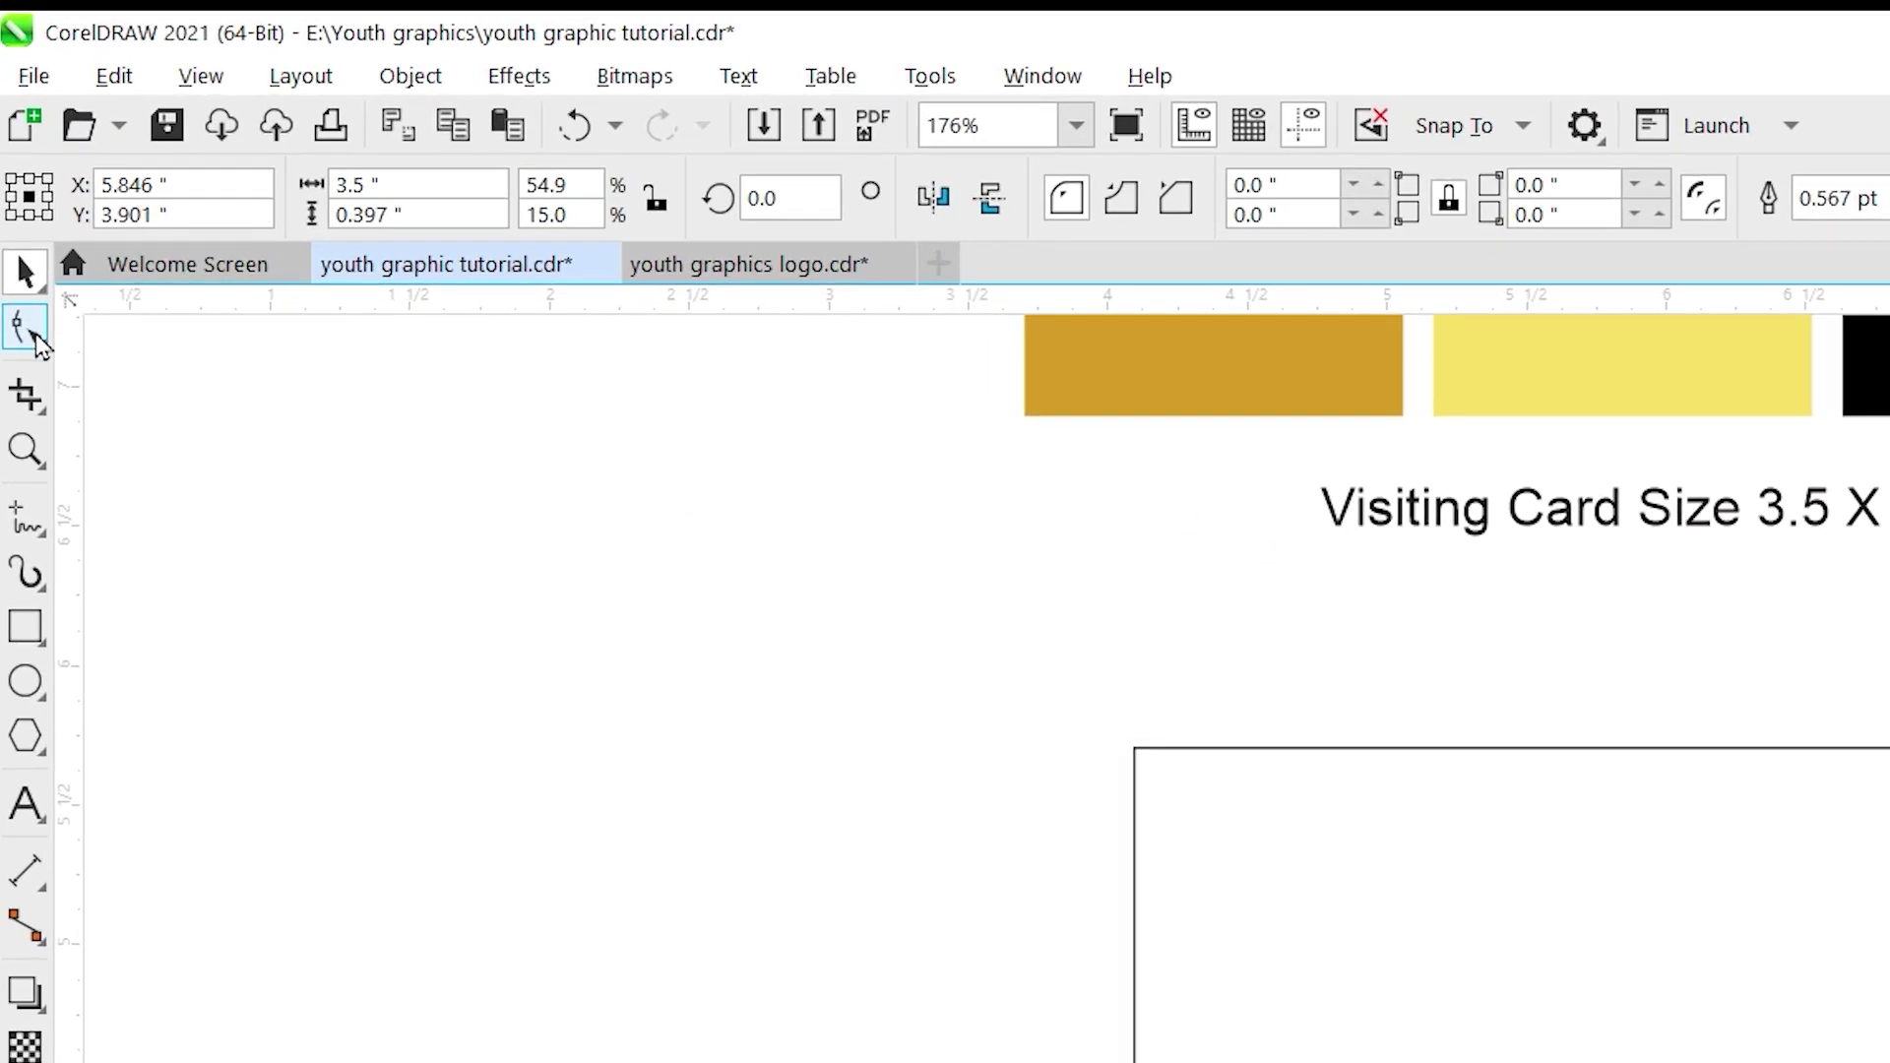
Convert the strip at the card's base to curves and raise its upper-left node to about 0.67 inches high.
{"action": "left_click", "coordinate": [36, 340]}
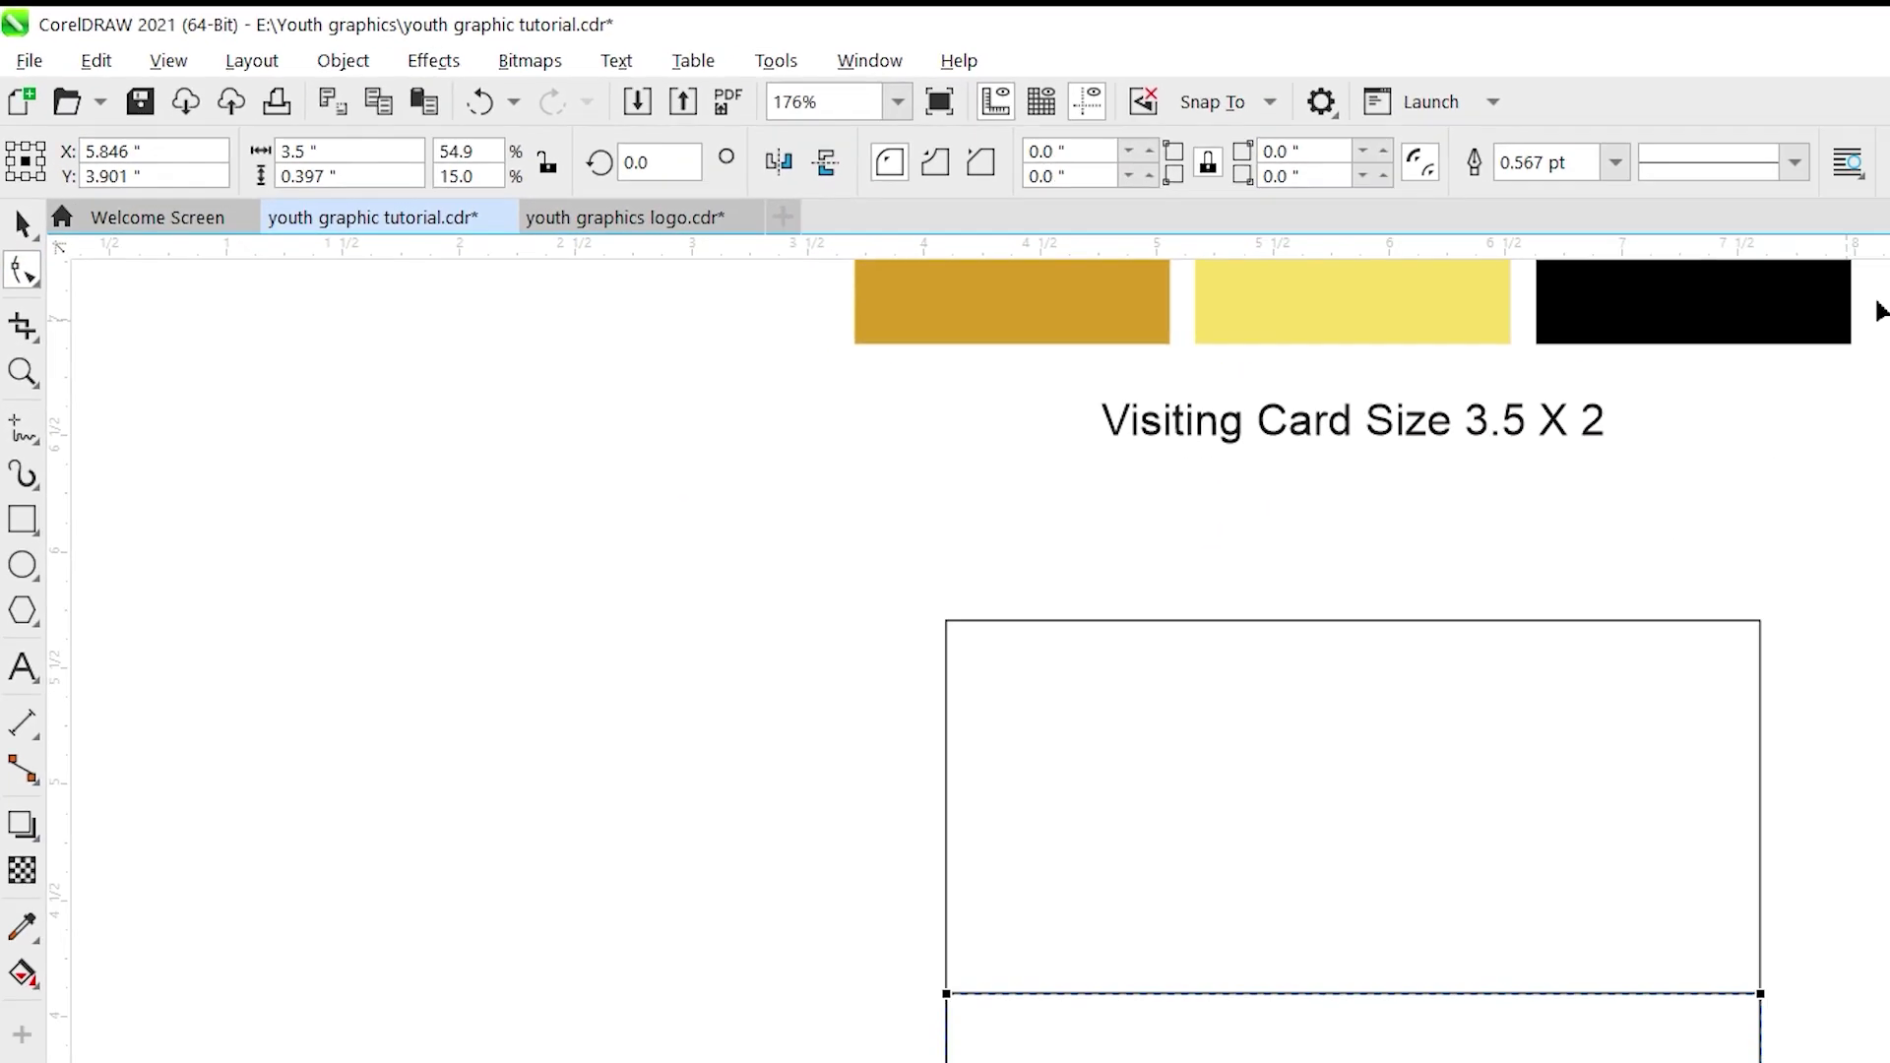
{"action": "left_click", "coordinate": [1392, 127]}
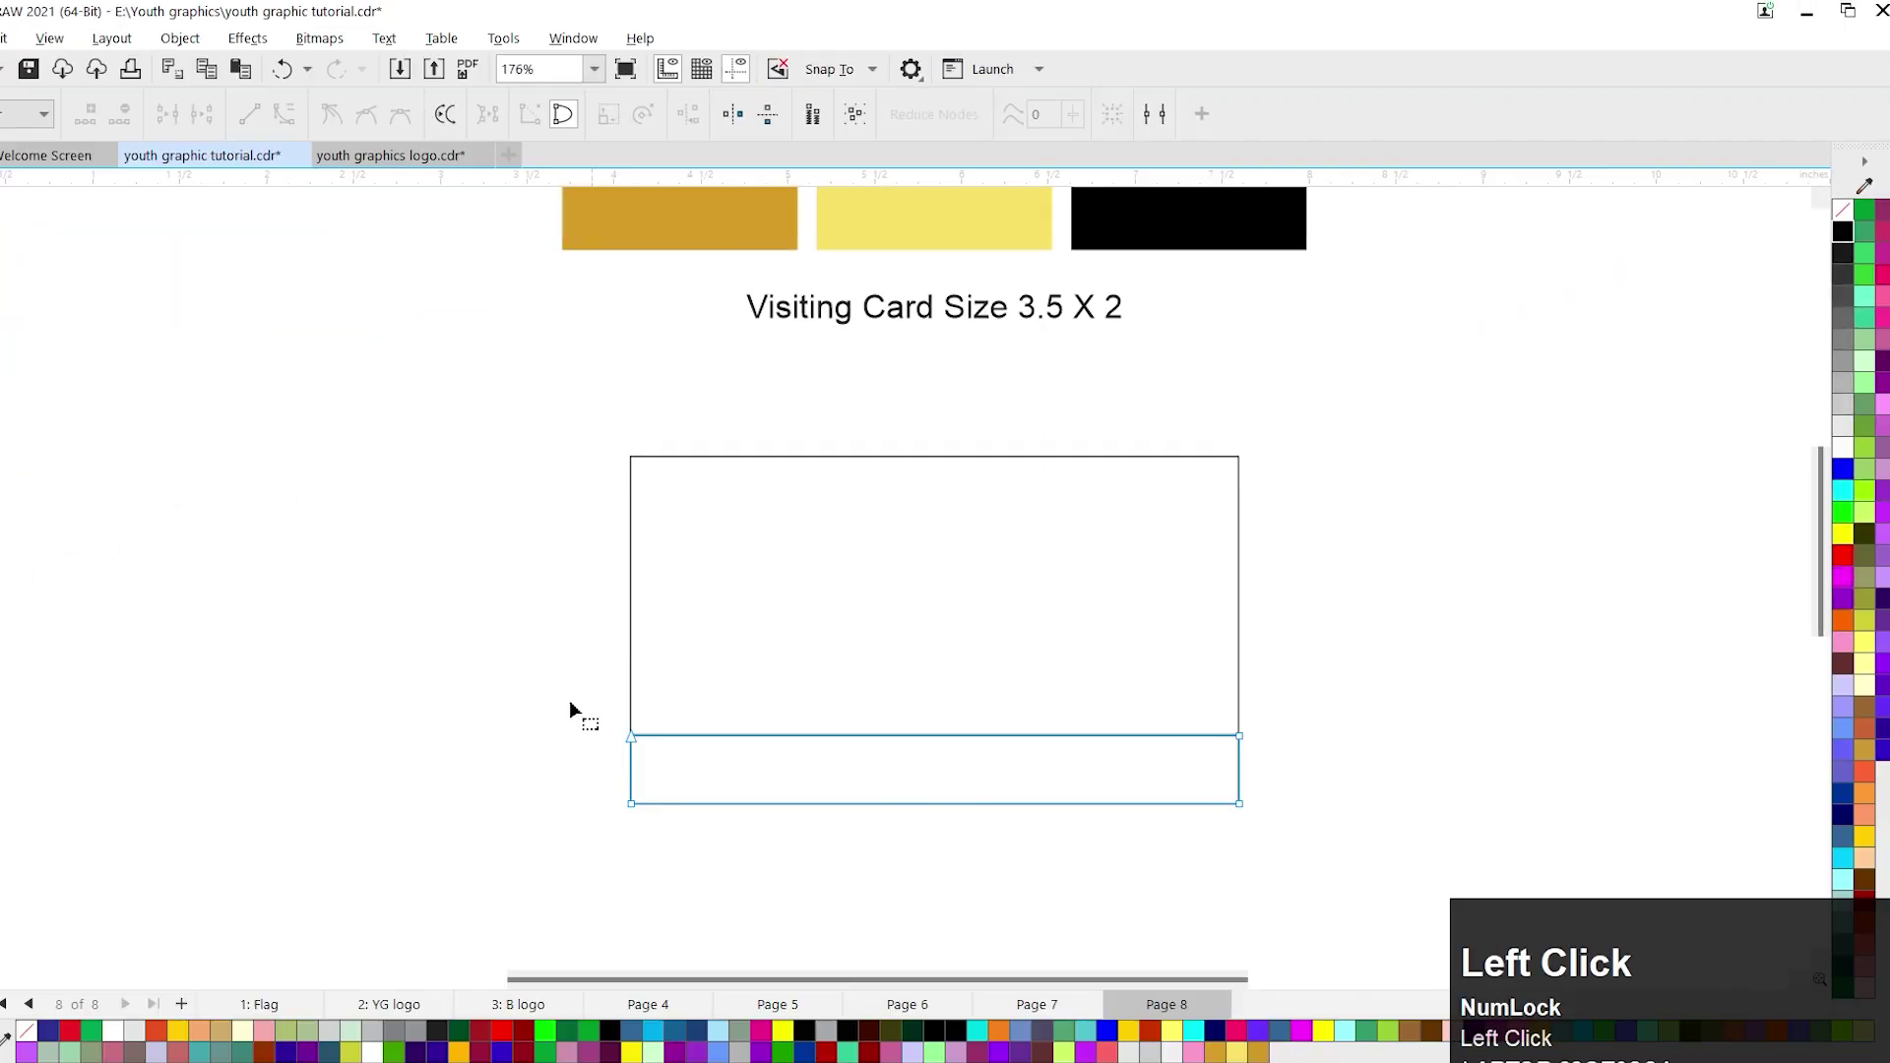
{"action": "left_click_drag", "start_coordinate": [616, 670], "coordinate": [843, 742]}
{"action": "key", "text": "Up"}
{"action": "key", "text": "Up"}
{"action": "key", "text": "Up"}
{"action": "key", "text": "Up"}
{"action": "key", "text": "Up"}
{"action": "key", "text": "Up"}
{"action": "key", "text": "Up"}
{"action": "key", "text": "Up"}
{"action": "key", "text": "Up"}
{"action": "key", "text": "Up"}
{"action": "key", "text": "Up"}
{"action": "key", "text": "Up"}
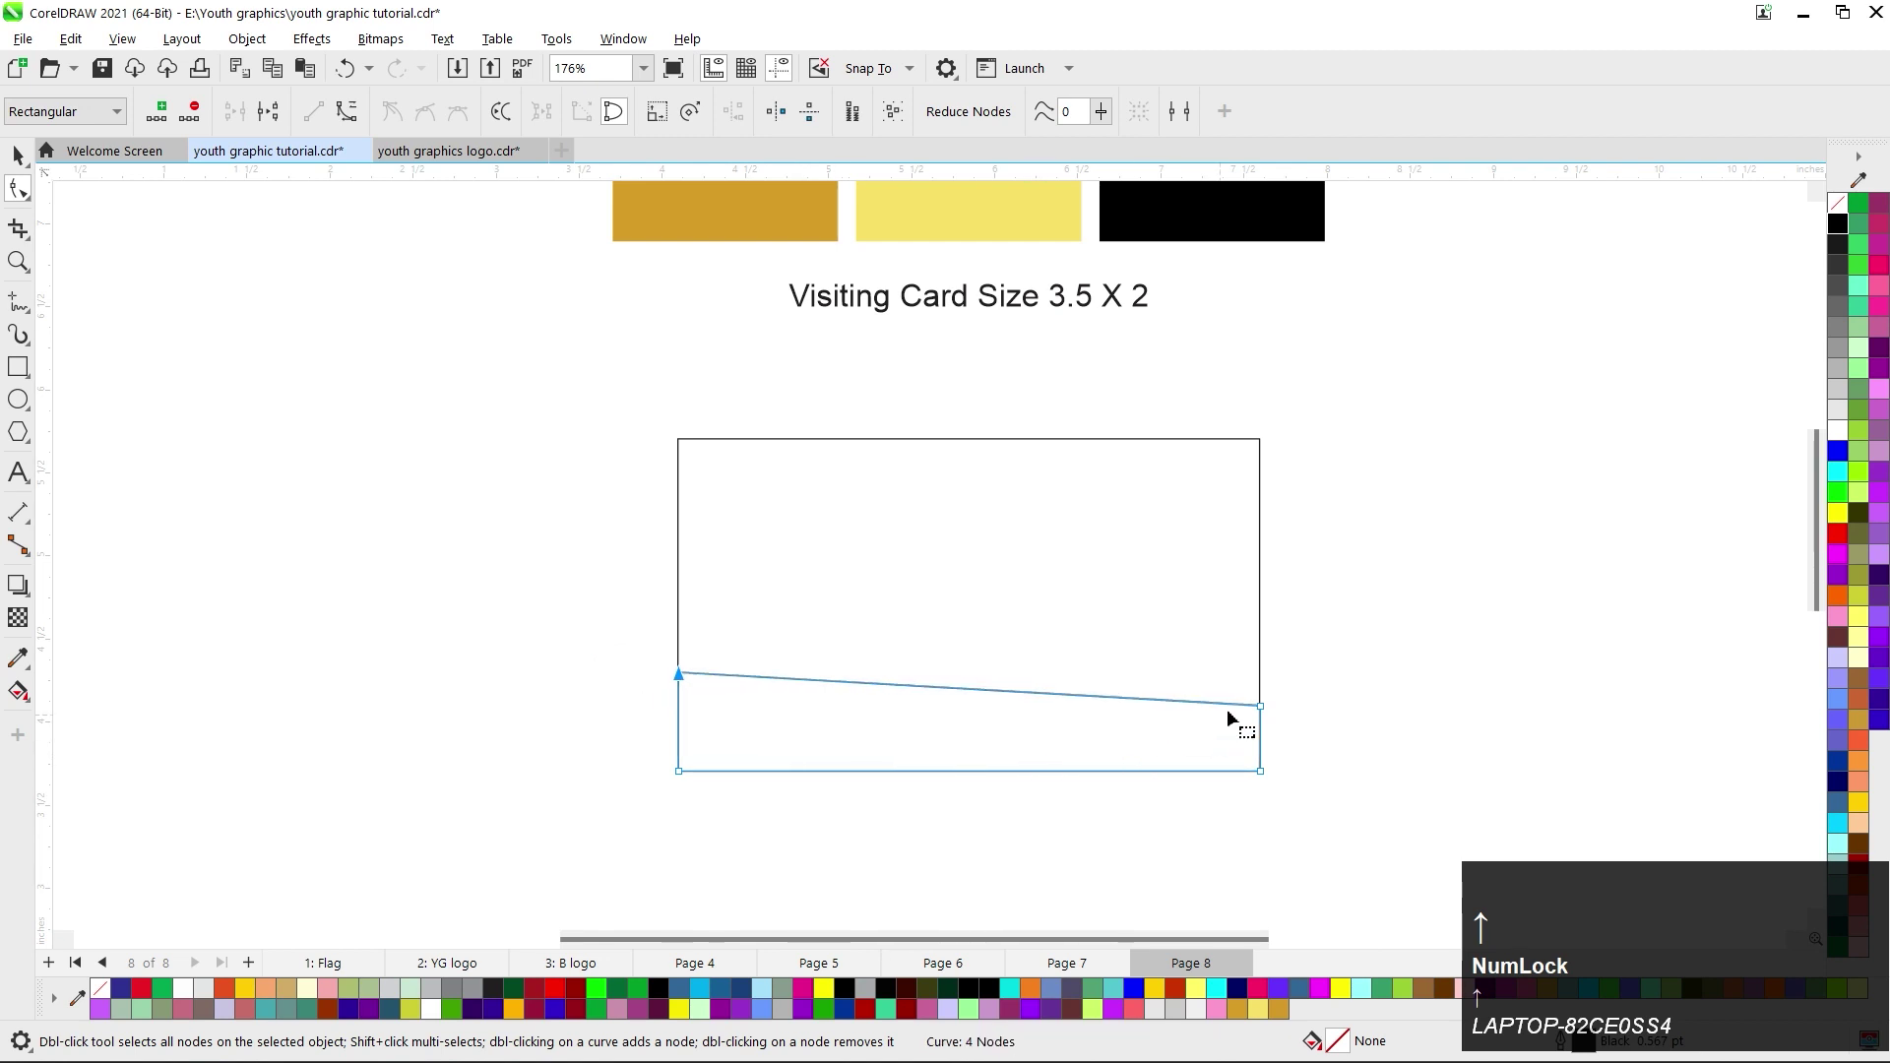
Lower the strip's upper-right node slightly so its top edge slopes down to the right.
{"action": "left_click_drag", "start_coordinate": [1424, 621], "coordinate": [1217, 726]}
{"action": "key", "text": "Down"}
{"action": "key", "text": "Down"}
{"action": "key", "text": "Down"}
{"action": "key", "text": "Down"}
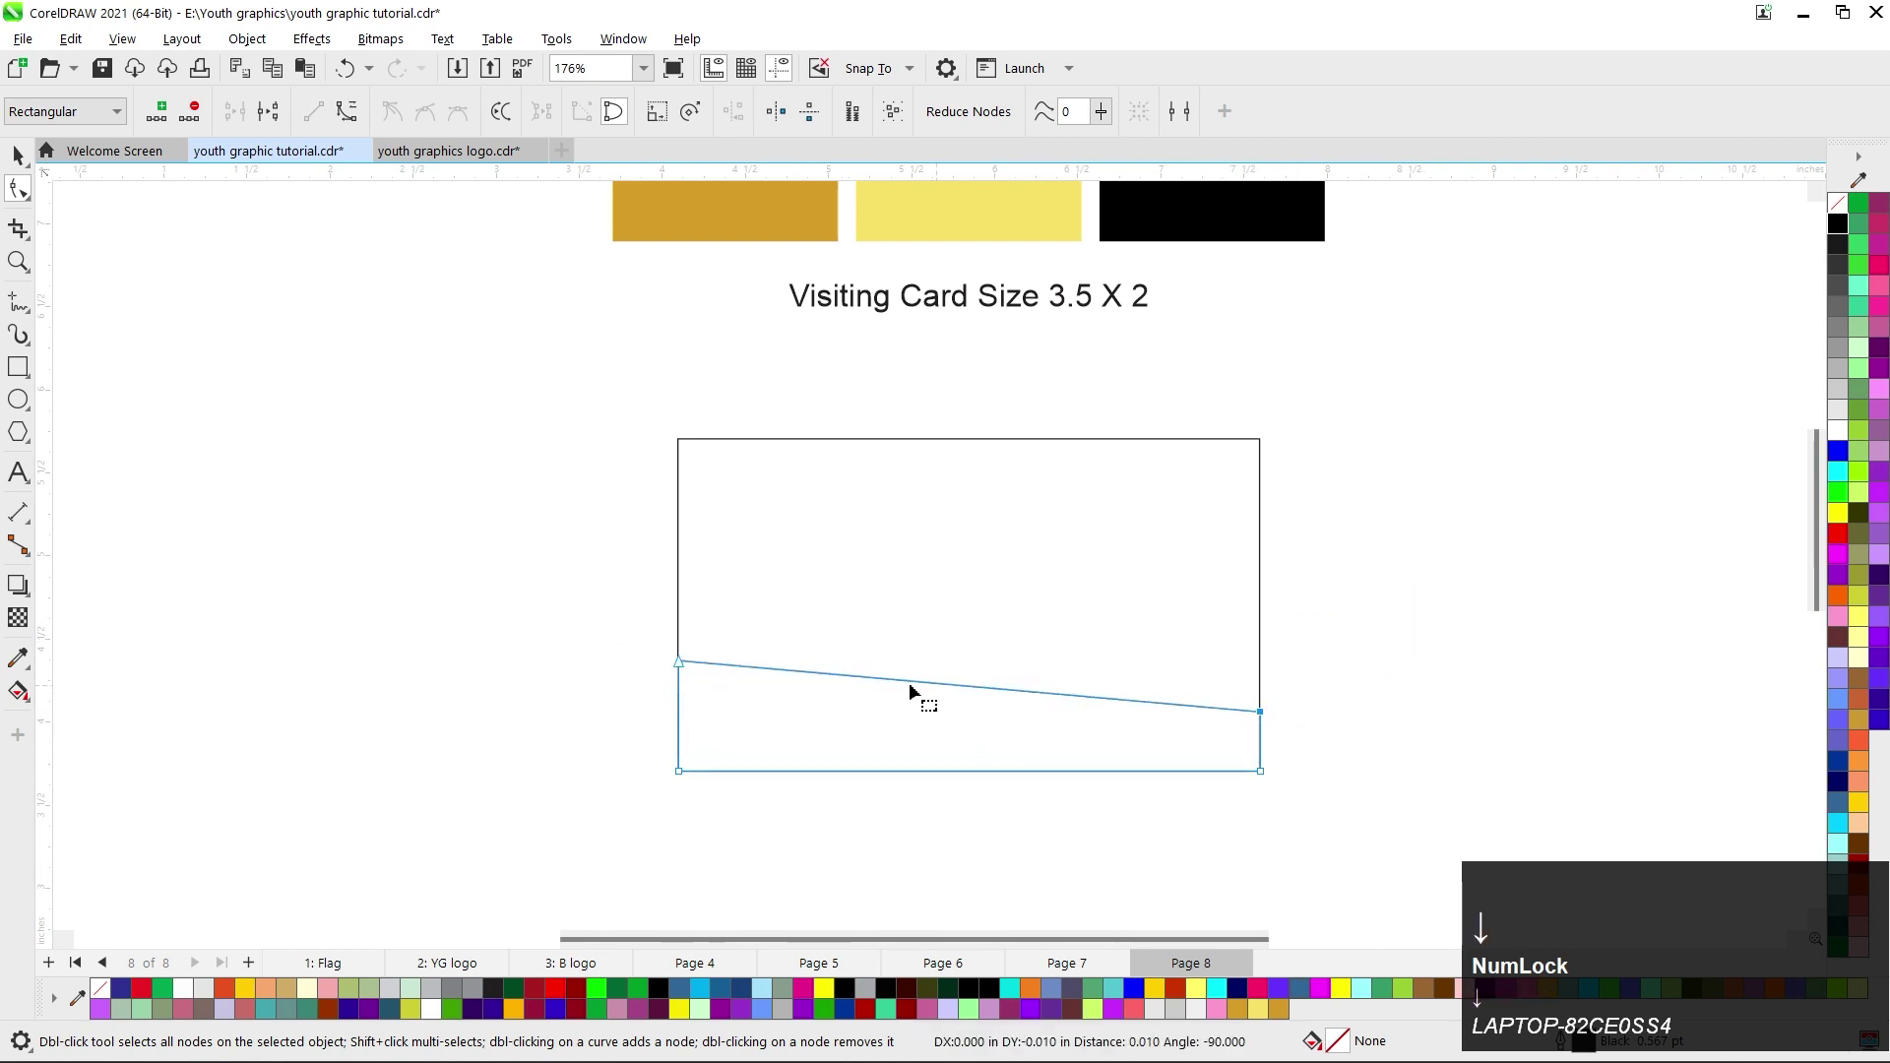
Convert the strip's sloping top edge to a curve and bend it downward into a smooth sag using both handles.
{"action": "left_click", "coordinate": [939, 684]}
{"action": "left_click", "coordinate": [346, 112]}
{"action": "scroll", "coordinate": [851, 680], "scroll_direction": "up", "scroll_amount": 2}
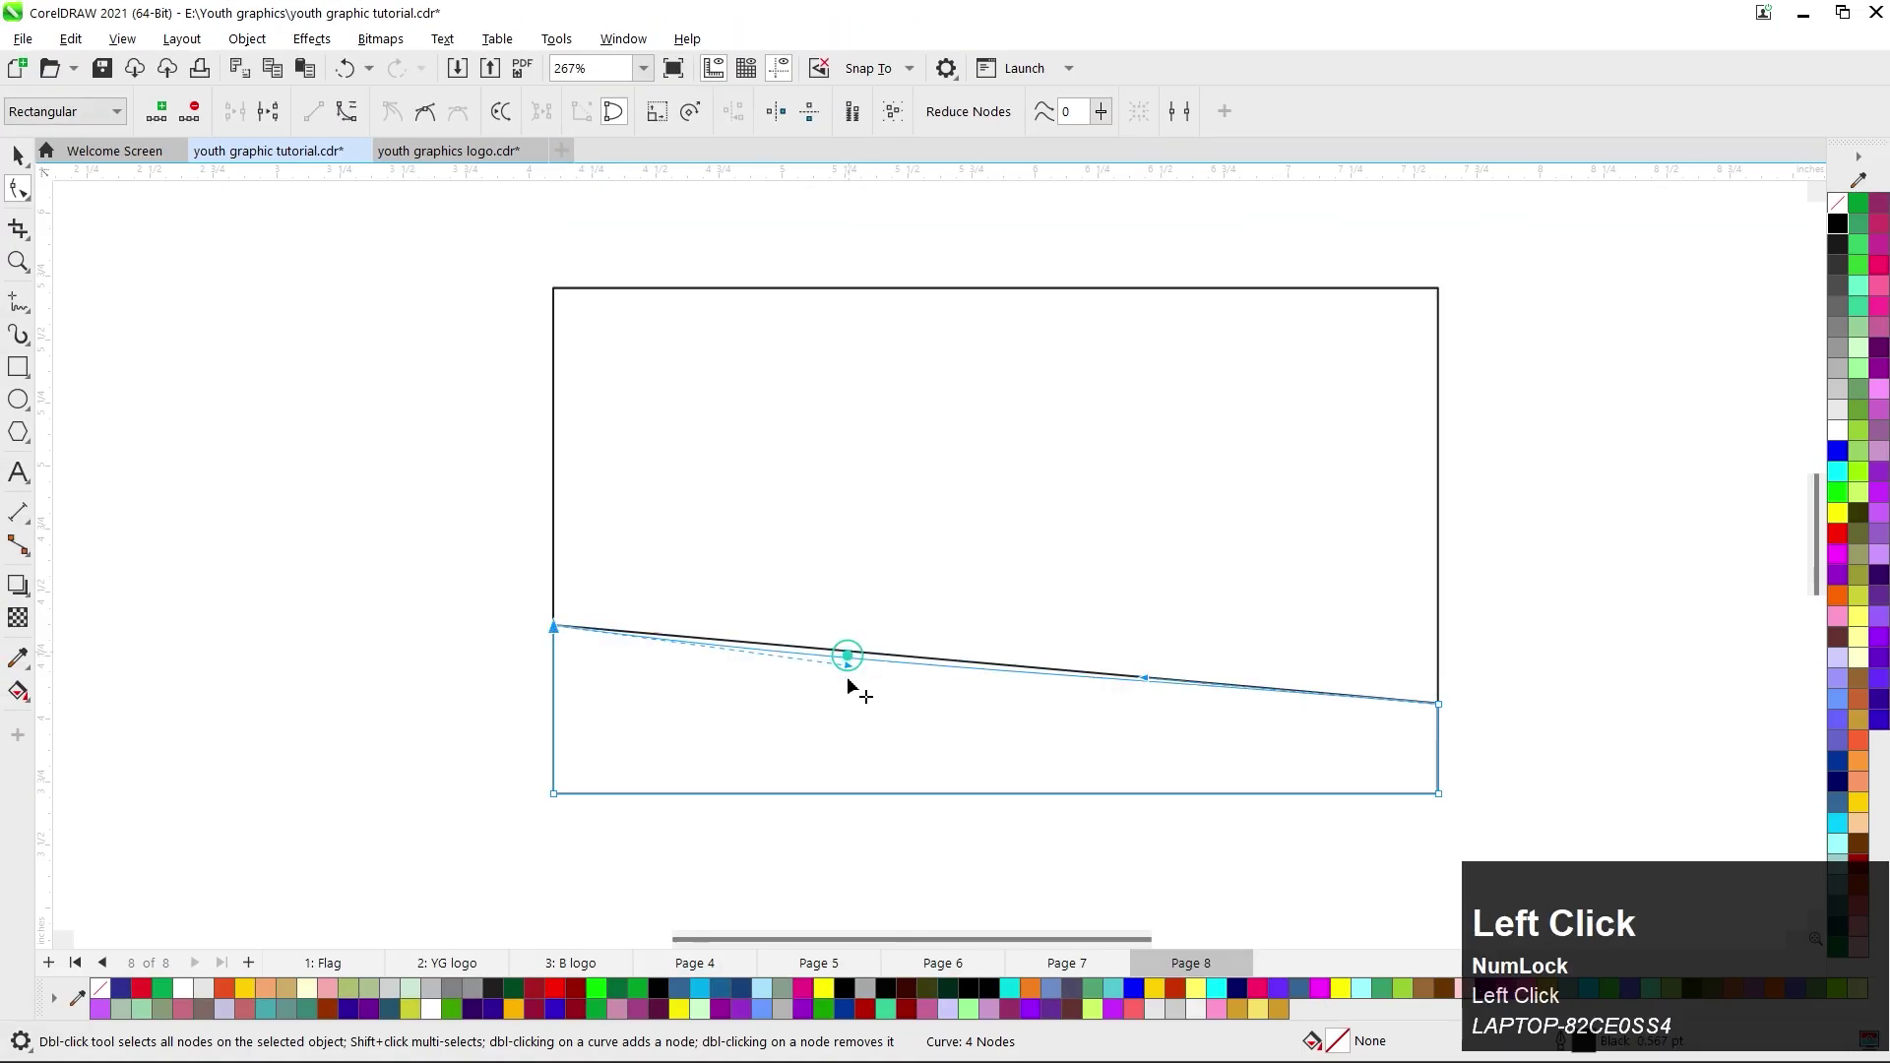
{"action": "left_click_drag", "start_coordinate": [848, 680], "coordinate": [984, 728]}
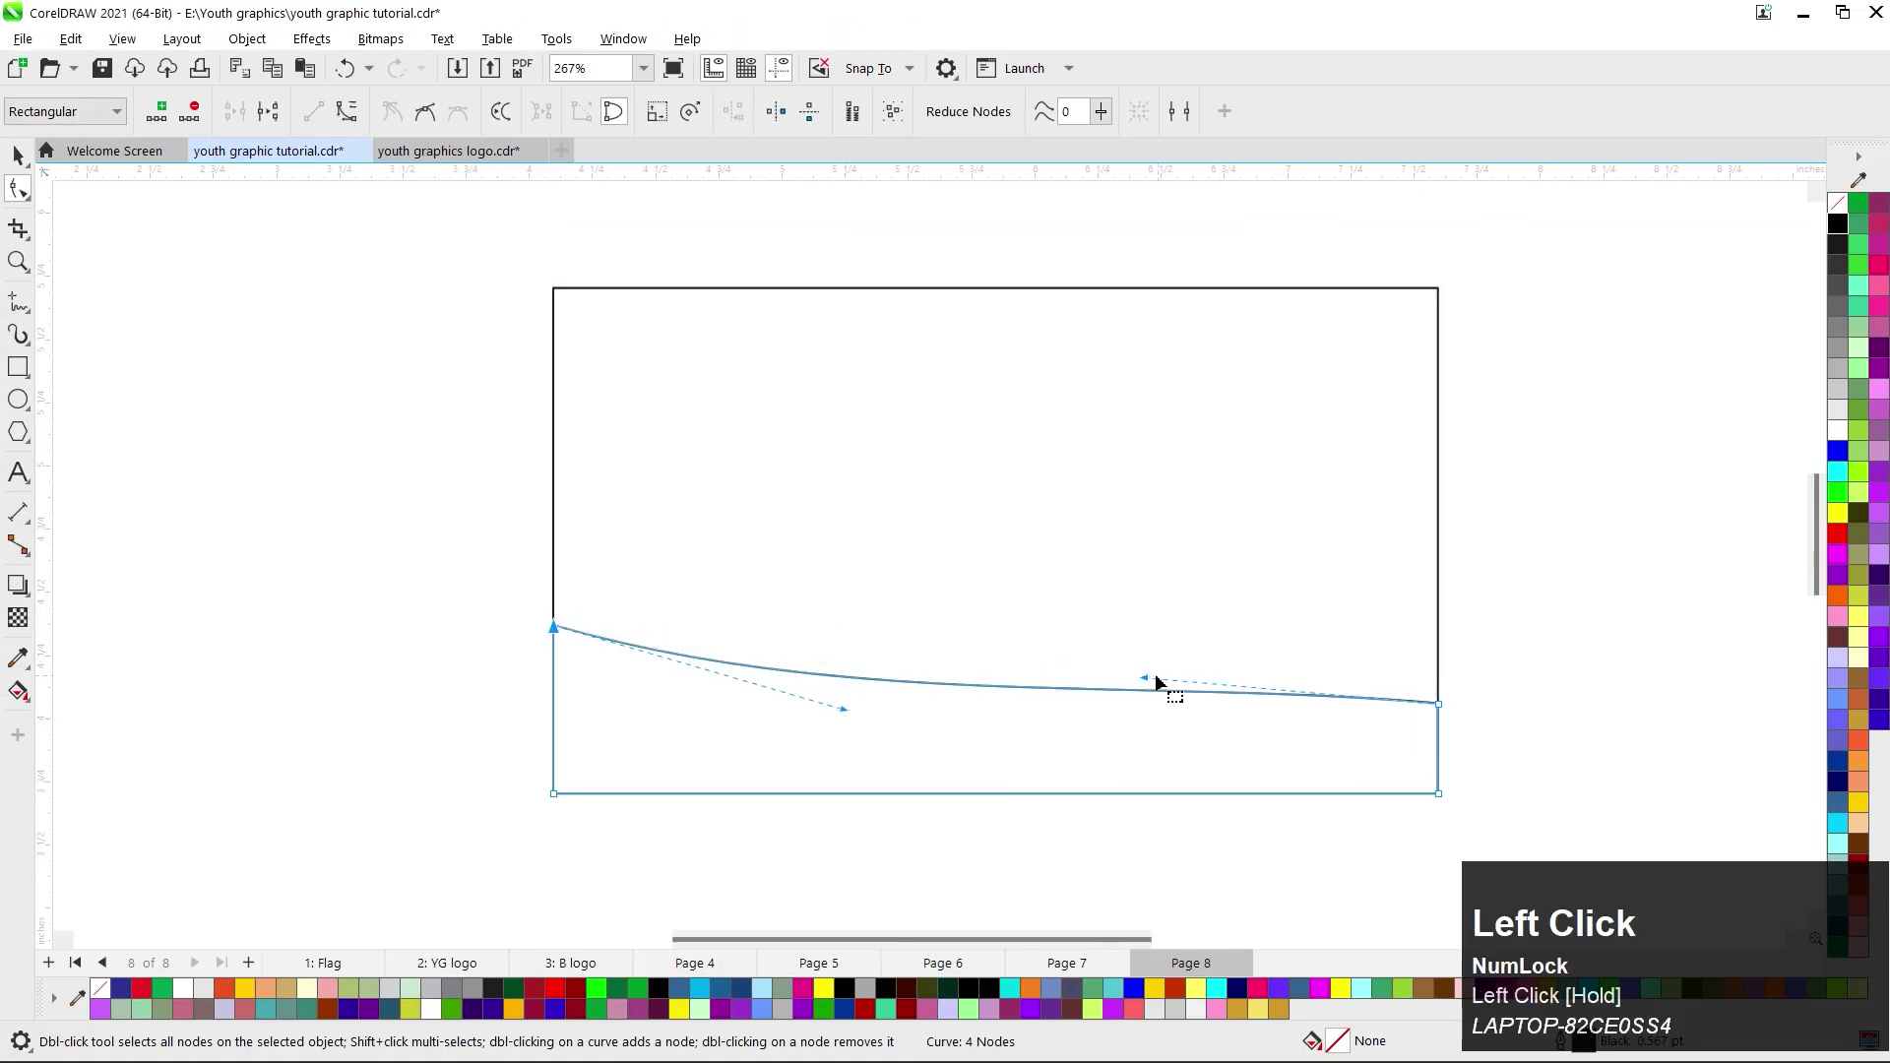
{"action": "left_click_drag", "start_coordinate": [1154, 677], "coordinate": [987, 773]}
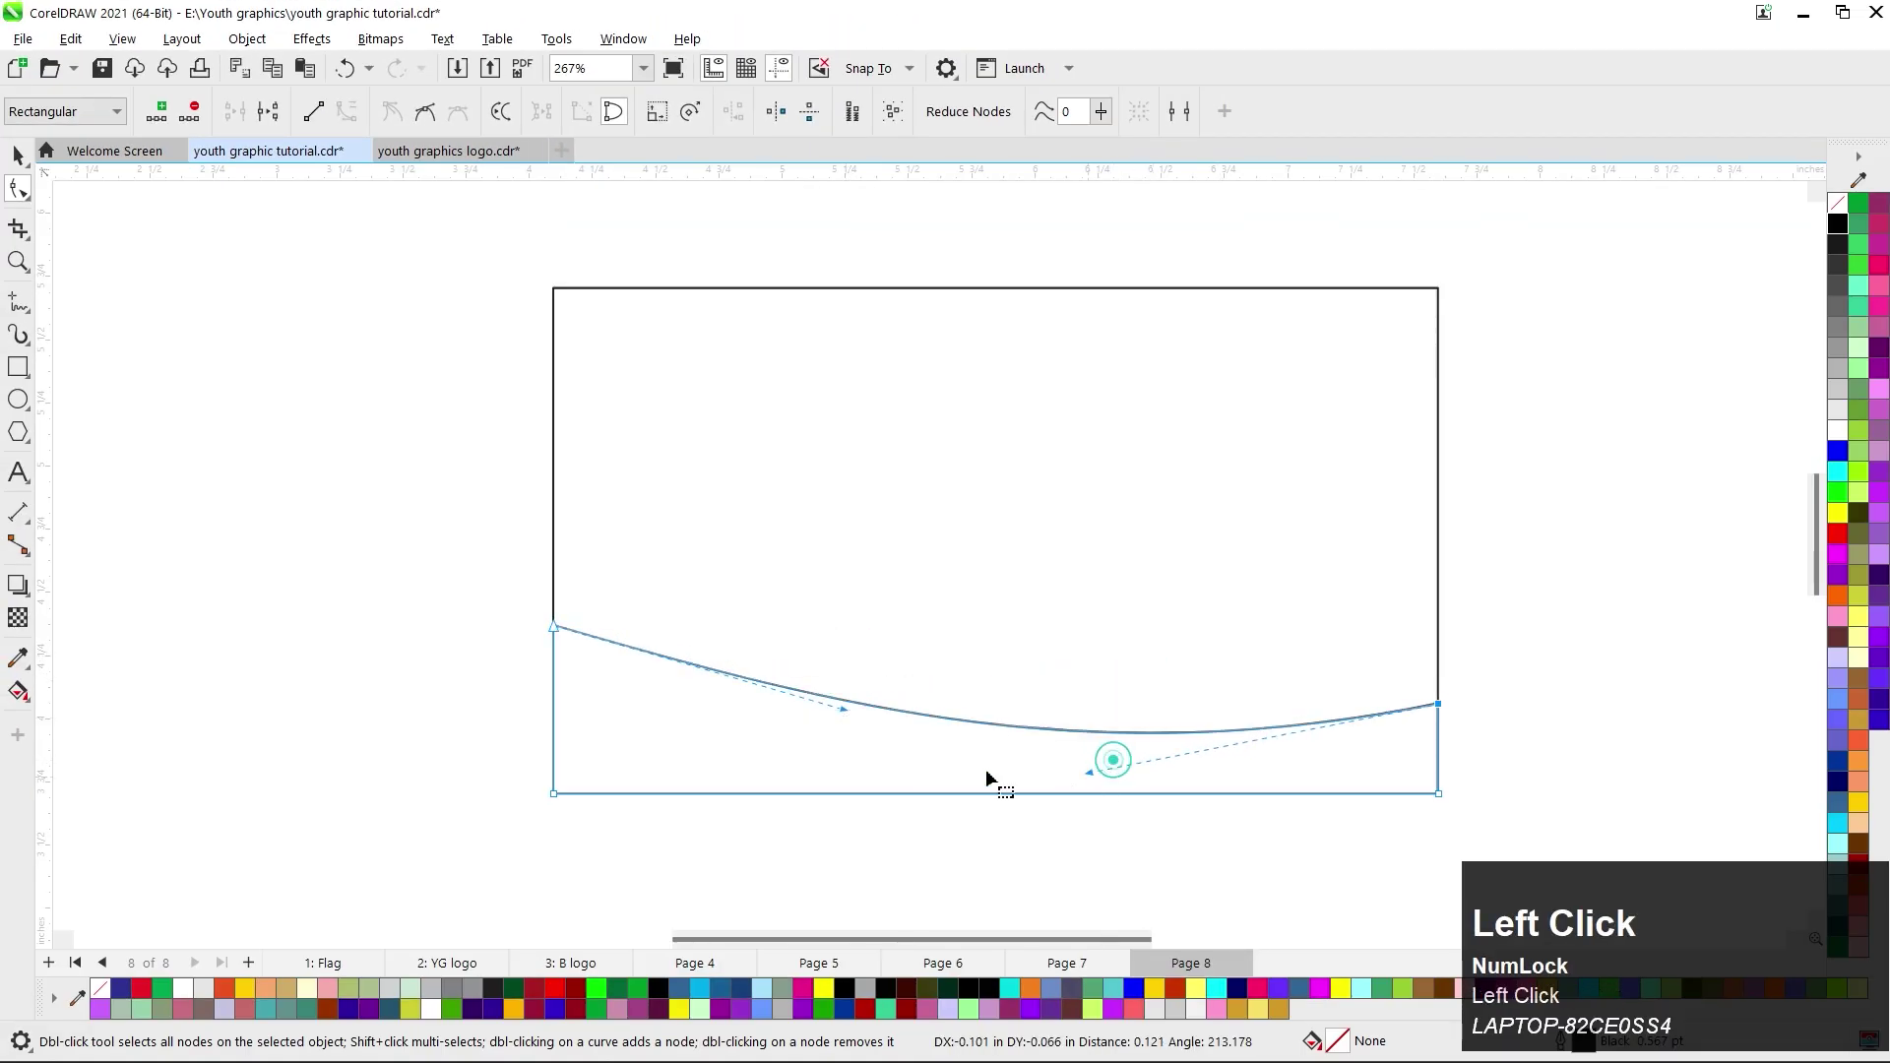
{"action": "left_click_drag", "start_coordinate": [844, 722], "coordinate": [848, 721]}
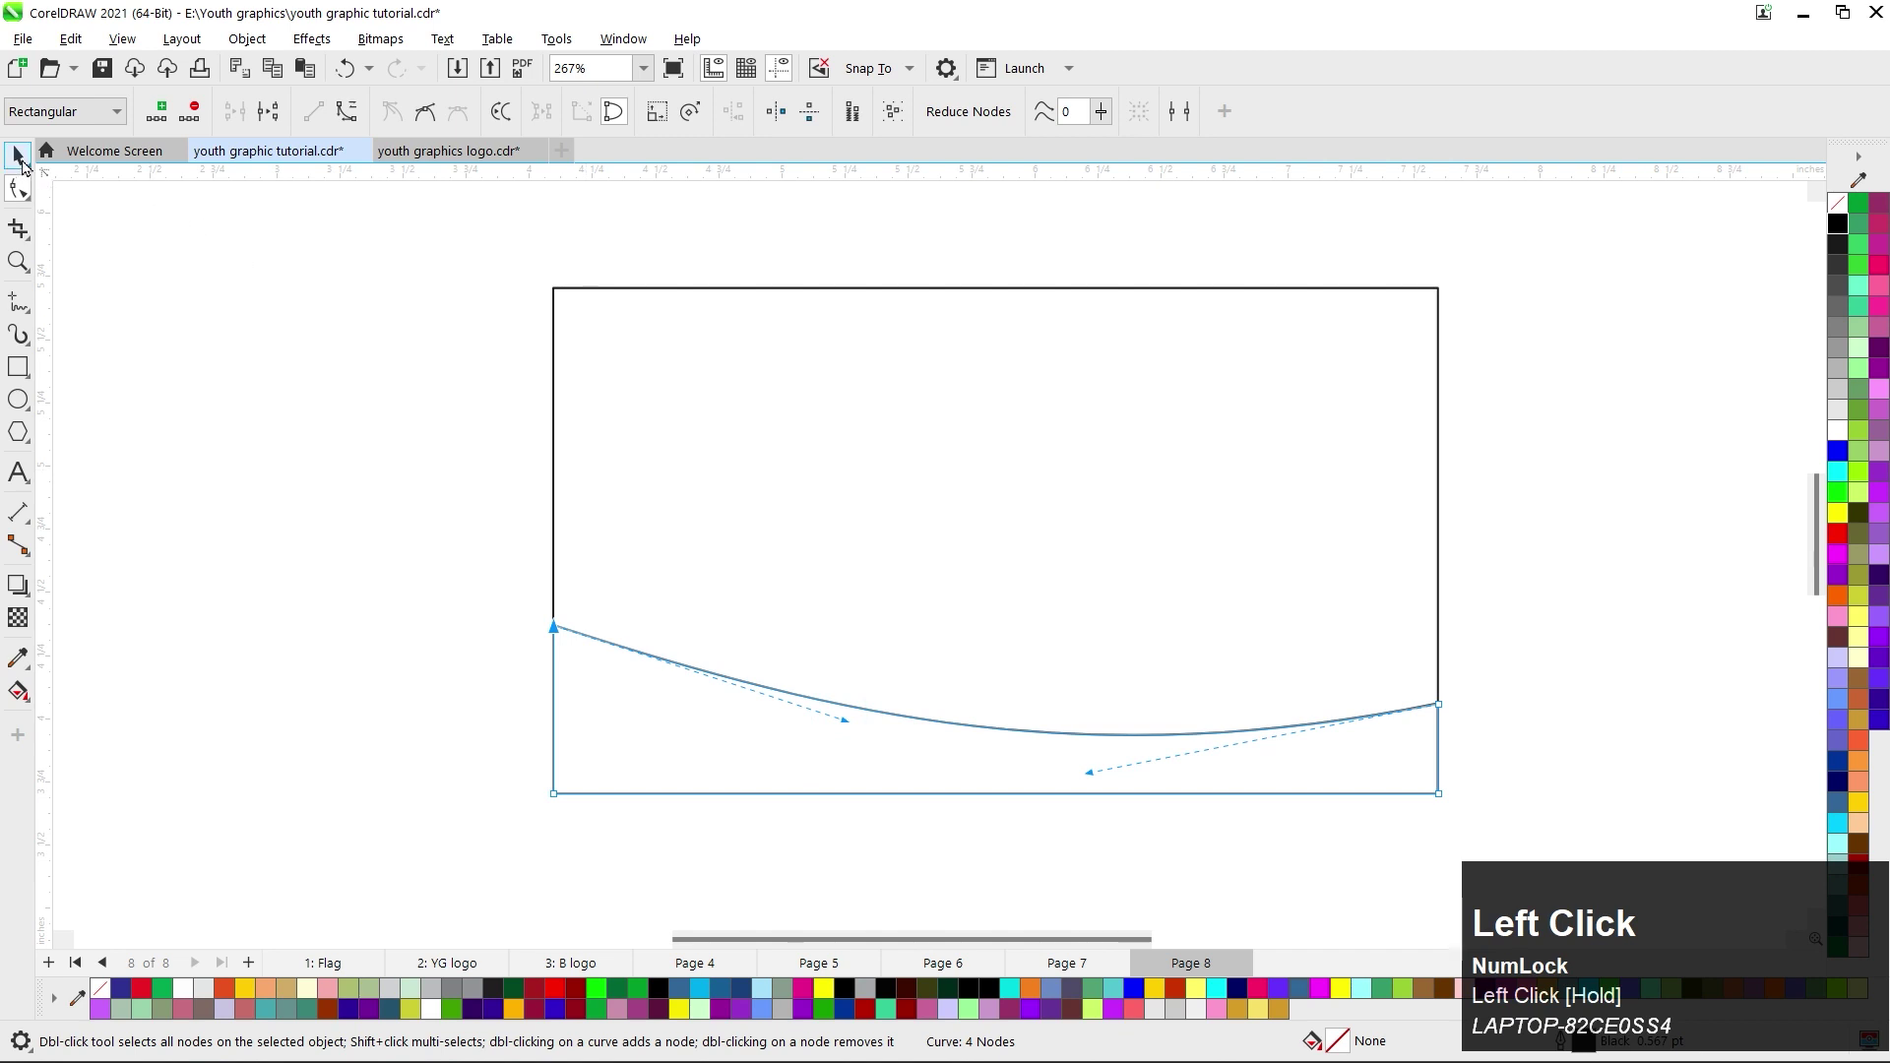
Make a copy of the curved strip stretched upward to about 0.83 inches high, keeping the original.
{"action": "left_click", "coordinate": [18, 155]}
{"action": "scroll", "coordinate": [1022, 589], "scroll_direction": "up", "scroll_amount": 2}
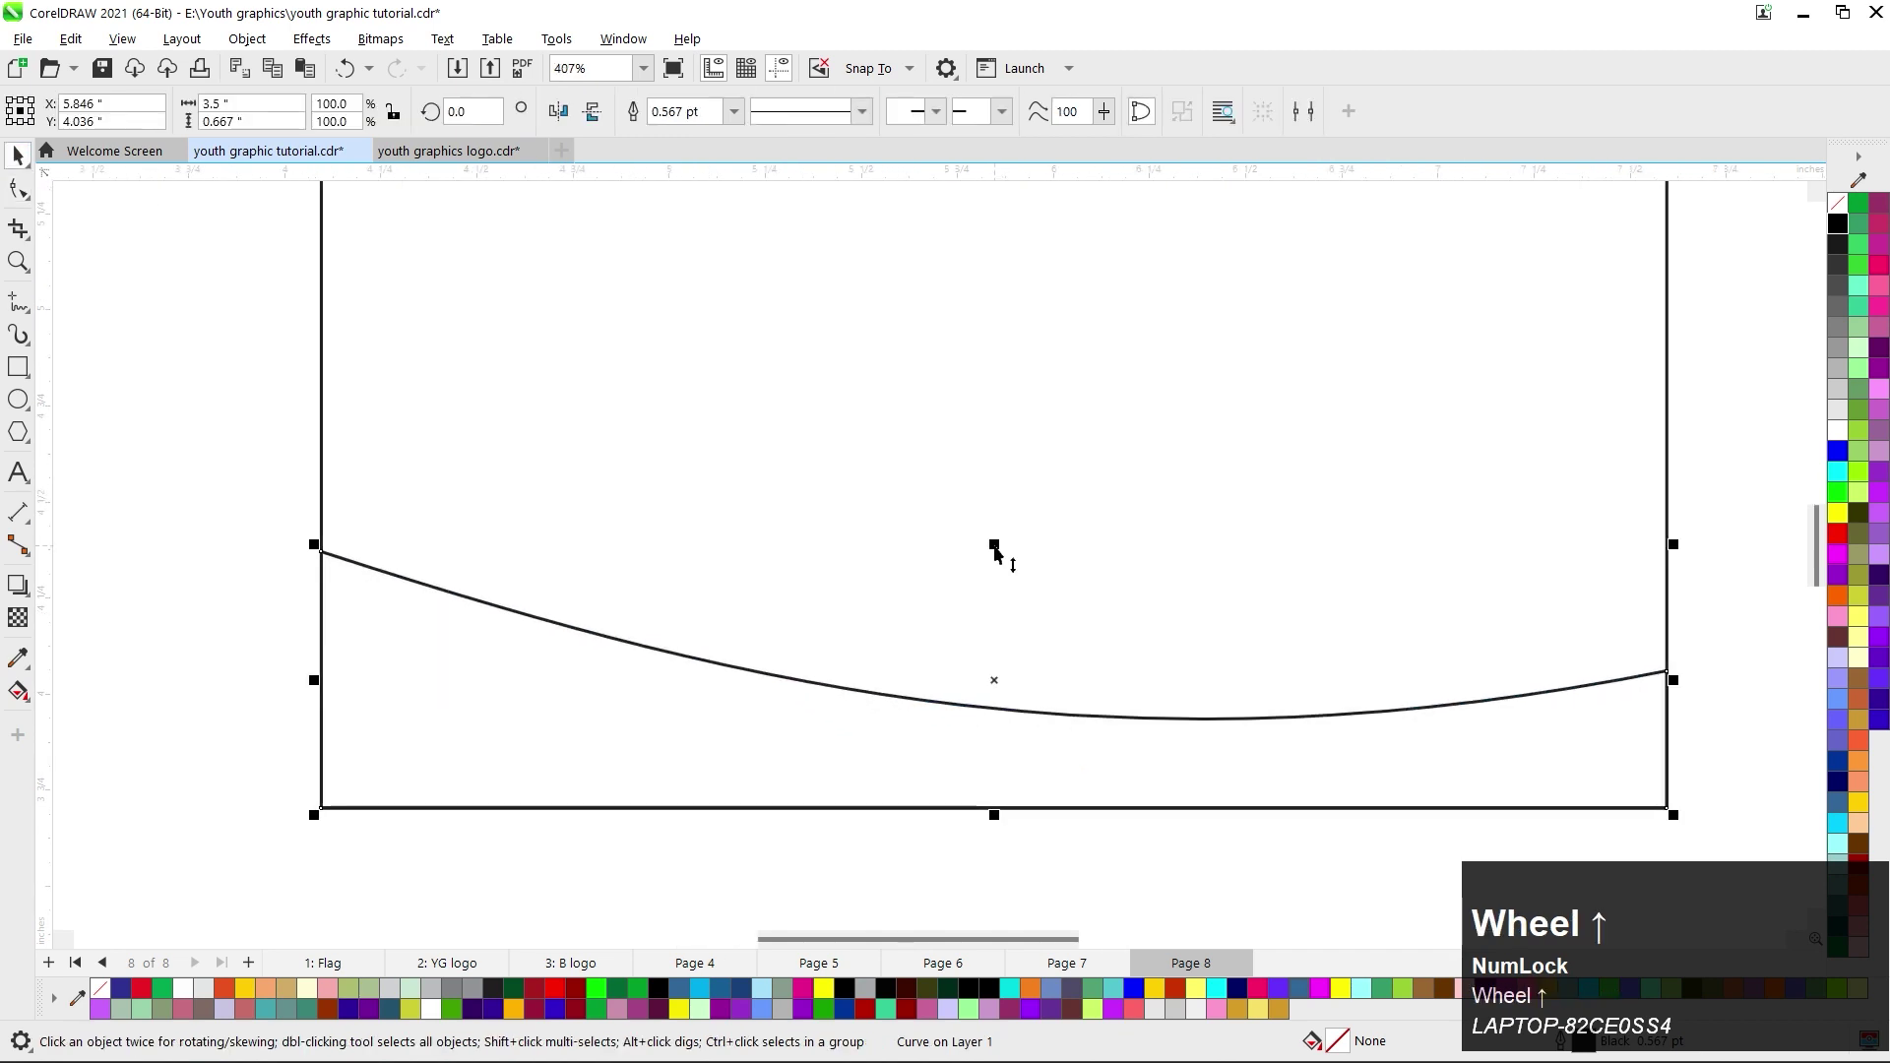
{"action": "left_click_drag", "start_coordinate": [994, 544], "coordinate": [995, 483]}
{"action": "right_click", "coordinate": [996, 483]}
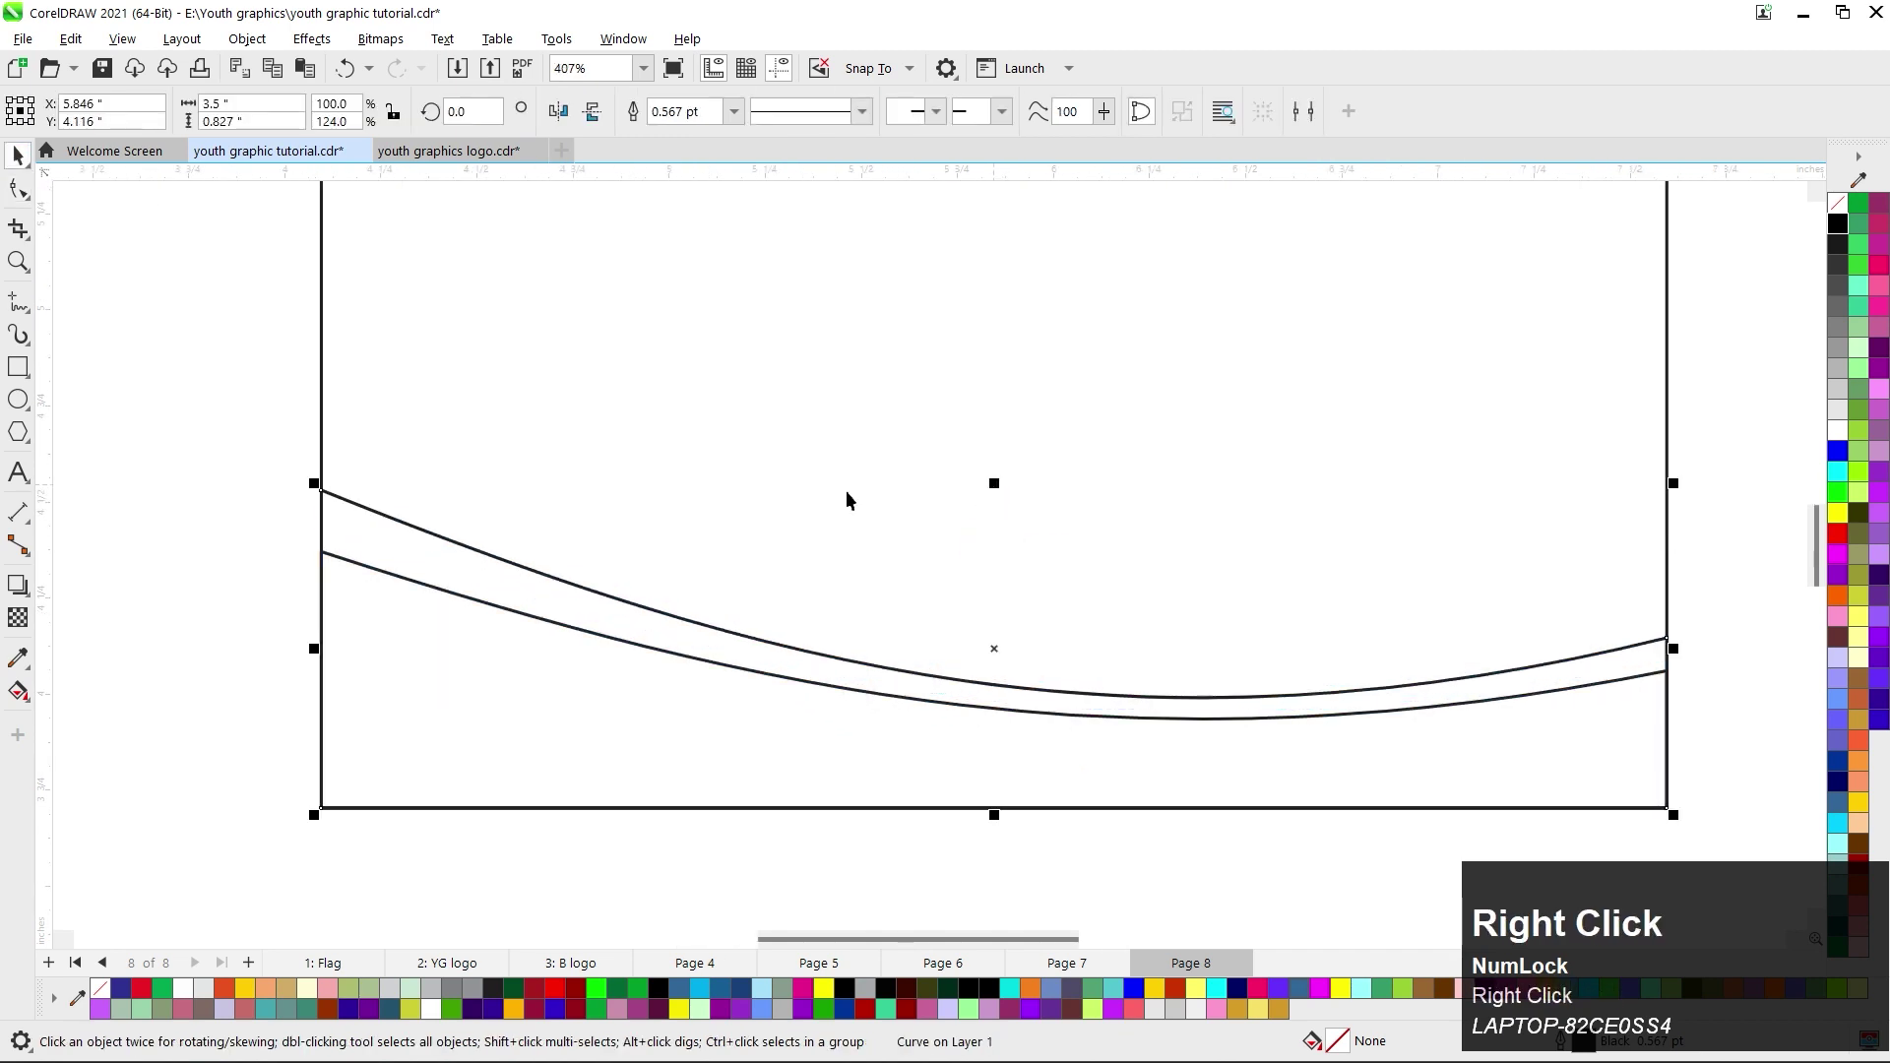
Lower the taller copy's upper-right node just below the original's and adjust its handle so the two curves cross near the right end.
{"action": "left_click", "coordinate": [29, 201]}
{"action": "left_click", "coordinate": [93, 222]}
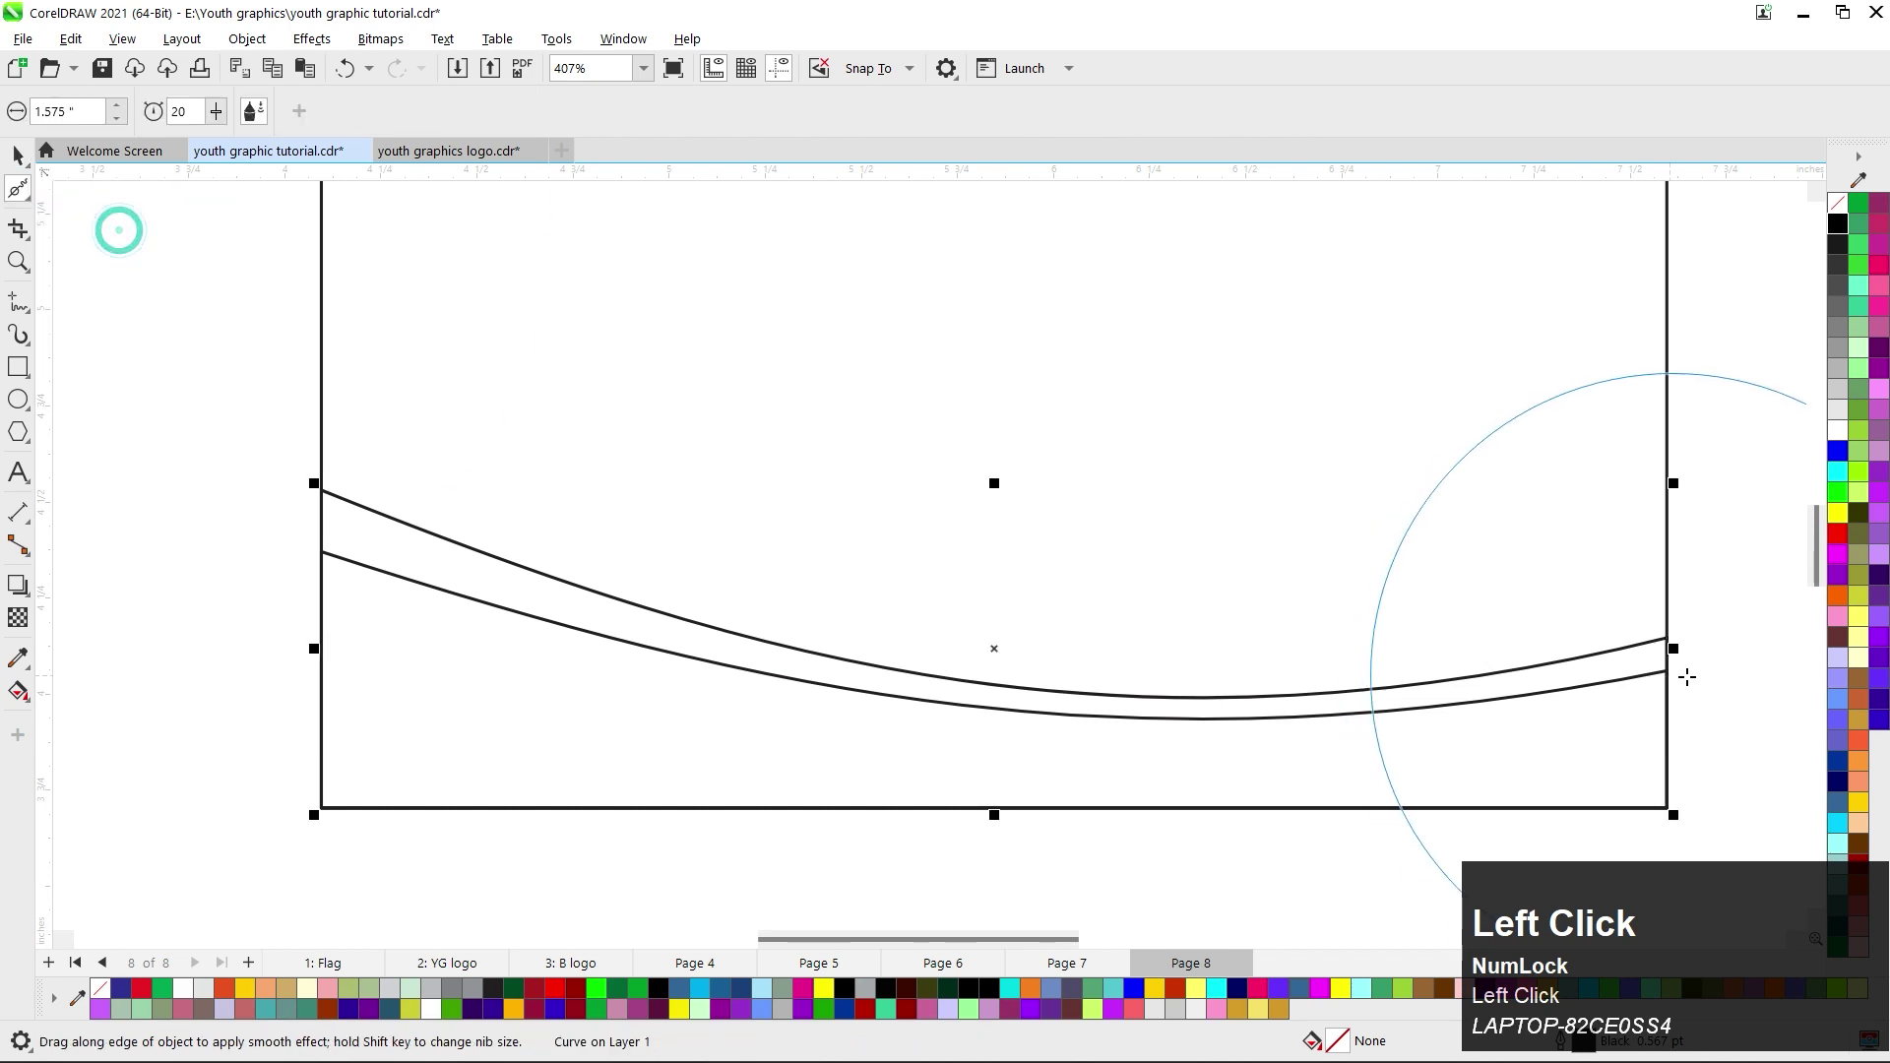
{"action": "left_click", "coordinate": [18, 192]}
{"action": "left_click", "coordinate": [98, 197]}
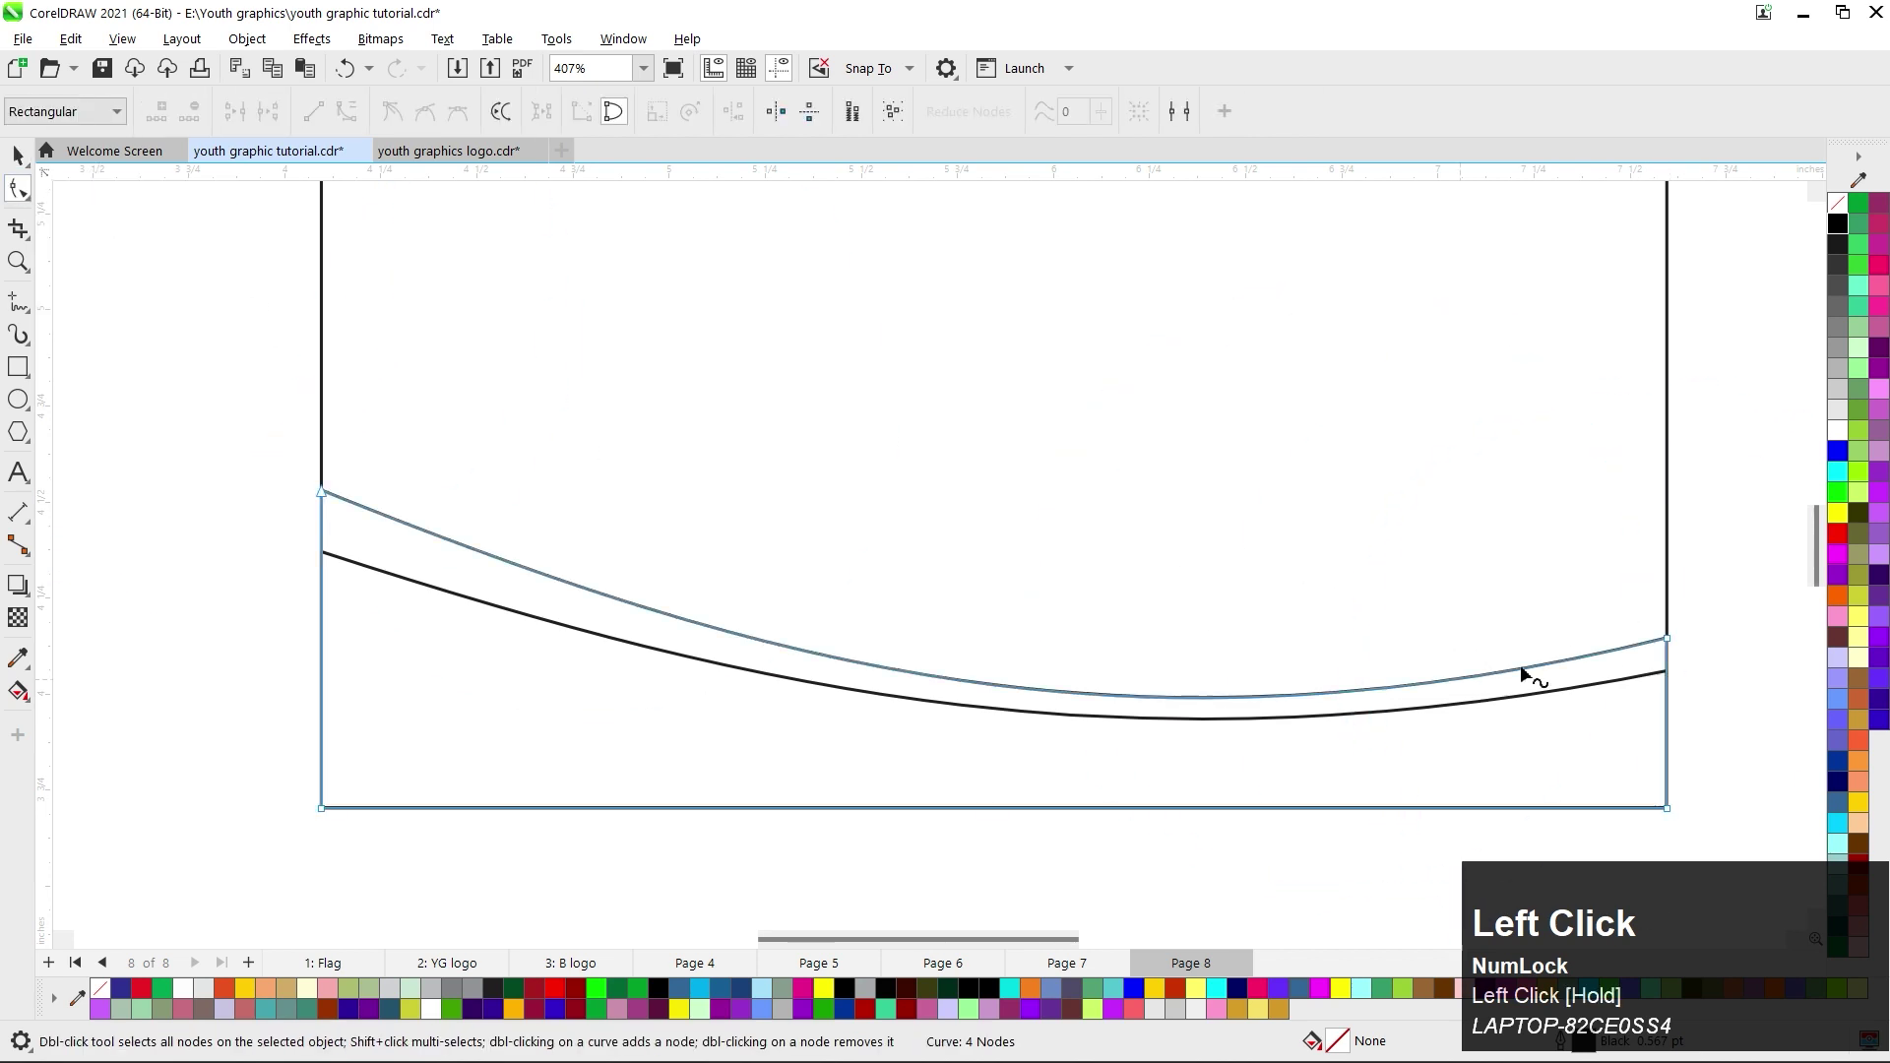
{"action": "left_click_drag", "start_coordinate": [1677, 603], "coordinate": [1622, 693]}
{"action": "key", "text": "Down"}
{"action": "key", "text": "Down"}
{"action": "key", "text": "Down"}
{"action": "key", "text": "Down"}
{"action": "left_click_drag", "start_coordinate": [1710, 809], "coordinate": [1709, 813]}
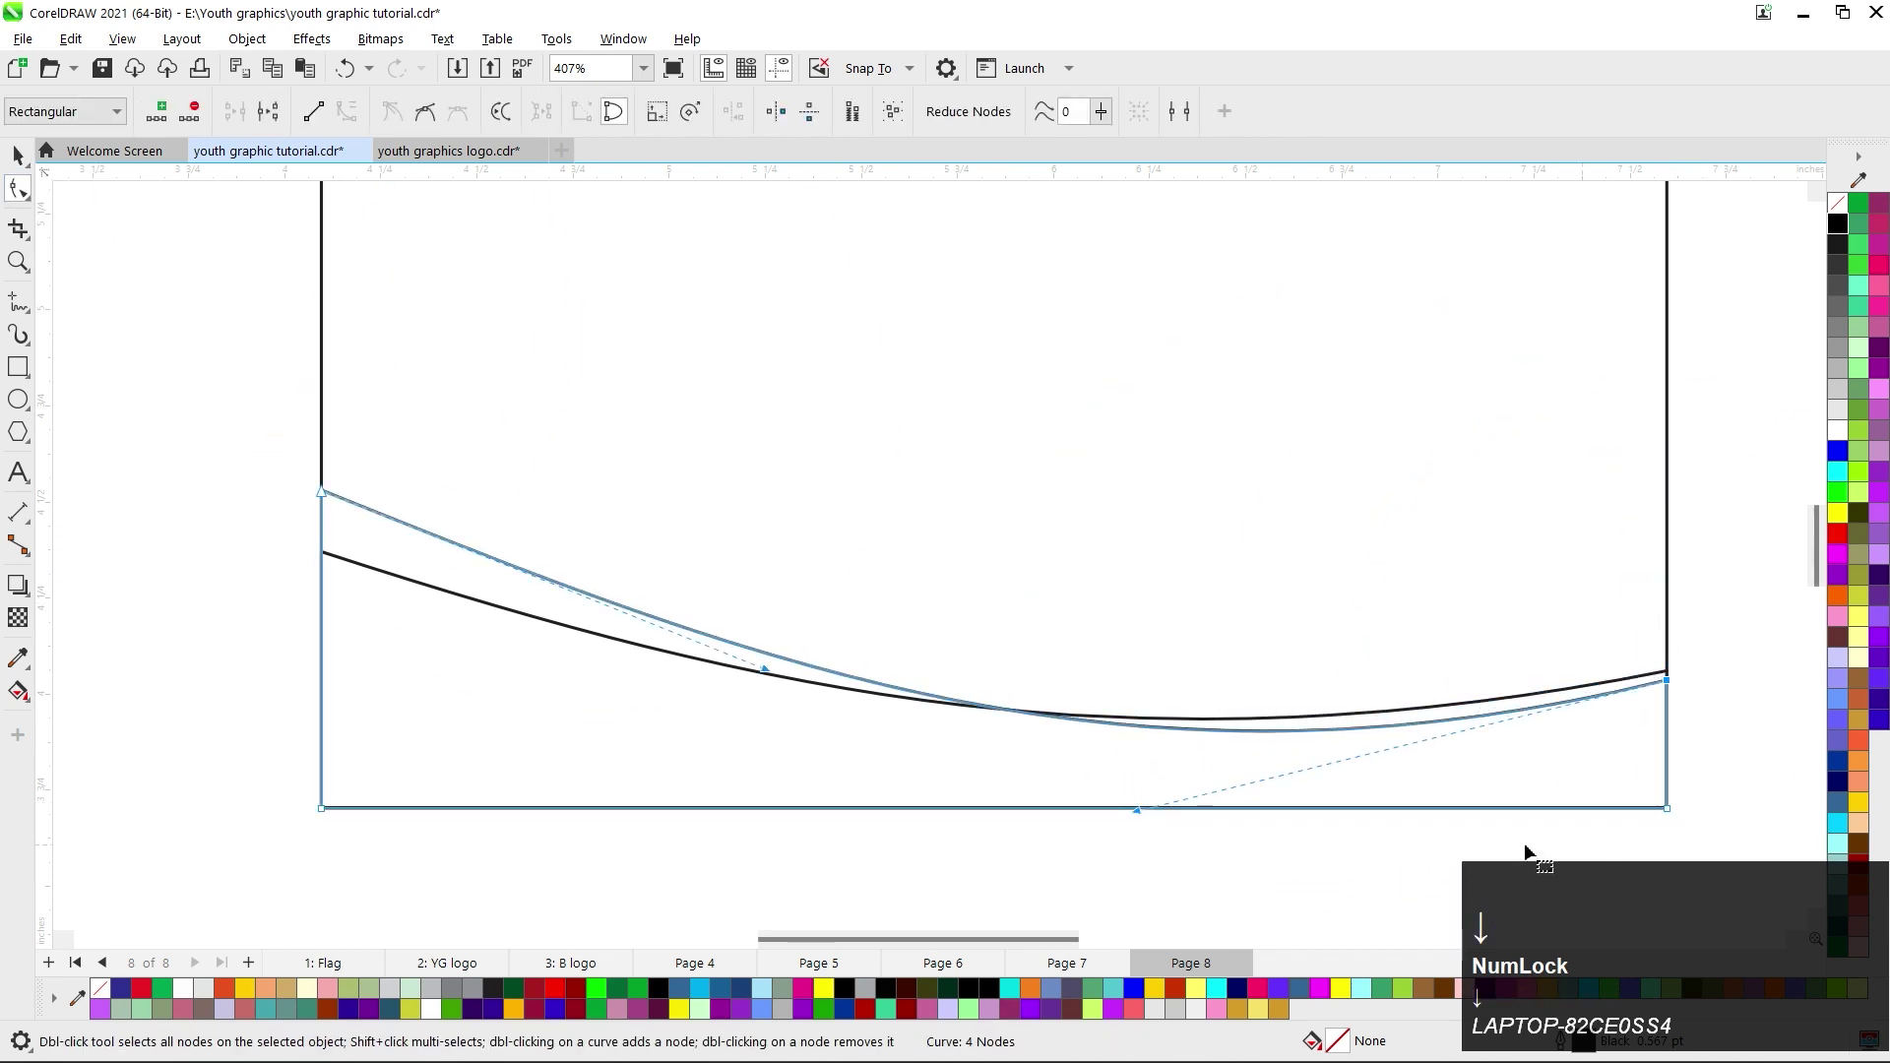
{"action": "left_click_drag", "start_coordinate": [1130, 812], "coordinate": [1157, 778]}
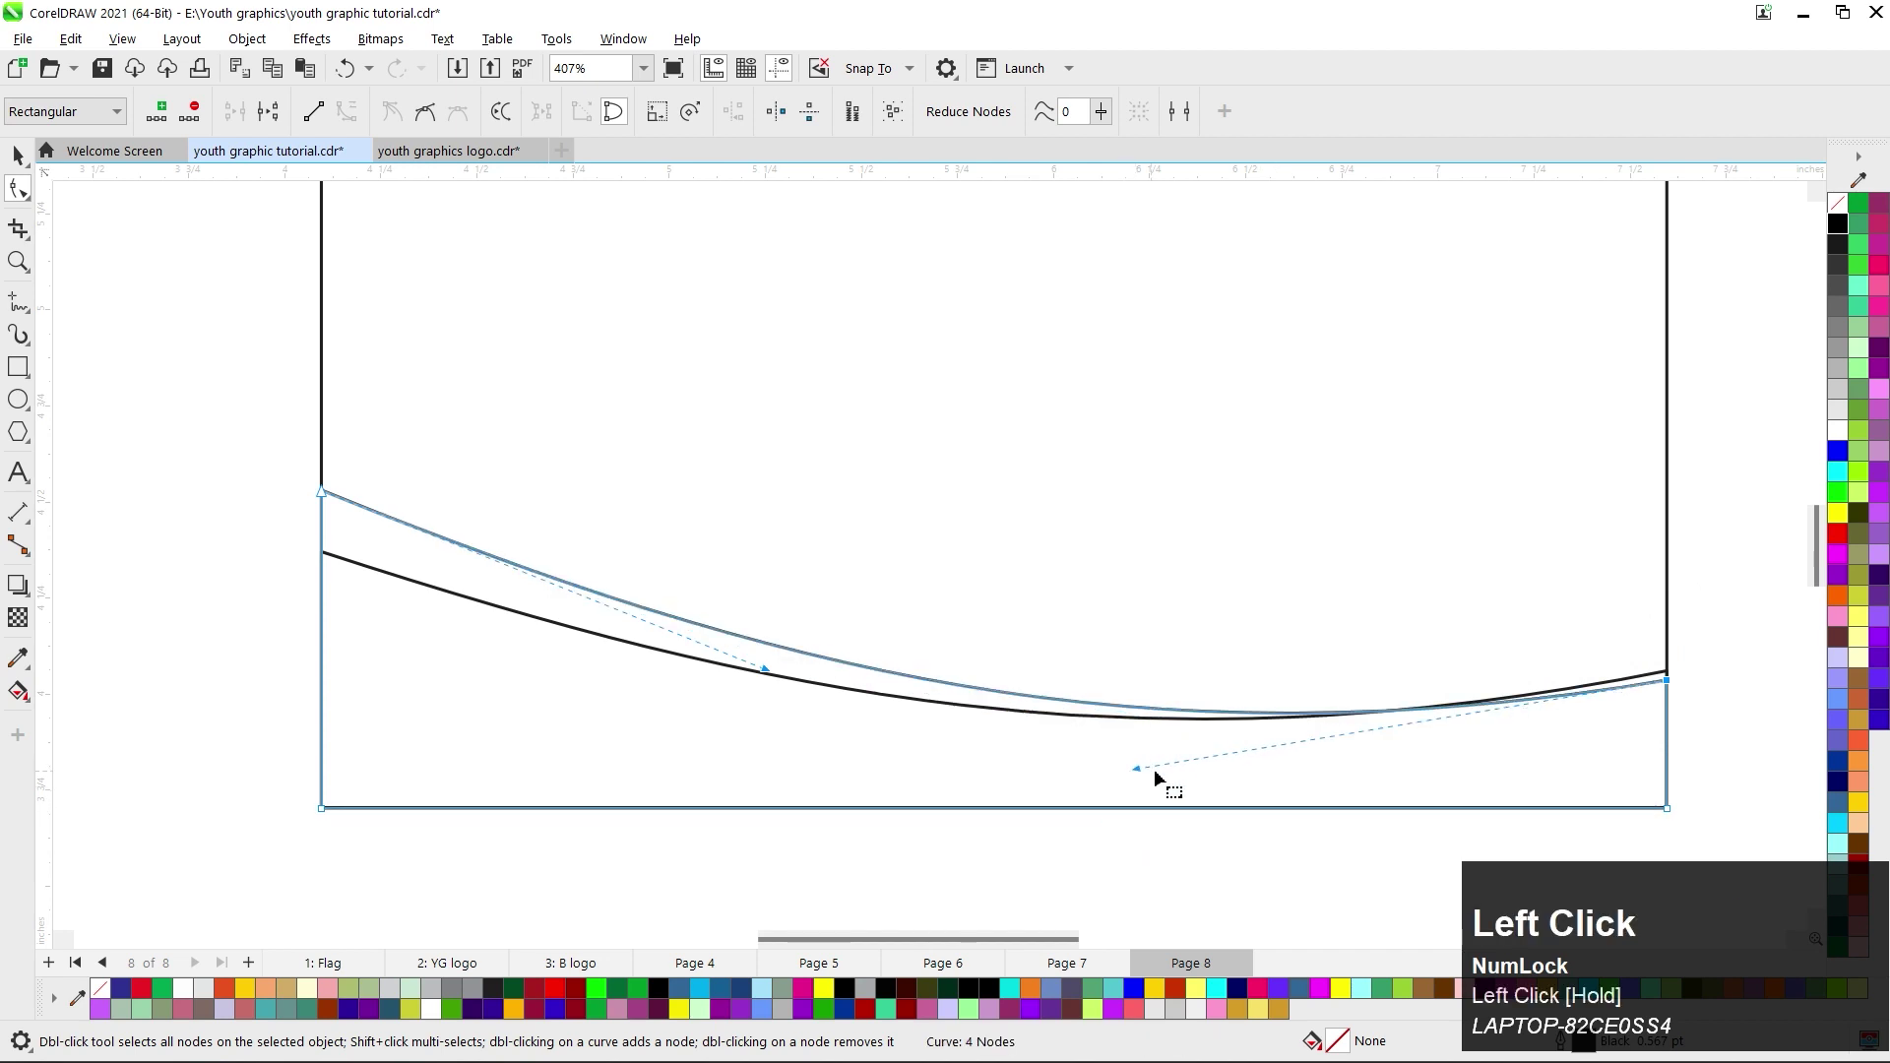
{"action": "left_click", "coordinate": [18, 156]}
{"action": "scroll", "coordinate": [640, 630], "scroll_direction": "down", "scroll_amount": 4}
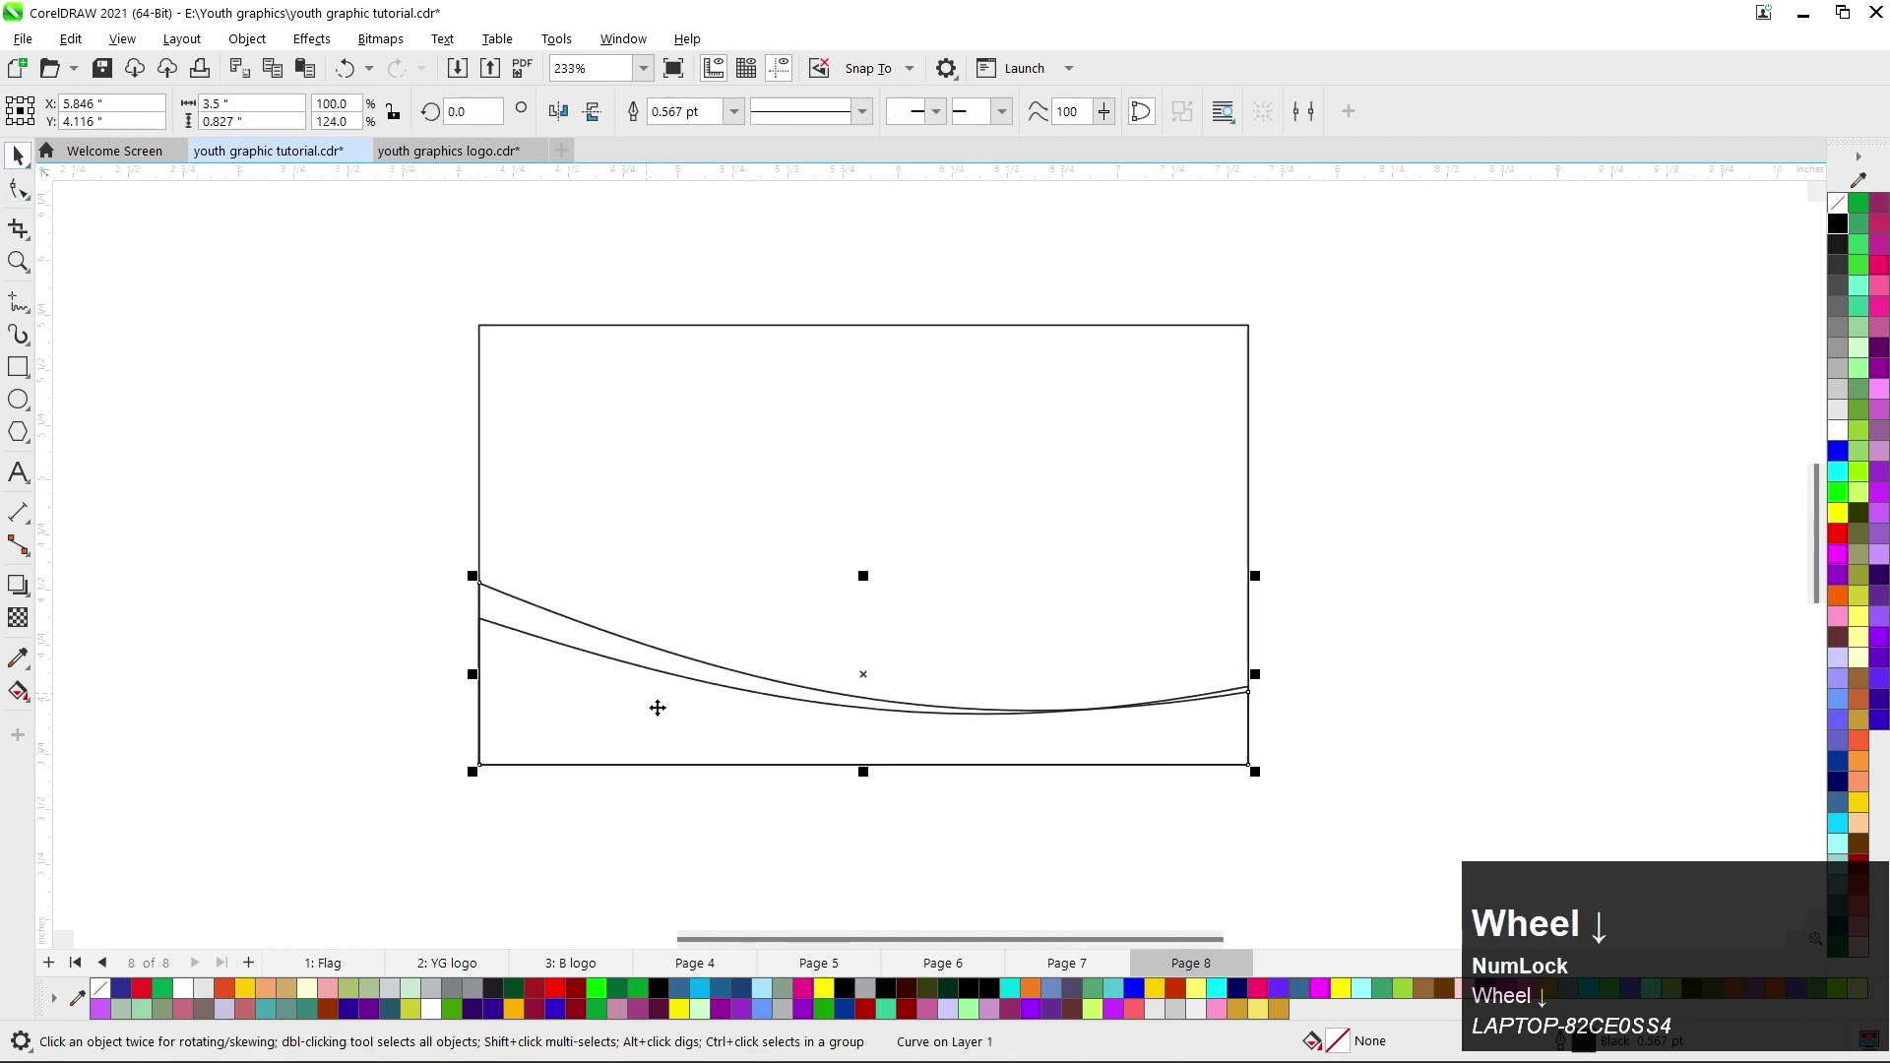
{"action": "left_click", "coordinate": [482, 663]}
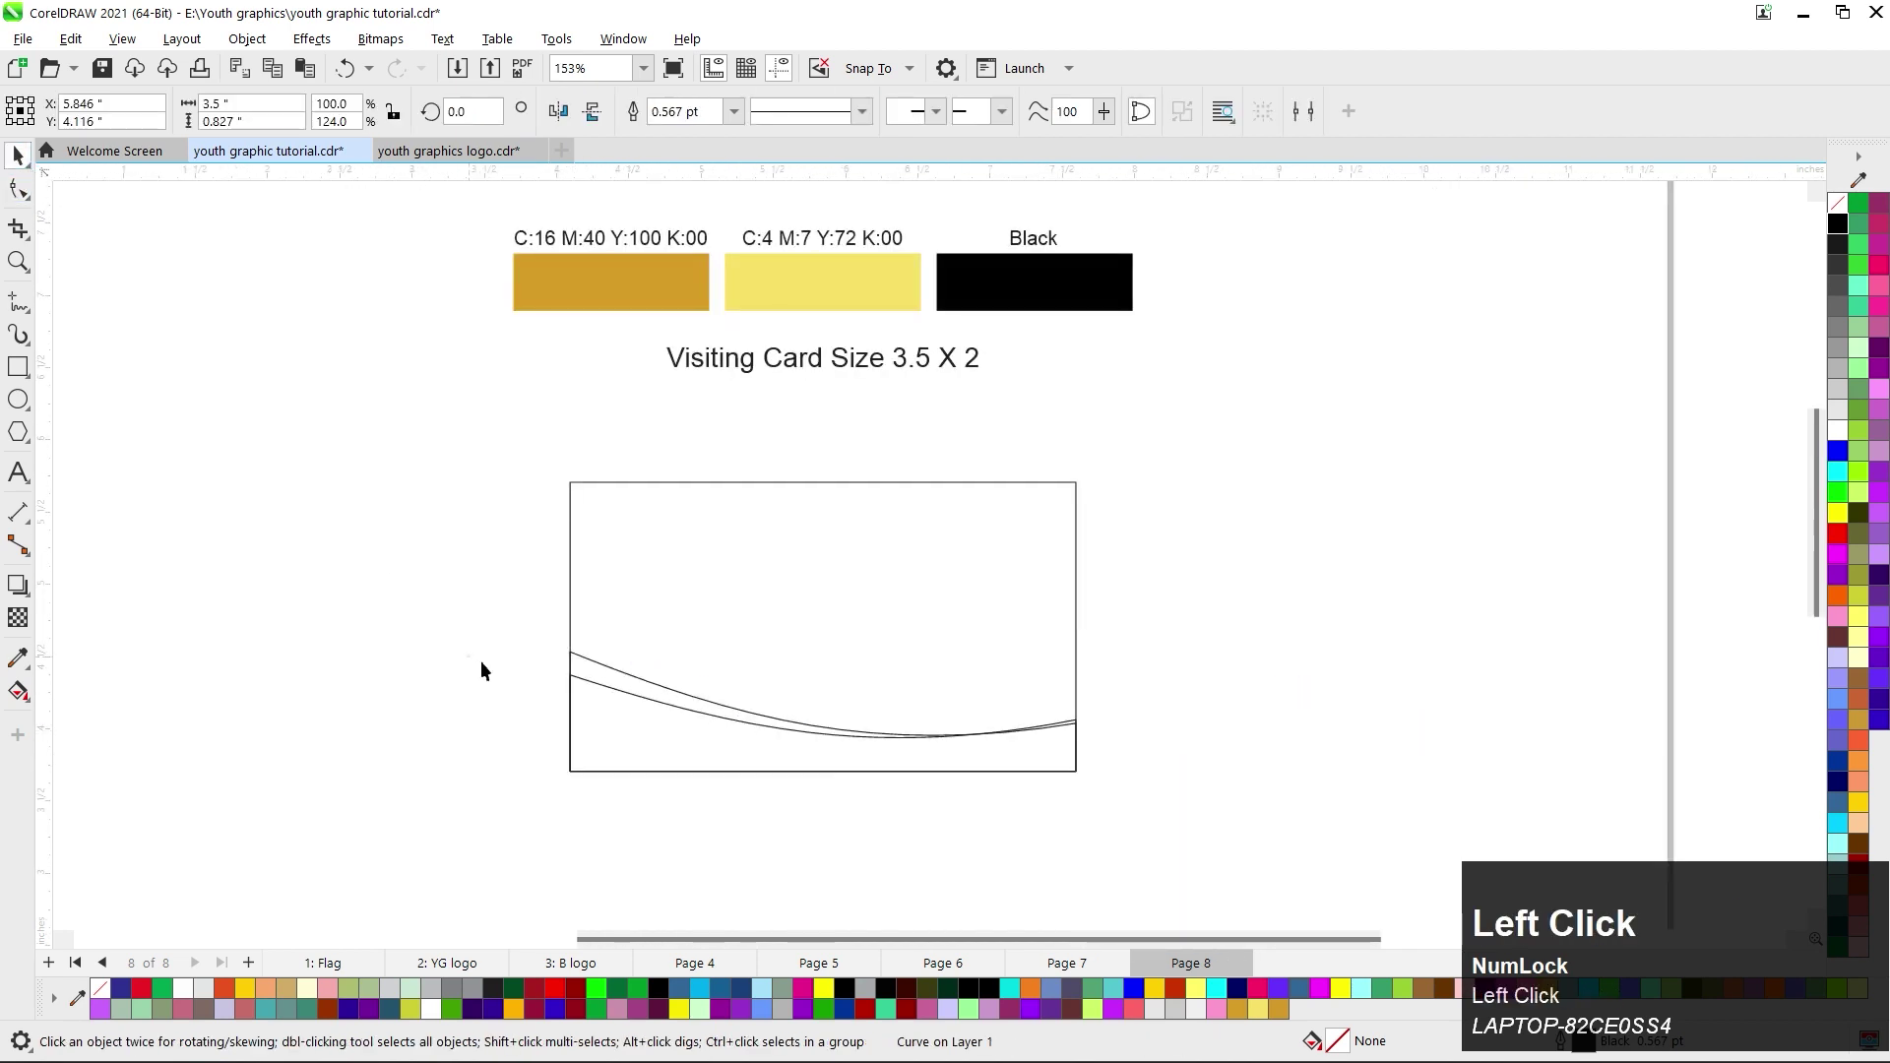
Apply a linear fountain fill running left to right across the lower curved strip.
{"action": "left_click", "coordinate": [640, 743]}
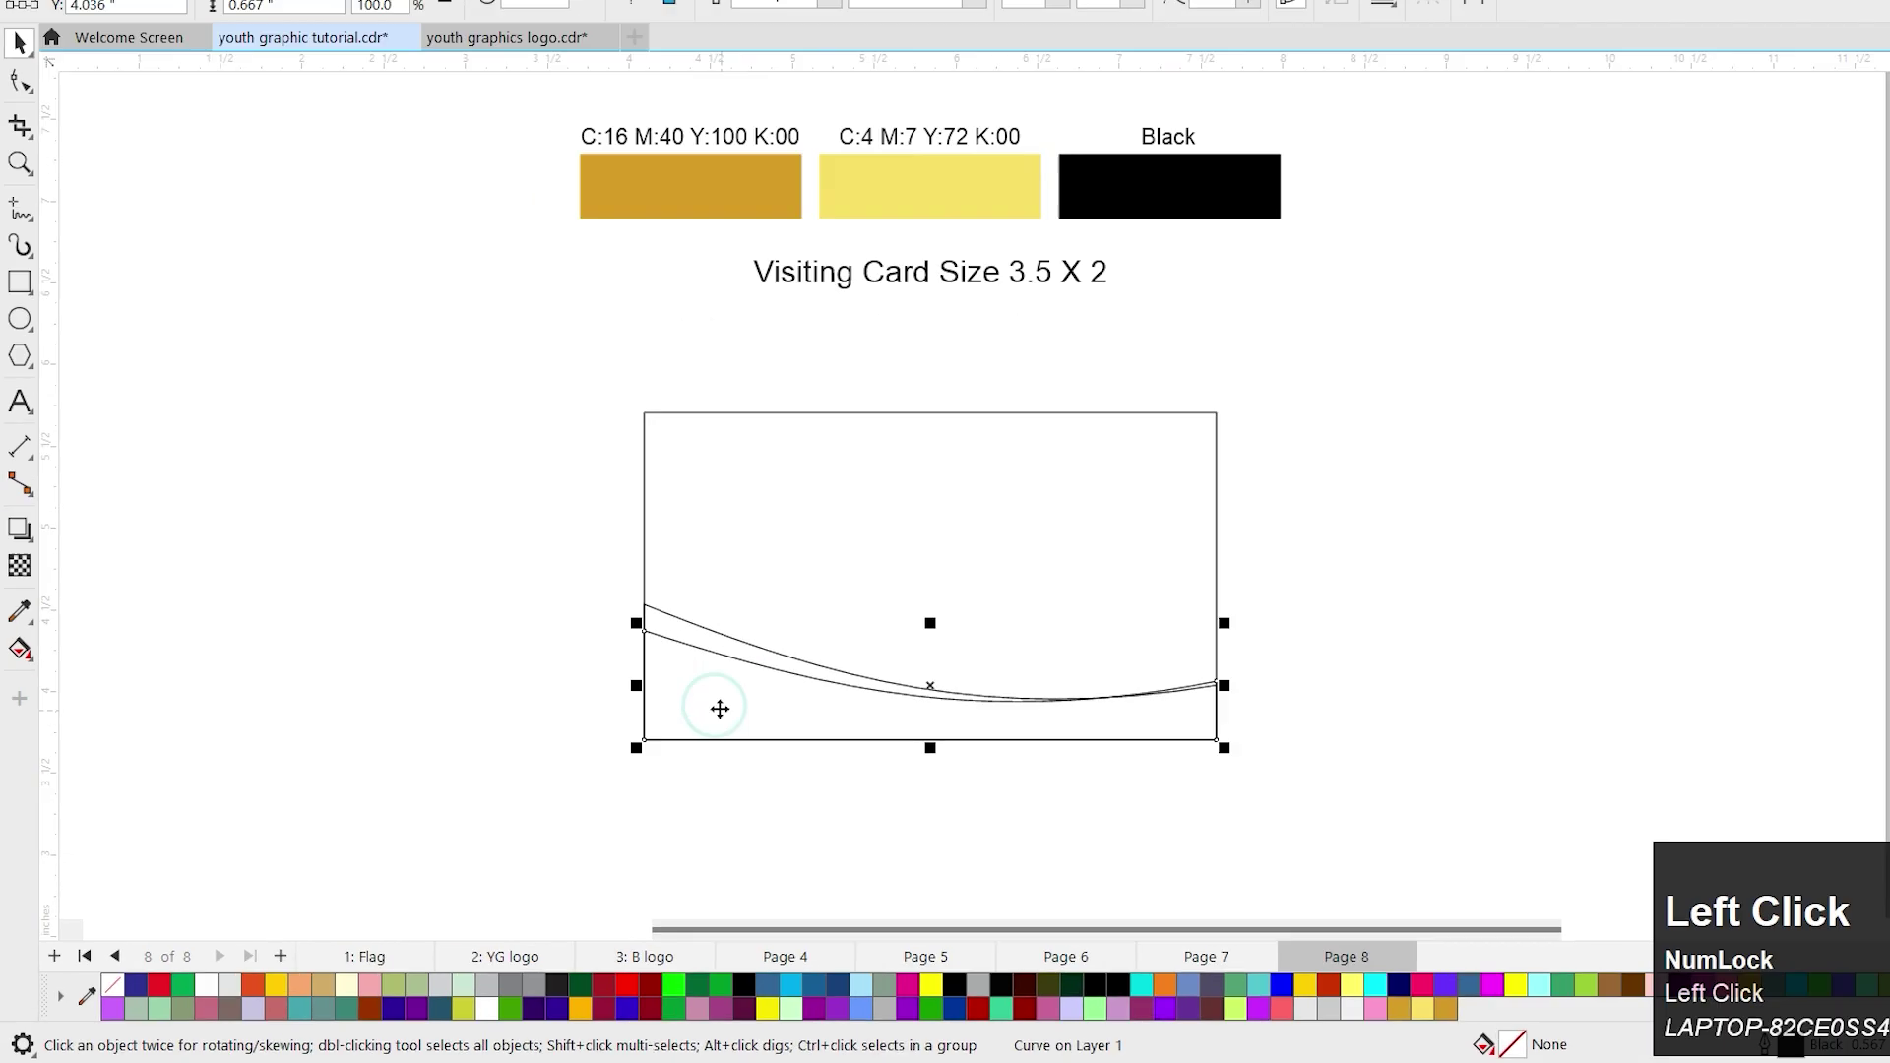
{"action": "left_click", "coordinate": [33, 699]}
{"action": "left_click", "coordinate": [354, 240]}
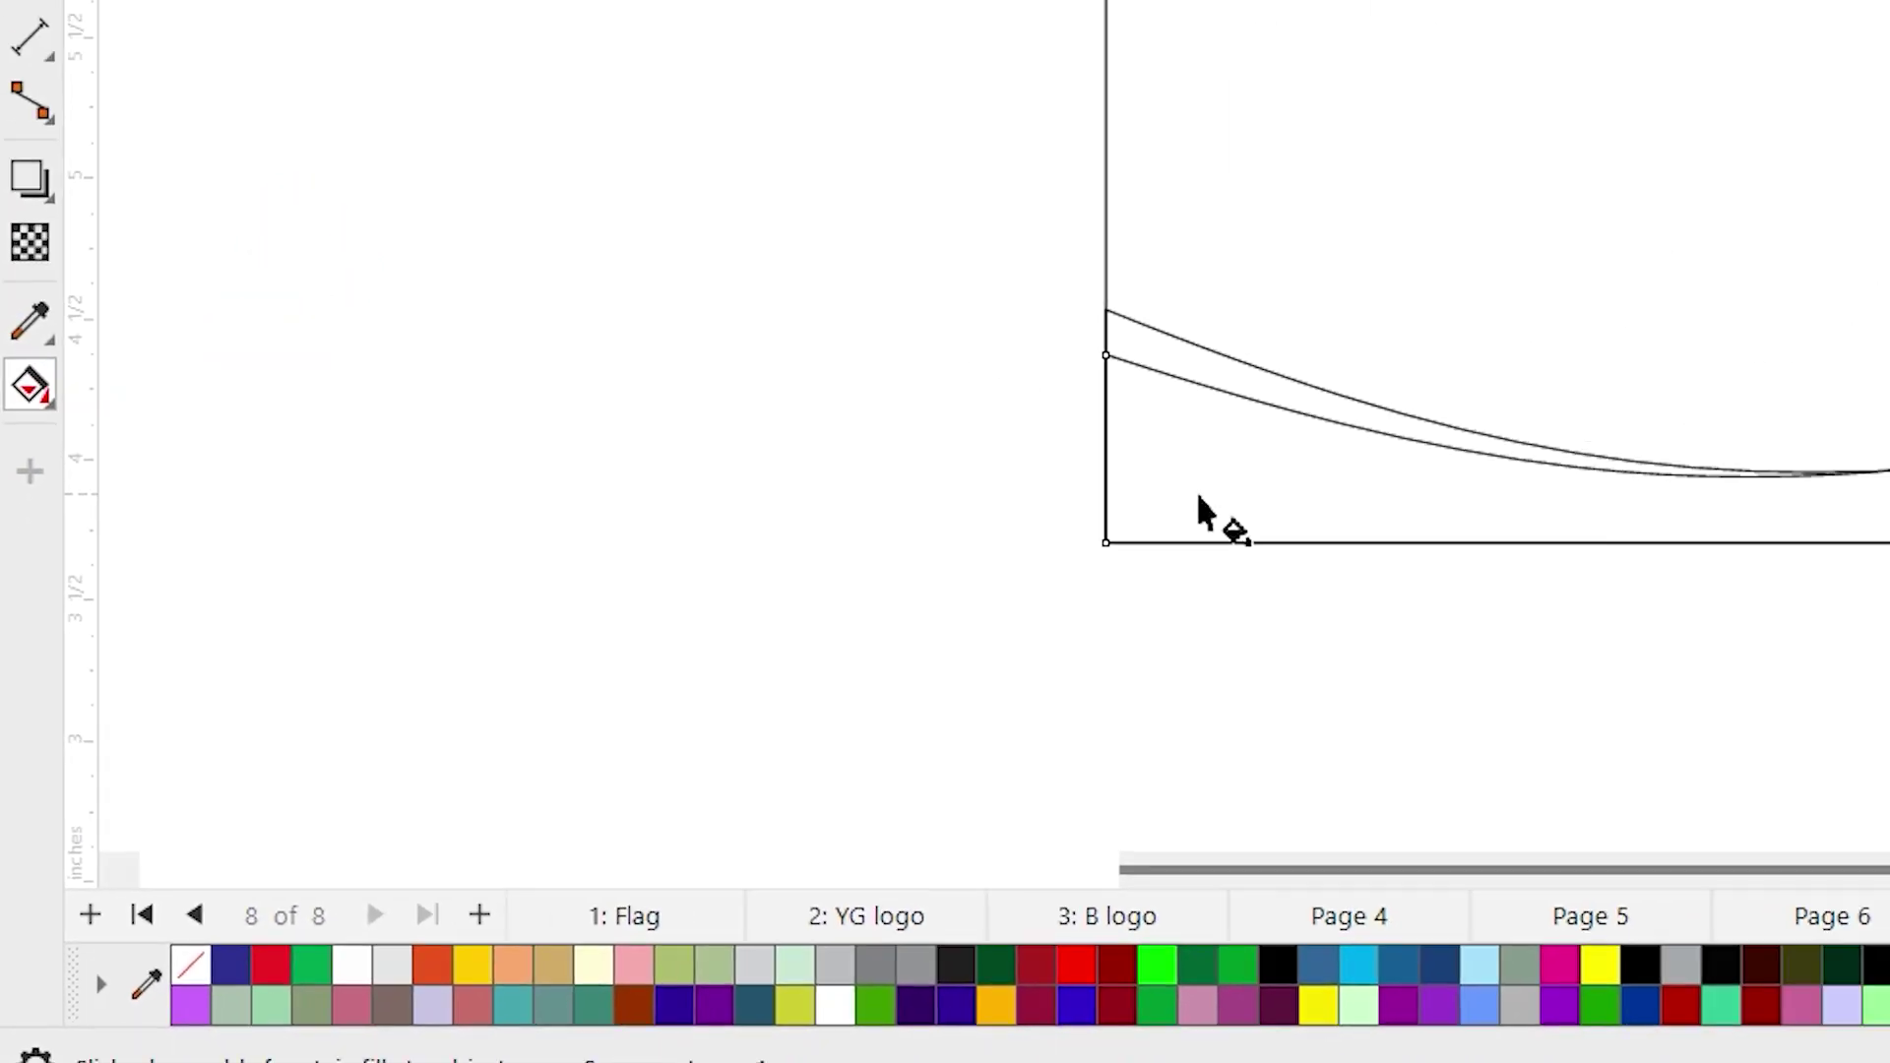
{"action": "left_click_drag", "start_coordinate": [605, 745], "coordinate": [1000, 752]}
{"action": "left_click", "coordinate": [606, 745]}
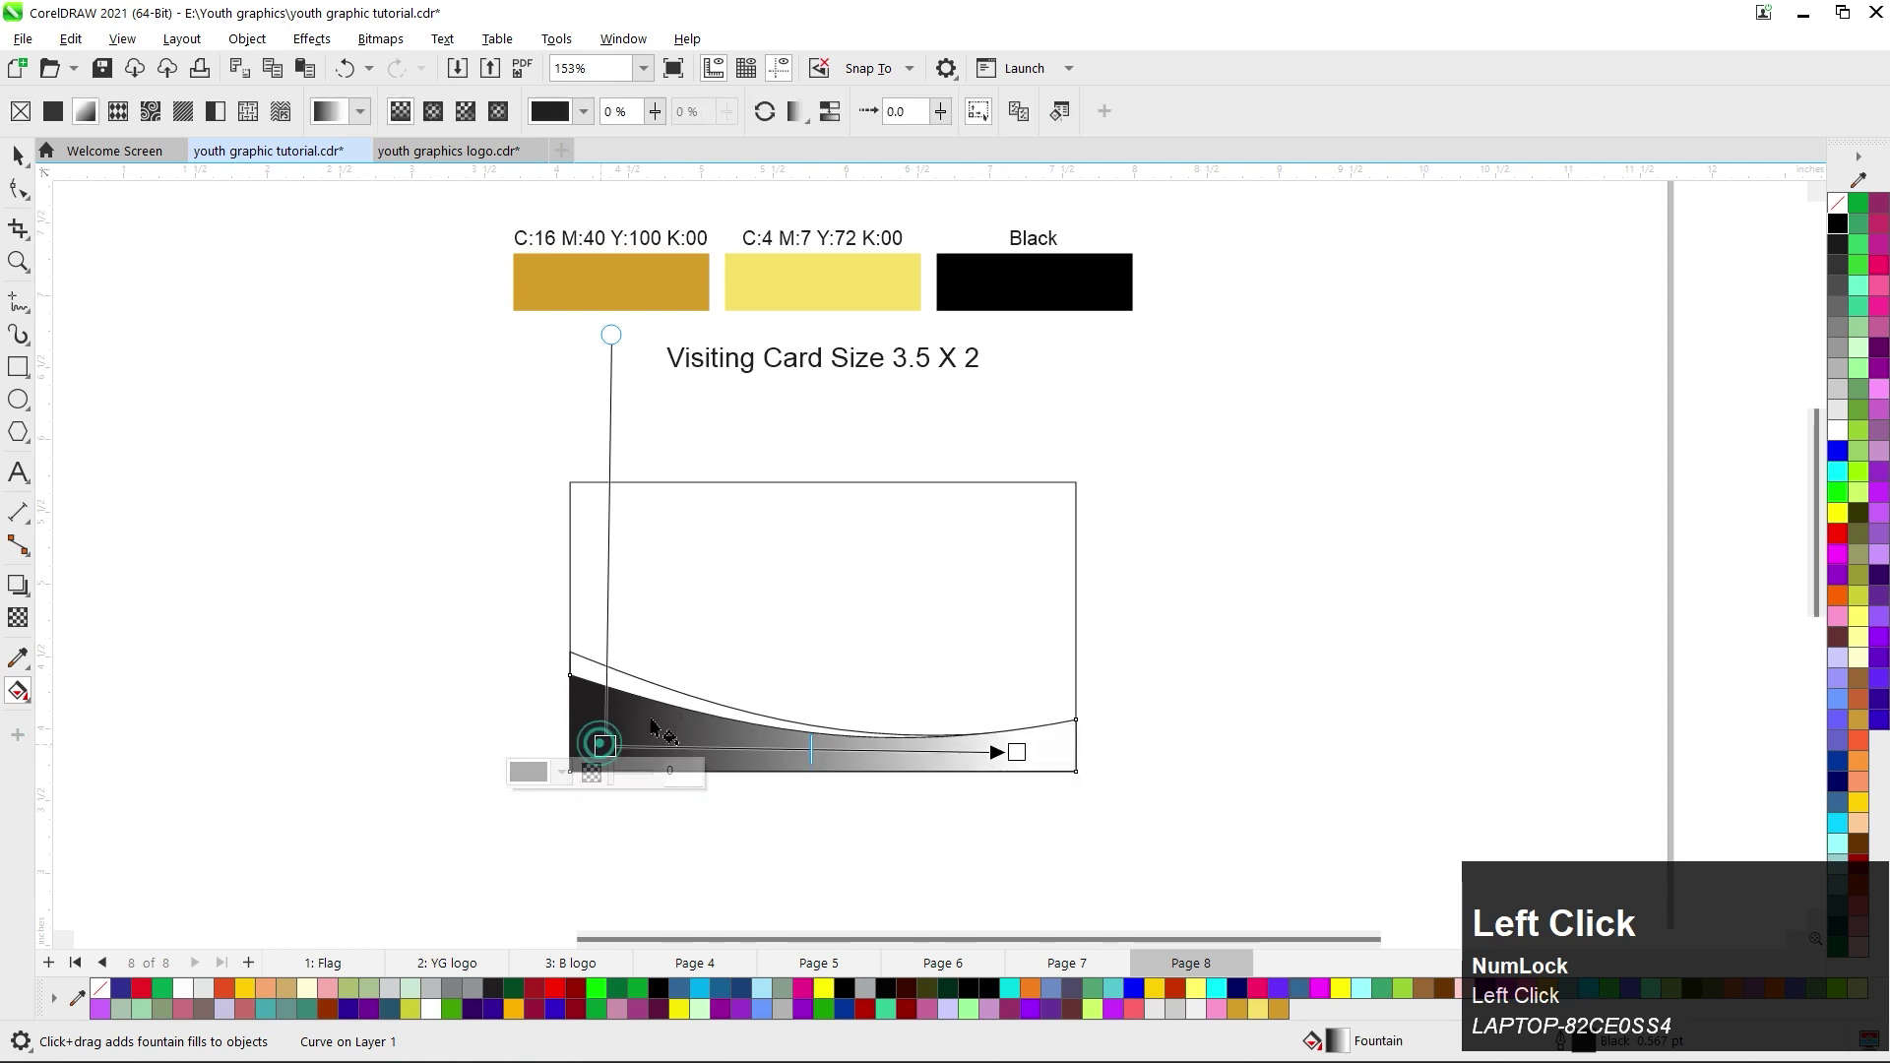
Sample the gold swatch for the gradient's start colour and the yellow swatch for its end colour.
{"action": "left_click", "coordinate": [565, 772]}
{"action": "left_click", "coordinate": [744, 723]}
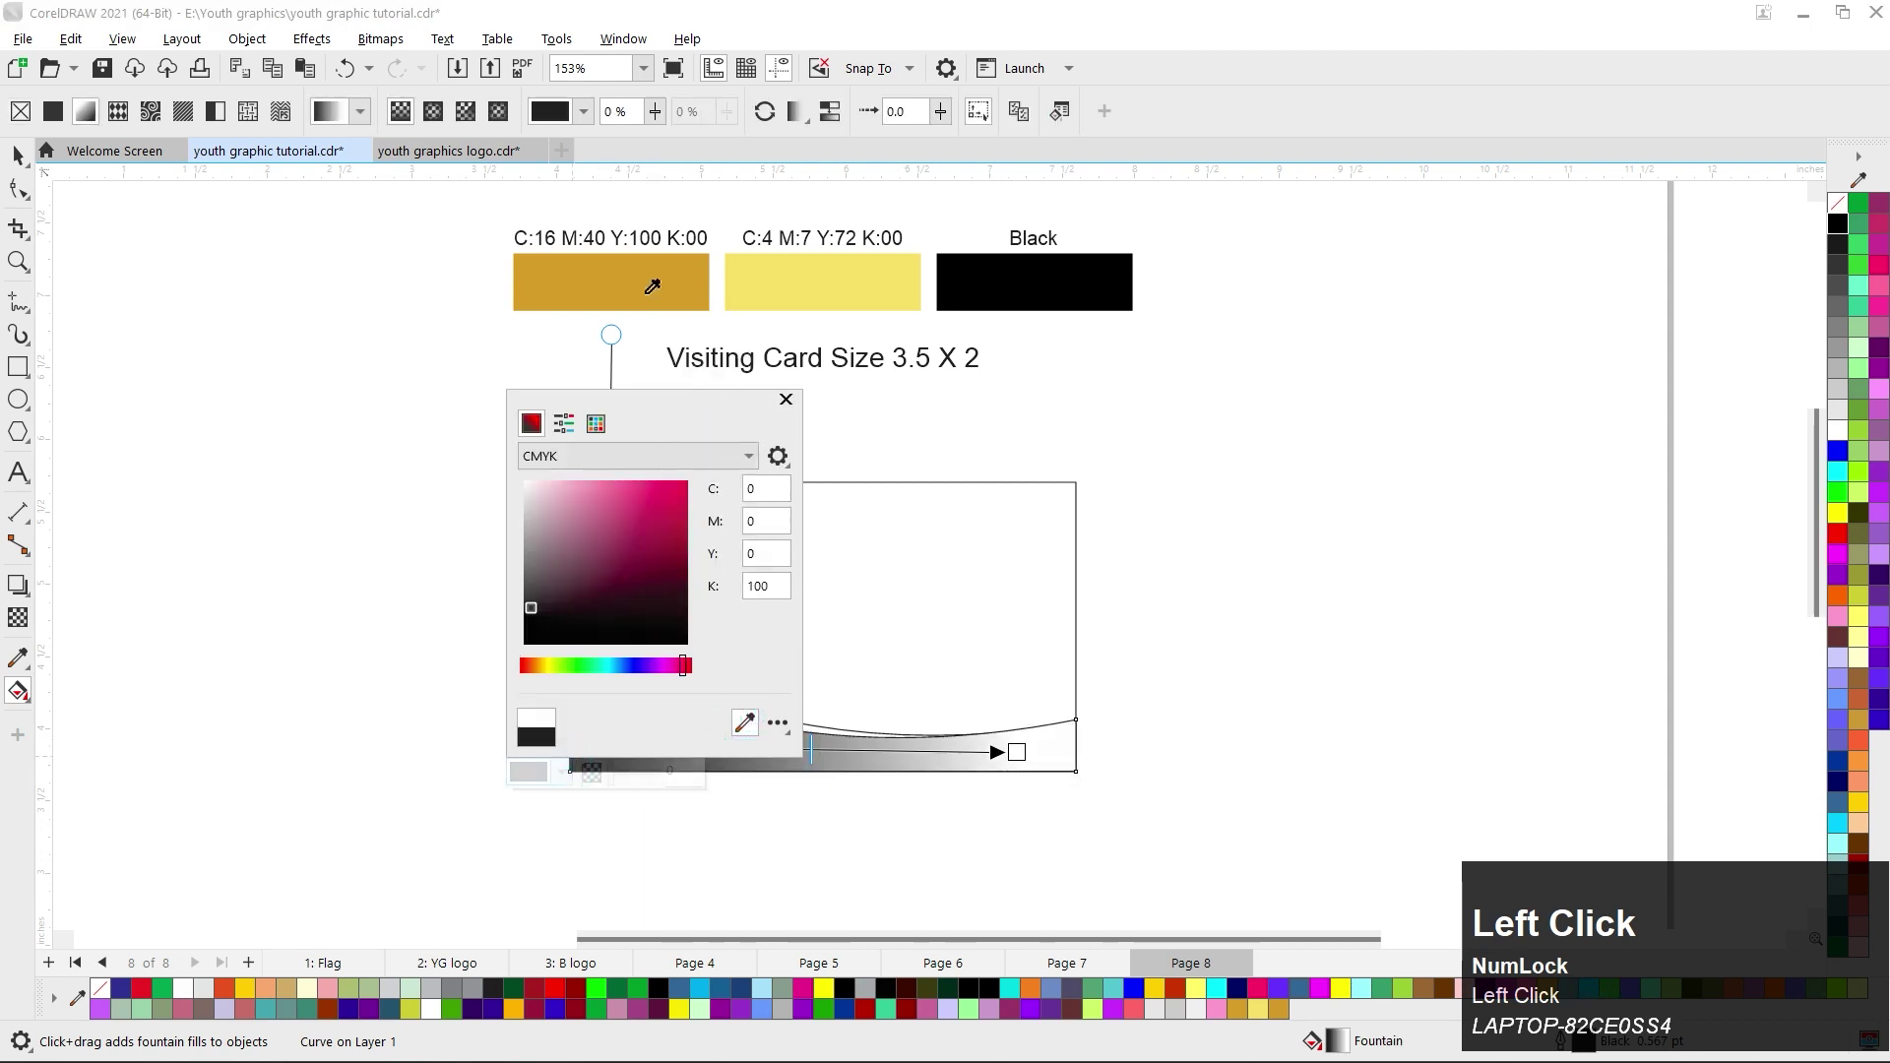
{"action": "left_click", "coordinate": [642, 283]}
{"action": "left_click", "coordinate": [1018, 753]}
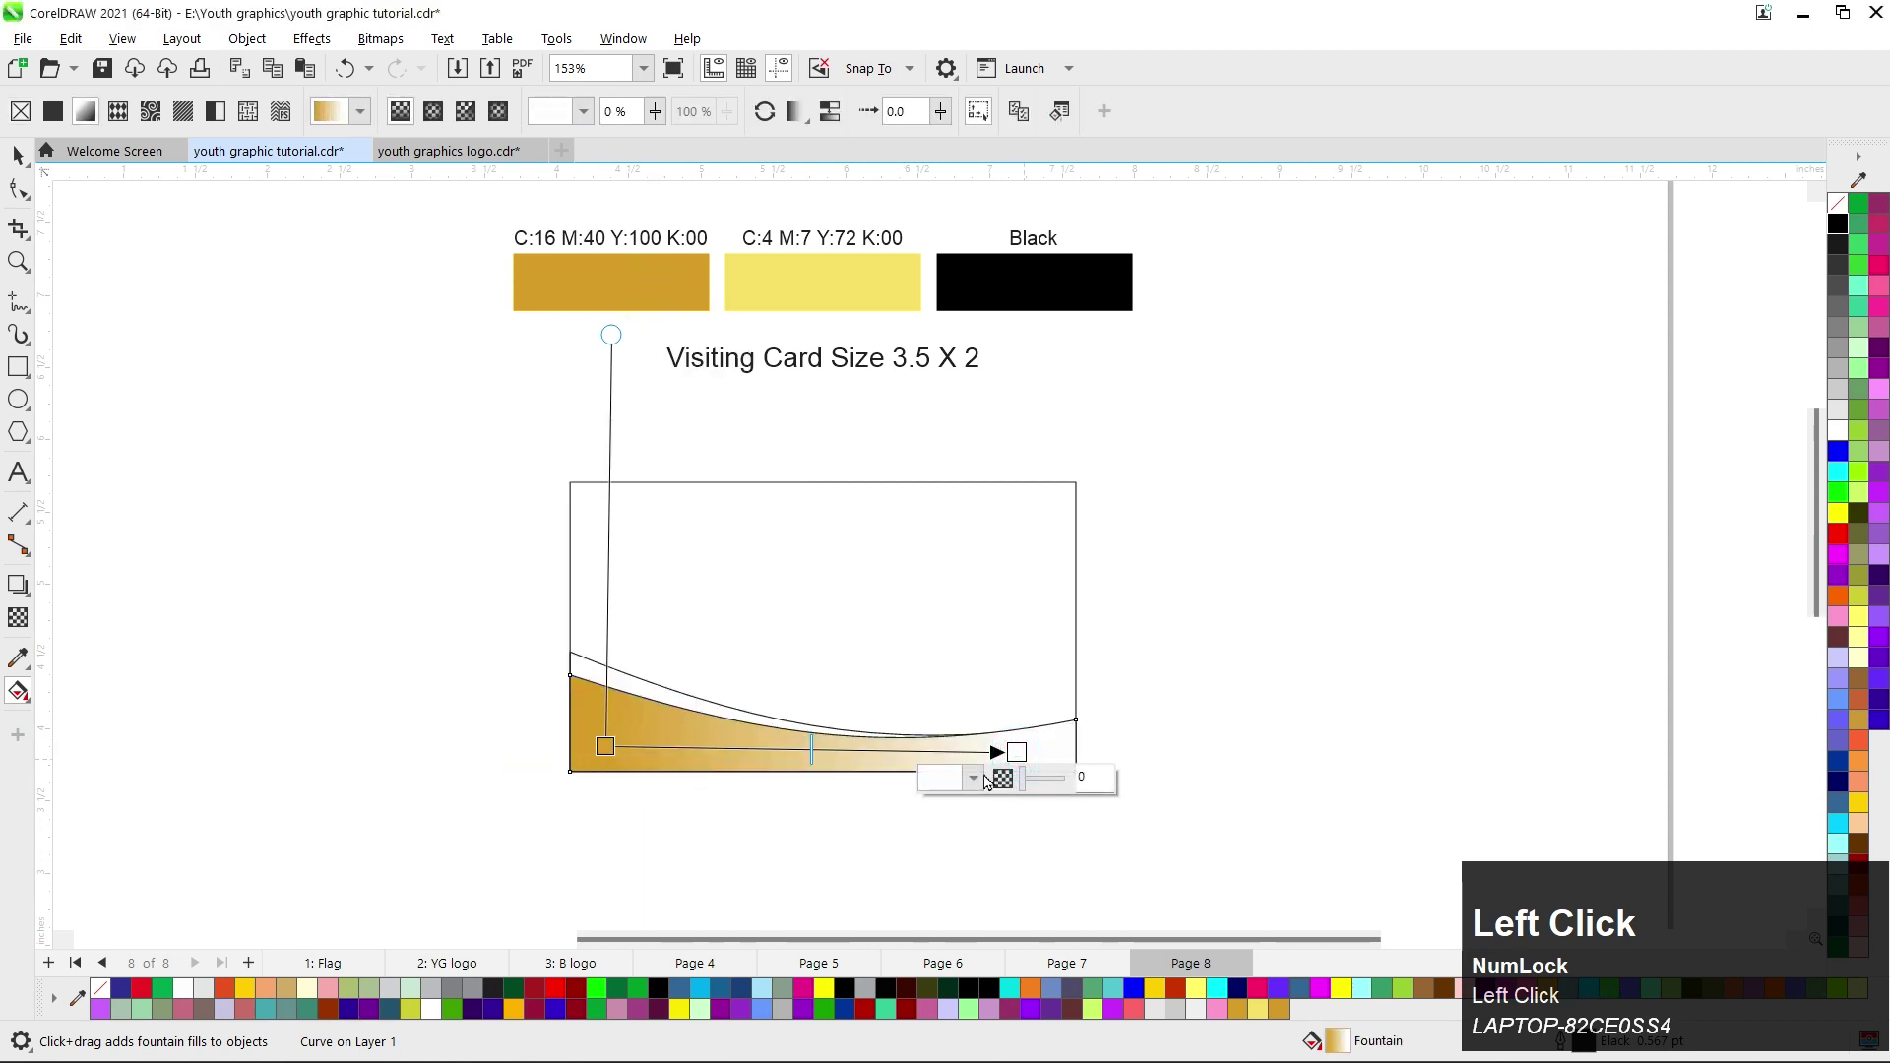
{"action": "left_click", "coordinate": [975, 778]}
{"action": "left_click", "coordinate": [1156, 731]}
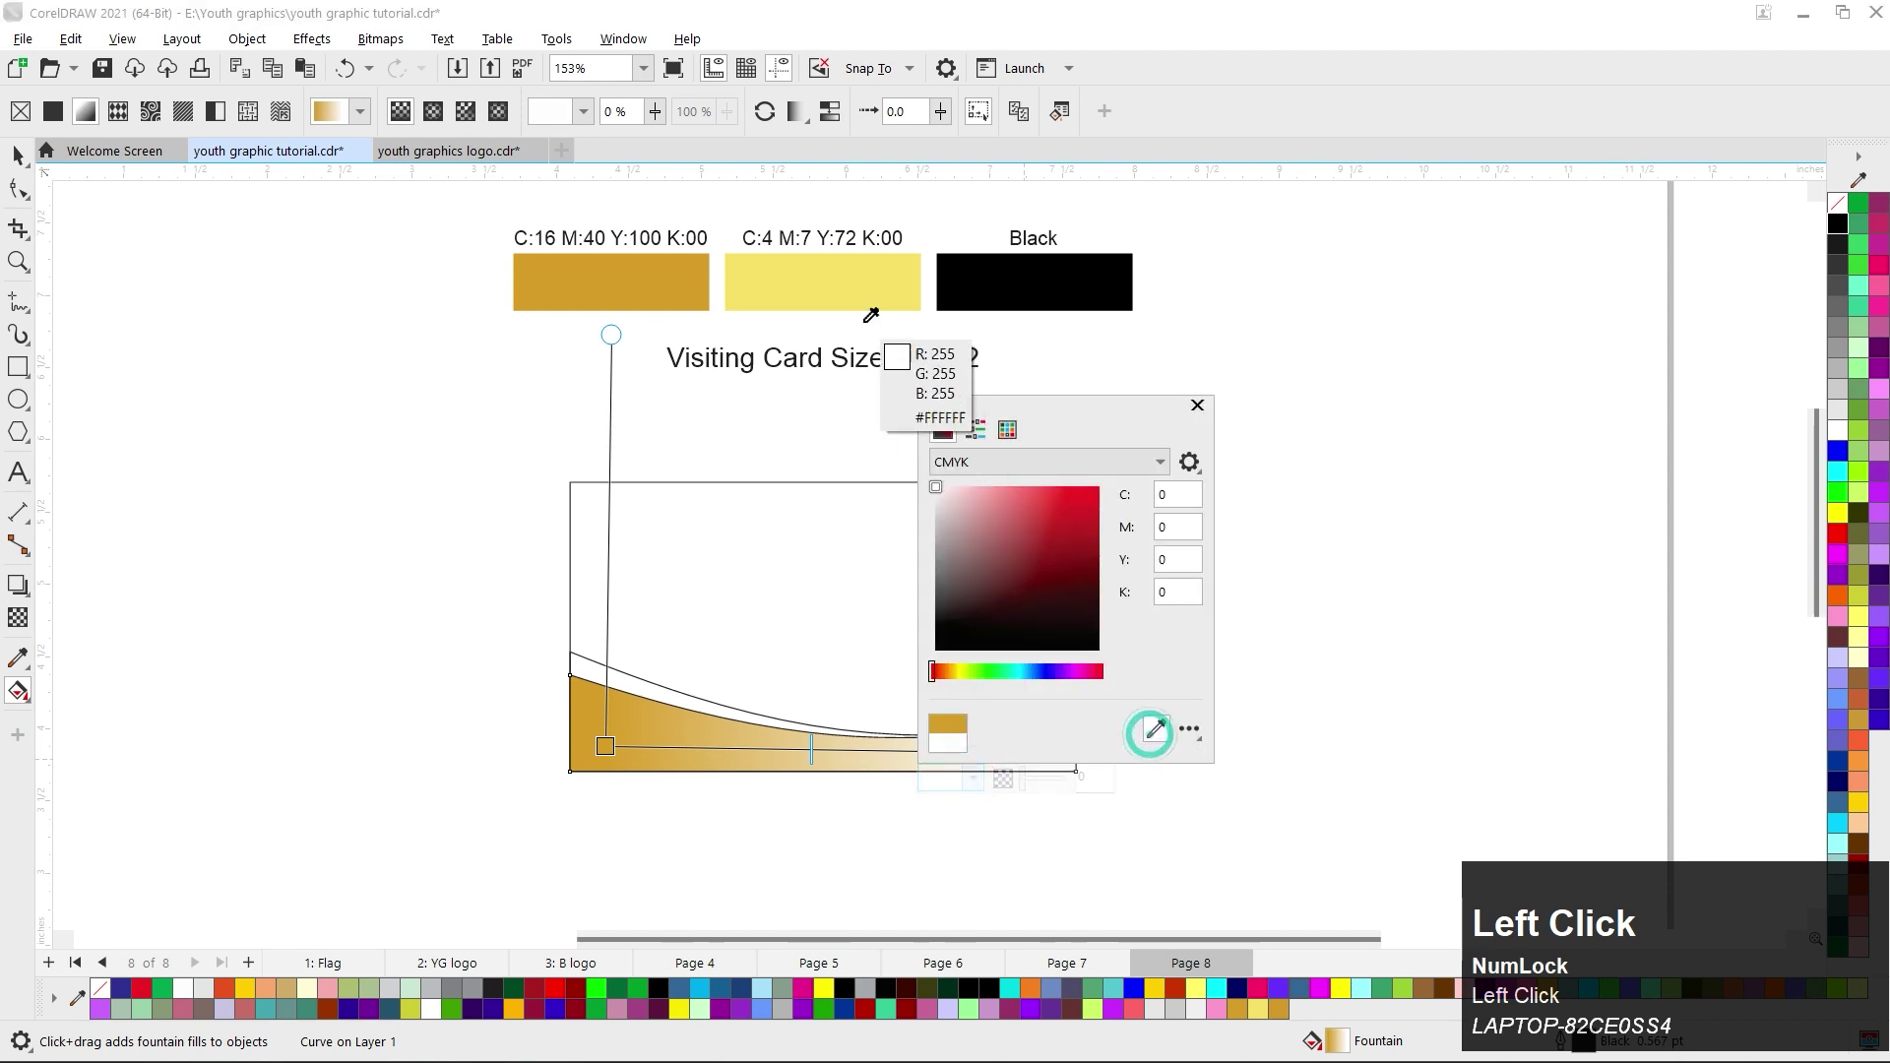
{"action": "left_click", "coordinate": [840, 292]}
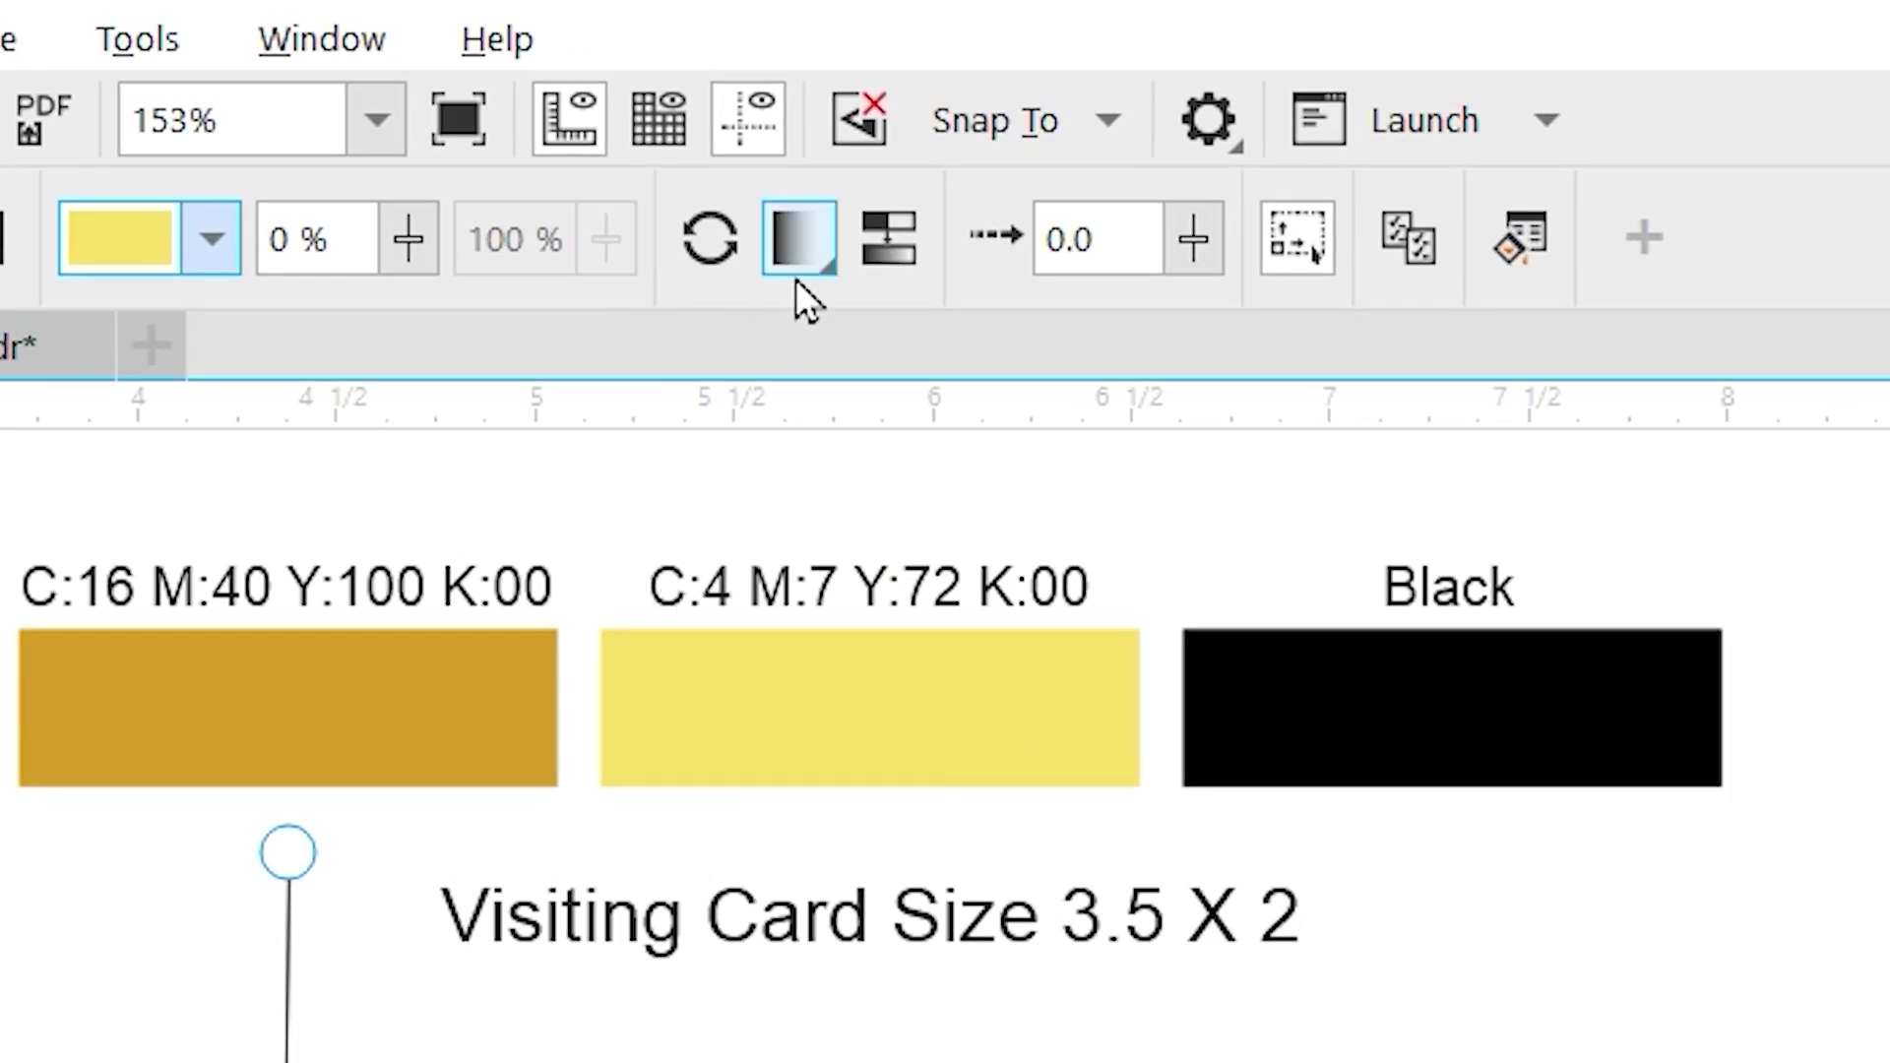
Set the gradient to repeat mirrored with a smooth transition between its colours.
{"action": "left_click", "coordinate": [803, 258]}
{"action": "left_click", "coordinate": [883, 404]}
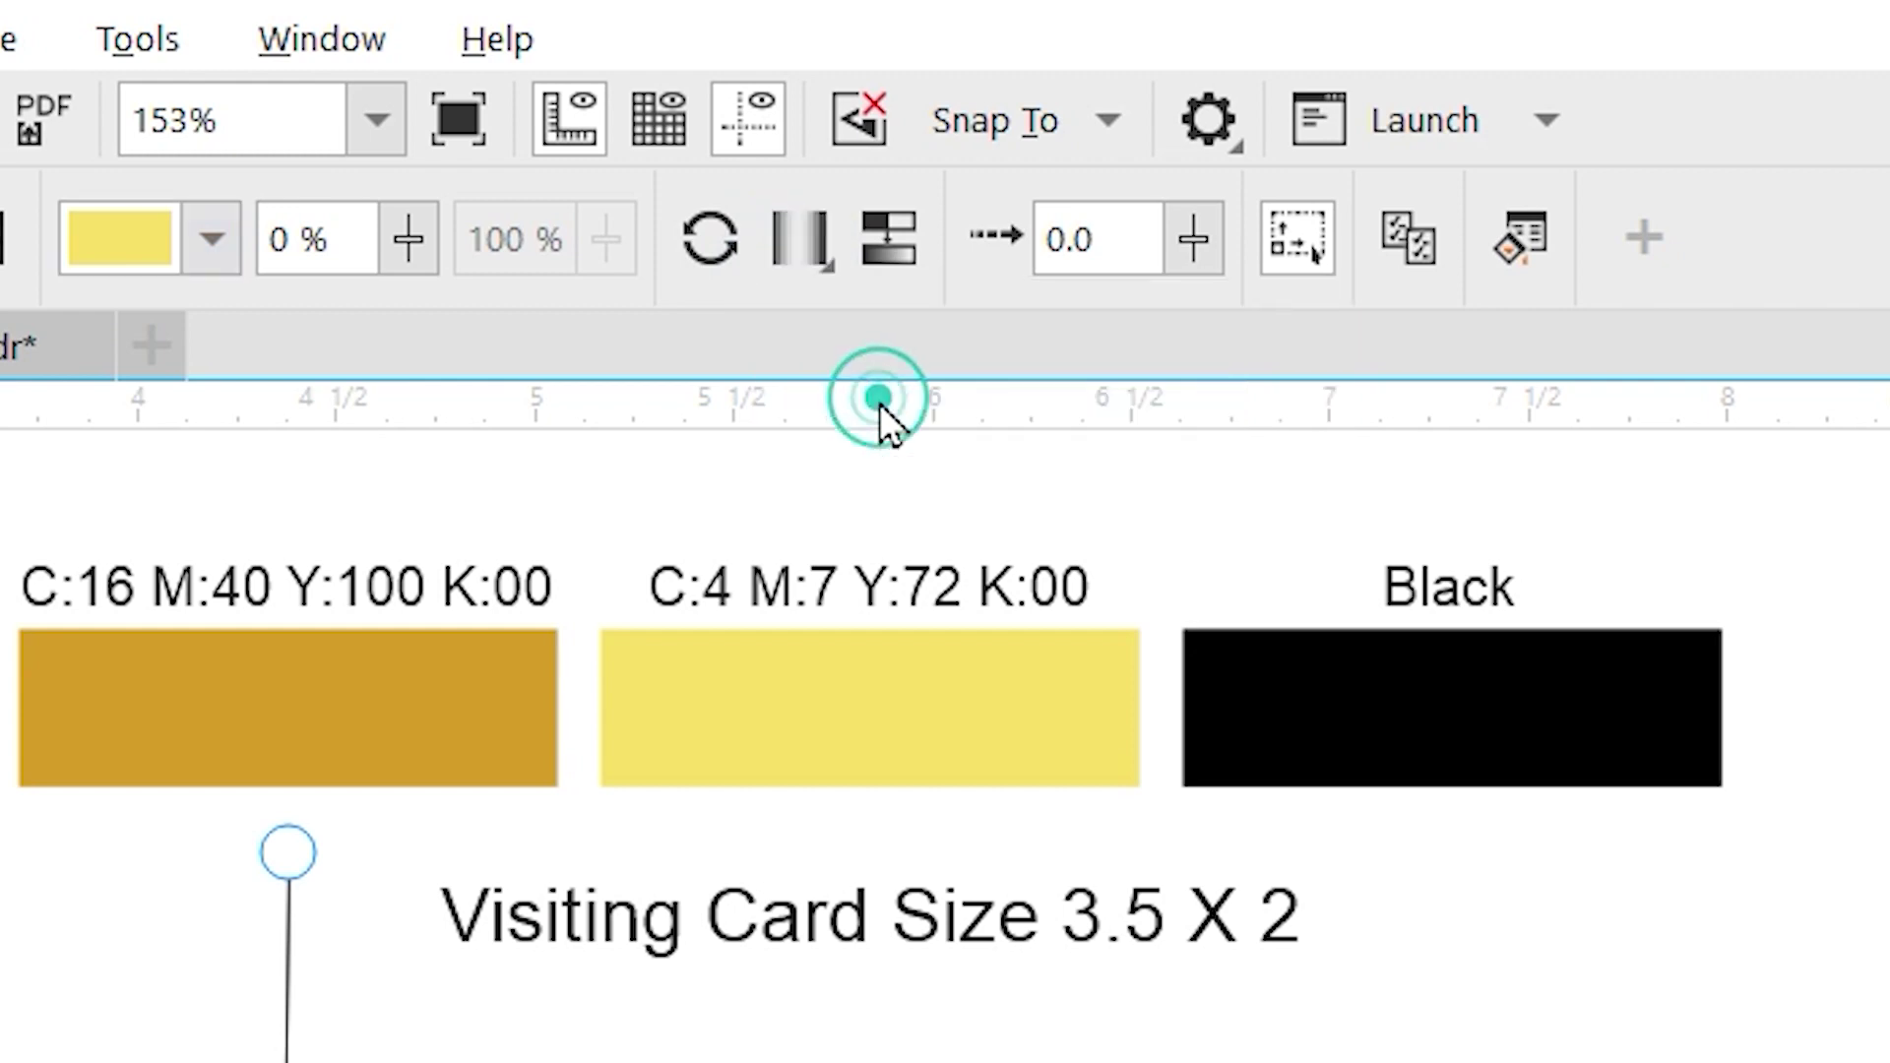
{"action": "left_click", "coordinate": [908, 260]}
Shorten and tilt the gradient direction so gold and yellow bands repeat along the lower strip.
{"action": "left_click_drag", "start_coordinate": [1025, 751], "coordinate": [814, 758]}
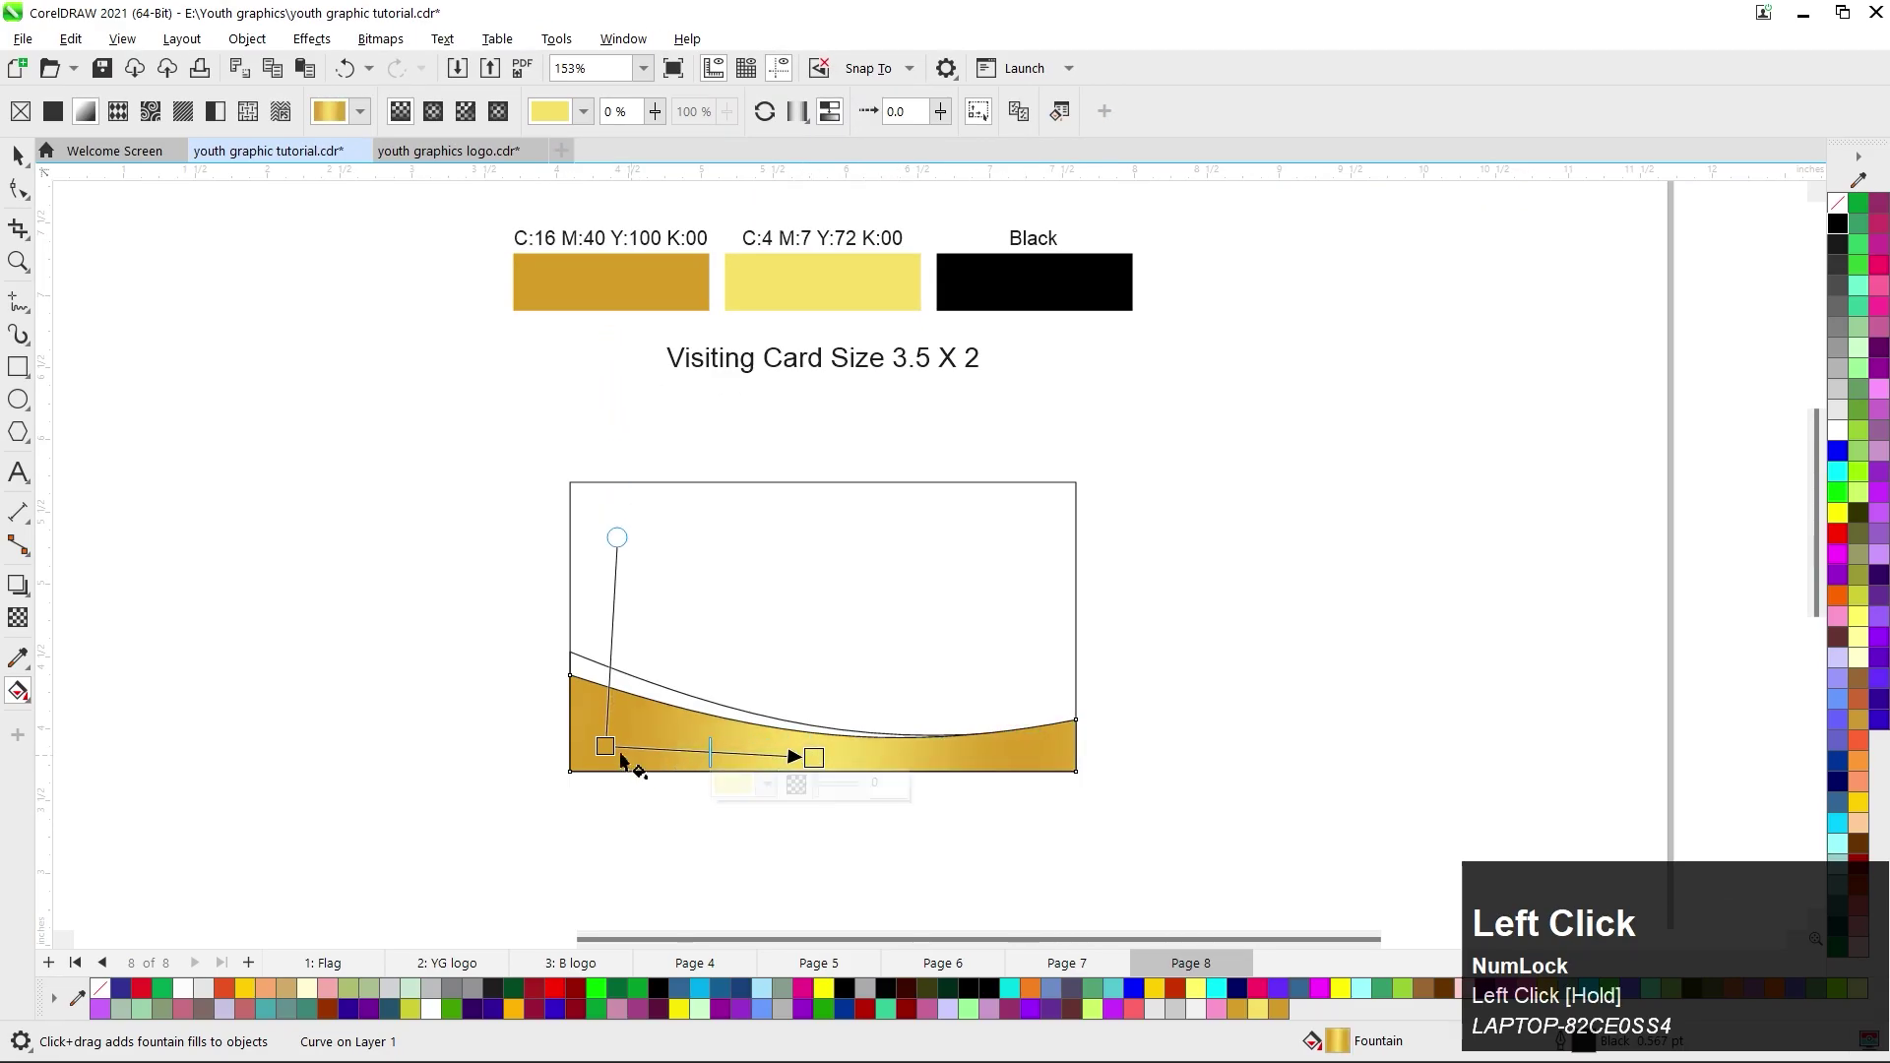
{"action": "left_click_drag", "start_coordinate": [606, 746], "coordinate": [652, 723]}
{"action": "mouse_move", "coordinate": [813, 758]}
{"action": "left_mouse_down"}
{"action": "mouse_move", "coordinate": [836, 772]}
{"action": "mouse_move", "coordinate": [777, 761]}
{"action": "left_mouse_up"}
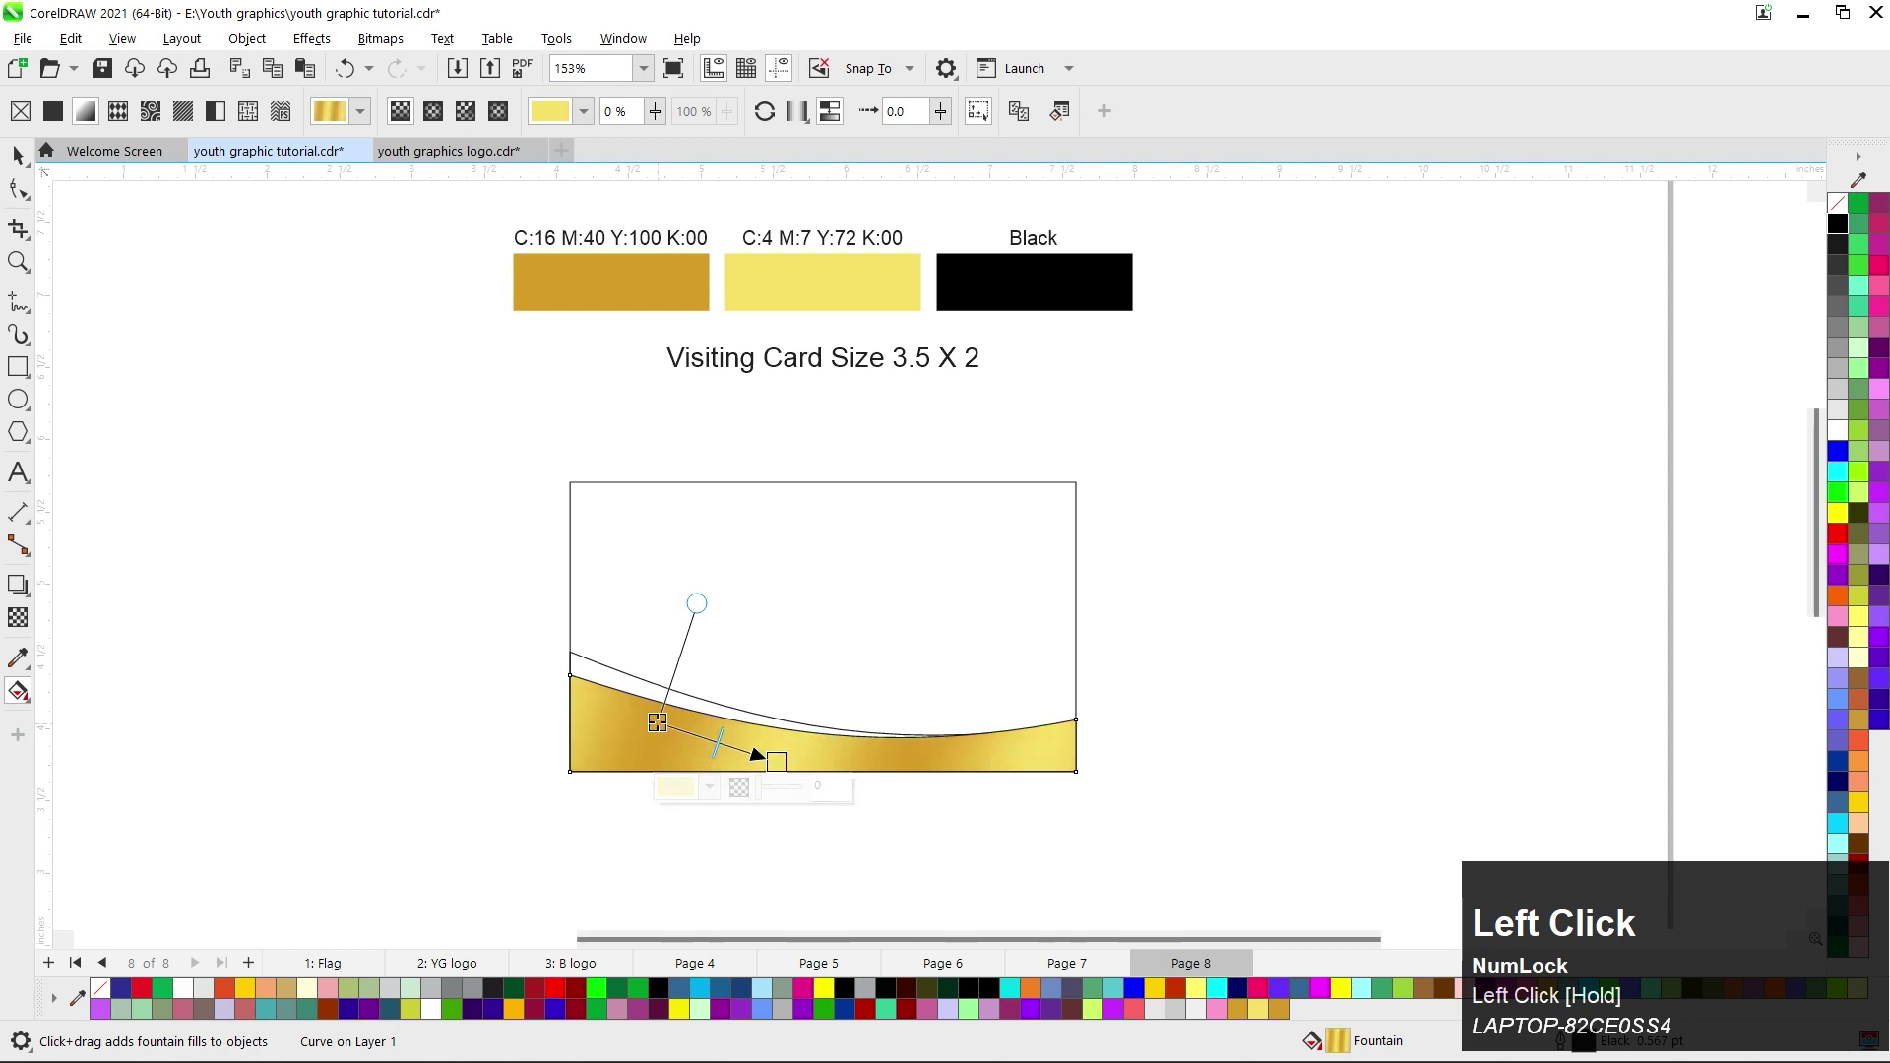
{"action": "left_click_drag", "start_coordinate": [658, 723], "coordinate": [653, 715]}
{"action": "left_click_drag", "start_coordinate": [777, 761], "coordinate": [824, 771]}
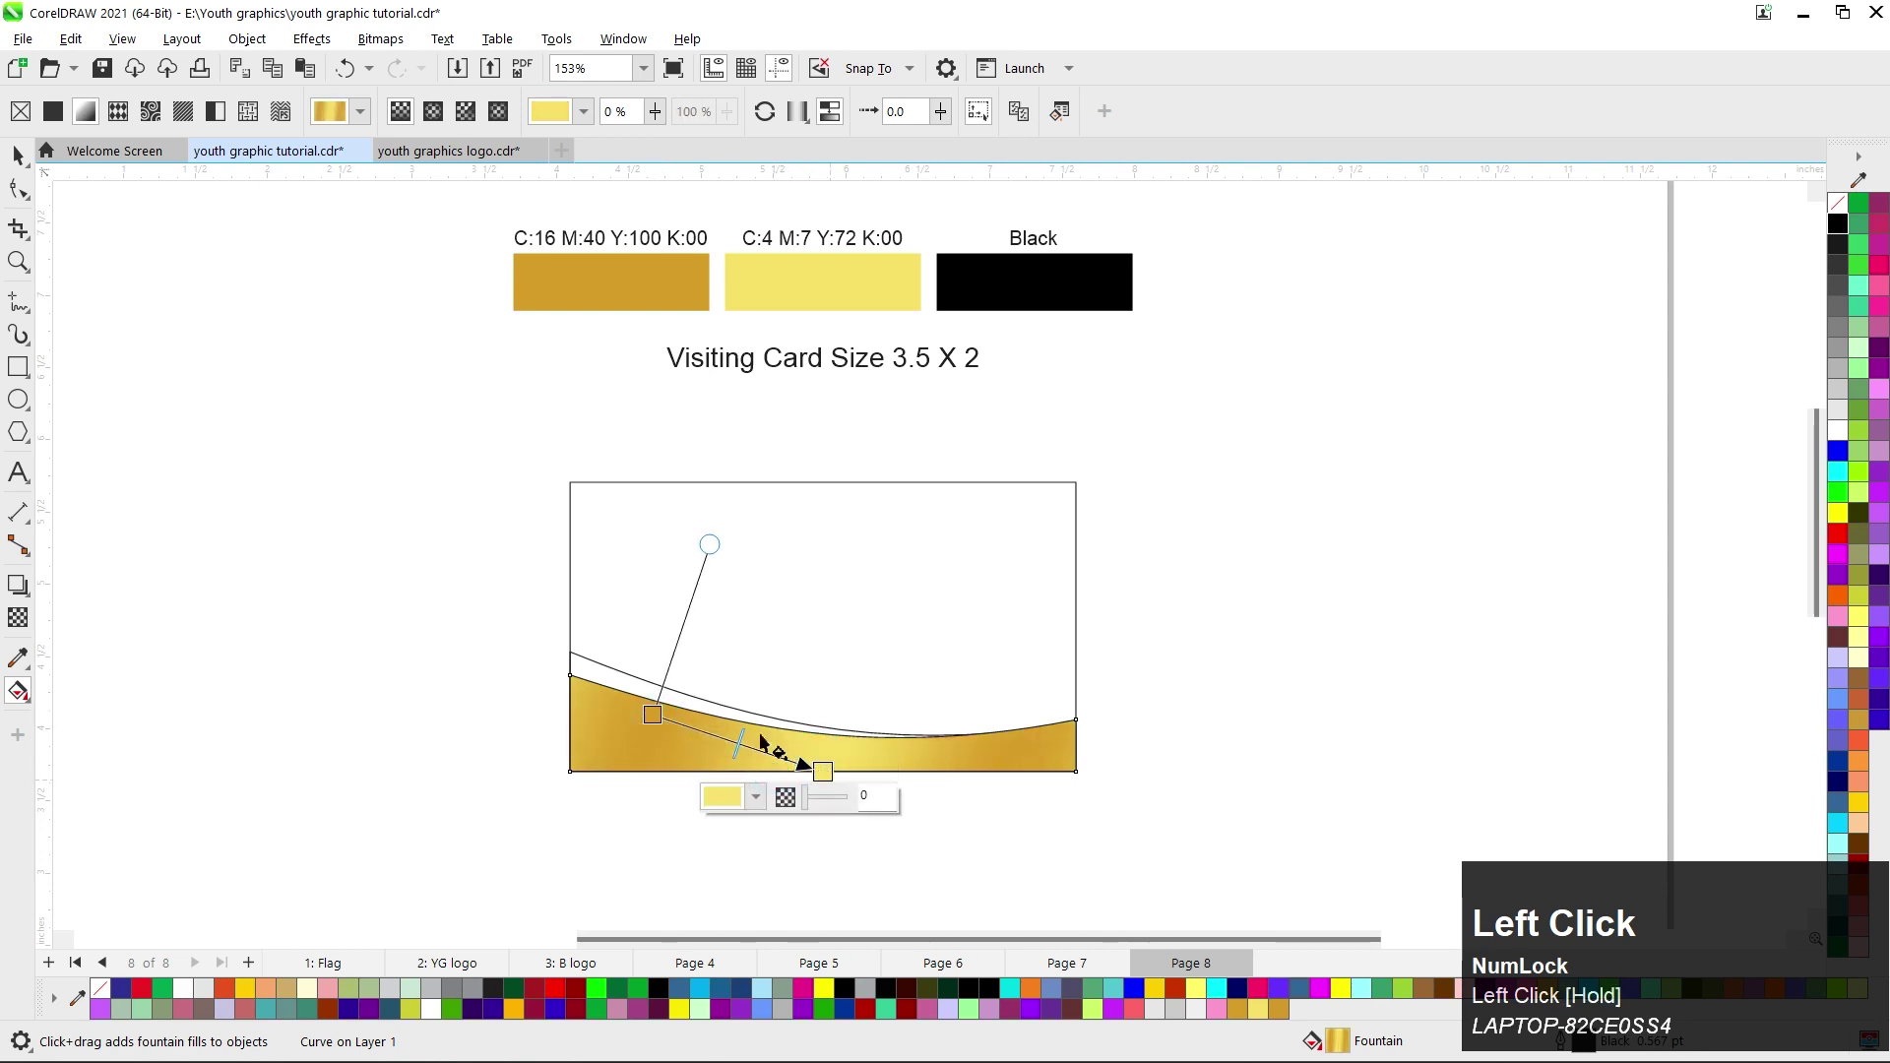
Move the gold-filled strip down and to the left, partly off the card.
{"action": "left_click", "coordinate": [758, 672]}
{"action": "scroll", "coordinate": [810, 766], "scroll_direction": "up", "scroll_amount": 1}
{"action": "scroll", "coordinate": [789, 742], "scroll_direction": "down", "scroll_amount": 1}
{"action": "scroll", "coordinate": [790, 741], "scroll_direction": "up", "scroll_amount": 4}
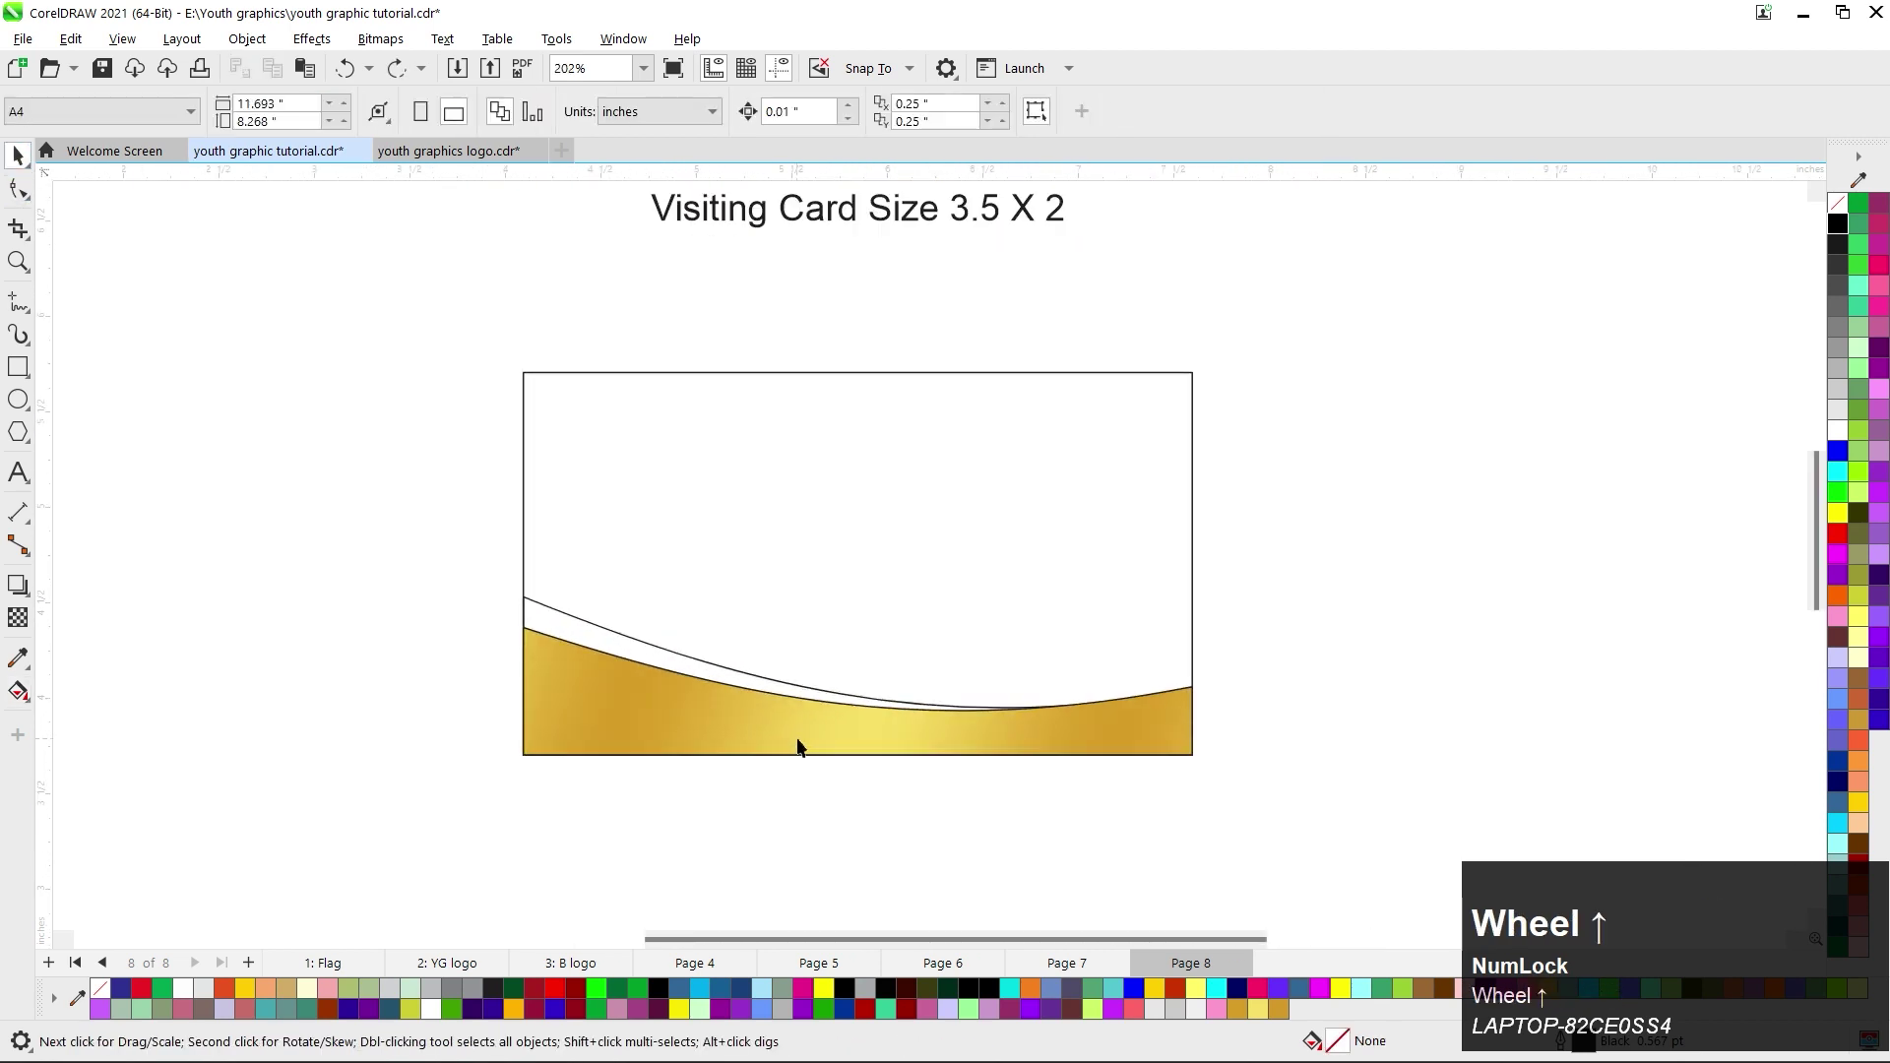
{"action": "left_click_drag", "start_coordinate": [665, 729], "coordinate": [524, 812]}
Select the unfilled upper curved strip and bring it to the front of the page.
{"action": "left_click", "coordinate": [514, 611]}
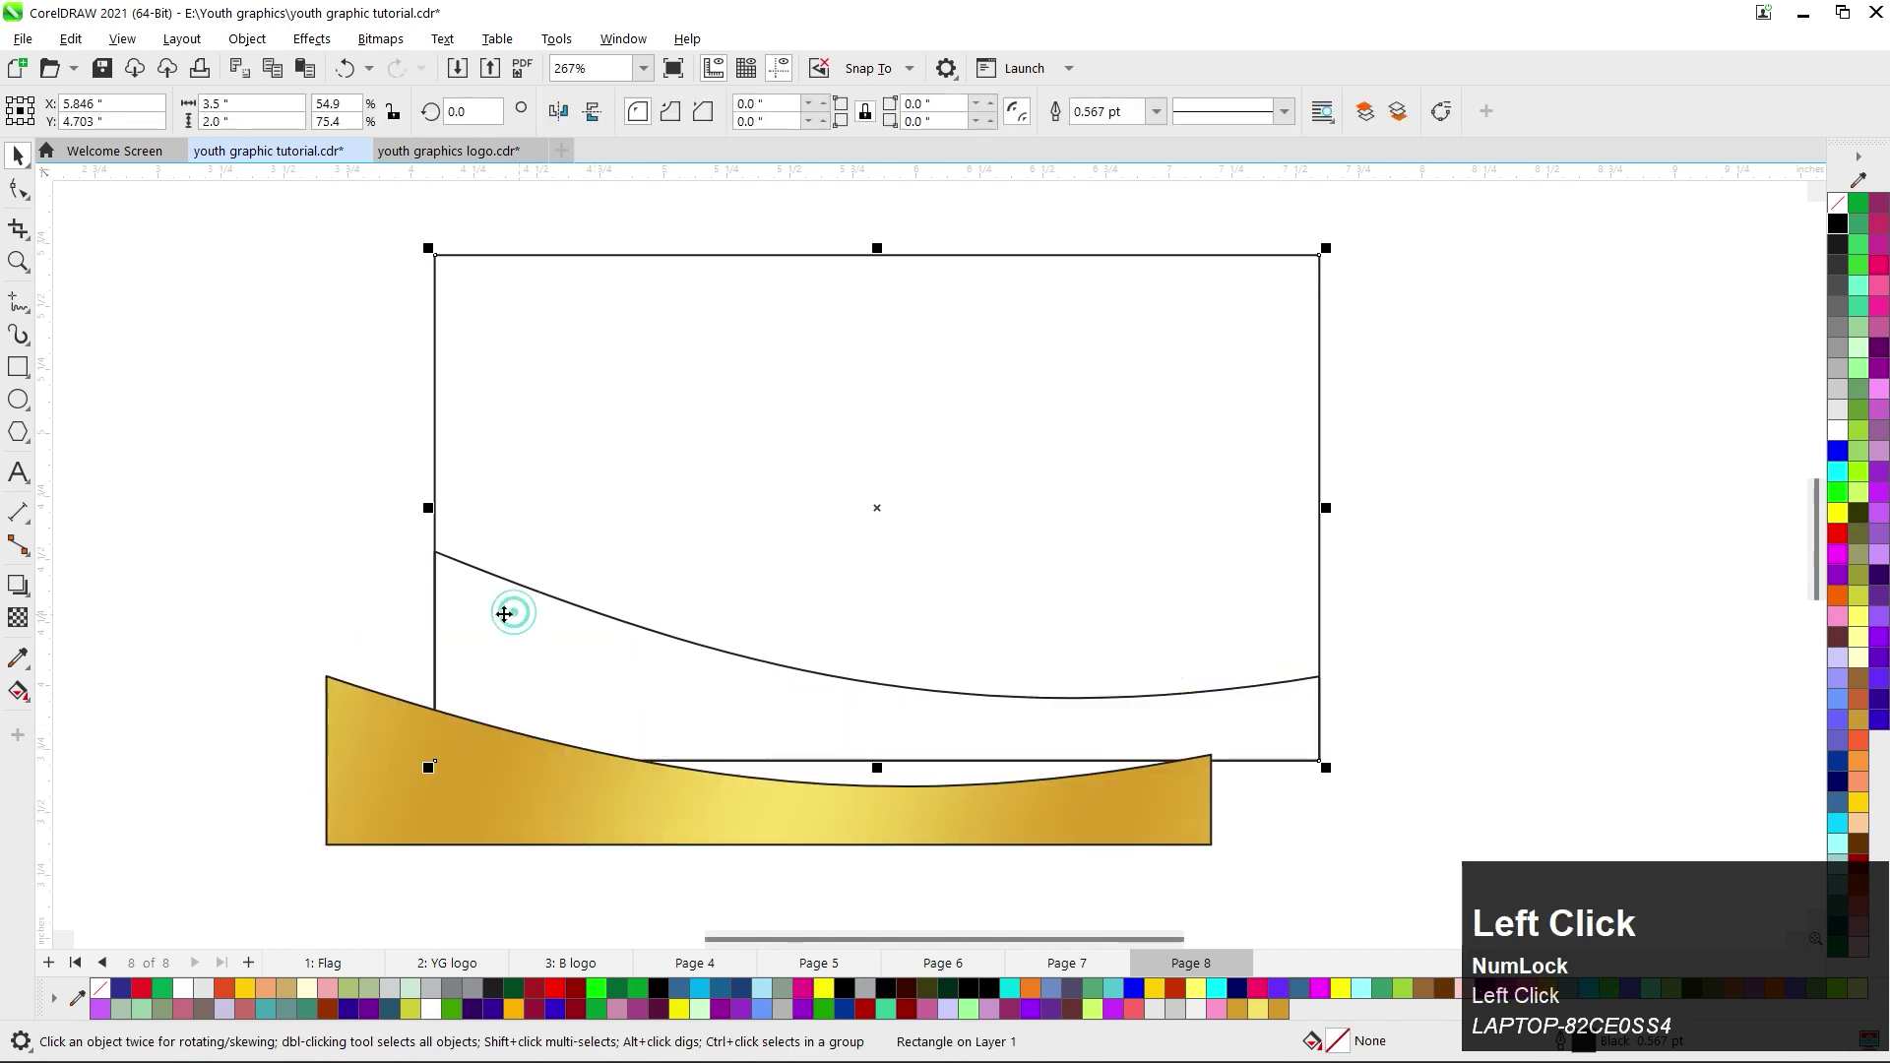
{"action": "left_click", "coordinate": [540, 646]}
{"action": "left_click", "coordinate": [751, 714]}
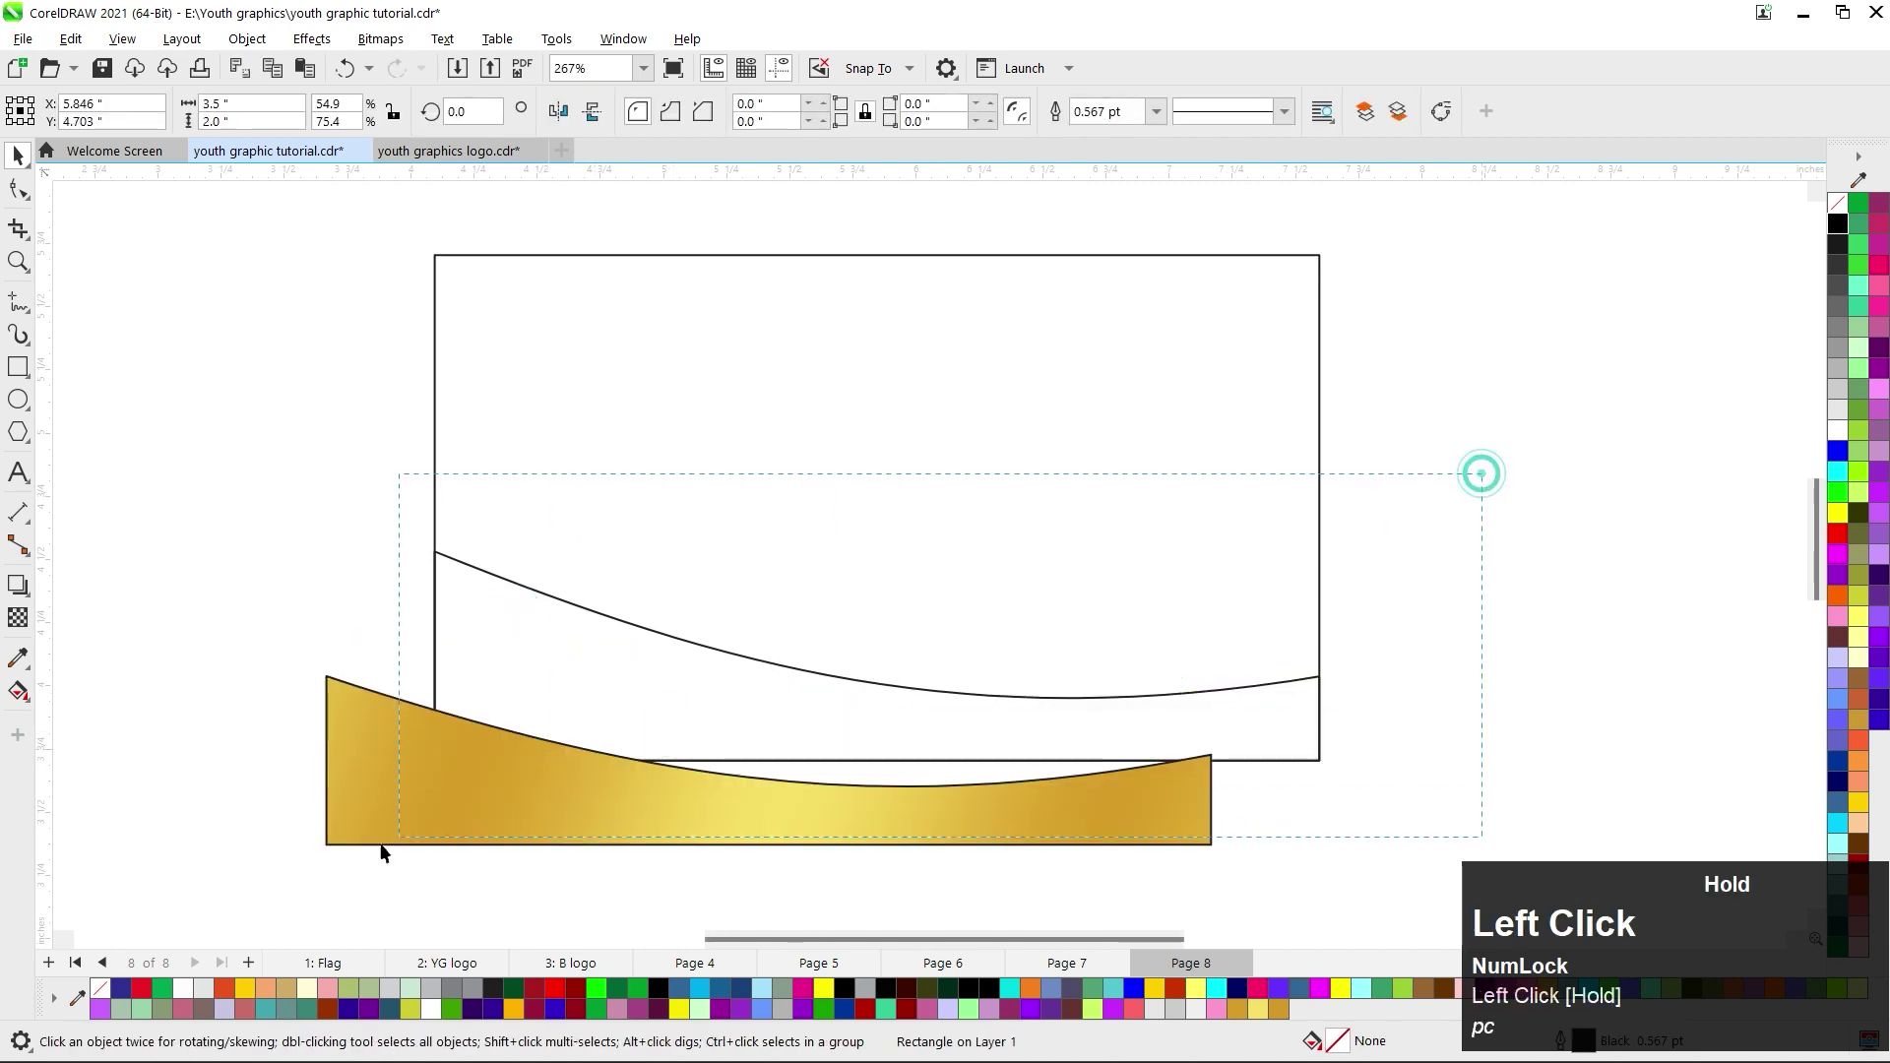
{"action": "left_click", "coordinate": [453, 837]}
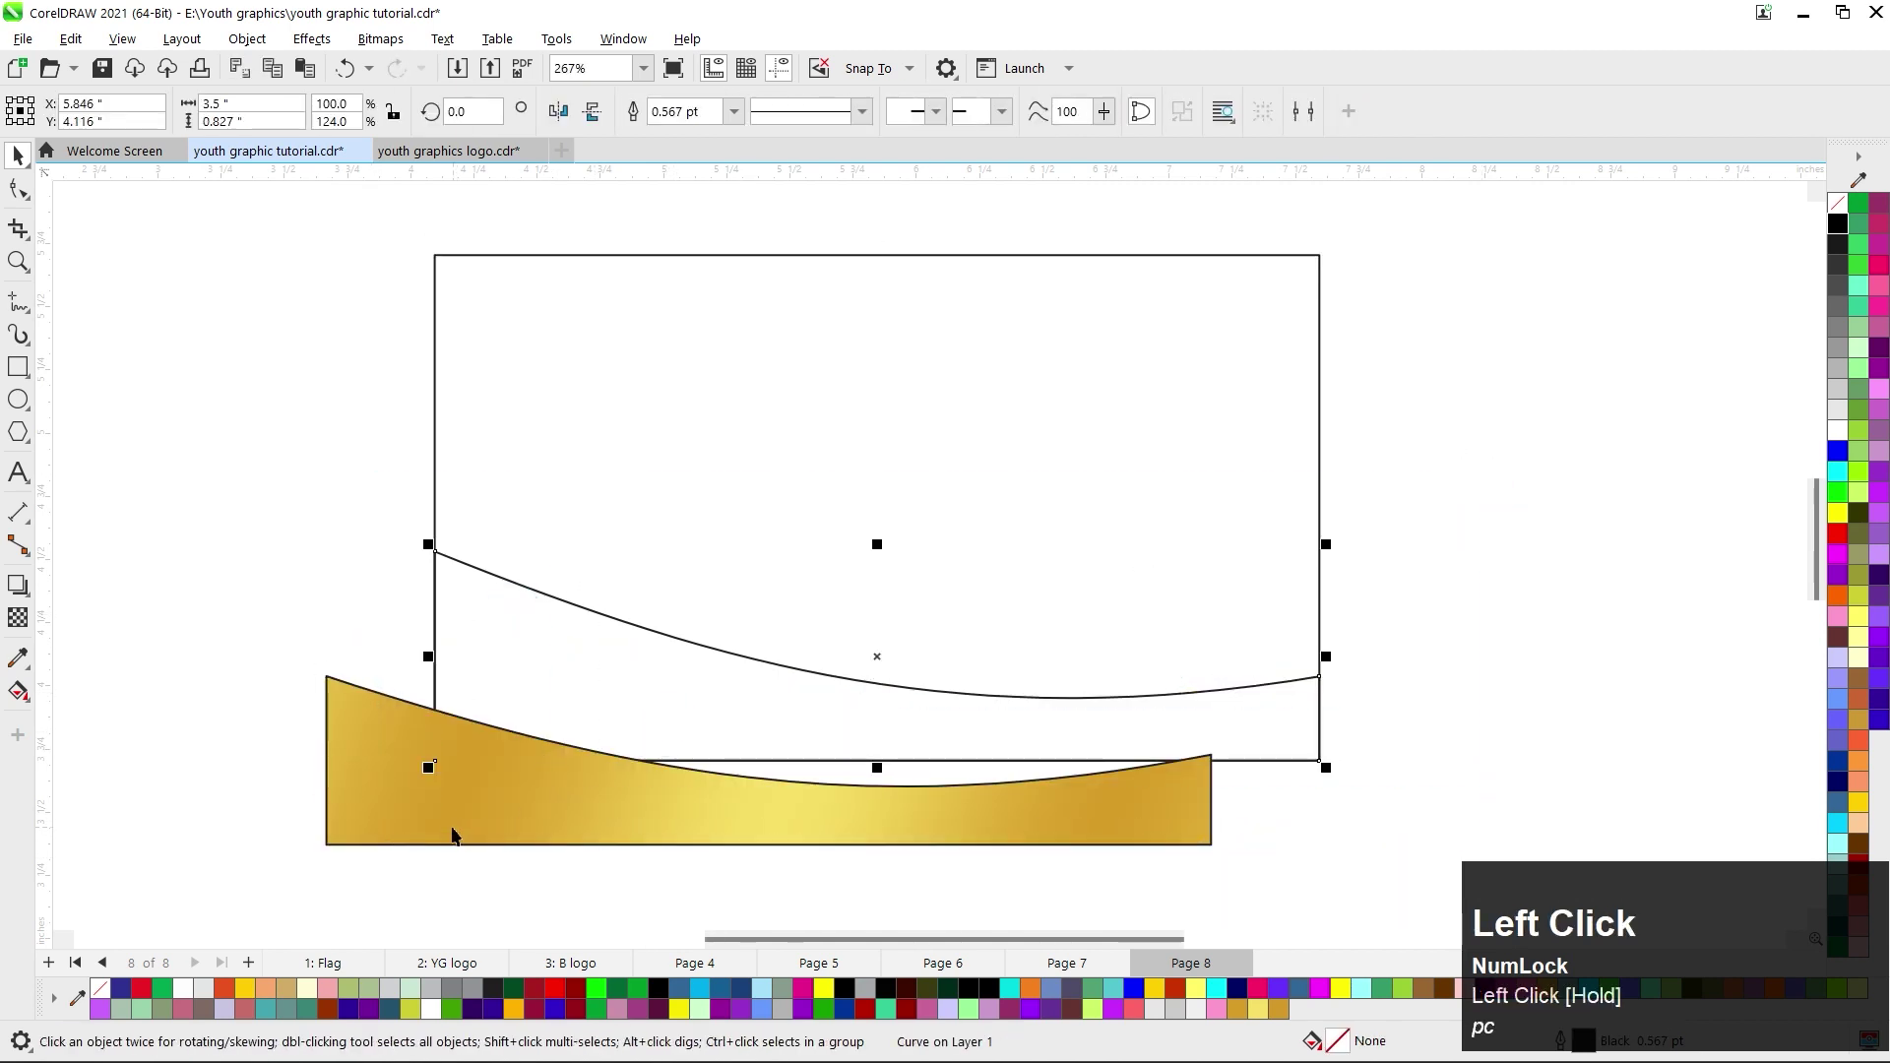
{"action": "right_click", "coordinate": [876, 655]}
{"action": "left_click", "coordinate": [995, 166]}
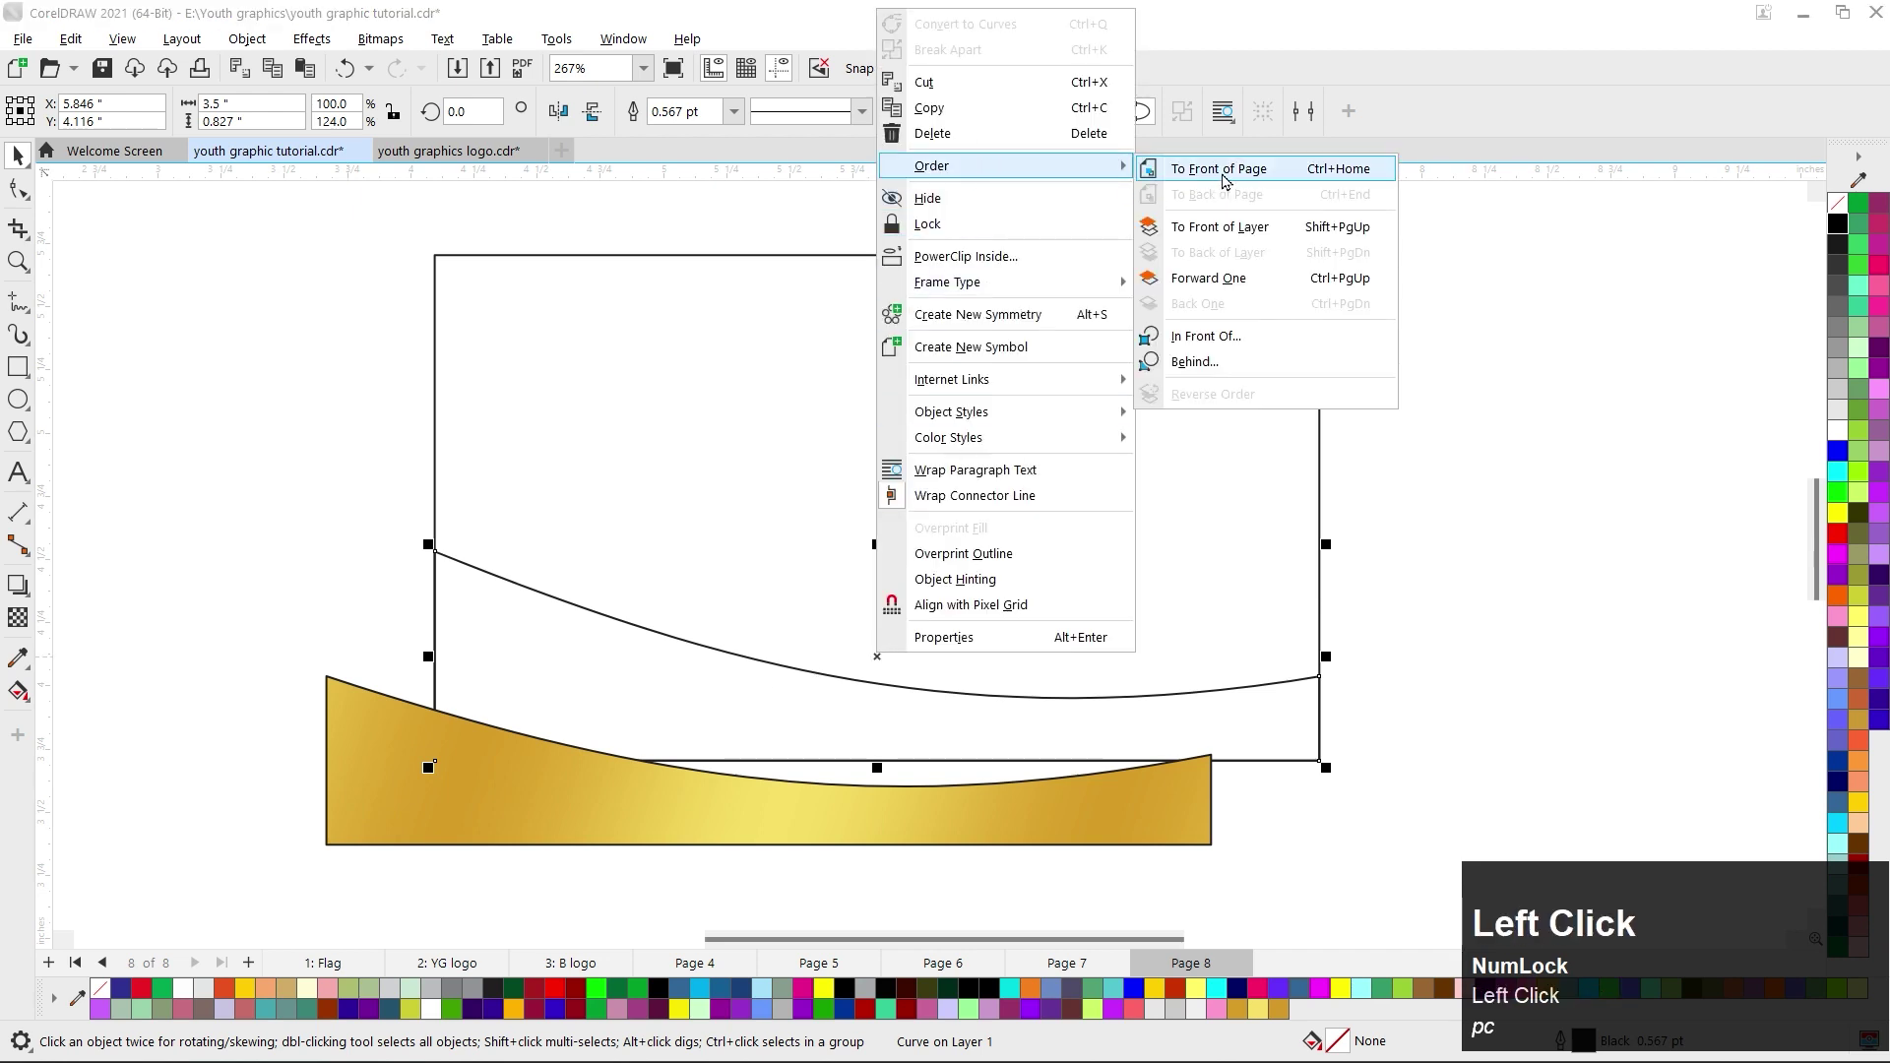
{"action": "left_click", "coordinate": [1221, 173]}
Copy the gold gradient from the offset strip onto the unfilled curved strip.
{"action": "left_click", "coordinate": [372, 581]}
{"action": "left_click_drag", "start_coordinate": [380, 819], "coordinate": [548, 660]}
{"action": "left_click", "coordinate": [622, 735]}
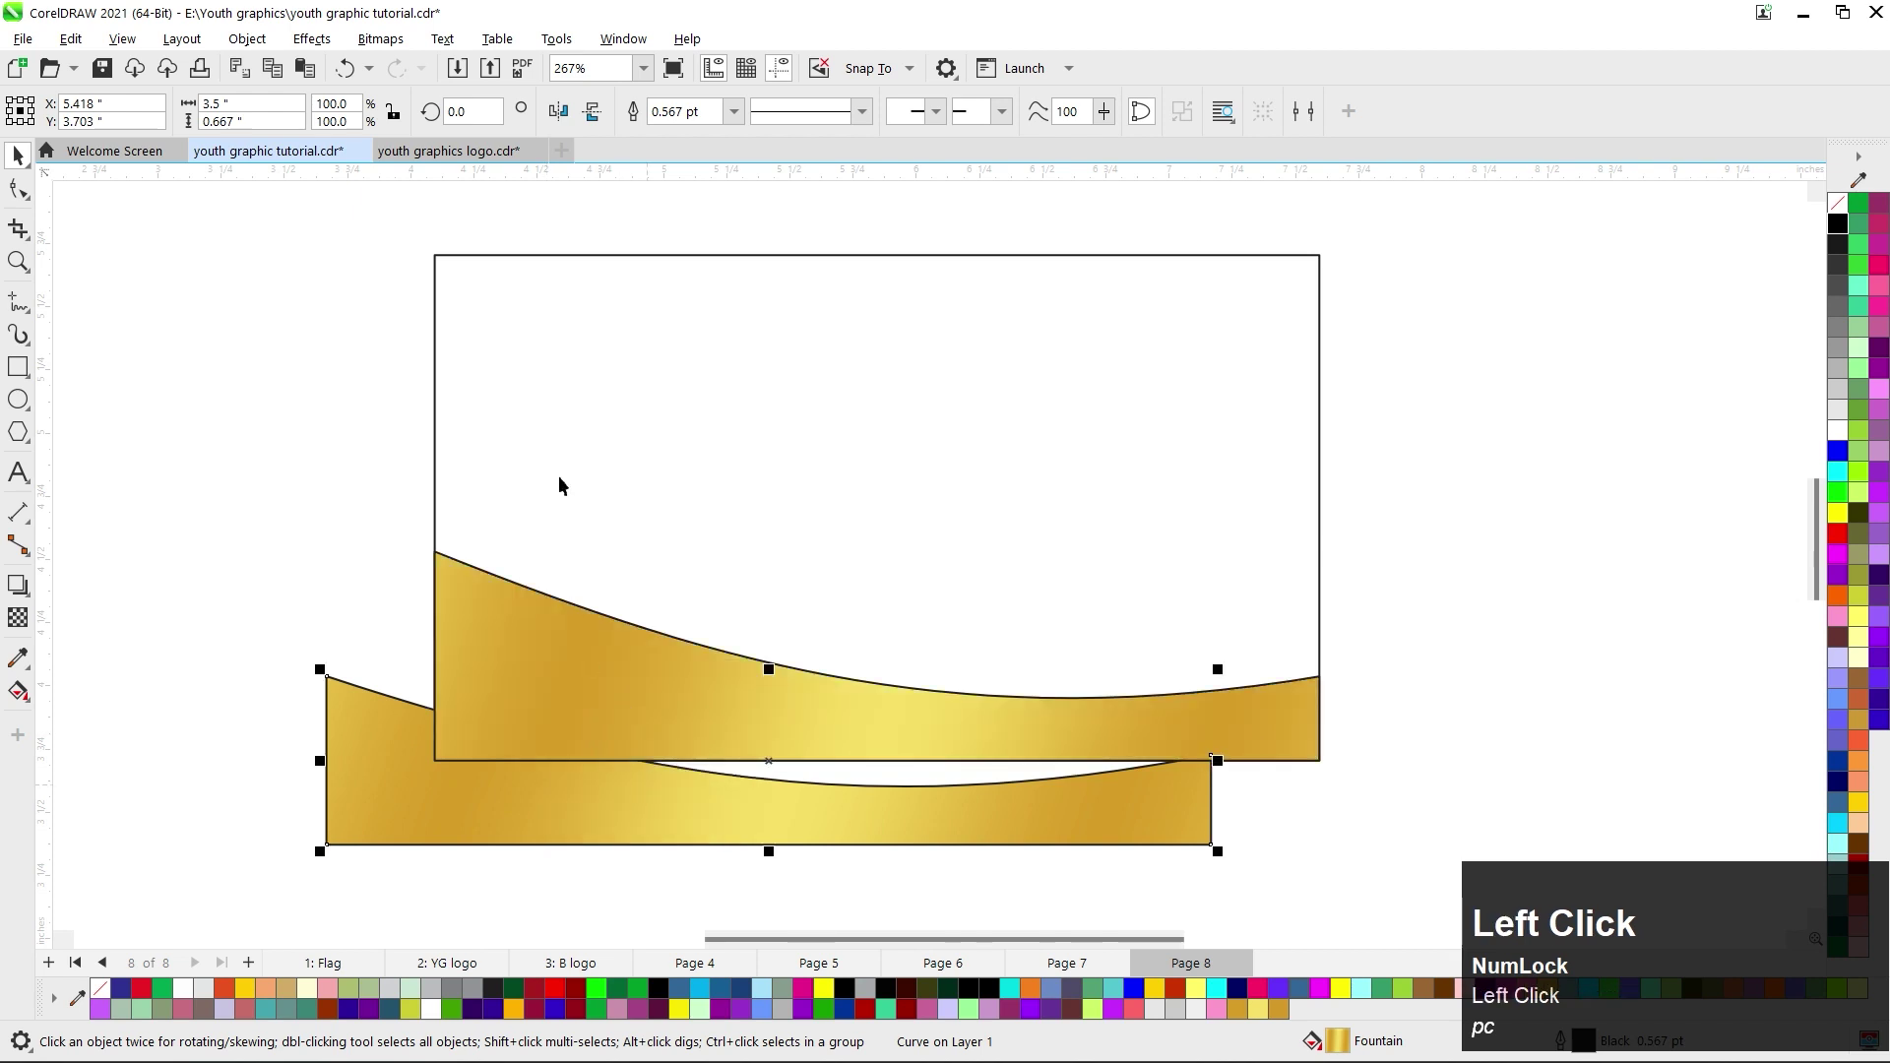
{"action": "left_click", "coordinate": [363, 565]}
{"action": "left_click", "coordinate": [413, 797]}
{"action": "left_click", "coordinate": [865, 563], "text": "shift"}
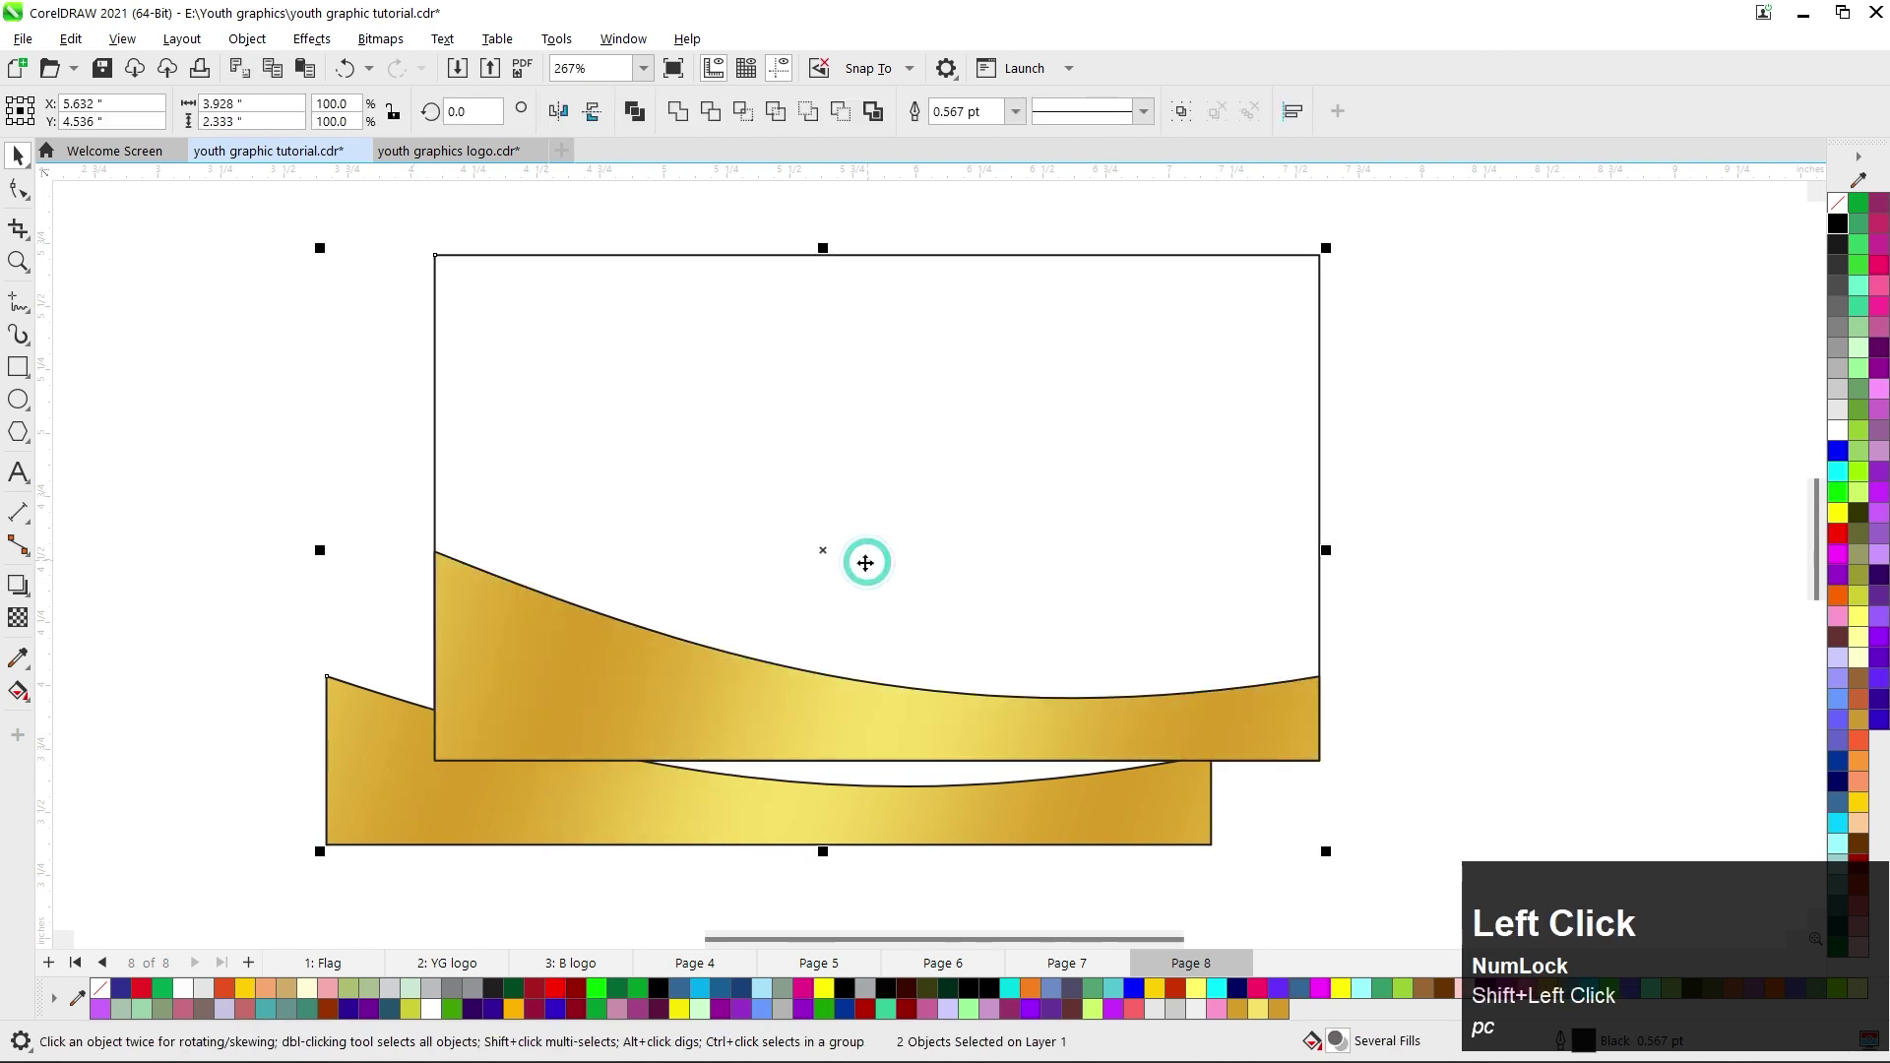
{"action": "left_click", "coordinate": [355, 769]}
{"action": "right_click", "coordinate": [353, 769]}
{"action": "left_click", "coordinate": [136, 677]}
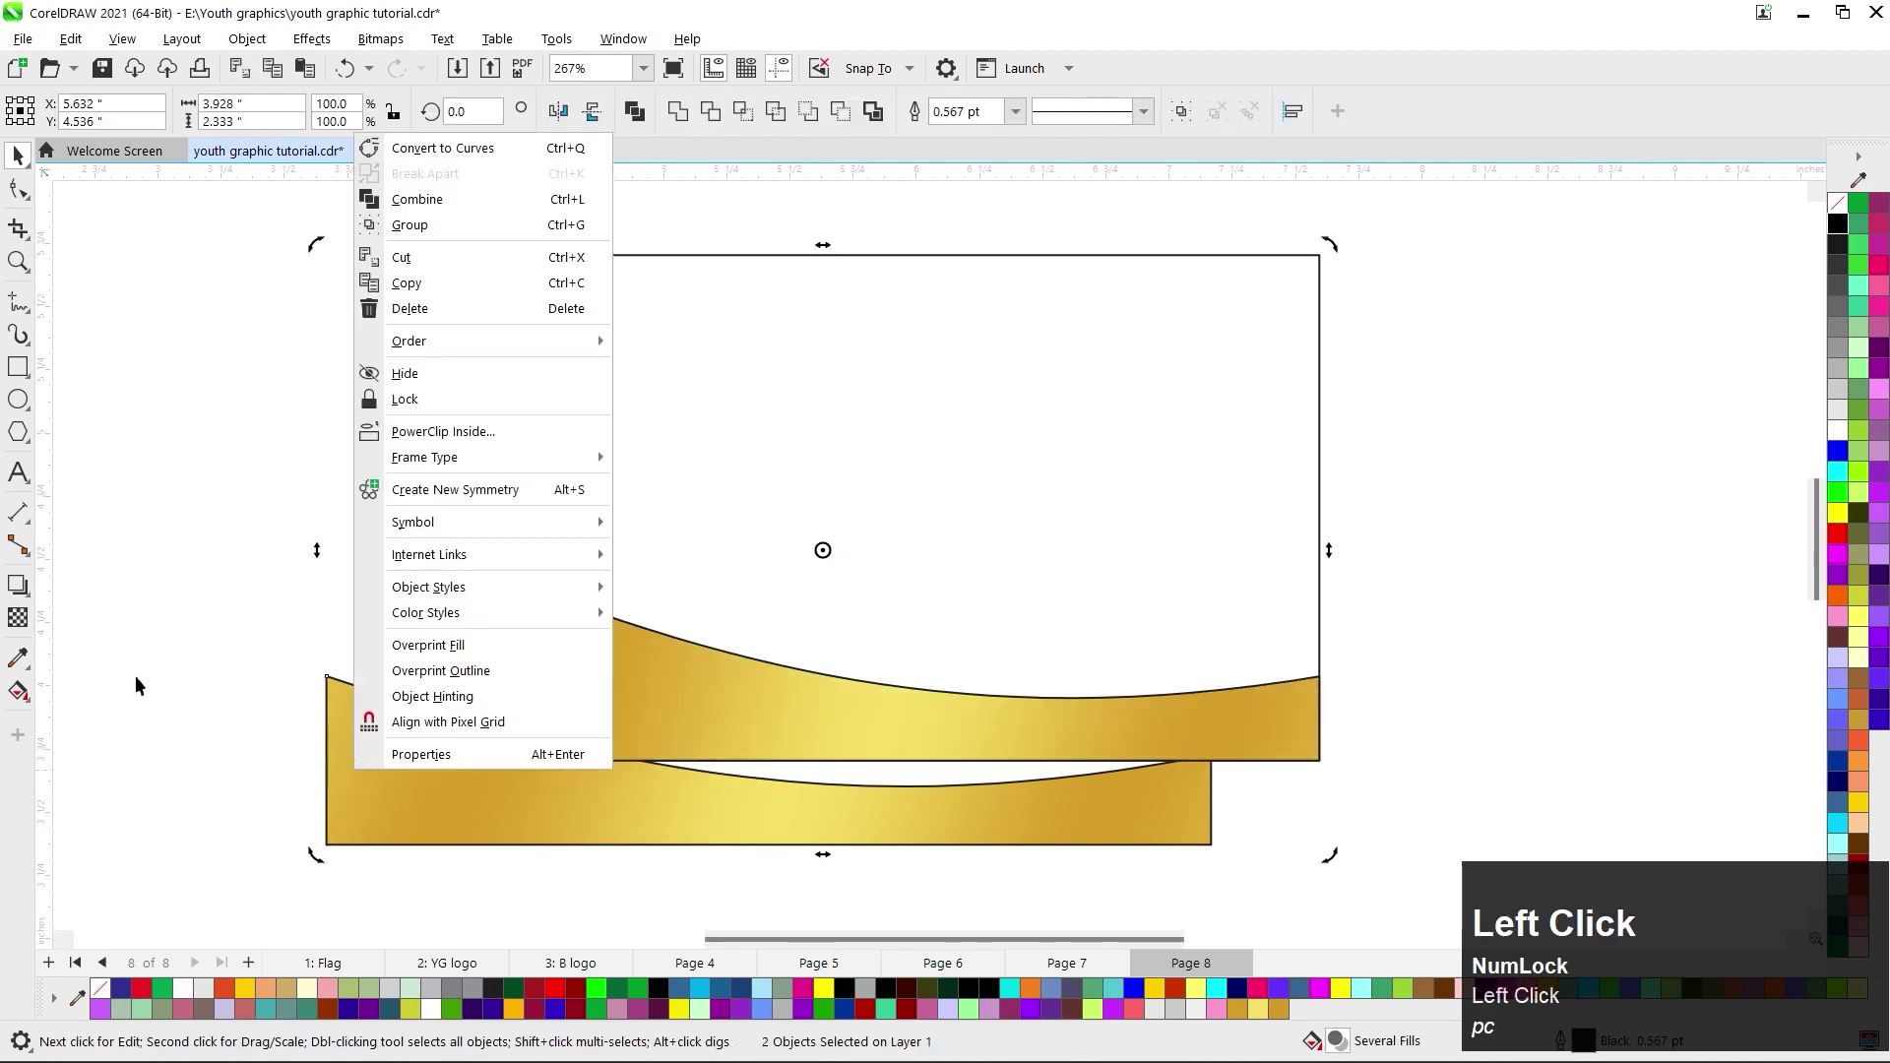
Bring the offset gold strip to the front of the page.
{"action": "right_click", "coordinate": [350, 782]}
{"action": "left_click", "coordinate": [456, 295]}
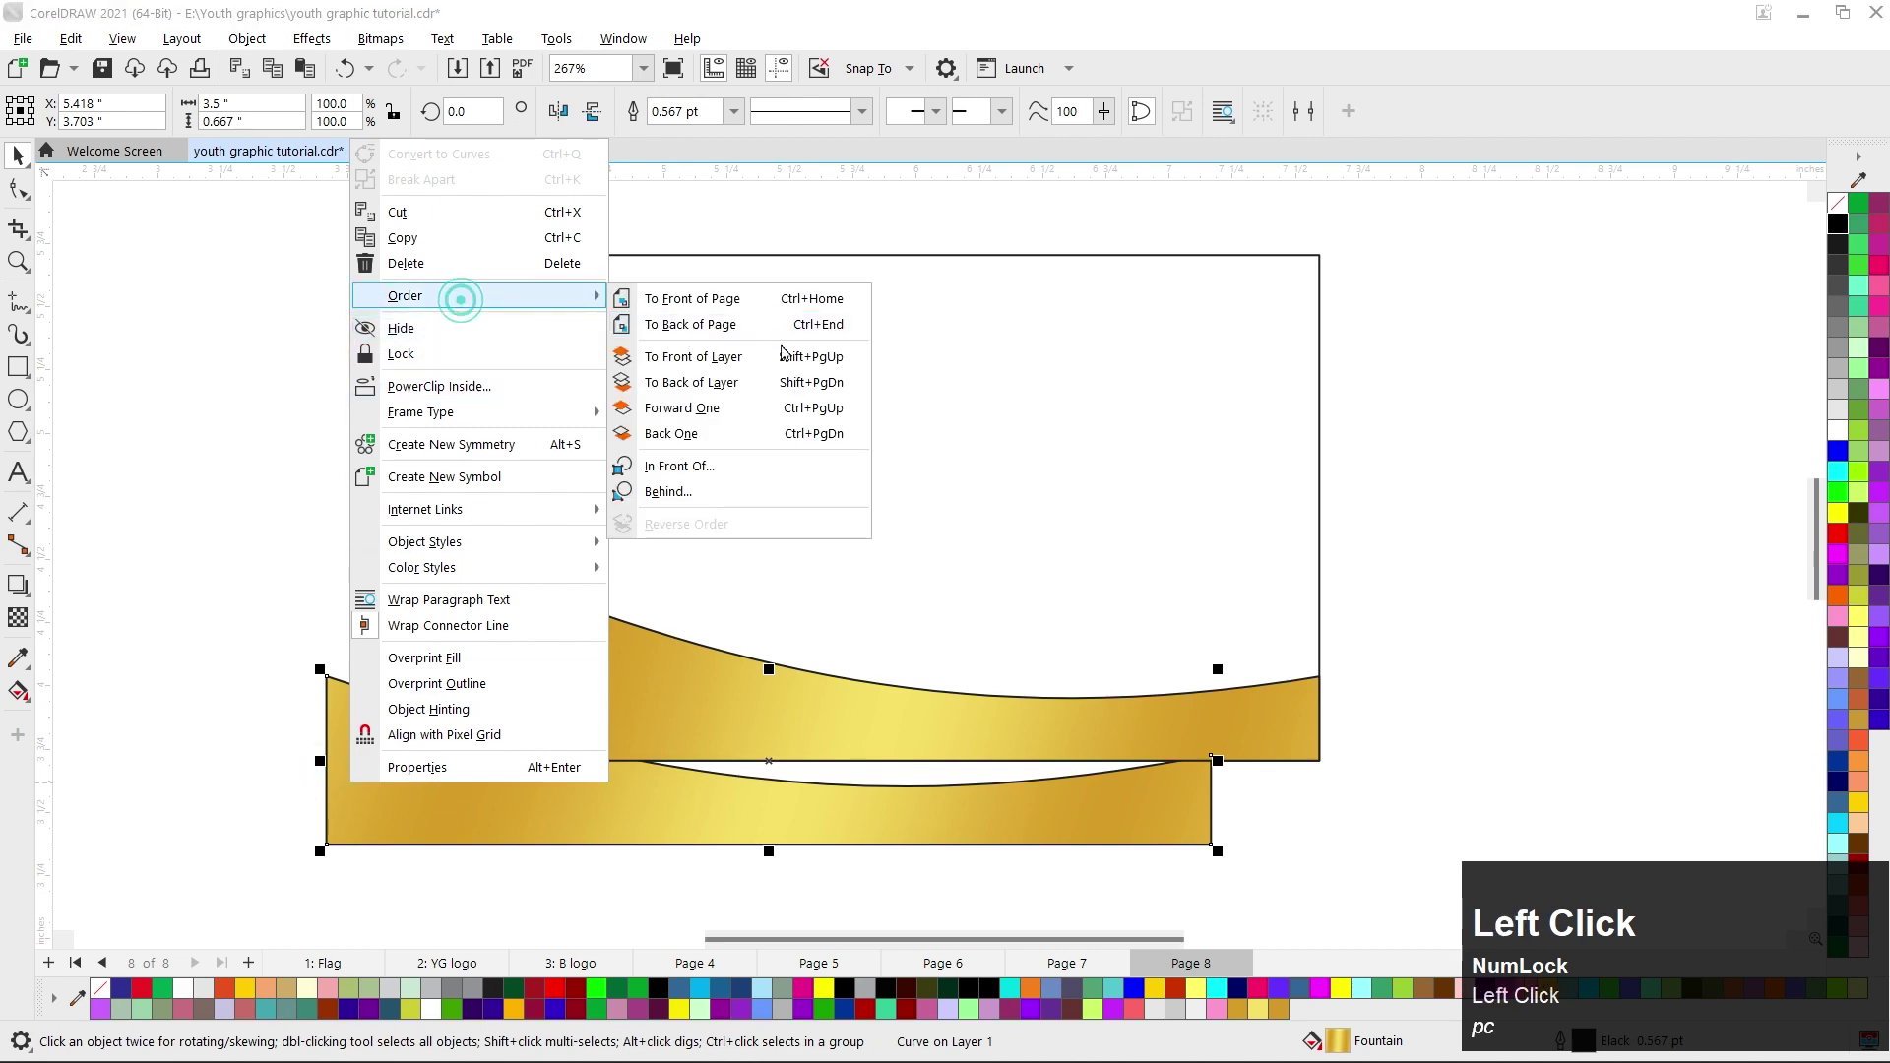
{"action": "left_click", "coordinate": [695, 303]}
Align the offset gold strip with the upper curved strip, centred horizontally and flush along their bottom edges.
{"action": "left_click", "coordinate": [659, 676], "text": "shift"}
{"action": "key", "text": "c"}
{"action": "key", "text": "e"}
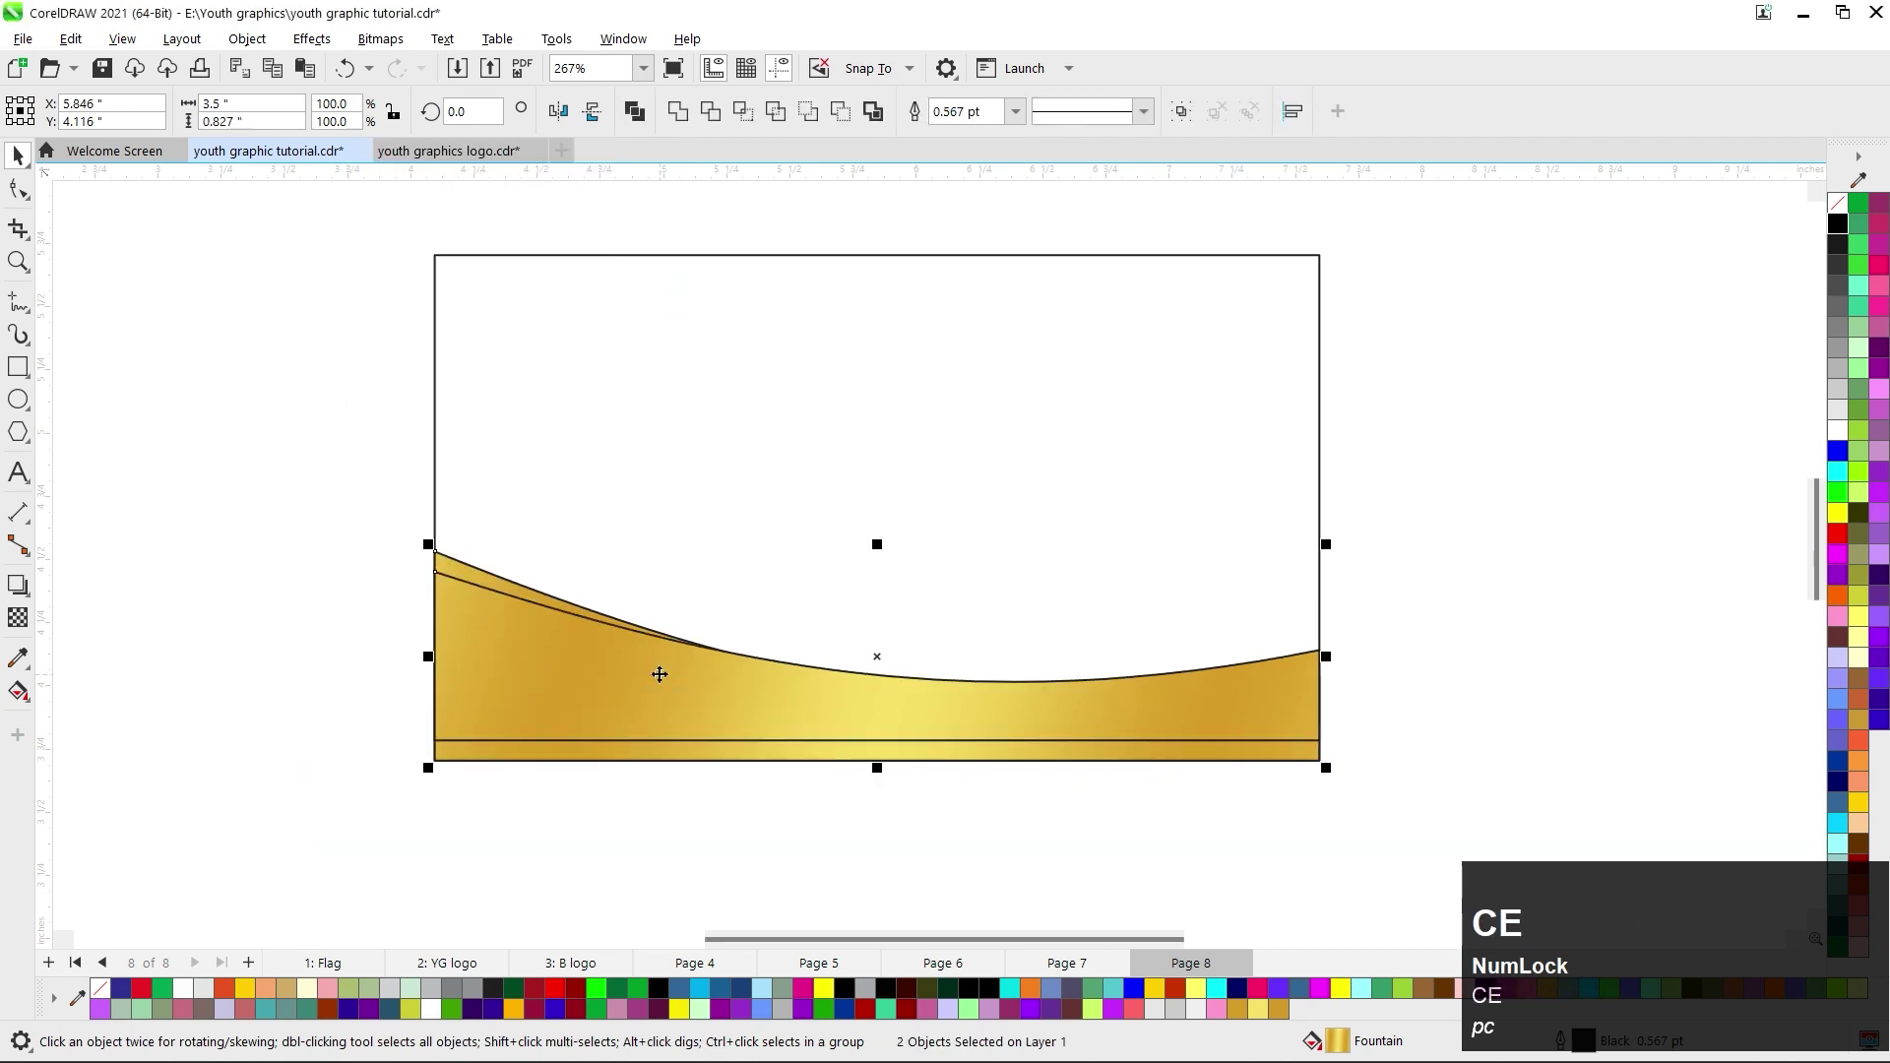
{"action": "key", "text": "b"}
{"action": "left_click", "coordinate": [705, 820]}
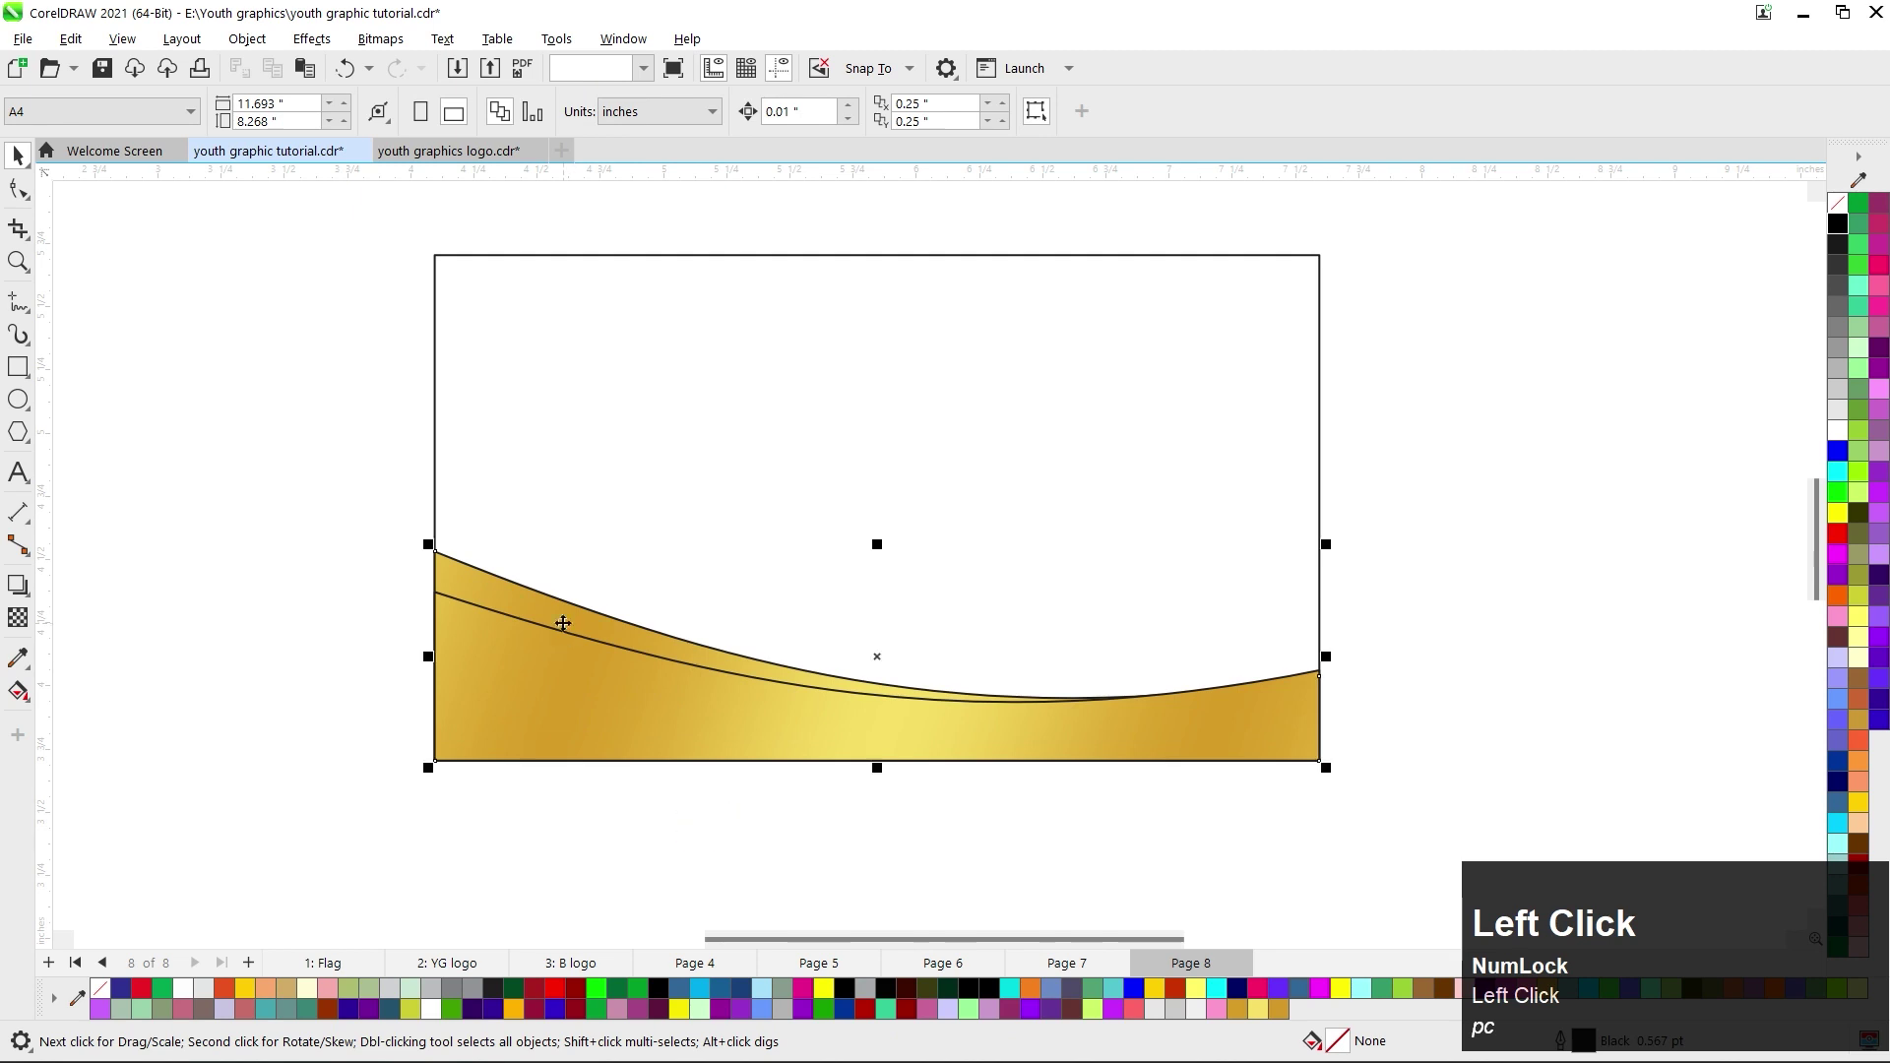
Reverse the gold gradient on the rear curved strip so it contrasts with the front strip.
{"action": "left_click", "coordinate": [563, 623]}
{"action": "key", "text": "g"}
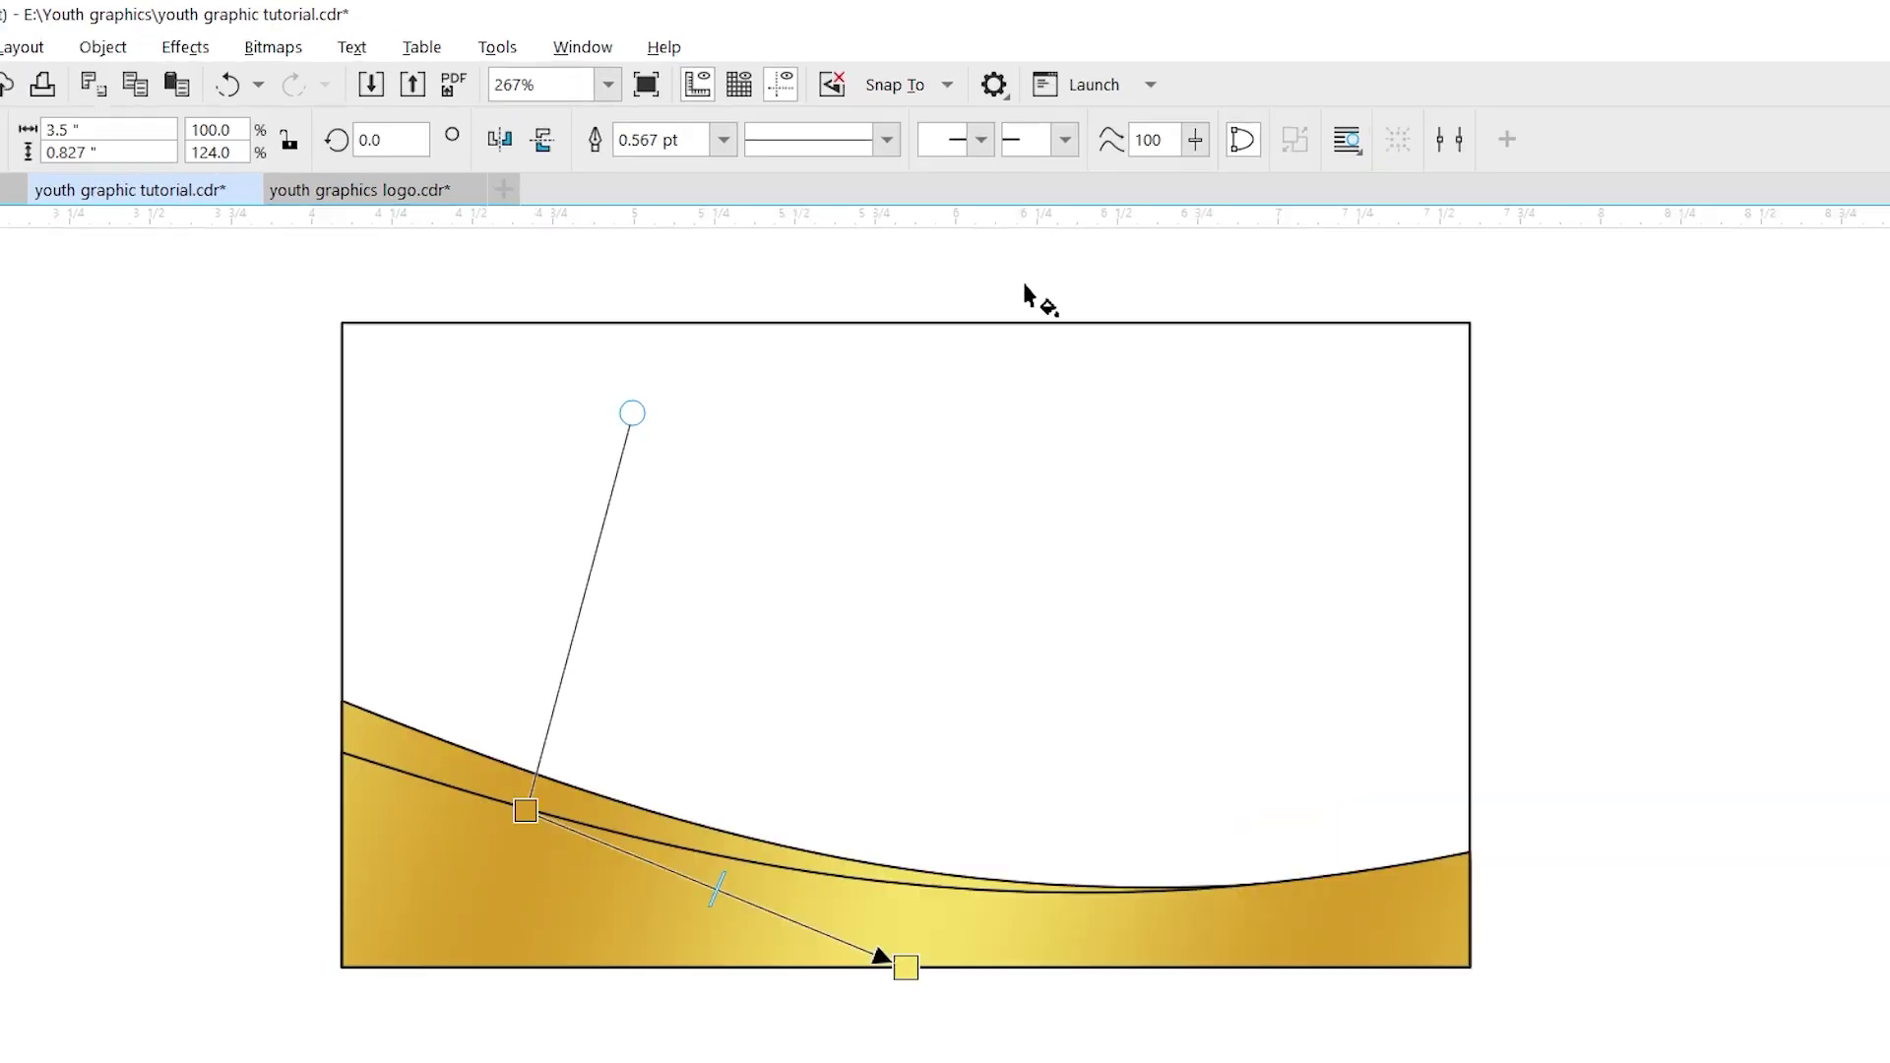
{"action": "left_click", "coordinate": [750, 314]}
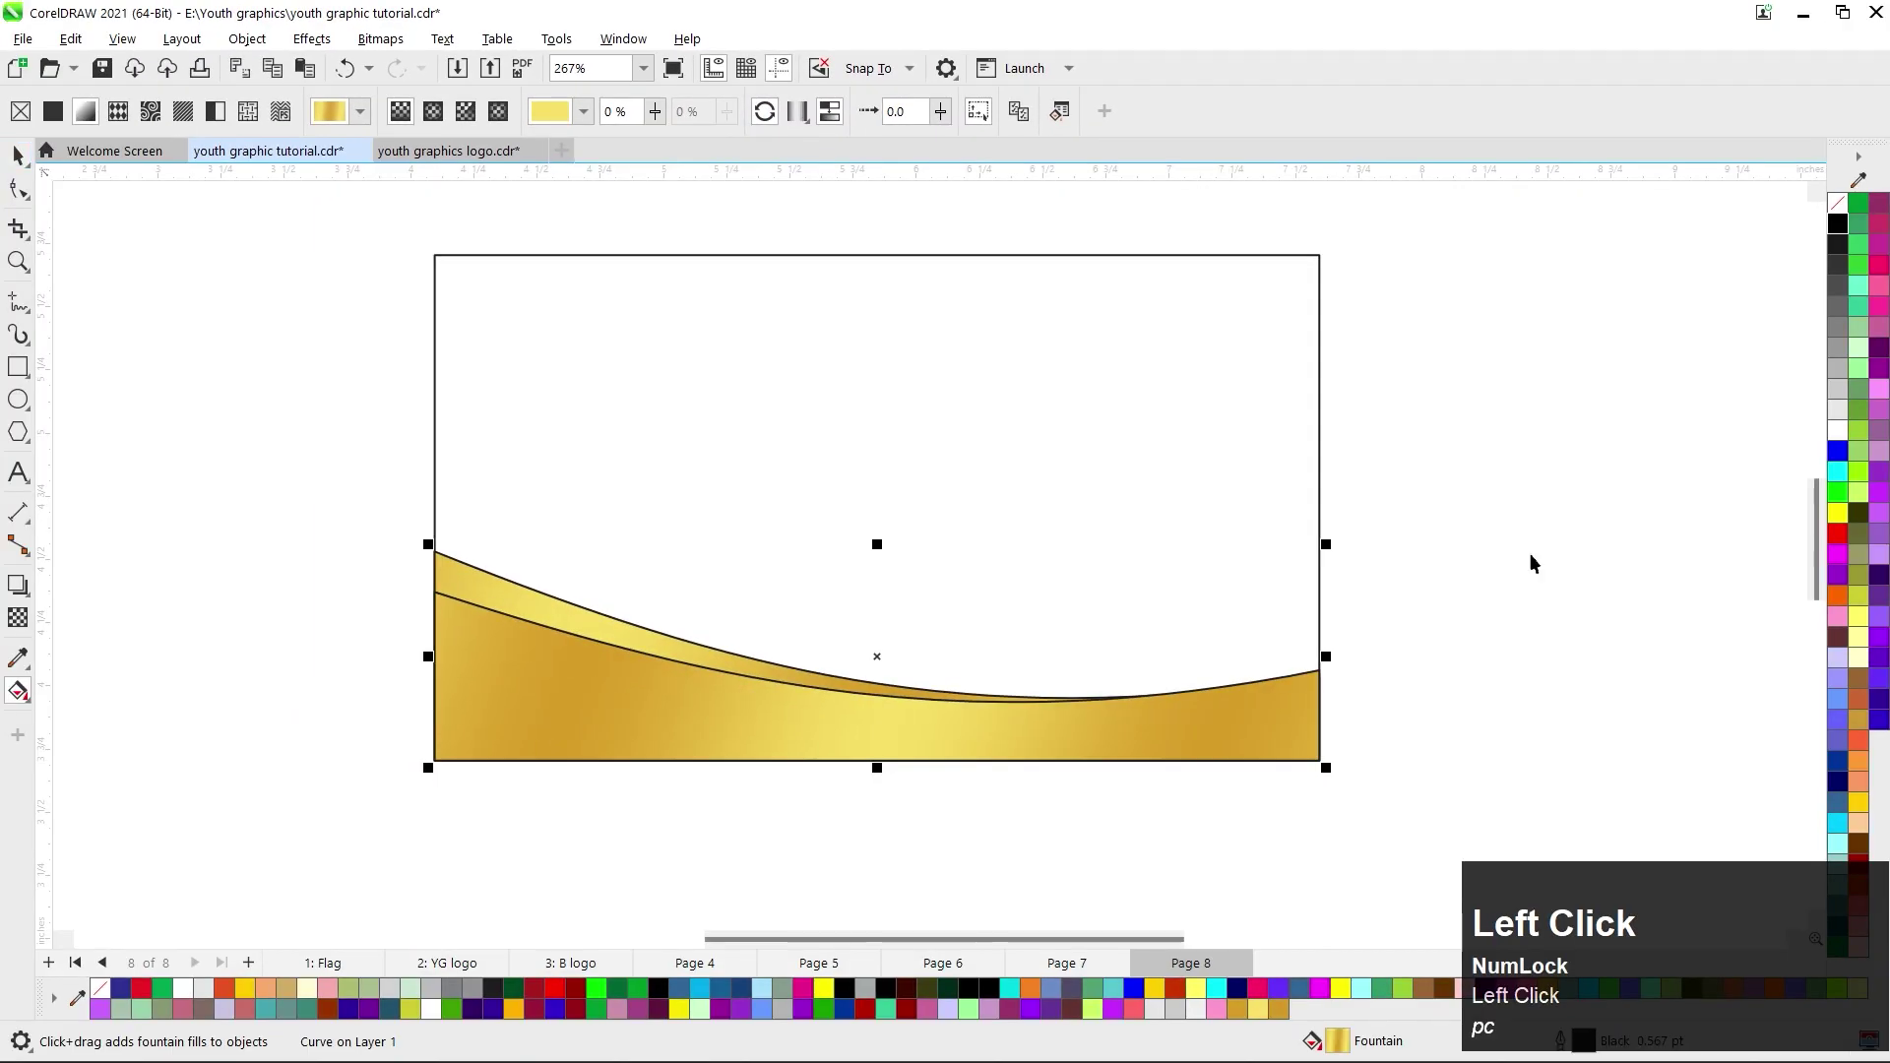
Remove the outlines from both gold curved strips.
{"action": "left_click_drag", "start_coordinate": [1509, 519], "coordinate": [281, 817]}
{"action": "right_click", "coordinate": [1838, 204]}
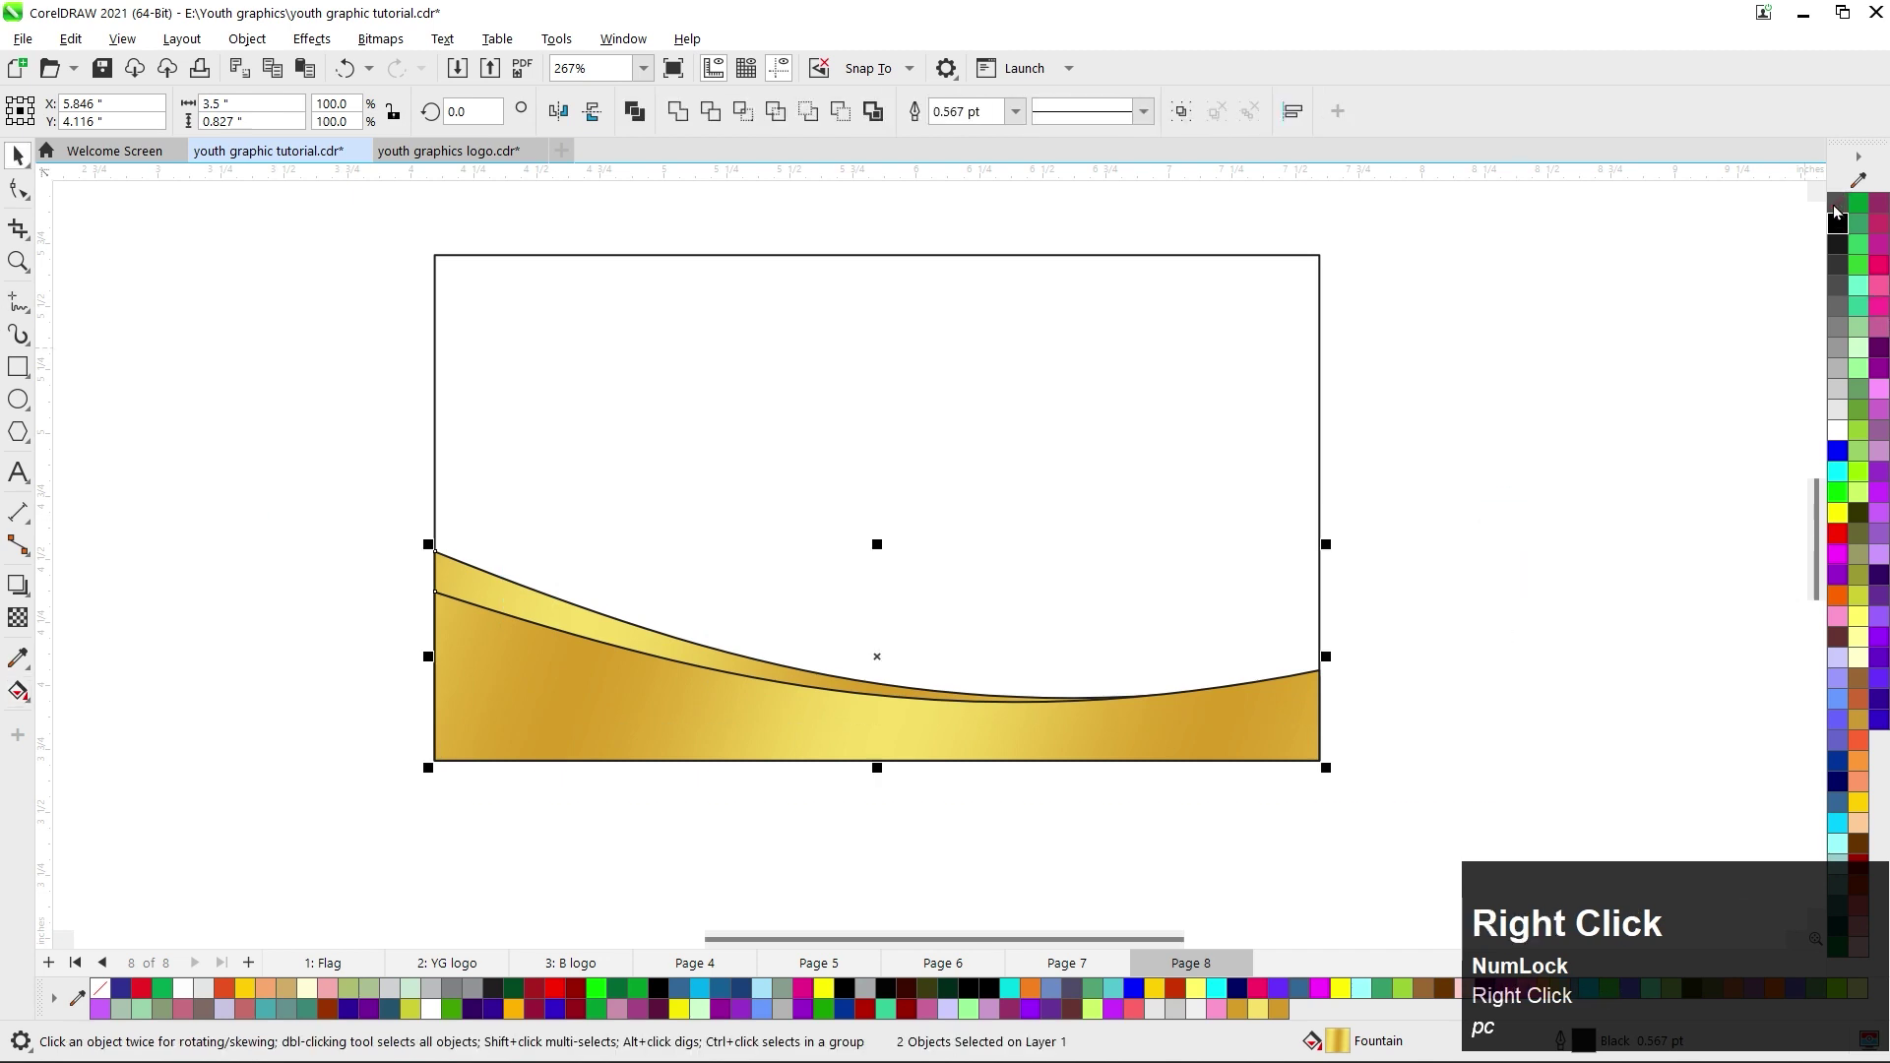
{"action": "left_click", "coordinate": [1563, 499]}
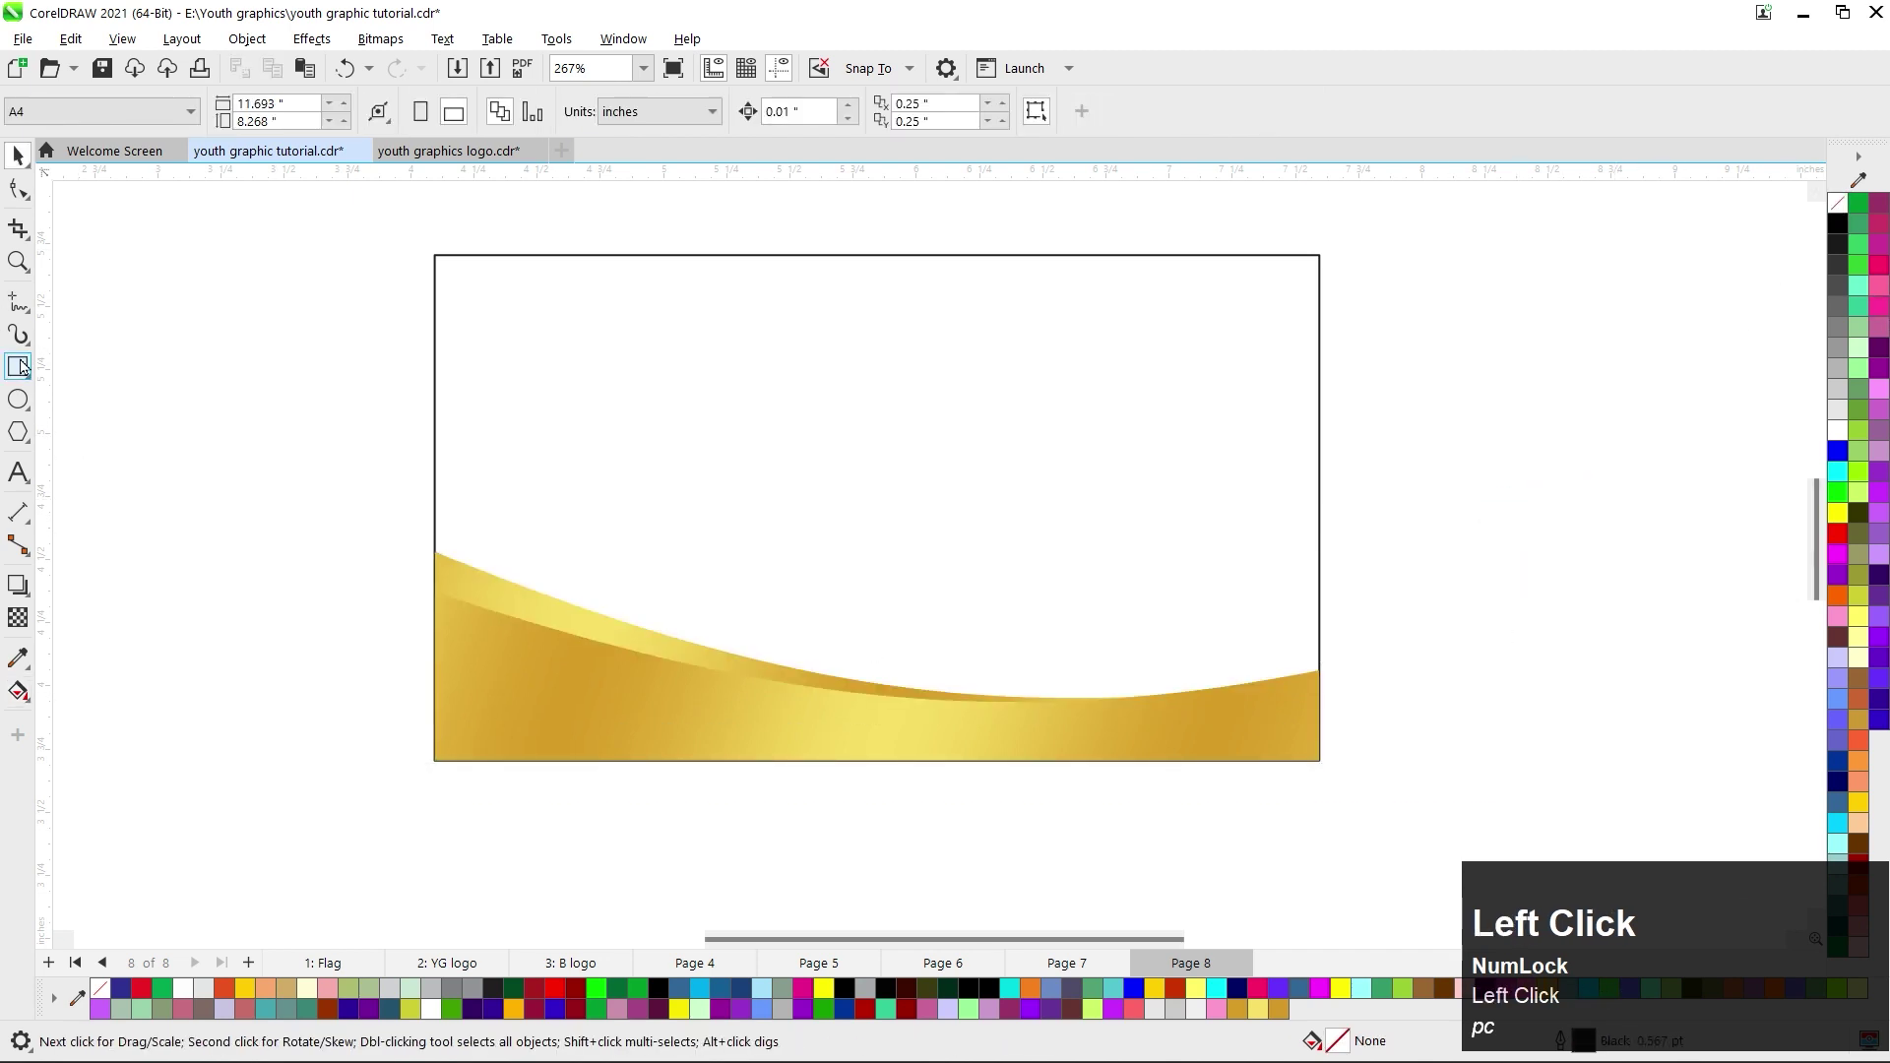
Draw a rectangle about 2.315 x 0.121 inches above the strips, ending at the card's right edge, and convert it to curves.
{"action": "left_click", "coordinate": [17, 366]}
{"action": "left_click_drag", "start_coordinate": [1320, 613], "coordinate": [734, 644]}
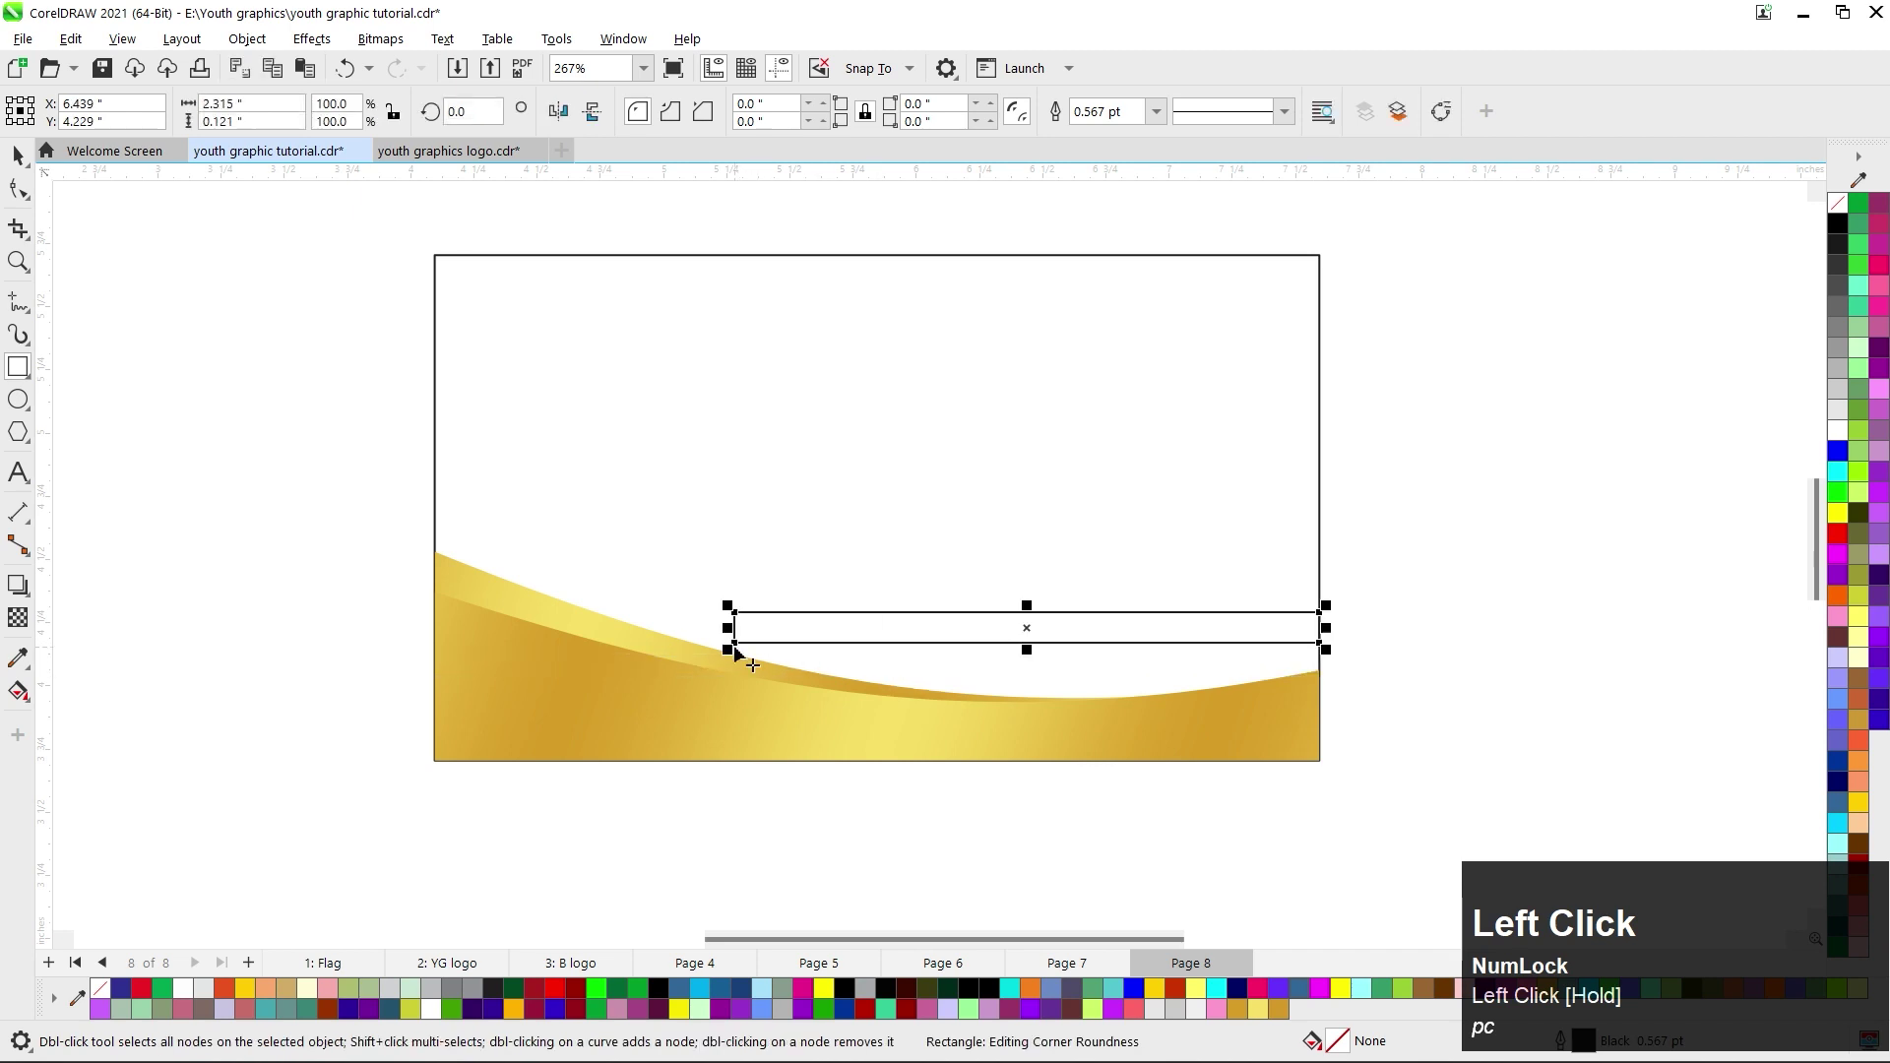
{"action": "left_click", "coordinate": [19, 189]}
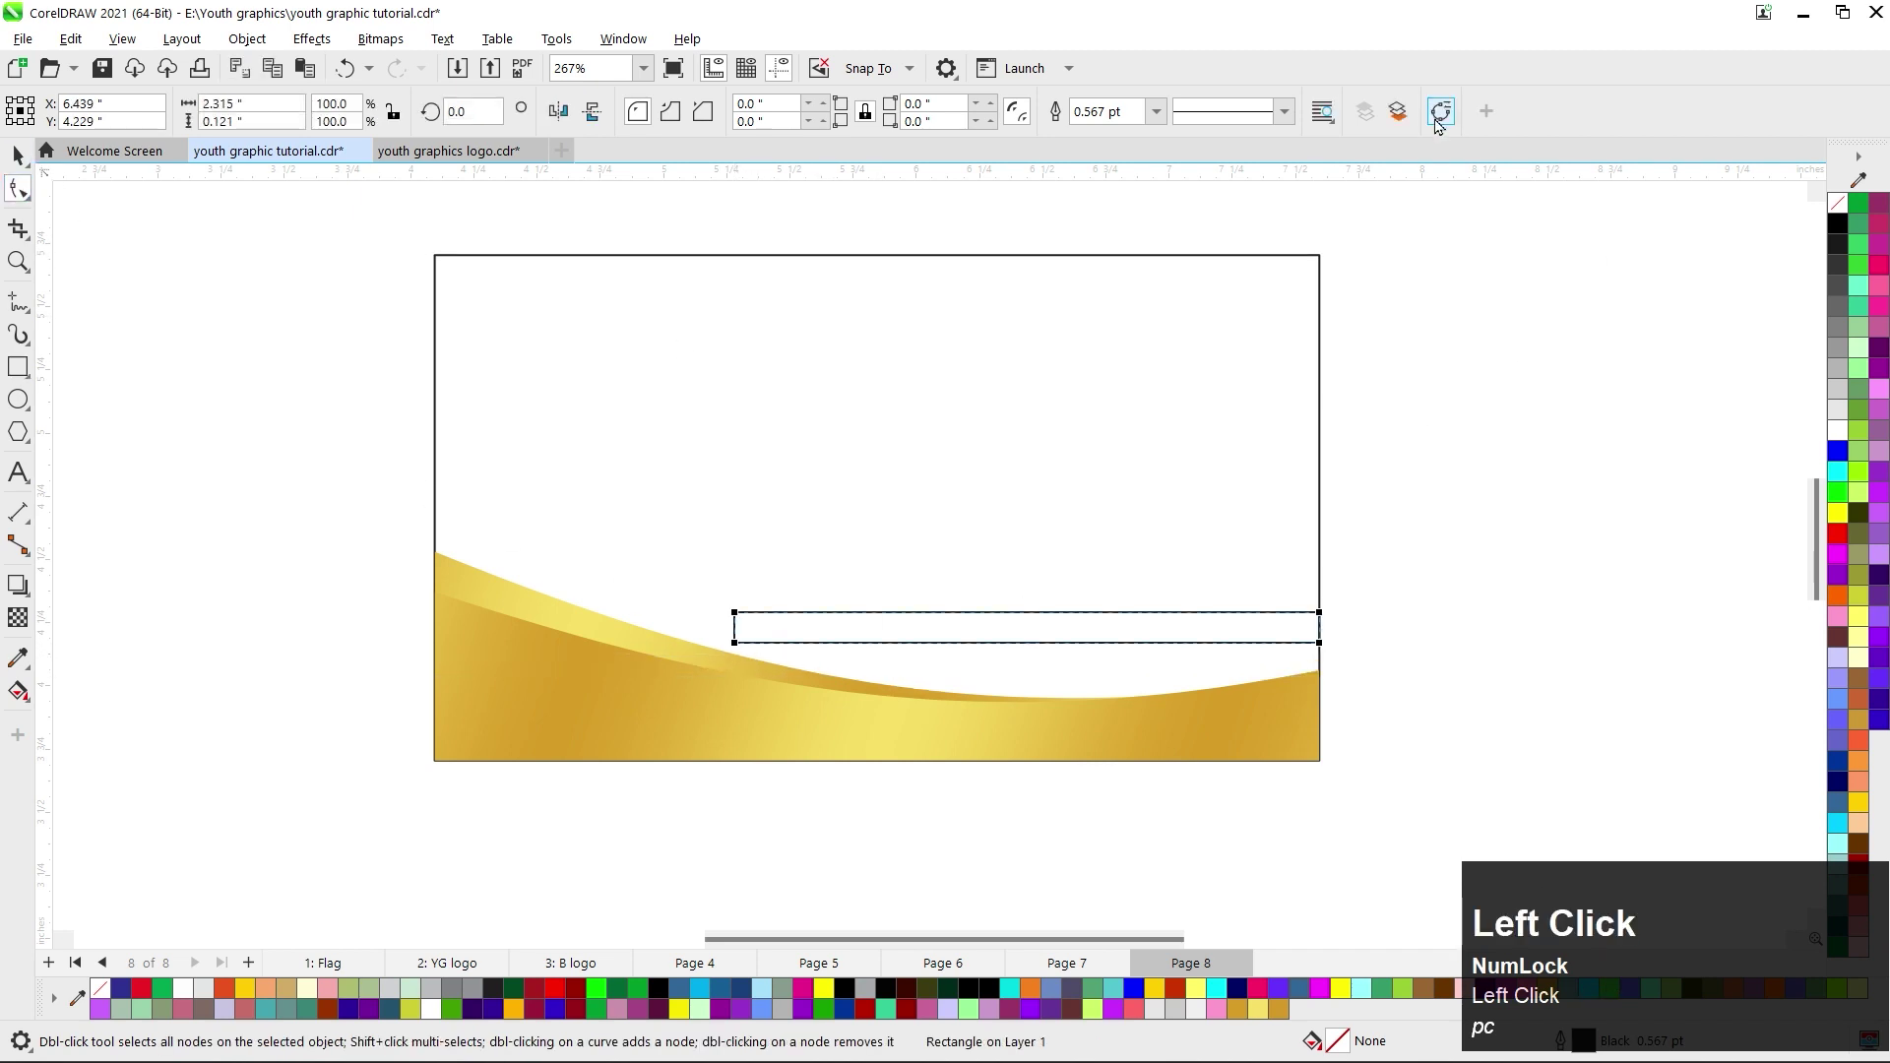
{"action": "left_click", "coordinate": [1439, 111]}
Delete the thin rectangle's lower-left node and shift the remaining nodes down to form a tapered wedge pointing left.
{"action": "left_click", "coordinate": [731, 646]}
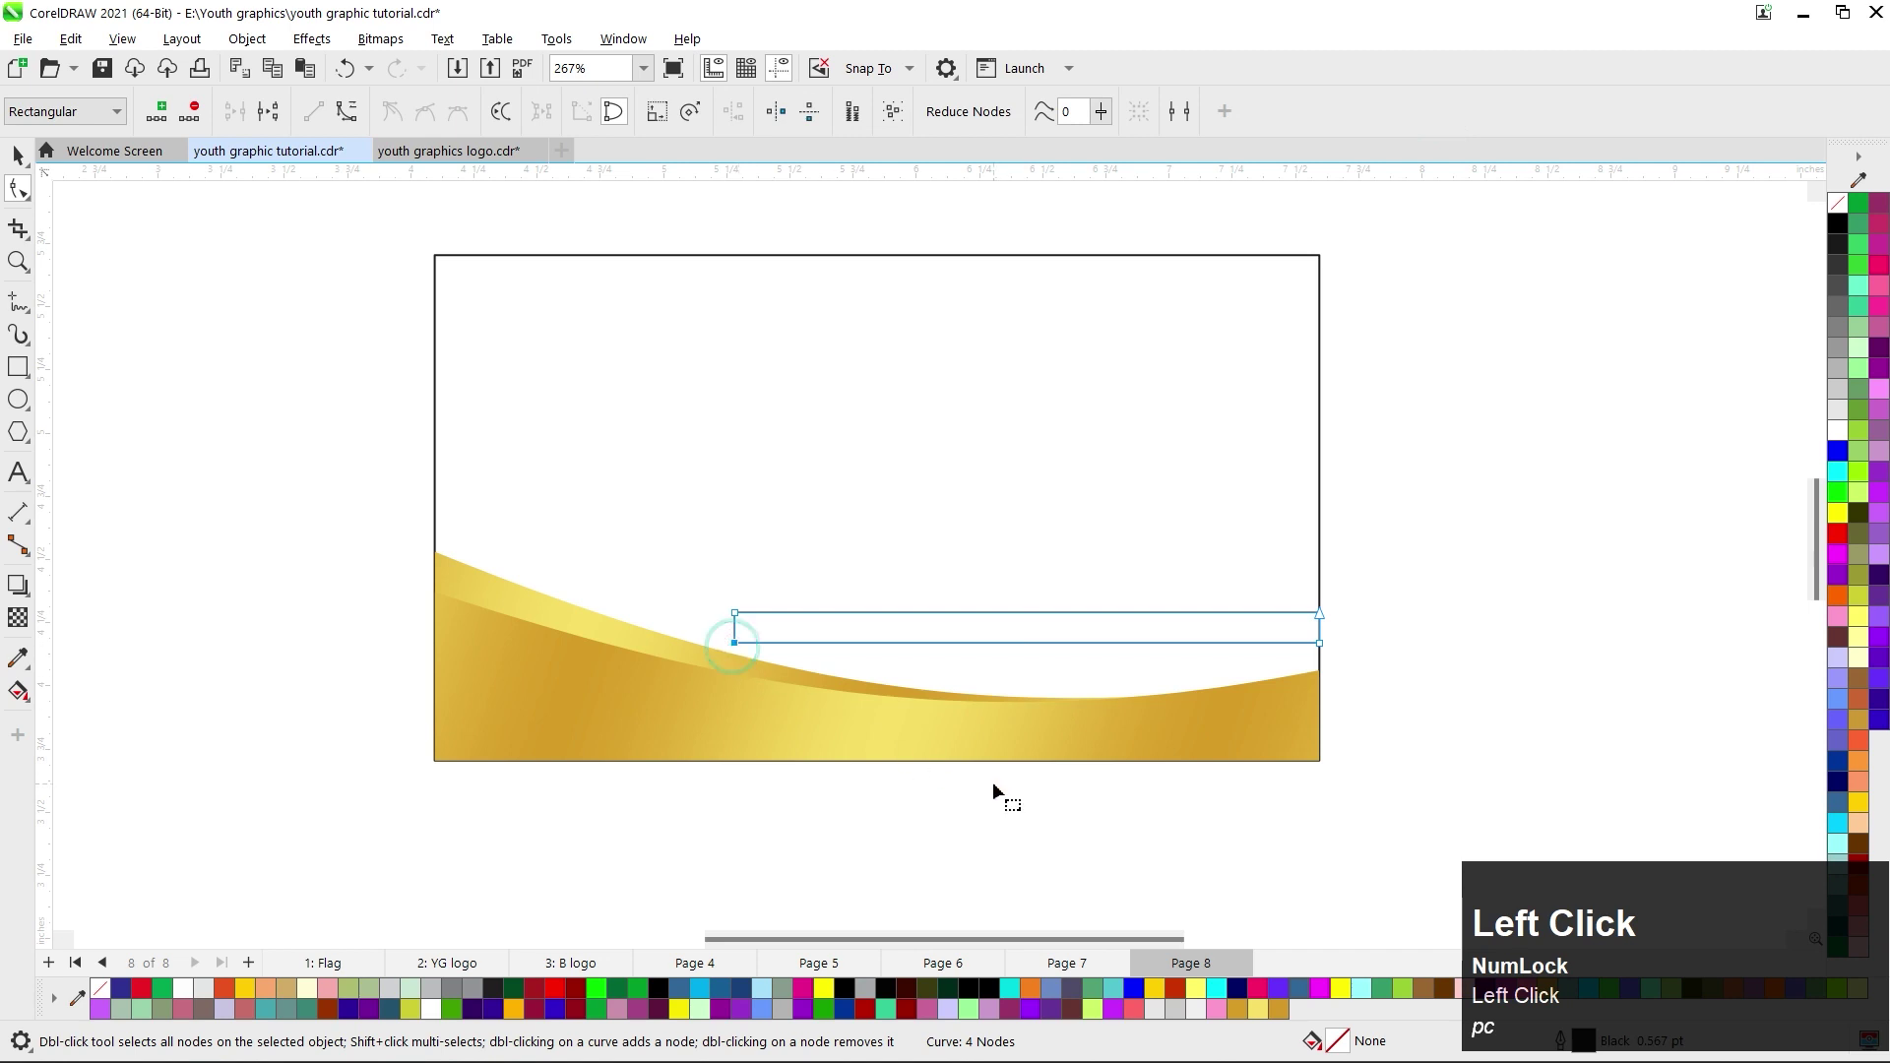
{"action": "key", "text": "Delete"}
{"action": "left_click_drag", "start_coordinate": [1271, 668], "coordinate": [1277, 676]}
{"action": "key", "text": "shift+Down"}
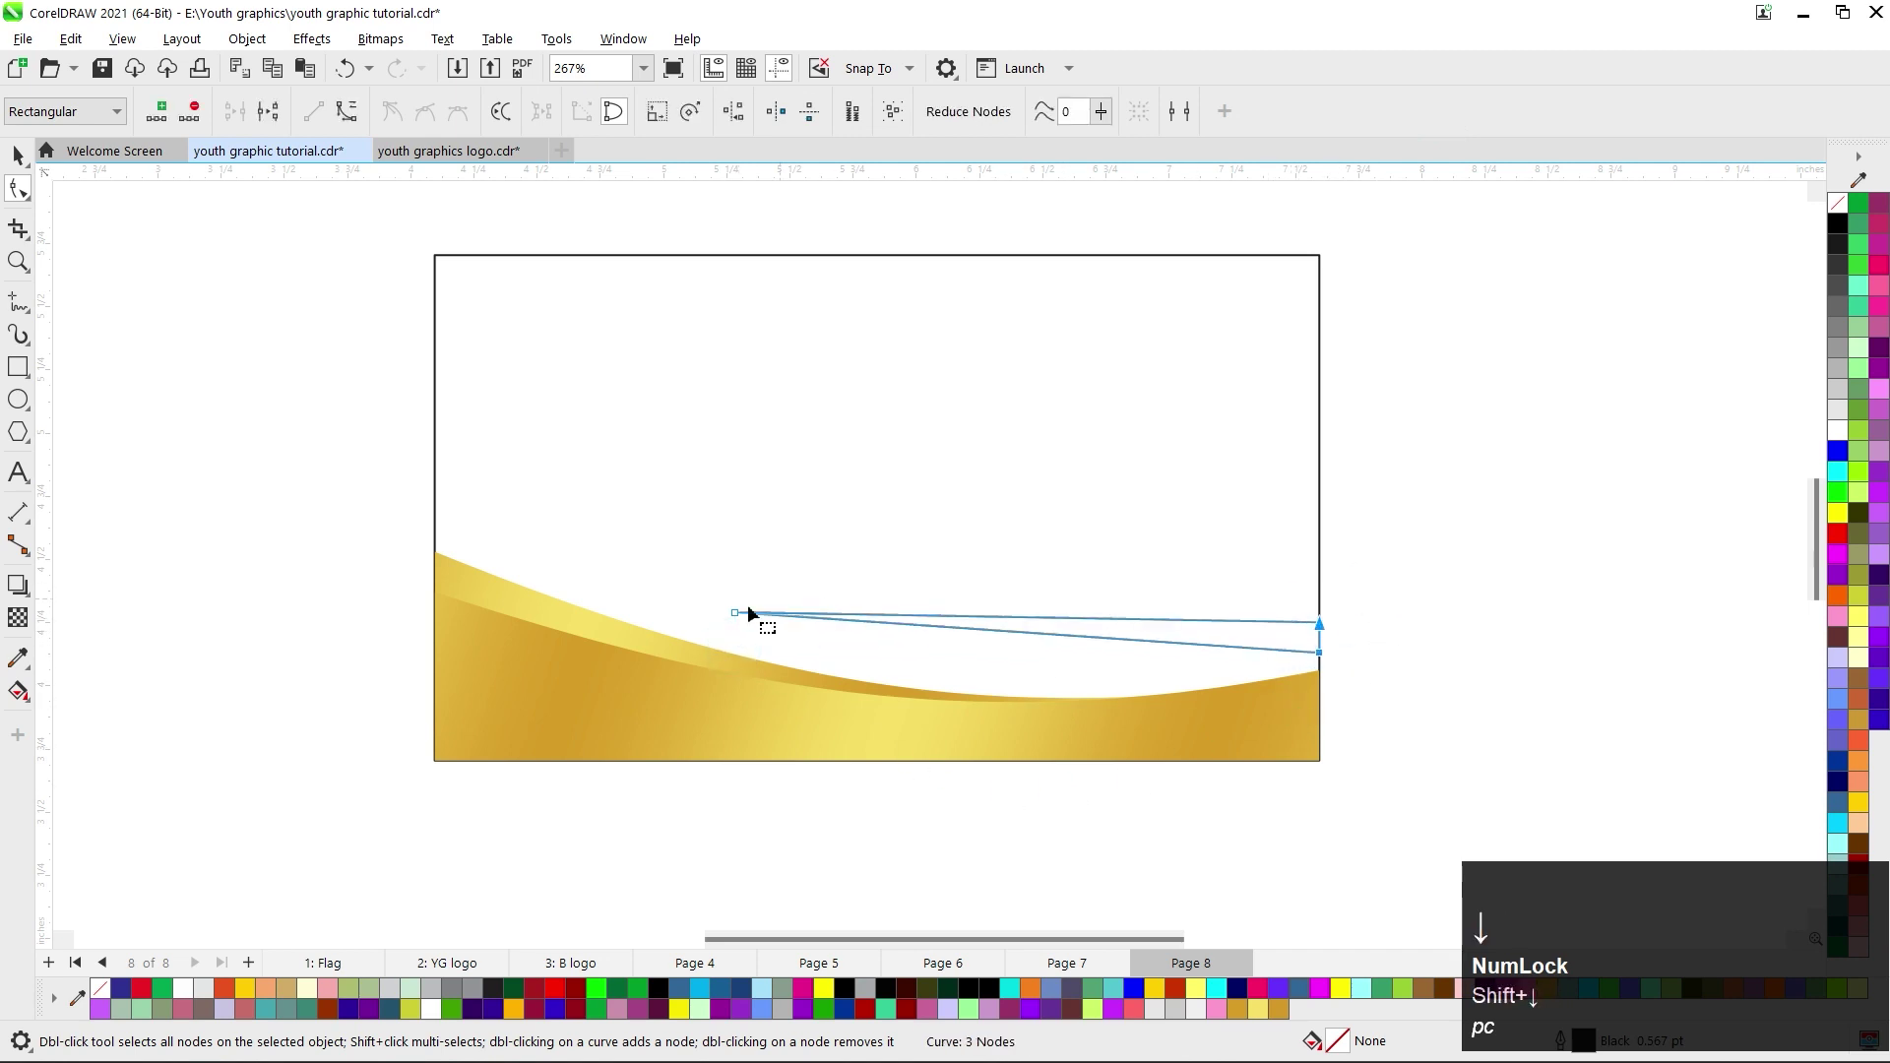
{"action": "left_click_drag", "start_coordinate": [735, 612], "coordinate": [733, 642]}
Turn the wedge's lower edge into a curve and bend it to follow the upper contour of the gold strips.
{"action": "scroll", "coordinate": [999, 678], "scroll_direction": "up", "scroll_amount": 2}
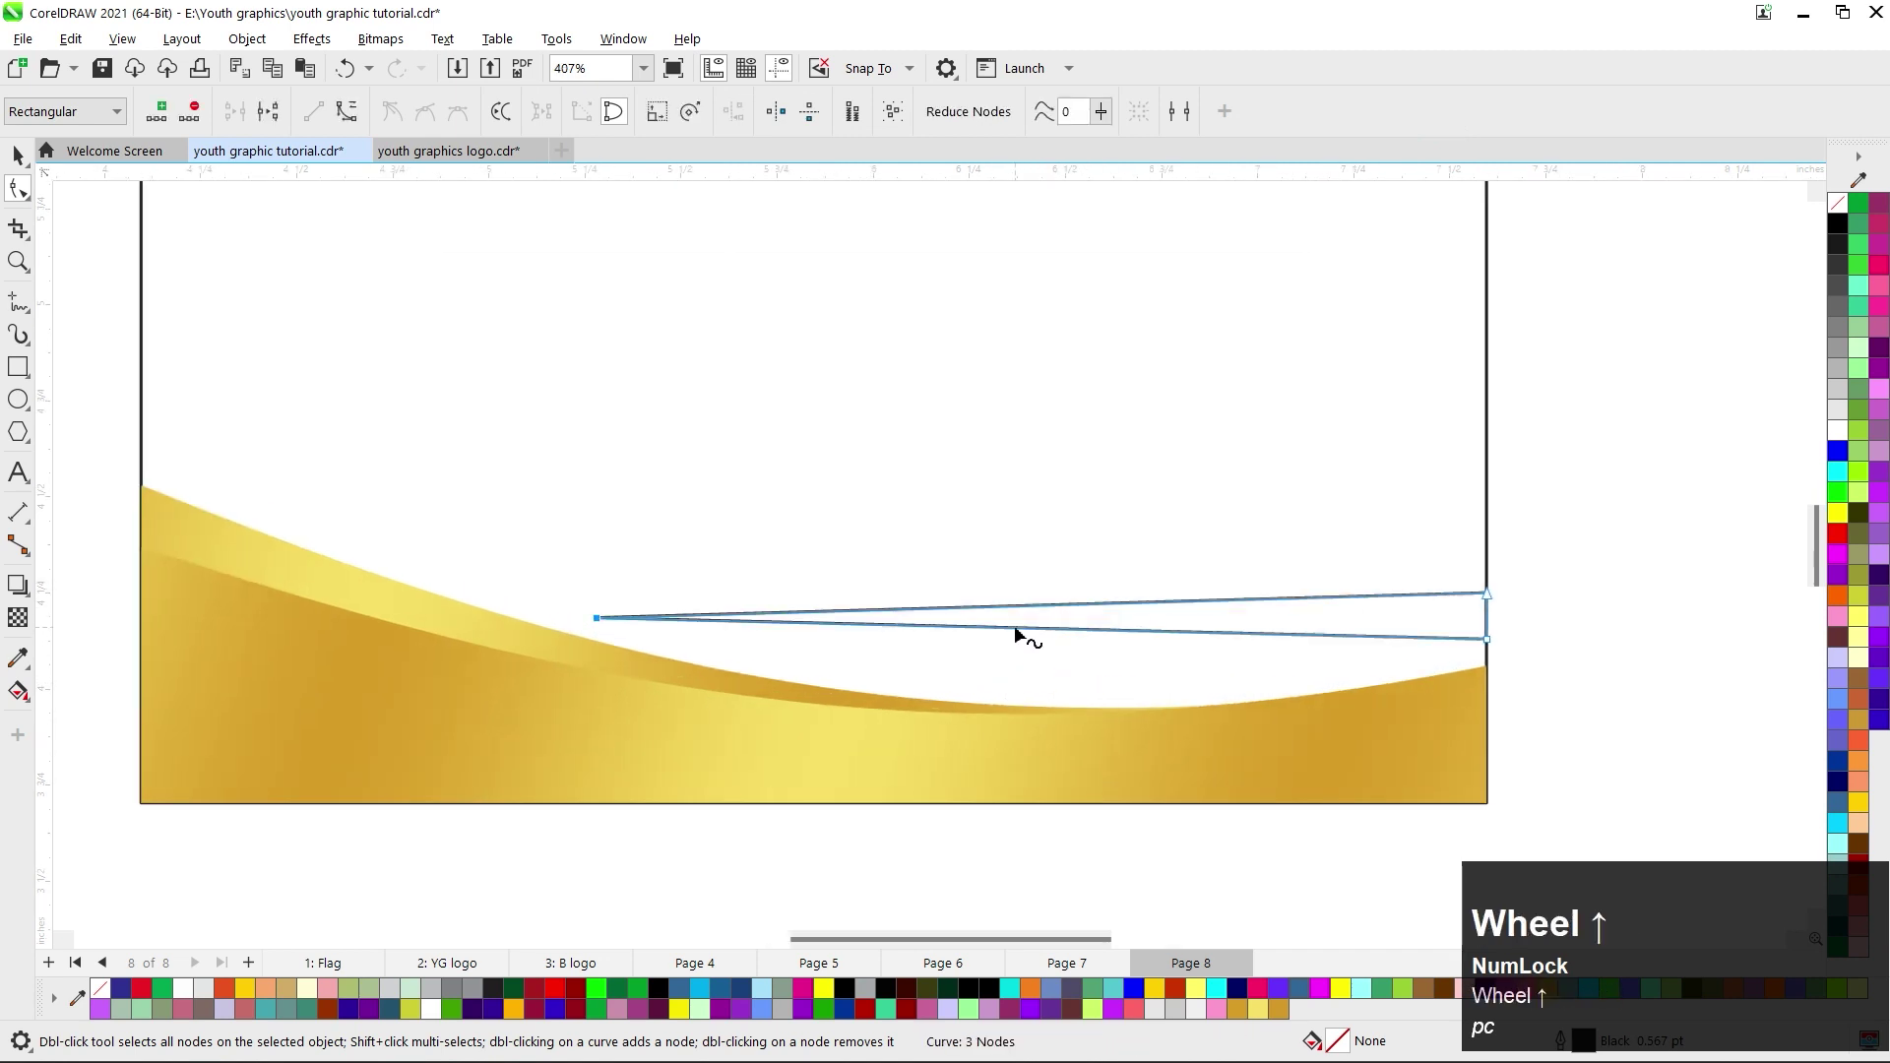
{"action": "left_click", "coordinate": [810, 361]}
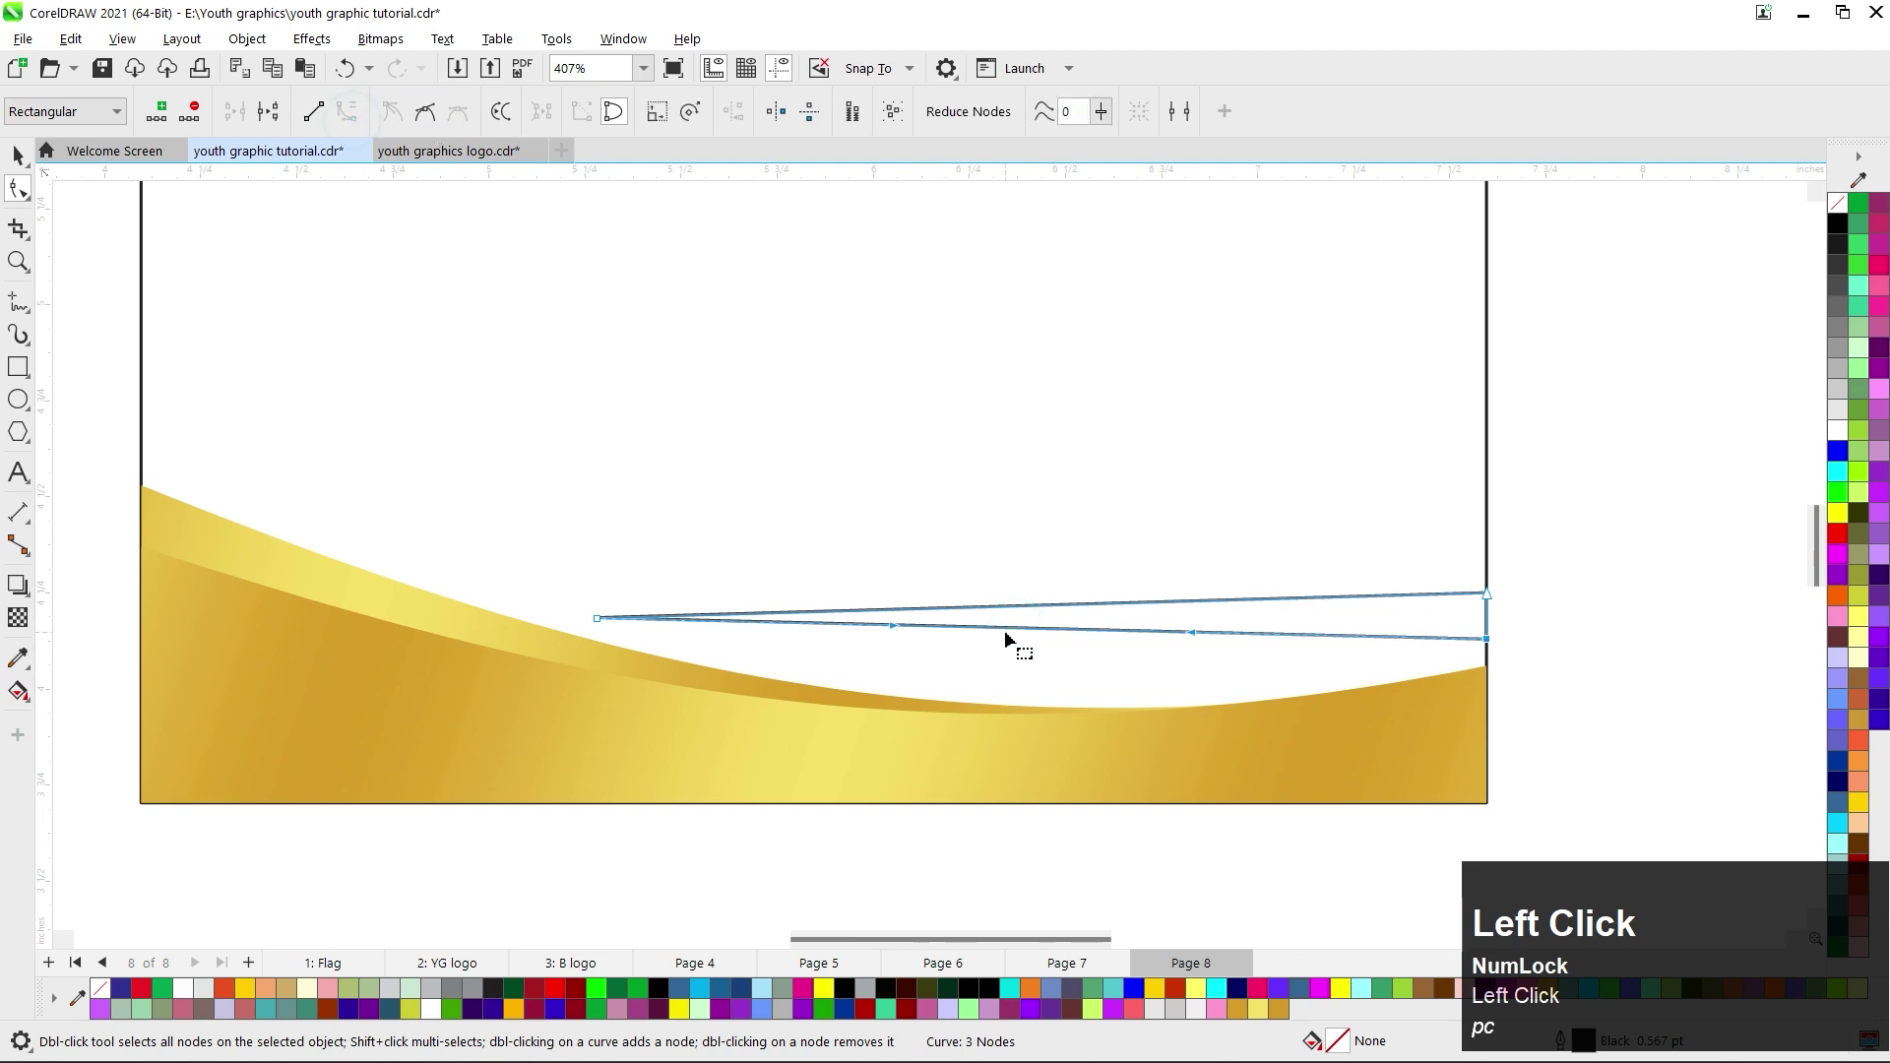
{"action": "left_click_drag", "start_coordinate": [1015, 630], "coordinate": [1006, 680]}
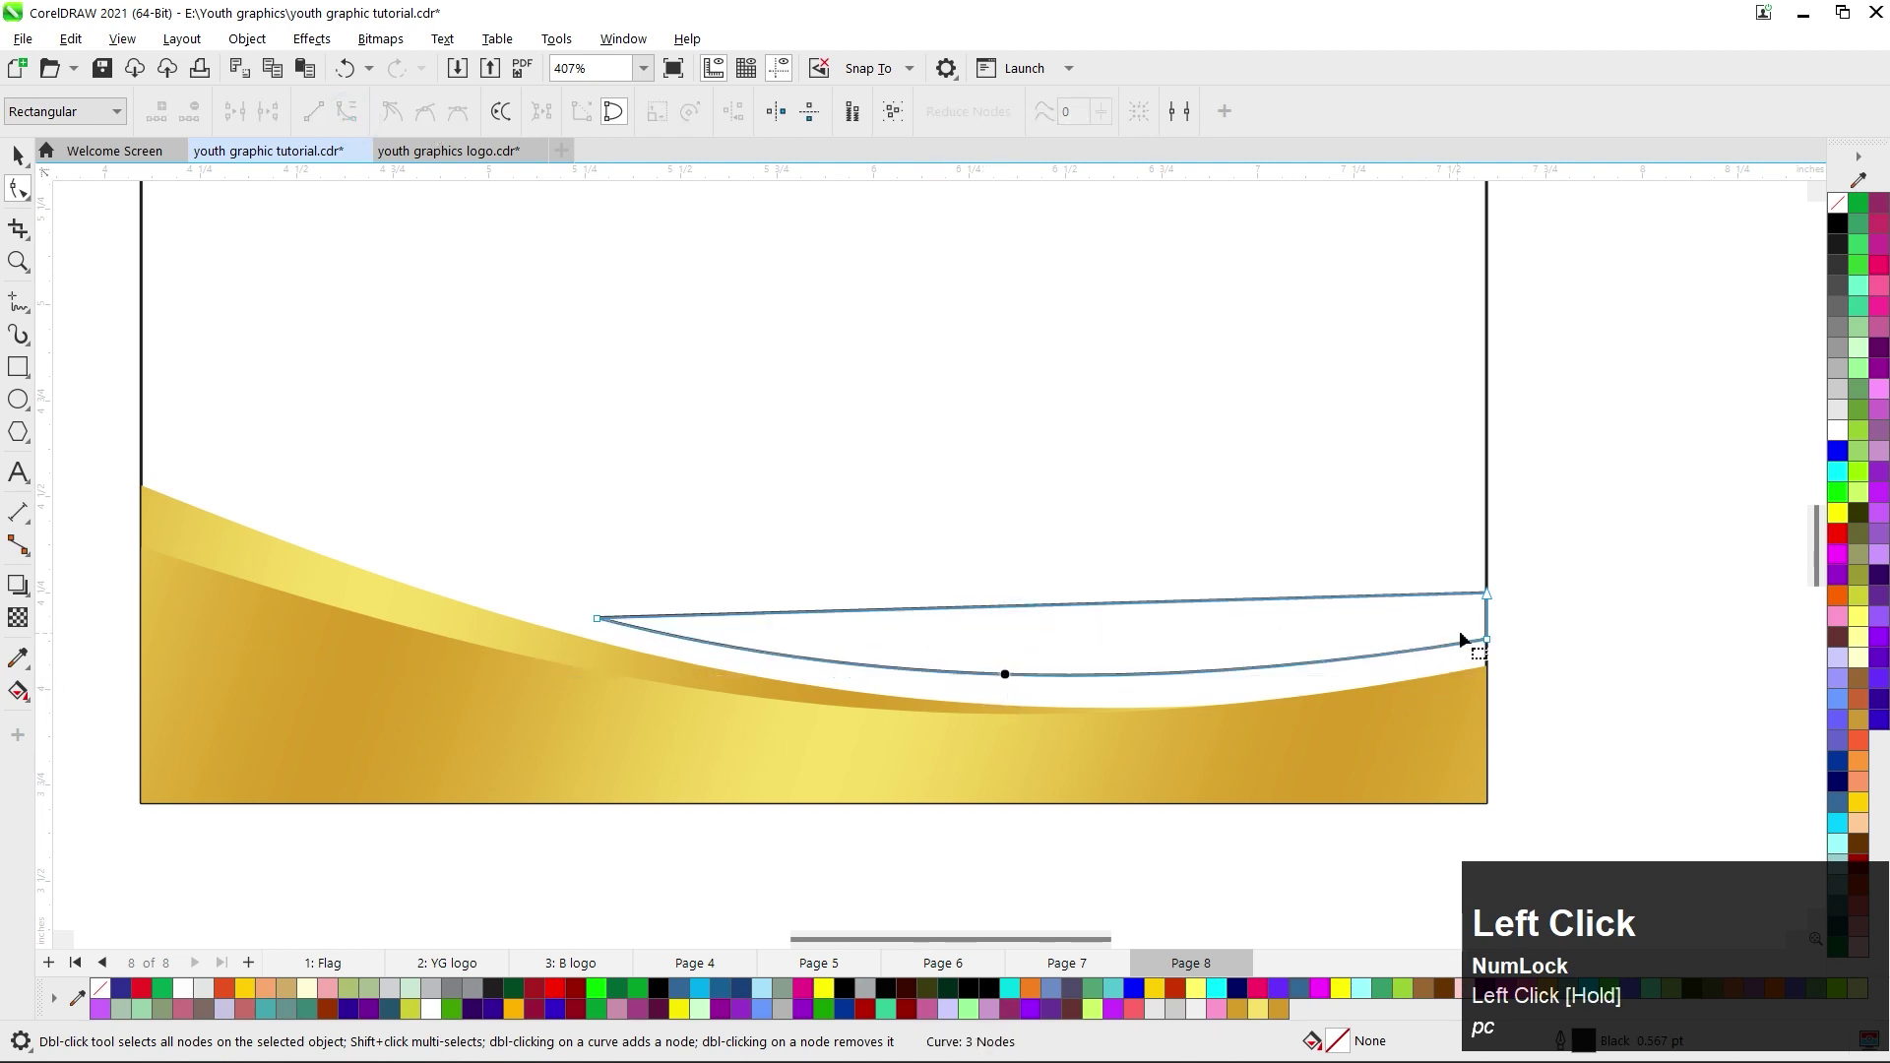
{"action": "left_click_drag", "start_coordinate": [1487, 640], "coordinate": [1492, 652]}
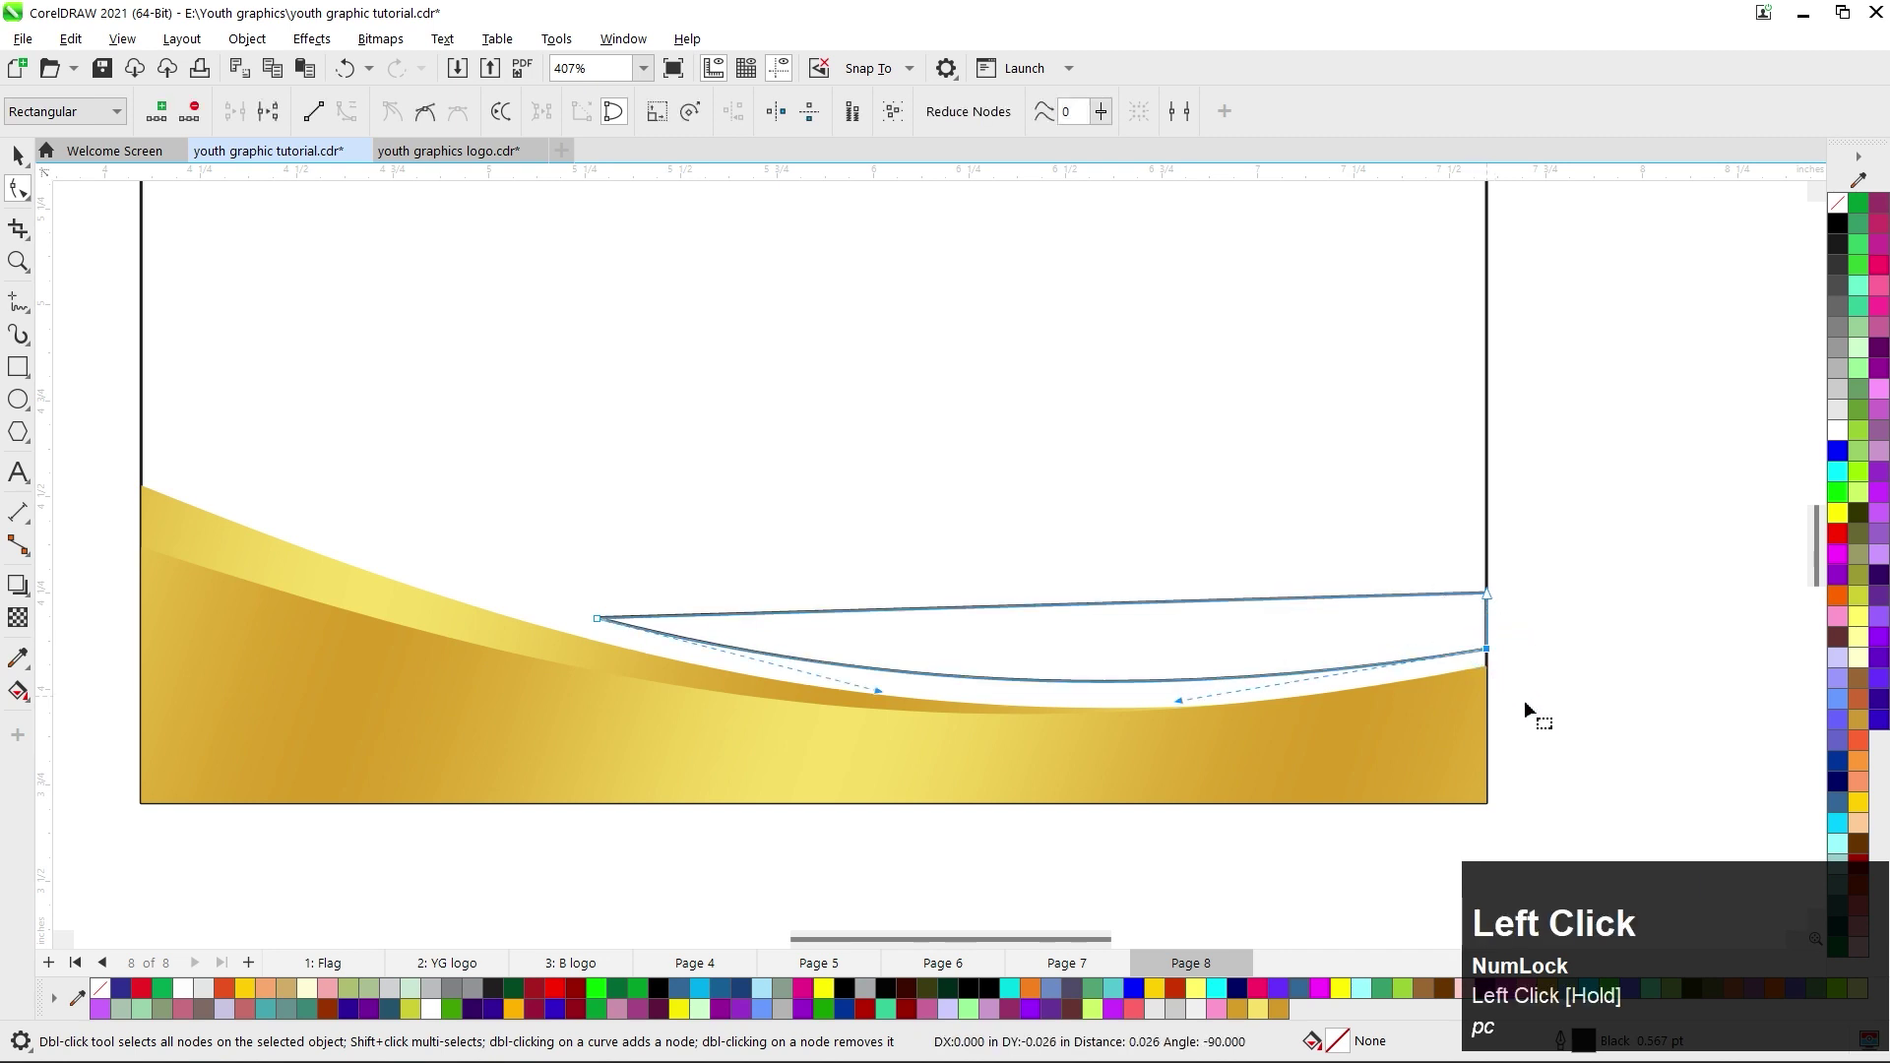
{"action": "left_click_drag", "start_coordinate": [883, 697], "coordinate": [879, 709]}
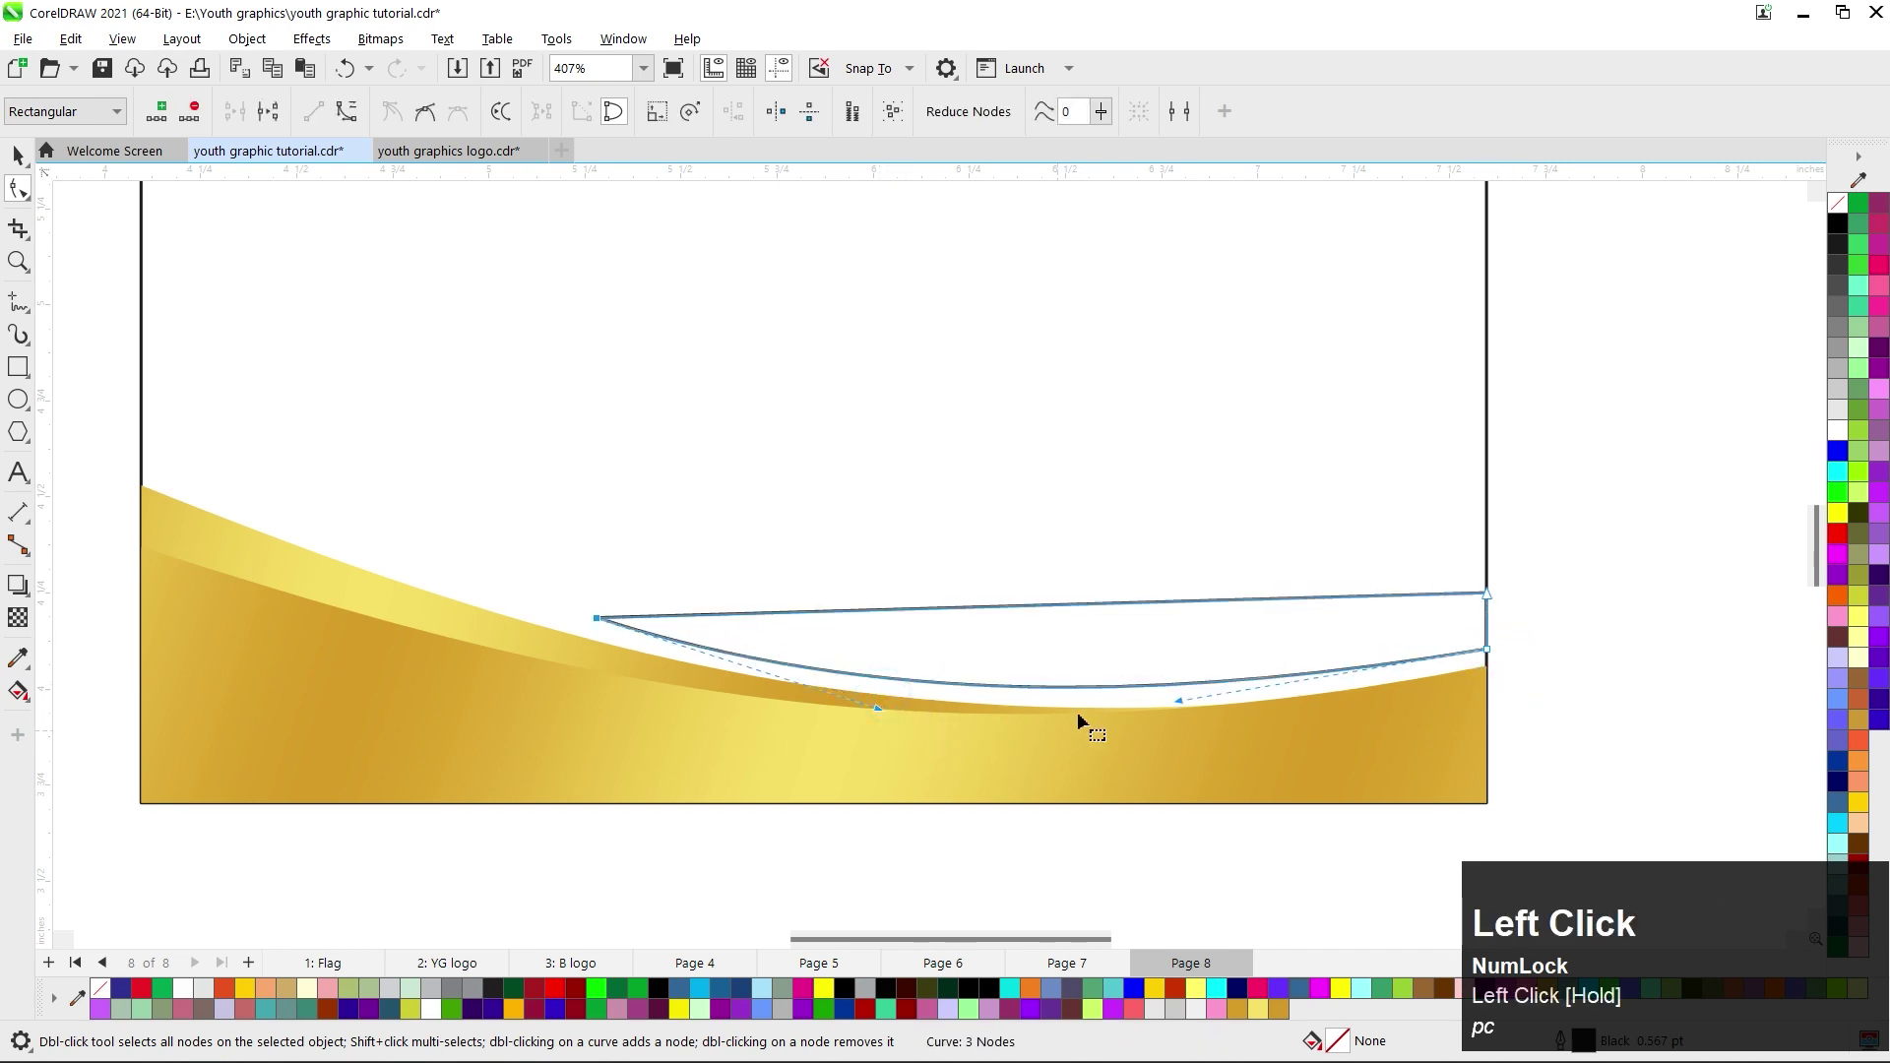
Turn the wedge's upper edge into a downward curve and adjust the tip and curve handles to form a slender swoosh.
{"action": "left_click", "coordinate": [1090, 605]}
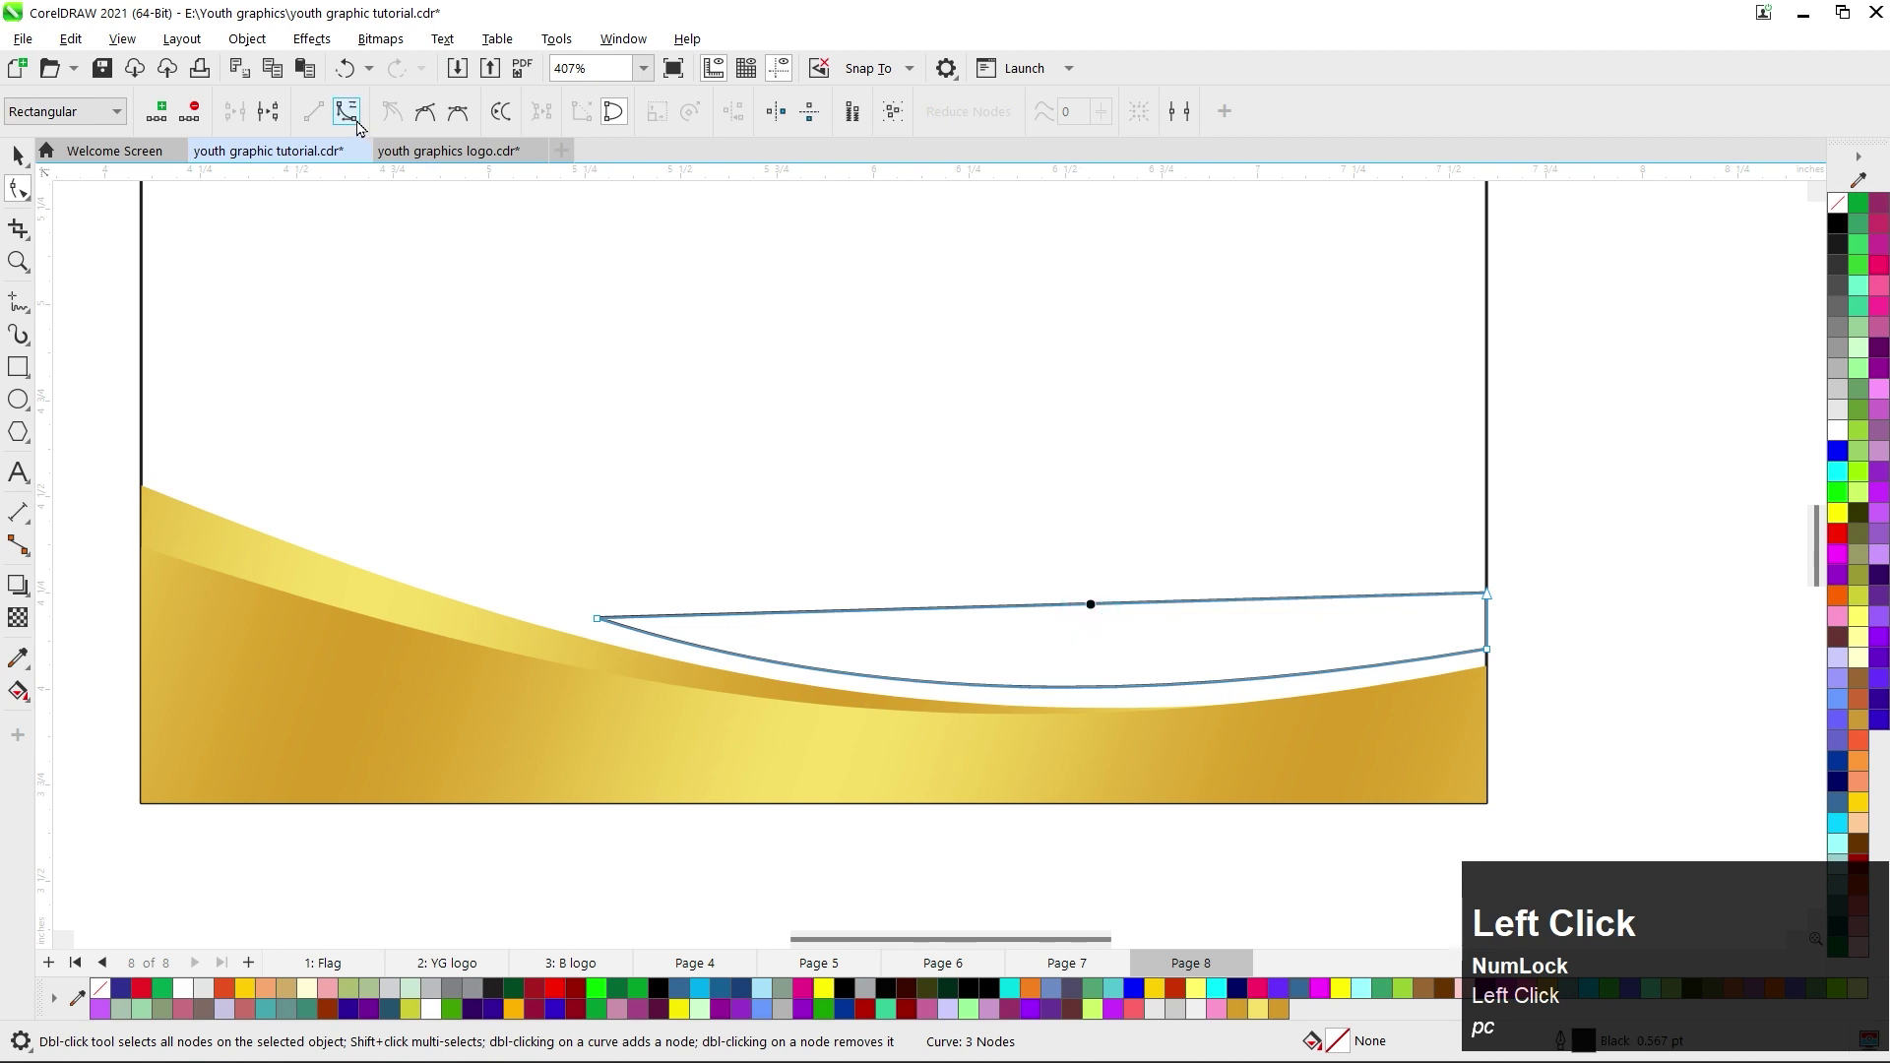
{"action": "left_click_drag", "start_coordinate": [1080, 610], "coordinate": [1082, 655]}
{"action": "left_click", "coordinate": [598, 620]}
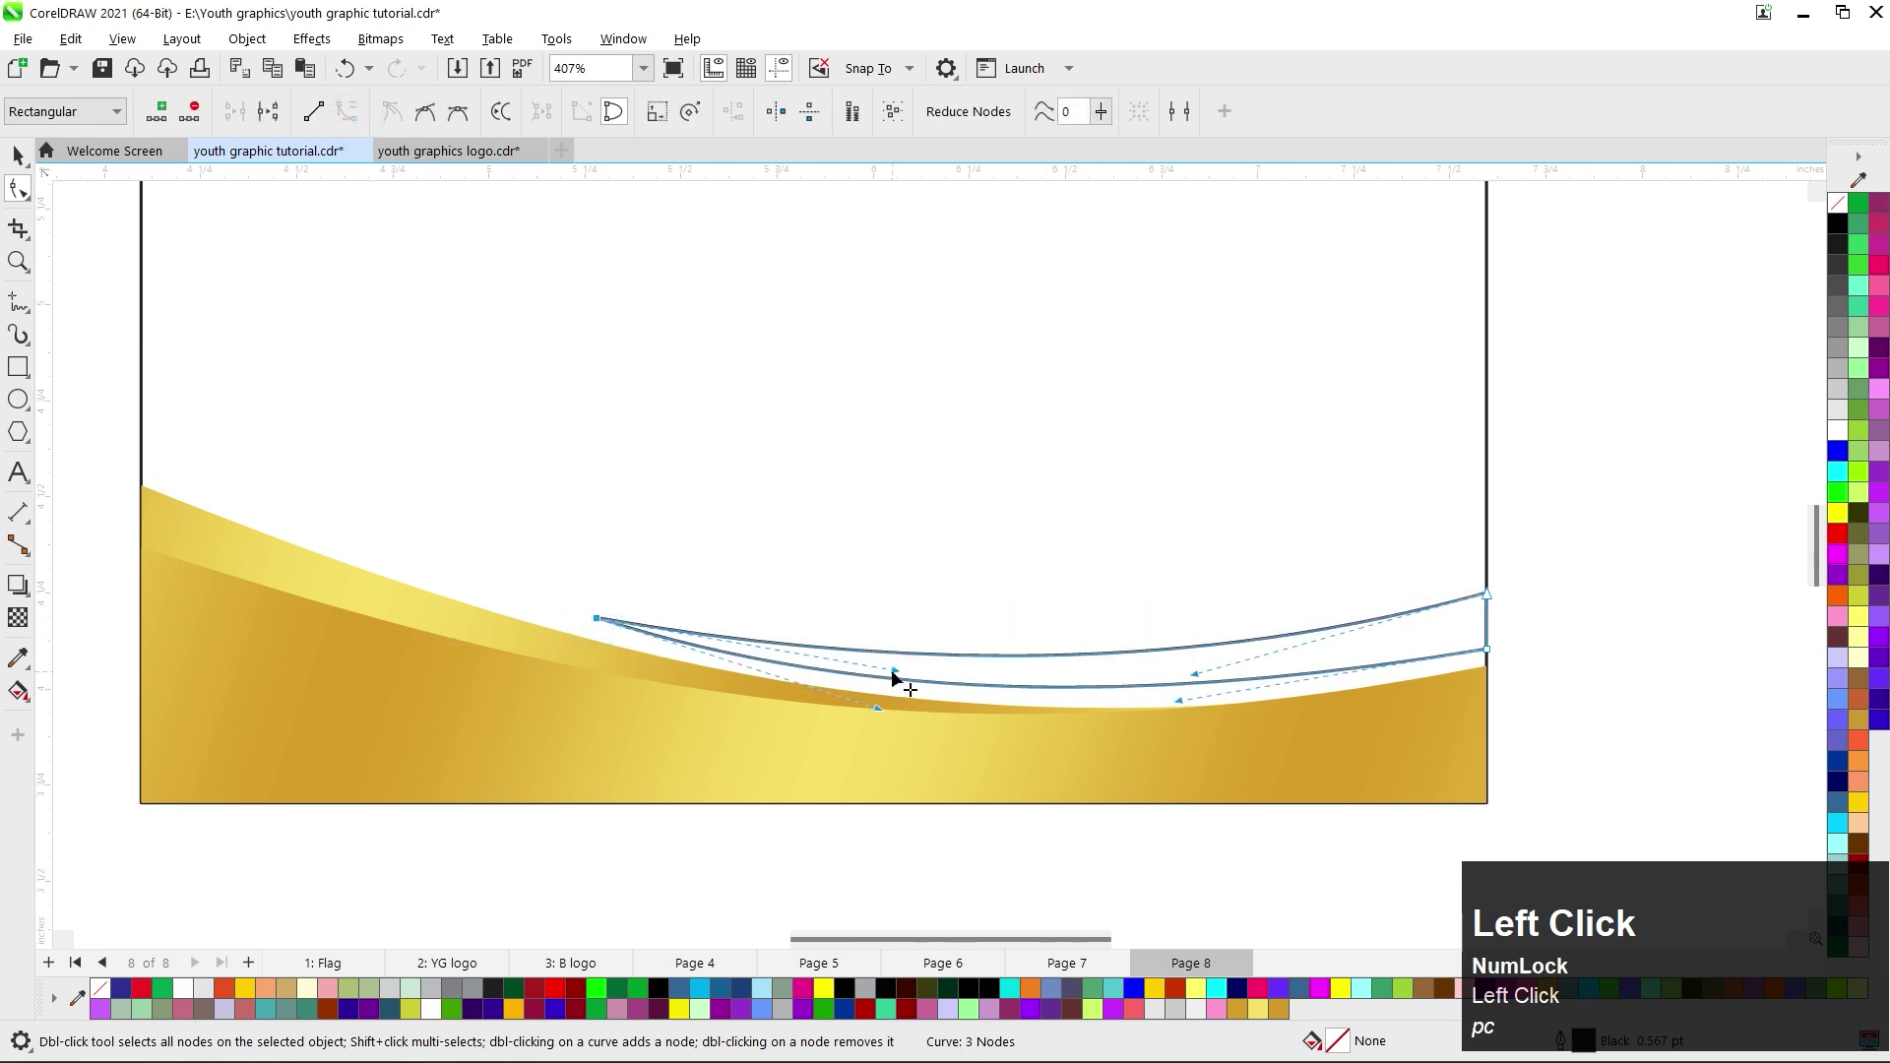
{"action": "left_click_drag", "start_coordinate": [893, 677], "coordinate": [886, 683]}
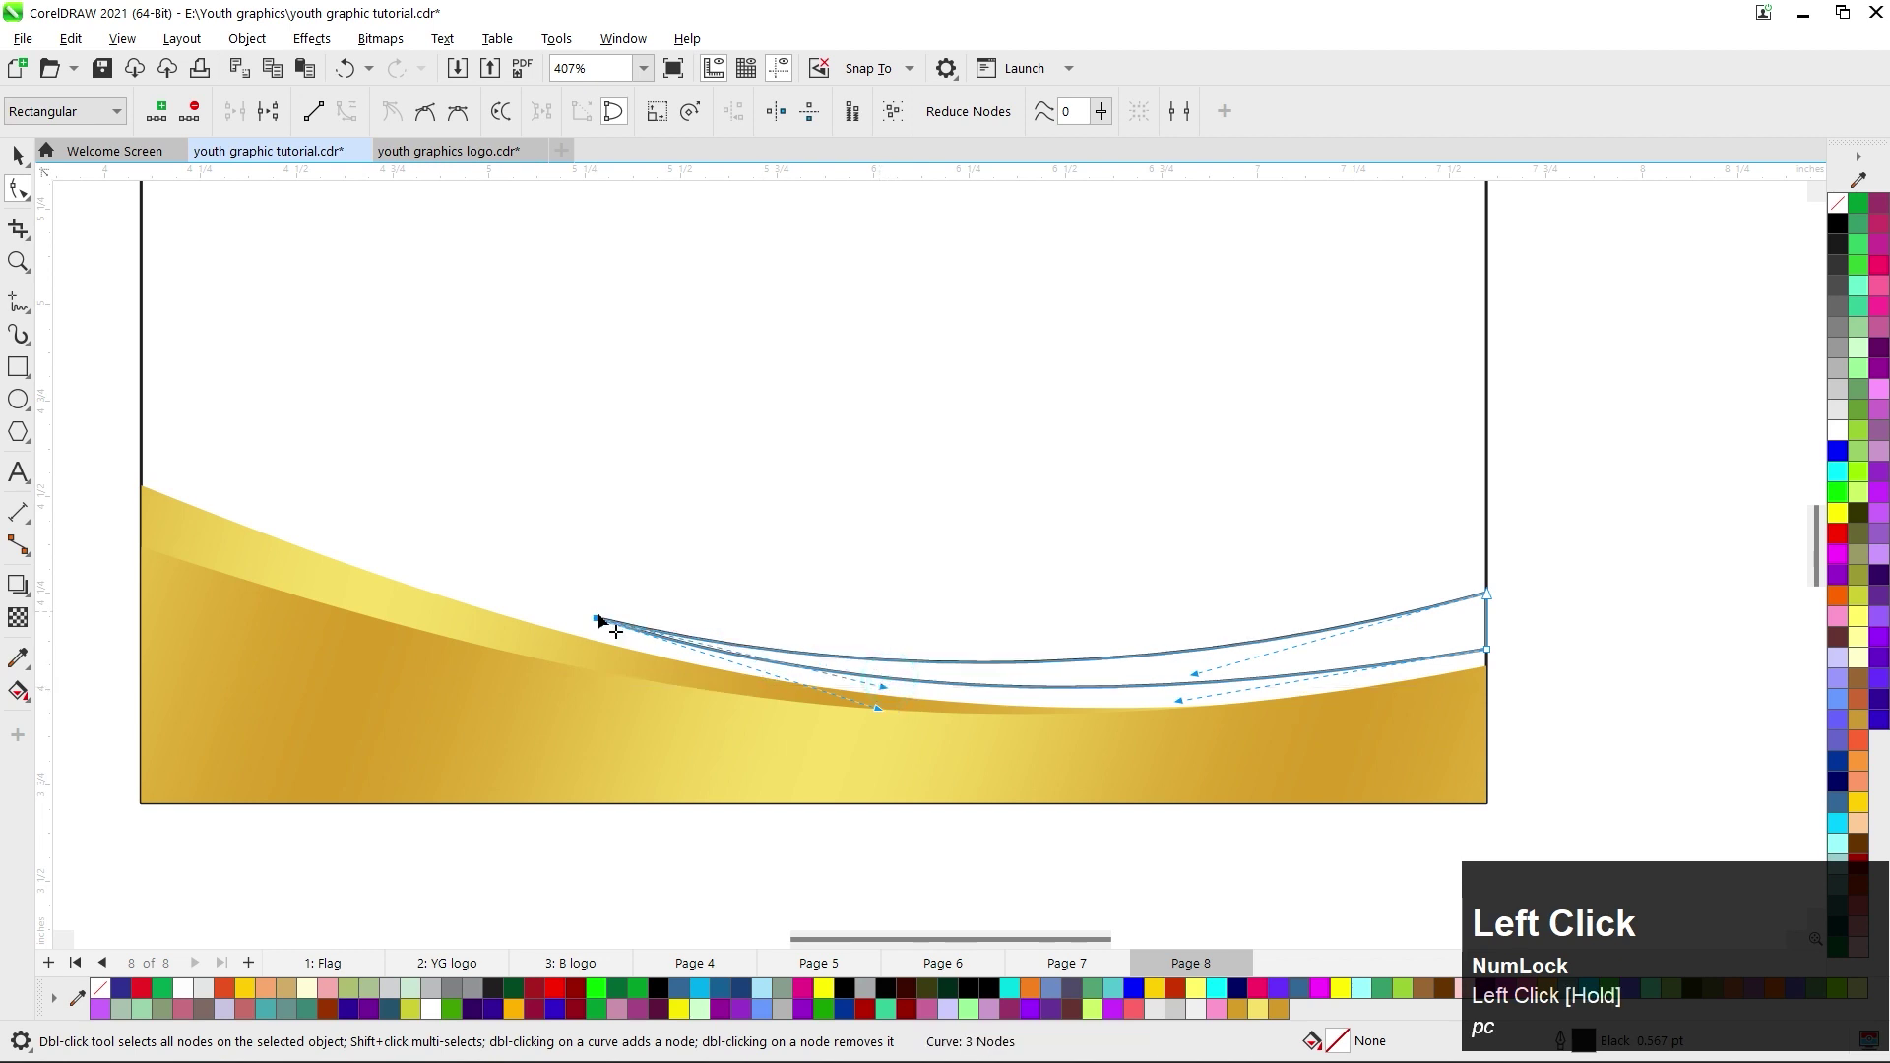
{"action": "left_click_drag", "start_coordinate": [603, 623], "coordinate": [602, 628]}
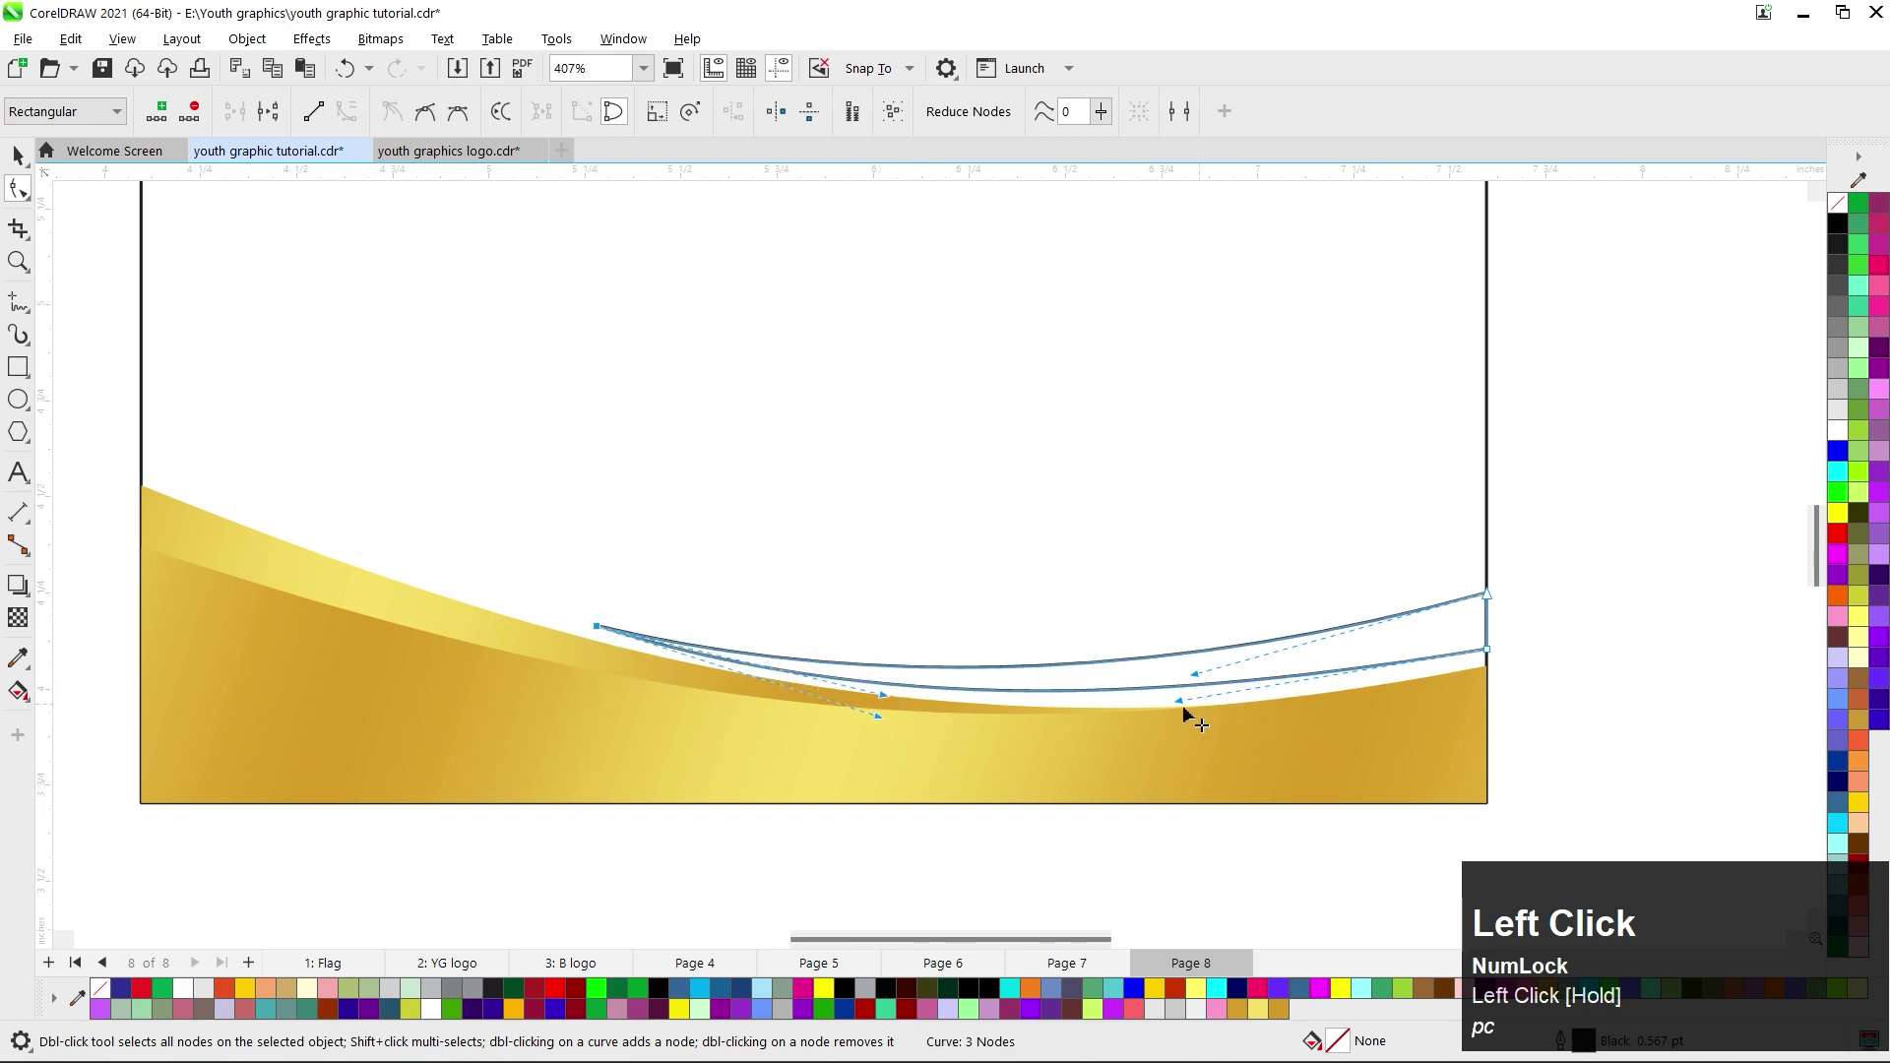
{"action": "left_click_drag", "start_coordinate": [1180, 711], "coordinate": [1181, 705]}
{"action": "left_click", "coordinate": [1520, 709]}
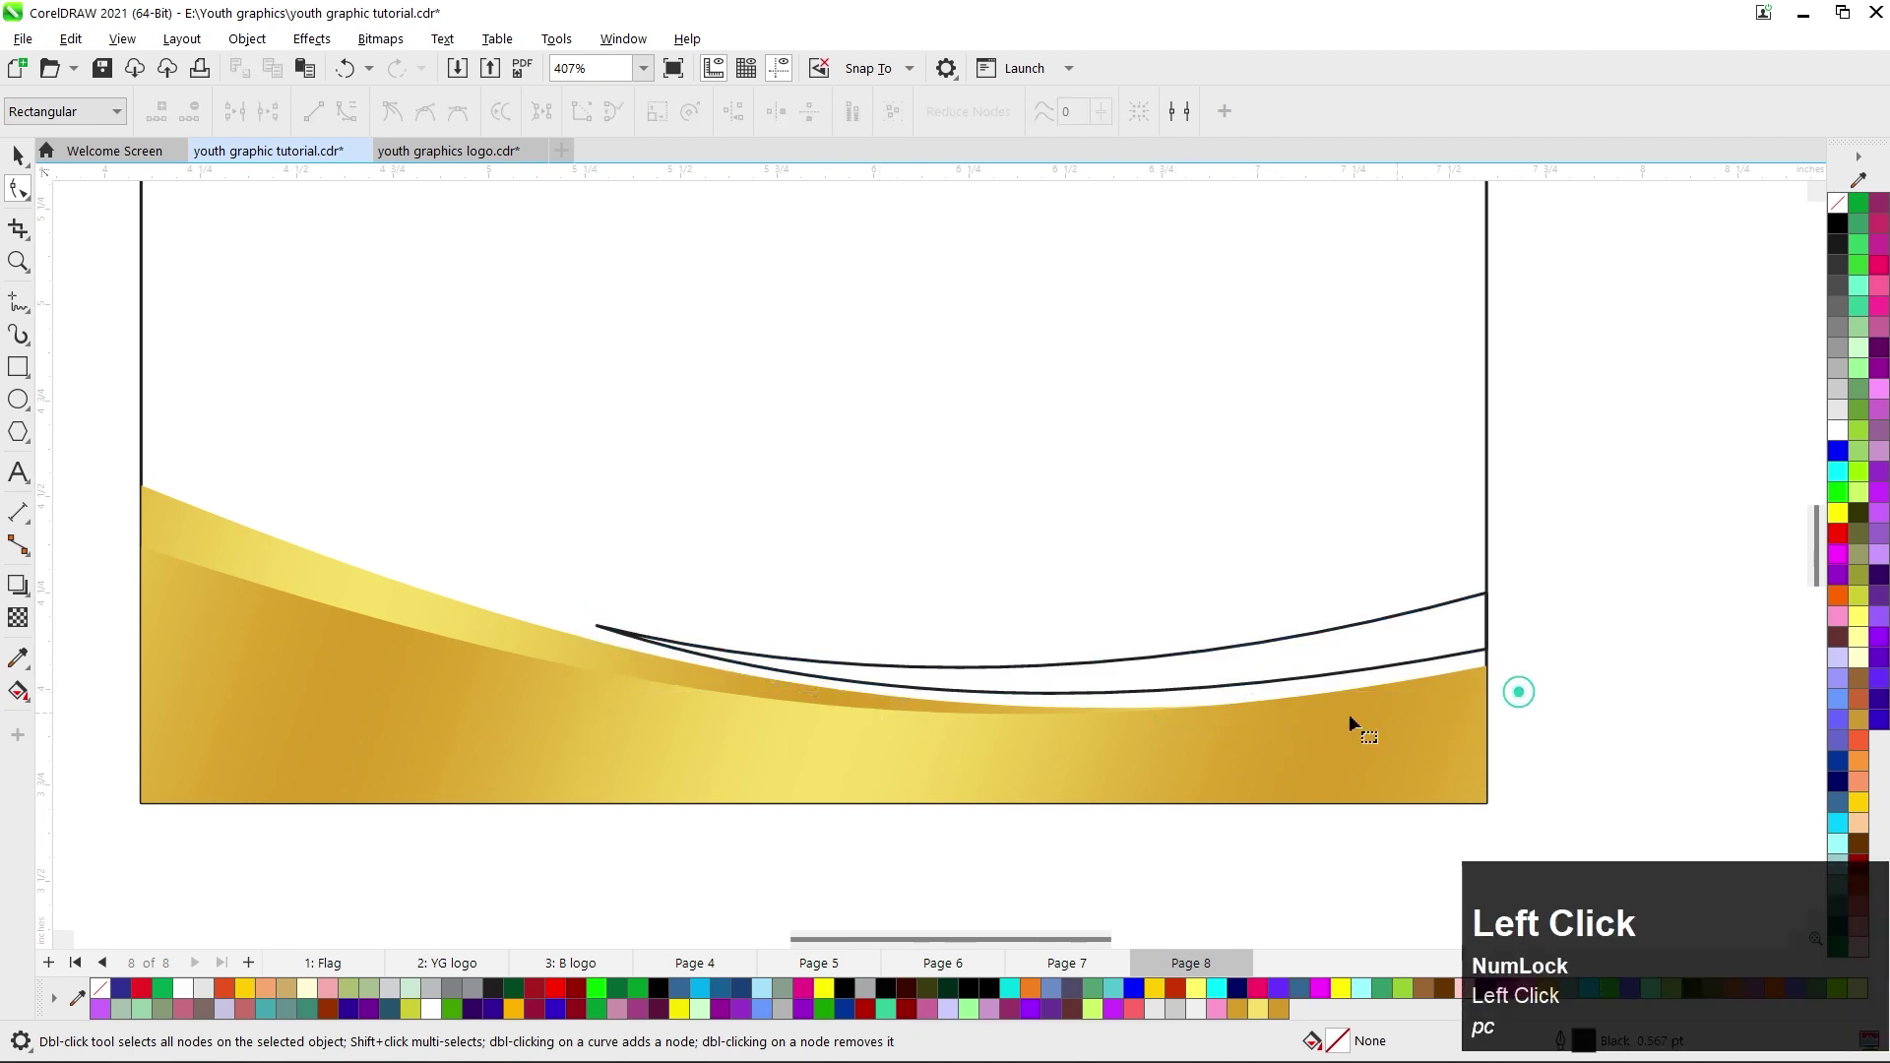
Give the slender swoosh above the gold strips a black fill and a black outline.
{"action": "scroll", "coordinate": [1350, 726], "scroll_direction": "down", "scroll_amount": 3}
{"action": "left_click", "coordinate": [18, 155]}
{"action": "left_click_drag", "start_coordinate": [1495, 598], "coordinate": [977, 736]}
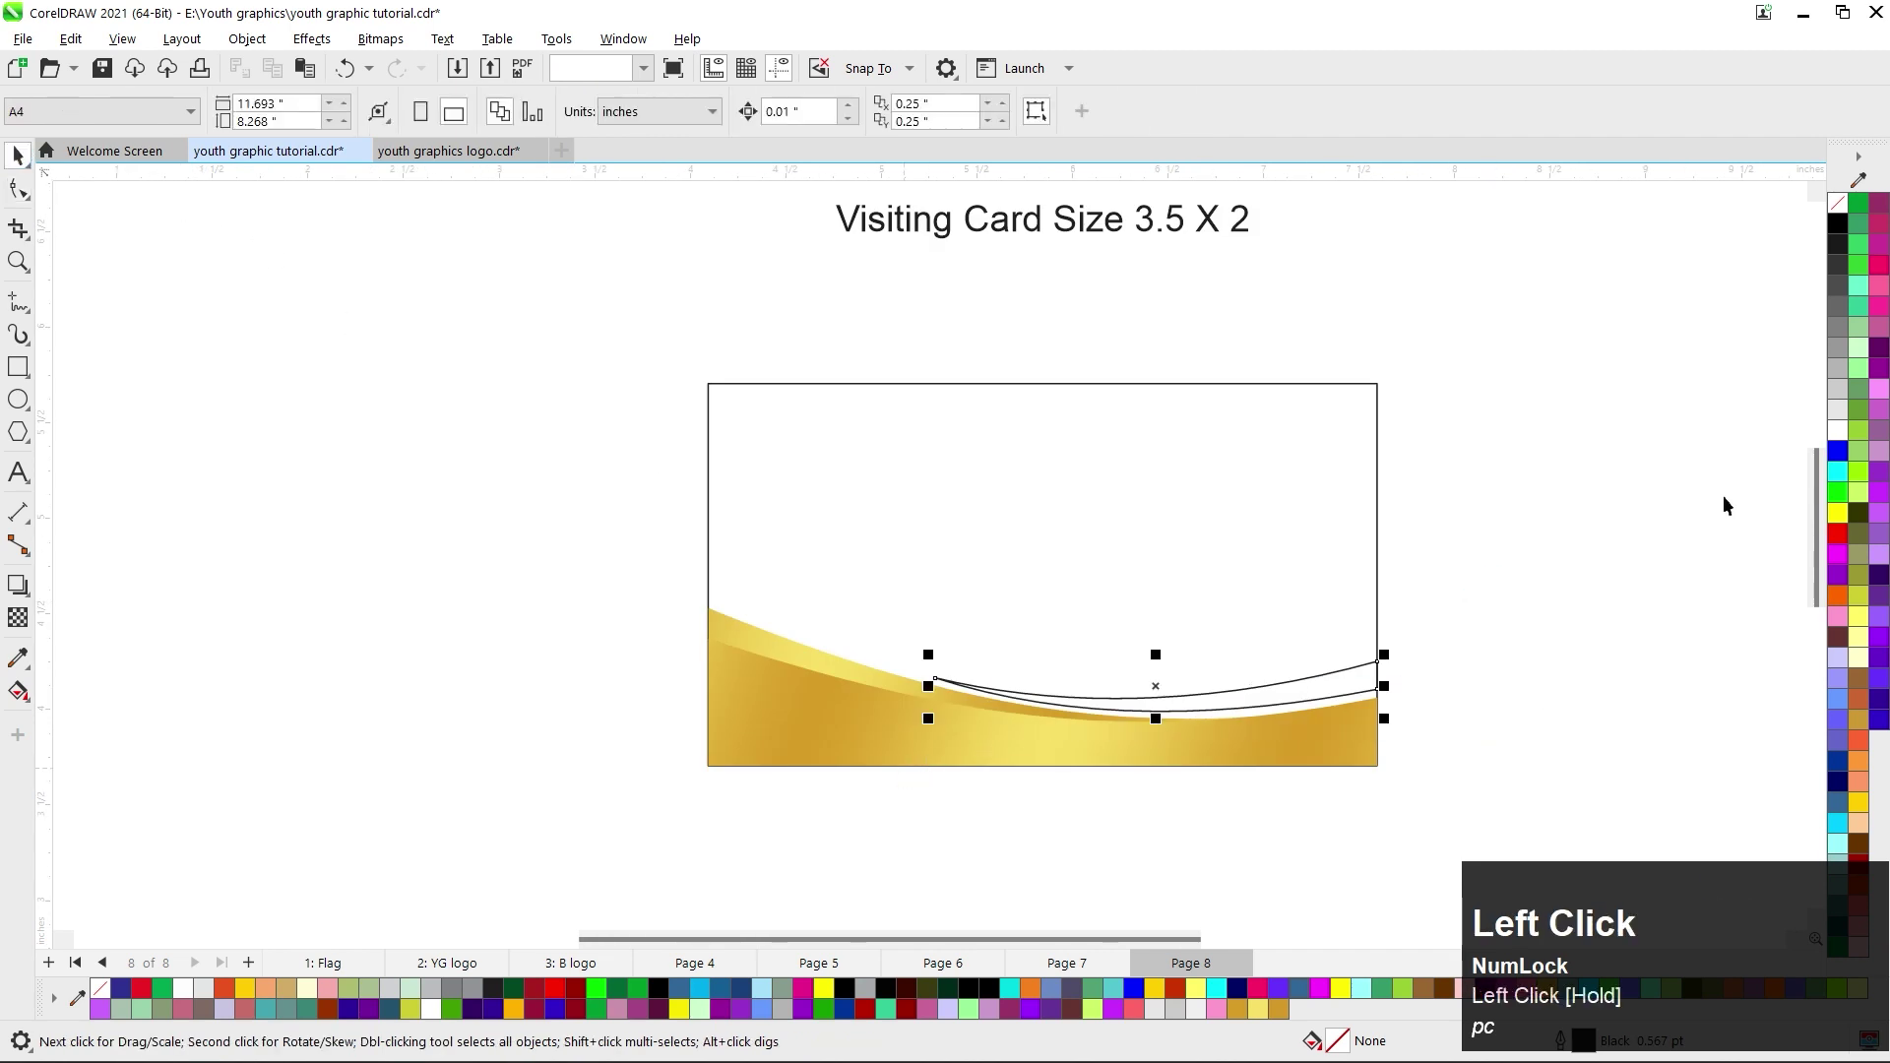
{"action": "left_click", "coordinate": [1837, 225]}
{"action": "right_click", "coordinate": [1837, 225]}
{"action": "scroll", "coordinate": [1256, 623], "scroll_direction": "up", "scroll_amount": 2}
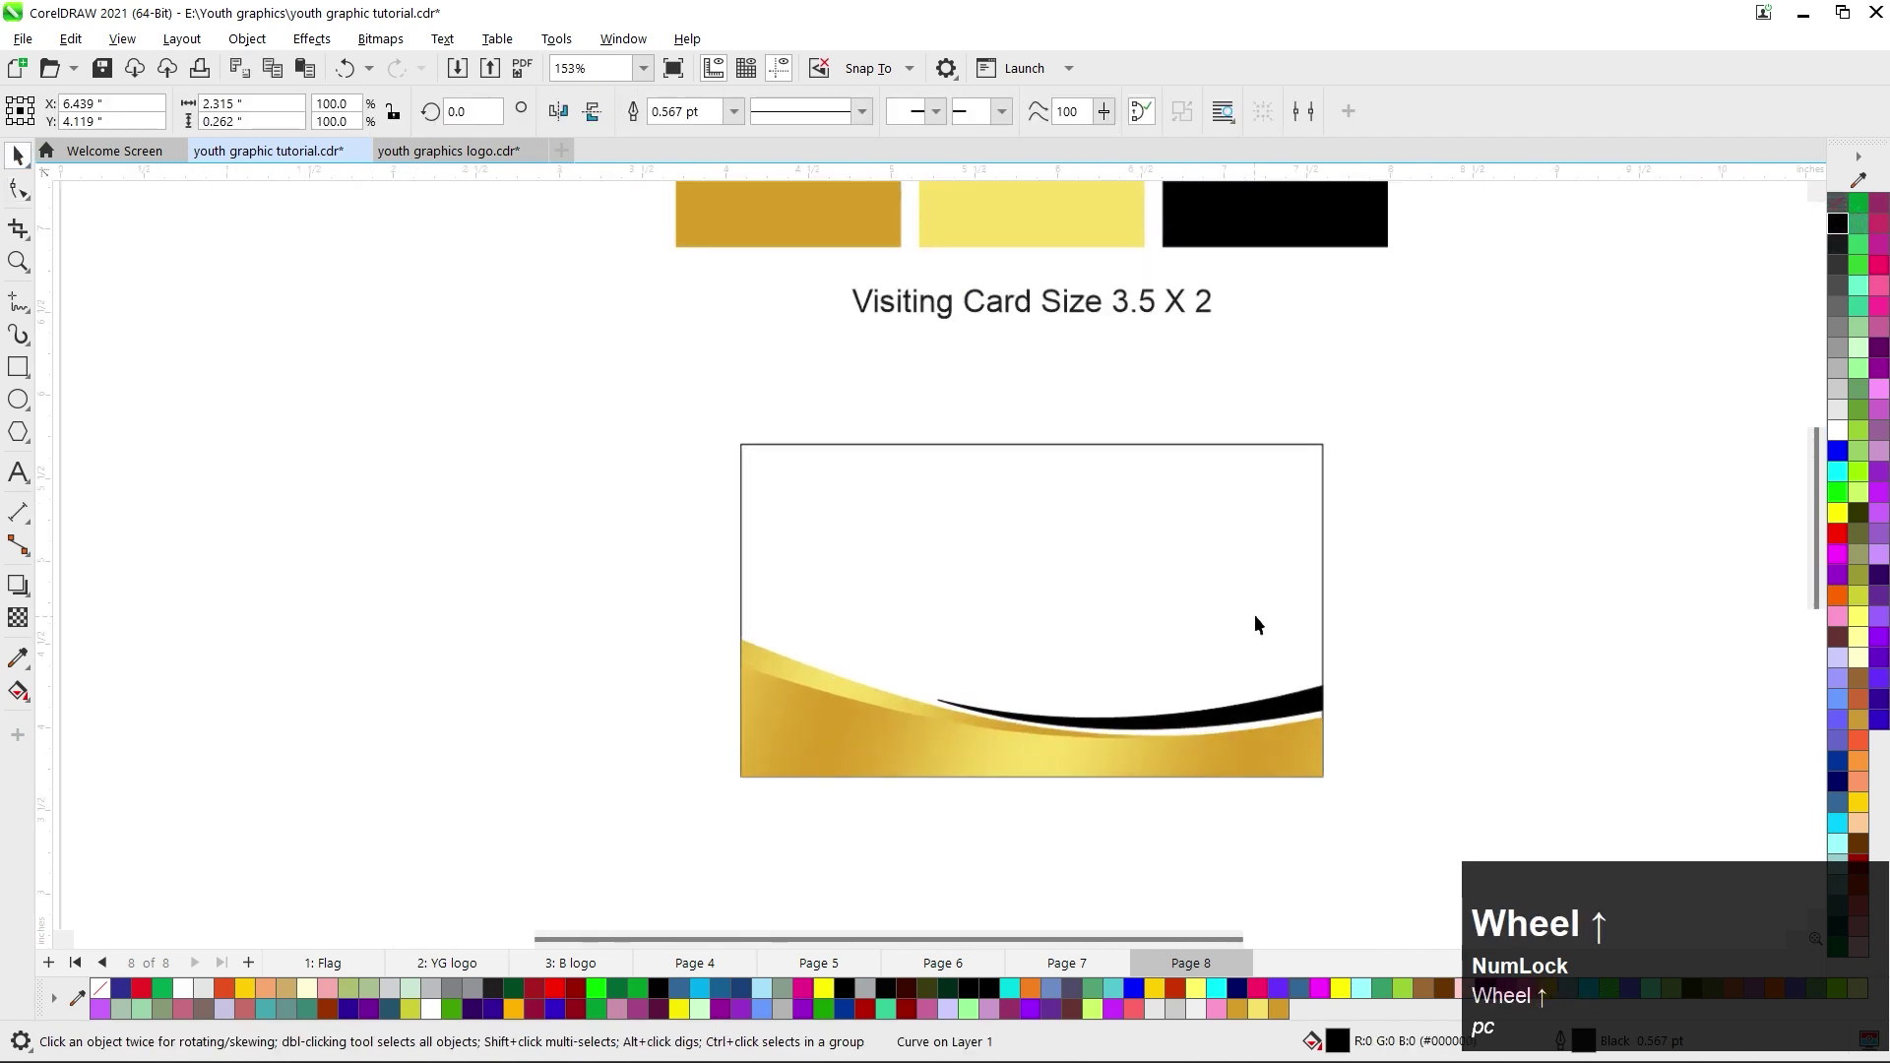
{"action": "left_click", "coordinate": [1432, 573]}
Duplicate the gold strips and black swoosh into the card's upper half and group the copied shapes.
{"action": "scroll", "coordinate": [1264, 748], "scroll_direction": "down", "scroll_amount": 2}
{"action": "scroll", "coordinate": [1313, 619], "scroll_direction": "up", "scroll_amount": 1}
{"action": "left_click_drag", "start_coordinate": [1428, 639], "coordinate": [886, 777]}
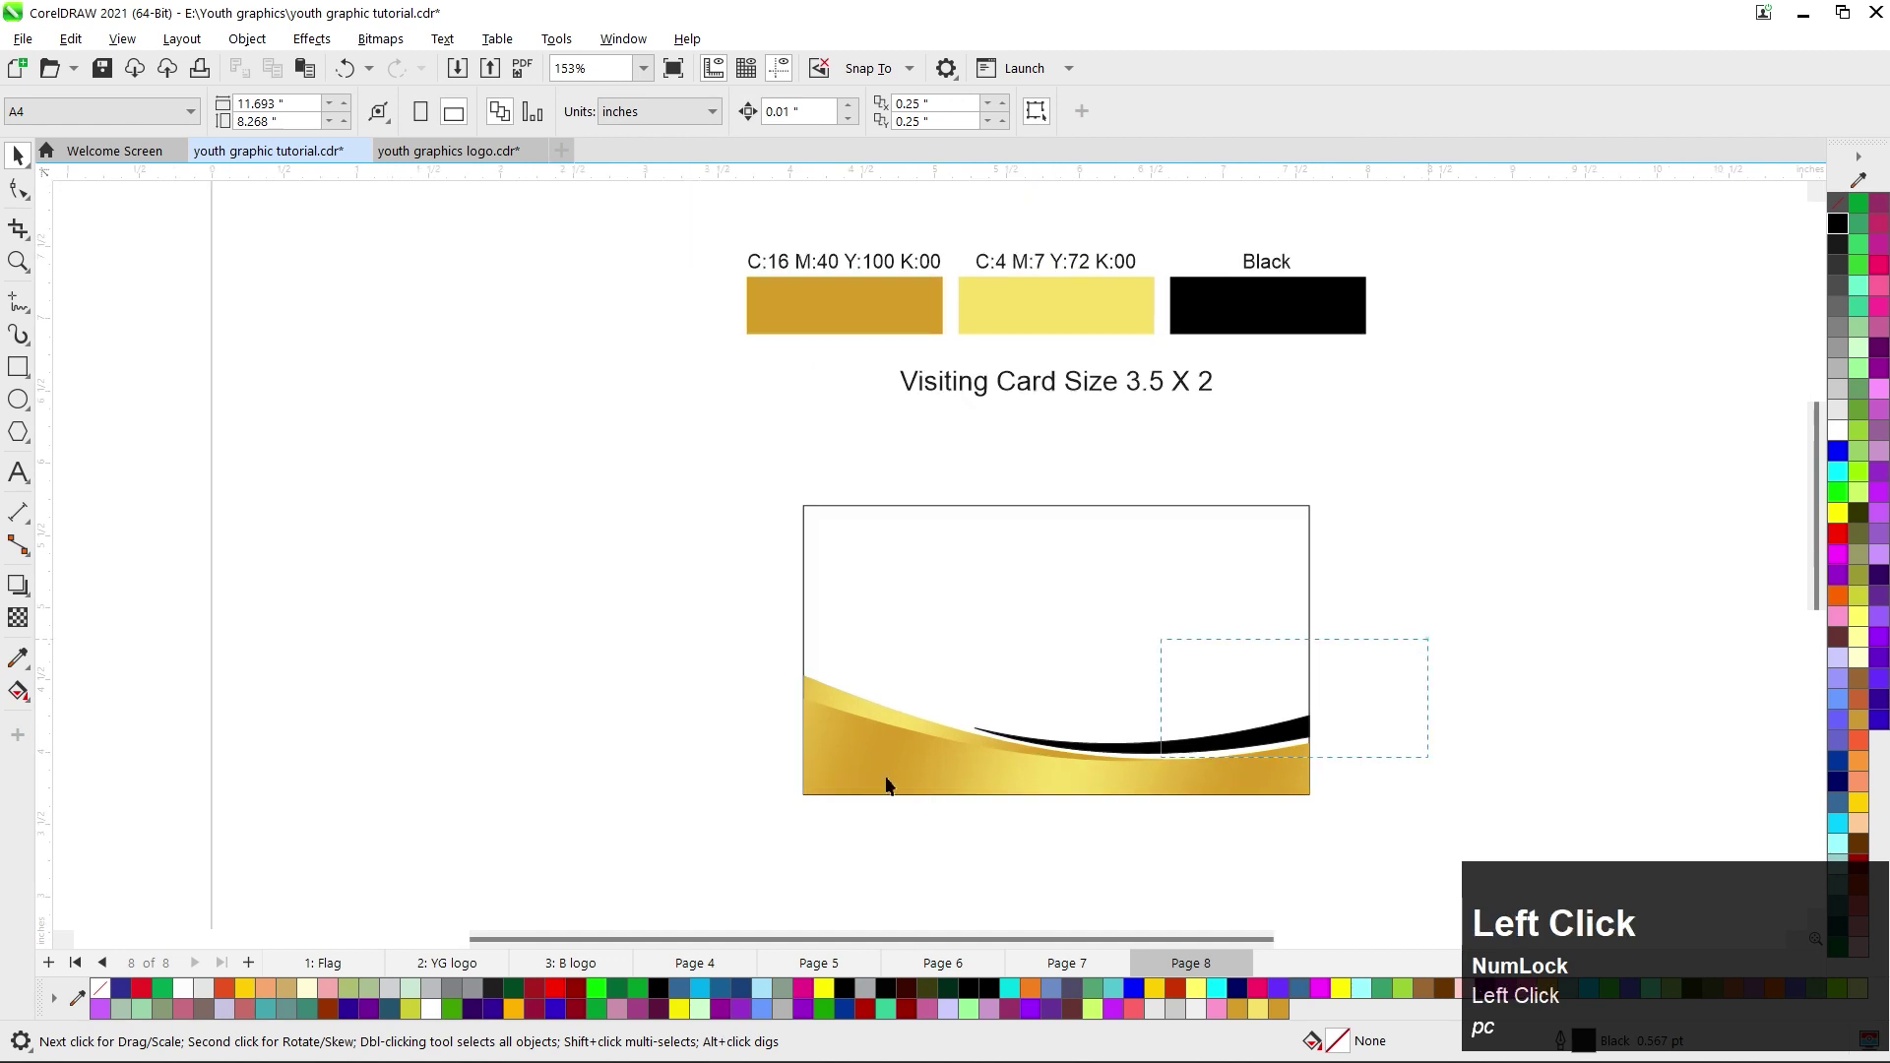
{"action": "left_click_drag", "start_coordinate": [1071, 768], "coordinate": [1029, 557]}
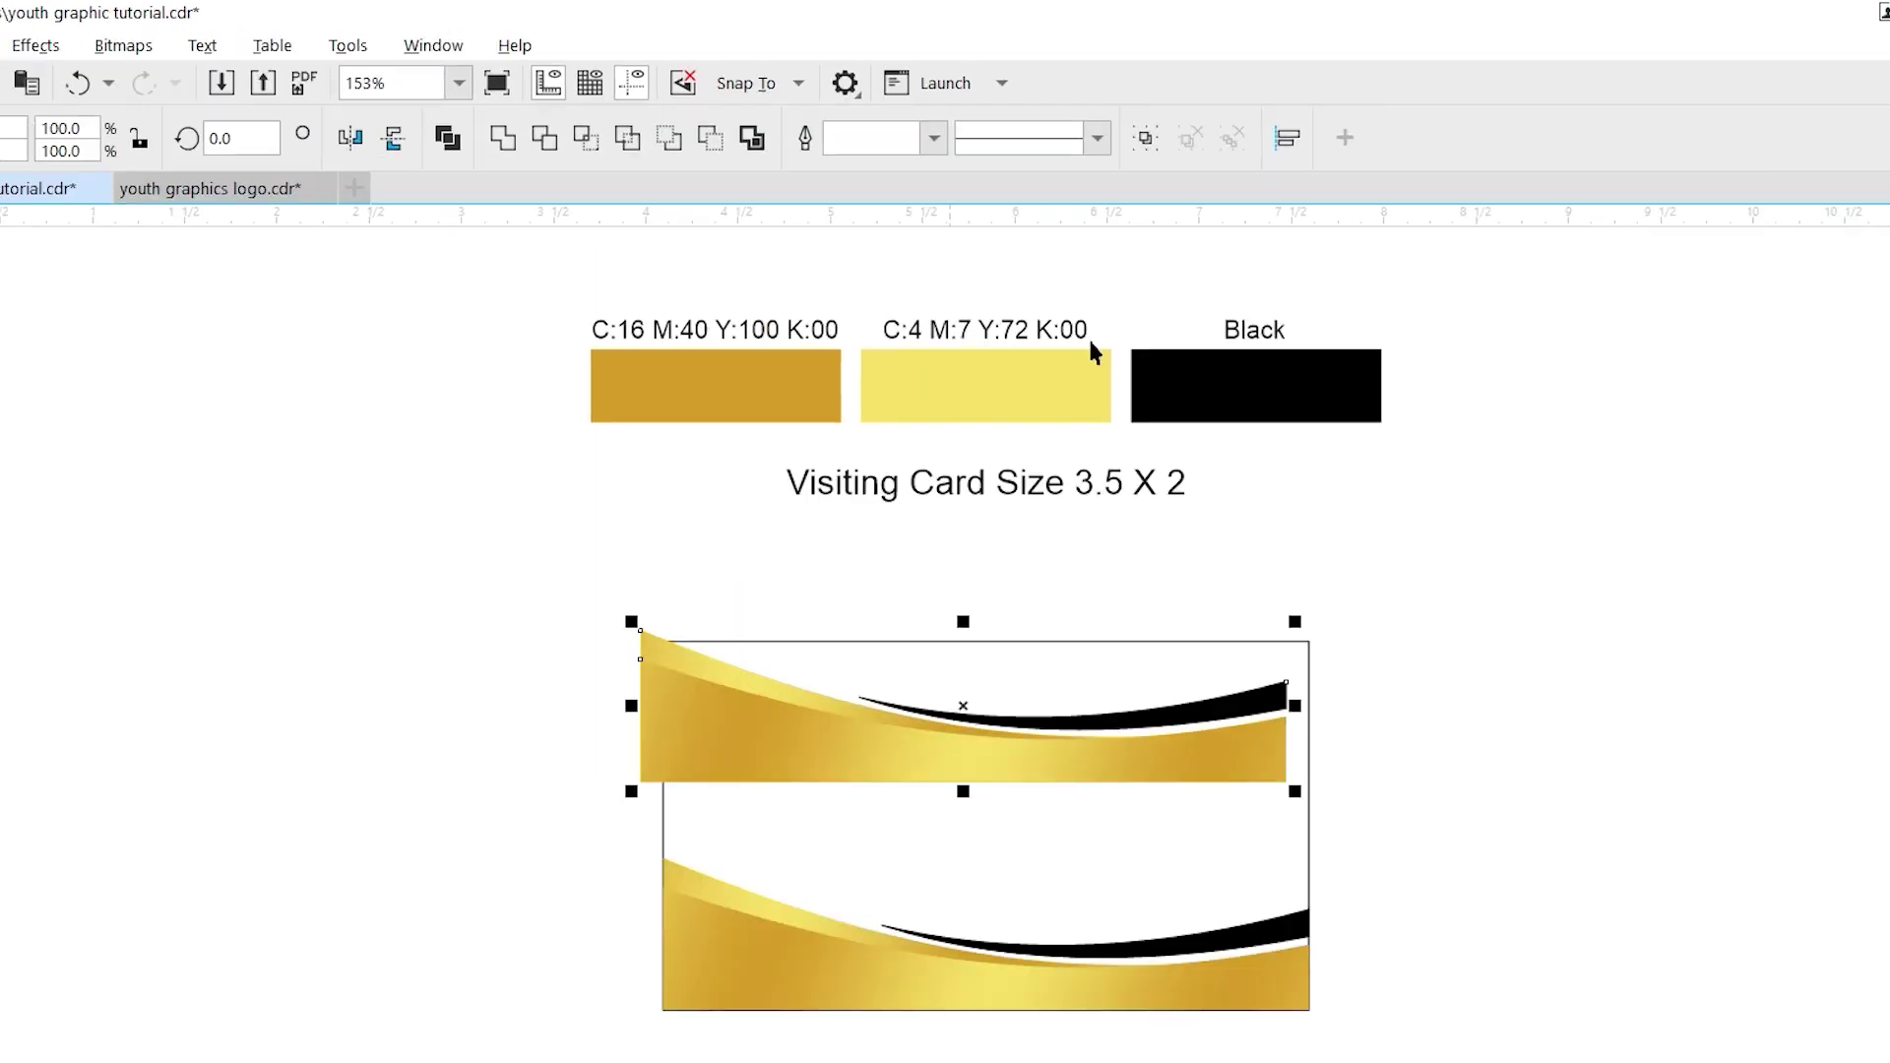
{"action": "left_click", "coordinate": [904, 317]}
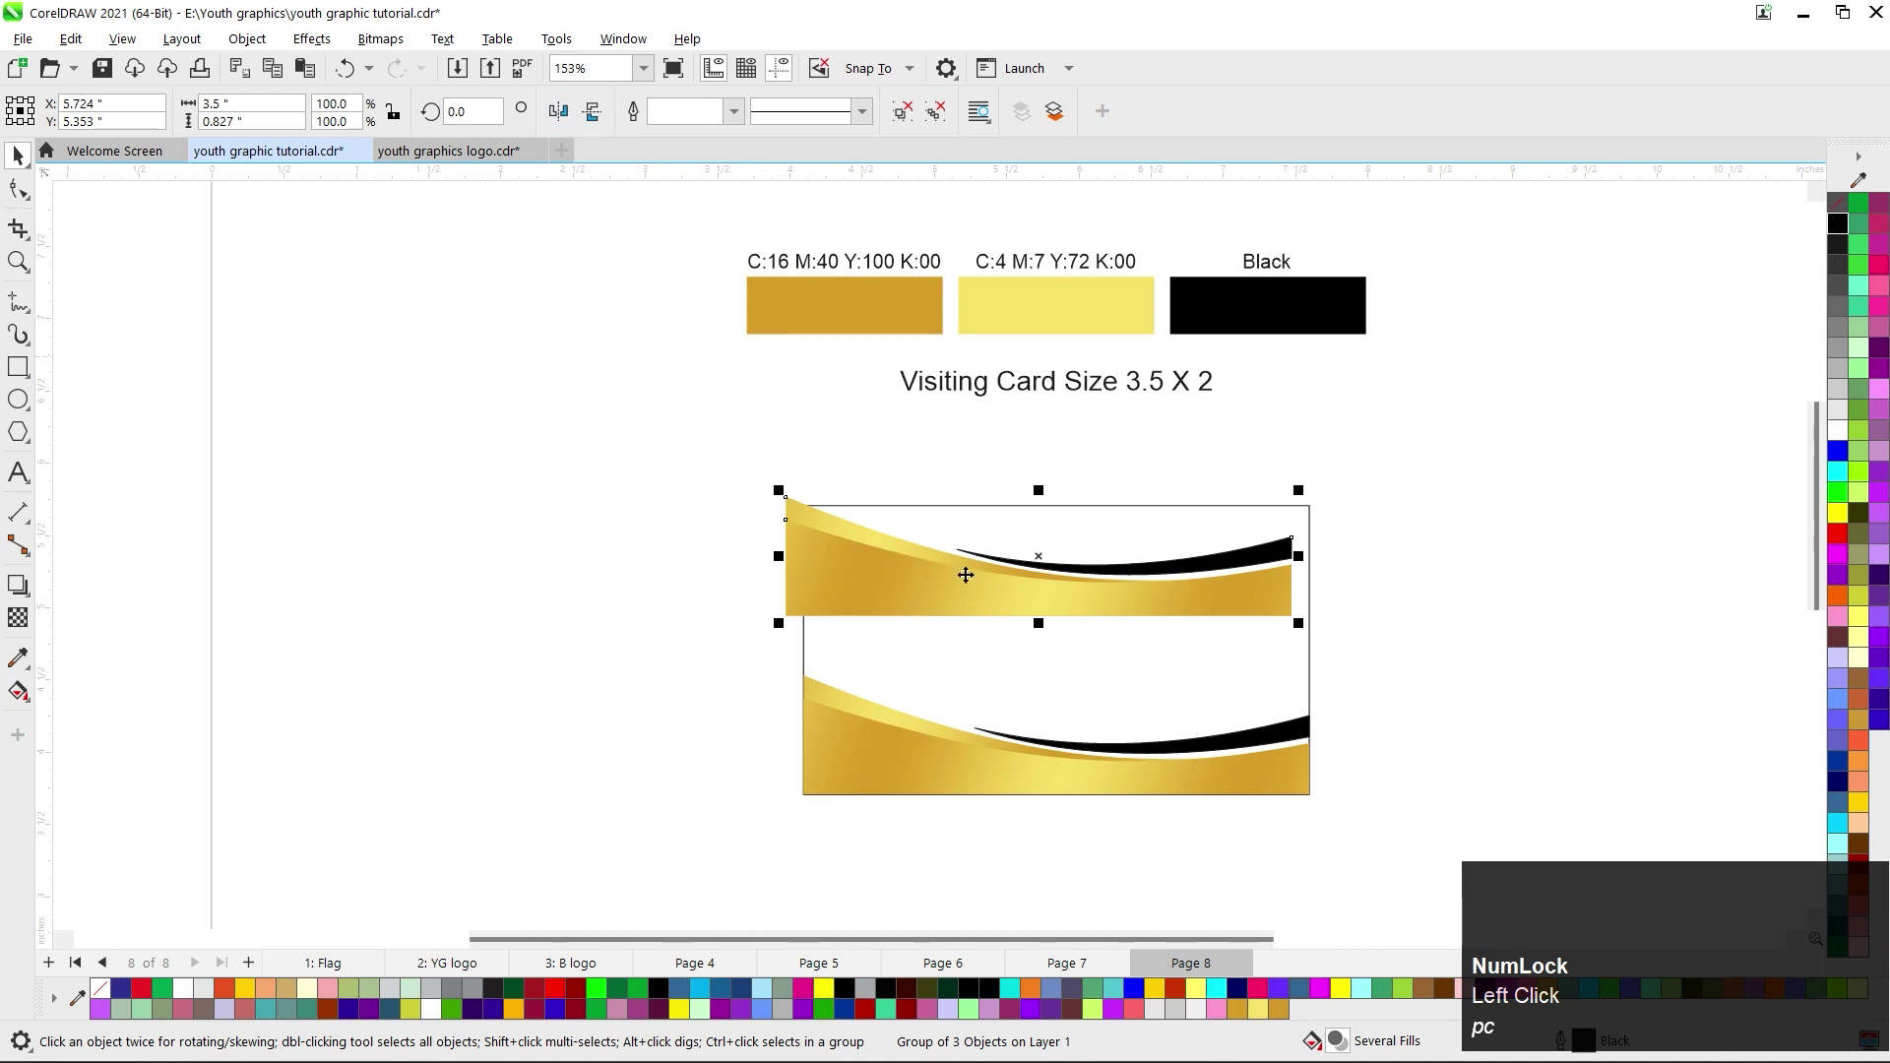
Centre the copied group horizontally on the card and align it with the card's top edge.
{"action": "left_click", "coordinate": [1034, 658], "text": "shift"}
{"action": "key", "text": "c"}
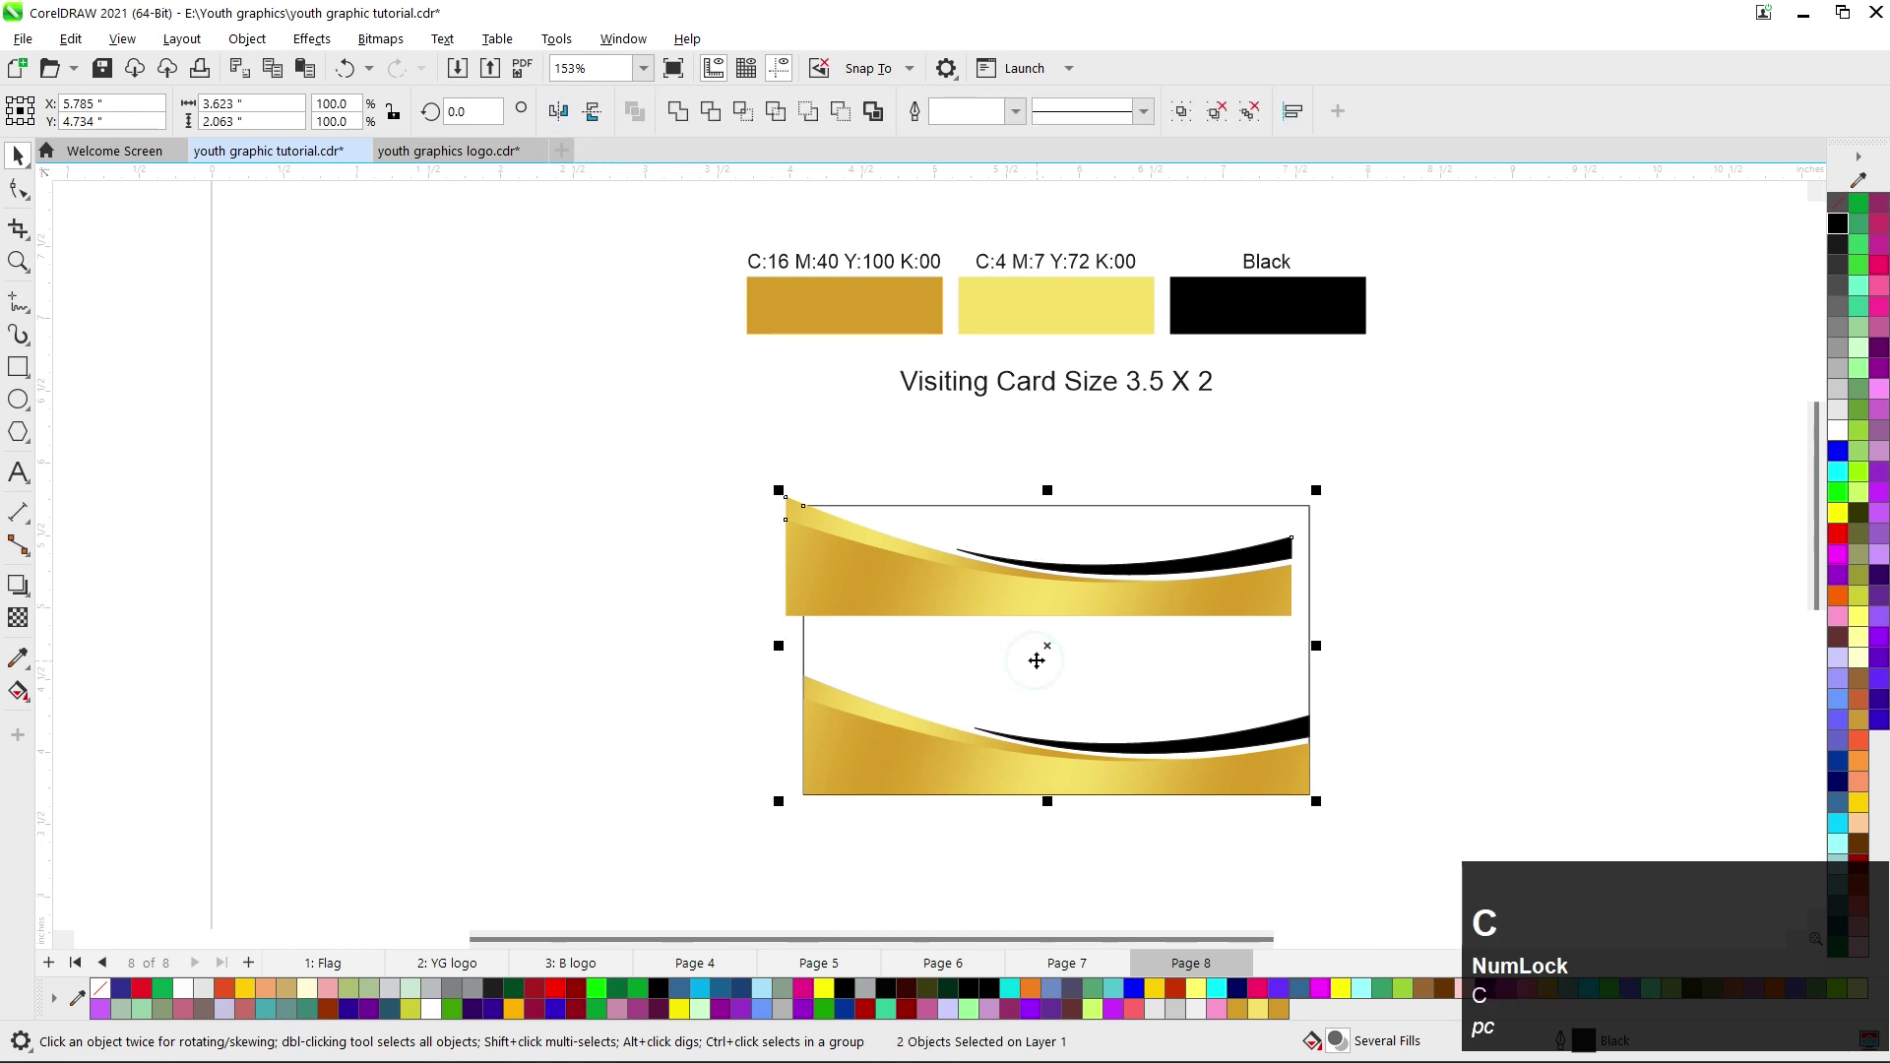
{"action": "key", "text": "t"}
Mirror the copied group vertically and horizontally, and reduce its height from the lower edge to make a slimmer top band.
{"action": "left_click", "coordinate": [833, 641]}
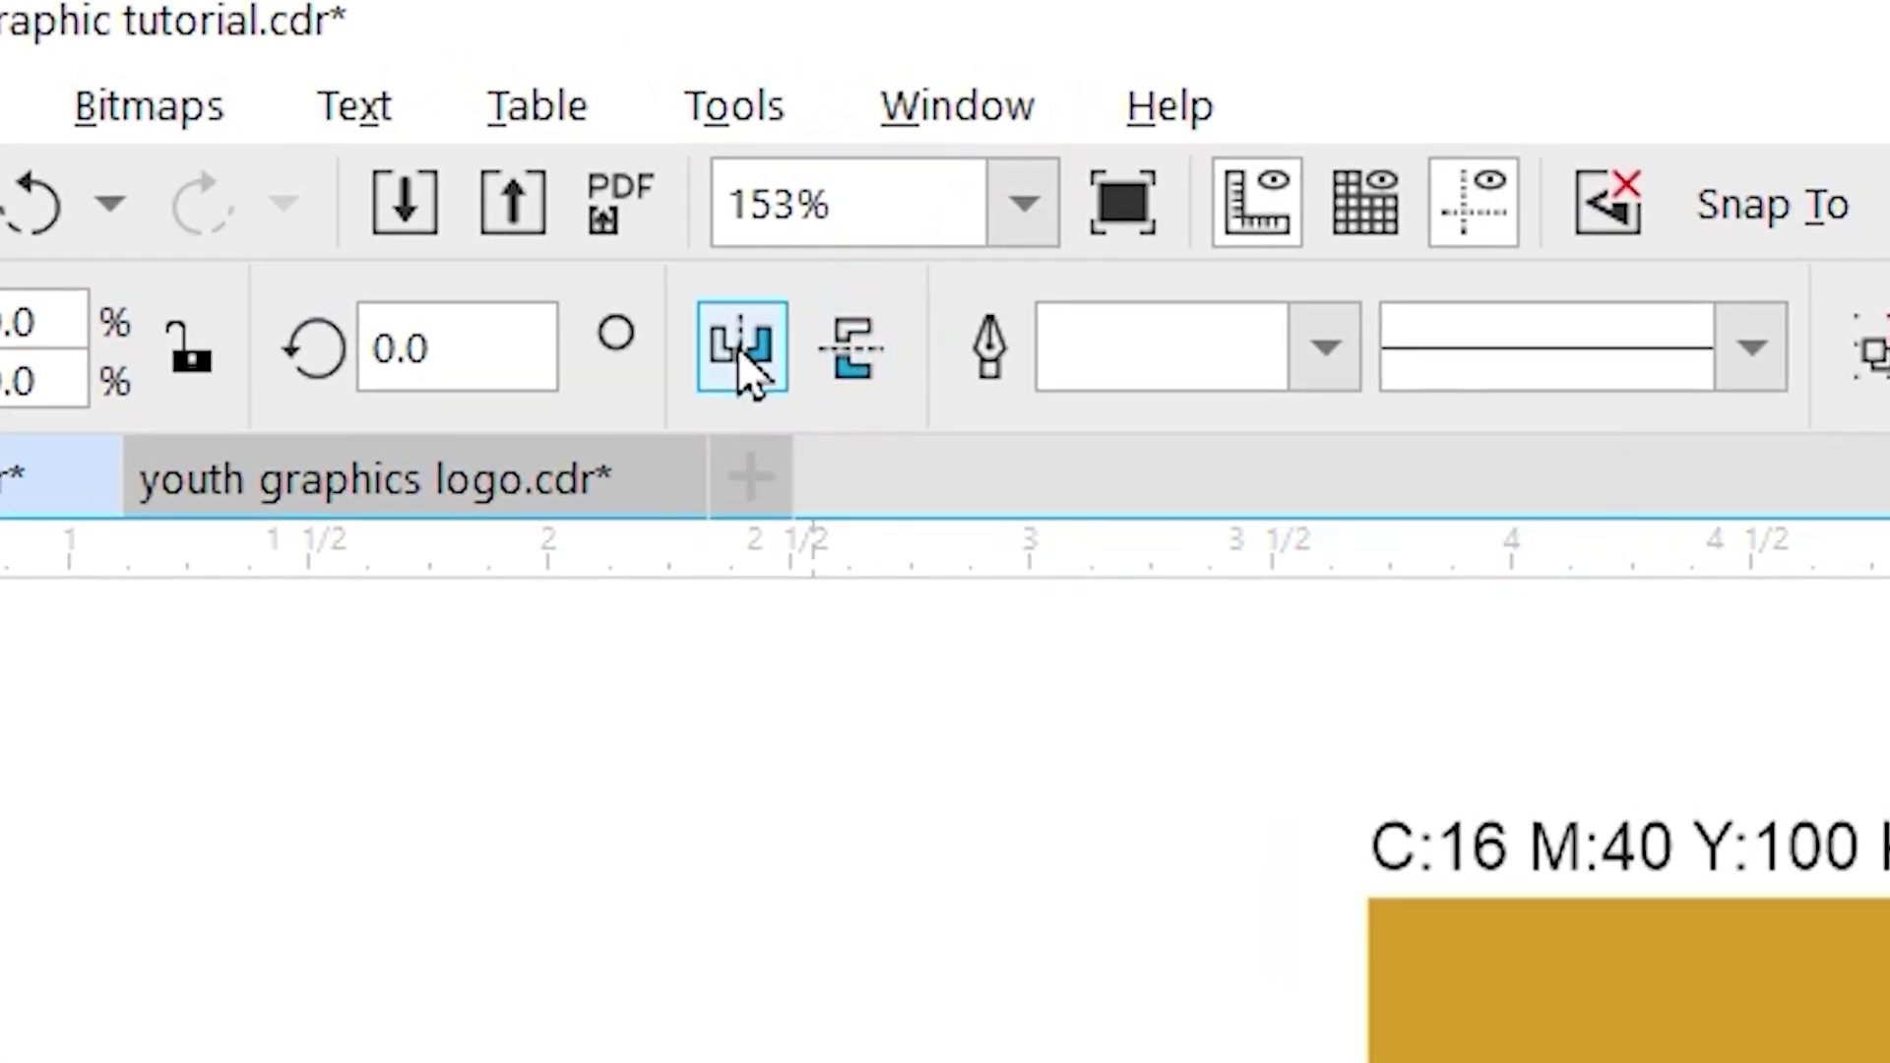
{"action": "left_click", "coordinate": [737, 346]}
{"action": "left_click_drag", "start_coordinate": [1055, 633], "coordinate": [1051, 578]}
{"action": "left_click", "coordinate": [1369, 650]}
Apply a linear gradient fill to the card rectangle, running left to right with a slight upward tilt.
{"action": "left_click", "coordinate": [1026, 616]}
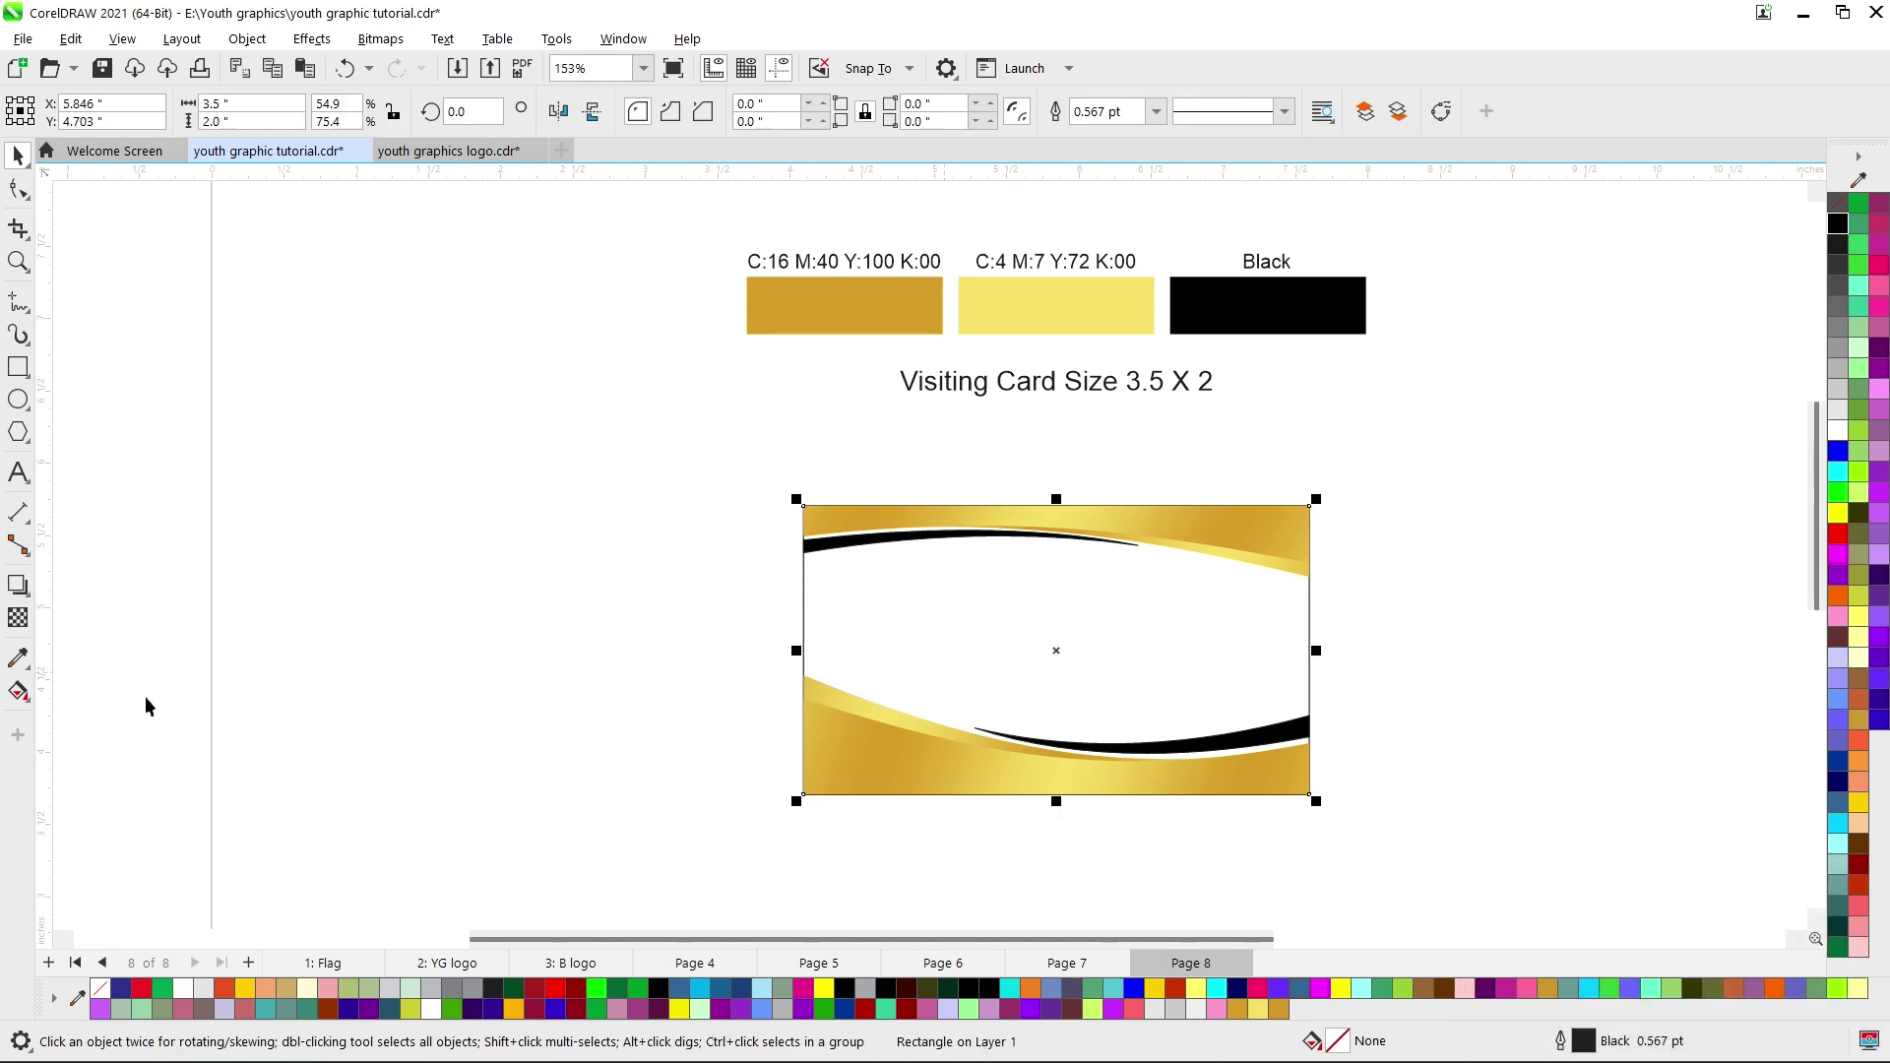
{"action": "left_click", "coordinate": [16, 692]}
{"action": "left_click_drag", "start_coordinate": [881, 641], "coordinate": [1181, 612]}
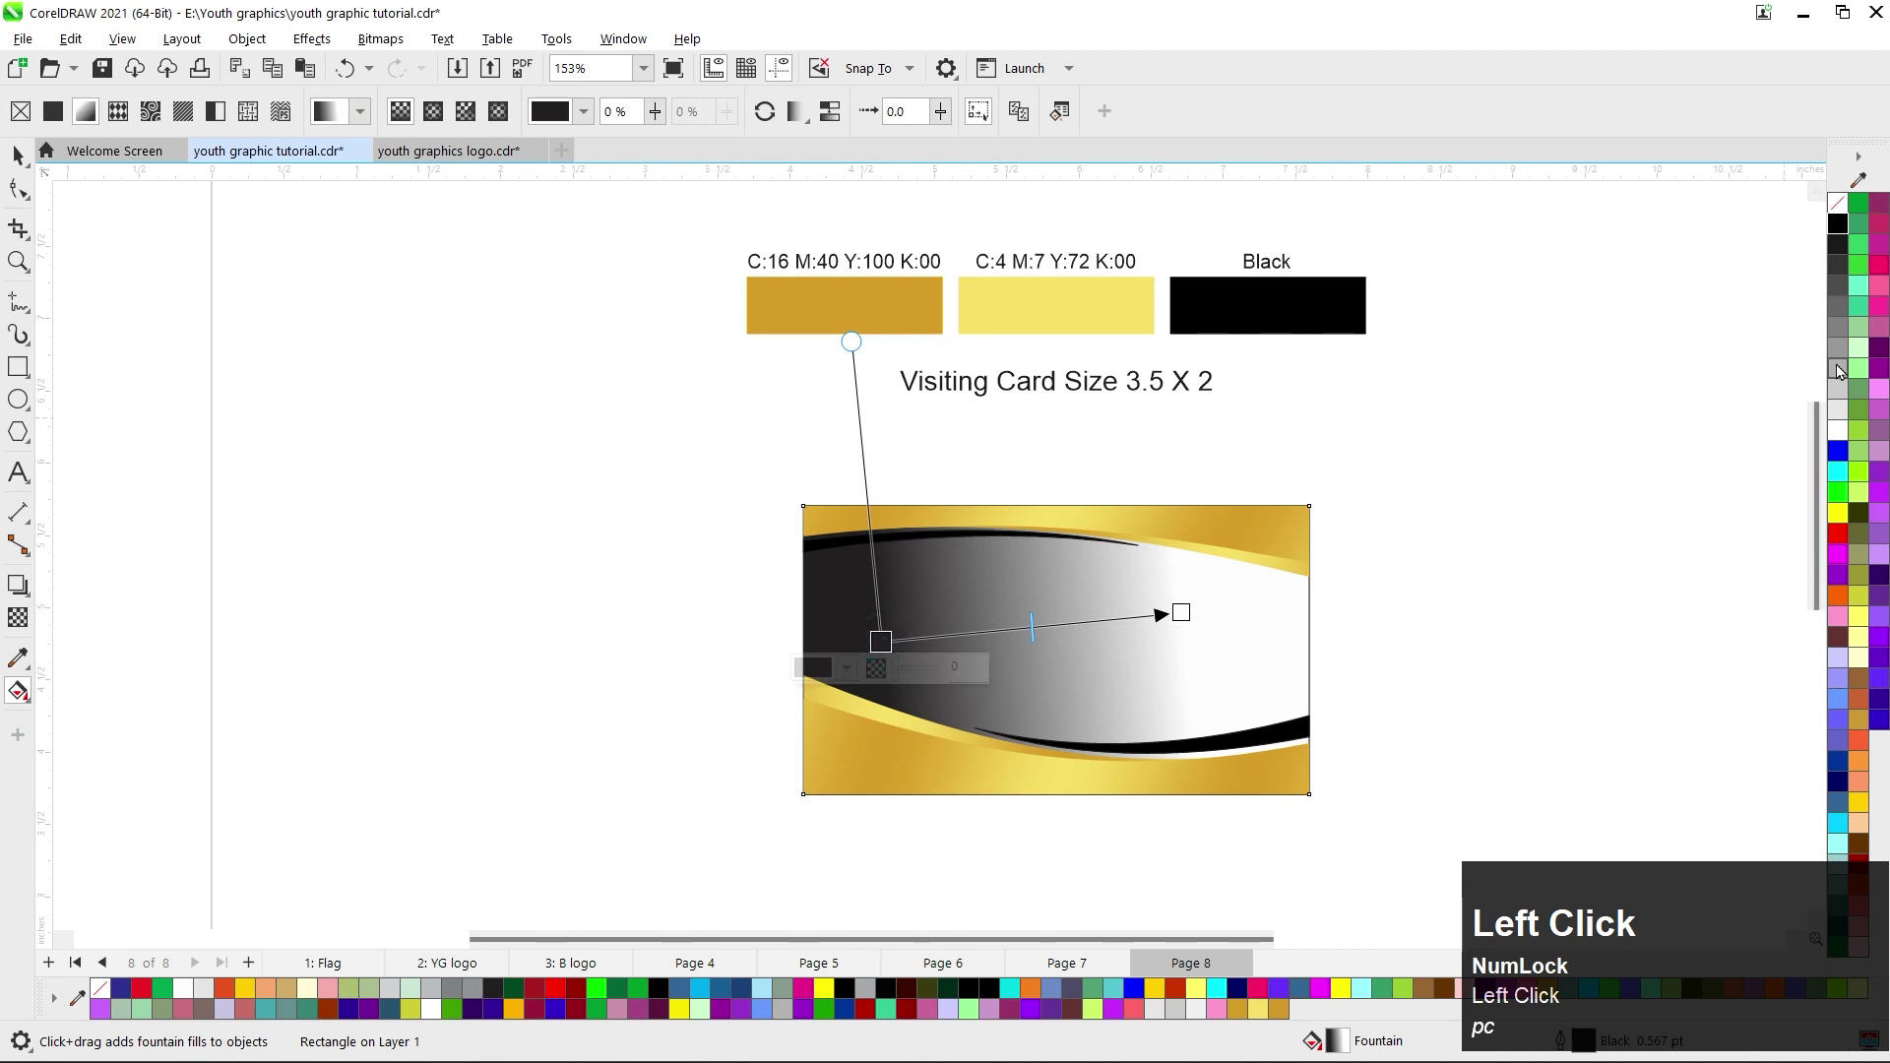
Set both ends of the card's background gradient to light grey and add a white colour stop near its middle.
{"action": "left_click", "coordinate": [1838, 369]}
{"action": "left_click", "coordinate": [1182, 614]}
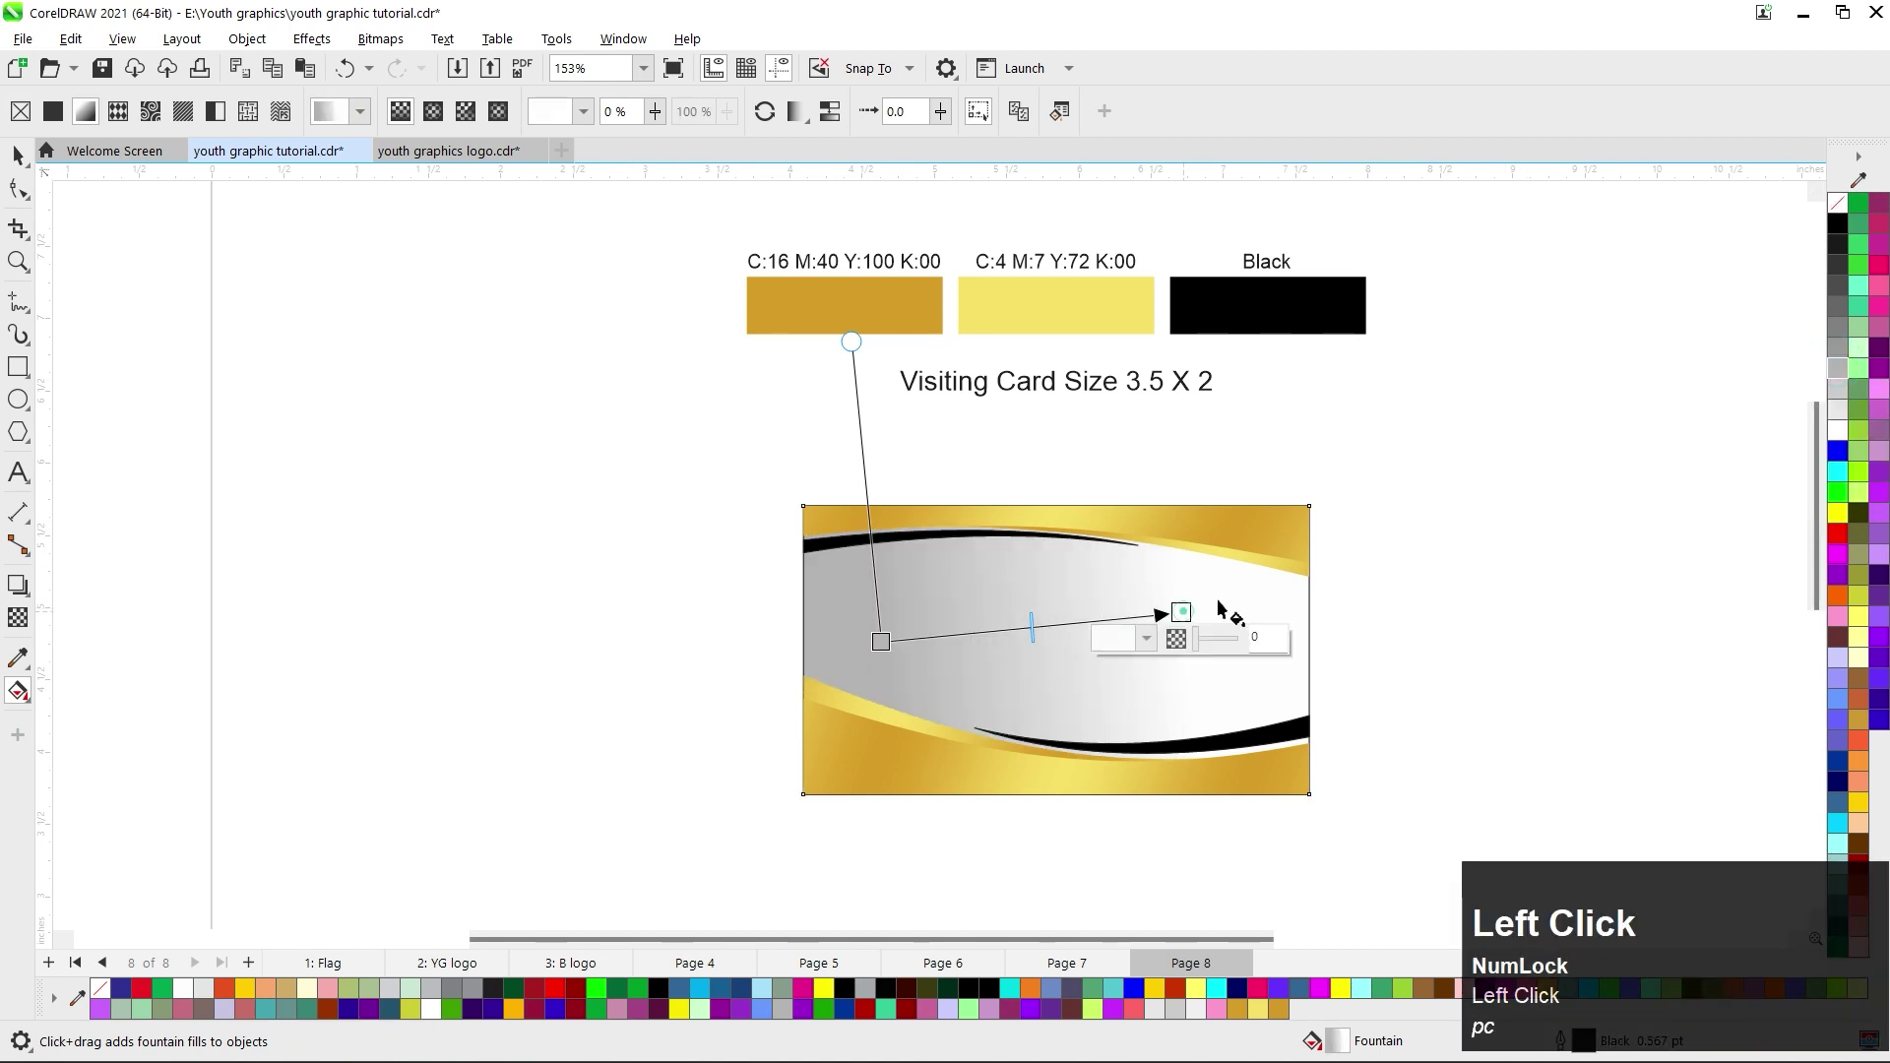
{"action": "left_click", "coordinate": [1839, 369]}
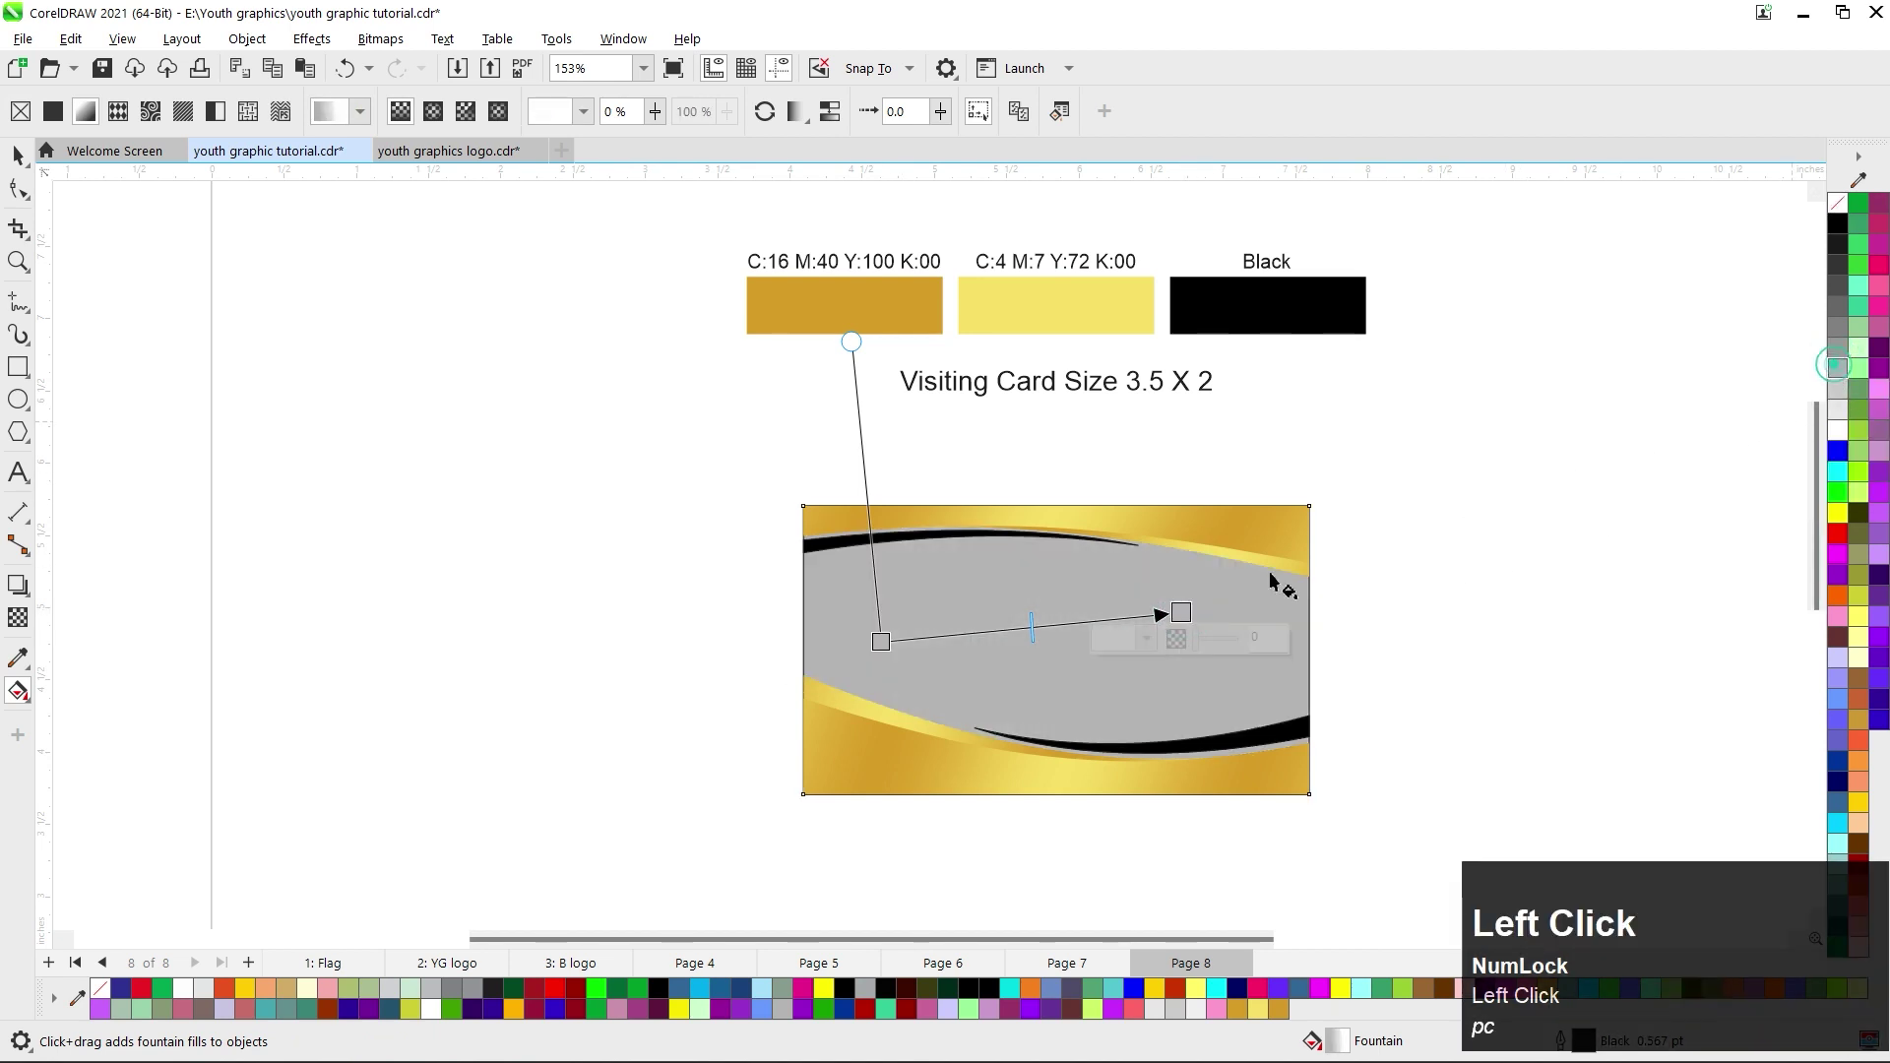
{"action": "double_click", "coordinate": [1041, 626]}
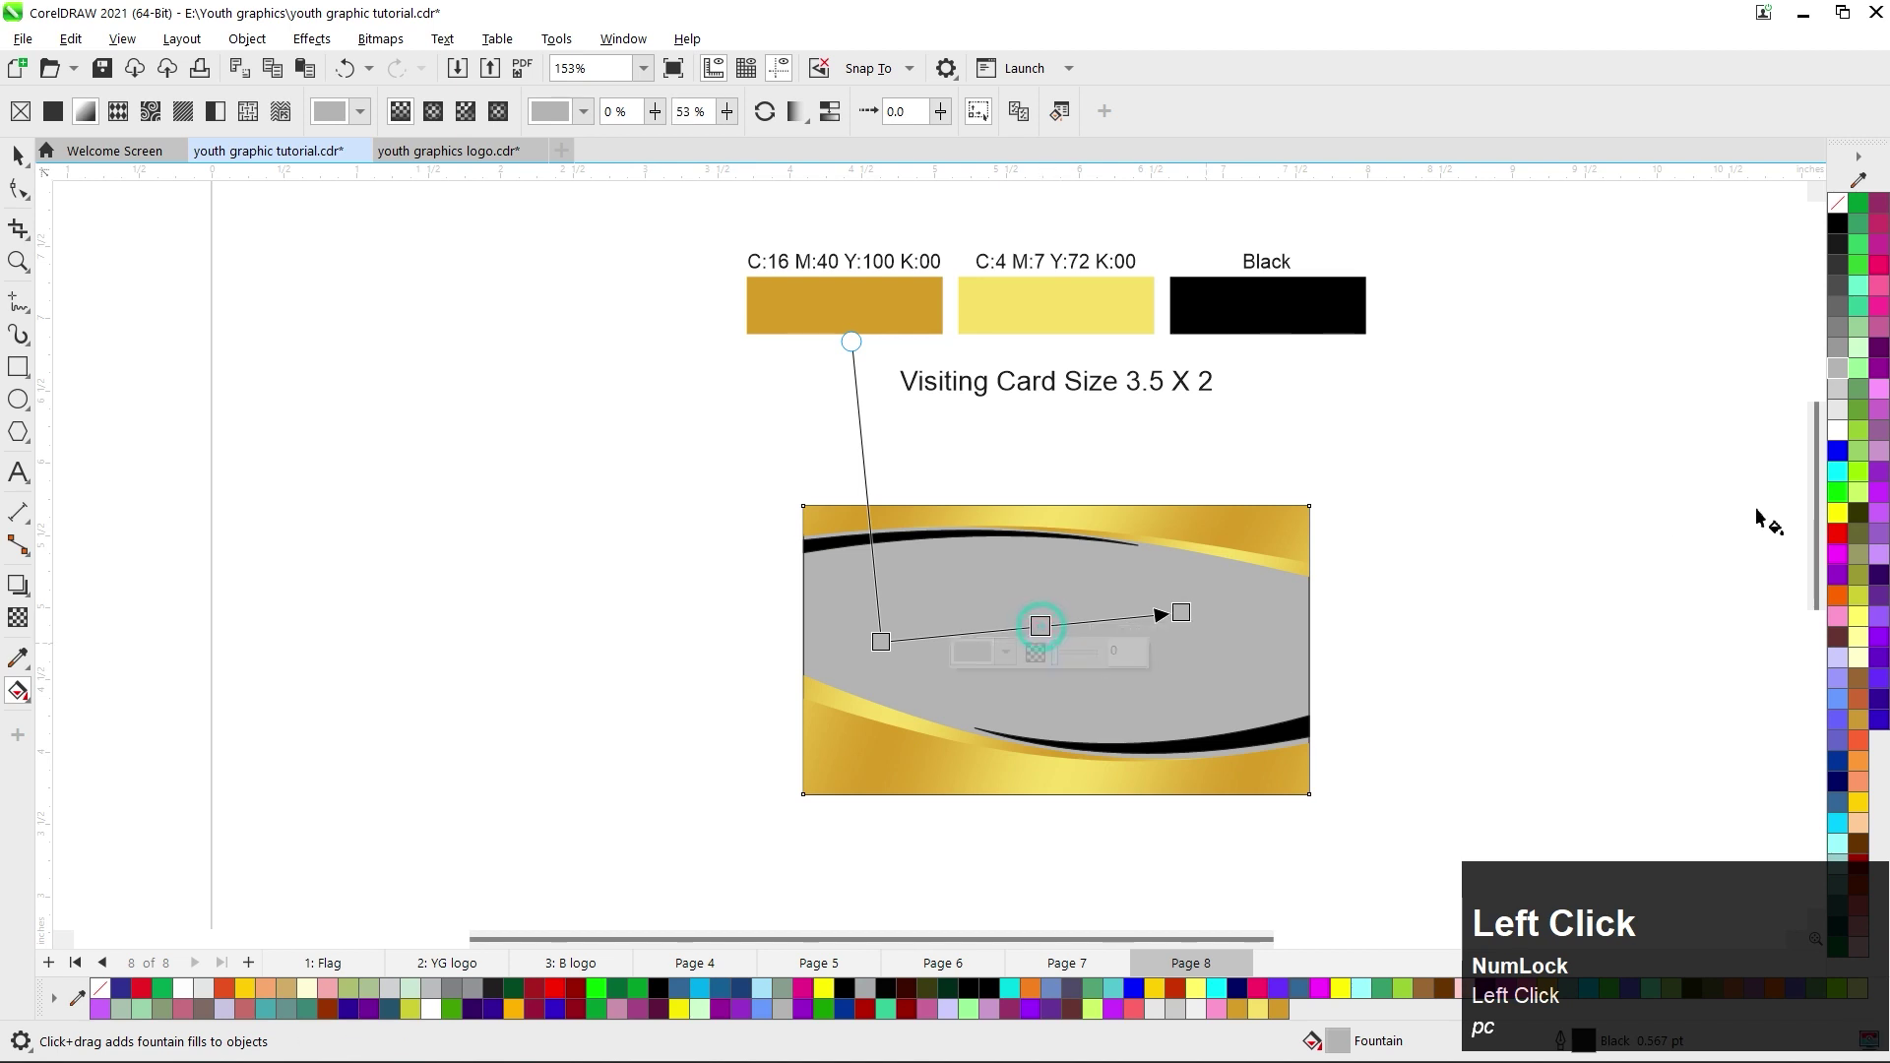
{"action": "left_click", "coordinate": [1838, 433]}
Stretch the background gradient diagonally from the card's lower-left corner to its upper-right corner.
{"action": "left_click_drag", "start_coordinate": [1181, 613], "coordinate": [1287, 591]}
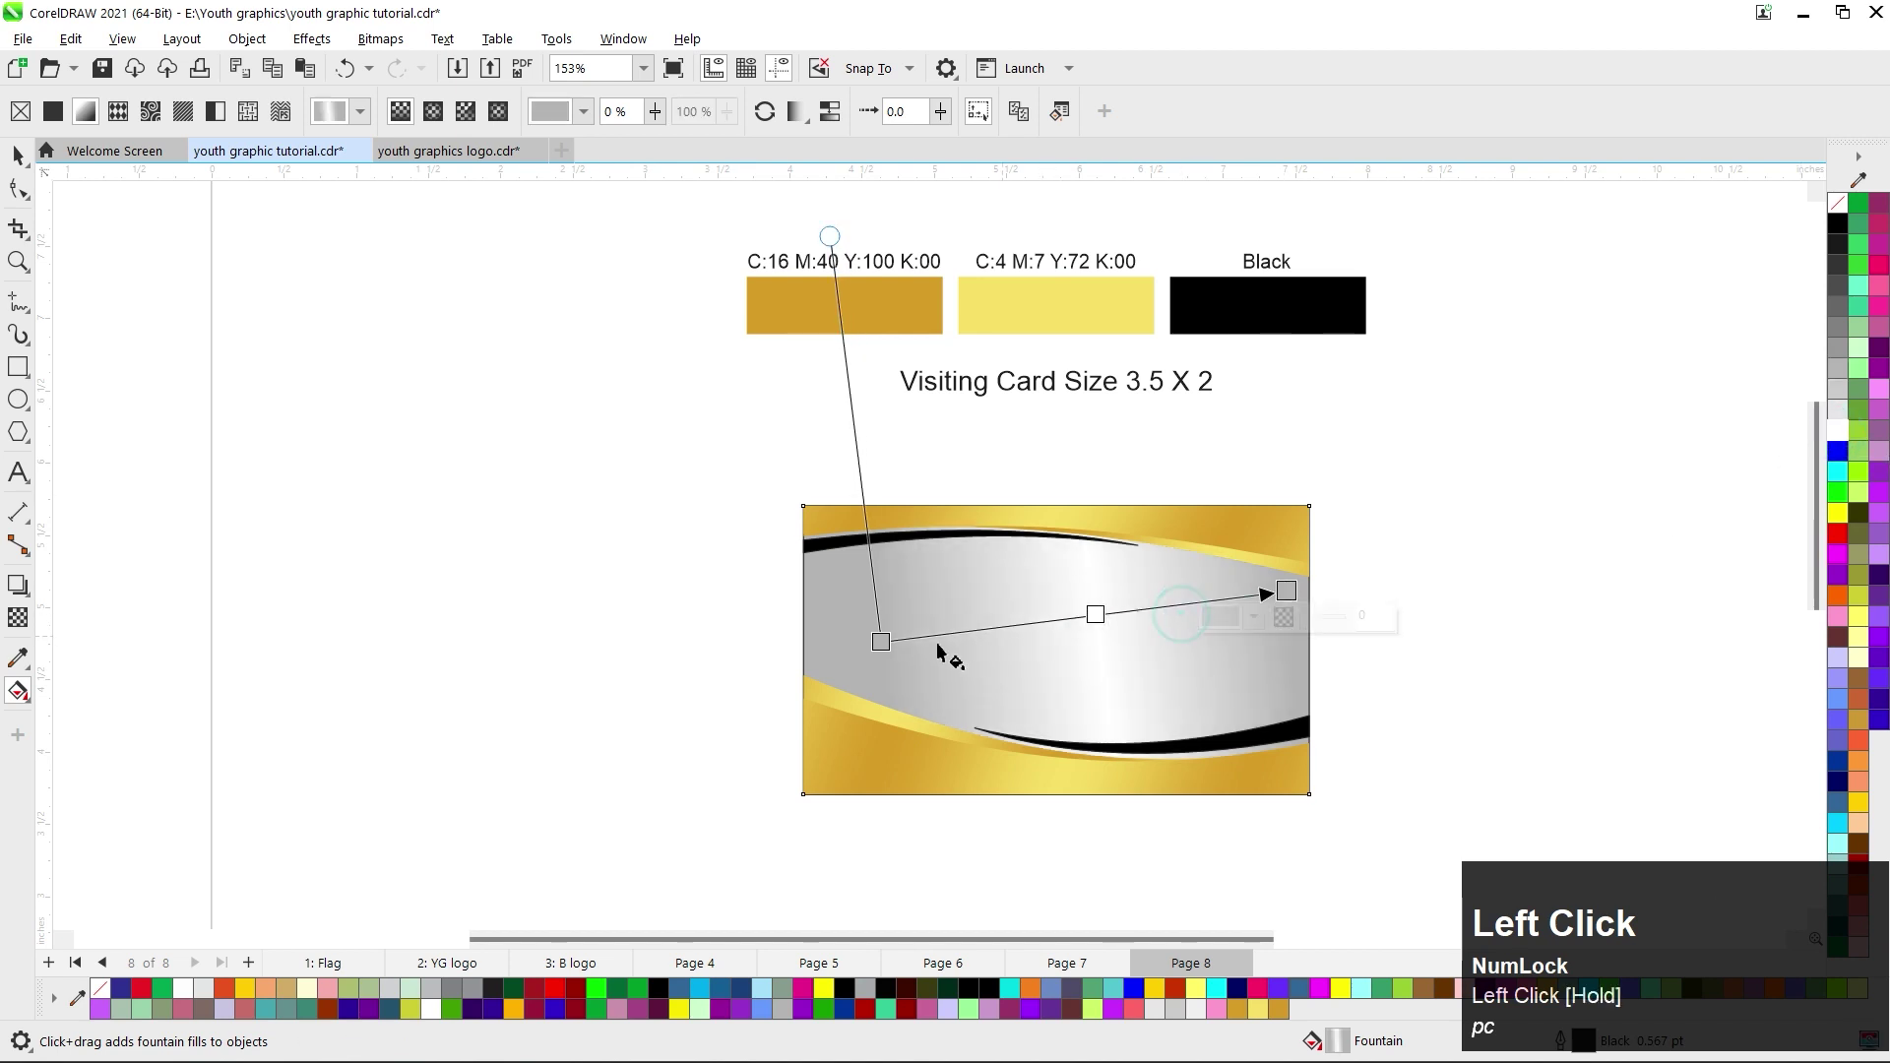
{"action": "left_click_drag", "start_coordinate": [869, 657], "coordinate": [820, 715]}
{"action": "left_click_drag", "start_coordinate": [1287, 589], "coordinate": [1291, 572]}
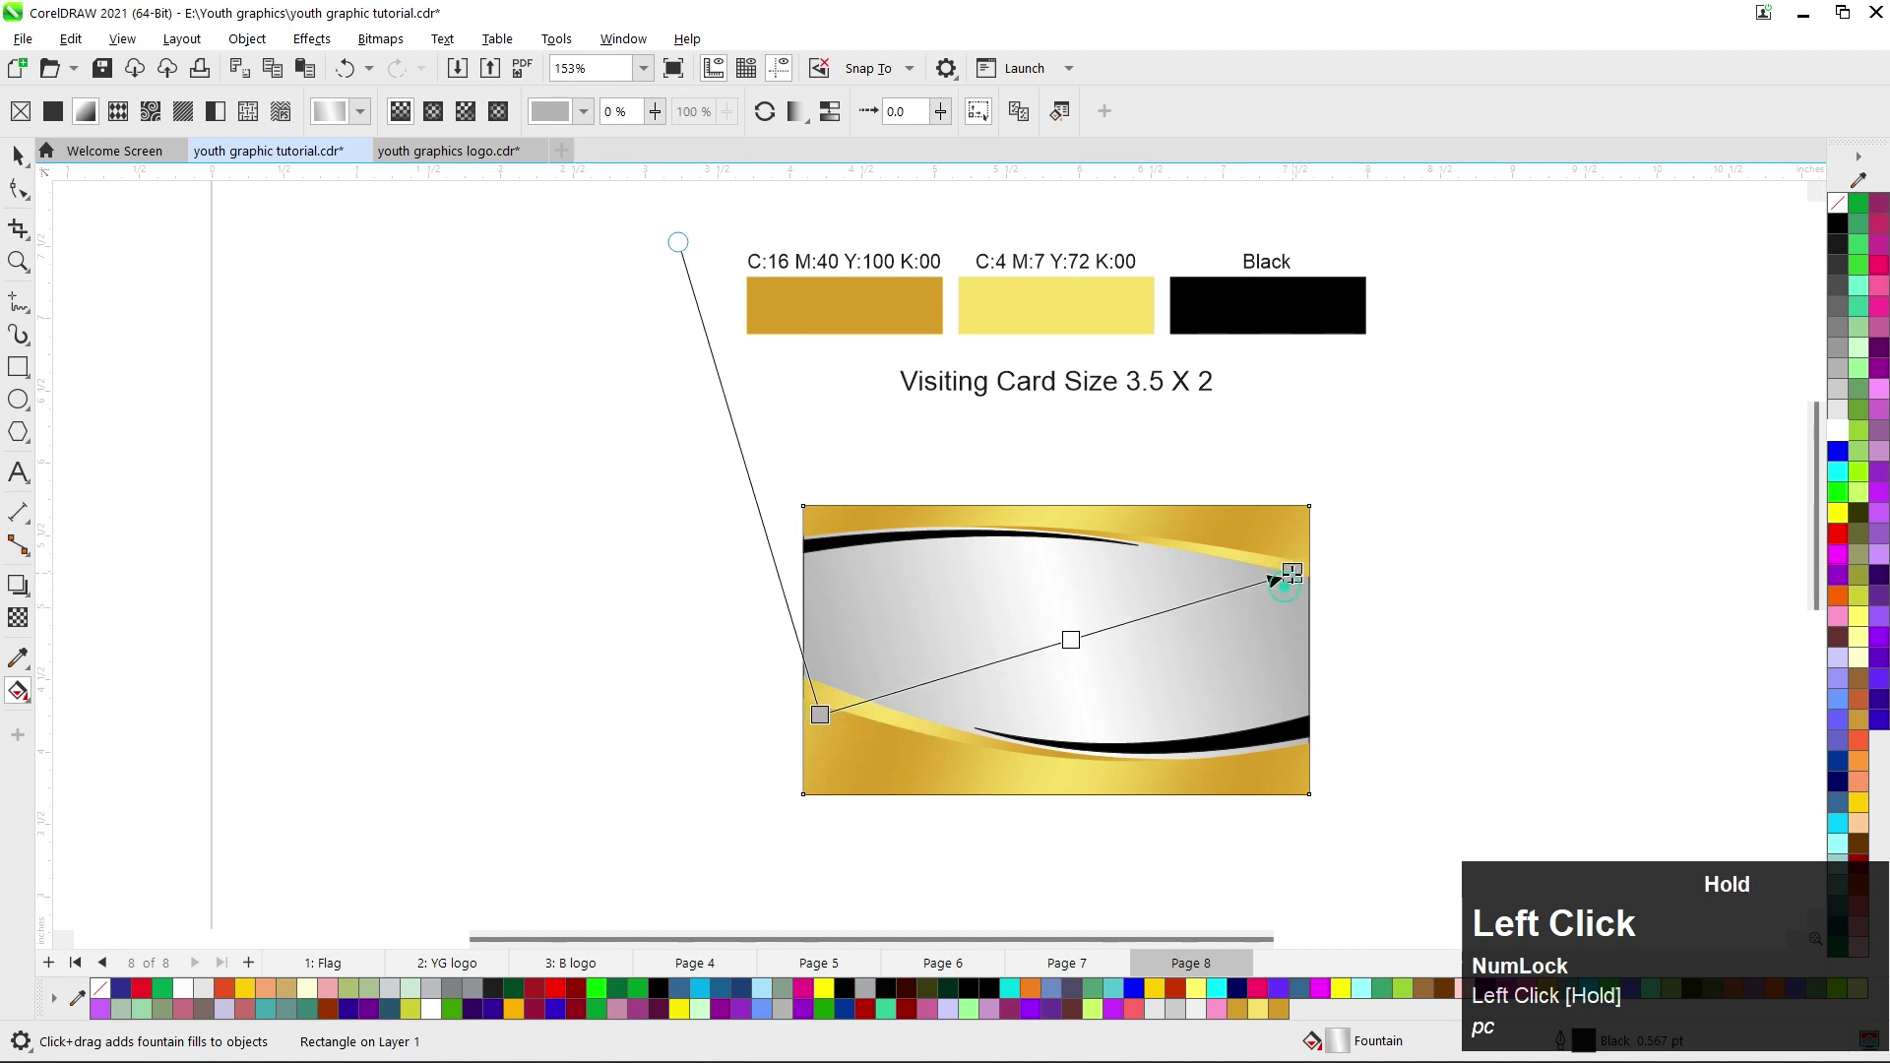
{"action": "left_click_drag", "start_coordinate": [814, 717], "coordinate": [803, 745]}
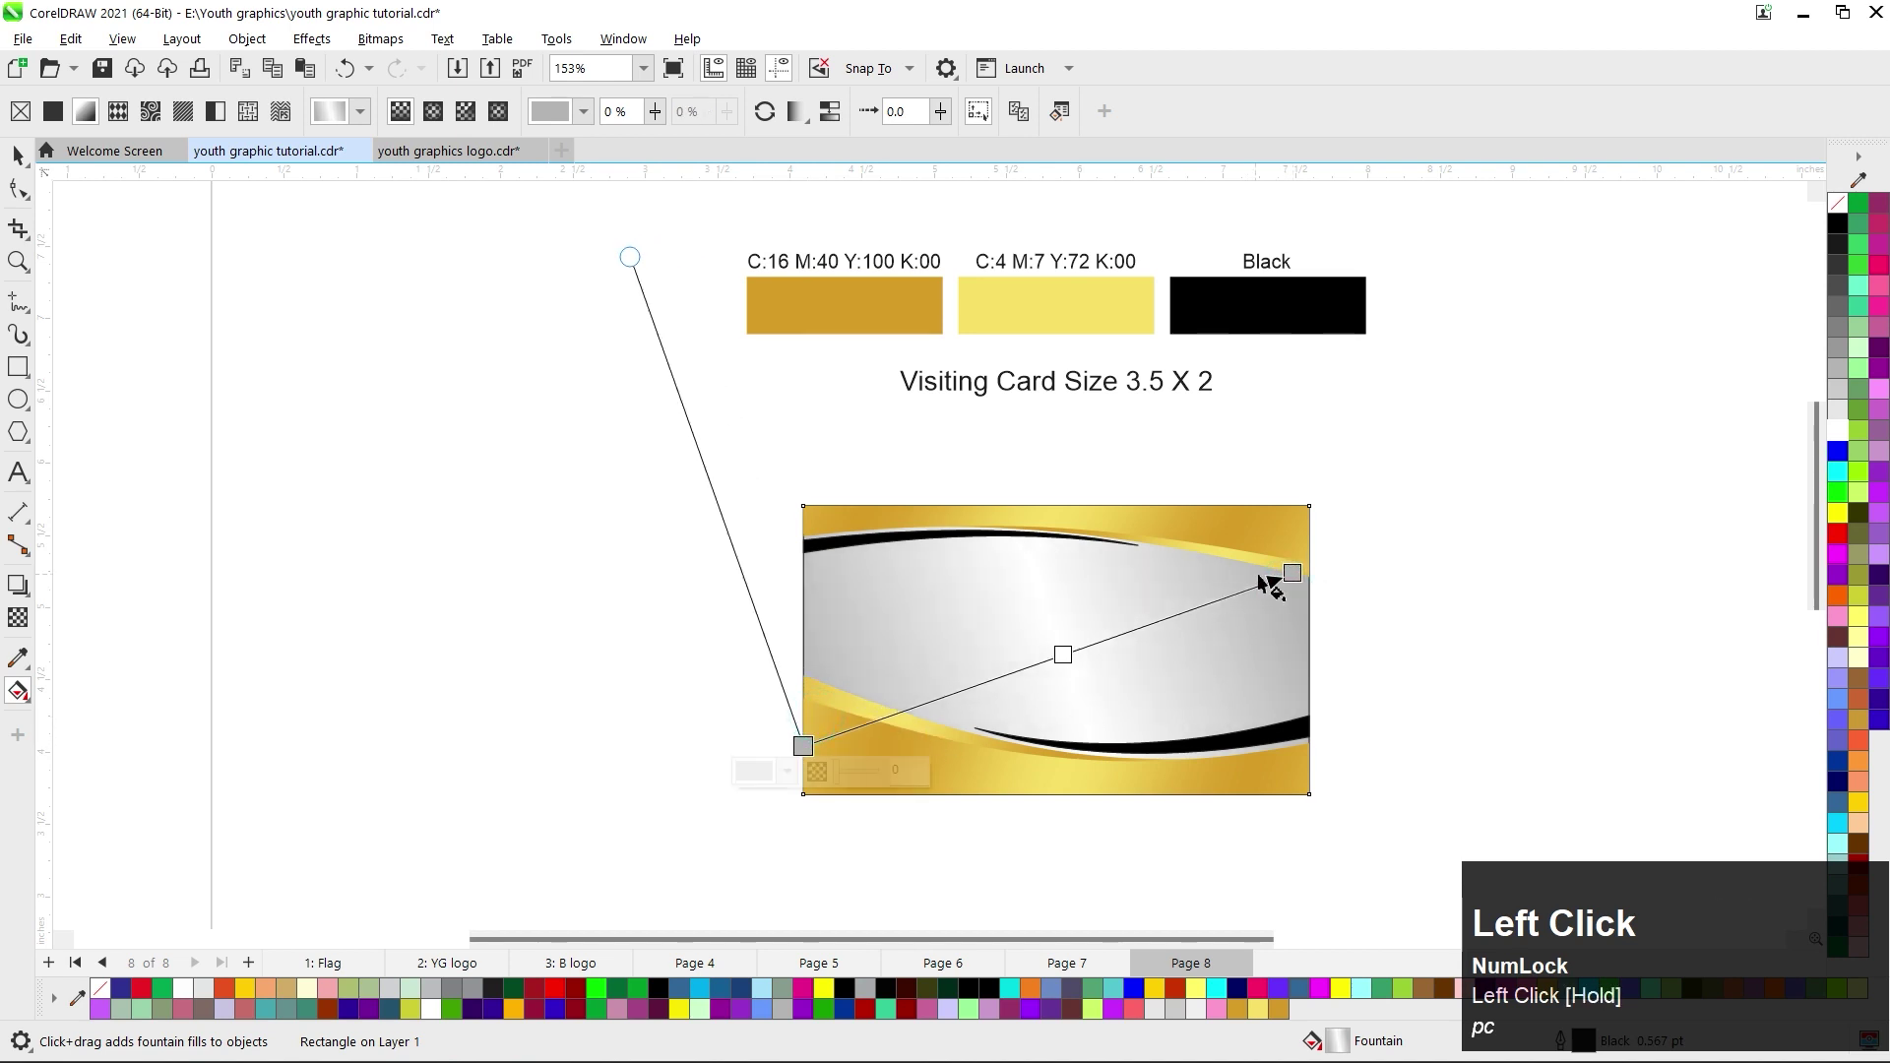
{"action": "left_click_drag", "start_coordinate": [1291, 572], "coordinate": [1308, 512]}
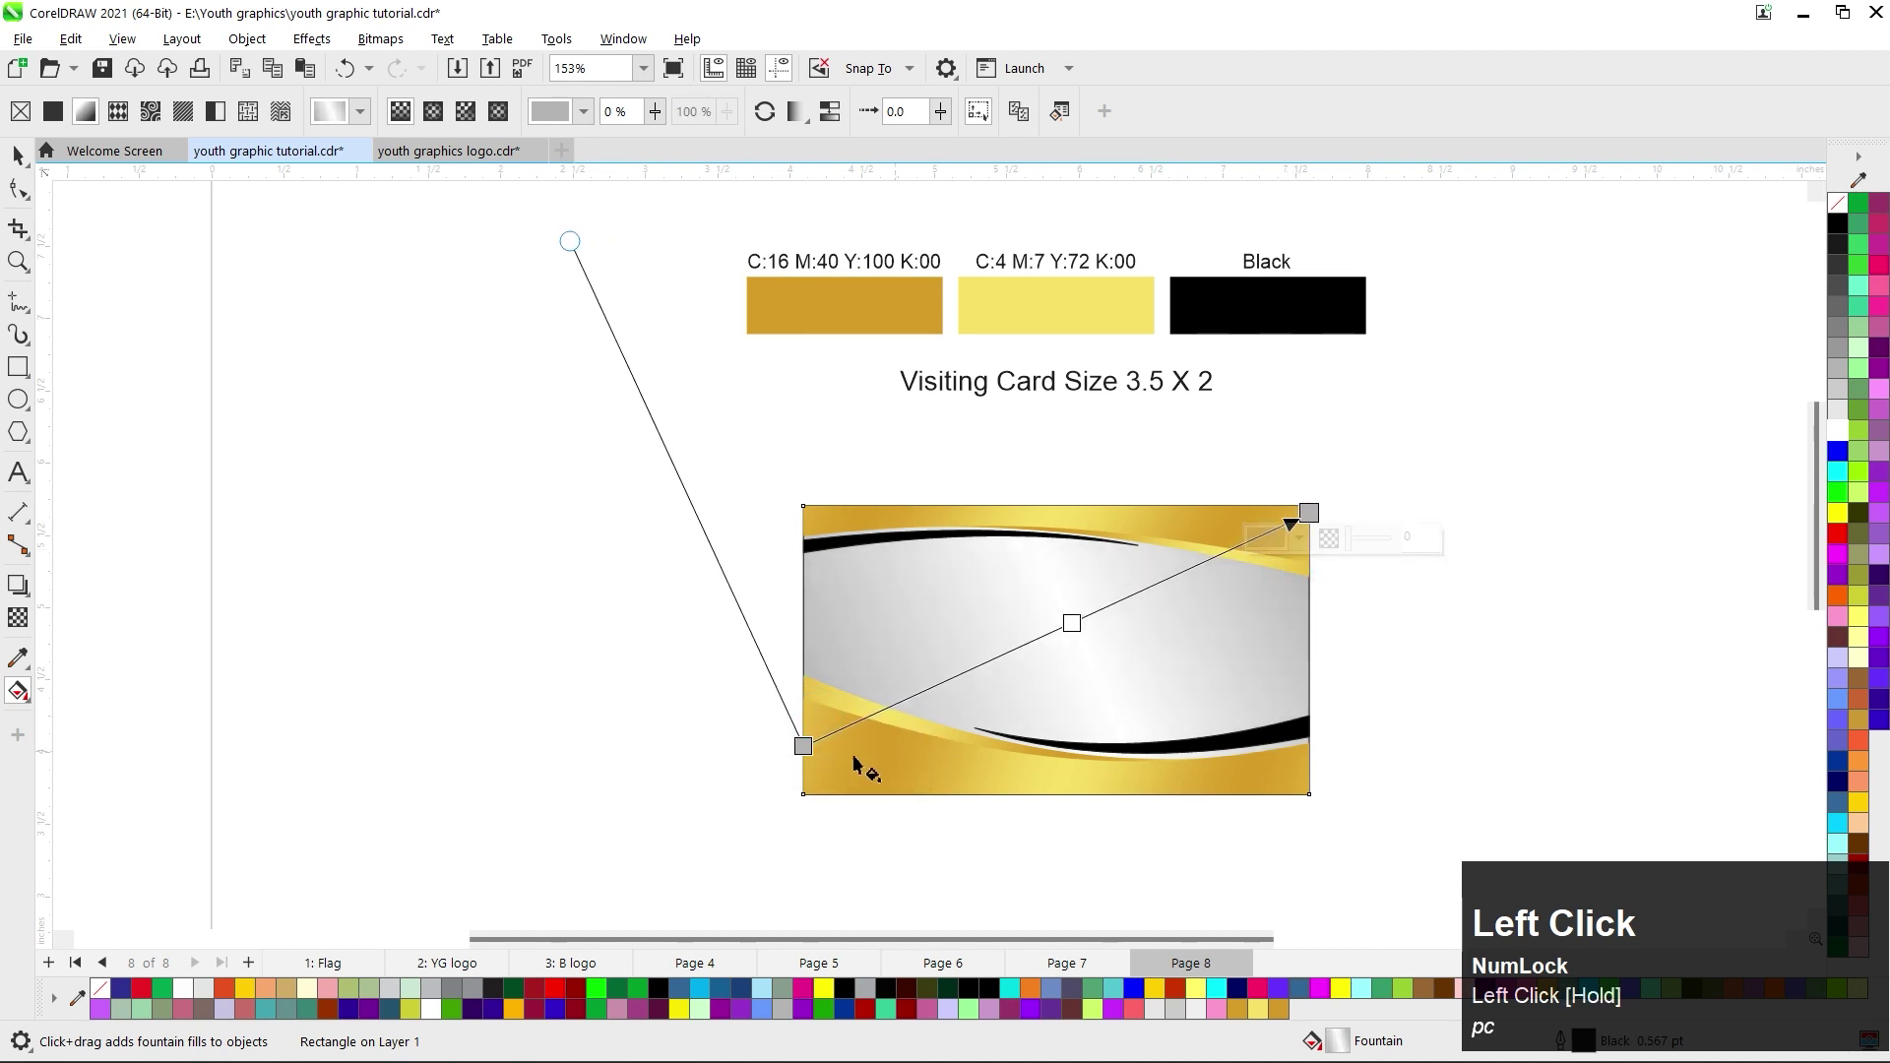
{"action": "left_click_drag", "start_coordinate": [800, 750], "coordinate": [805, 793]}
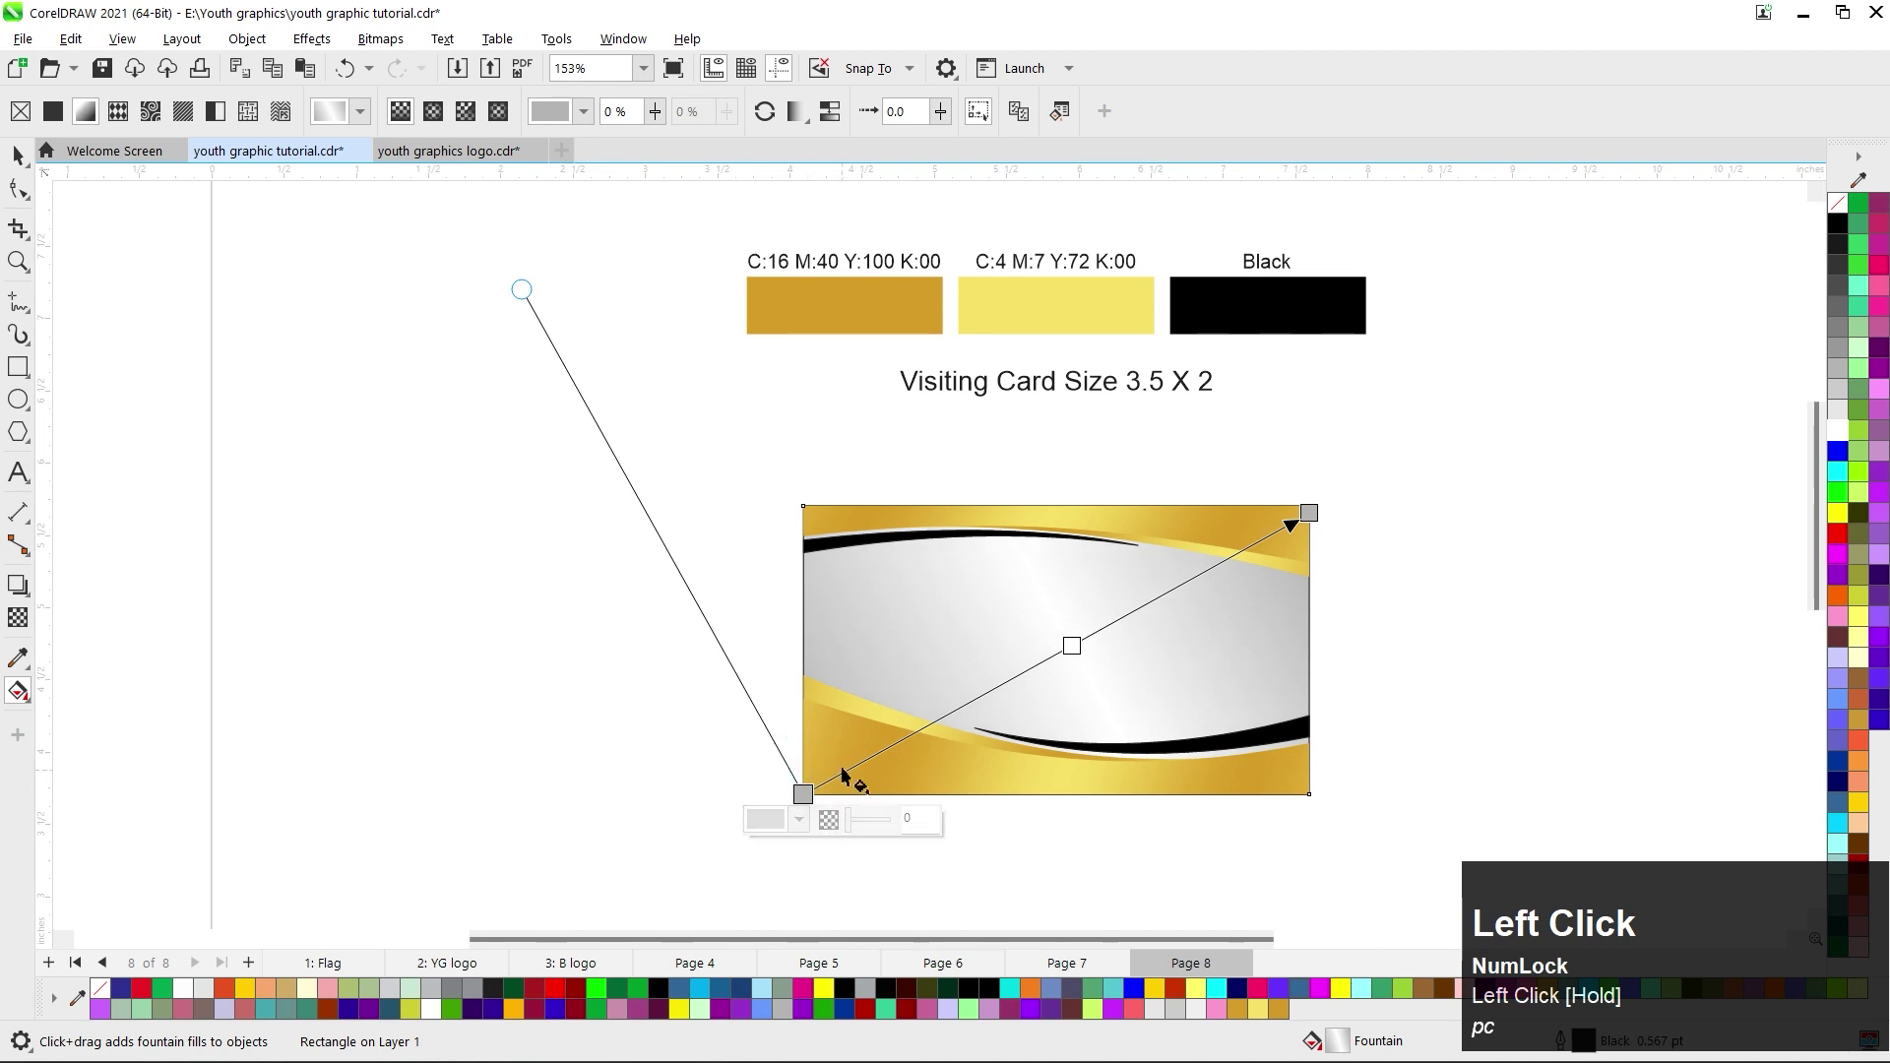
Copy the YG logo and social media icons from youth graphics logo.cdr into the card document and place them beside the card's left edge.
{"action": "left_click", "coordinate": [17, 154]}
{"action": "left_click", "coordinate": [455, 151]}
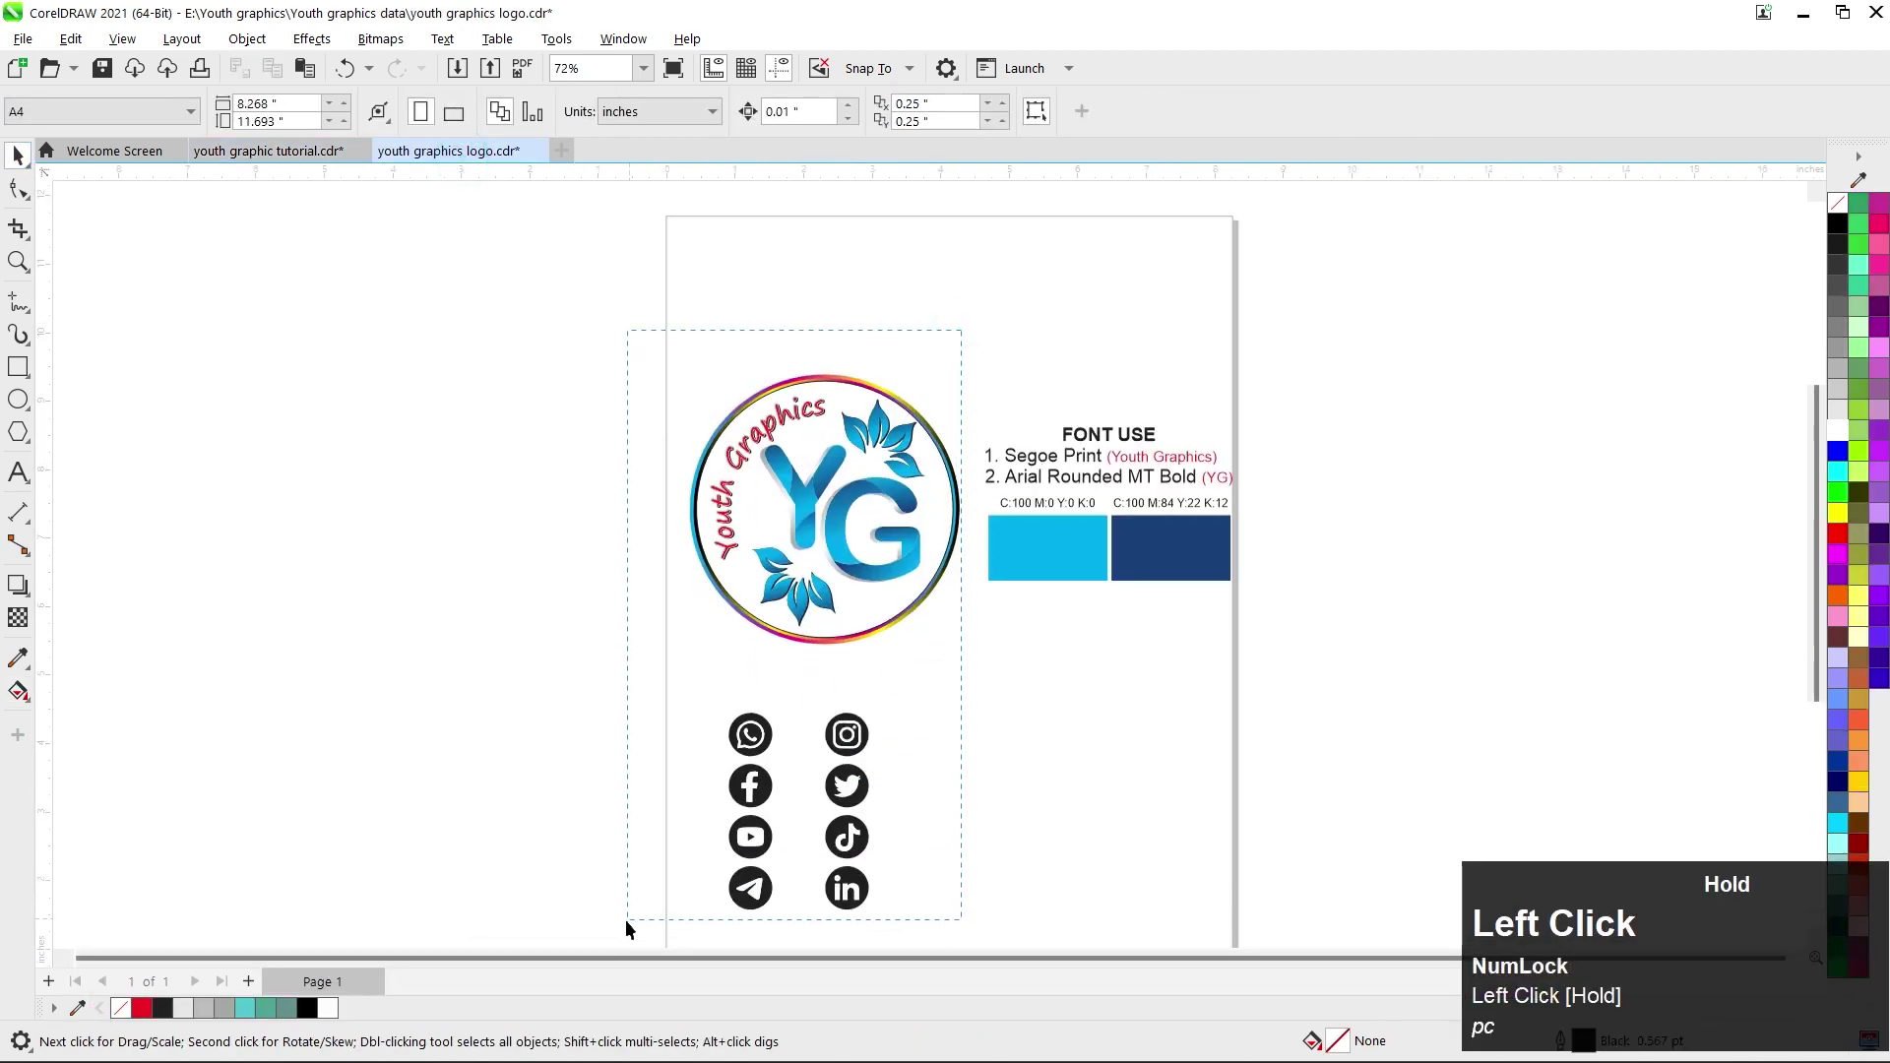
{"action": "left_click", "coordinate": [267, 151]}
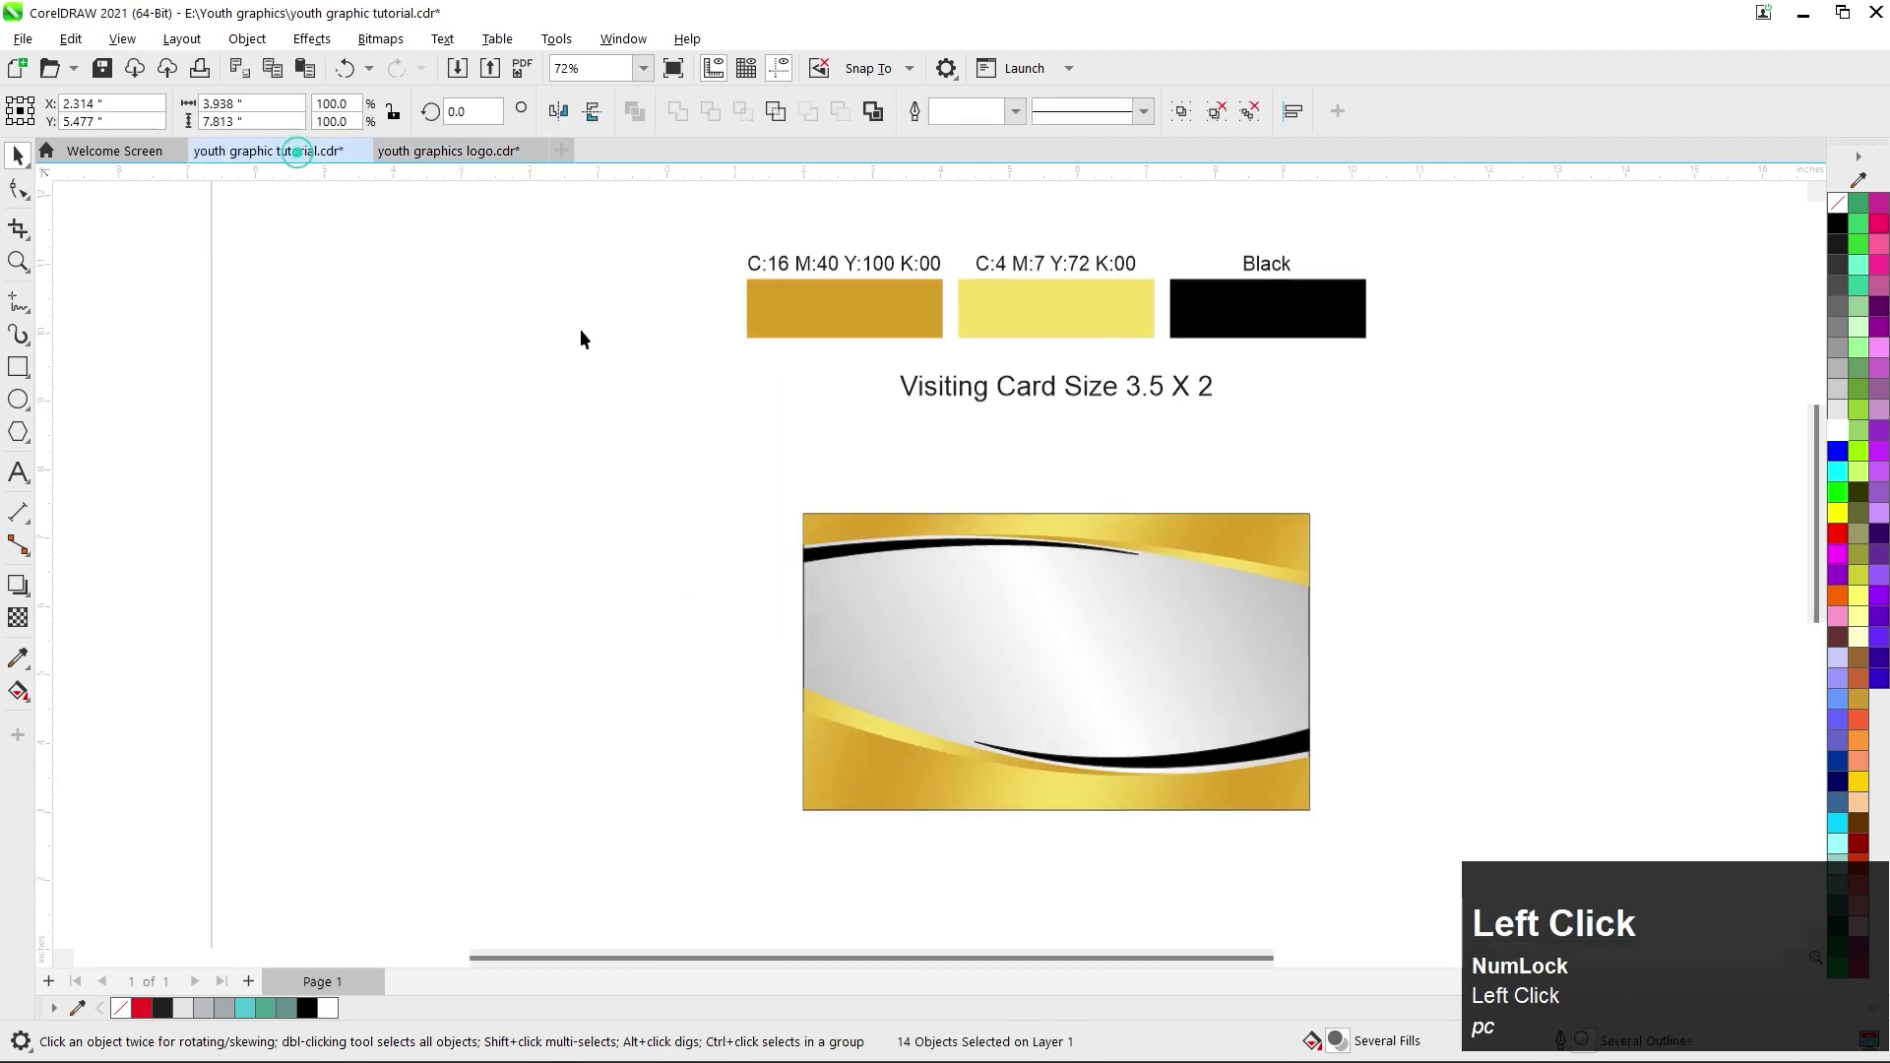
{"action": "key", "text": "ctrl+v"}
{"action": "scroll", "coordinate": [997, 315], "scroll_direction": "down", "scroll_amount": 2}
{"action": "left_click_drag", "start_coordinate": [1018, 318], "coordinate": [946, 538]}
{"action": "left_click_drag", "start_coordinate": [824, 620], "coordinate": [624, 574]}
{"action": "scroll", "coordinate": [629, 588], "scroll_direction": "up", "scroll_amount": 4}
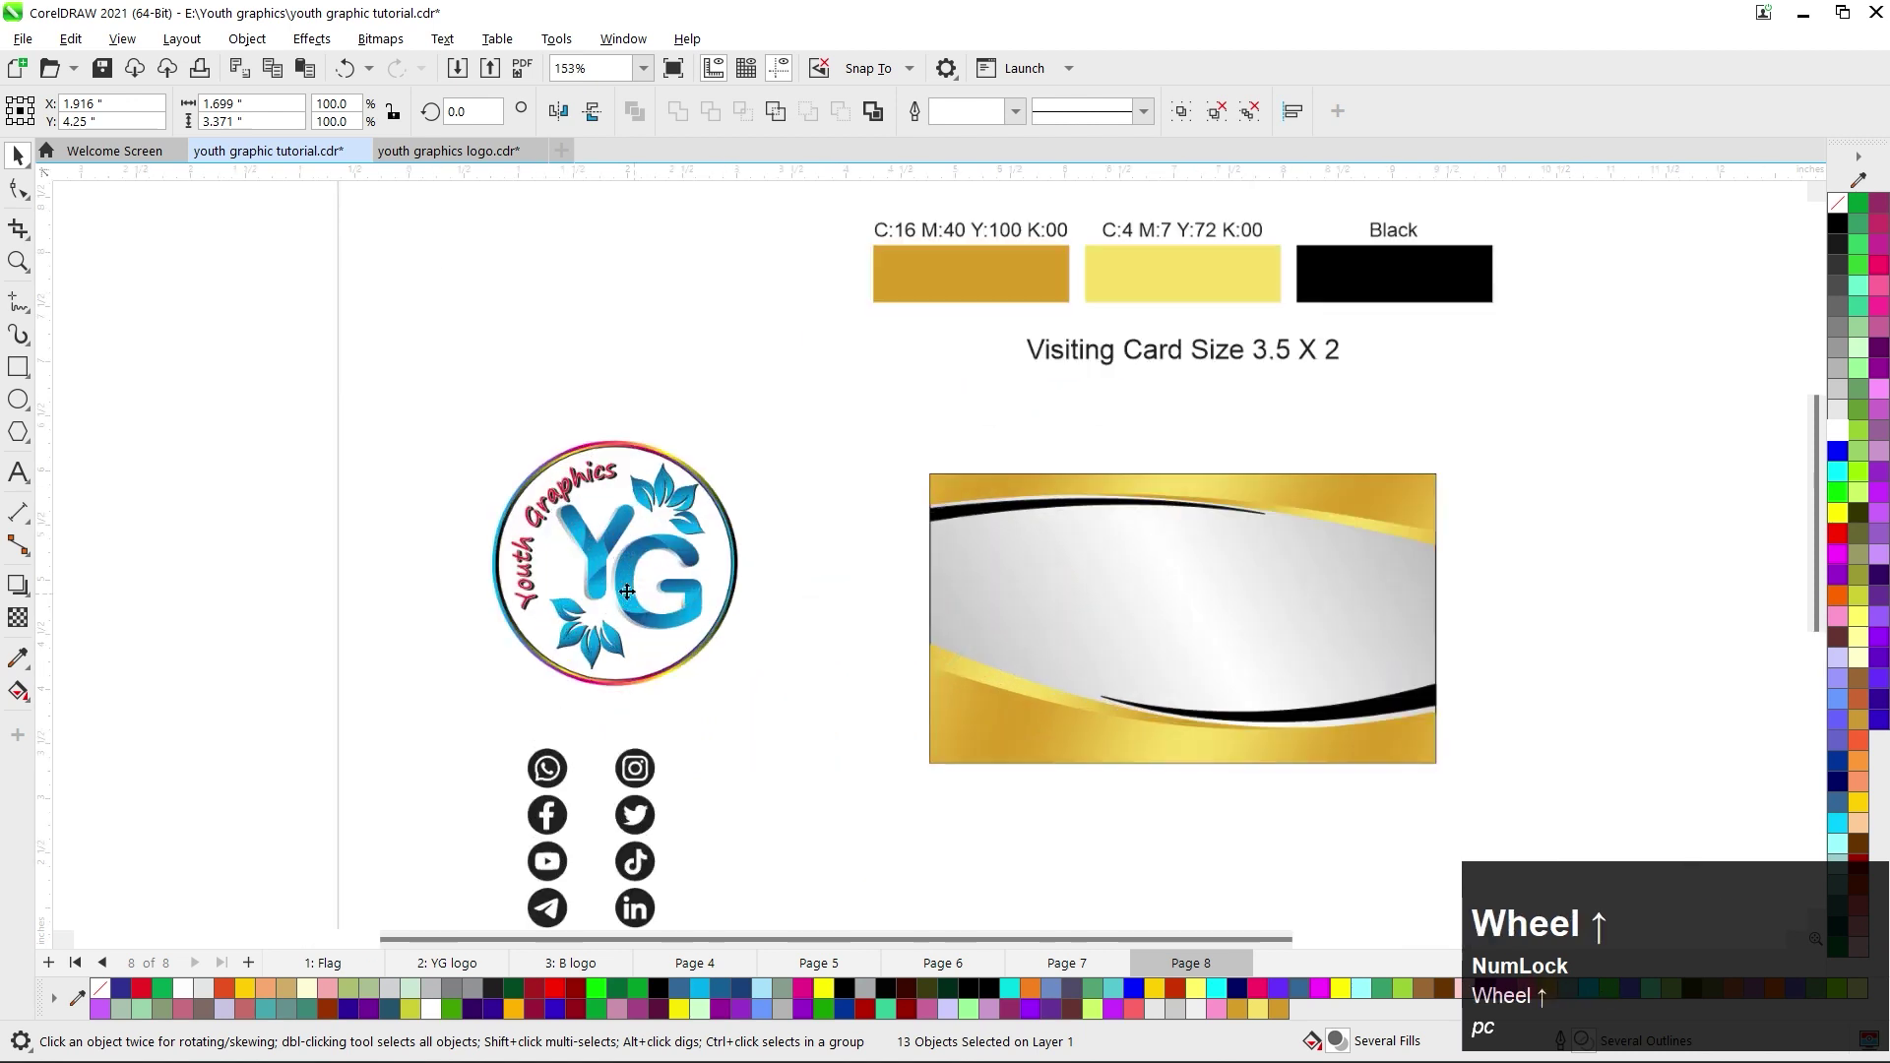
Move the logo artwork up and right off its multicoloured ring and delete the coloured ring still surrounding it.
{"action": "left_click", "coordinate": [810, 519]}
{"action": "left_click", "coordinate": [735, 554]}
{"action": "scroll", "coordinate": [736, 552], "scroll_direction": "up", "scroll_amount": 2}
{"action": "scroll", "coordinate": [684, 528], "scroll_direction": "up", "scroll_amount": 1}
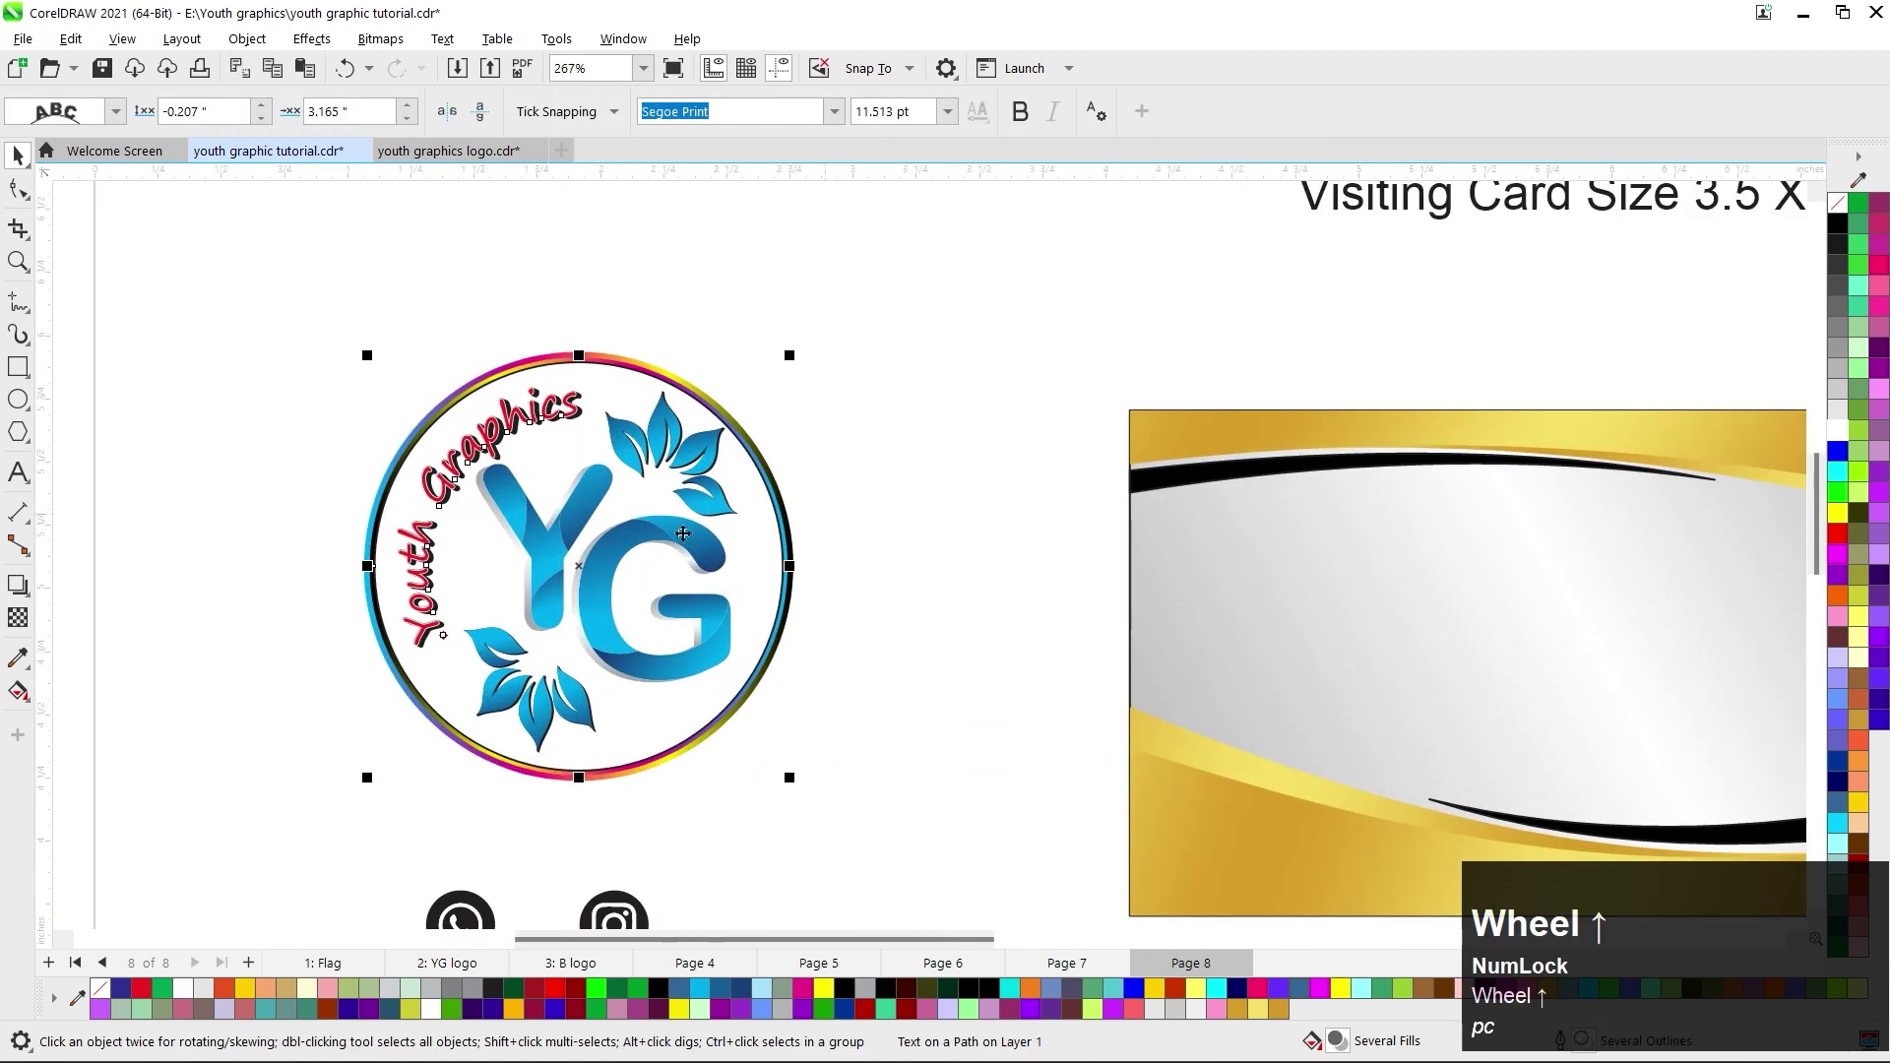
{"action": "left_click_drag", "start_coordinate": [852, 320], "coordinate": [422, 770]}
{"action": "left_click_drag", "start_coordinate": [591, 631], "coordinate": [796, 569]}
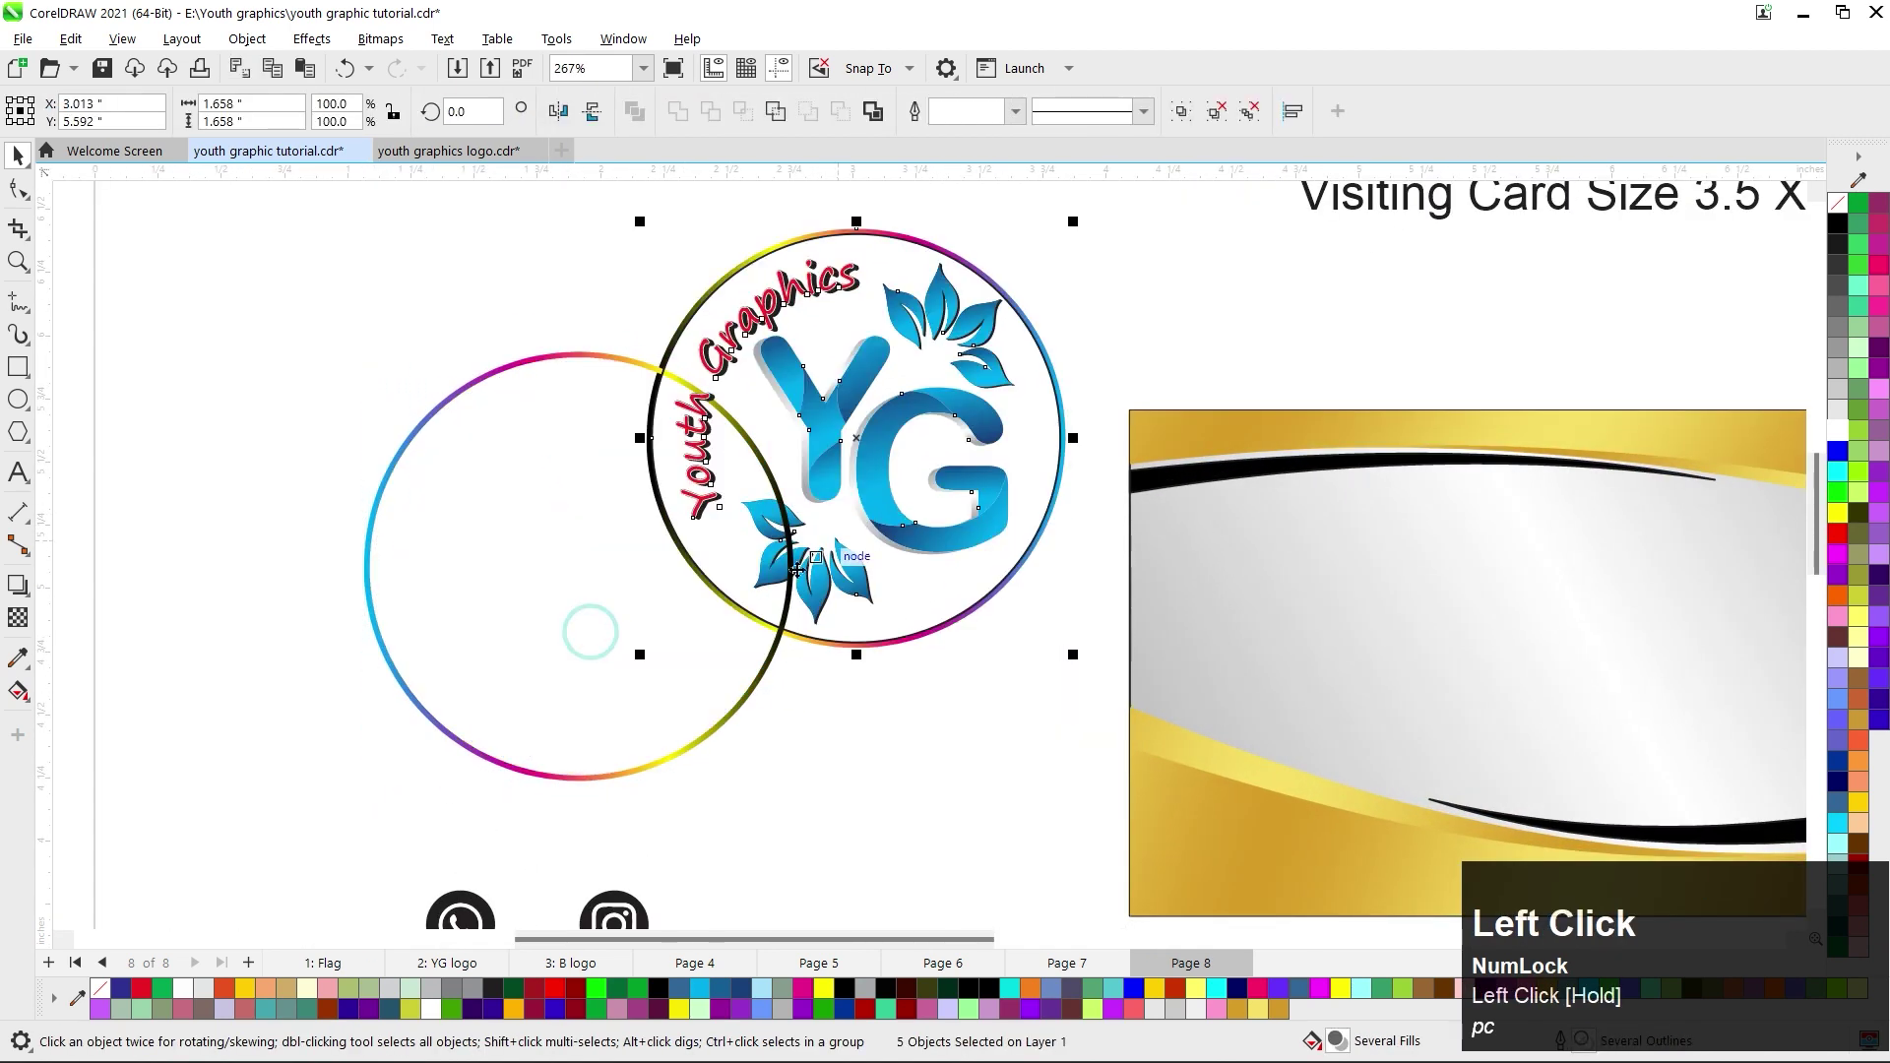
{"action": "left_click", "coordinate": [606, 281]}
{"action": "left_click", "coordinate": [691, 308]}
{"action": "key", "text": "Delete"}
Break the curved Youth Graphics text apart from its path and delete the thin black circle.
{"action": "left_click", "coordinate": [722, 282]}
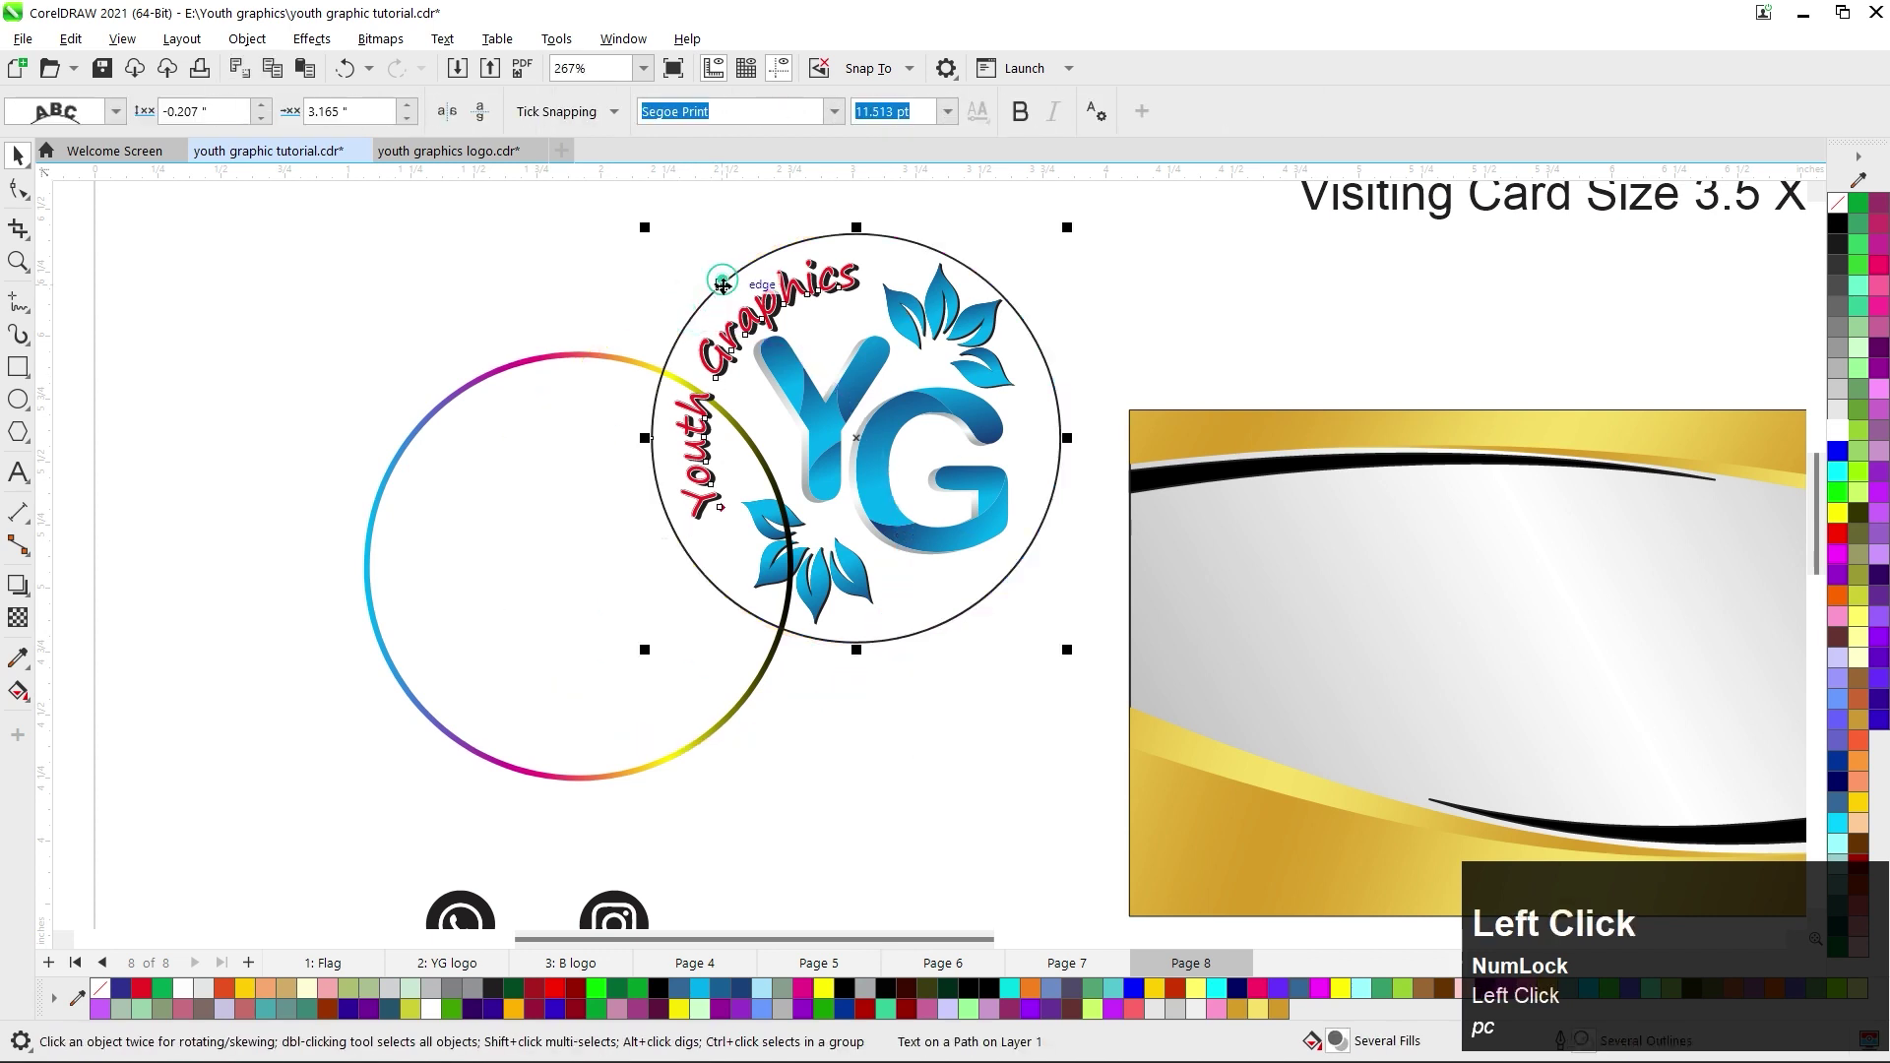
{"action": "key", "text": "ctrl+k"}
{"action": "left_click", "coordinate": [700, 306]}
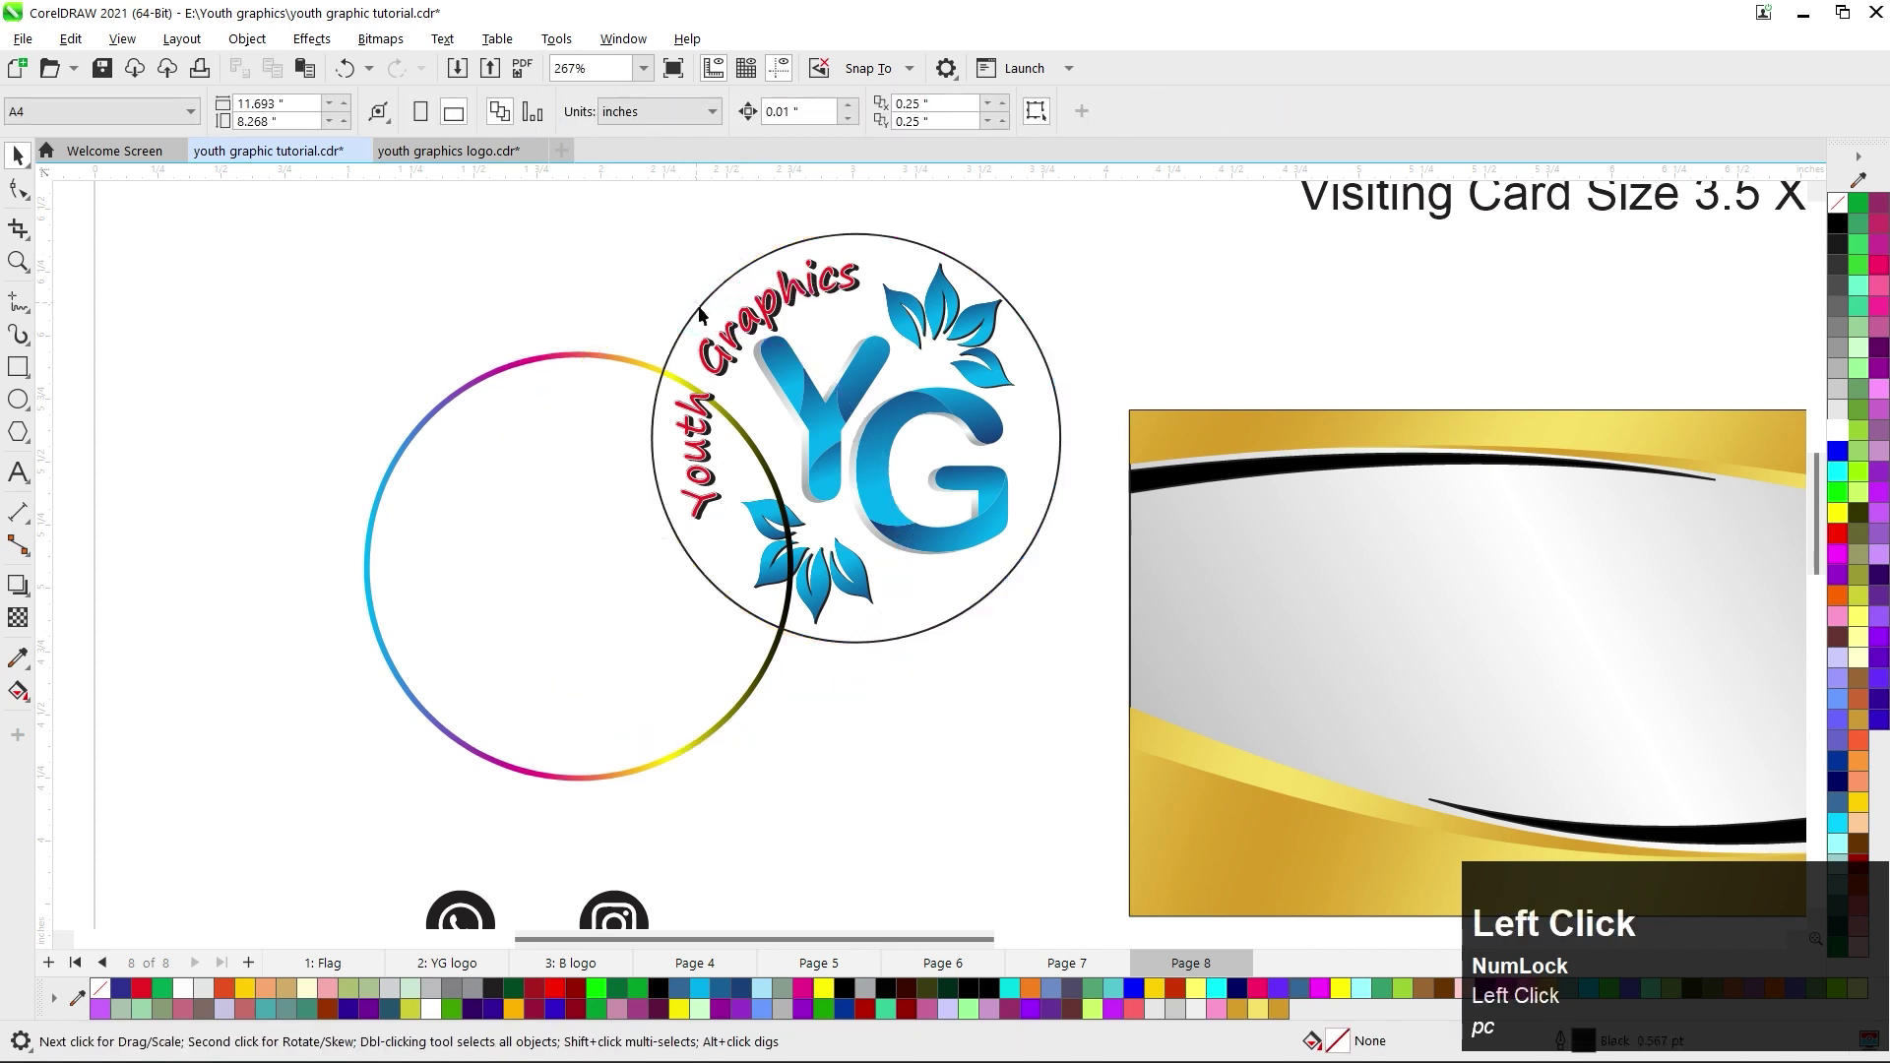
{"action": "key", "text": "Delete"}
Delete the leftover multicoloured ring and the curved Youth Graphics lettering.
{"action": "left_click", "coordinate": [603, 448]}
{"action": "key", "text": "Delete"}
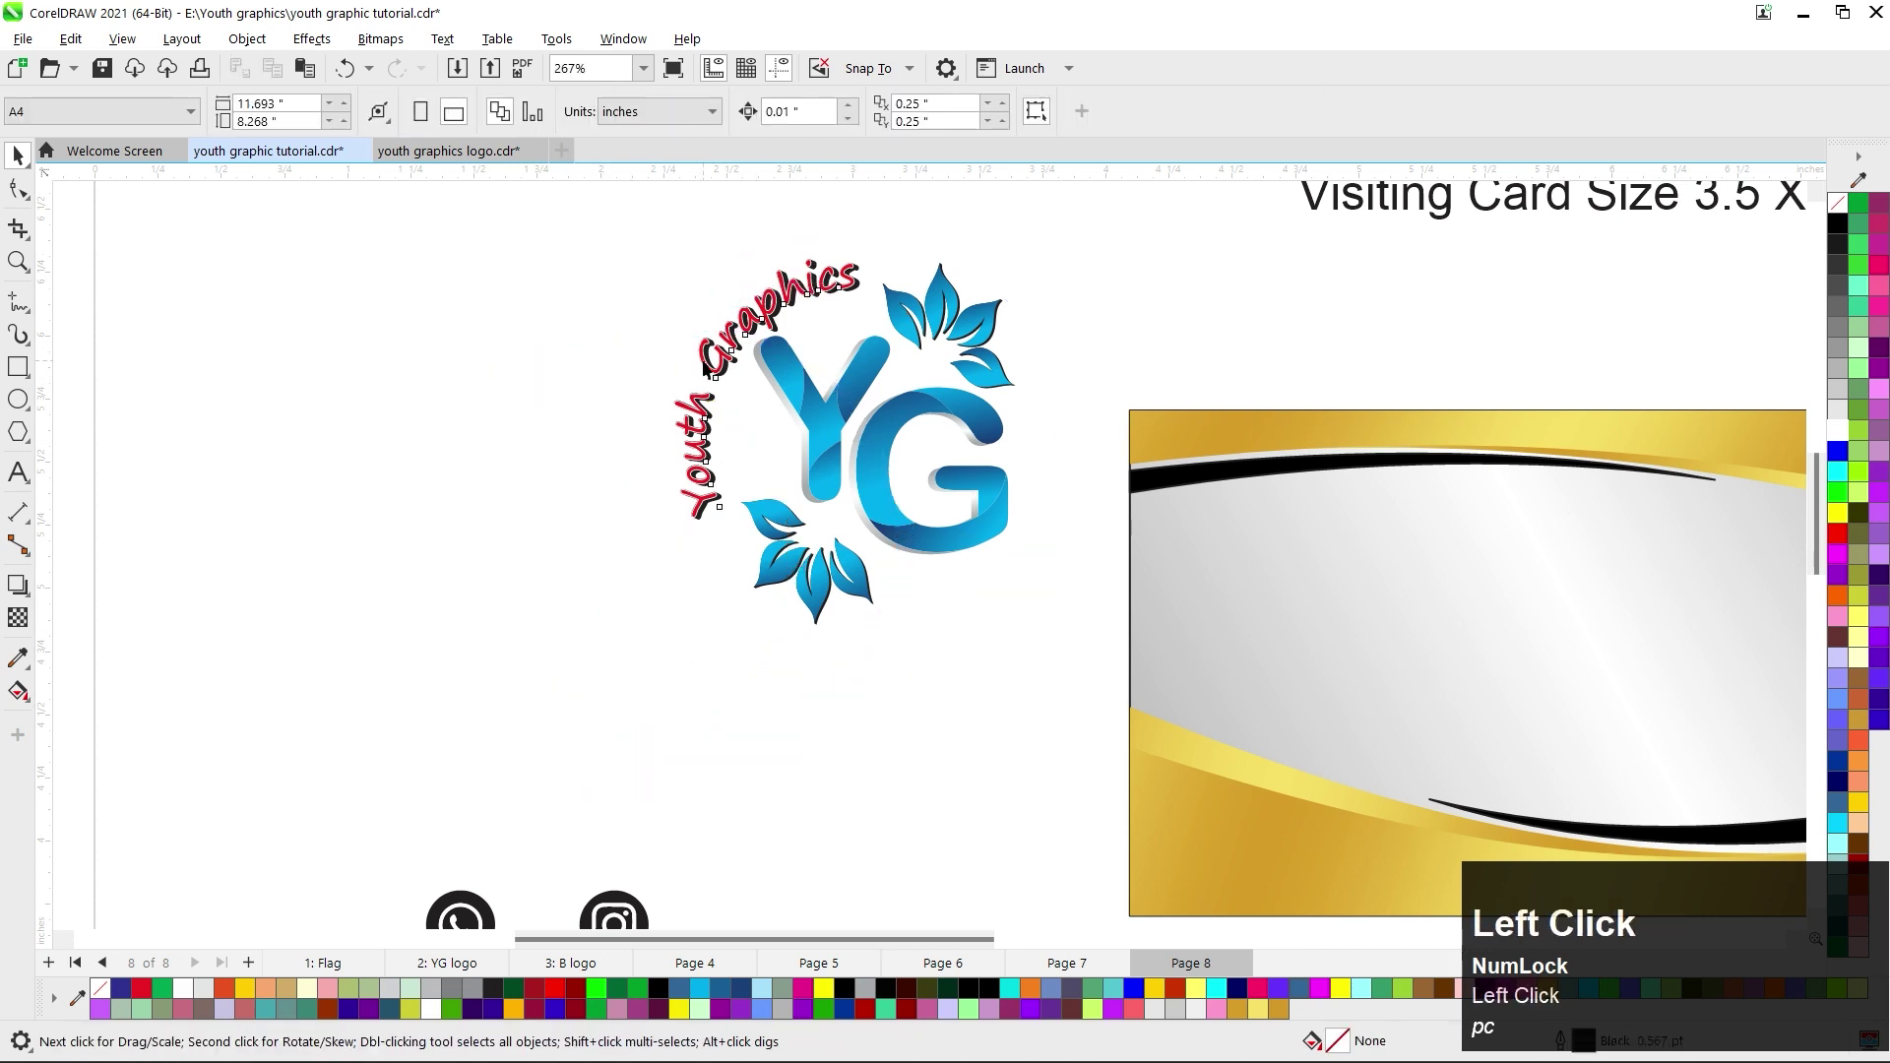
{"action": "left_click", "coordinate": [721, 354]}
{"action": "key", "text": "Delete"}
{"action": "left_click", "coordinate": [725, 360]}
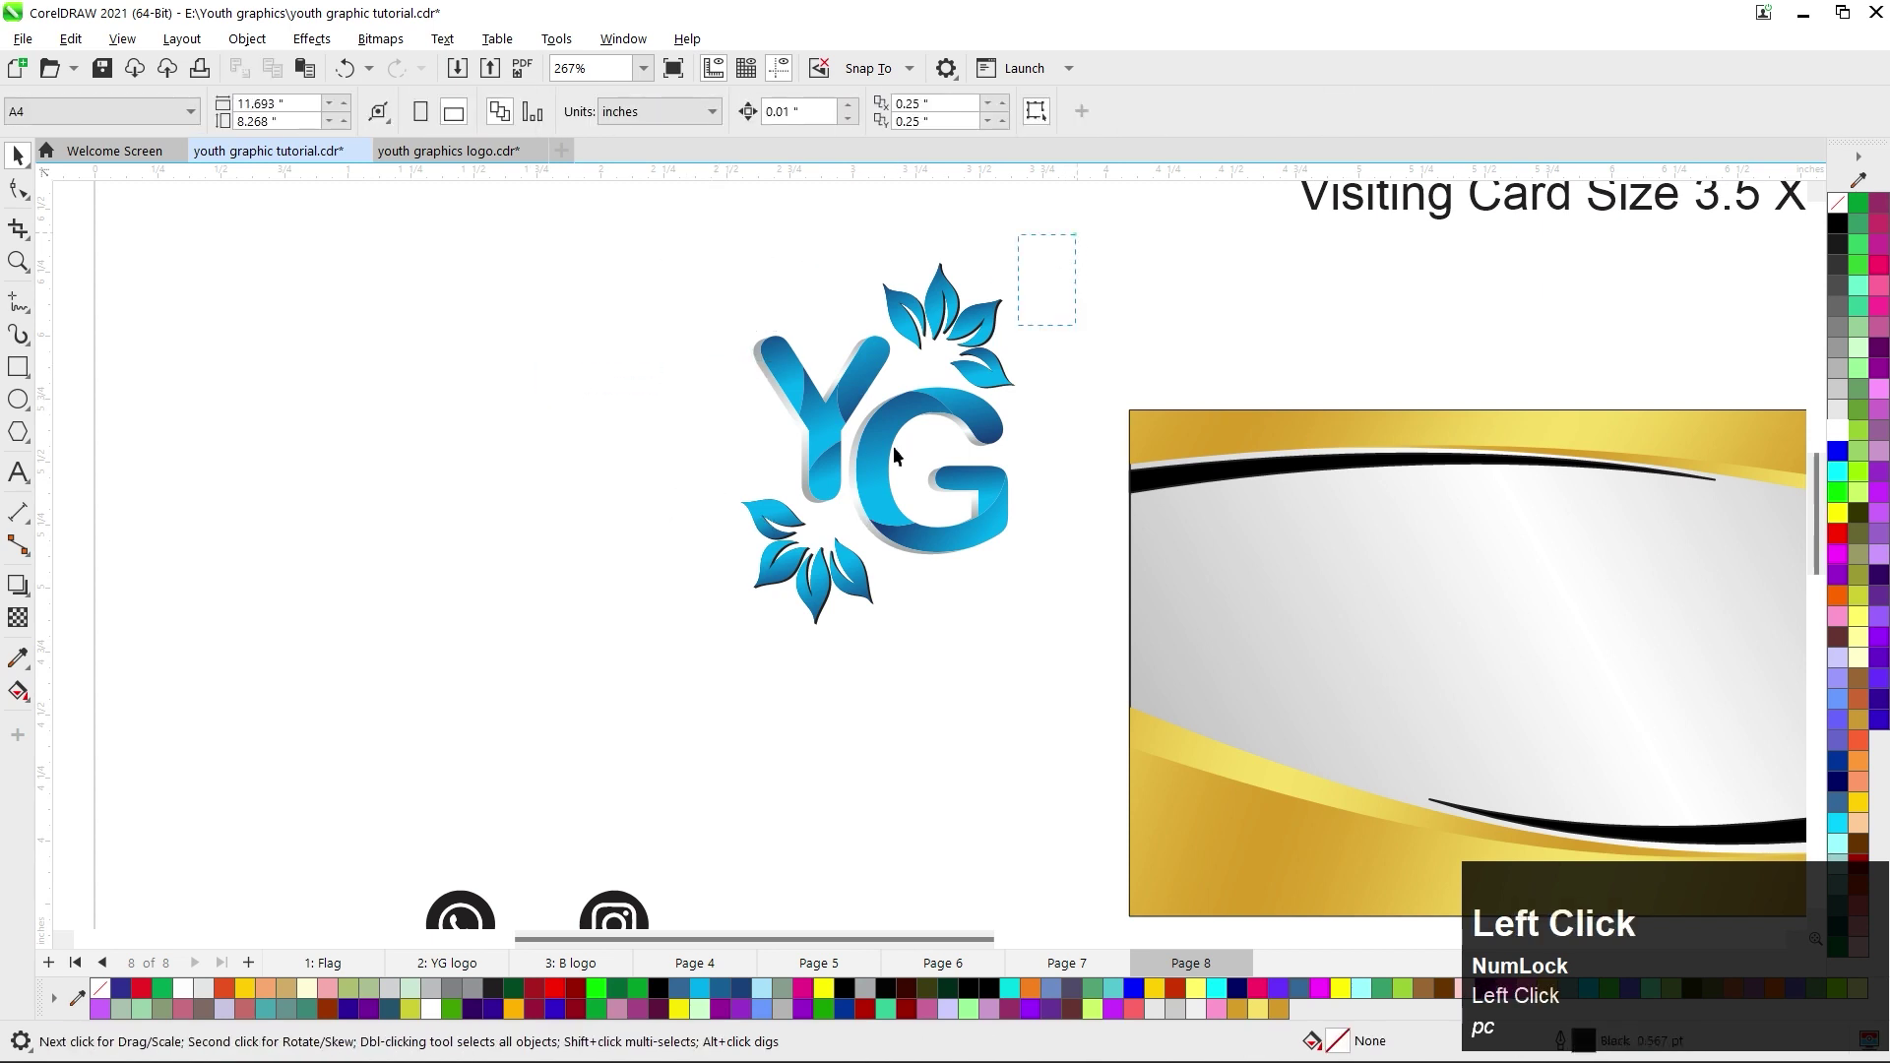
Shift the YG artwork slightly down and place a copy of the card's lower gold strip to its left.
{"action": "left_click_drag", "start_coordinate": [894, 446], "coordinate": [711, 658]}
{"action": "scroll", "coordinate": [852, 507], "scroll_direction": "down", "scroll_amount": 2}
{"action": "left_click_drag", "start_coordinate": [873, 523], "coordinate": [866, 559]}
{"action": "left_click_drag", "start_coordinate": [1089, 730], "coordinate": [329, 552]}
{"action": "right_click", "coordinate": [329, 553]}
{"action": "scroll", "coordinate": [917, 470], "scroll_direction": "up", "scroll_amount": 2}
Copy the gold strip's gradient fill onto the upper-left arm of the letter Y.
{"action": "left_click", "coordinate": [953, 468]}
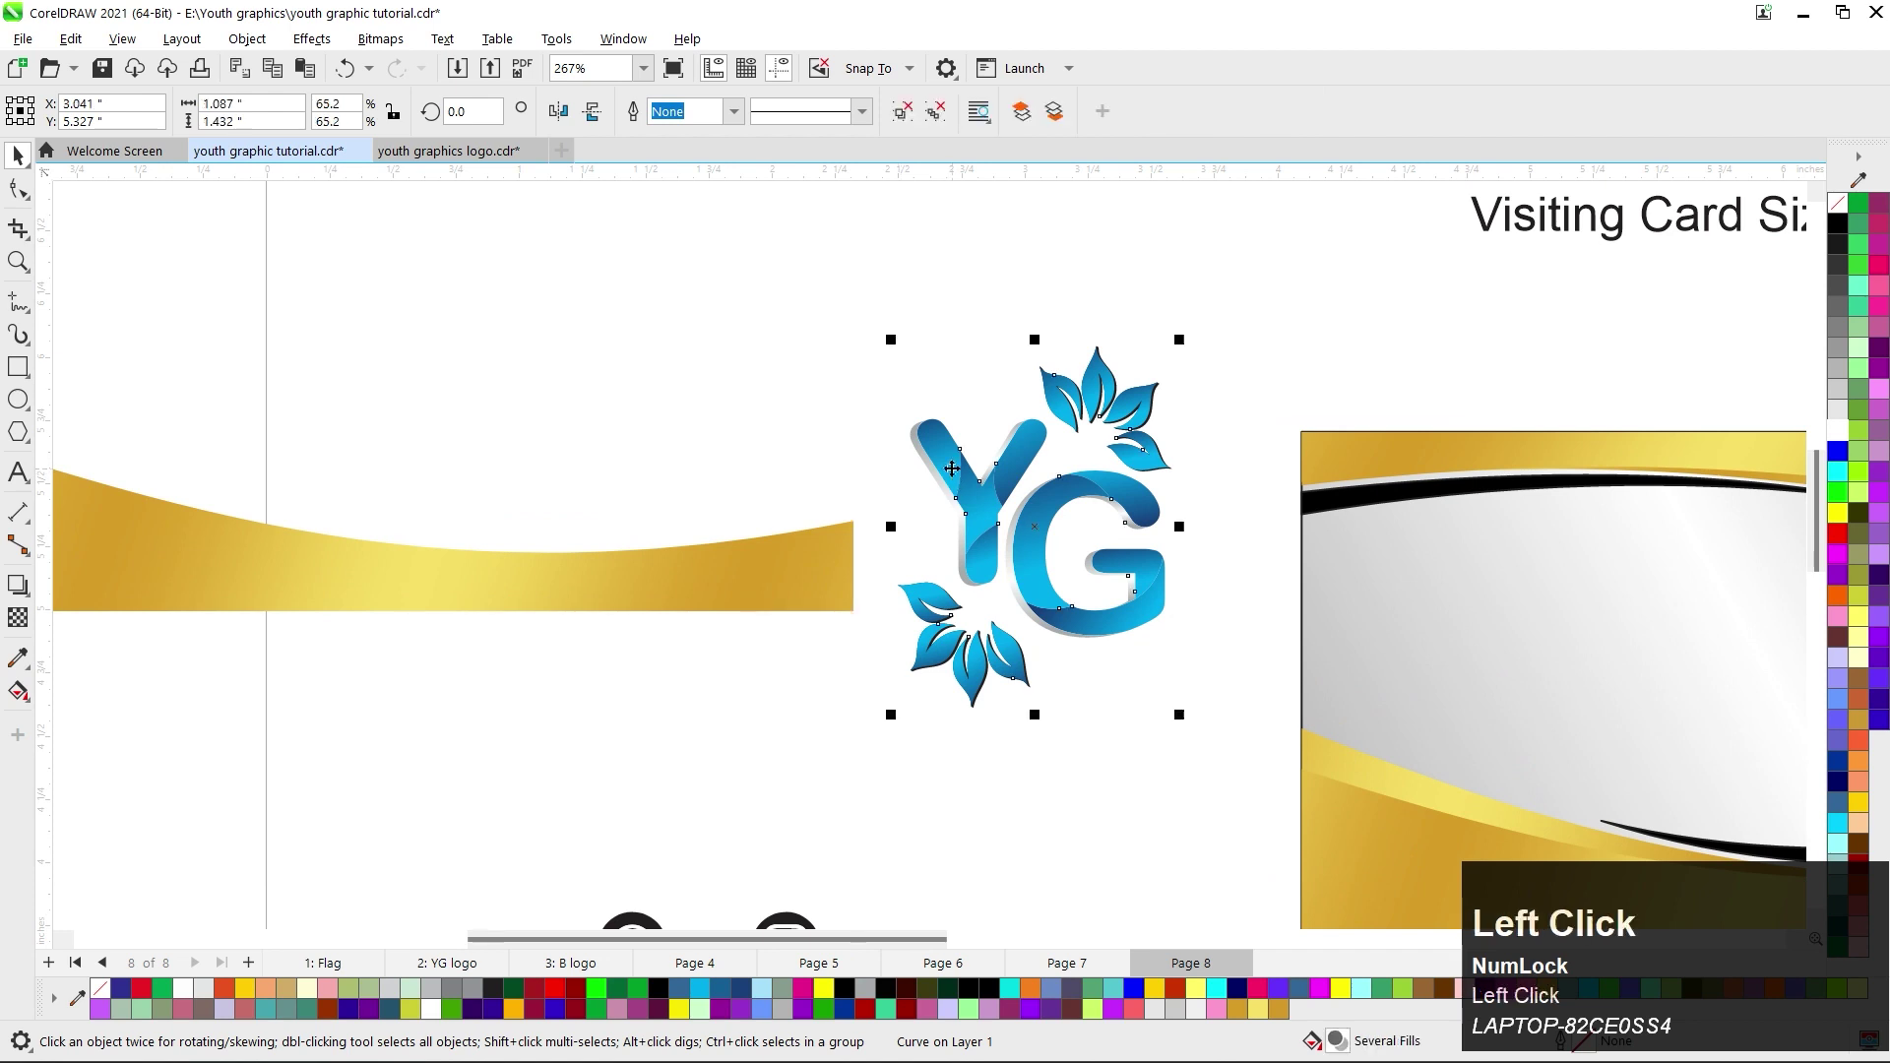
{"action": "left_click", "coordinate": [888, 313]}
{"action": "left_click_drag", "start_coordinate": [827, 569], "coordinate": [933, 462]}
{"action": "right_click", "coordinate": [933, 463]}
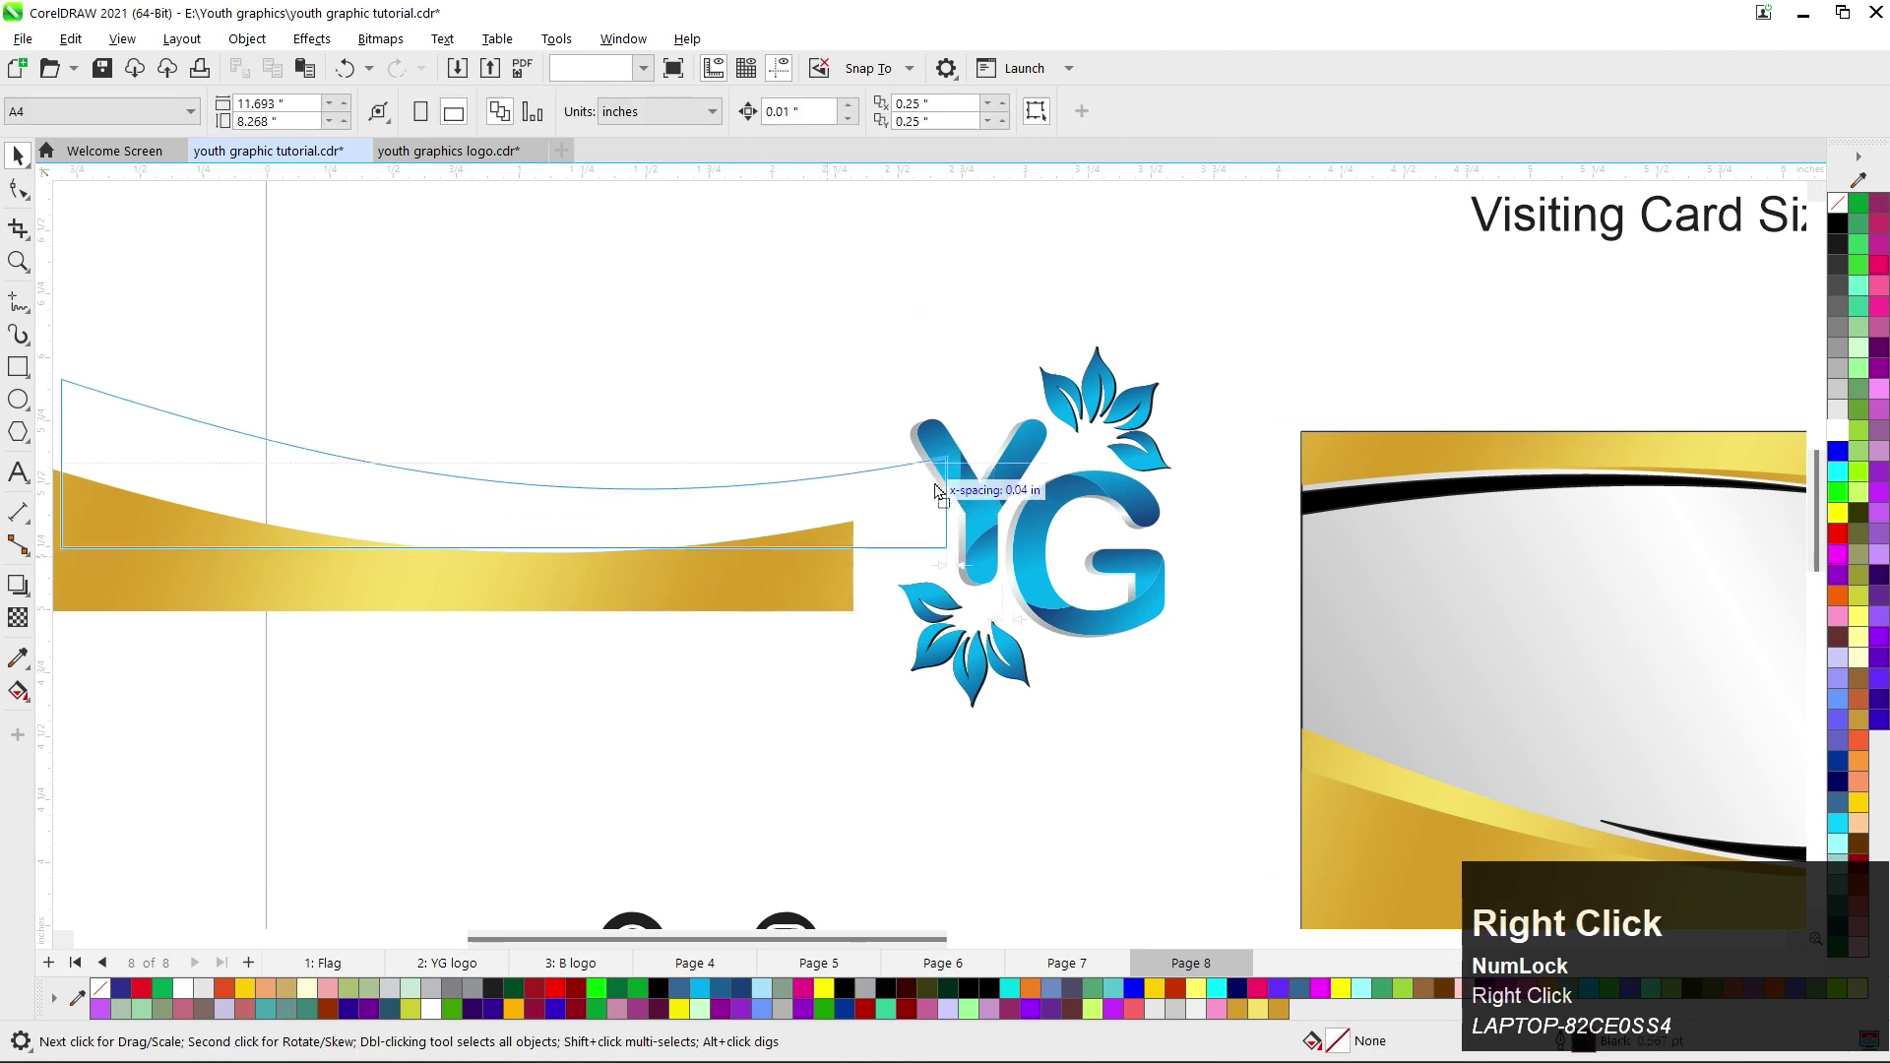
{"action": "left_click", "coordinate": [1002, 530]}
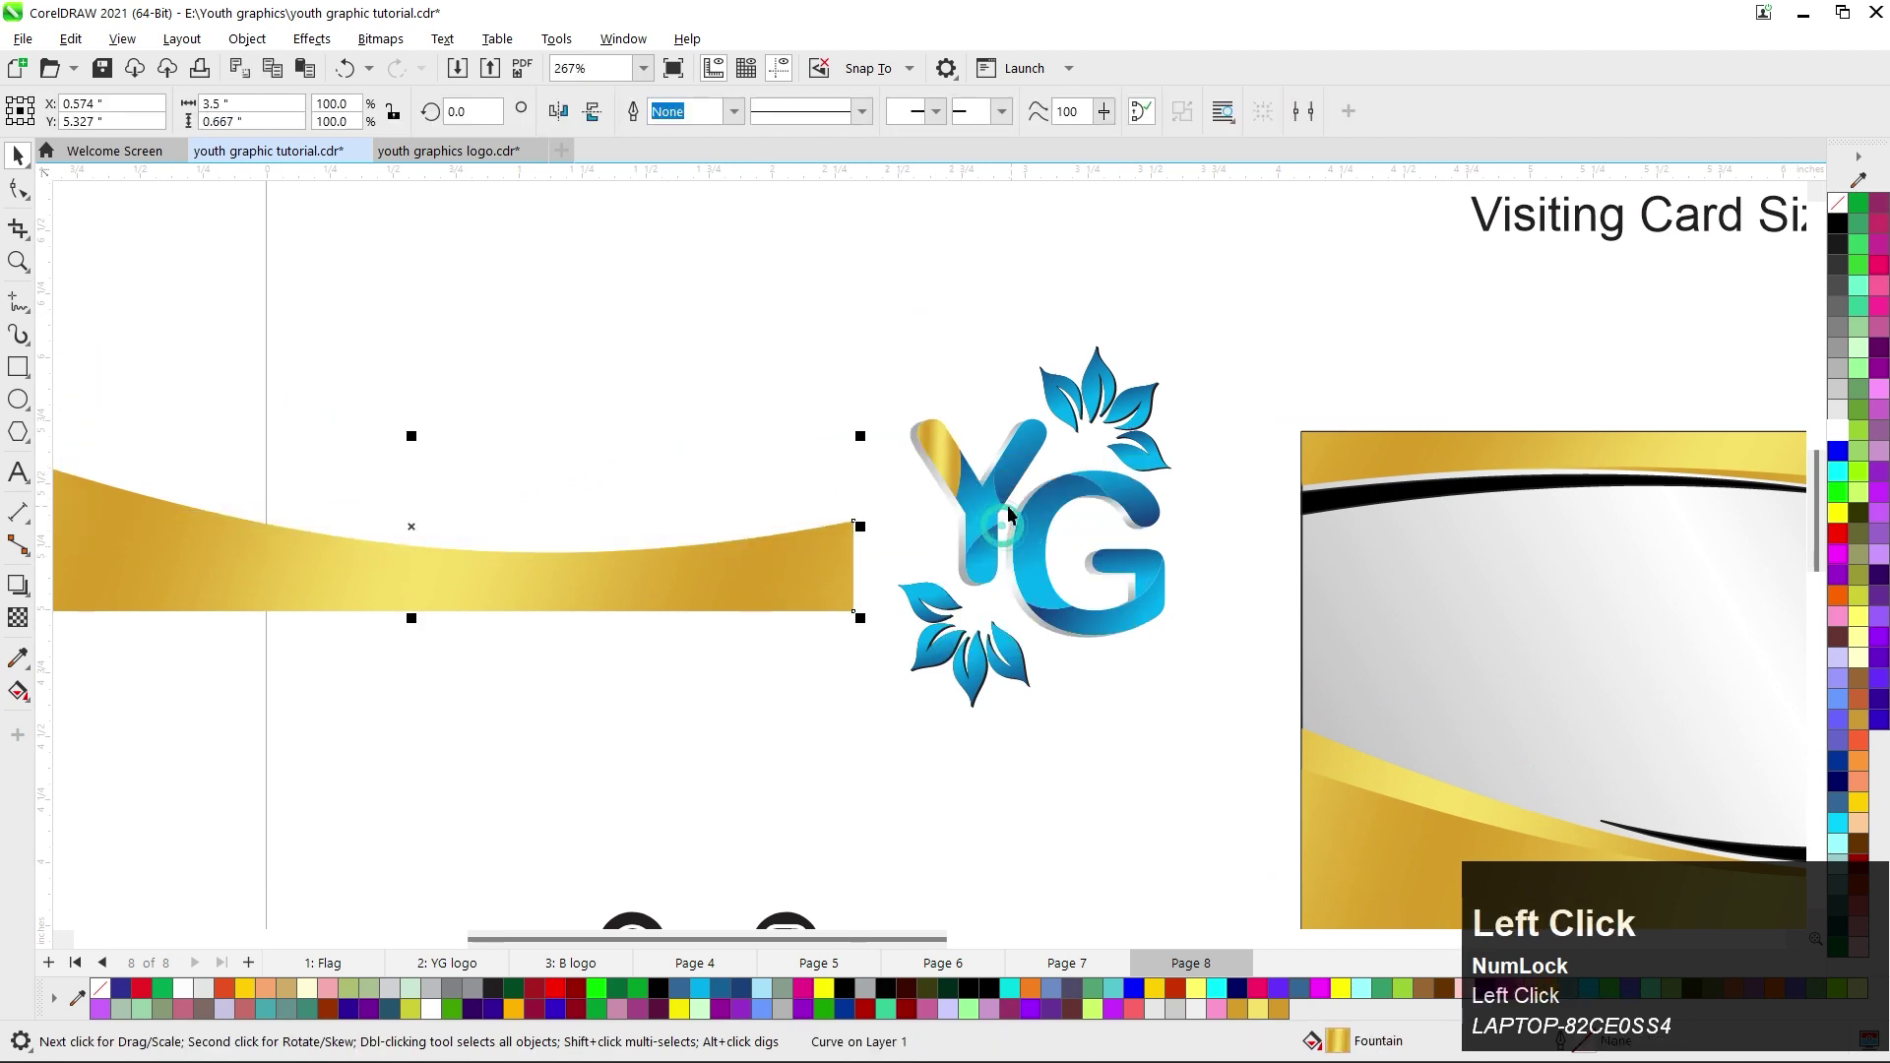
Realign the gold gradient on the Y's upper-left arm so it runs diagonally down along the arm.
{"action": "scroll", "coordinate": [892, 426], "scroll_direction": "up", "scroll_amount": 4}
{"action": "key", "text": "g"}
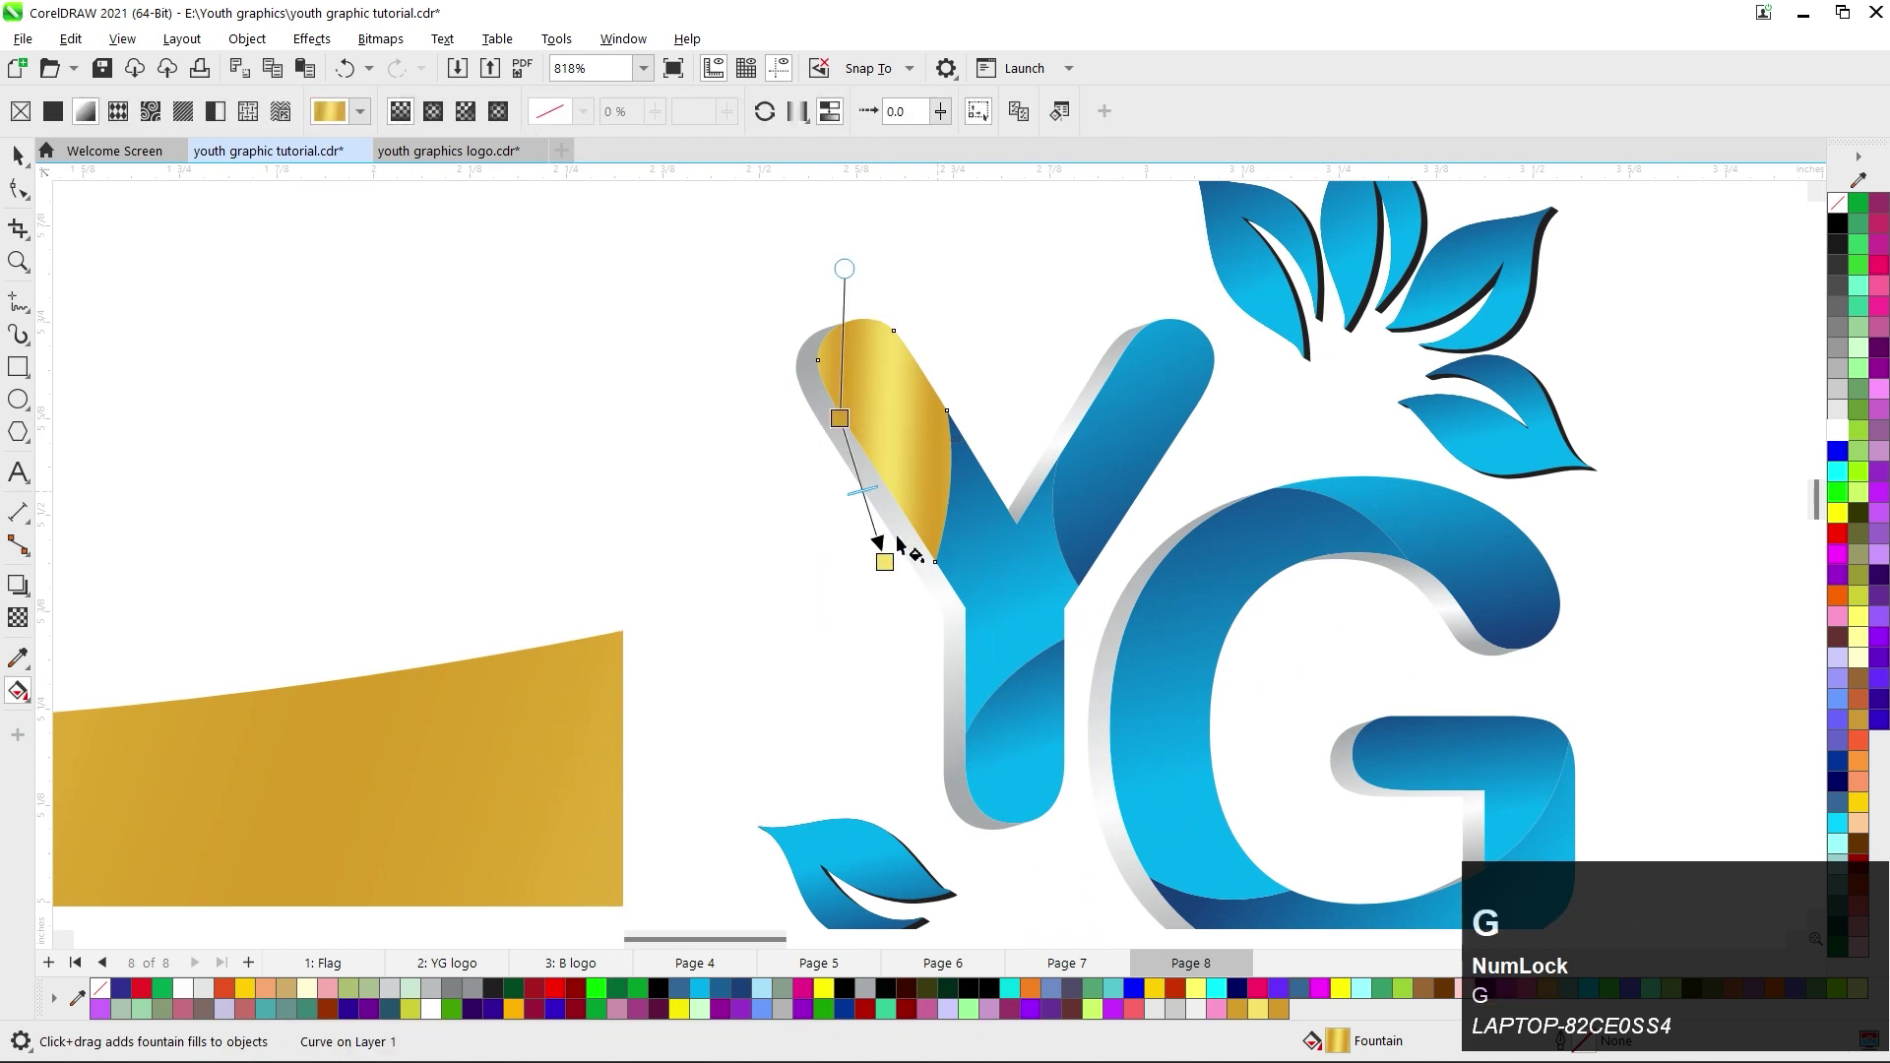
{"action": "left_click_drag", "start_coordinate": [888, 564], "coordinate": [879, 450]}
{"action": "left_click", "coordinate": [852, 389]}
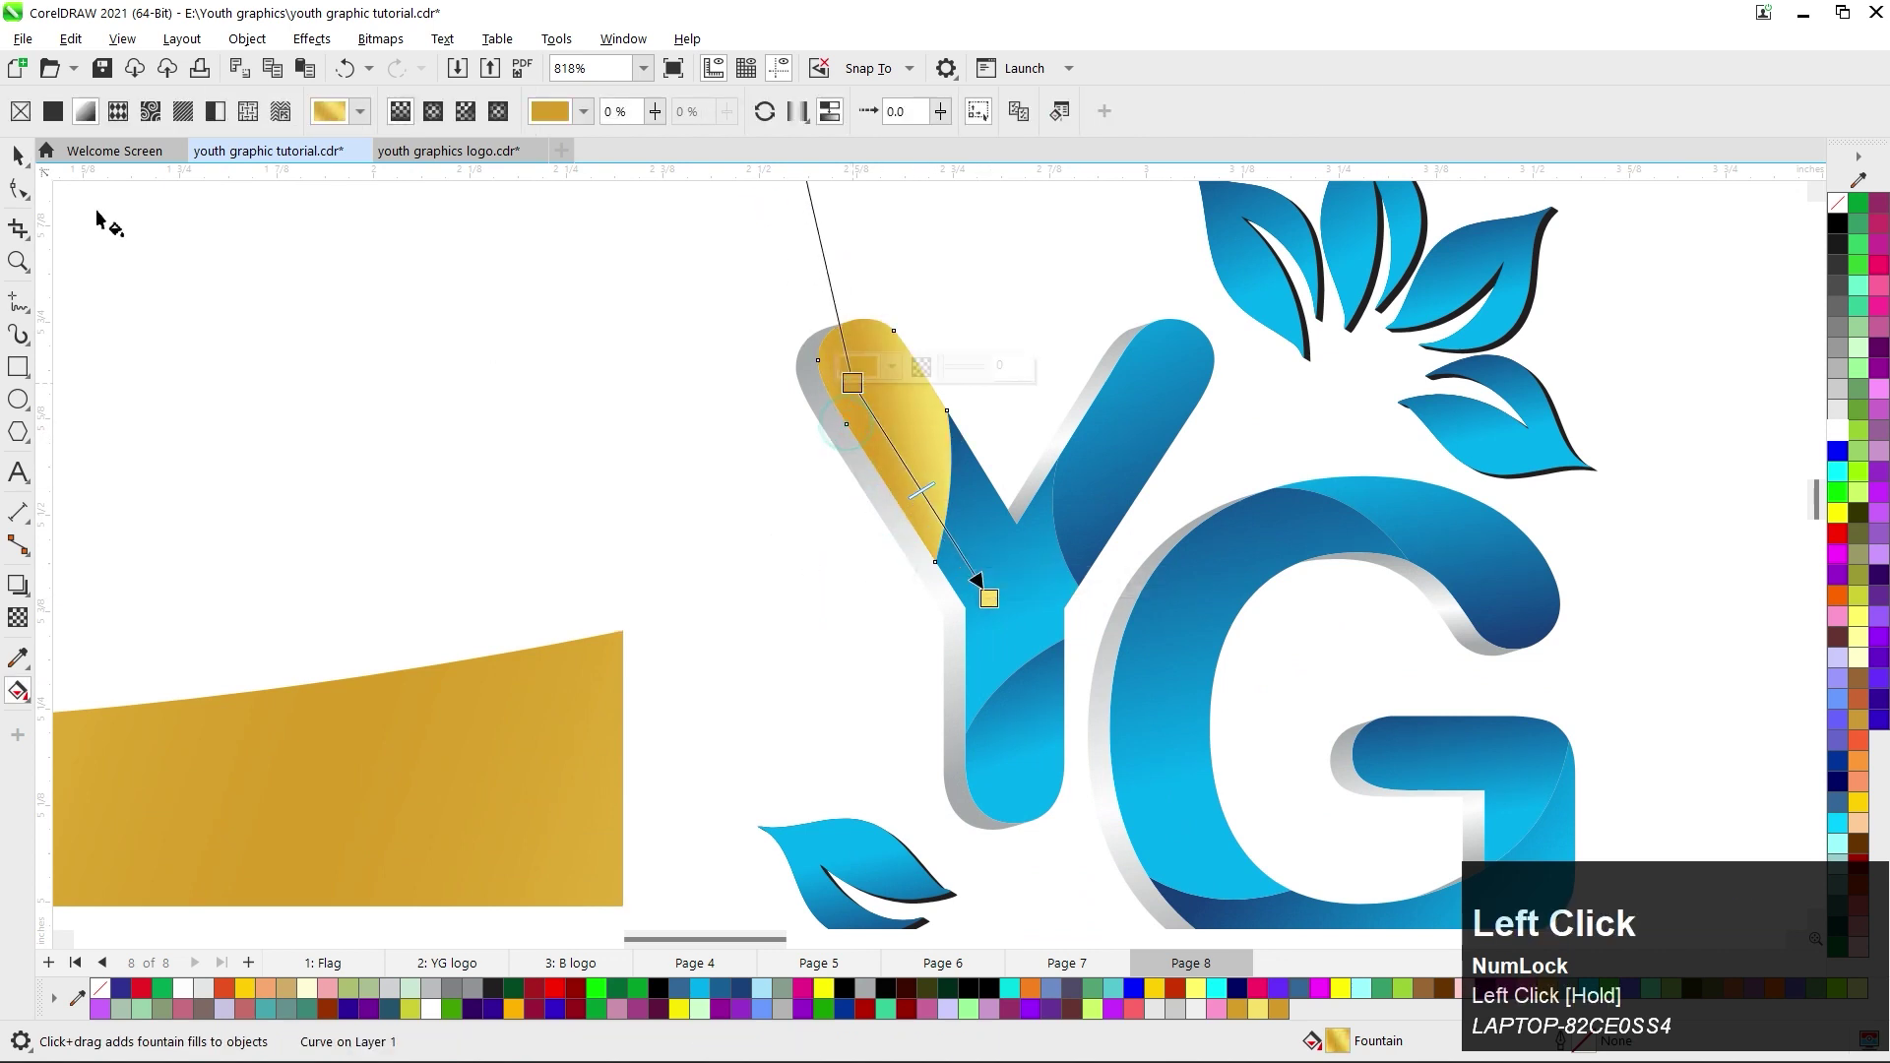
{"action": "left_click", "coordinate": [17, 156]}
Copy the gold fill from the Y's upper-left arm onto the letter's remaining blue segments.
{"action": "left_click_drag", "start_coordinate": [920, 430], "coordinate": [994, 559]}
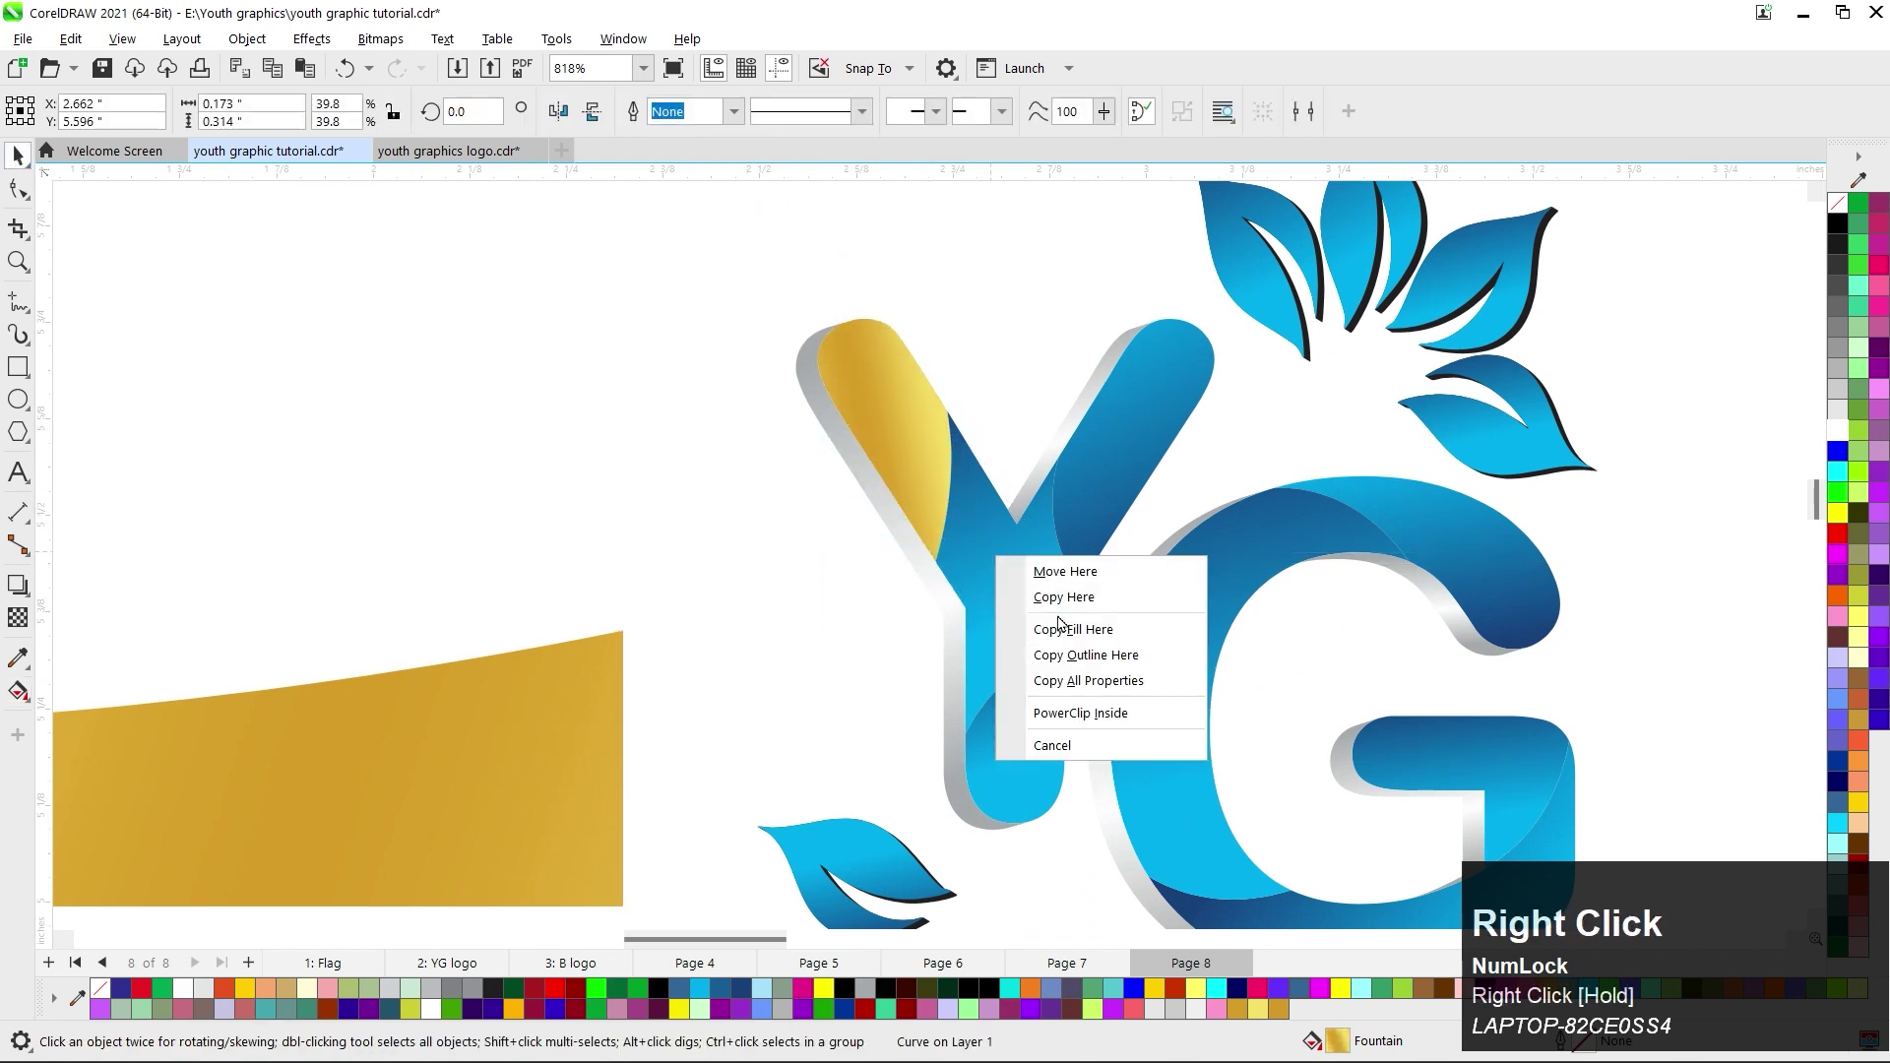
{"action": "left_click", "coordinate": [1062, 626]}
{"action": "left_click", "coordinate": [1091, 489]}
{"action": "key", "text": "ctrl+r"}
{"action": "left_click", "coordinate": [1025, 718]}
{"action": "key", "text": "ctrl+r"}
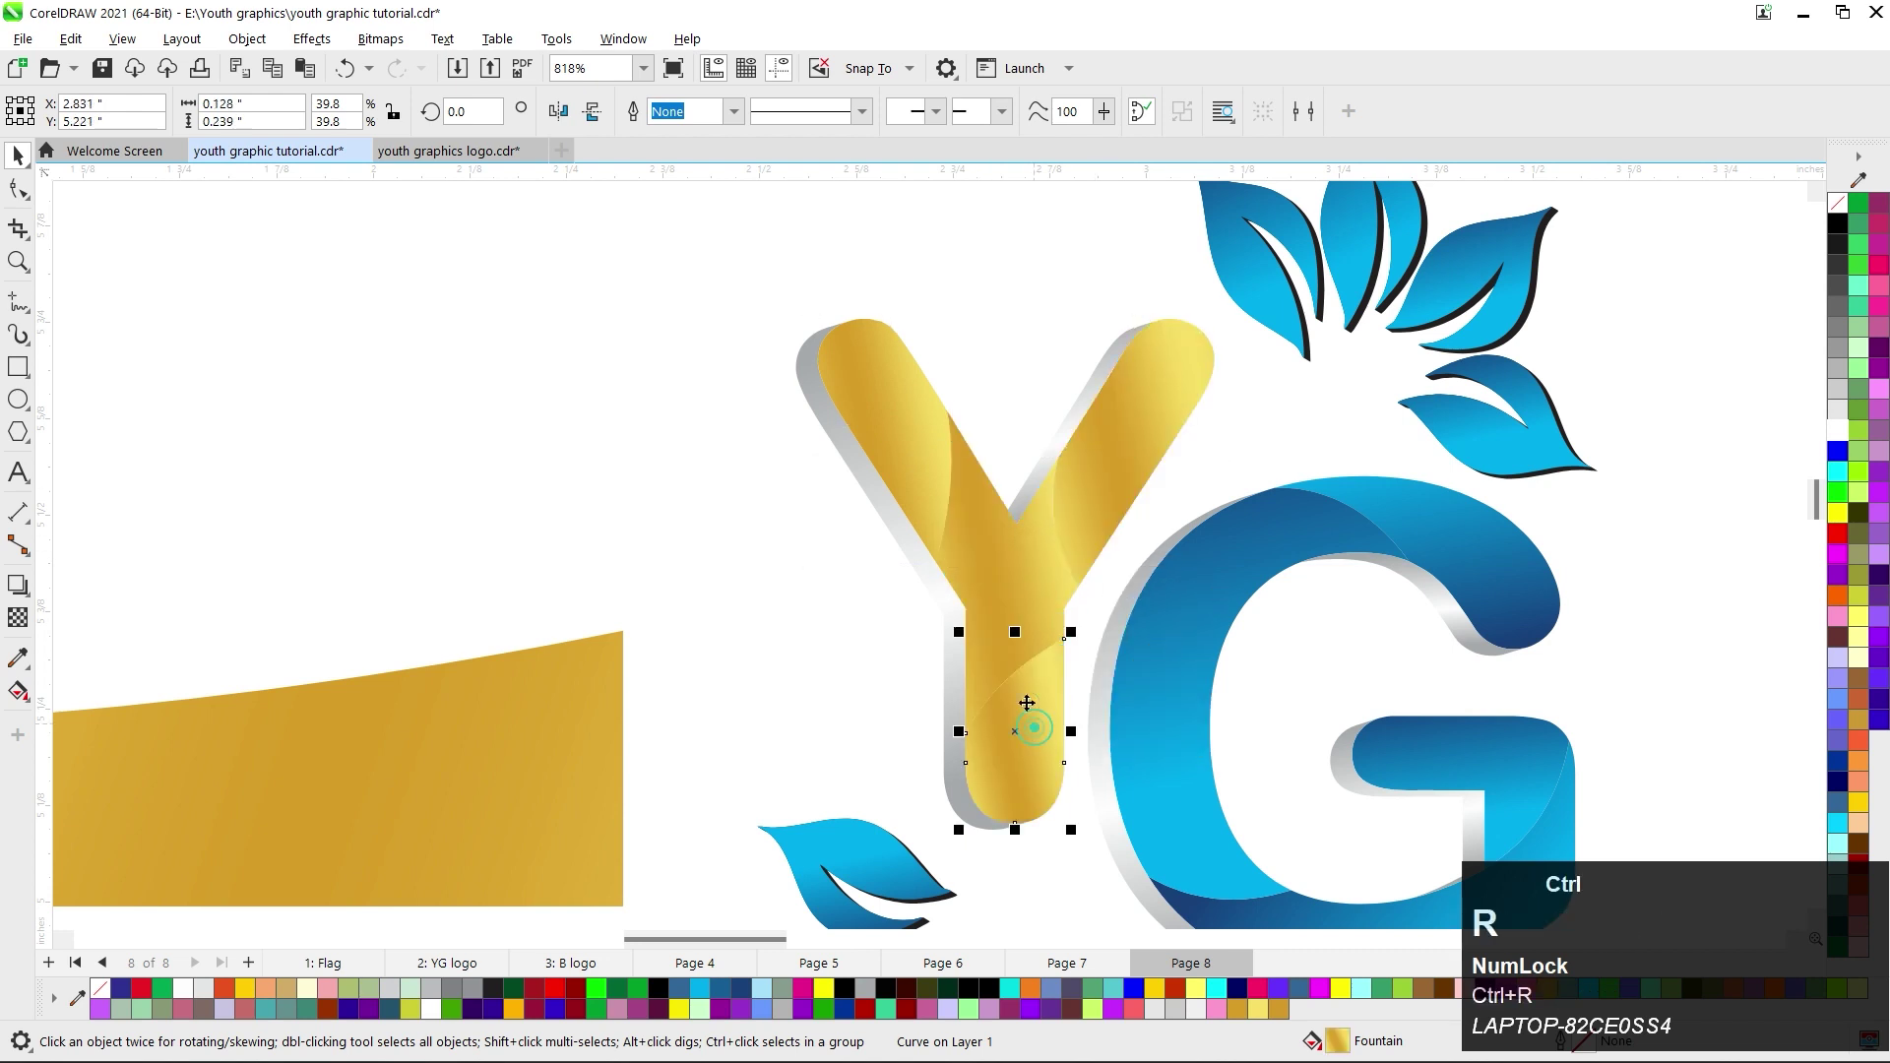
Apply the same gold gradient fill to all the blue segments of the letter G.
{"action": "scroll", "coordinate": [1031, 589], "scroll_direction": "down", "scroll_amount": 3}
{"action": "left_click", "coordinate": [1019, 581]}
{"action": "key", "text": "ctrl+r"}
{"action": "left_click", "coordinate": [1195, 511]}
{"action": "key", "text": "ctrl+r"}
{"action": "left_click", "coordinate": [1211, 709]}
{"action": "key", "text": "ctrl+r"}
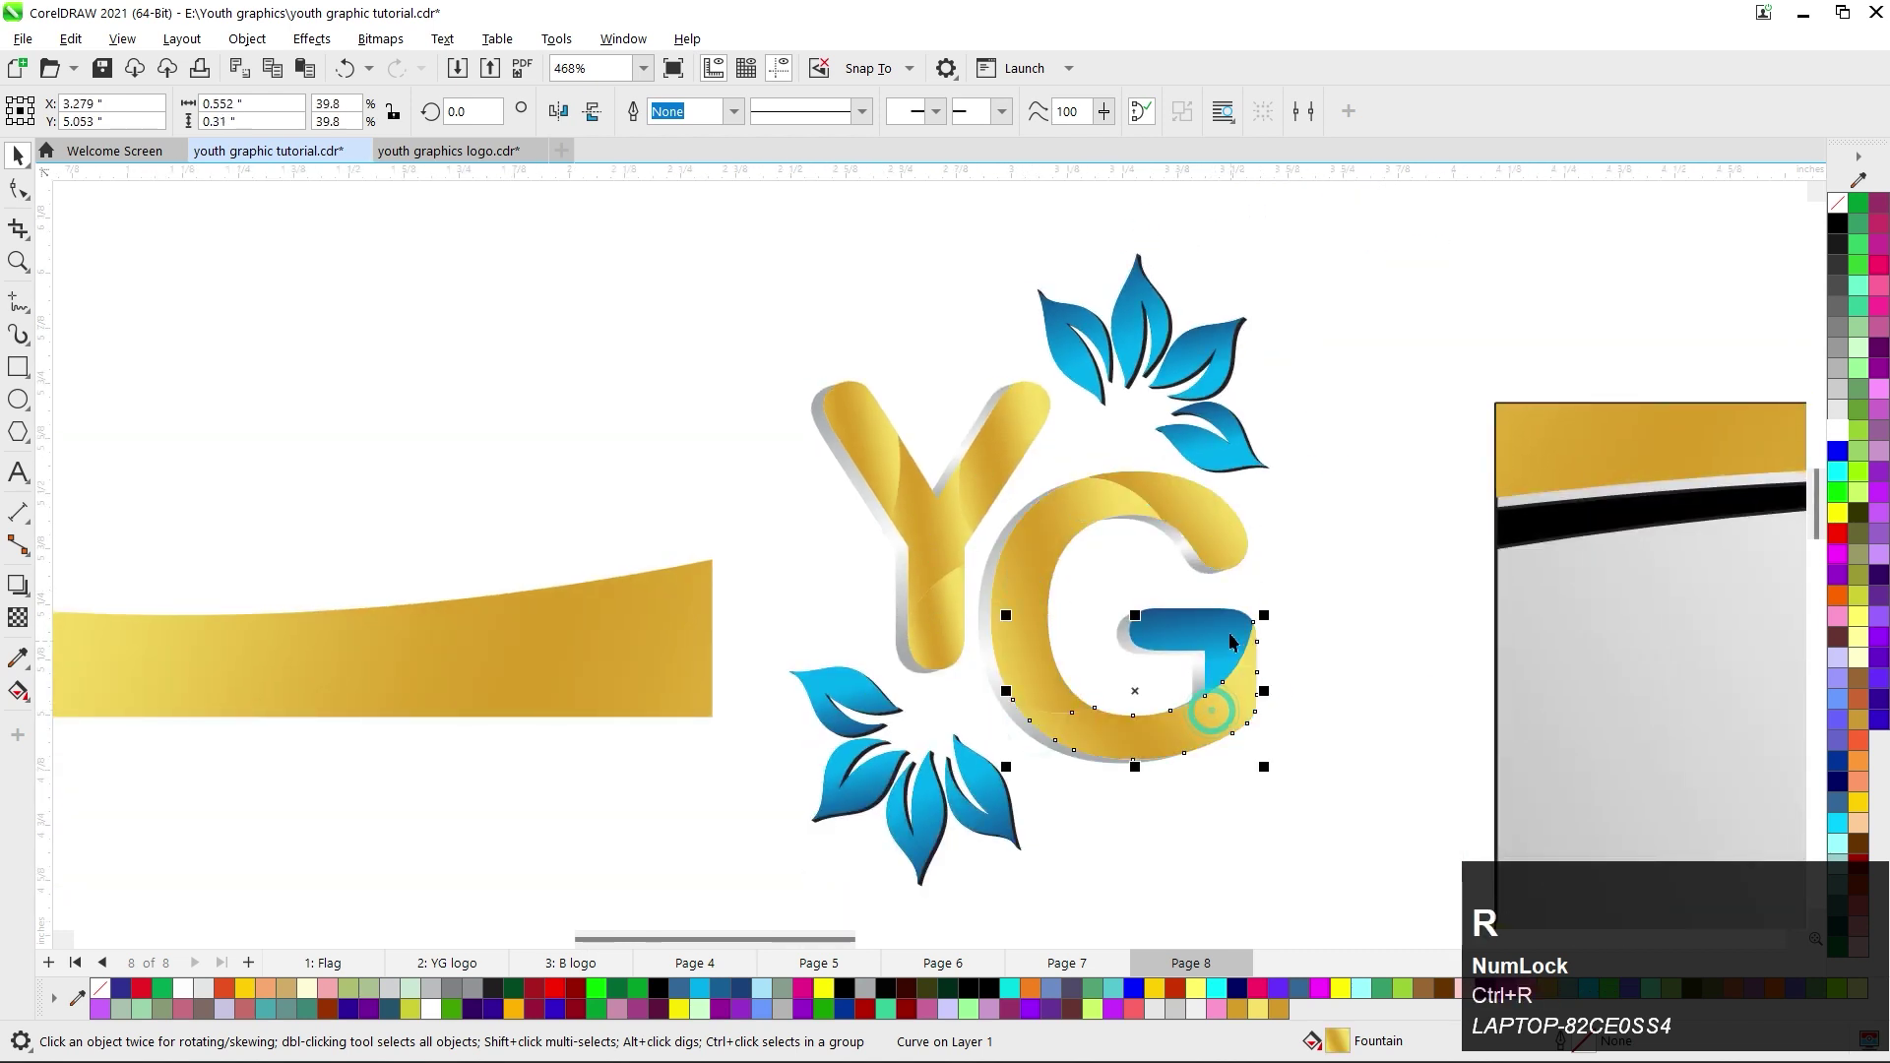
{"action": "left_click", "coordinate": [1229, 633]}
{"action": "key", "text": "ctrl+r"}
Apply the gold gradient fill to both leaf clusters and delete the spare gold strip beside the logo.
{"action": "left_click", "coordinate": [960, 800]}
{"action": "key", "text": "ctrl+r"}
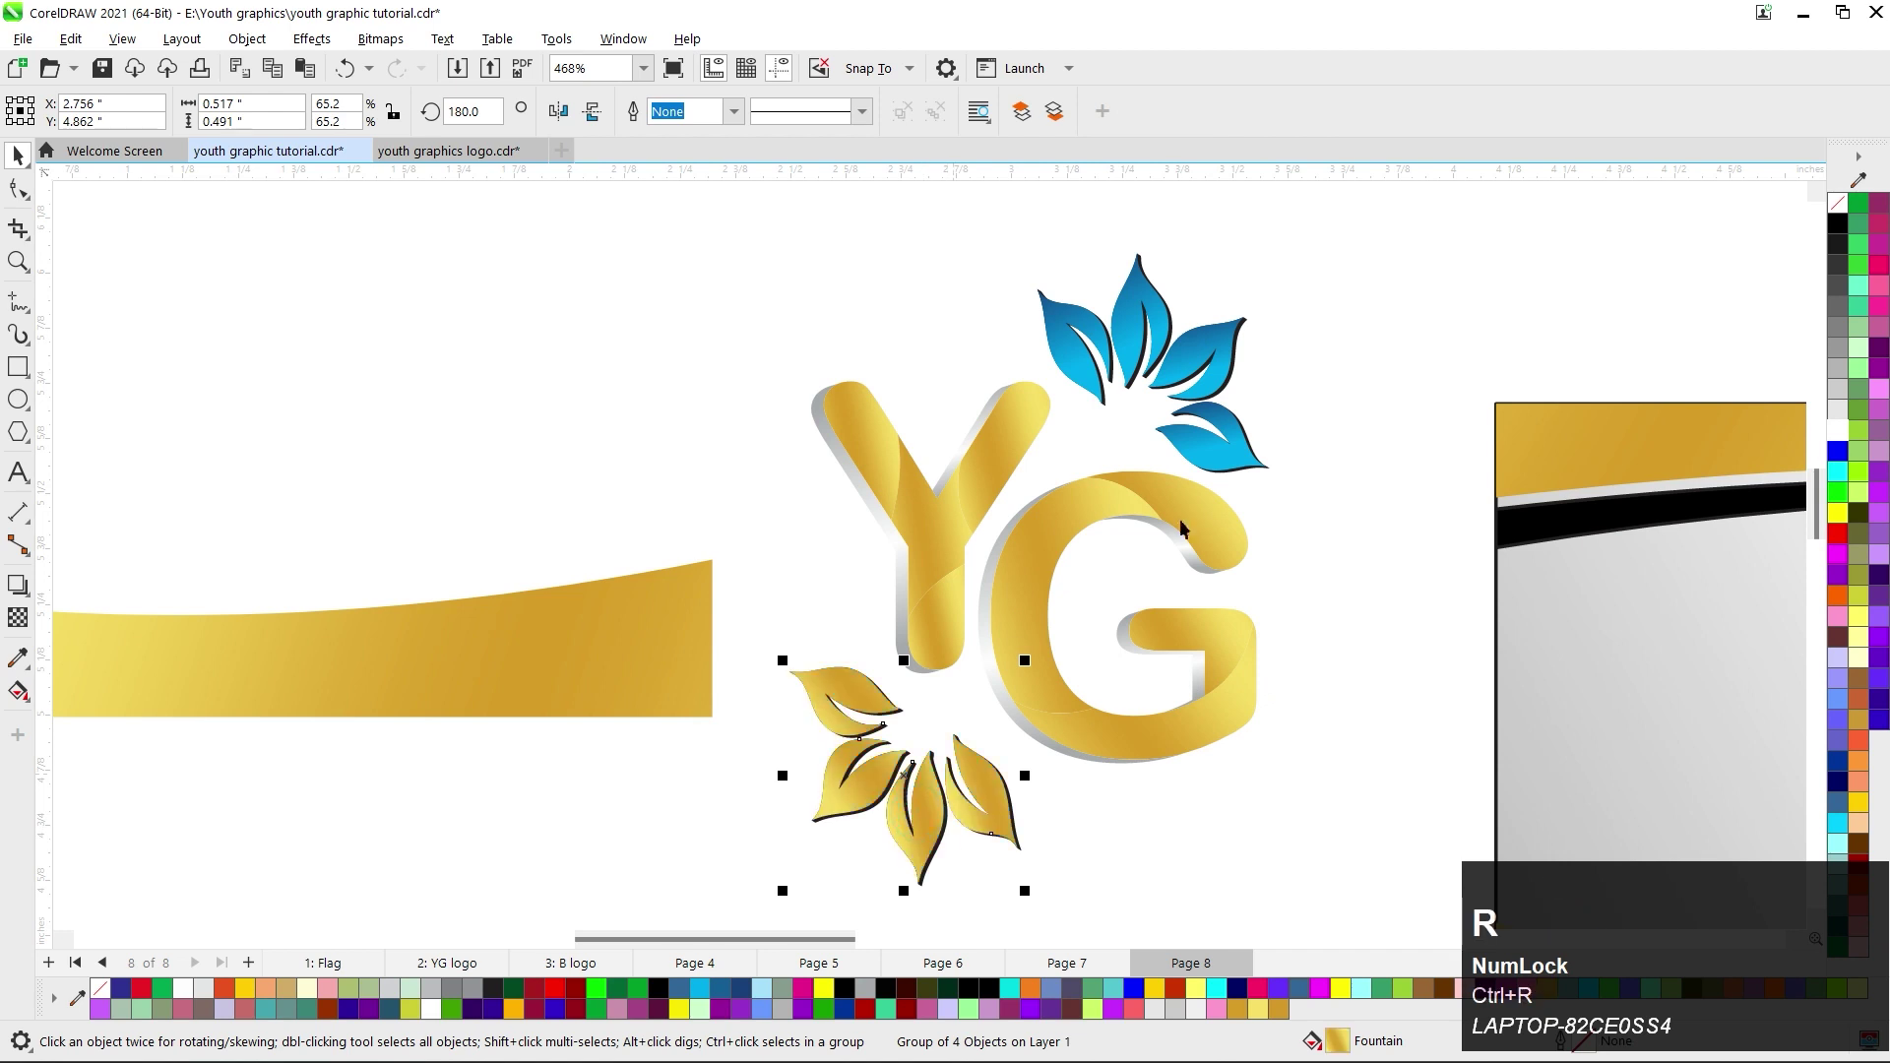
{"action": "left_click", "coordinate": [1210, 349]}
{"action": "key", "text": "ctrl+r"}
{"action": "scroll", "coordinate": [945, 473], "scroll_direction": "down", "scroll_amount": 1}
{"action": "left_click", "coordinate": [726, 596]}
{"action": "key", "text": "Delete"}
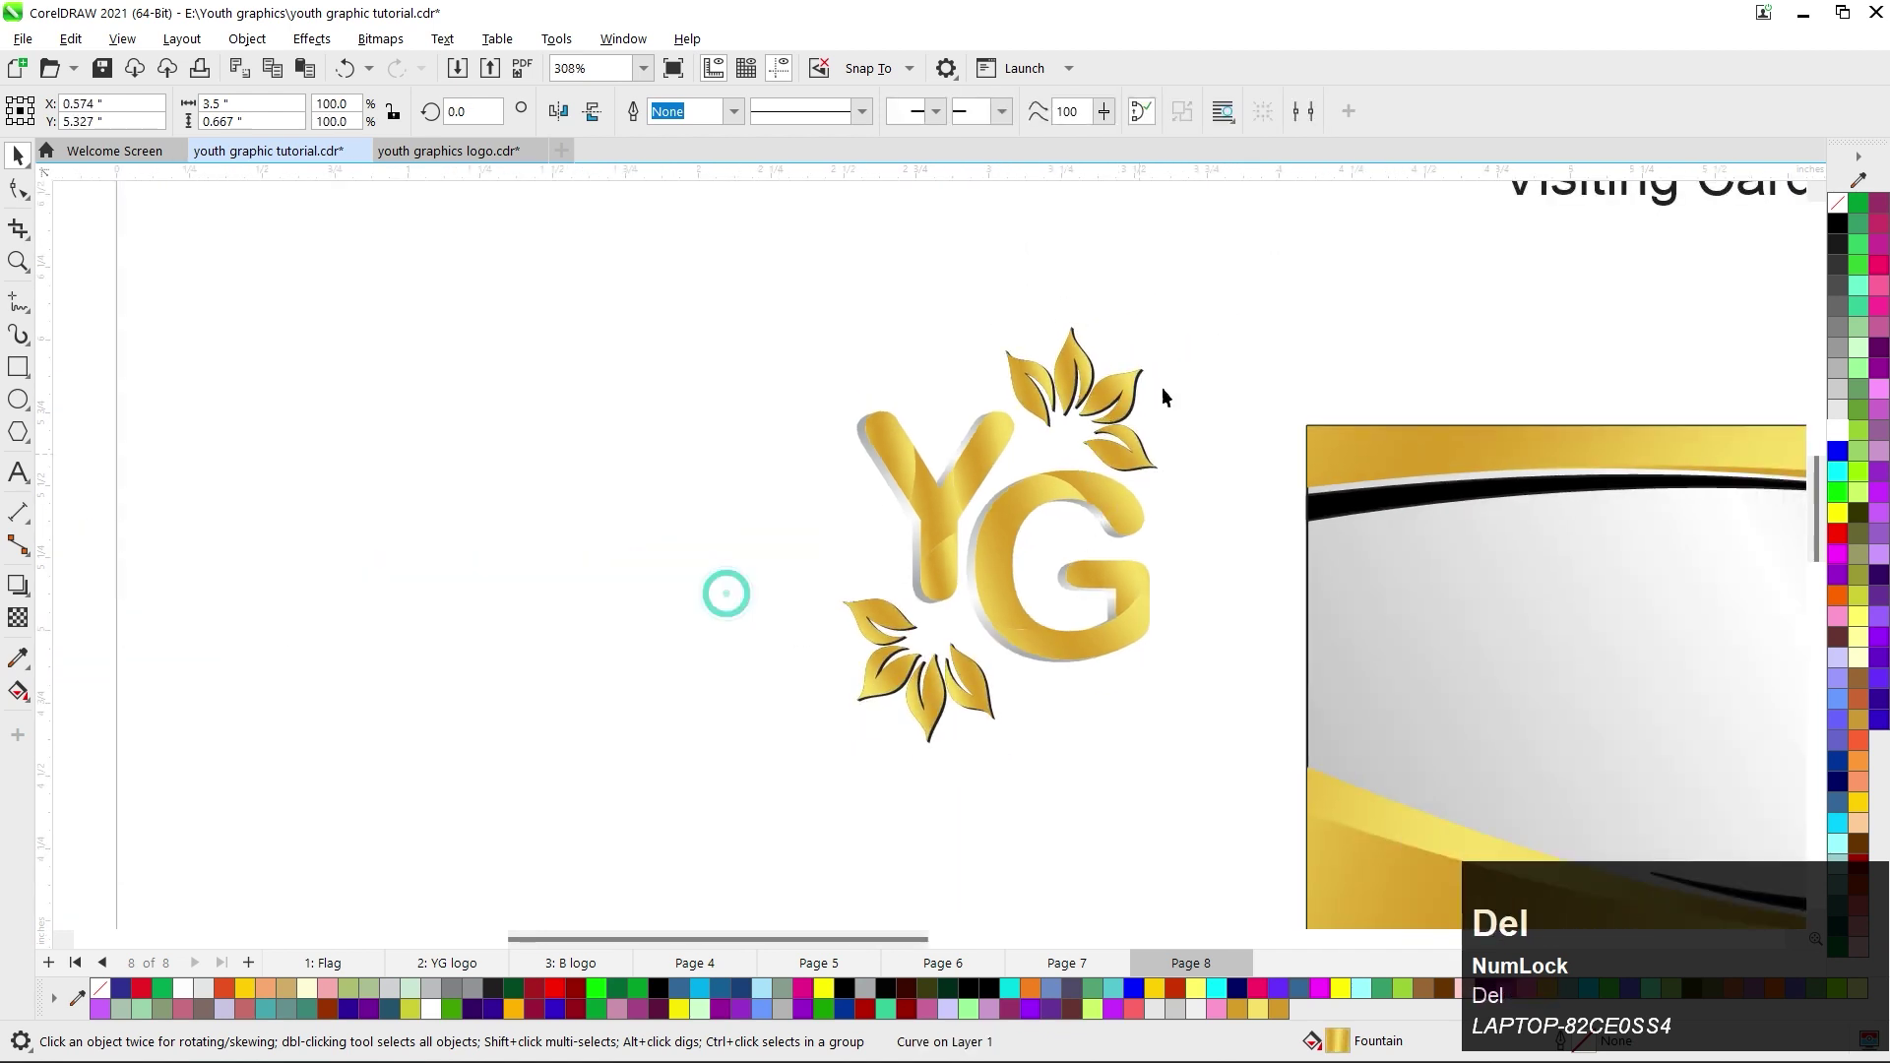
Fill the grey shadow pieces behind the letter Y with black.
{"action": "scroll", "coordinate": [841, 476], "scroll_direction": "up", "scroll_amount": 2}
{"action": "left_click_drag", "start_coordinate": [926, 476], "coordinate": [825, 483]}
{"action": "key", "text": "ctrl+z"}
{"action": "left_click", "coordinate": [1838, 227]}
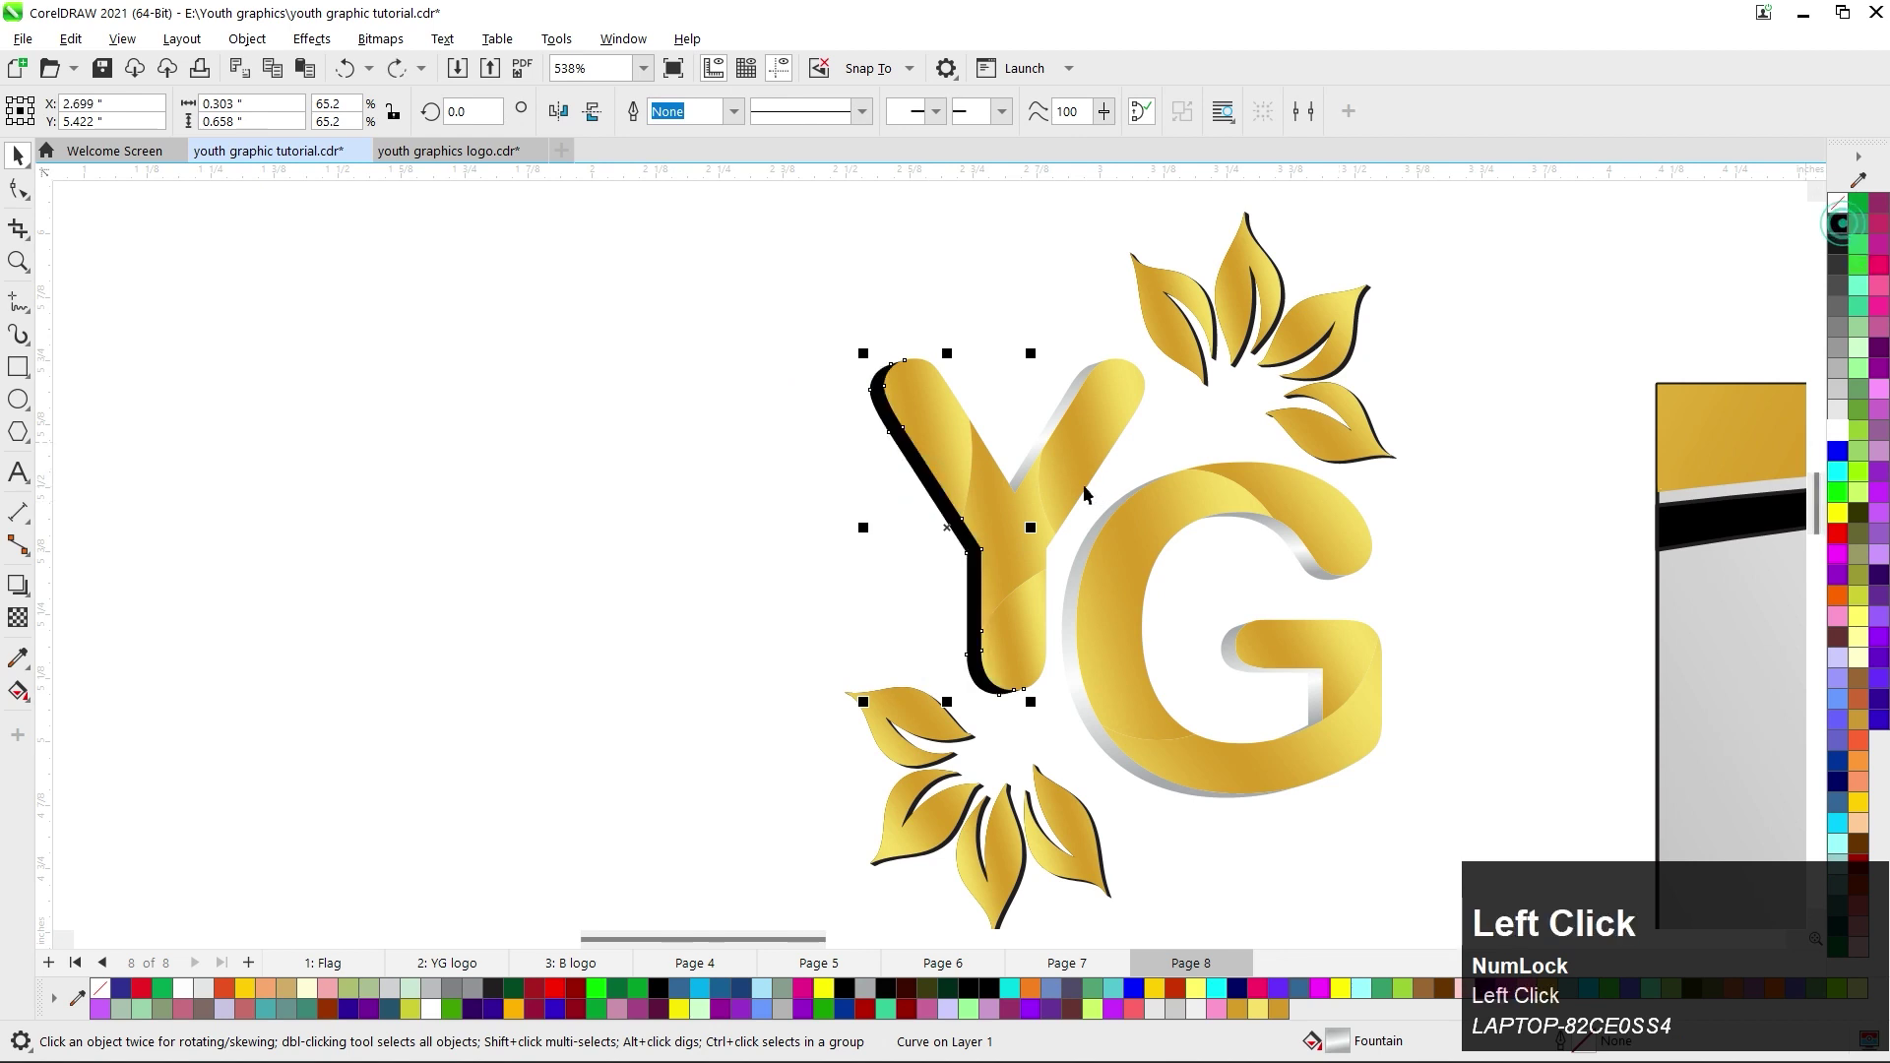
{"action": "left_click", "coordinate": [1042, 428]}
{"action": "left_click", "coordinate": [1836, 224]}
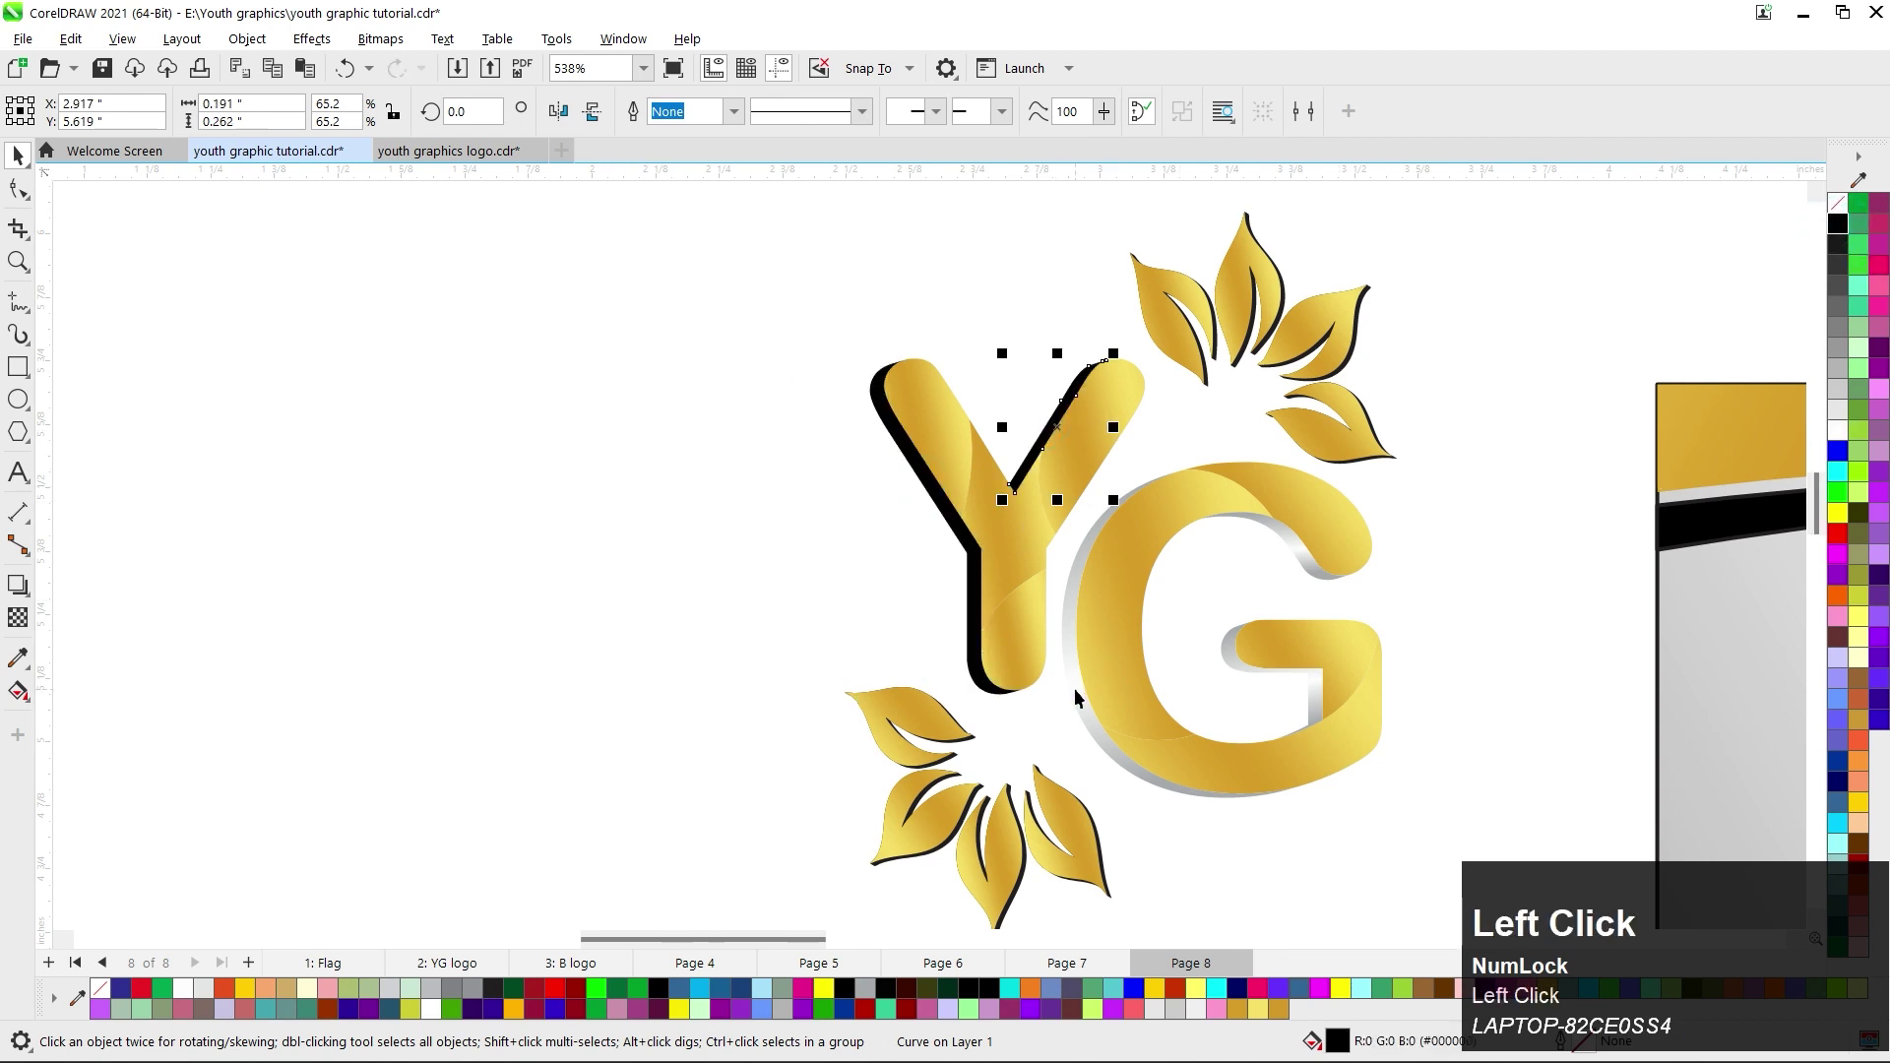
Fill the grey shadow pieces behind the letter G with black.
{"action": "left_click", "coordinate": [1074, 691]}
{"action": "left_click", "coordinate": [1836, 229]}
{"action": "left_click", "coordinate": [1292, 539]}
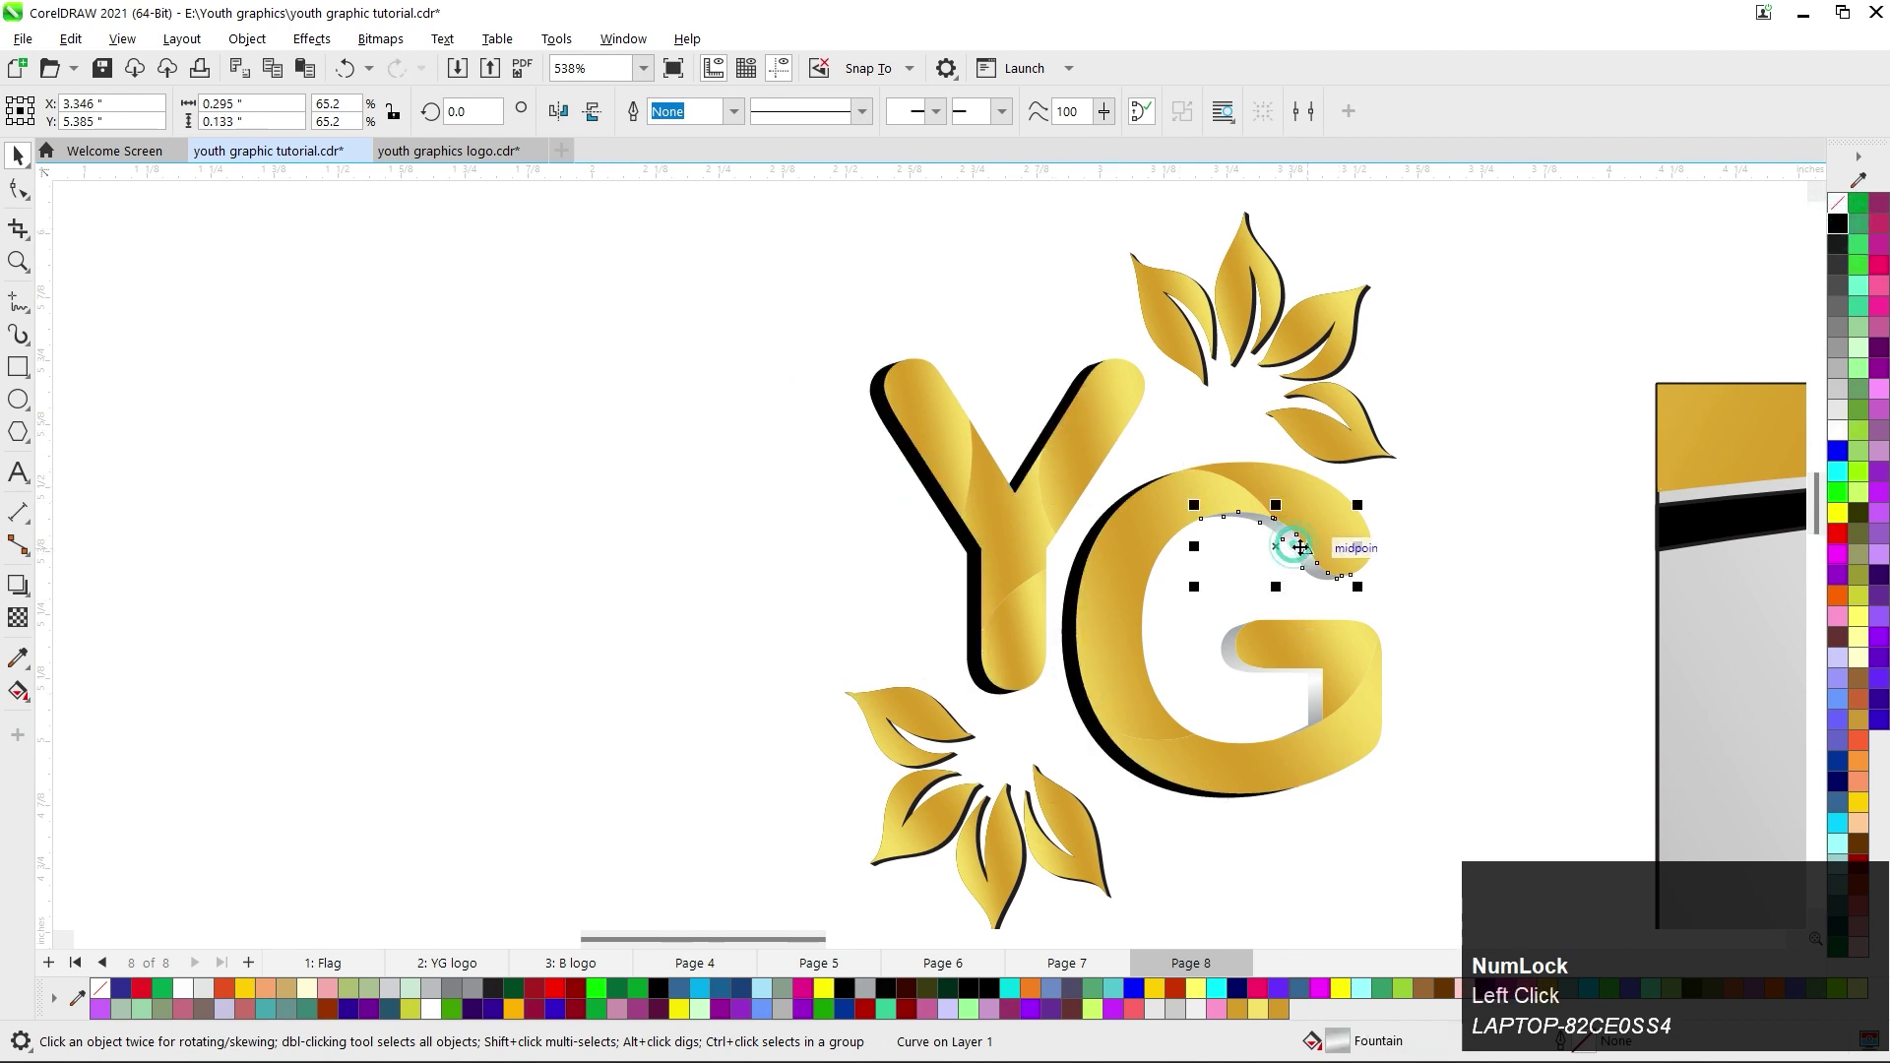
{"action": "key", "text": "ctrl+r"}
{"action": "left_click", "coordinate": [1314, 697]}
{"action": "key", "text": "ctrl+r"}
Group the whole gold logo and place it in the card's left half, reduced to about 0.795 x 1.047 inches.
{"action": "scroll", "coordinate": [1286, 359], "scroll_direction": "down", "scroll_amount": 2}
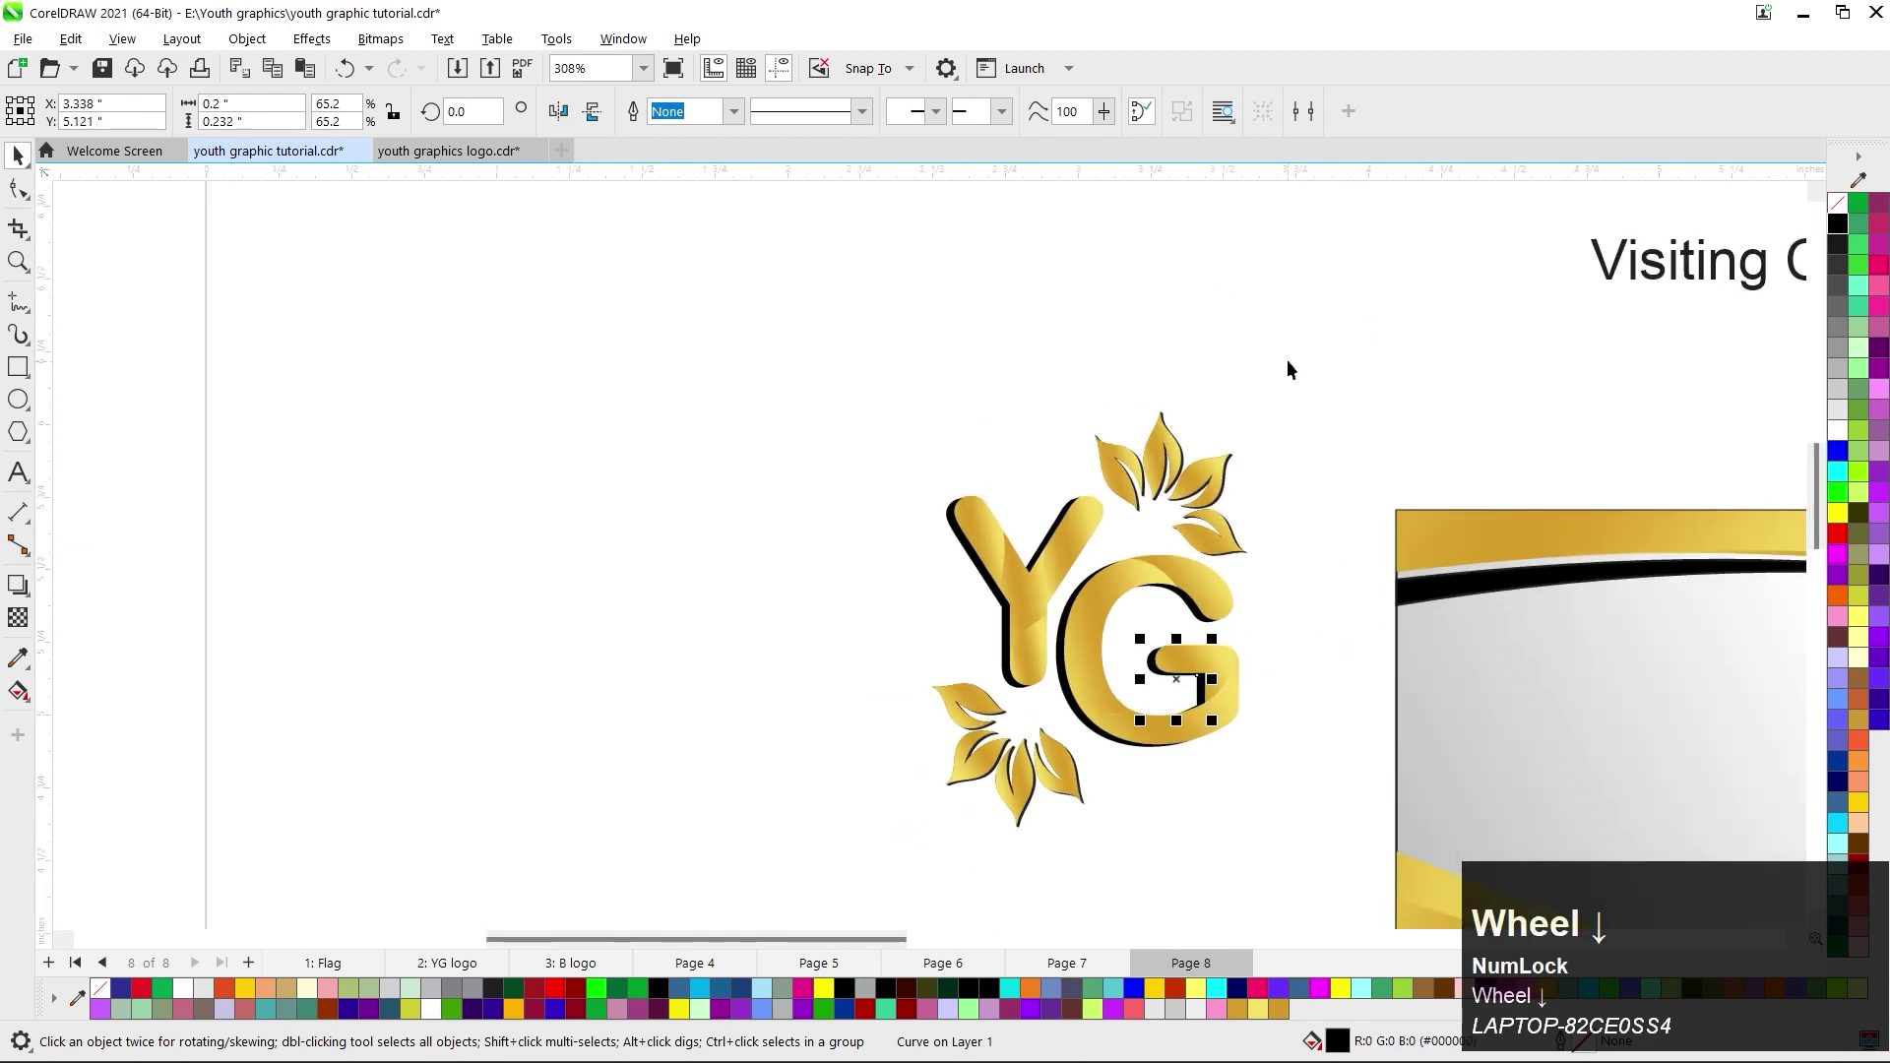
{"action": "left_click_drag", "start_coordinate": [1317, 316], "coordinate": [895, 853]}
{"action": "scroll", "coordinate": [871, 590], "scroll_direction": "down", "scroll_amount": 2}
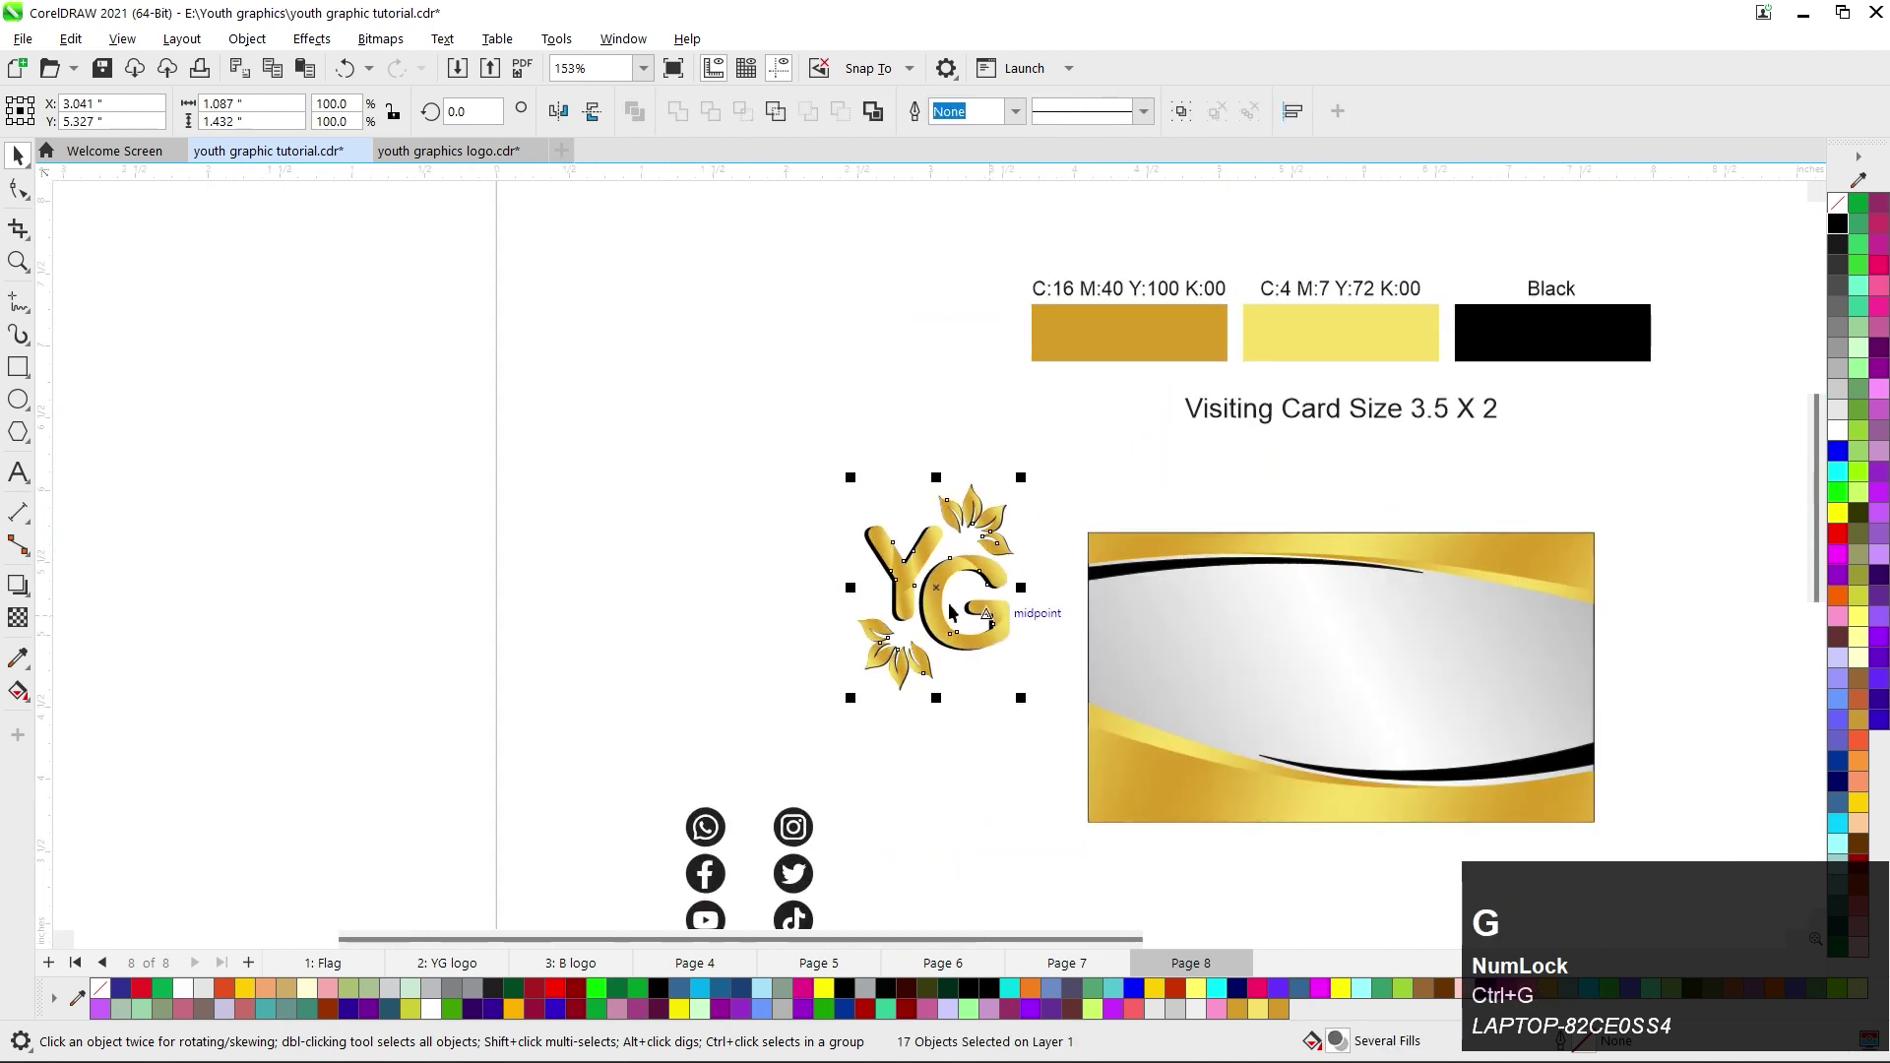
{"action": "key", "text": "ctrl+g"}
{"action": "left_click_drag", "start_coordinate": [949, 607], "coordinate": [1239, 698]}
{"action": "left_click_drag", "start_coordinate": [1312, 791], "coordinate": [1239, 740]}
{"action": "scroll", "coordinate": [1239, 740], "scroll_direction": "up", "scroll_amount": 1}
{"action": "left_click", "coordinate": [1266, 690]}
{"action": "scroll", "coordinate": [1267, 701], "scroll_direction": "up", "scroll_amount": 2}
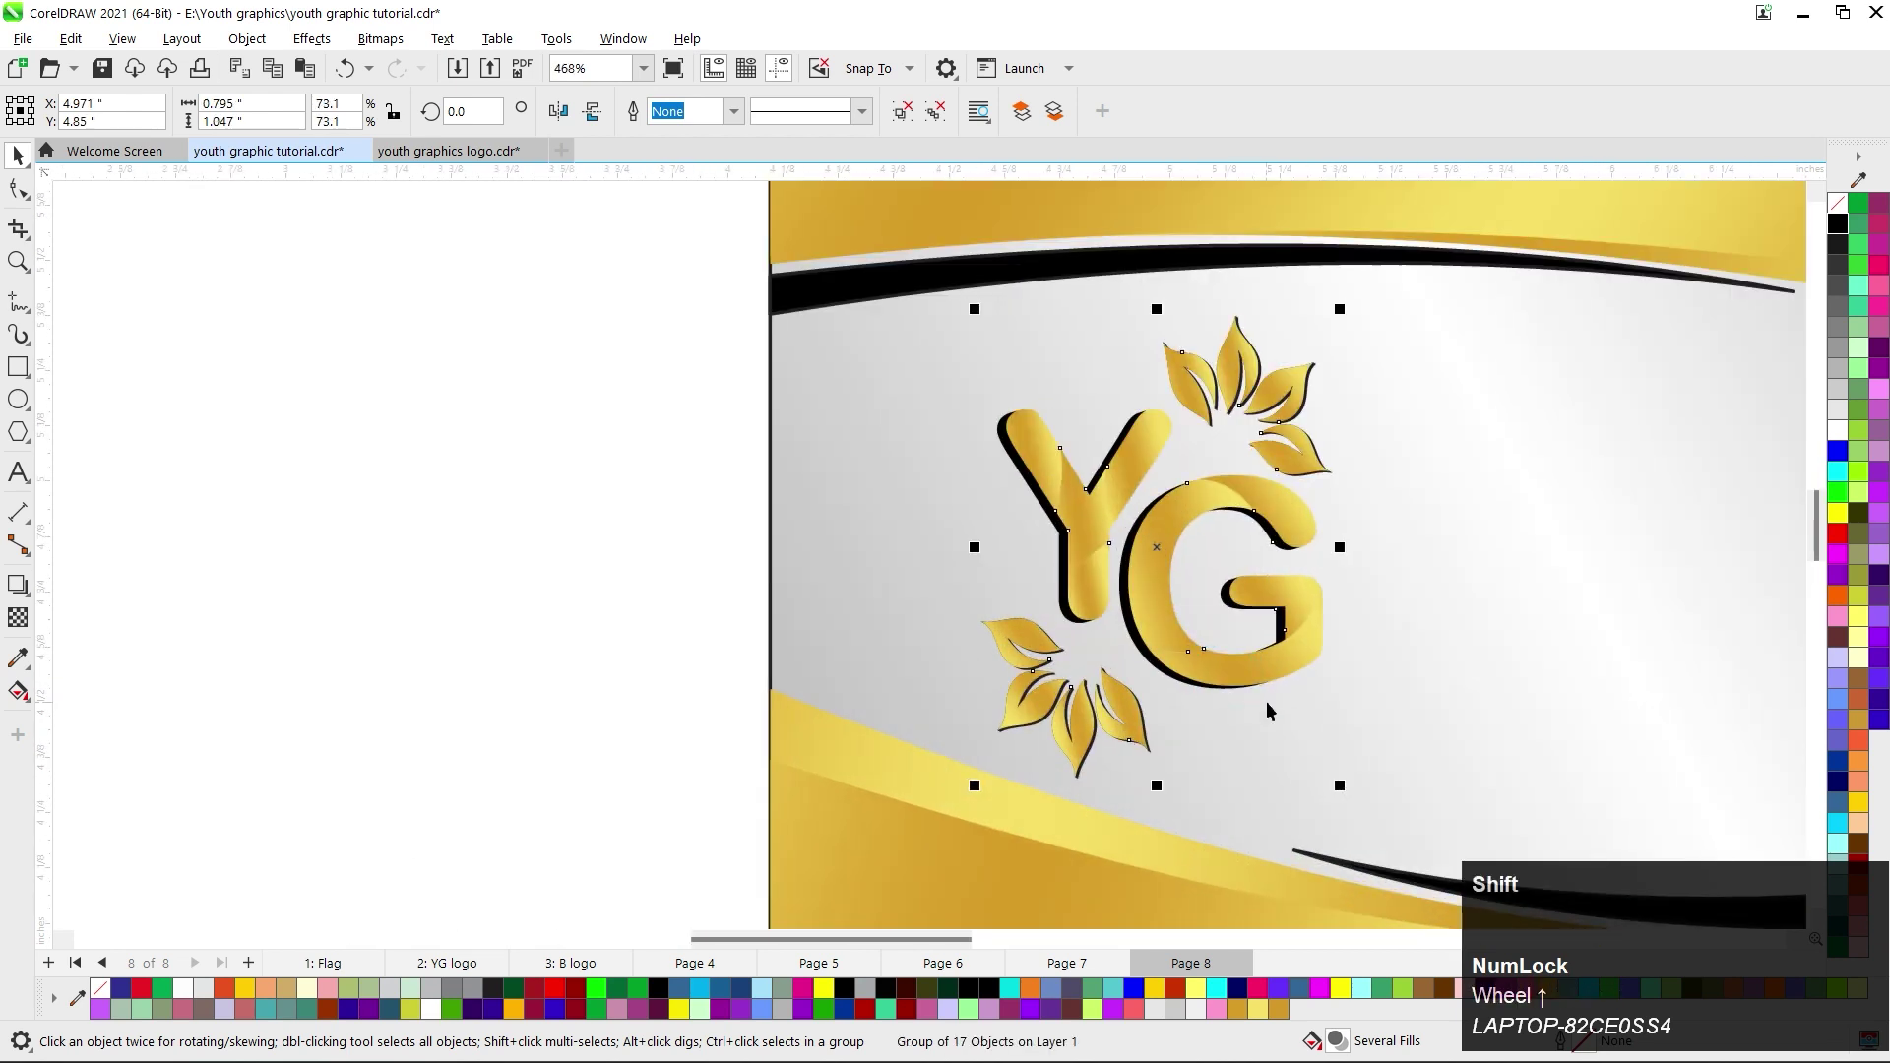
Nudge the logo group on the card to about X 5.031 and Y 4.85 inches.
{"action": "key", "text": "shift+Right"}
{"action": "scroll", "coordinate": [1236, 723], "scroll_direction": "down", "scroll_amount": 3}
{"action": "scroll", "coordinate": [1226, 724], "scroll_direction": "up", "scroll_amount": 2}
{"action": "key", "text": "shift+Right"}
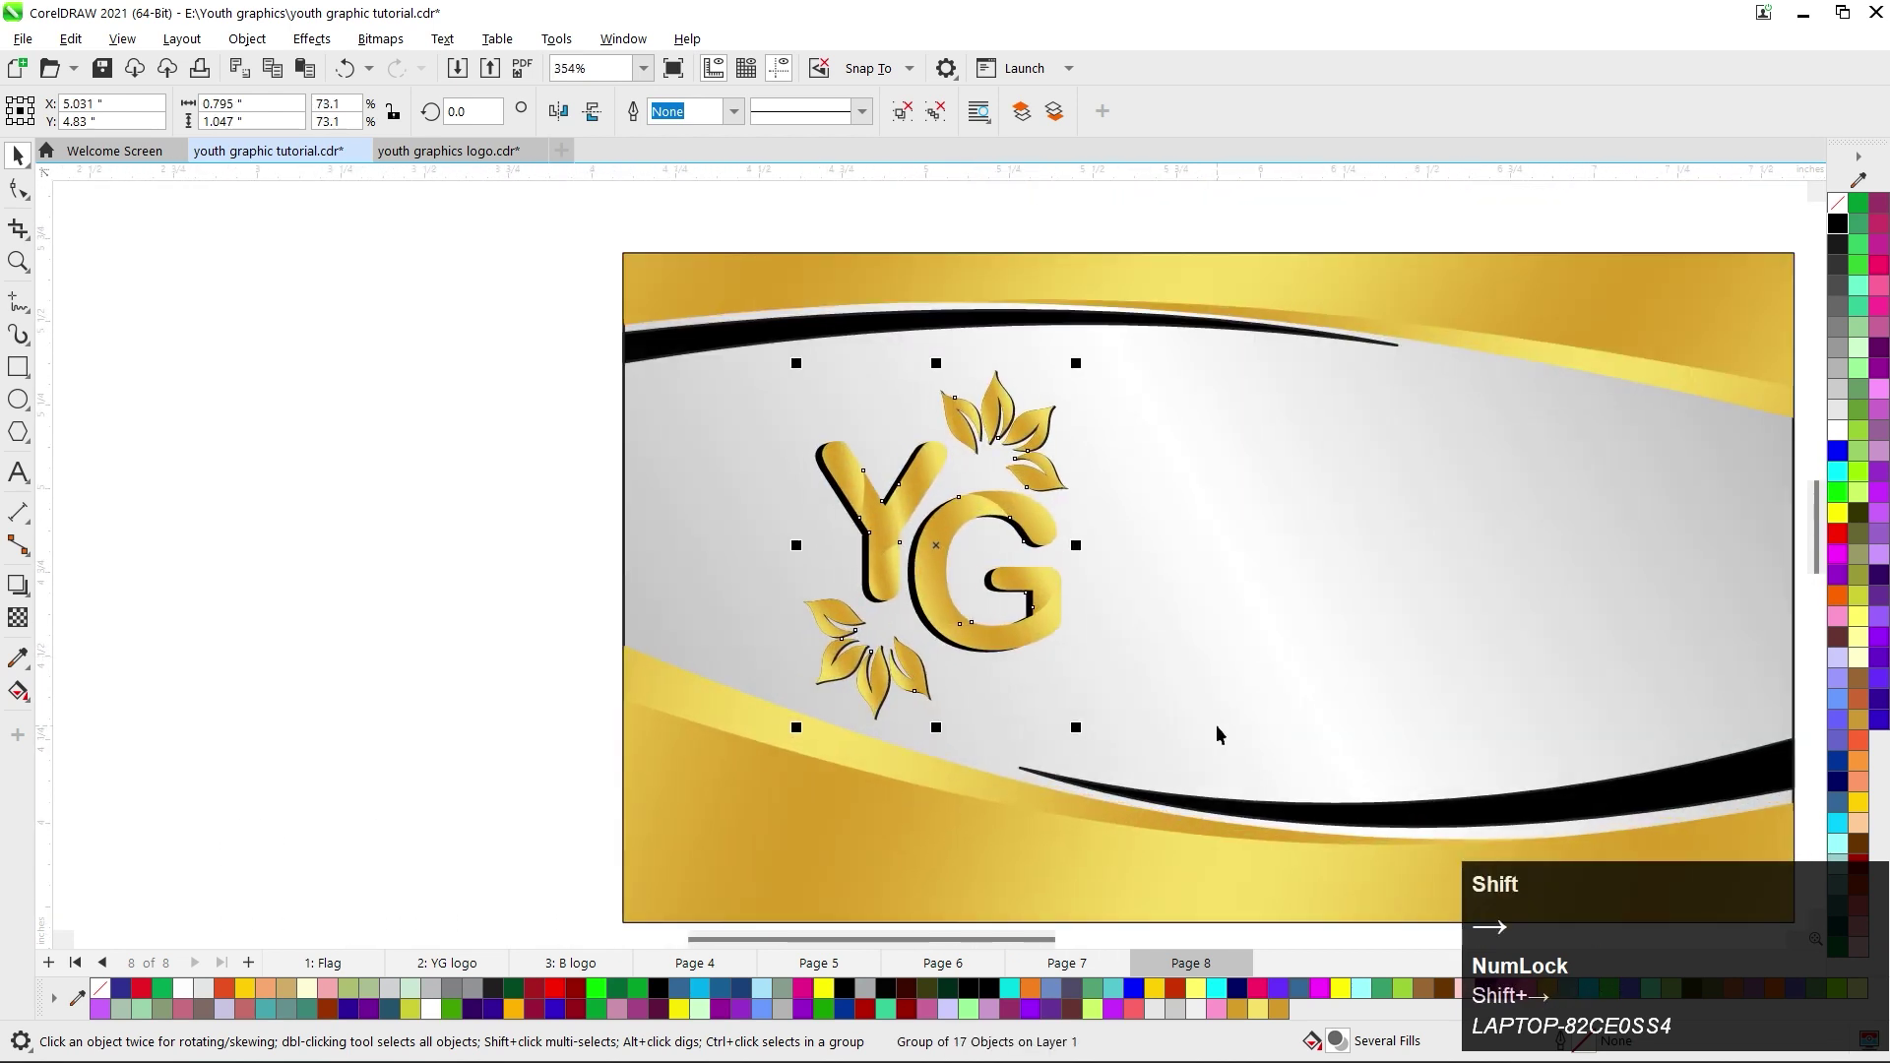
{"action": "scroll", "coordinate": [932, 635], "scroll_direction": "down", "scroll_amount": 3}
{"action": "key", "text": "shift+Up"}
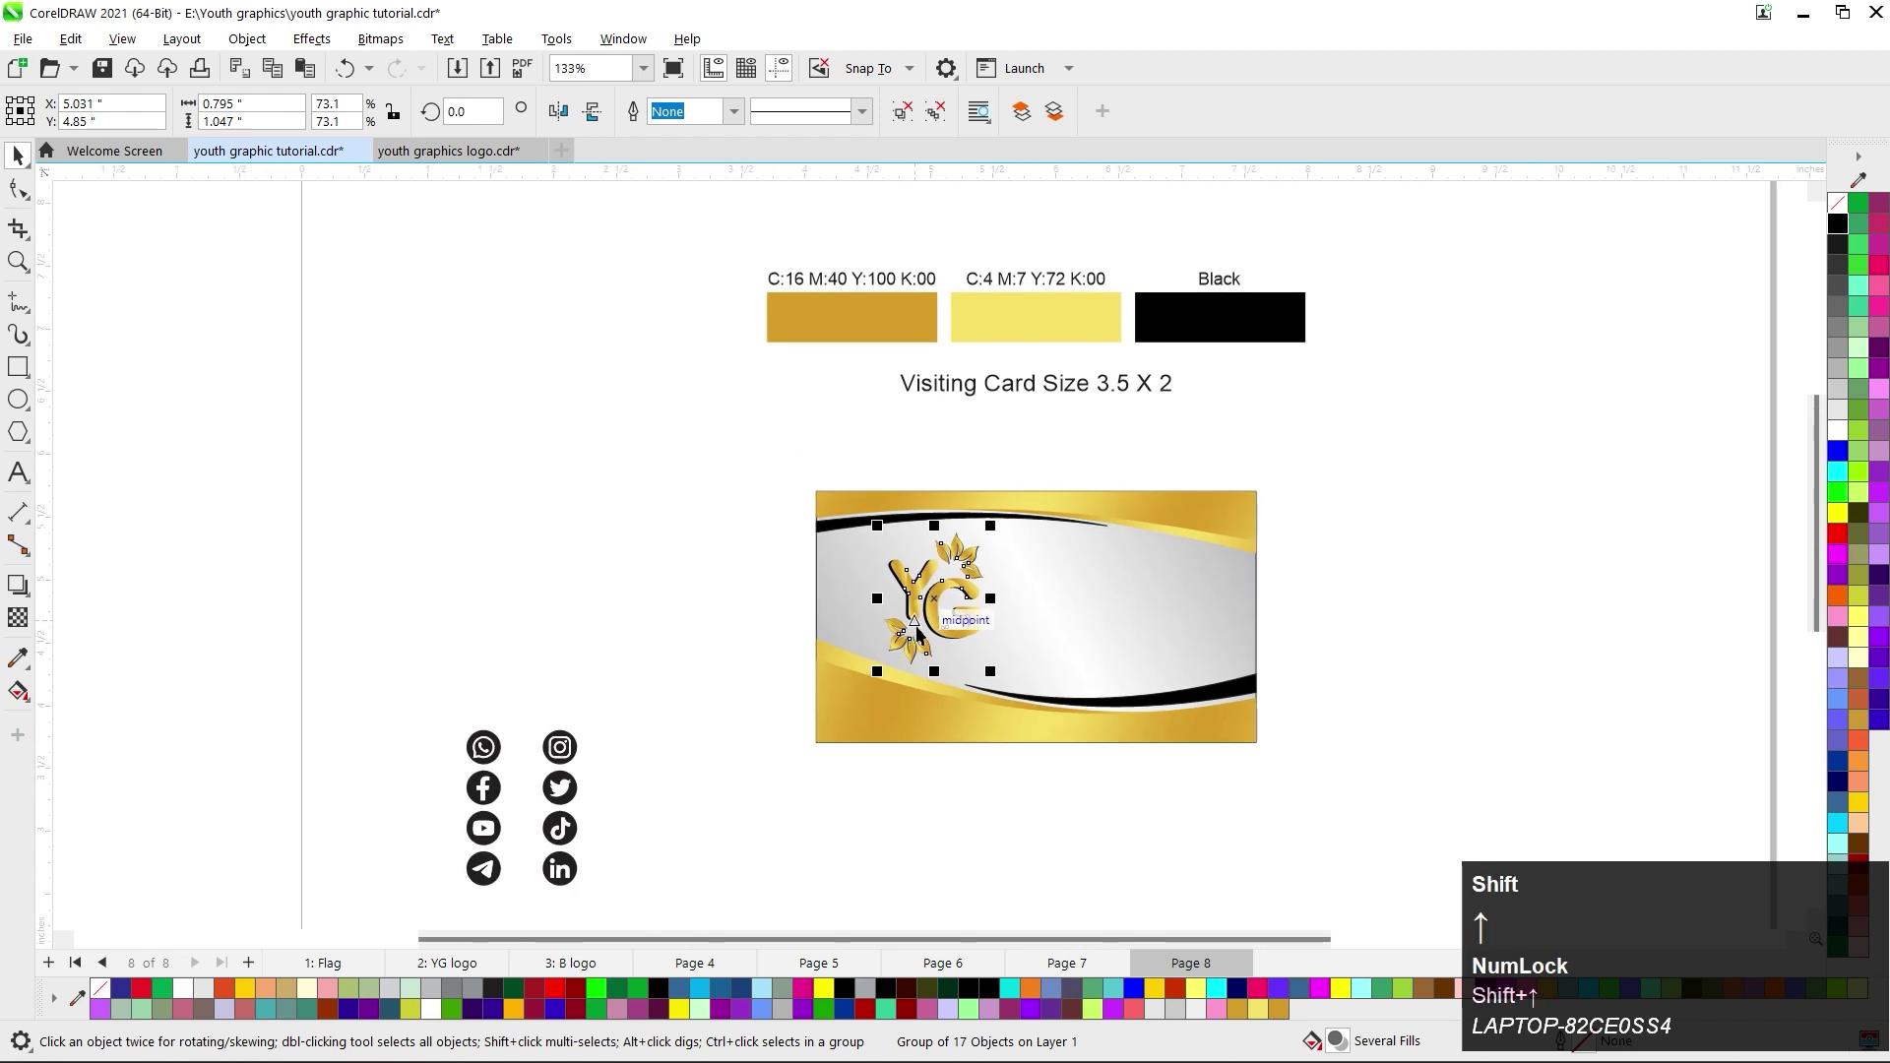
Add the artistic text "Youth Graphics" in the empty area beside the card.
{"action": "left_click", "coordinate": [712, 482]}
{"action": "left_click", "coordinate": [18, 472]}
{"action": "left_click", "coordinate": [514, 495]}
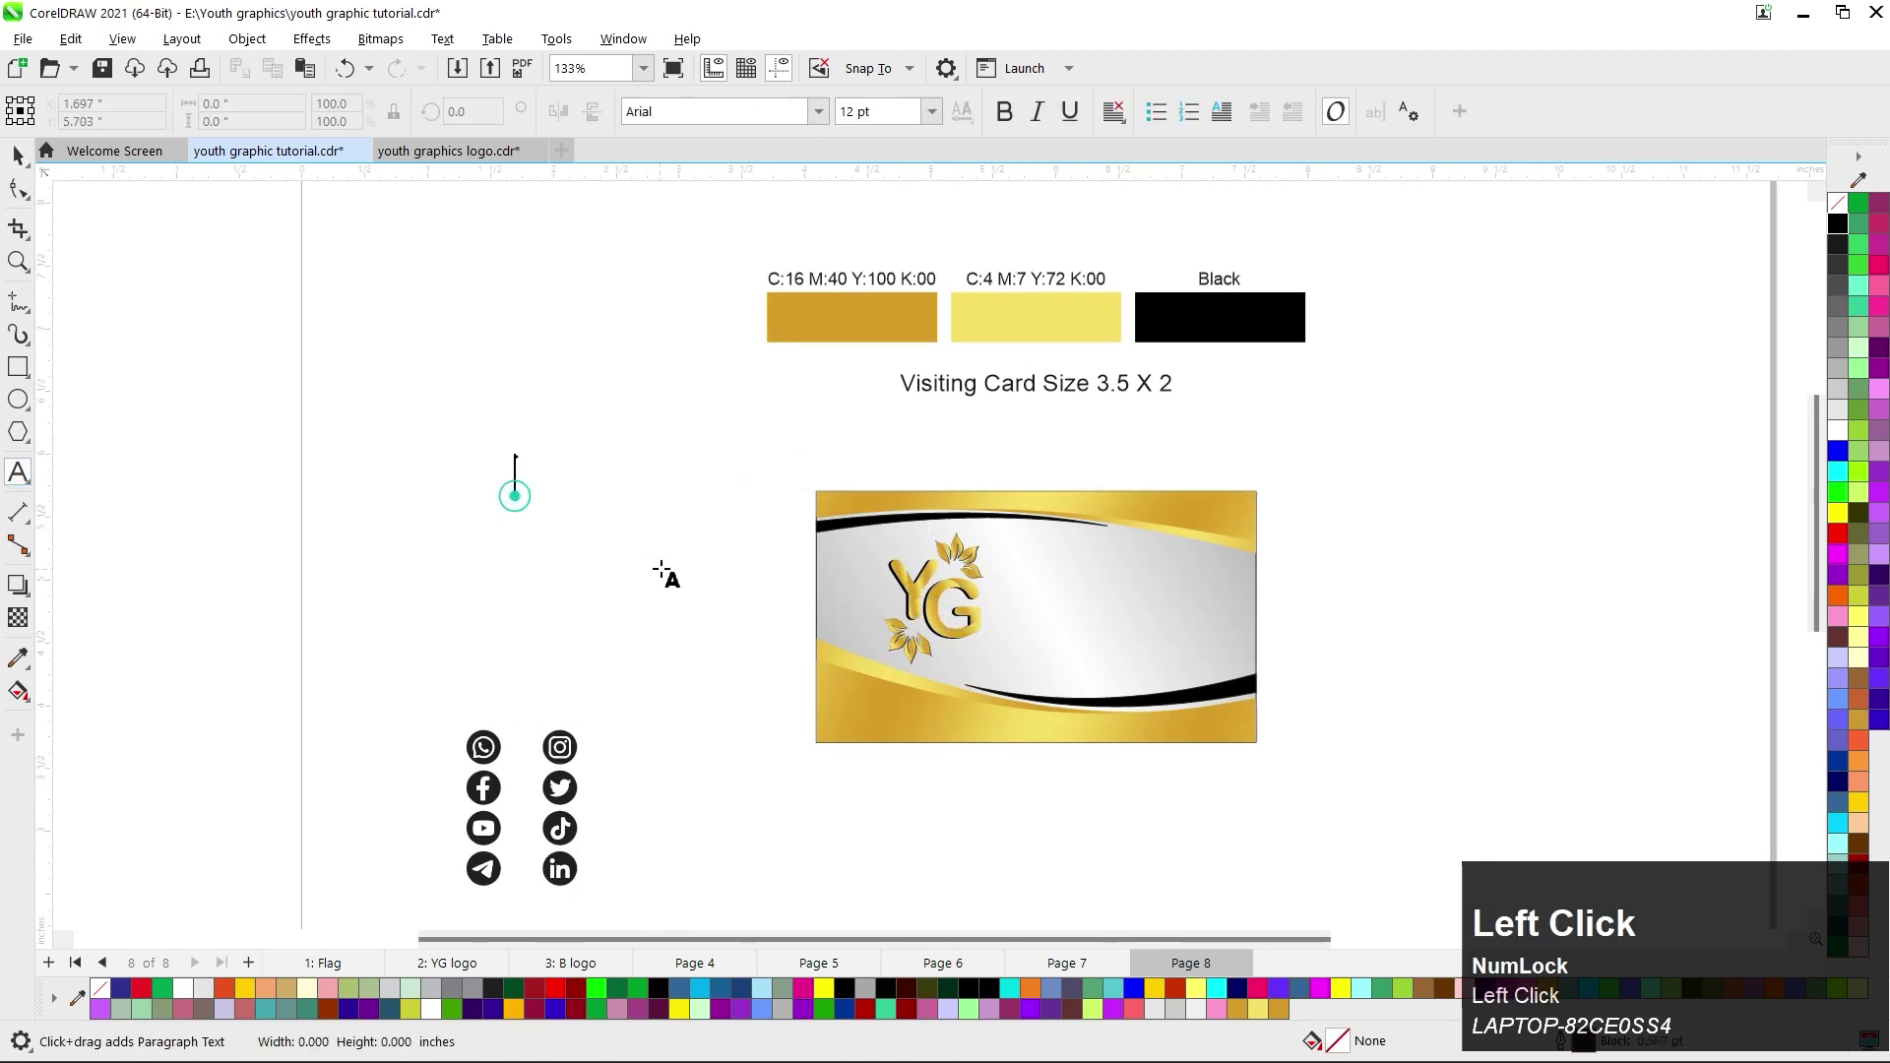
{"action": "type", "text": "Youth "}
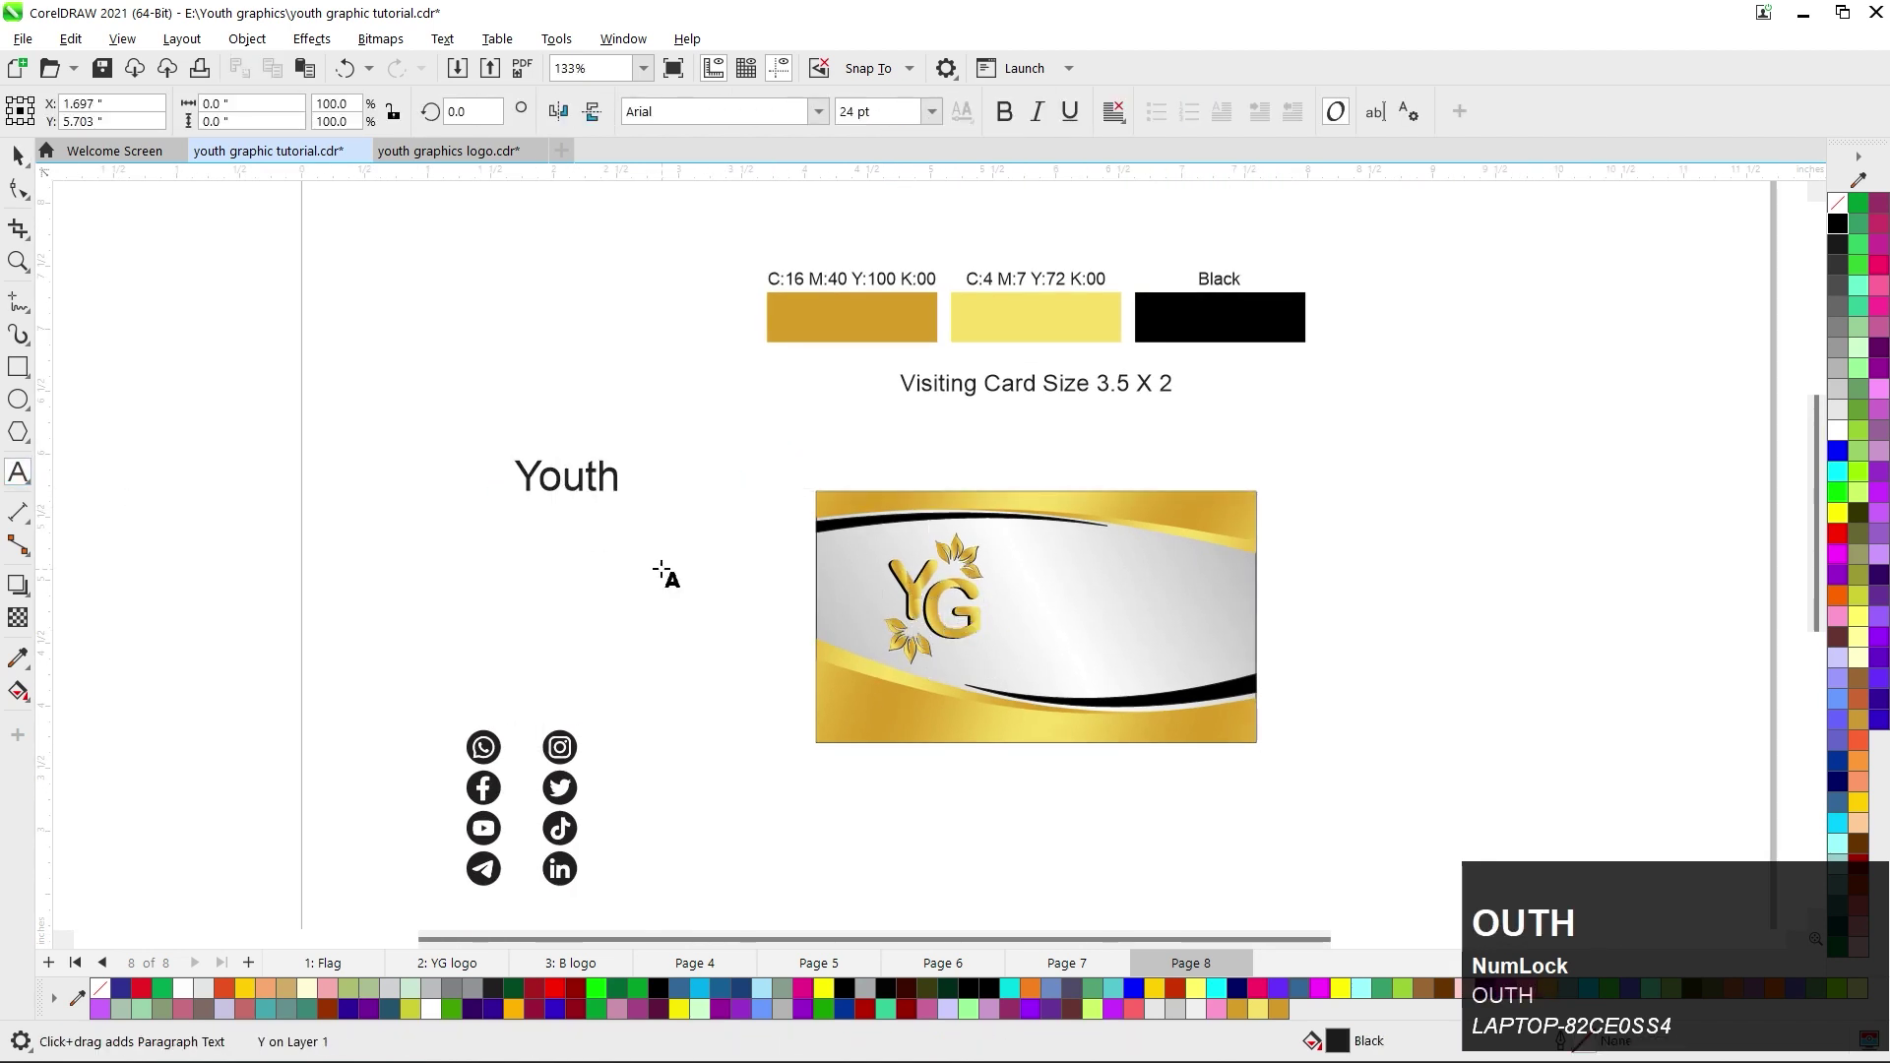
{"action": "type", "text": "Graphics"}
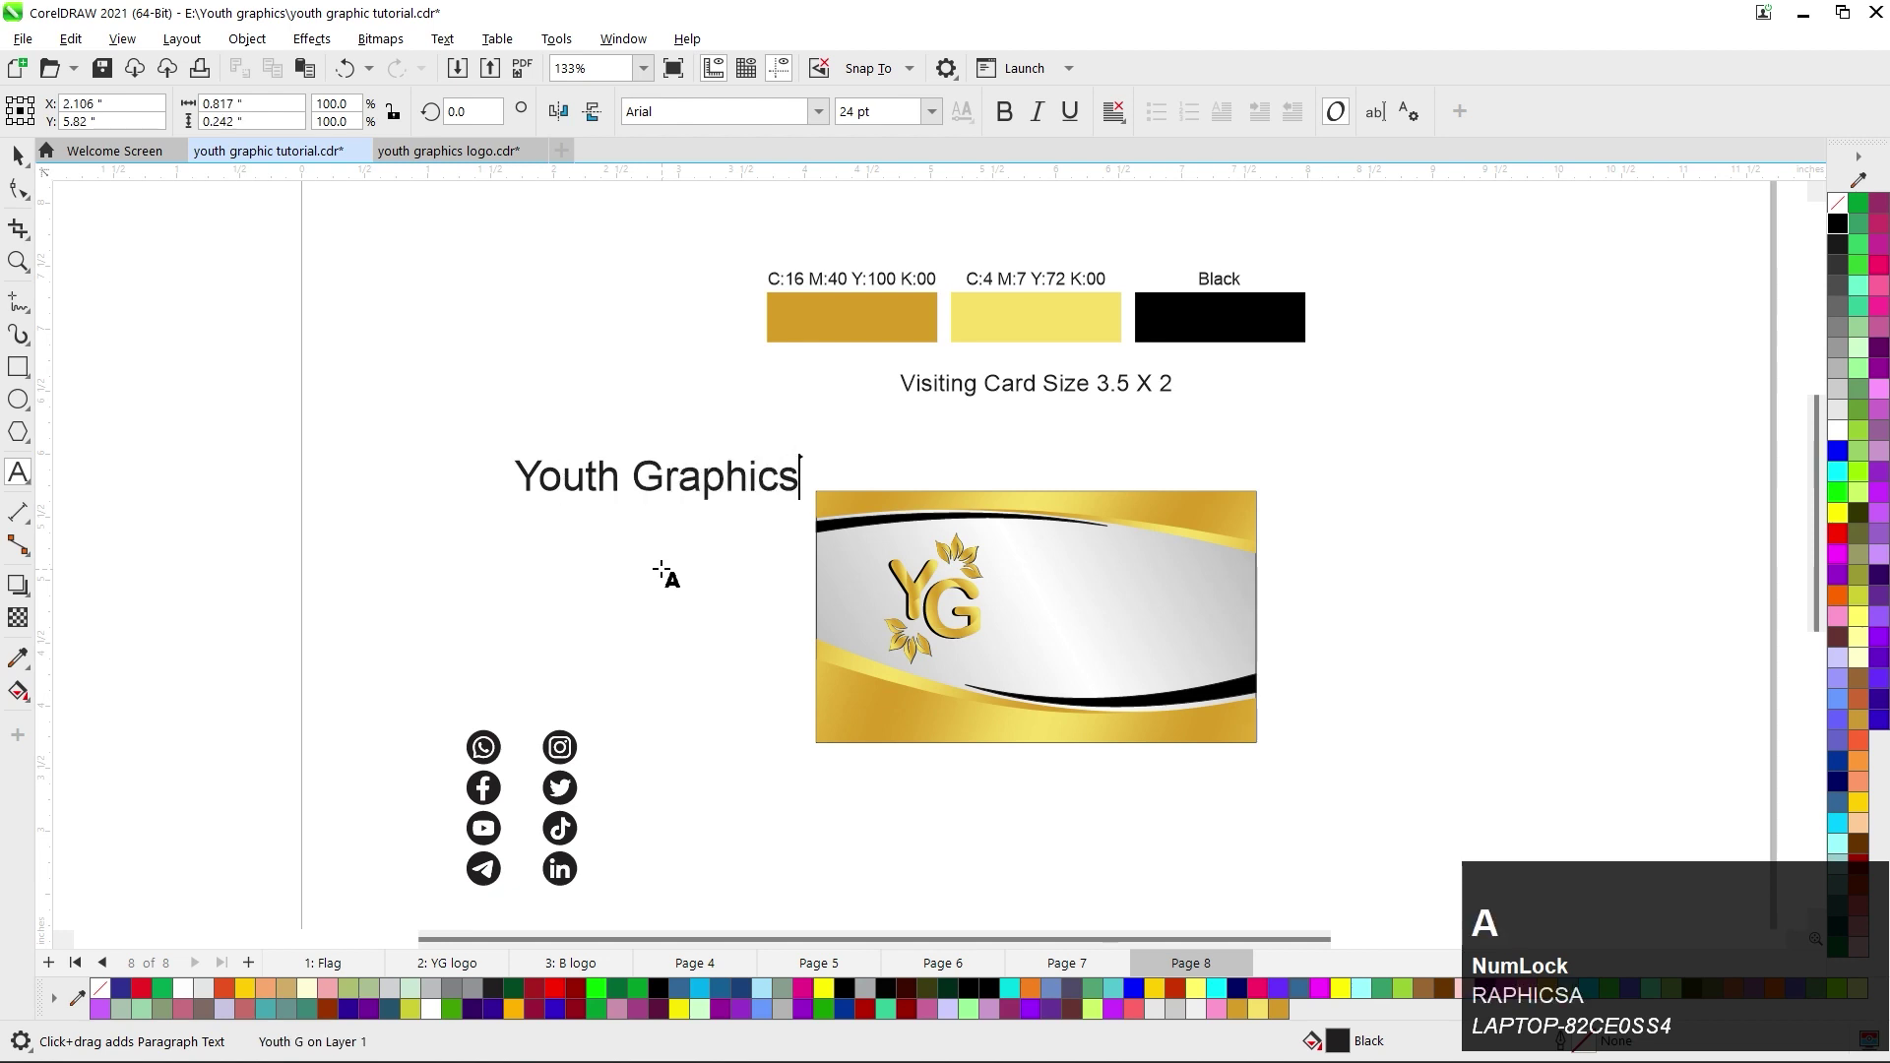
Set the "Youth Graphics" text in the Edwardian Script ITC font.
{"action": "key", "text": "ctrl+a"}
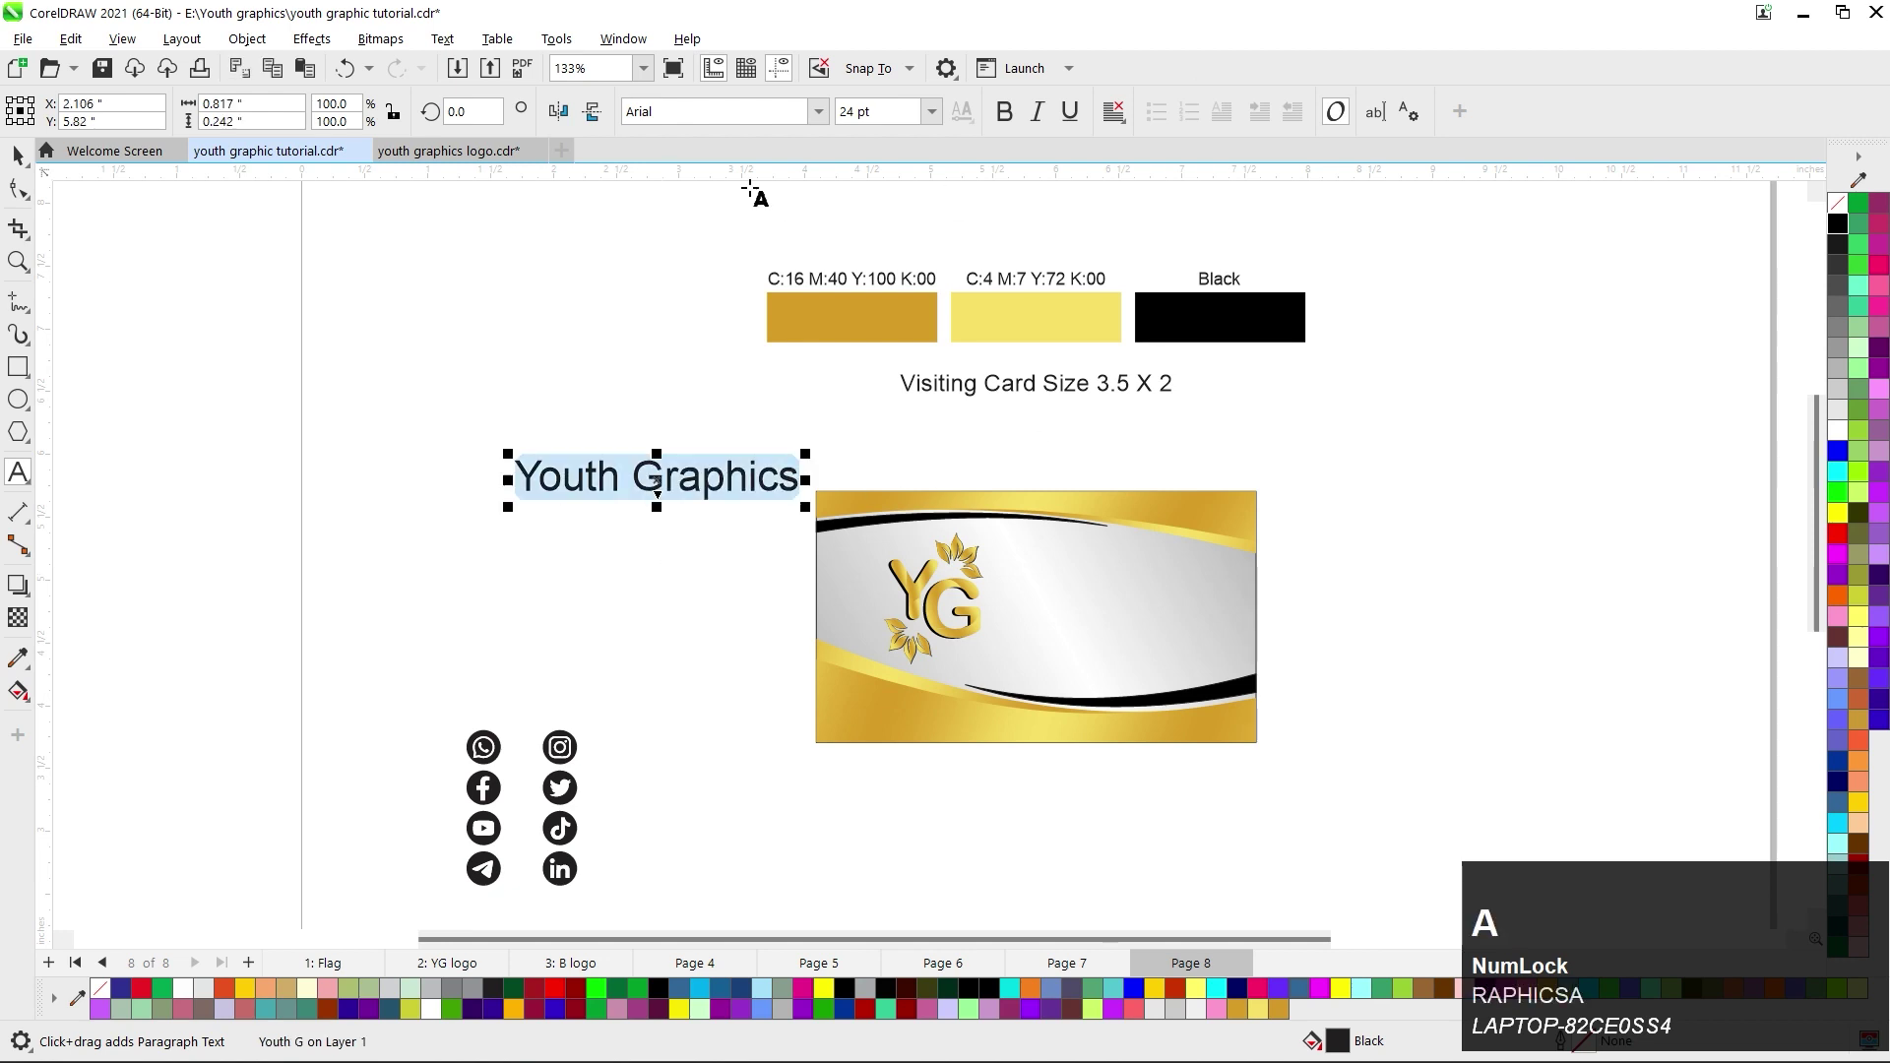
{"action": "left_click", "coordinate": [721, 114]}
{"action": "type", "text": "Edwardian Script ITC"}
{"action": "key", "text": "Return"}
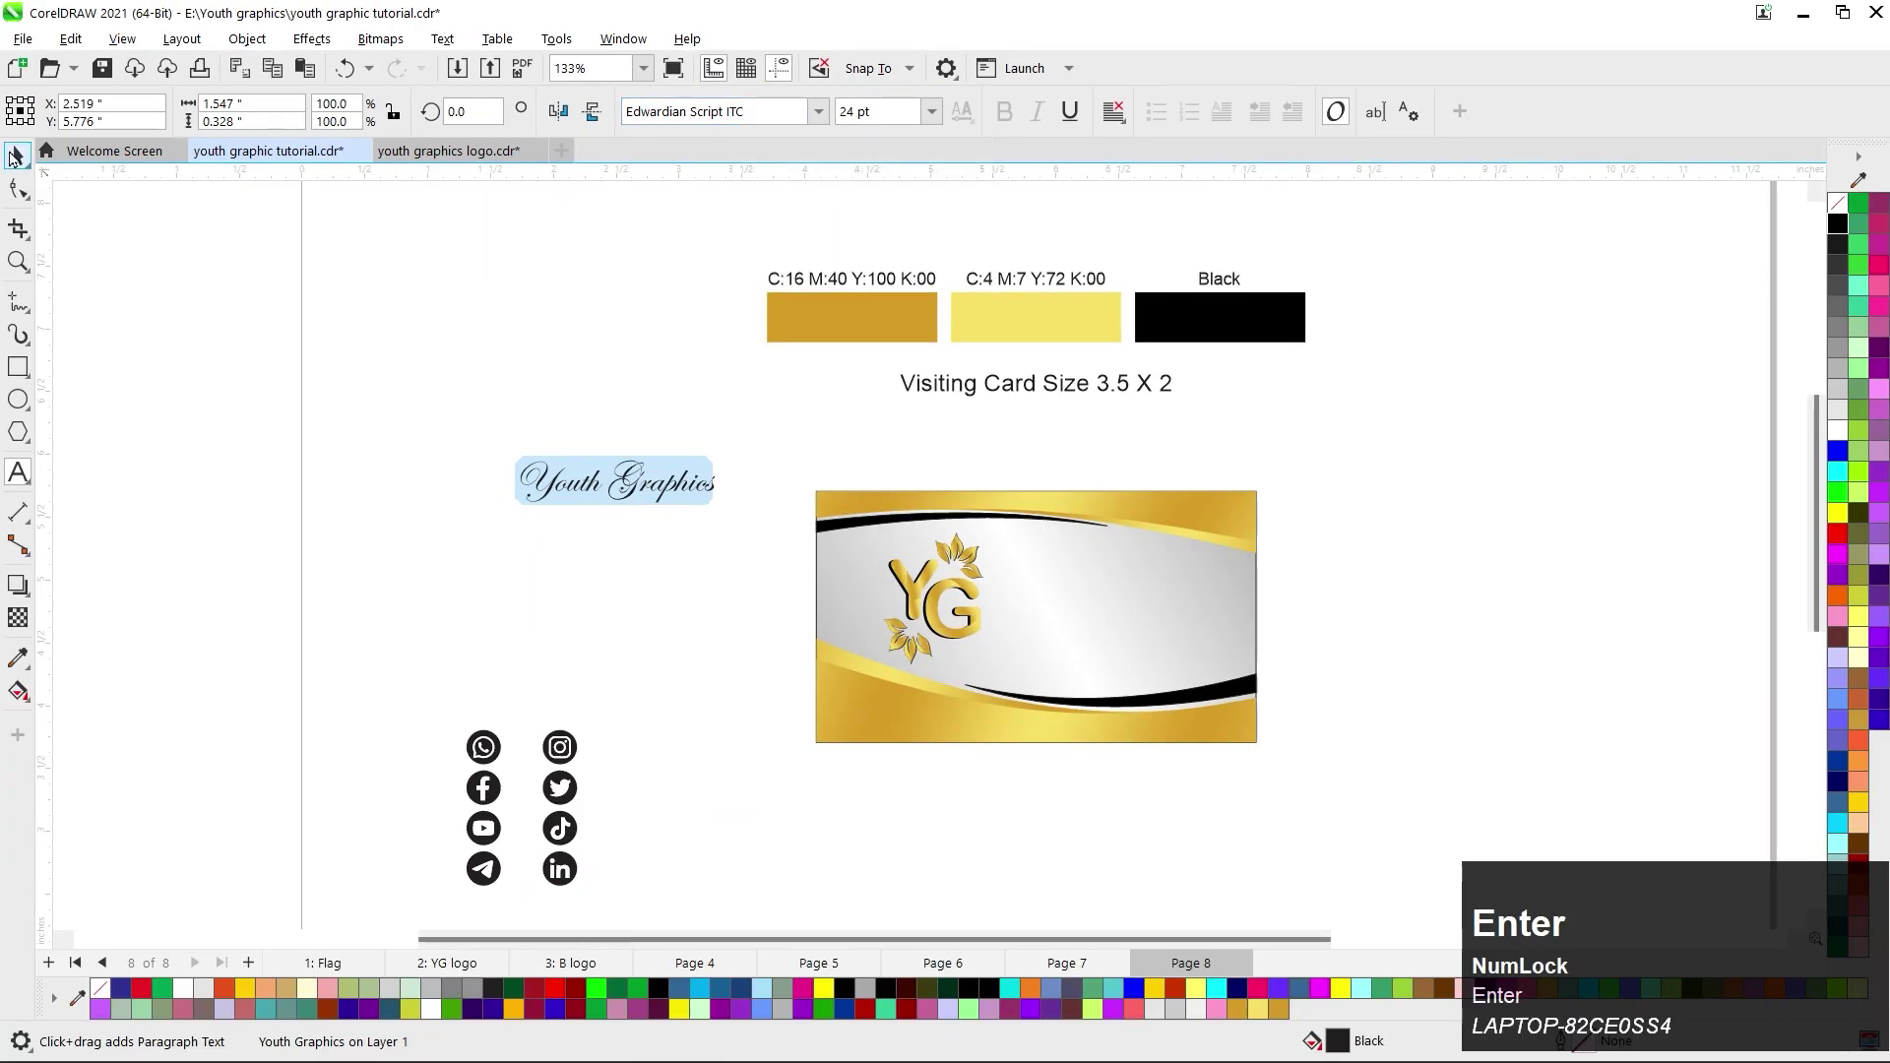
{"action": "left_click", "coordinate": [698, 530]}
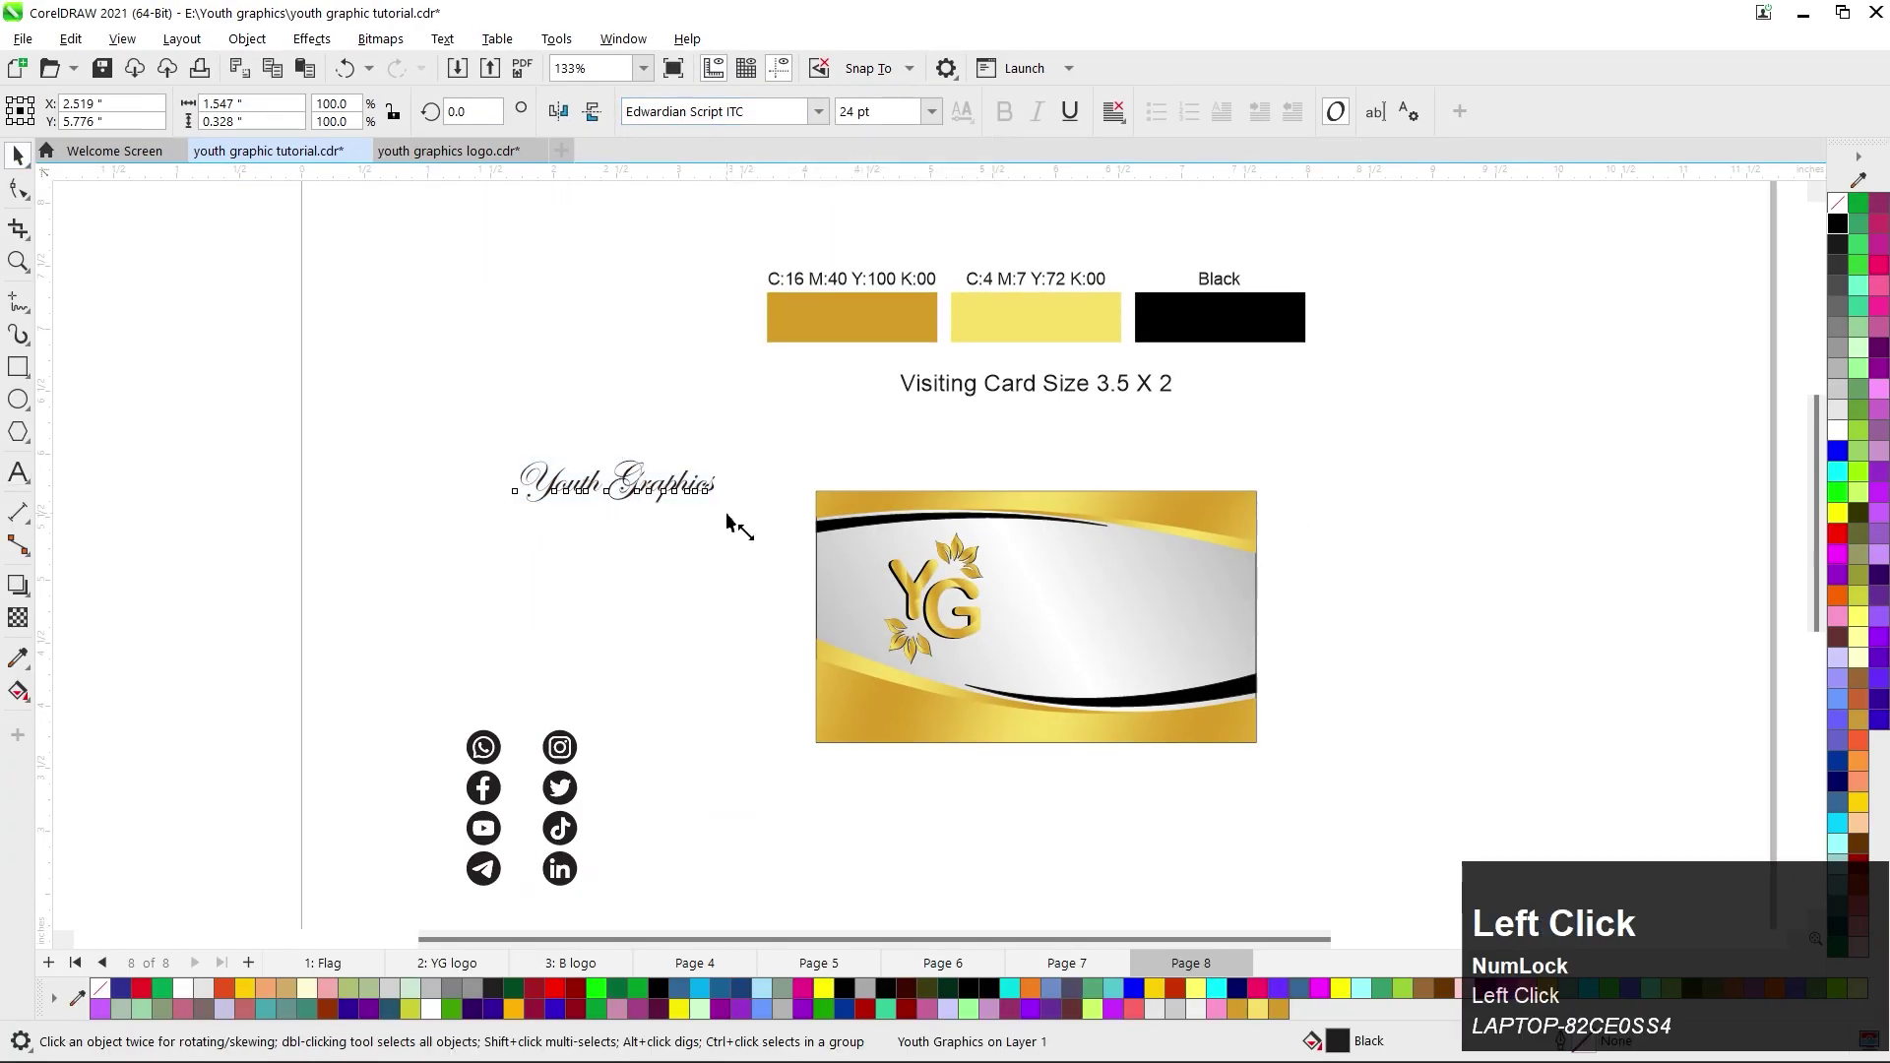
Place the "Youth Graphics" text on the card beside the YG logo and size it to about 24 pt.
{"action": "left_click_drag", "start_coordinate": [723, 510], "coordinate": [831, 561]}
{"action": "left_click_drag", "start_coordinate": [694, 509], "coordinate": [1160, 613]}
{"action": "scroll", "coordinate": [1162, 613], "scroll_direction": "up", "scroll_amount": 3}
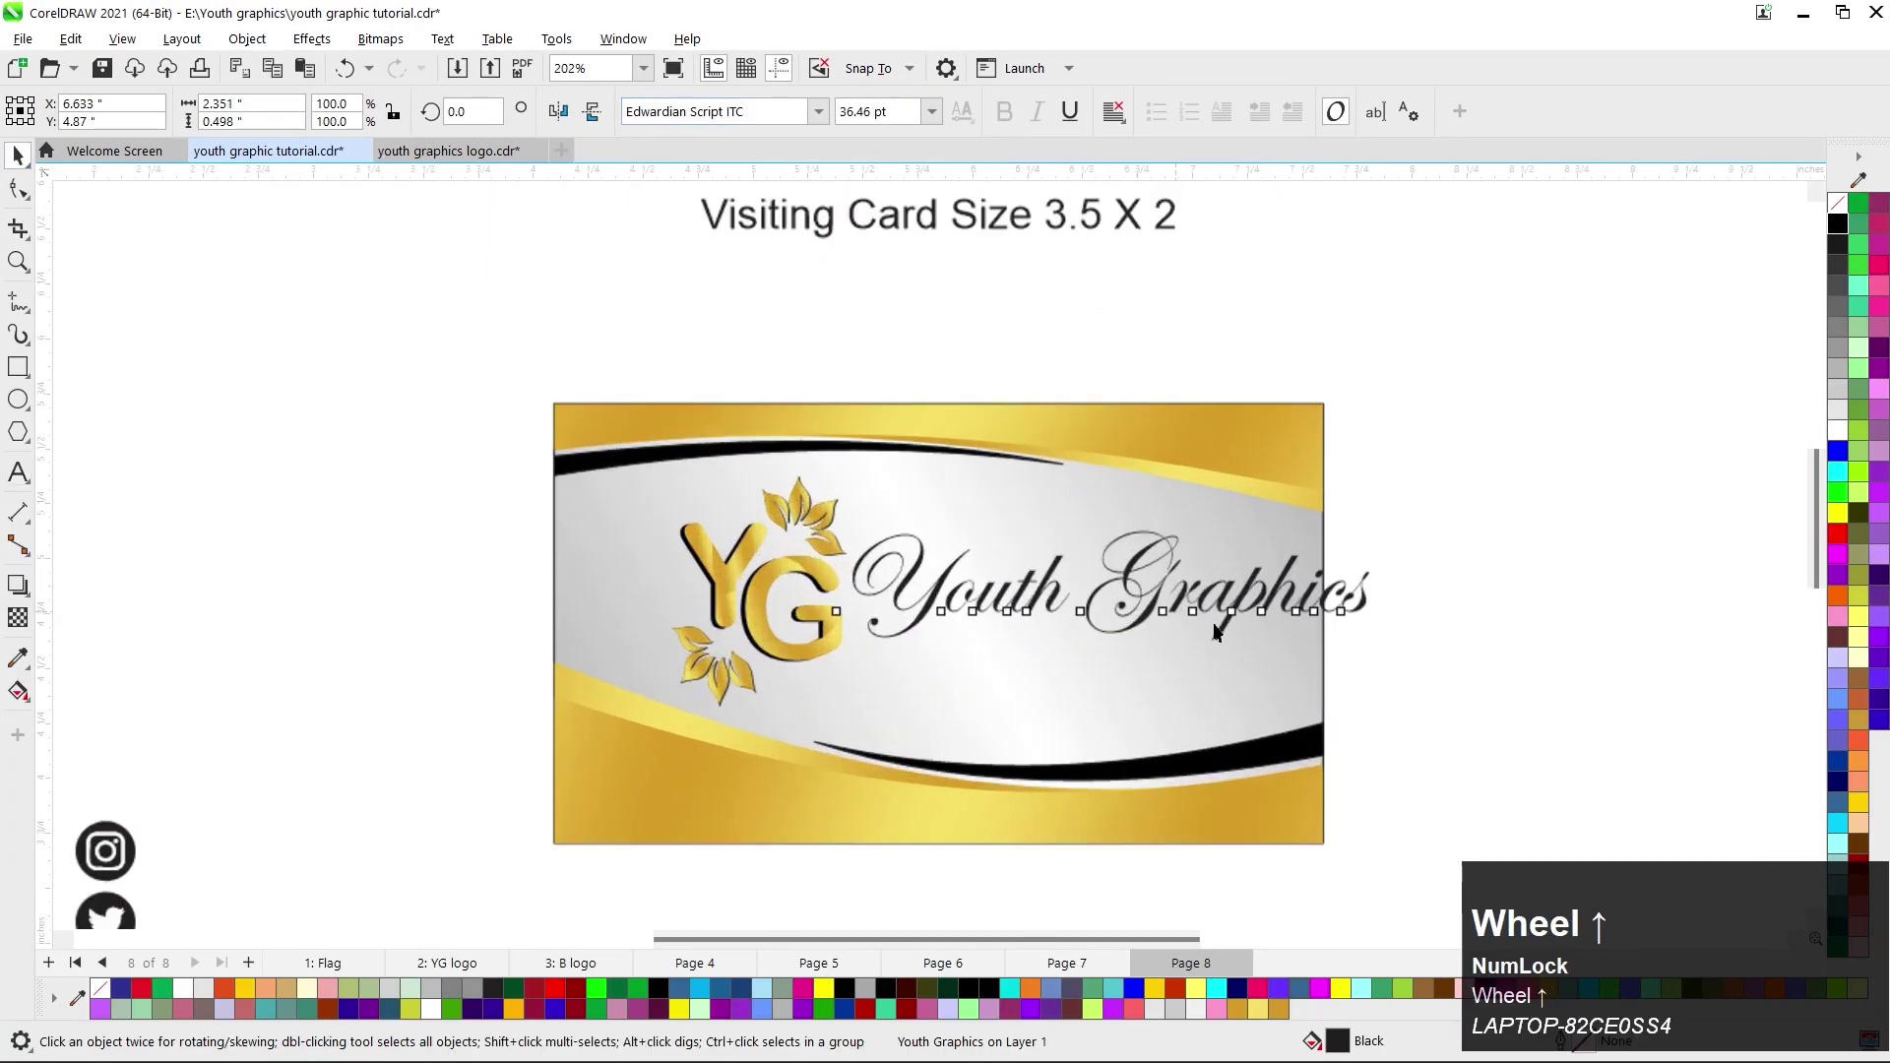
{"action": "left_click_drag", "start_coordinate": [1374, 652], "coordinate": [1281, 706]}
{"action": "key", "text": "shift+Right"}
{"action": "key", "text": "shift+Right"}
{"action": "key", "text": "shift+Right"}
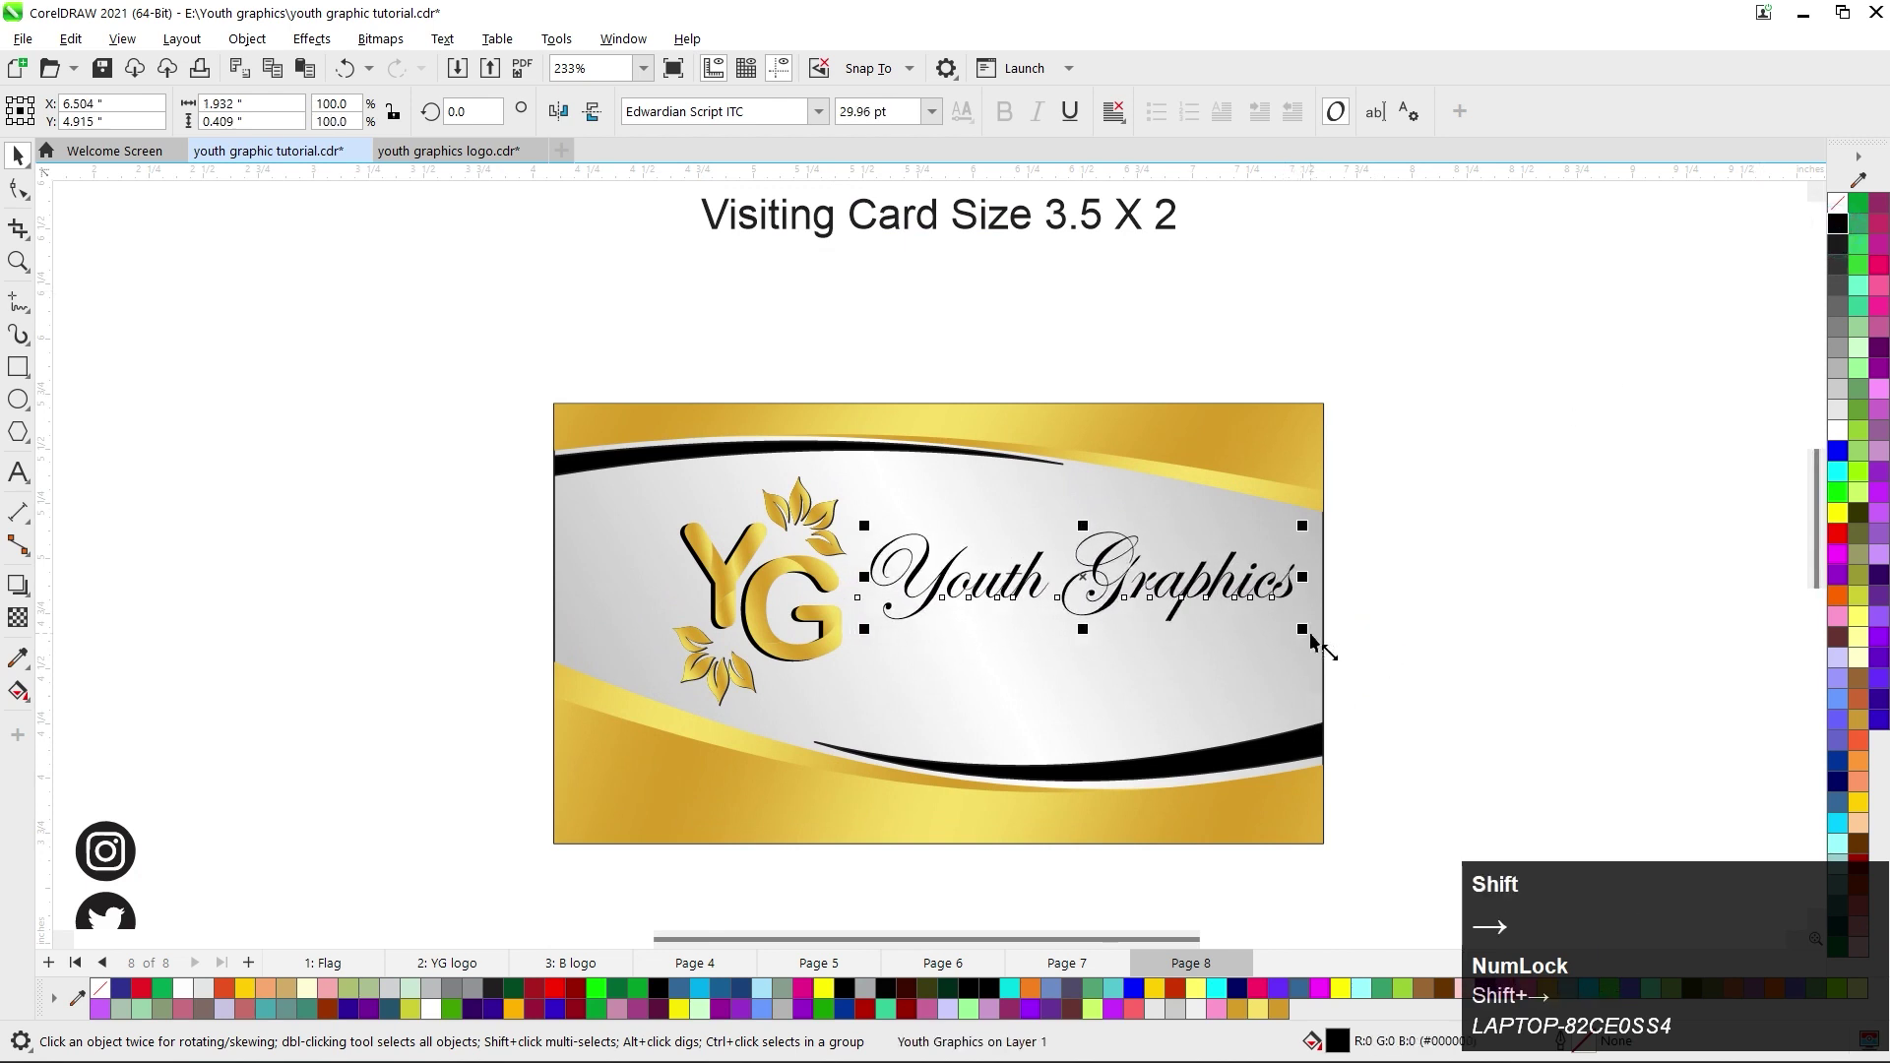
{"action": "left_click_drag", "start_coordinate": [1310, 640], "coordinate": [1266, 666]}
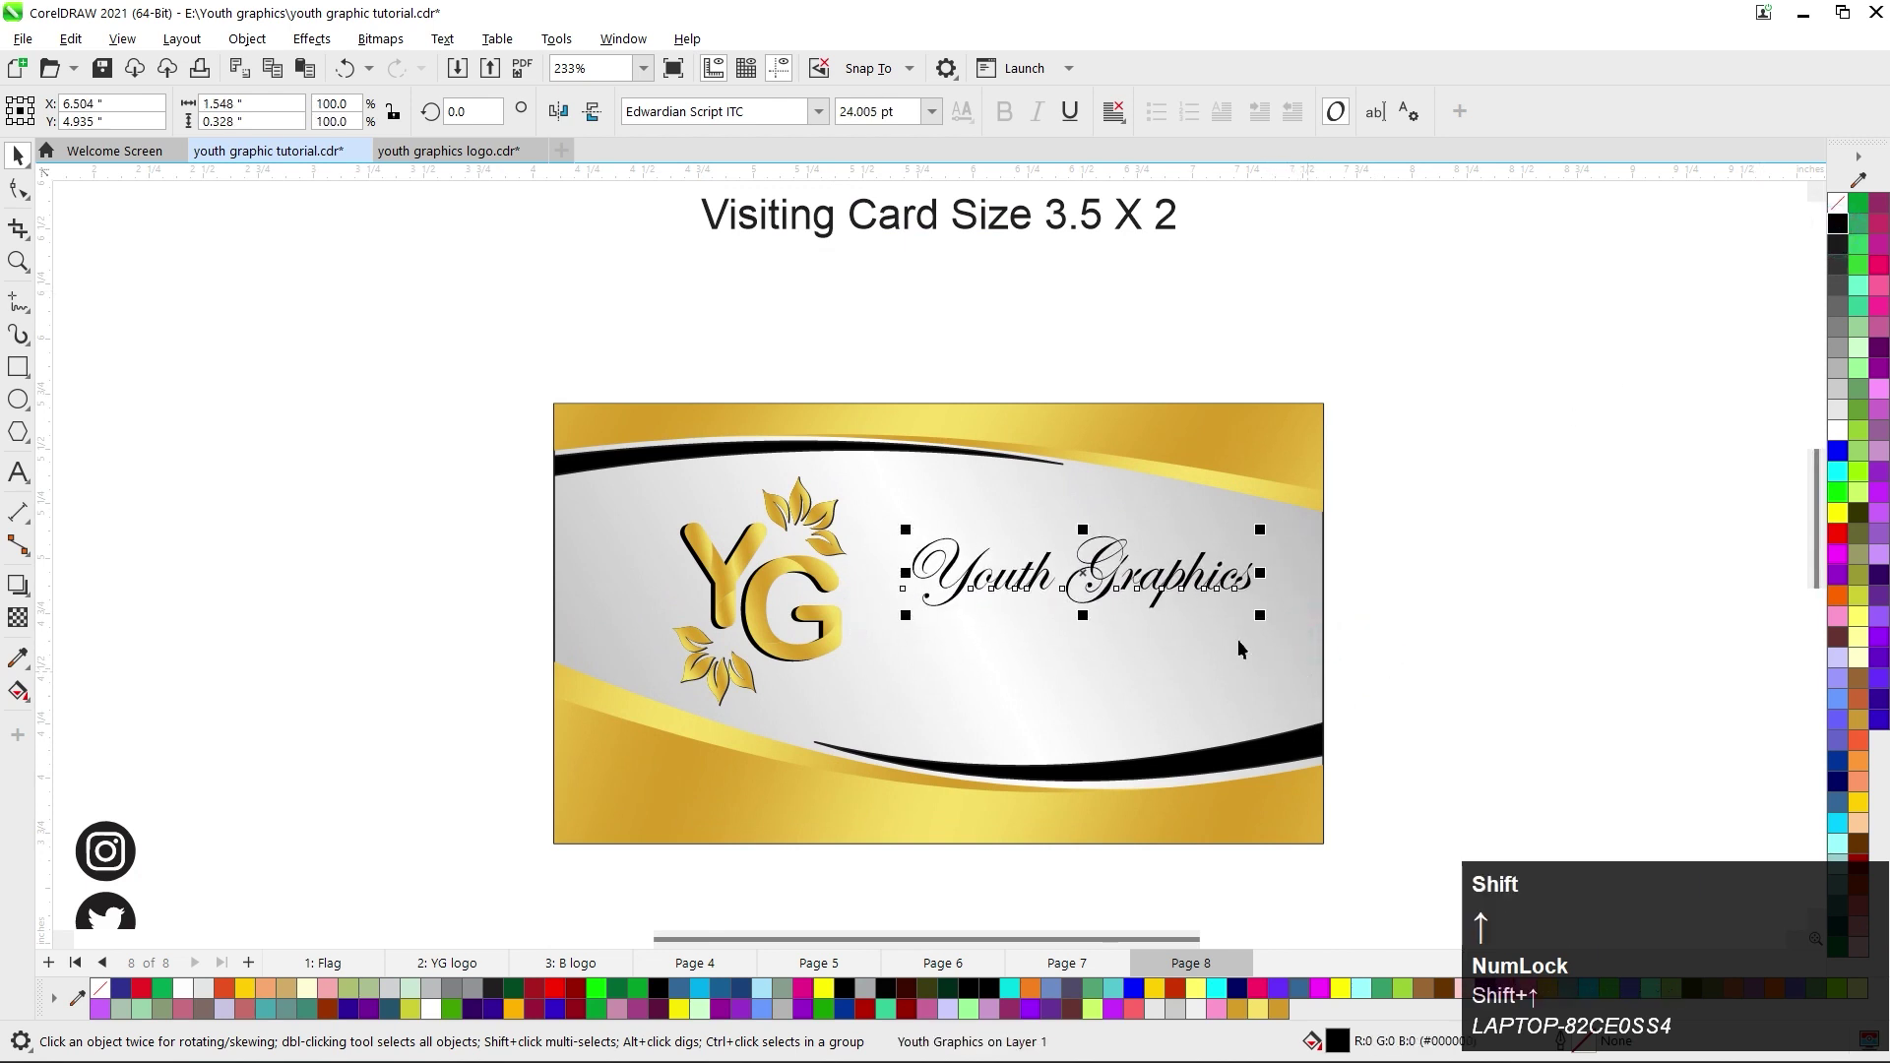
Draw a straight horizontal line about 1.445 inches long just beneath the "Youth Graphics" text.
{"action": "left_click", "coordinate": [17, 301]}
{"action": "scroll", "coordinate": [967, 619], "scroll_direction": "up", "scroll_amount": 3}
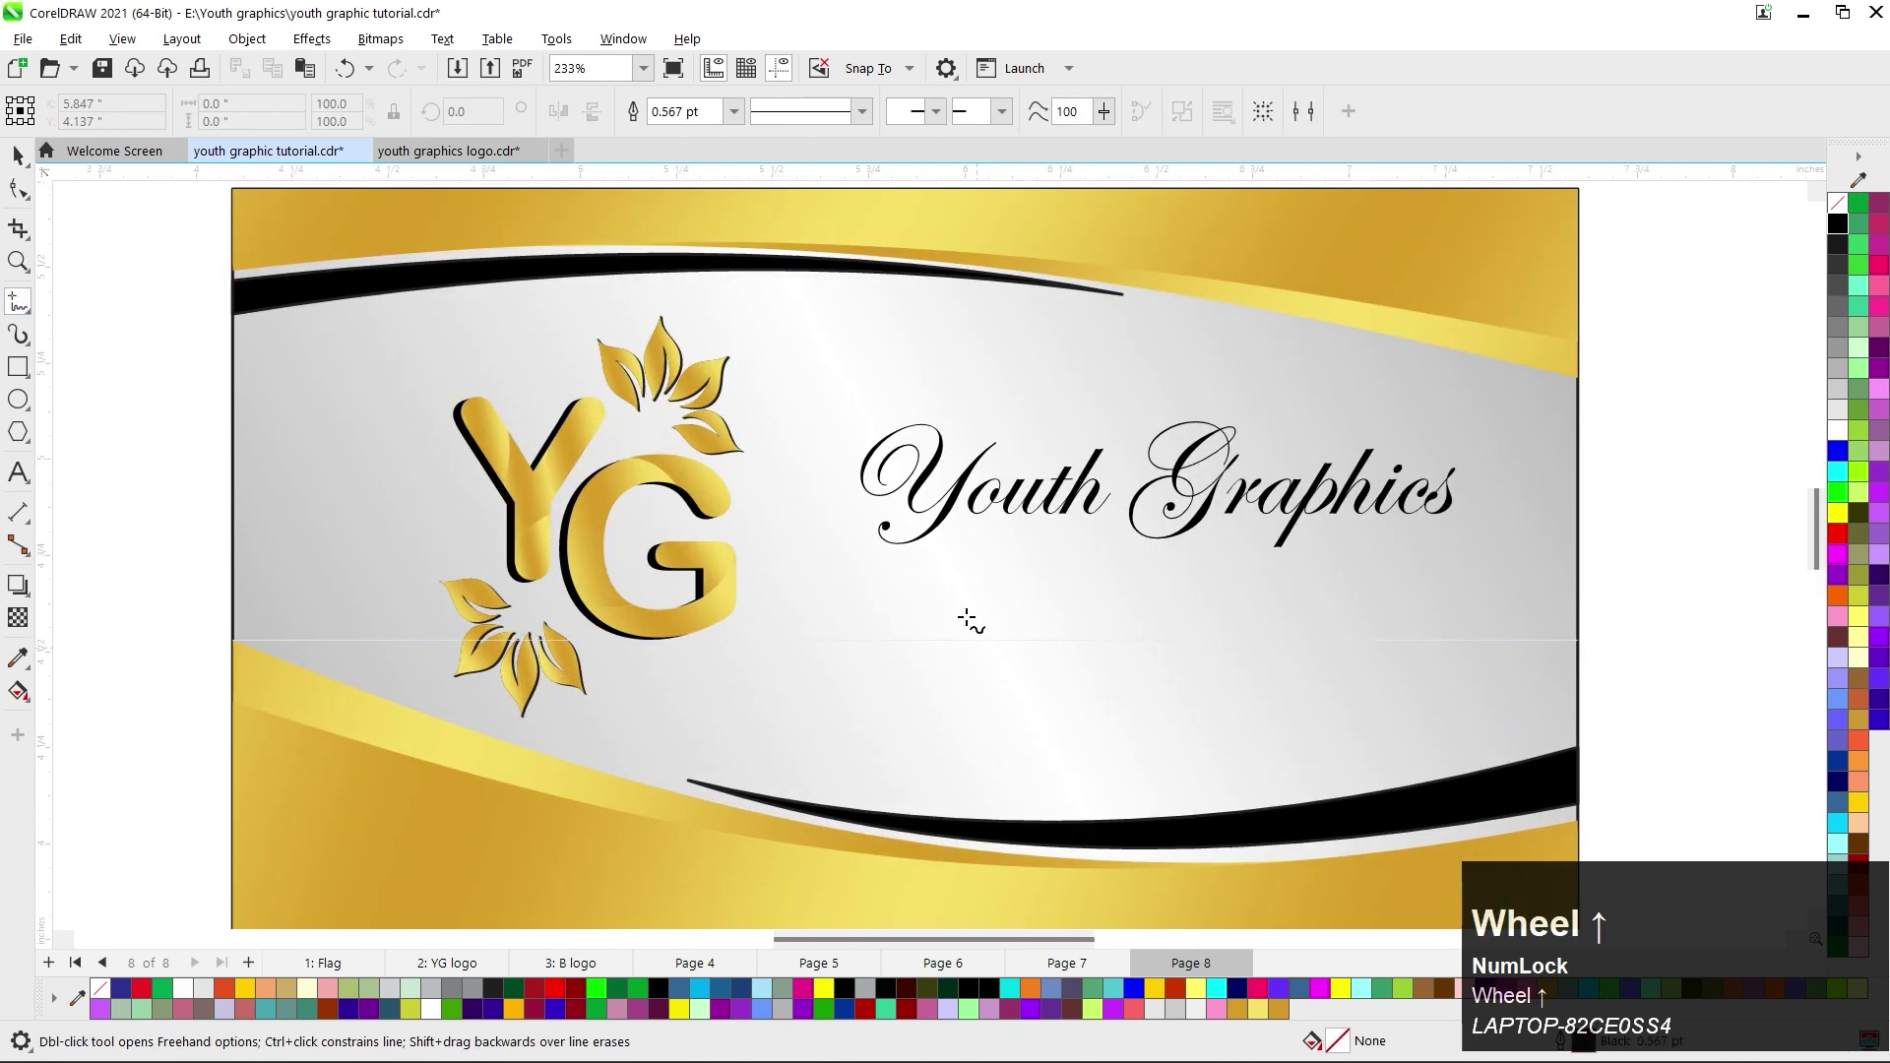
{"action": "left_click", "coordinate": [889, 564]}
{"action": "left_click", "coordinate": [1442, 596], "text": "ctrl"}
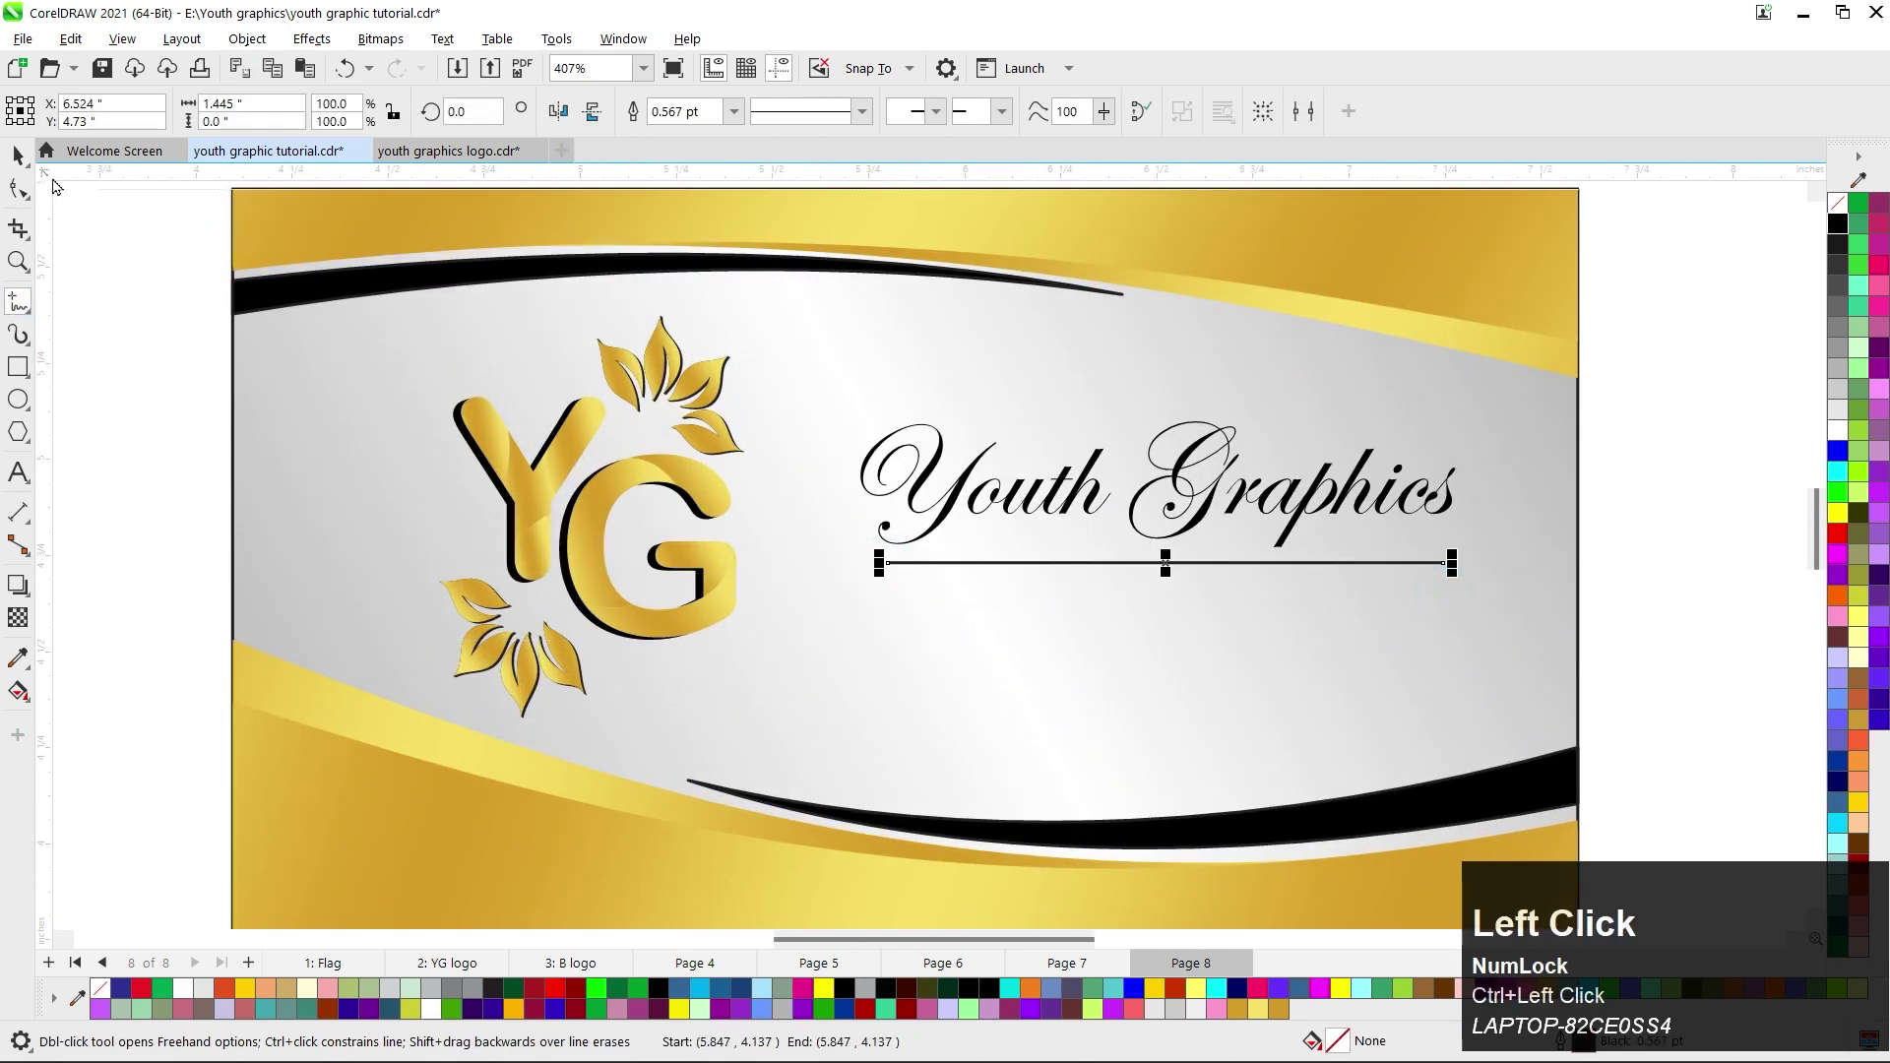
{"action": "left_click", "coordinate": [15, 158]}
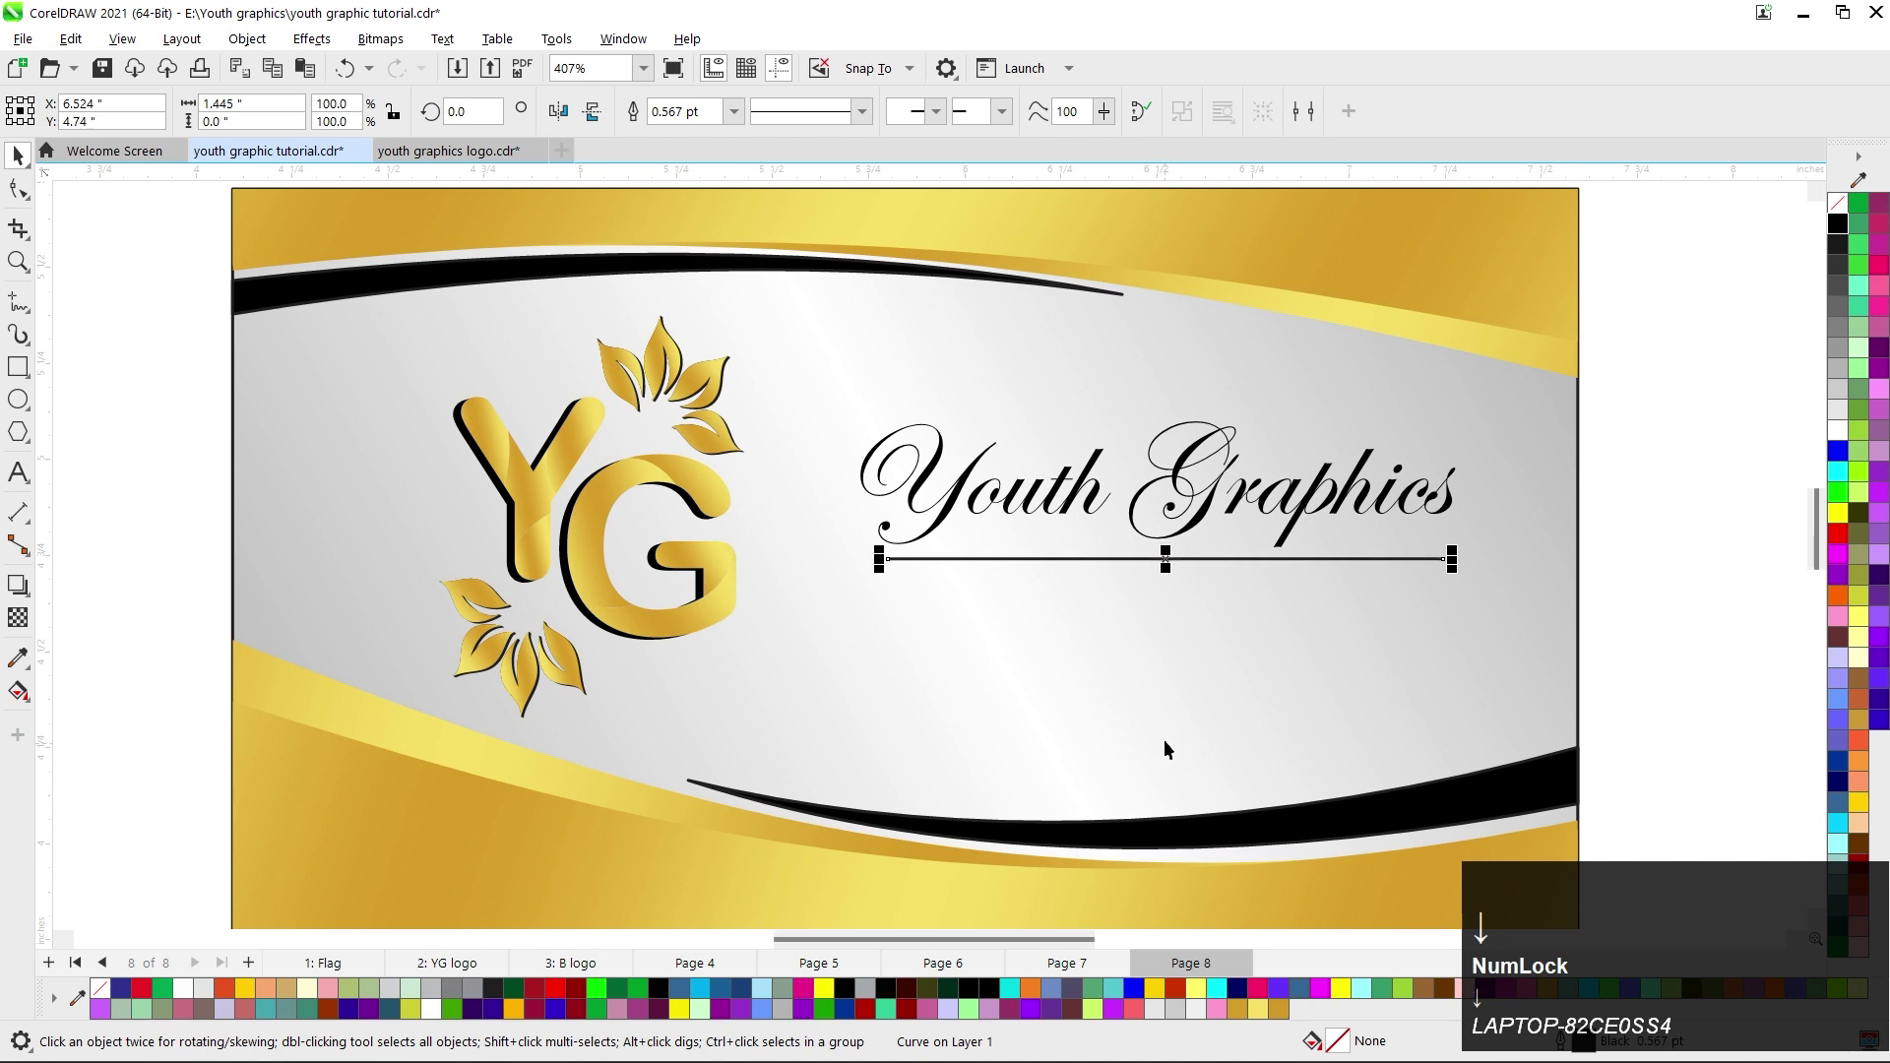
Duplicate the "Youth Graphics" text below the line and replace its wording with "Shine Your Business with us".
{"action": "scroll", "coordinate": [1163, 740], "scroll_direction": "down", "scroll_amount": 2}
{"action": "left_click", "coordinate": [1664, 706]}
{"action": "left_click_drag", "start_coordinate": [1188, 620], "coordinate": [1159, 703]}
{"action": "right_click", "coordinate": [1160, 703]}
{"action": "double_click", "coordinate": [1160, 704]}
{"action": "key", "text": "ctrl+a"}
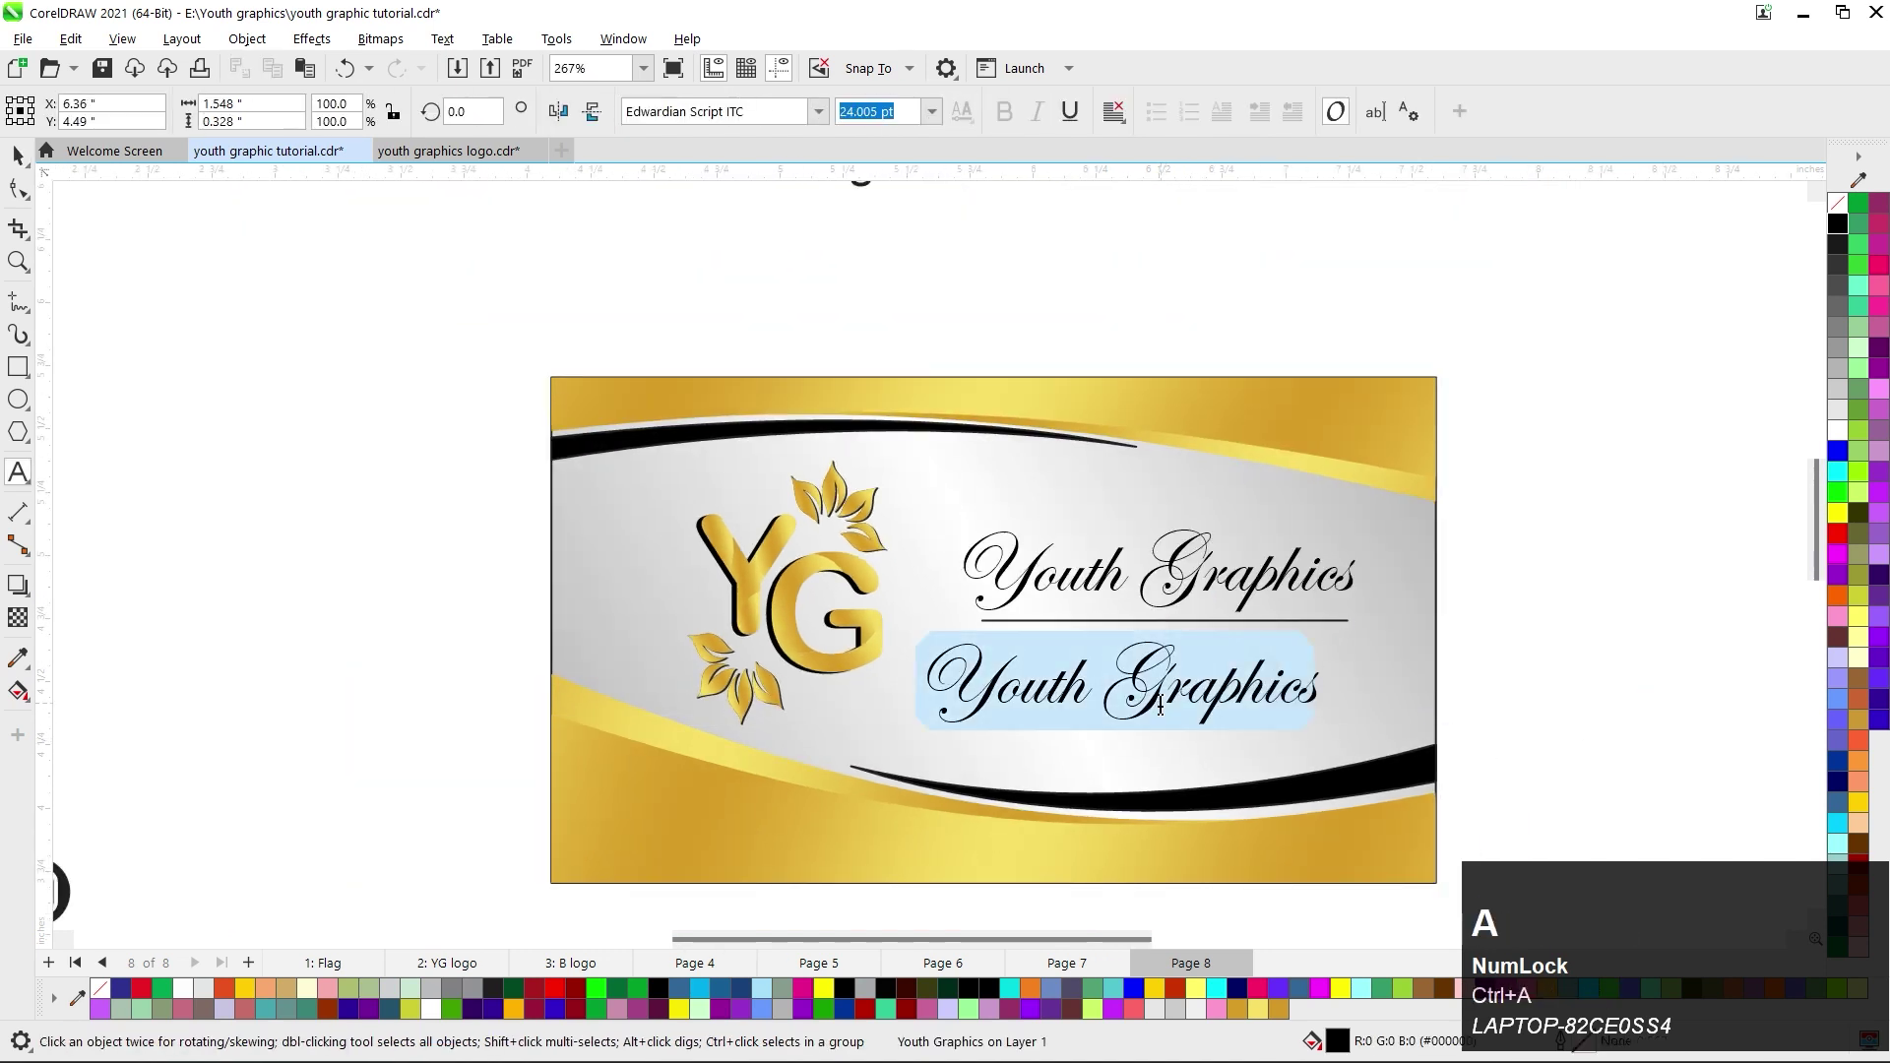
{"action": "type", "text": "Shine You"}
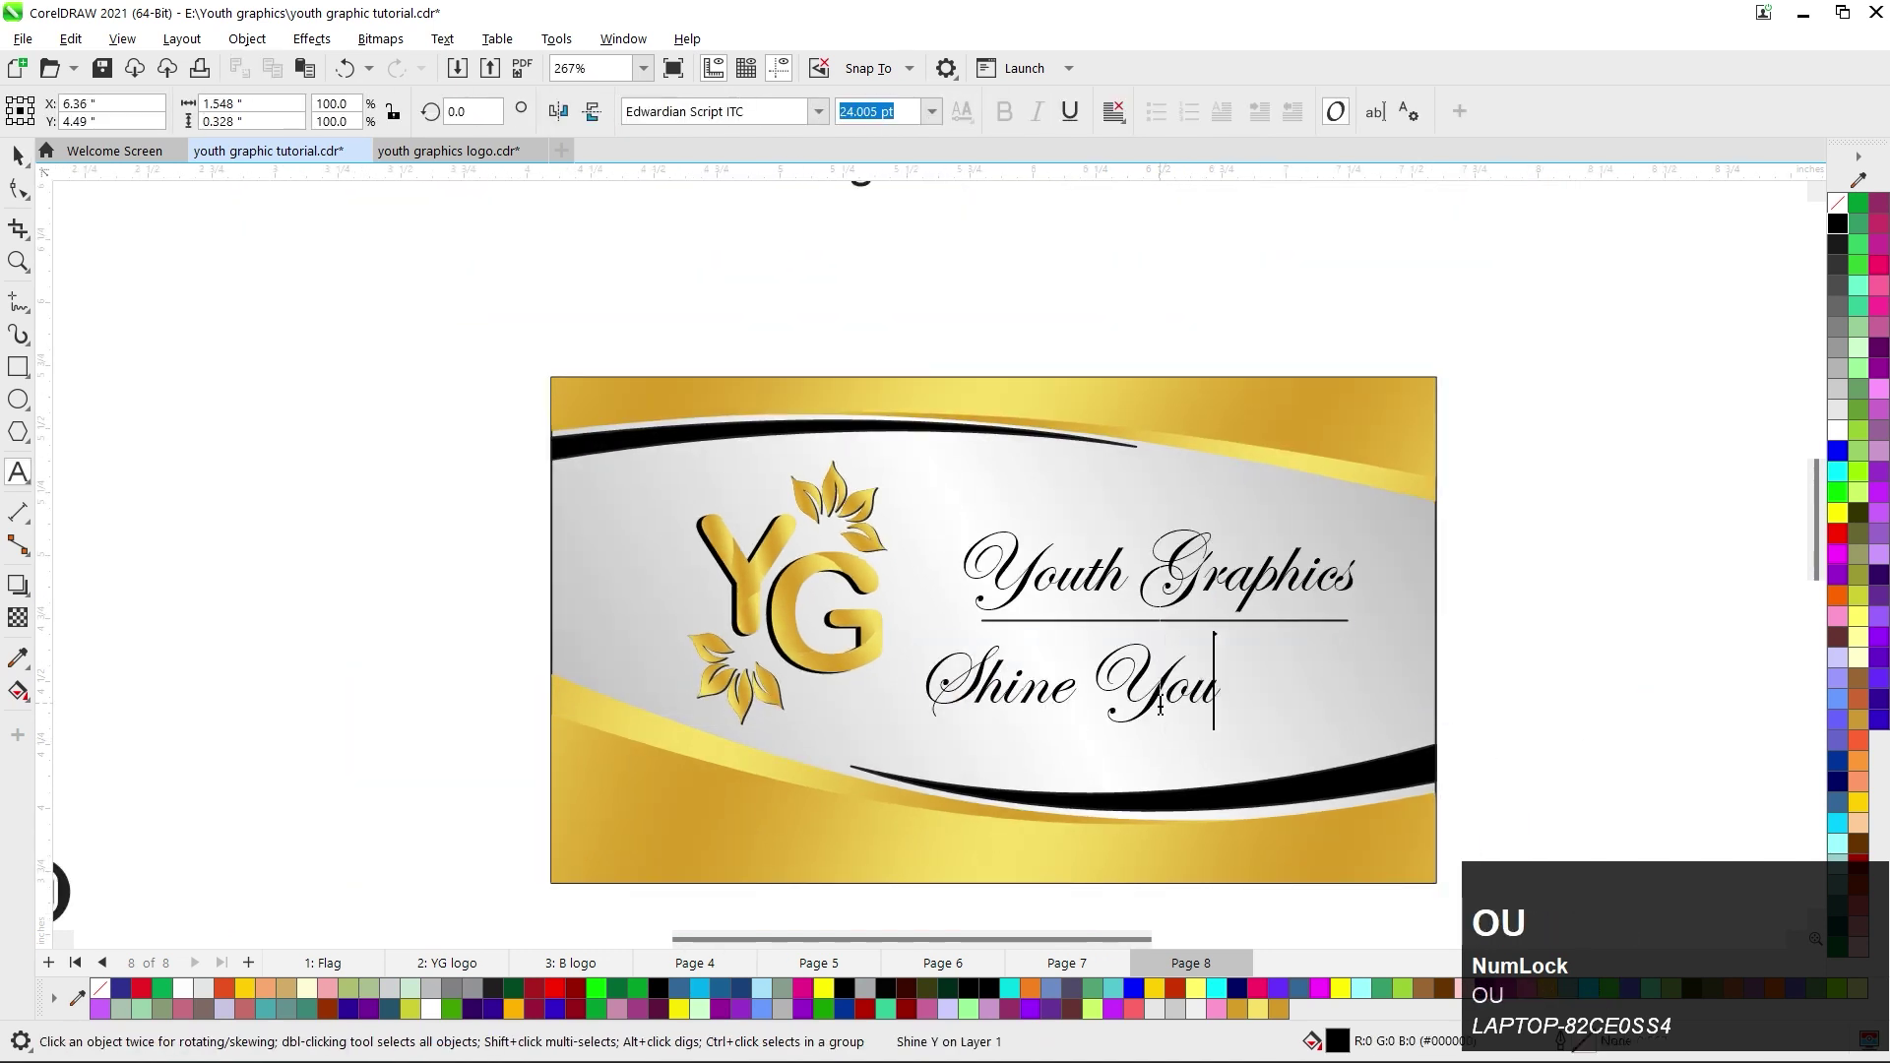
{"action": "type", "text": "r Business "}
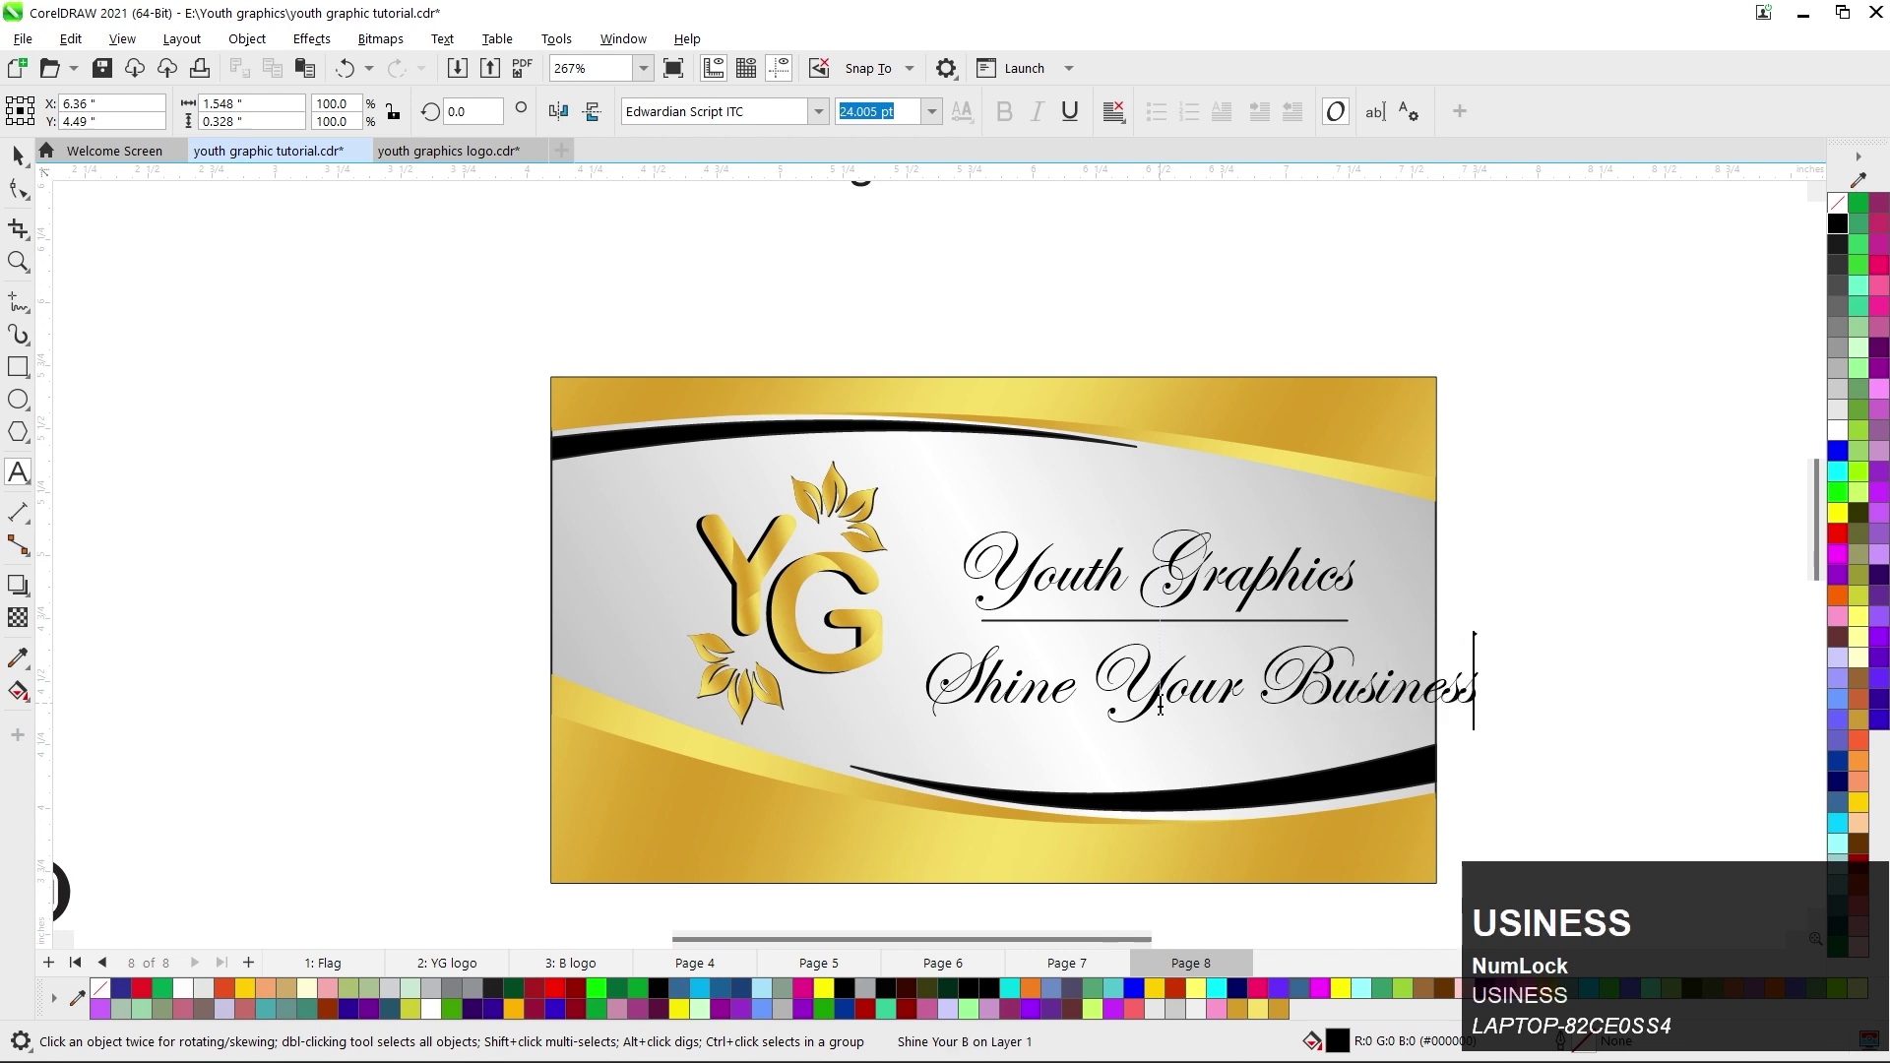
{"action": "type", "text": "with us"}
Set the tagline in Segoe Print and shrink it to about 6.7 pt so it fits below the line.
{"action": "key", "text": "ctrl+a"}
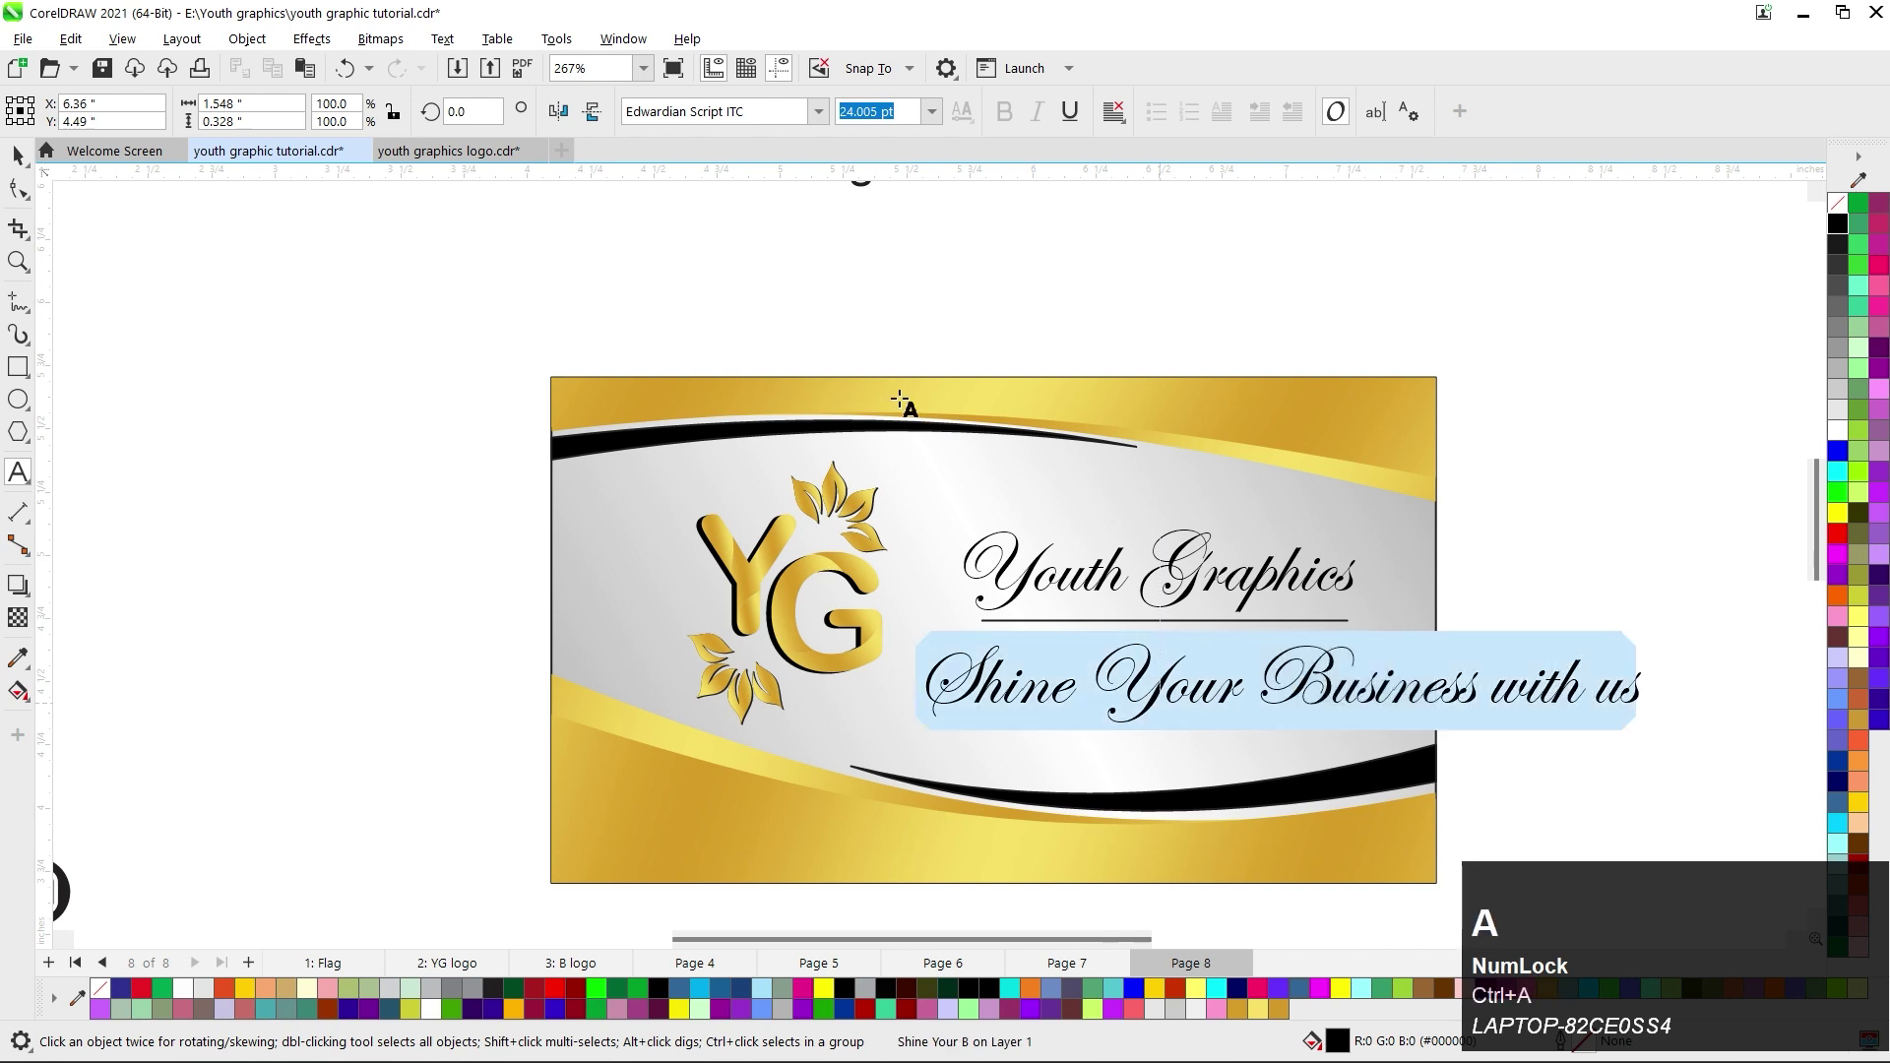
{"action": "left_click", "coordinate": [818, 111]}
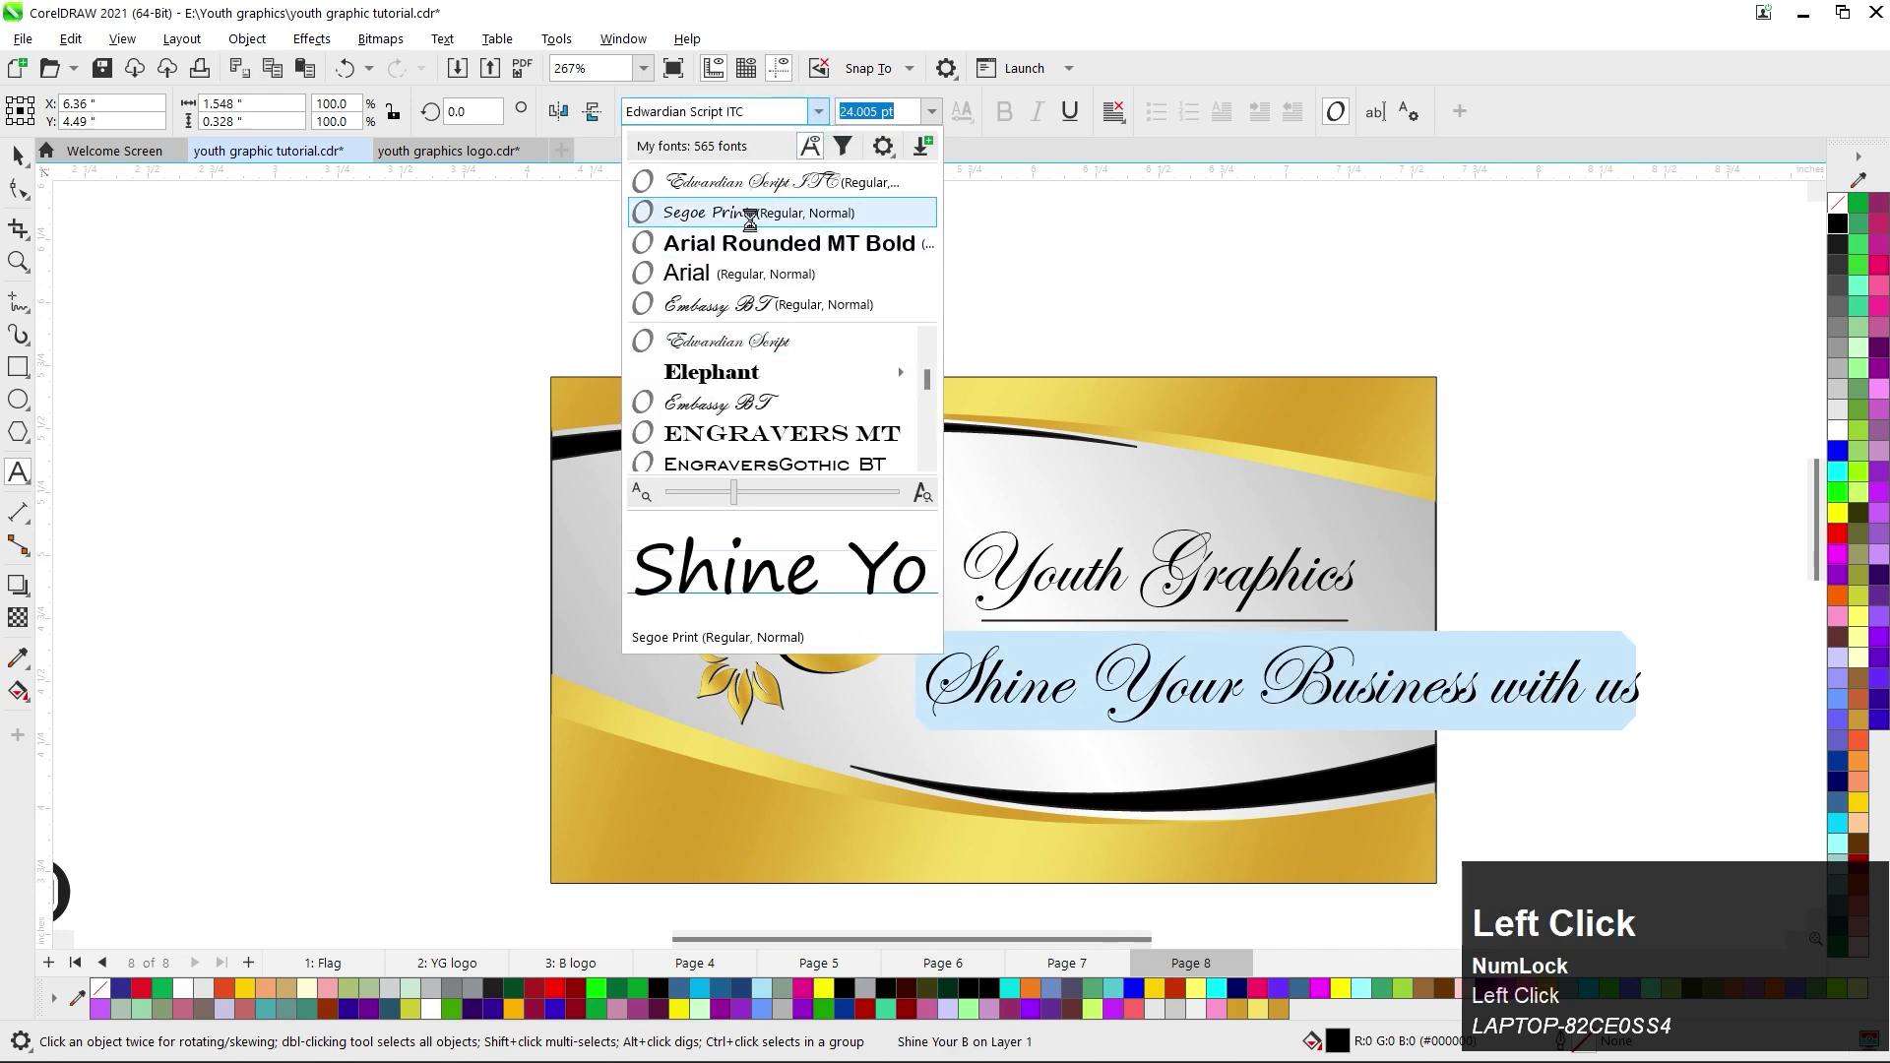
{"action": "left_click", "coordinate": [753, 213]}
{"action": "scroll", "coordinate": [1486, 670], "scroll_direction": "down", "scroll_amount": 2}
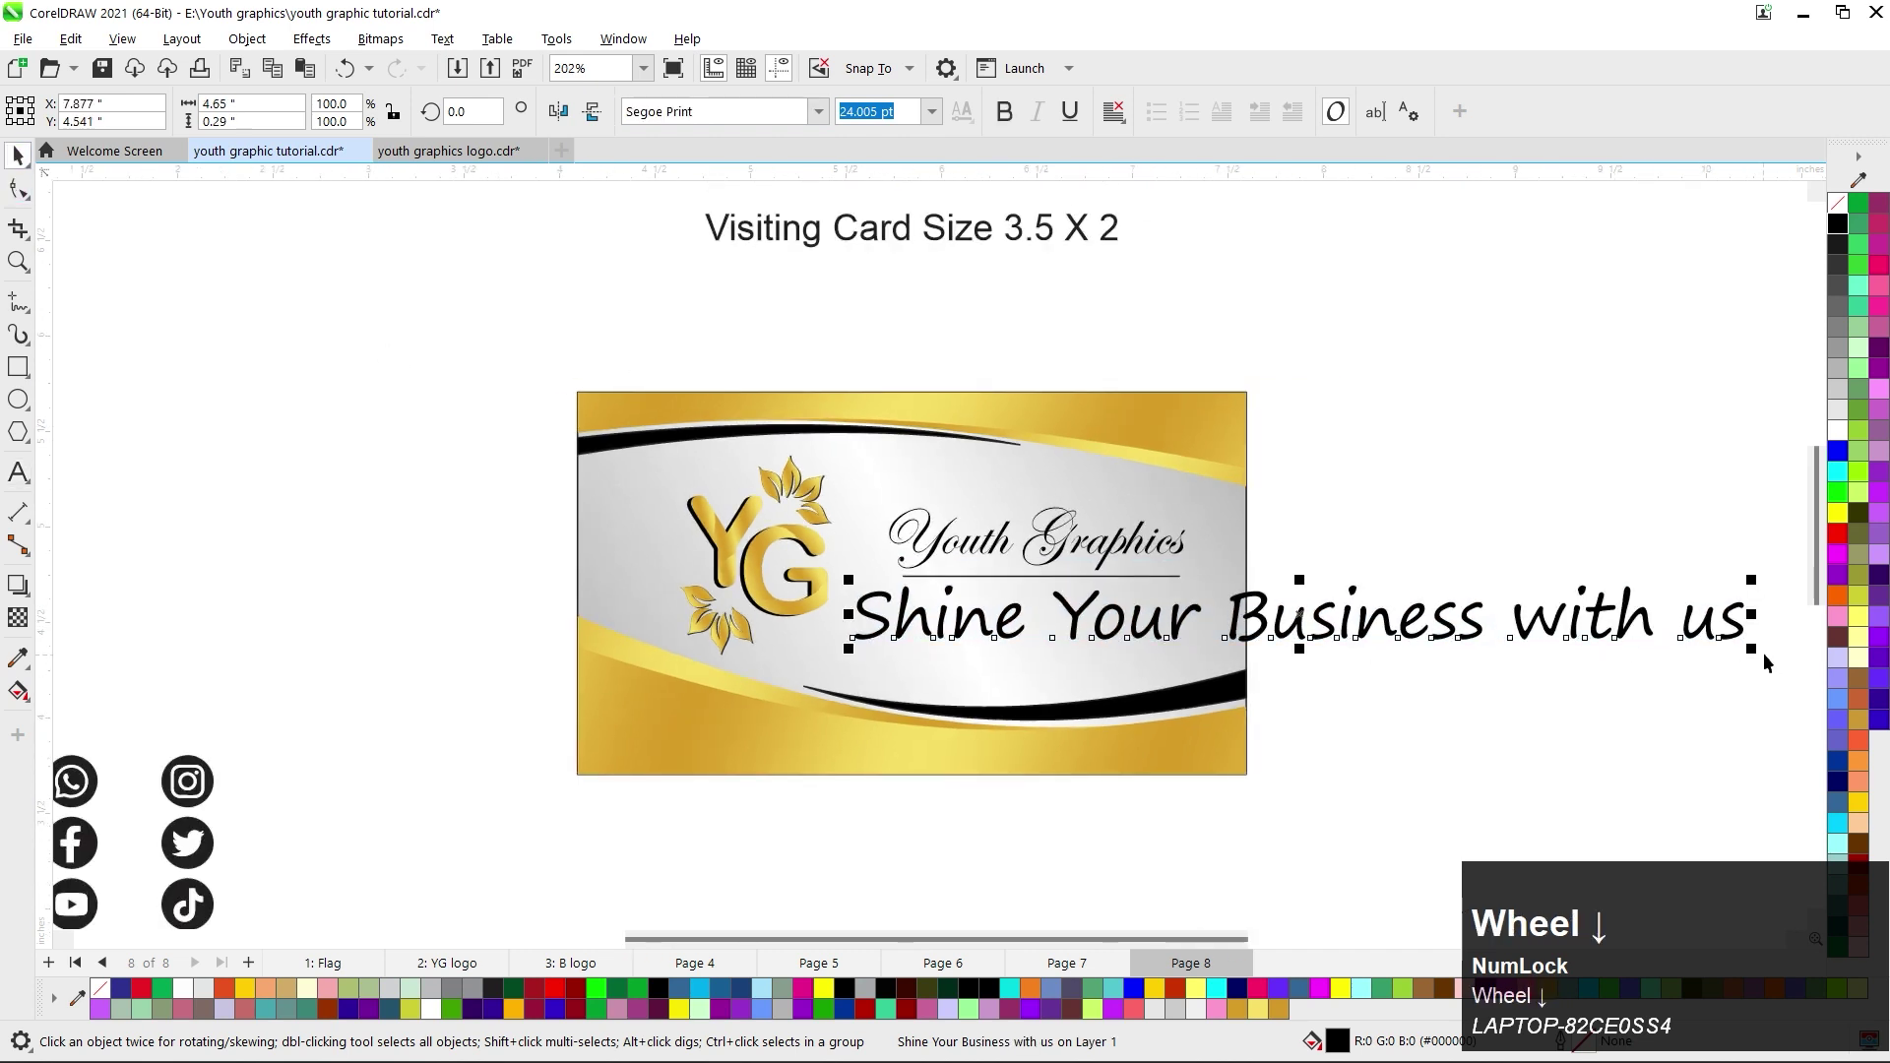
{"action": "left_click_drag", "start_coordinate": [1751, 649], "coordinate": [1106, 665]}
{"action": "scroll", "coordinate": [1094, 624], "scroll_direction": "up", "scroll_amount": 1}
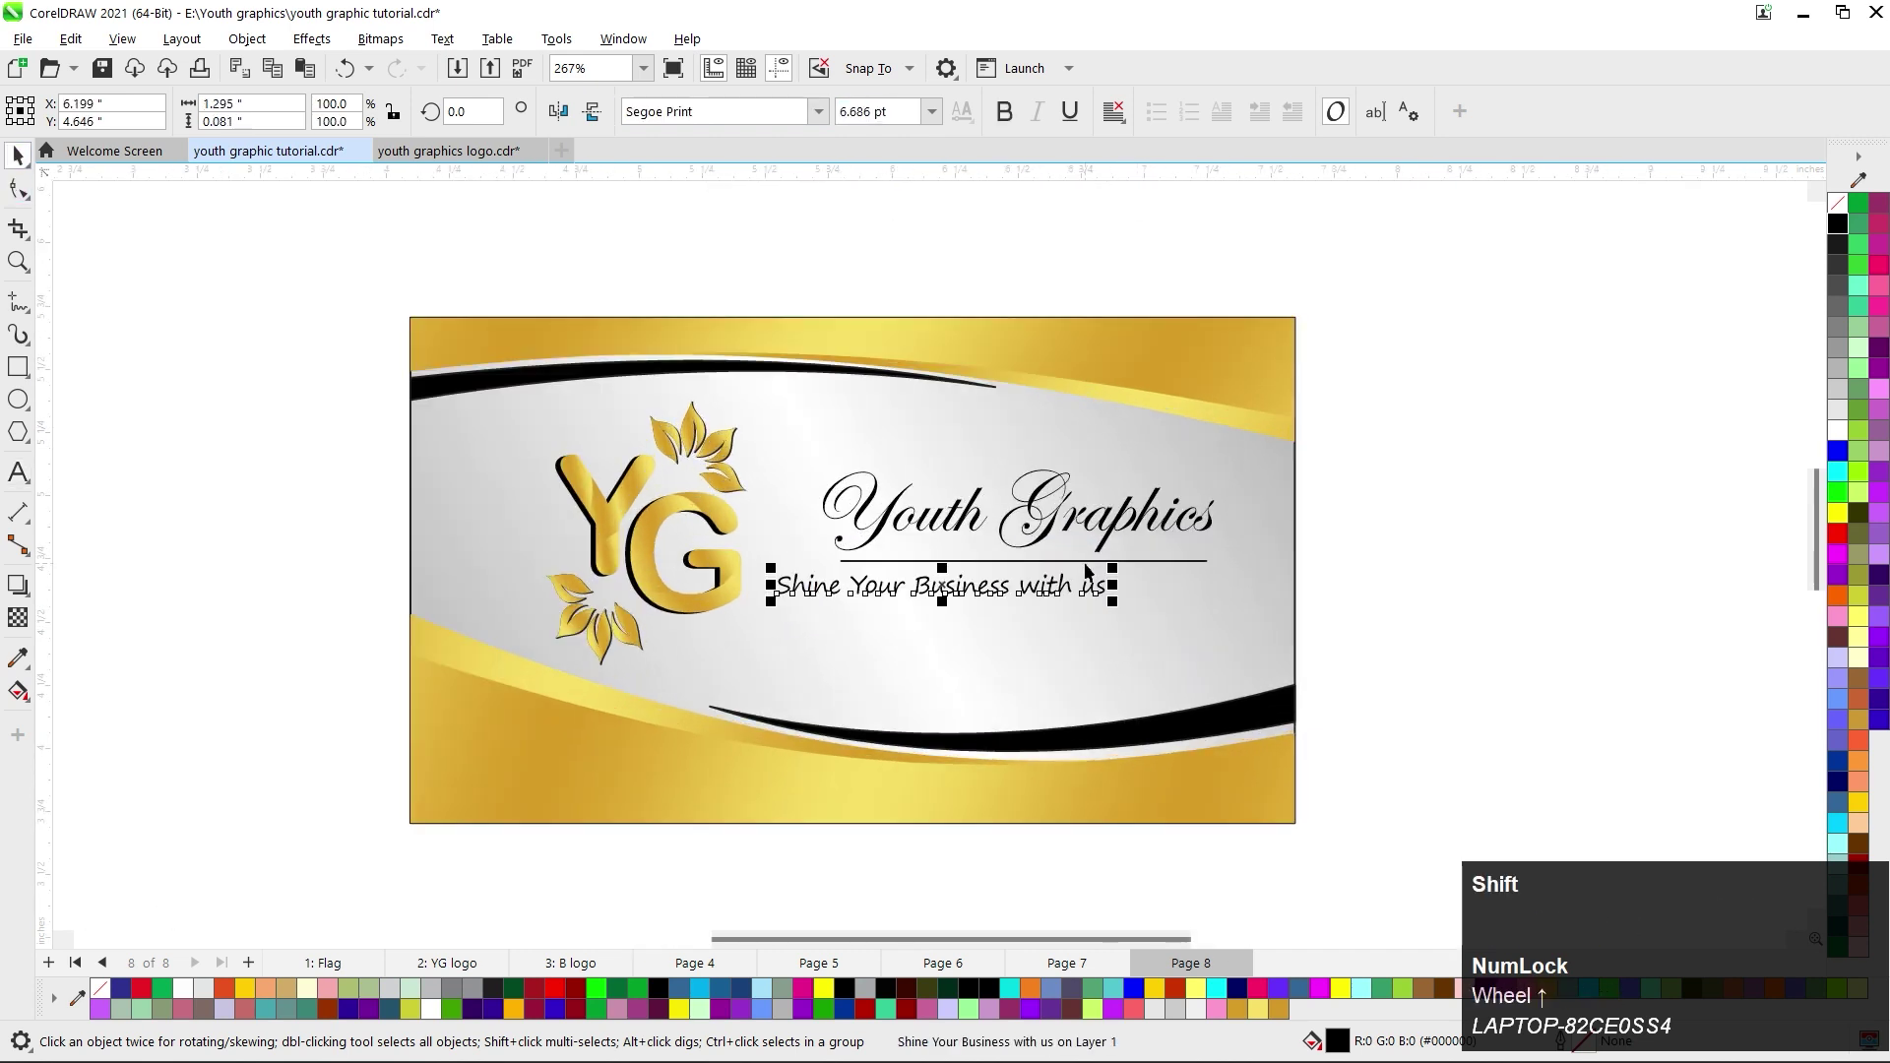
Centre the tagline horizontally under the line and enlarge it slightly to nearly match the line's width.
{"action": "left_click", "coordinate": [1082, 562], "text": "shift"}
{"action": "key", "text": "c"}
{"action": "left_click", "coordinate": [1447, 531]}
{"action": "left_click", "coordinate": [1123, 580]}
{"action": "scroll", "coordinate": [1131, 601], "scroll_direction": "up", "scroll_amount": 2}
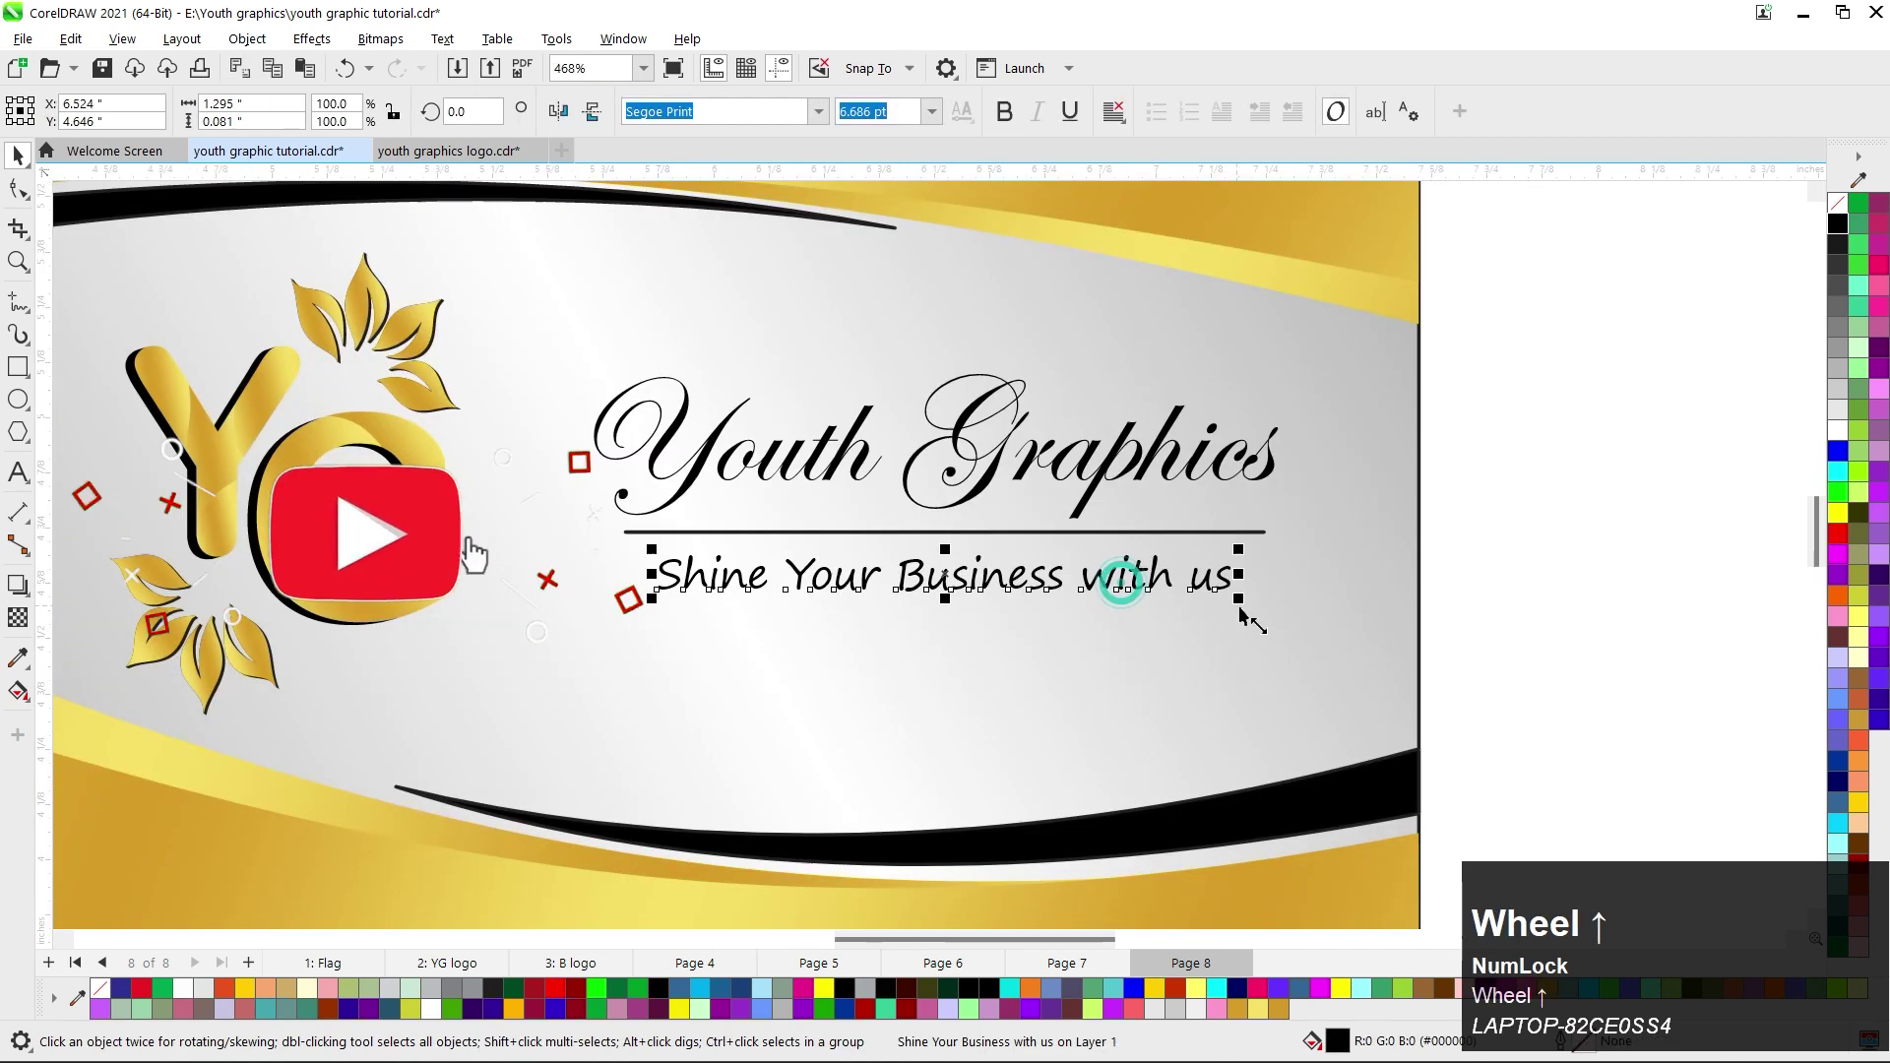
{"action": "left_click_drag", "start_coordinate": [1240, 605], "coordinate": [1271, 624]}
{"action": "scroll", "coordinate": [1378, 523], "scroll_direction": "down", "scroll_amount": 1}
Duplicate the complete 3.5 x 2 inch card beside the original, with a small gap between them.
{"action": "left_click_drag", "start_coordinate": [1503, 351], "coordinate": [782, 650]}
{"action": "scroll", "coordinate": [675, 599], "scroll_direction": "down", "scroll_amount": 2}
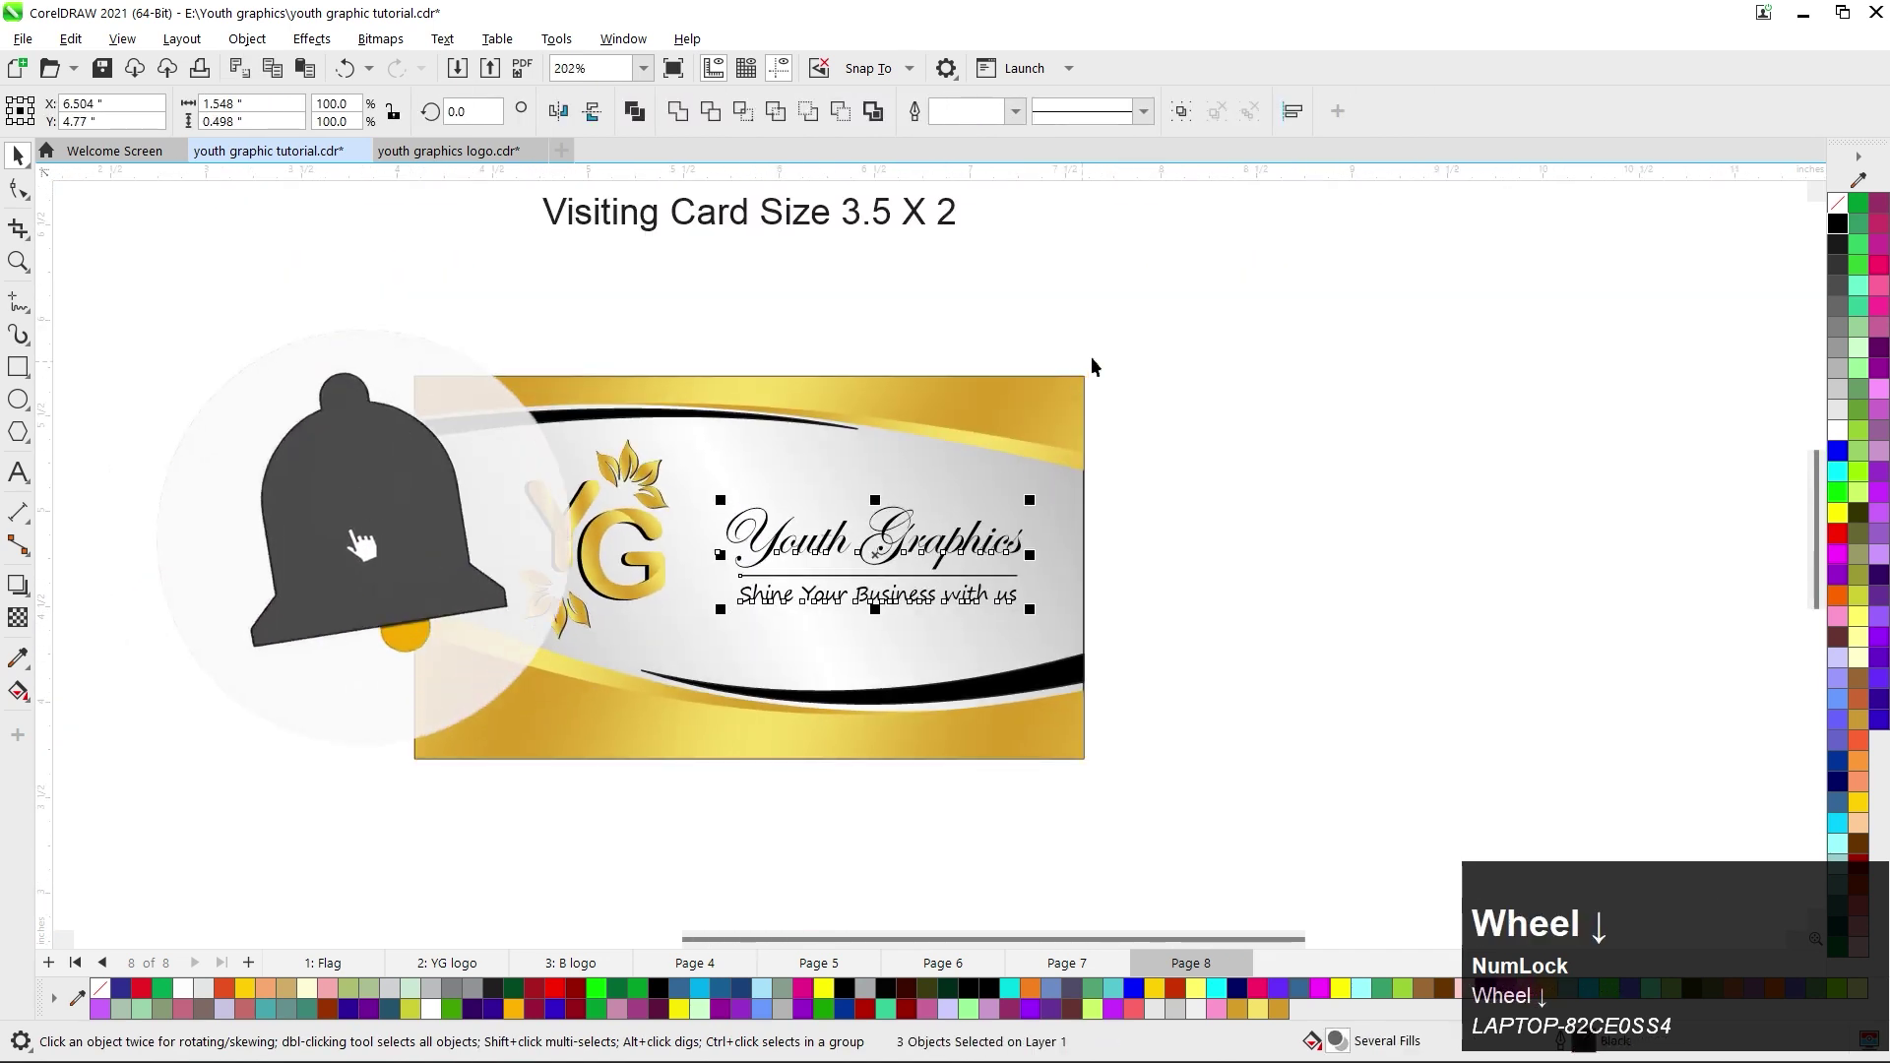
{"action": "left_click", "coordinate": [1119, 339]}
{"action": "scroll", "coordinate": [1123, 338], "scroll_direction": "down", "scroll_amount": 1}
{"action": "scroll", "coordinate": [1139, 329], "scroll_direction": "up", "scroll_amount": 1}
{"action": "left_click_drag", "start_coordinate": [1173, 308], "coordinate": [404, 754]}
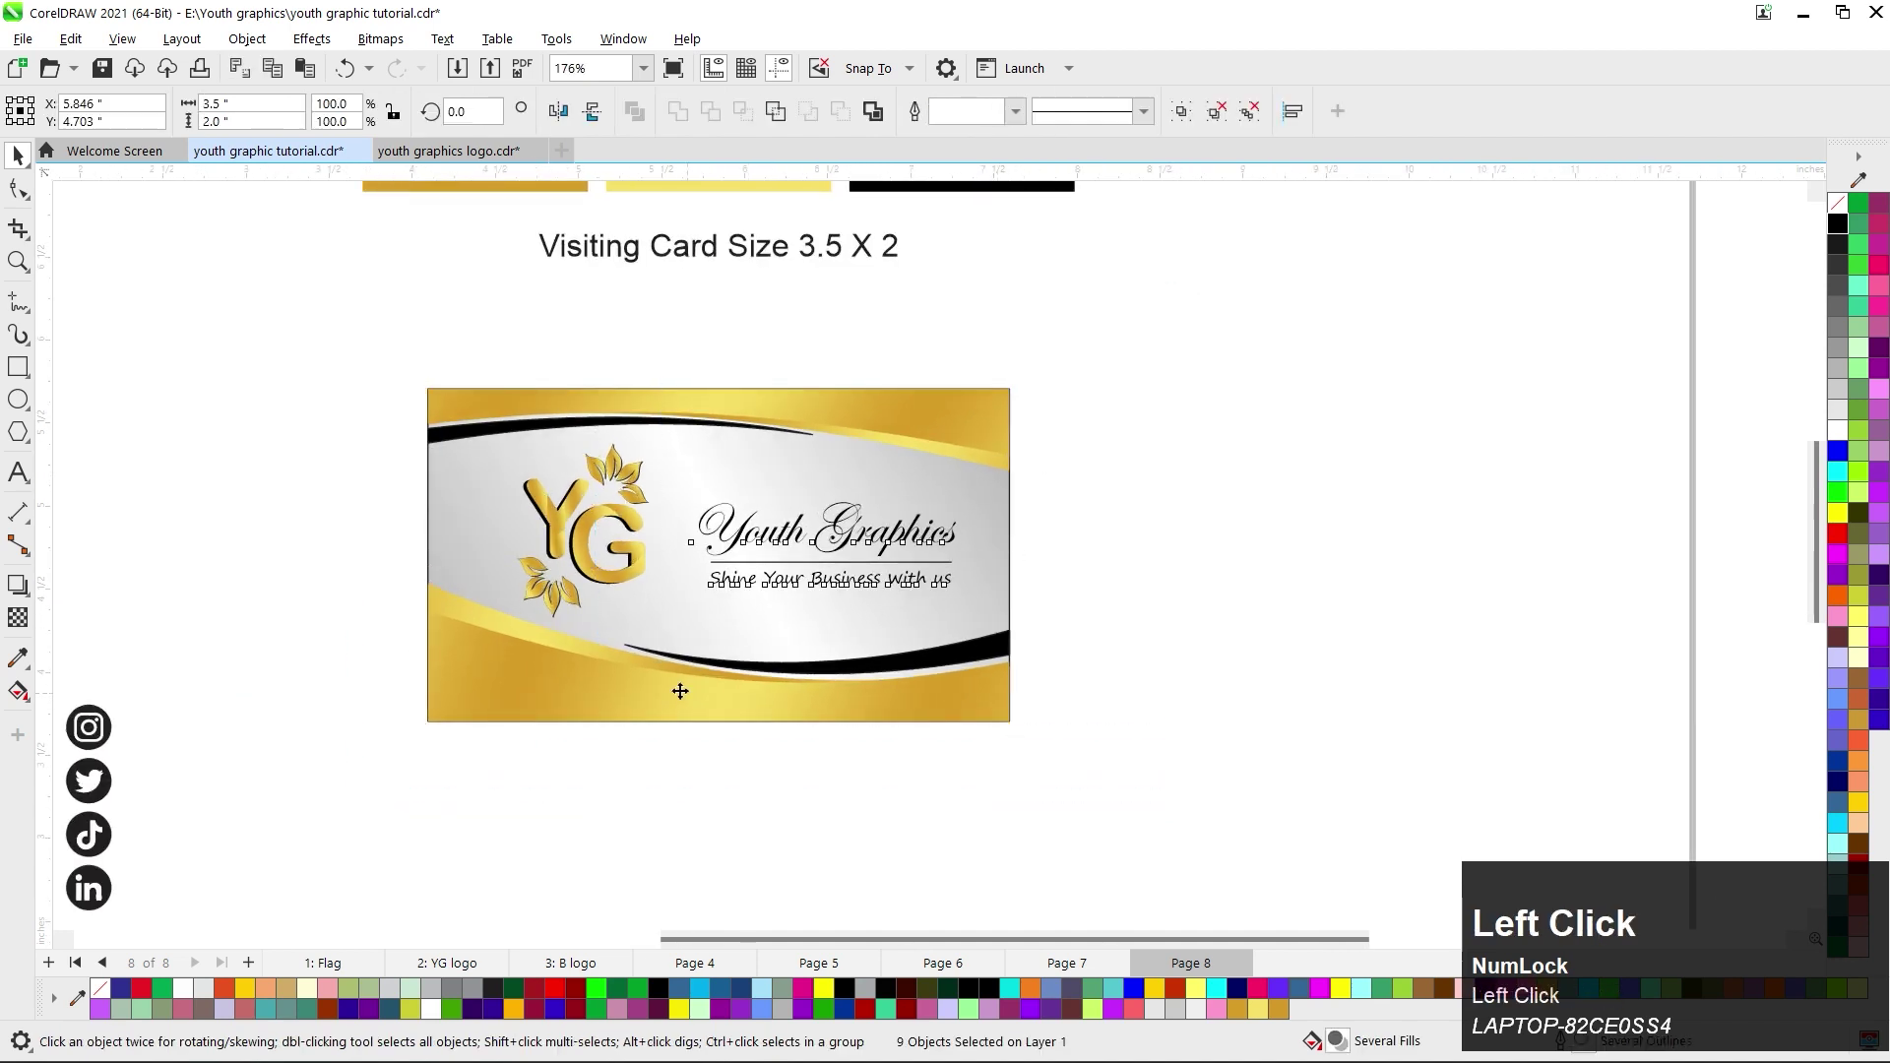
{"action": "left_click_drag", "start_coordinate": [687, 693], "coordinate": [1181, 657]}
{"action": "right_click", "coordinate": [1181, 657], "text": "ctrl"}
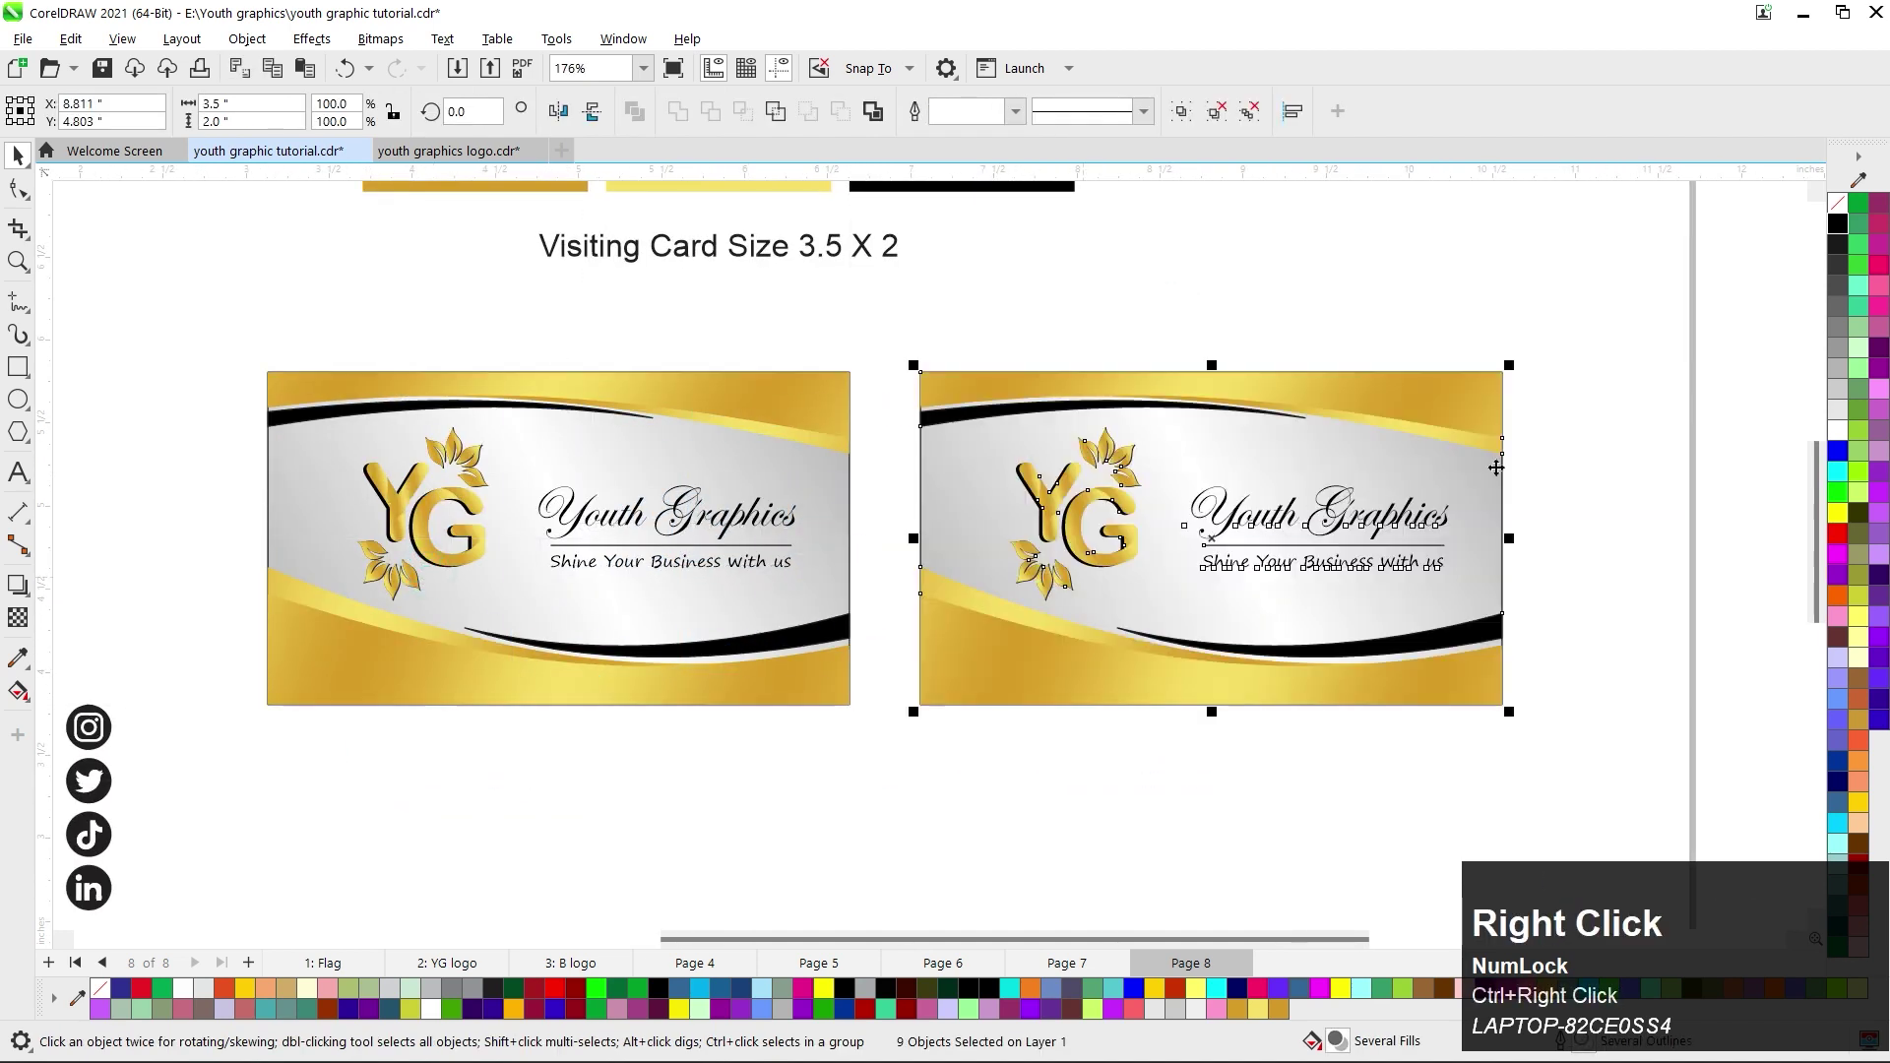
Delete the bands, logo and texts from the duplicate card, keeping only its grey-white gradient background.
{"action": "left_click", "coordinate": [1576, 613]}
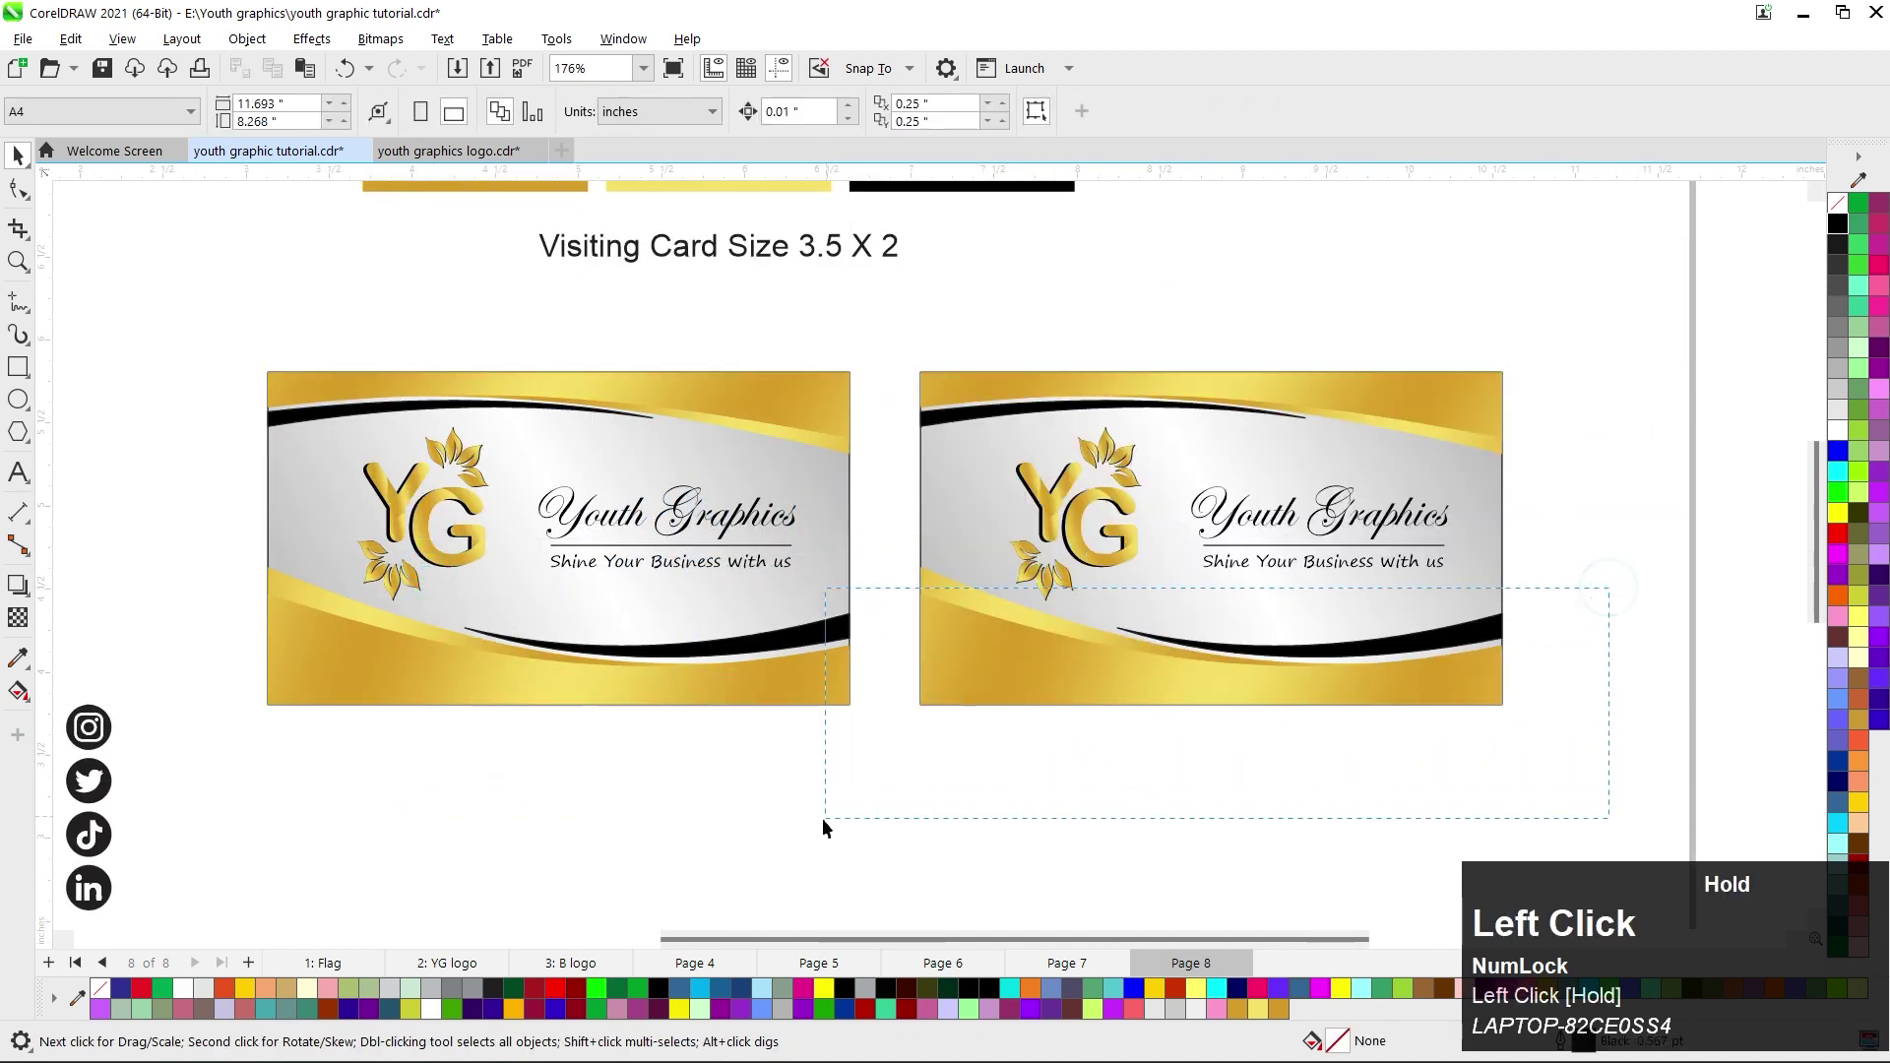
{"action": "left_click_drag", "start_coordinate": [825, 827], "coordinate": [825, 825]}
{"action": "key", "text": "Delete"}
{"action": "left_click_drag", "start_coordinate": [1666, 316], "coordinate": [925, 463]}
{"action": "key", "text": "Delete"}
{"action": "left_click_drag", "start_coordinate": [1533, 420], "coordinate": [933, 772]}
{"action": "key", "text": "Delete"}
{"action": "scroll", "coordinate": [1173, 658], "scroll_direction": "right", "scroll_amount": 1}
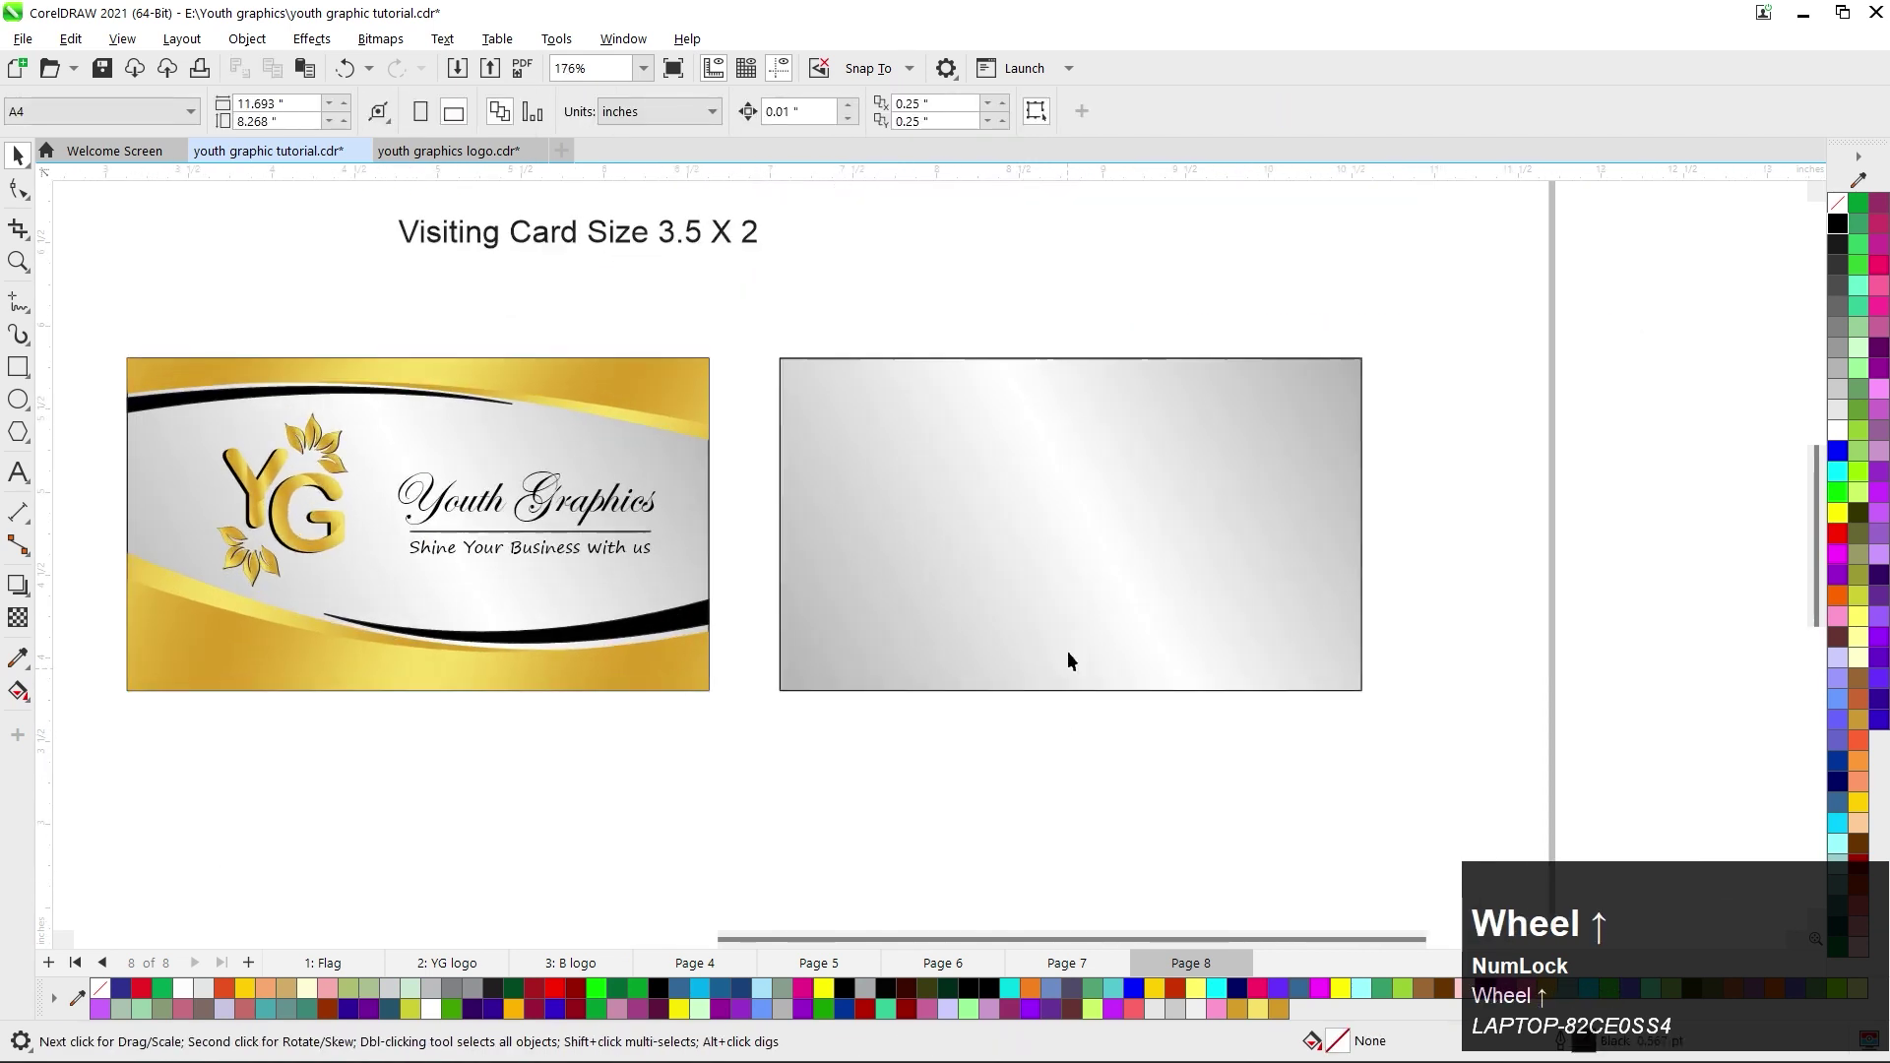
Create a copy of the blank card's background squeezed into a bottom strip about 3.5 x 0.492 inches.
{"action": "left_click", "coordinate": [1074, 635]}
{"action": "left_click_drag", "start_coordinate": [1072, 352], "coordinate": [1065, 605]}
{"action": "right_click", "coordinate": [1065, 605]}
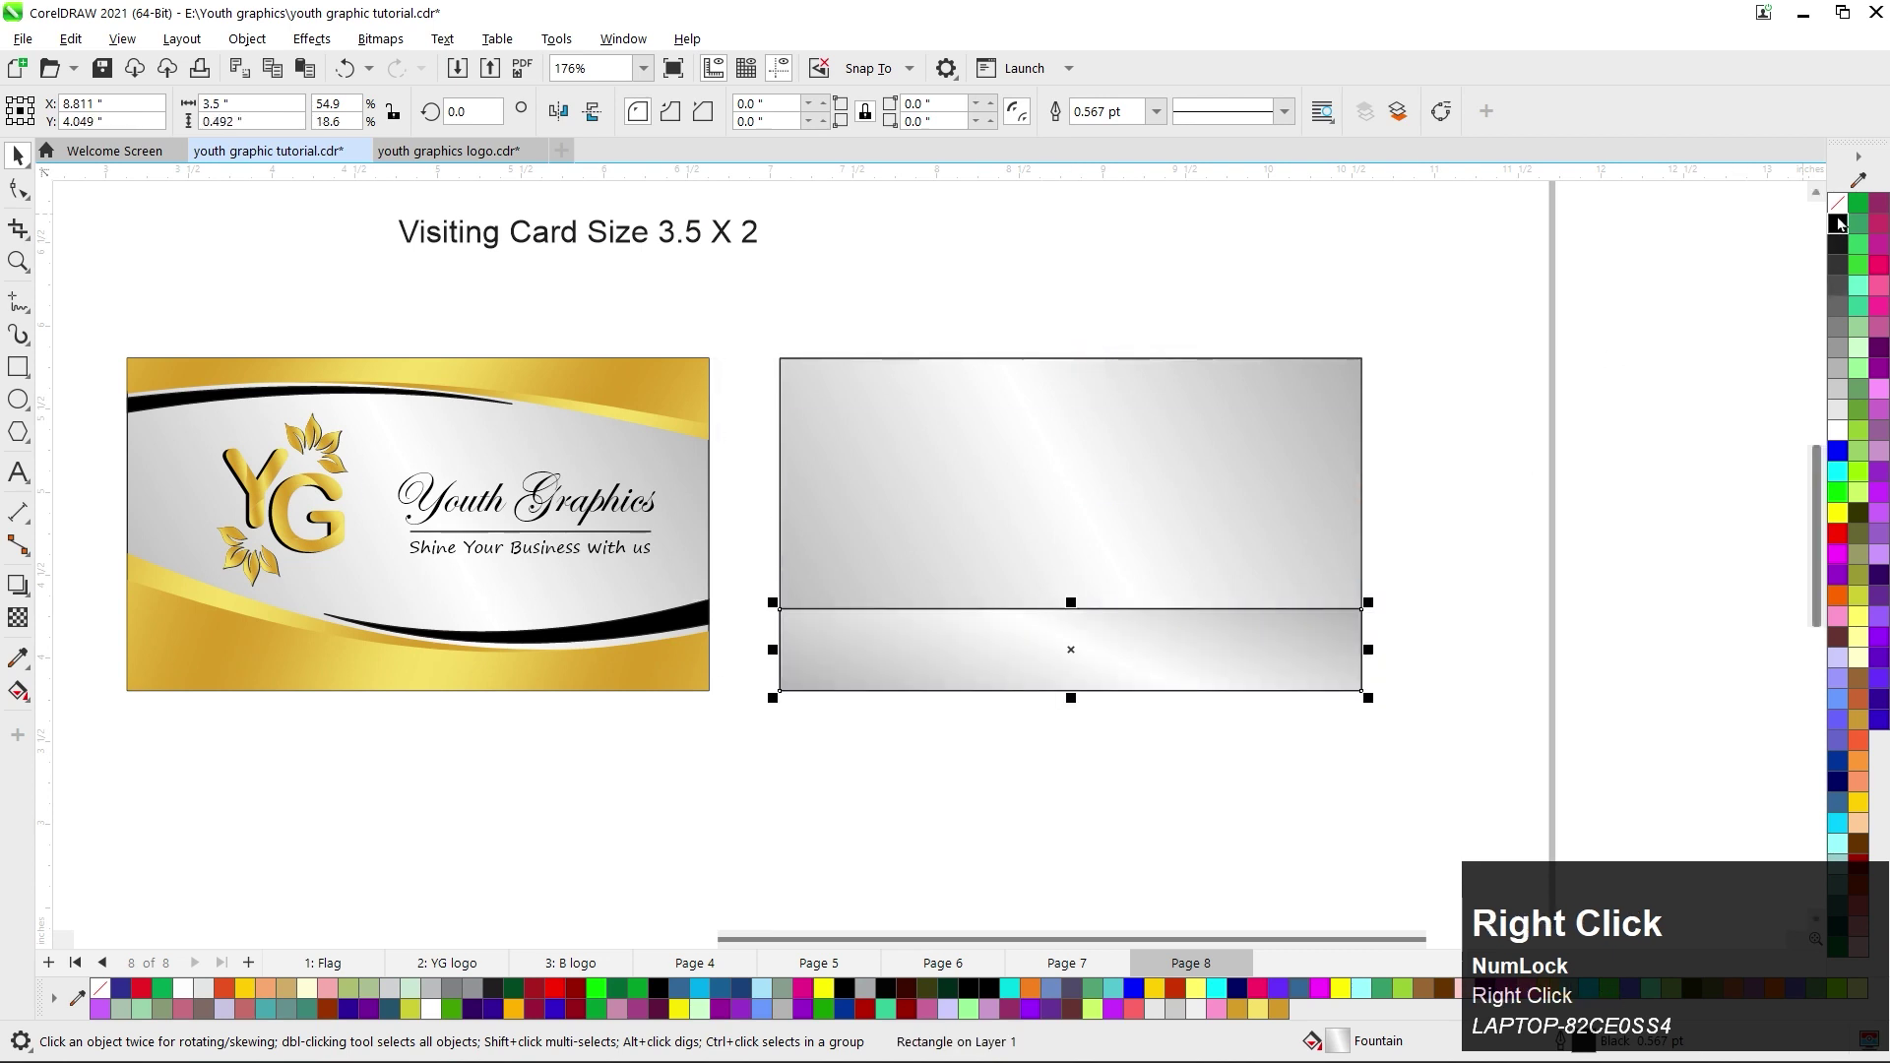
Copy the gold gradient from the first card's lower band onto the bottom strip and remove the strip's outline.
{"action": "left_click_drag", "start_coordinate": [591, 682], "coordinate": [983, 653]}
{"action": "left_click", "coordinate": [1034, 725]}
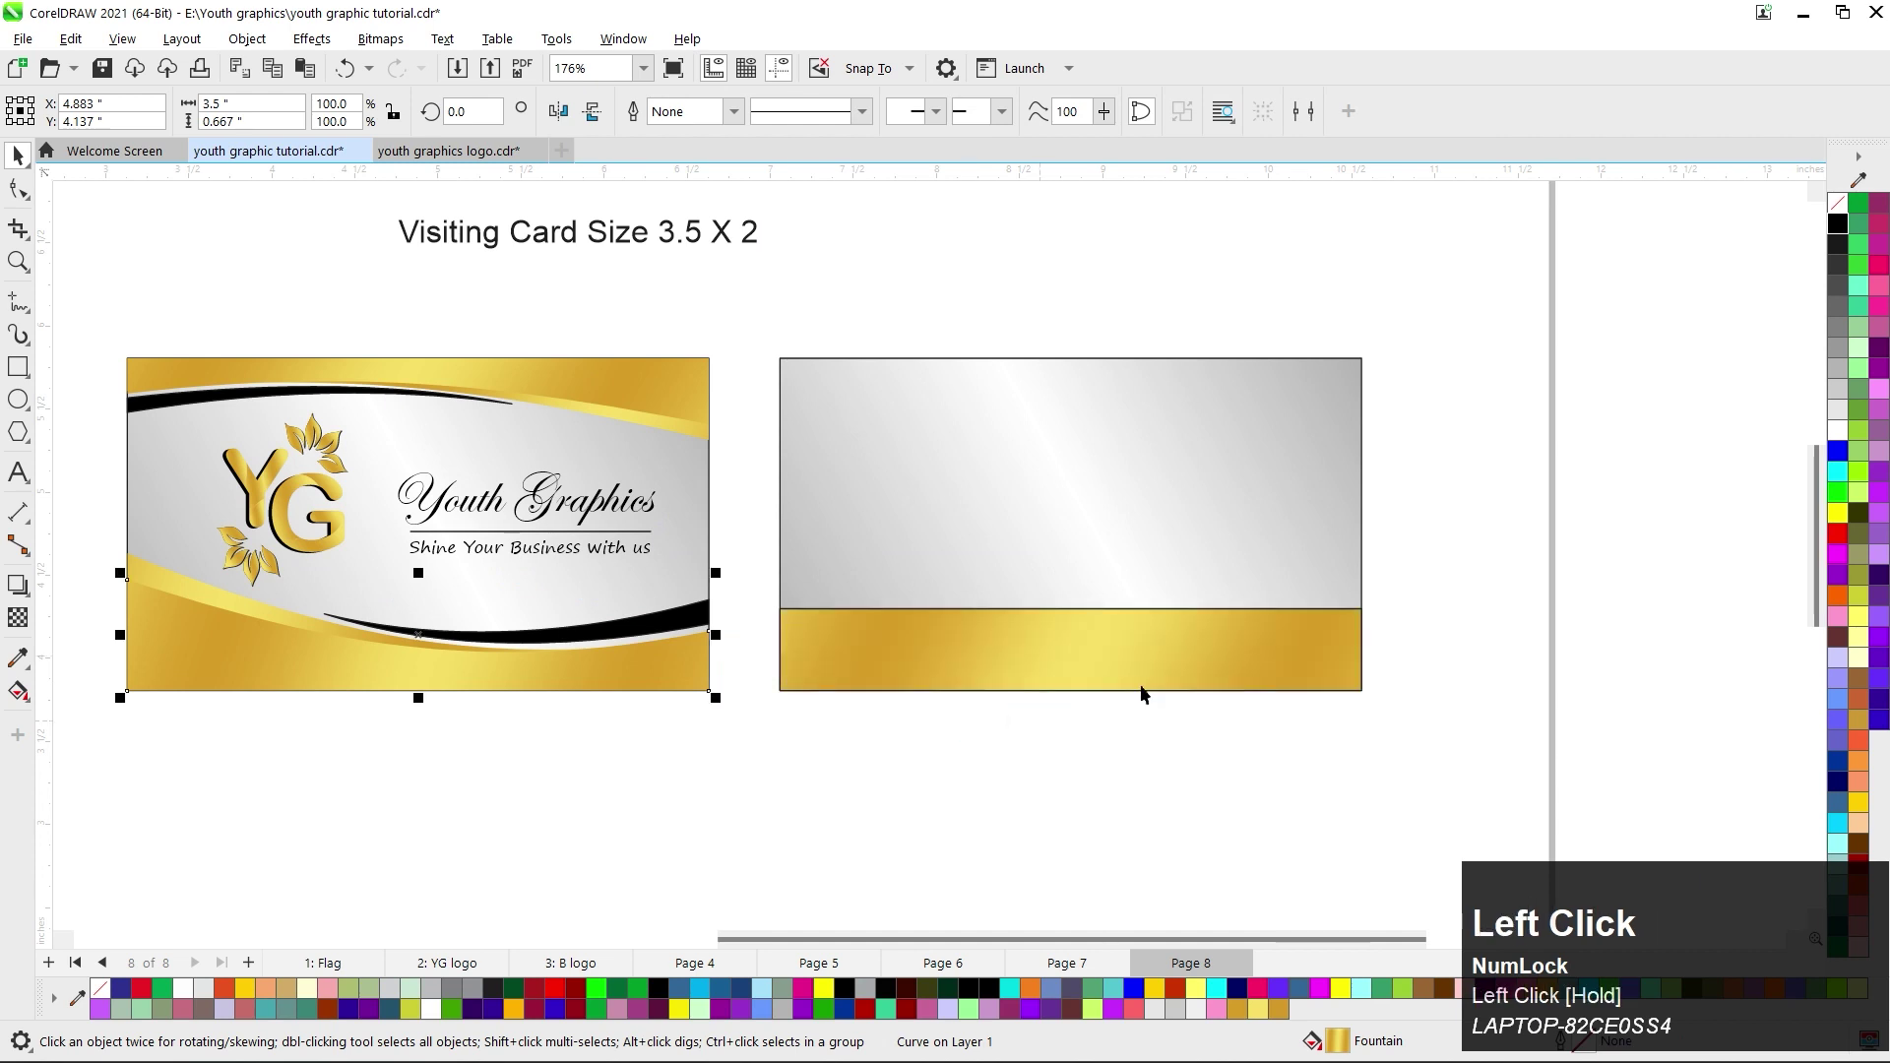
{"action": "left_click", "coordinate": [1123, 670]}
{"action": "right_click", "coordinate": [1838, 203]}
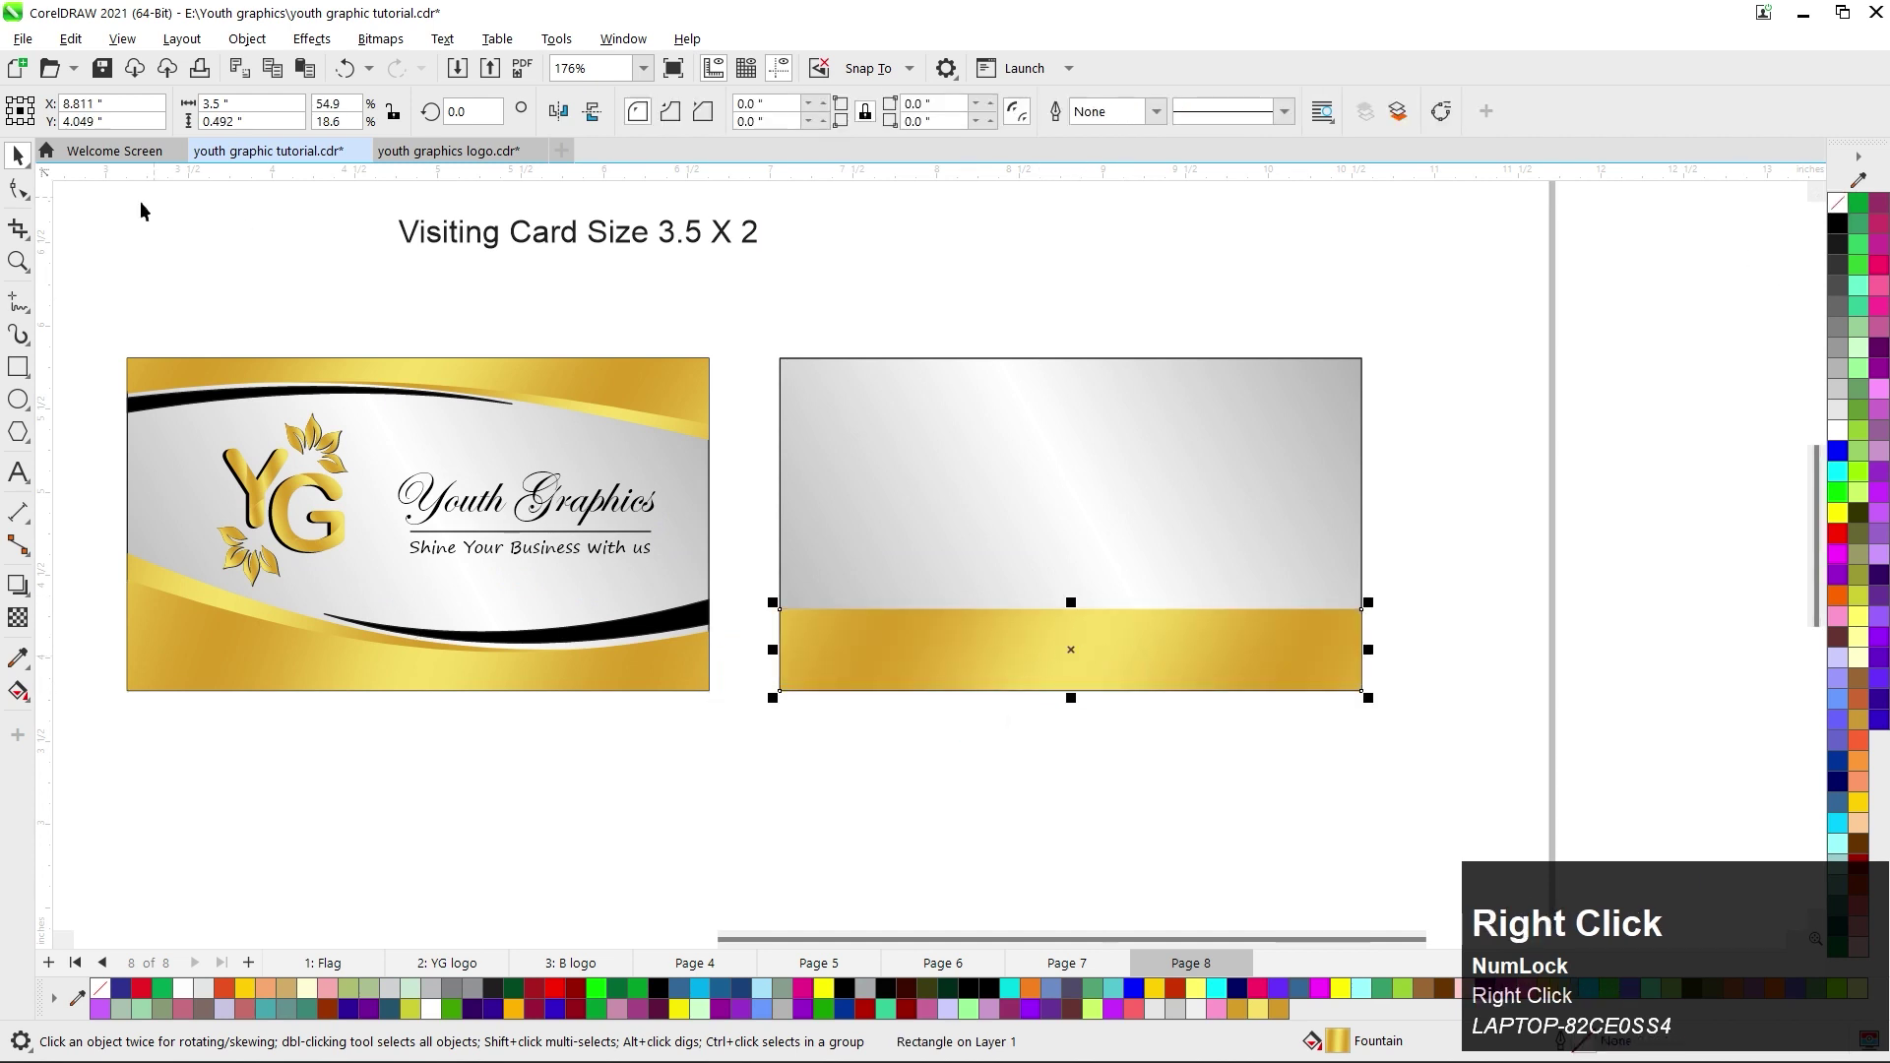
Convert the gold strip to curves and raise its top-right corner node so the upper edge slopes upward.
{"action": "left_click", "coordinate": [18, 188]}
{"action": "key", "text": "ctrl+q"}
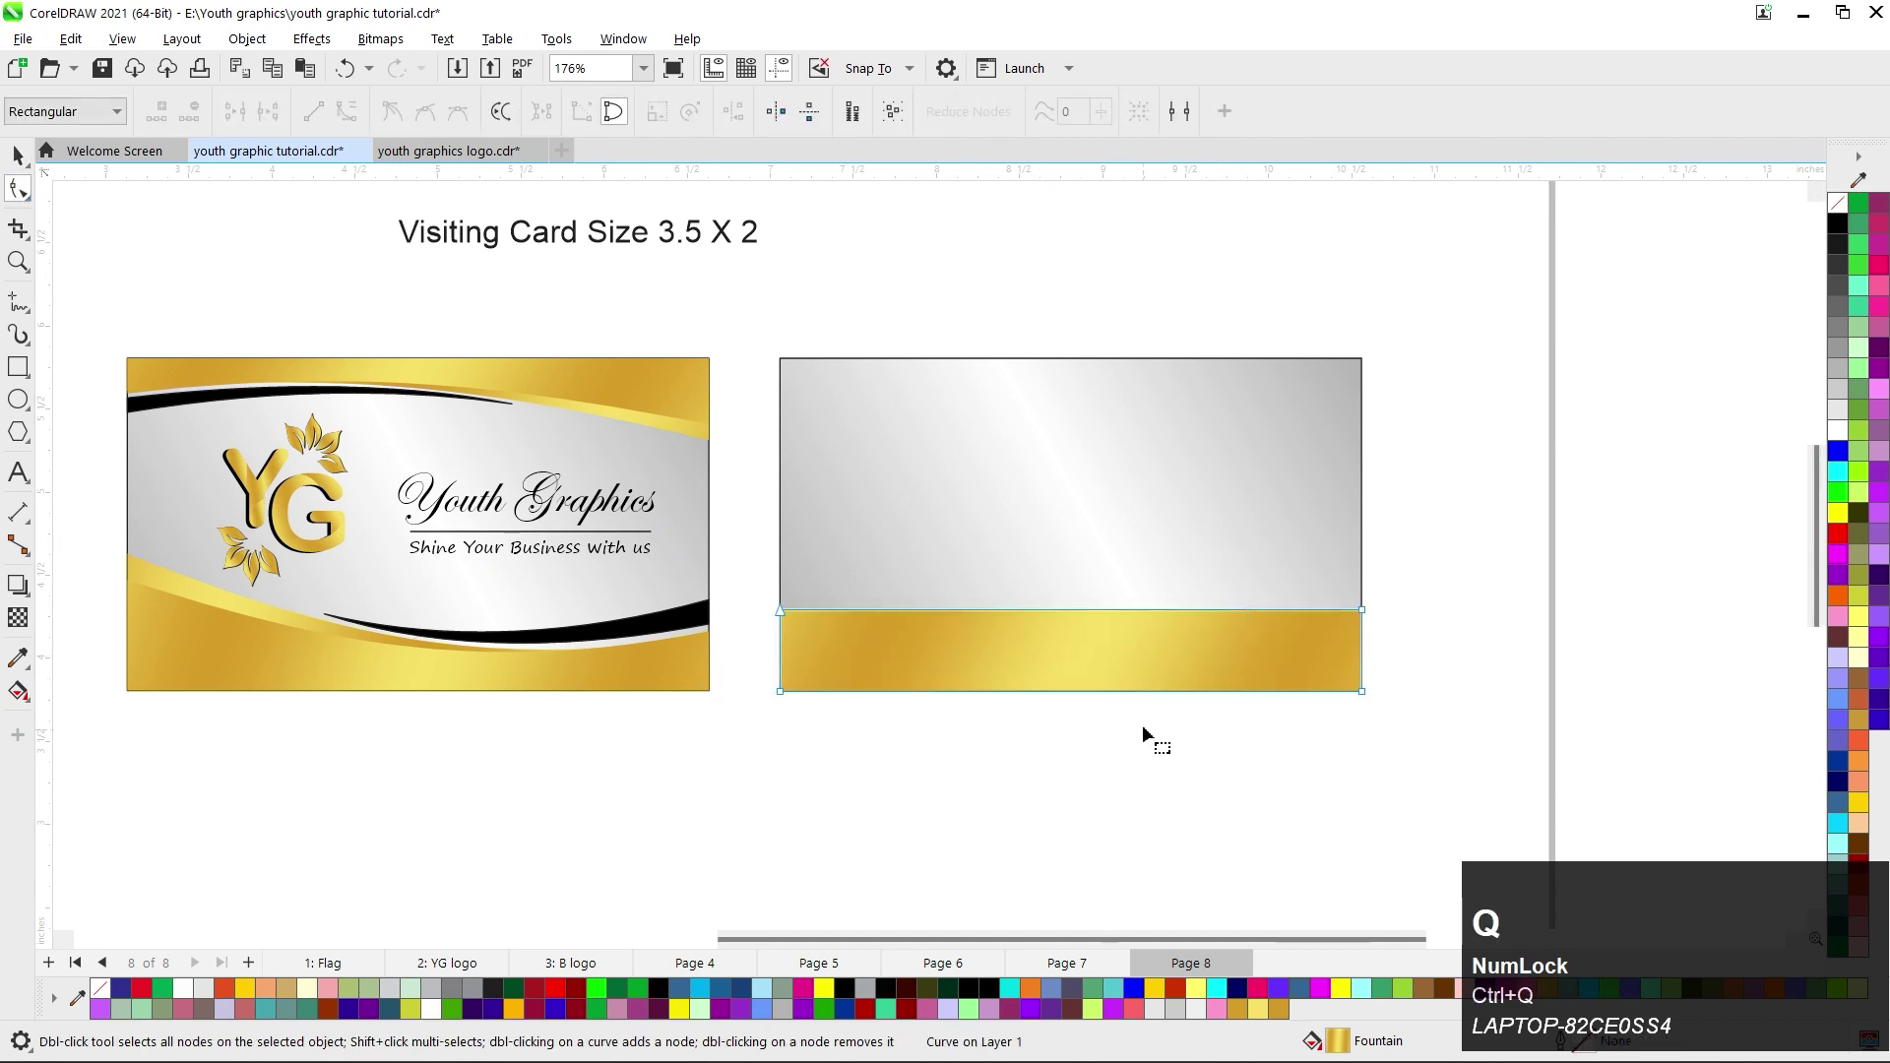
{"action": "left_click_drag", "start_coordinate": [1414, 591], "coordinate": [1300, 678]}
{"action": "key", "text": "shift+Up"}
{"action": "key", "text": "shift+Up"}
{"action": "key", "text": "shift+Up"}
{"action": "key", "text": "shift+Up"}
{"action": "key", "text": "shift+Up"}
{"action": "key", "text": "shift+Up"}
{"action": "key", "text": "shift+Up"}
{"action": "key", "text": "shift+Up"}
{"action": "key", "text": "shift+Up"}
{"action": "key", "text": "shift+Up"}
{"action": "key", "text": "shift+Up"}
{"action": "key", "text": "shift+Up"}
{"action": "key", "text": "shift+Up"}
{"action": "key", "text": "shift+Up"}
{"action": "key", "text": "shift+Up"}
{"action": "key", "text": "shift+Up"}
{"action": "key", "text": "shift+Up"}
{"action": "key", "text": "shift+Down"}
{"action": "key", "text": "shift+Down"}
{"action": "key", "text": "shift+Down"}
{"action": "key", "text": "shift+Down"}
{"action": "key", "text": "shift+Down"}
{"action": "key", "text": "shift+Down"}
{"action": "key", "text": "shift+Down"}
{"action": "key", "text": "shift+Down"}
{"action": "key", "text": "shift+Down"}
{"action": "key", "text": "shift+Down"}
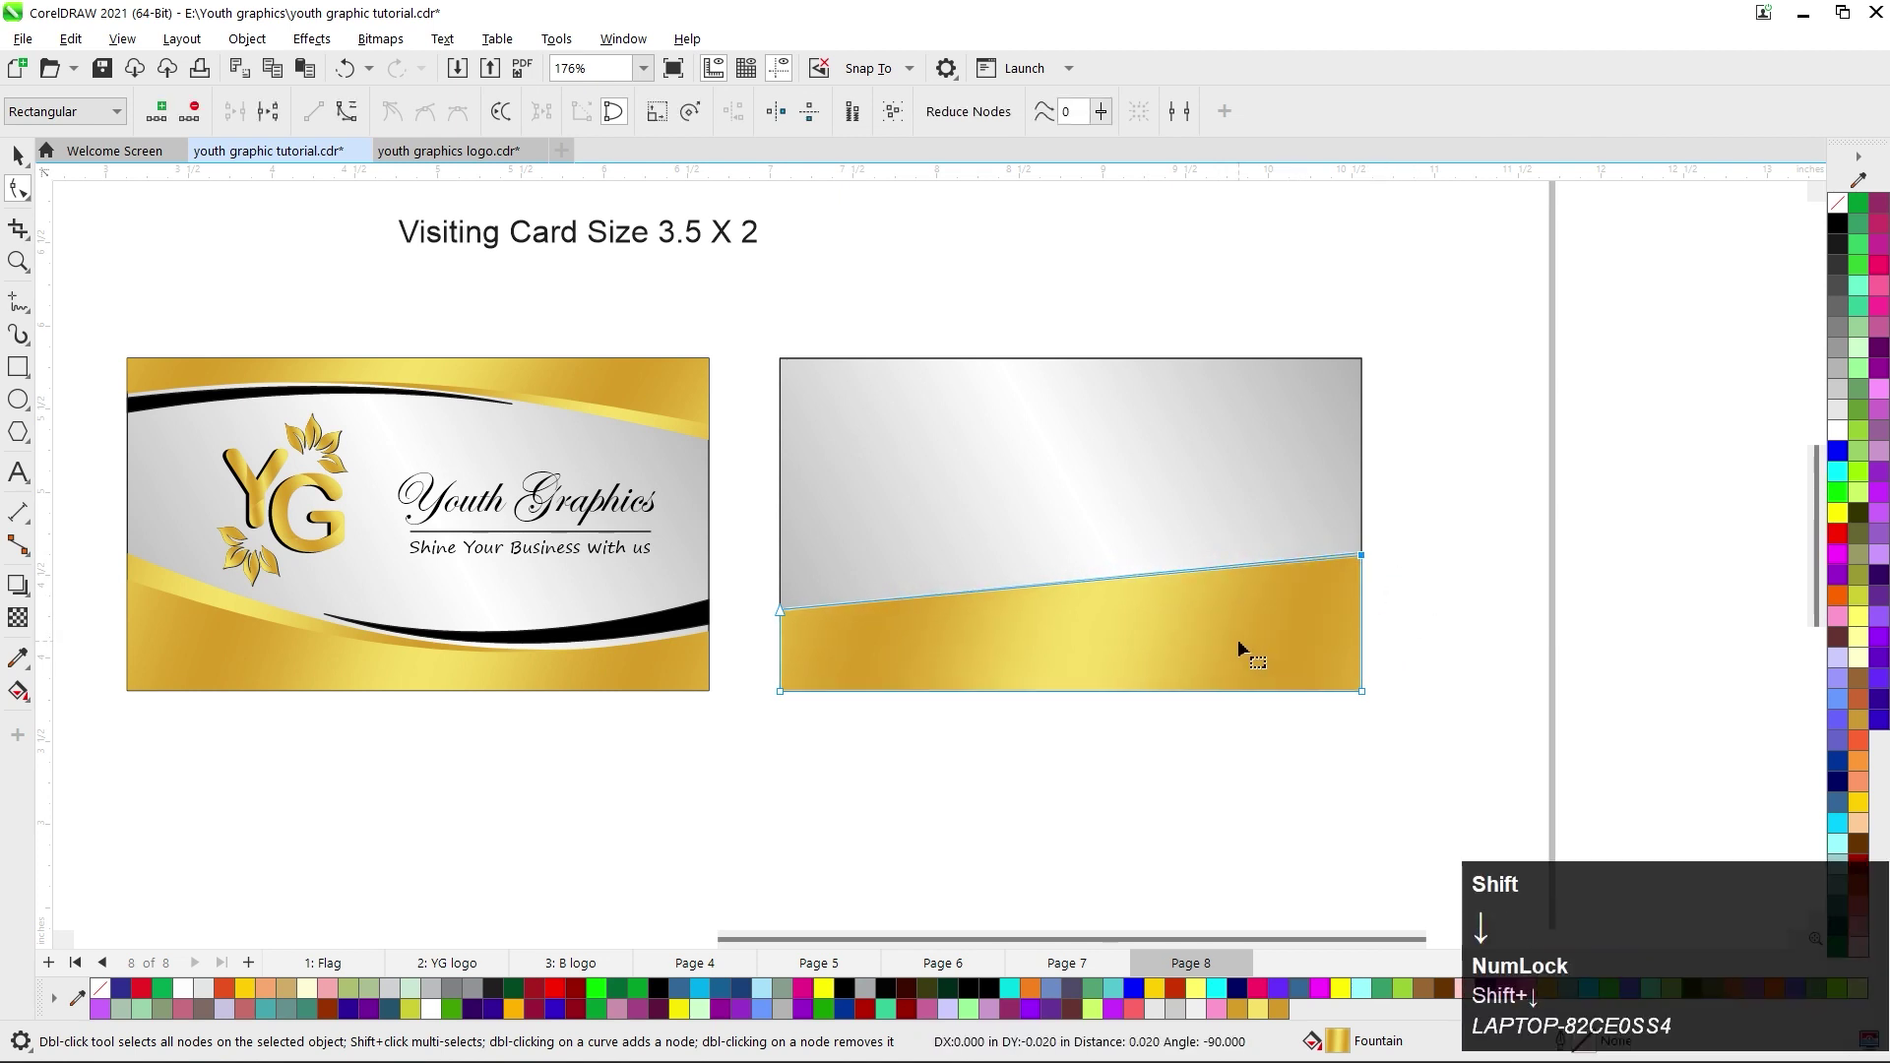
{"action": "key", "text": "shift+Down"}
Convert the gold strip's sloping top edge to a curve and shape it into a gentle S-shaped wave.
{"action": "left_click", "coordinate": [1127, 587]}
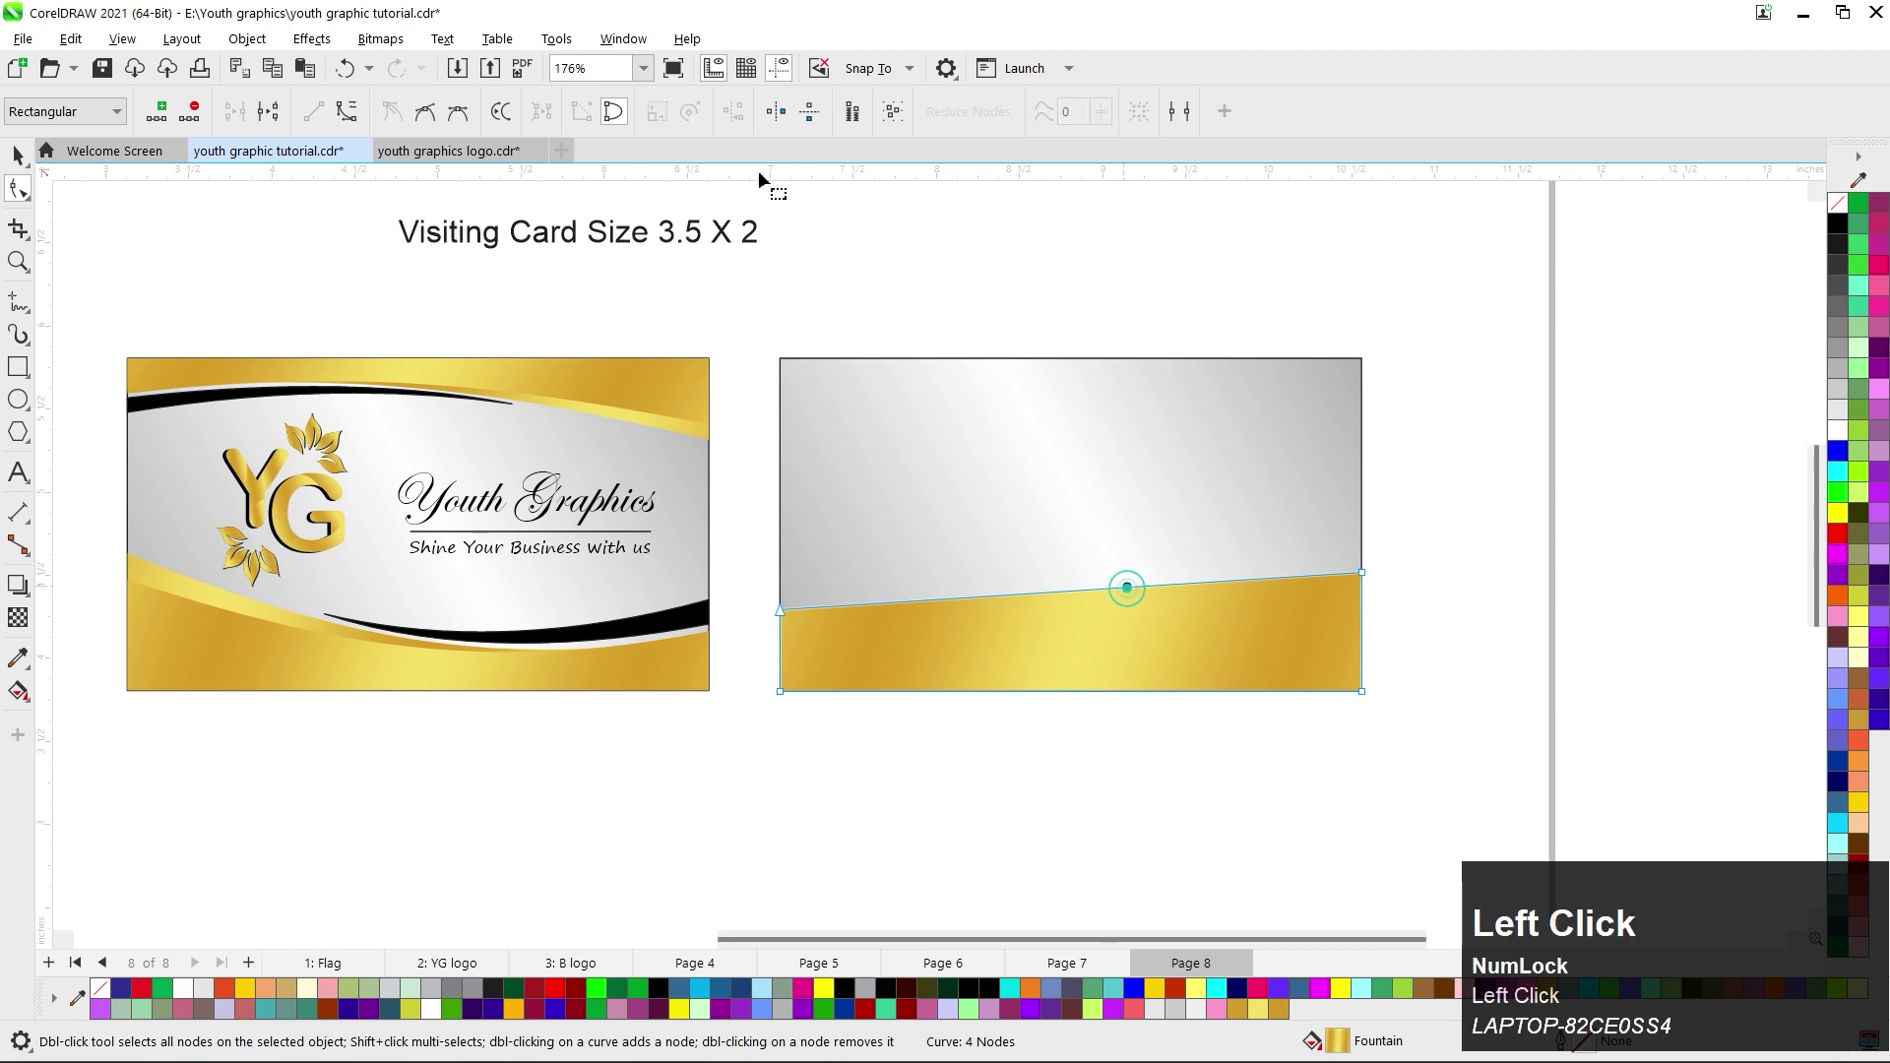
{"action": "left_click", "coordinate": [348, 113]}
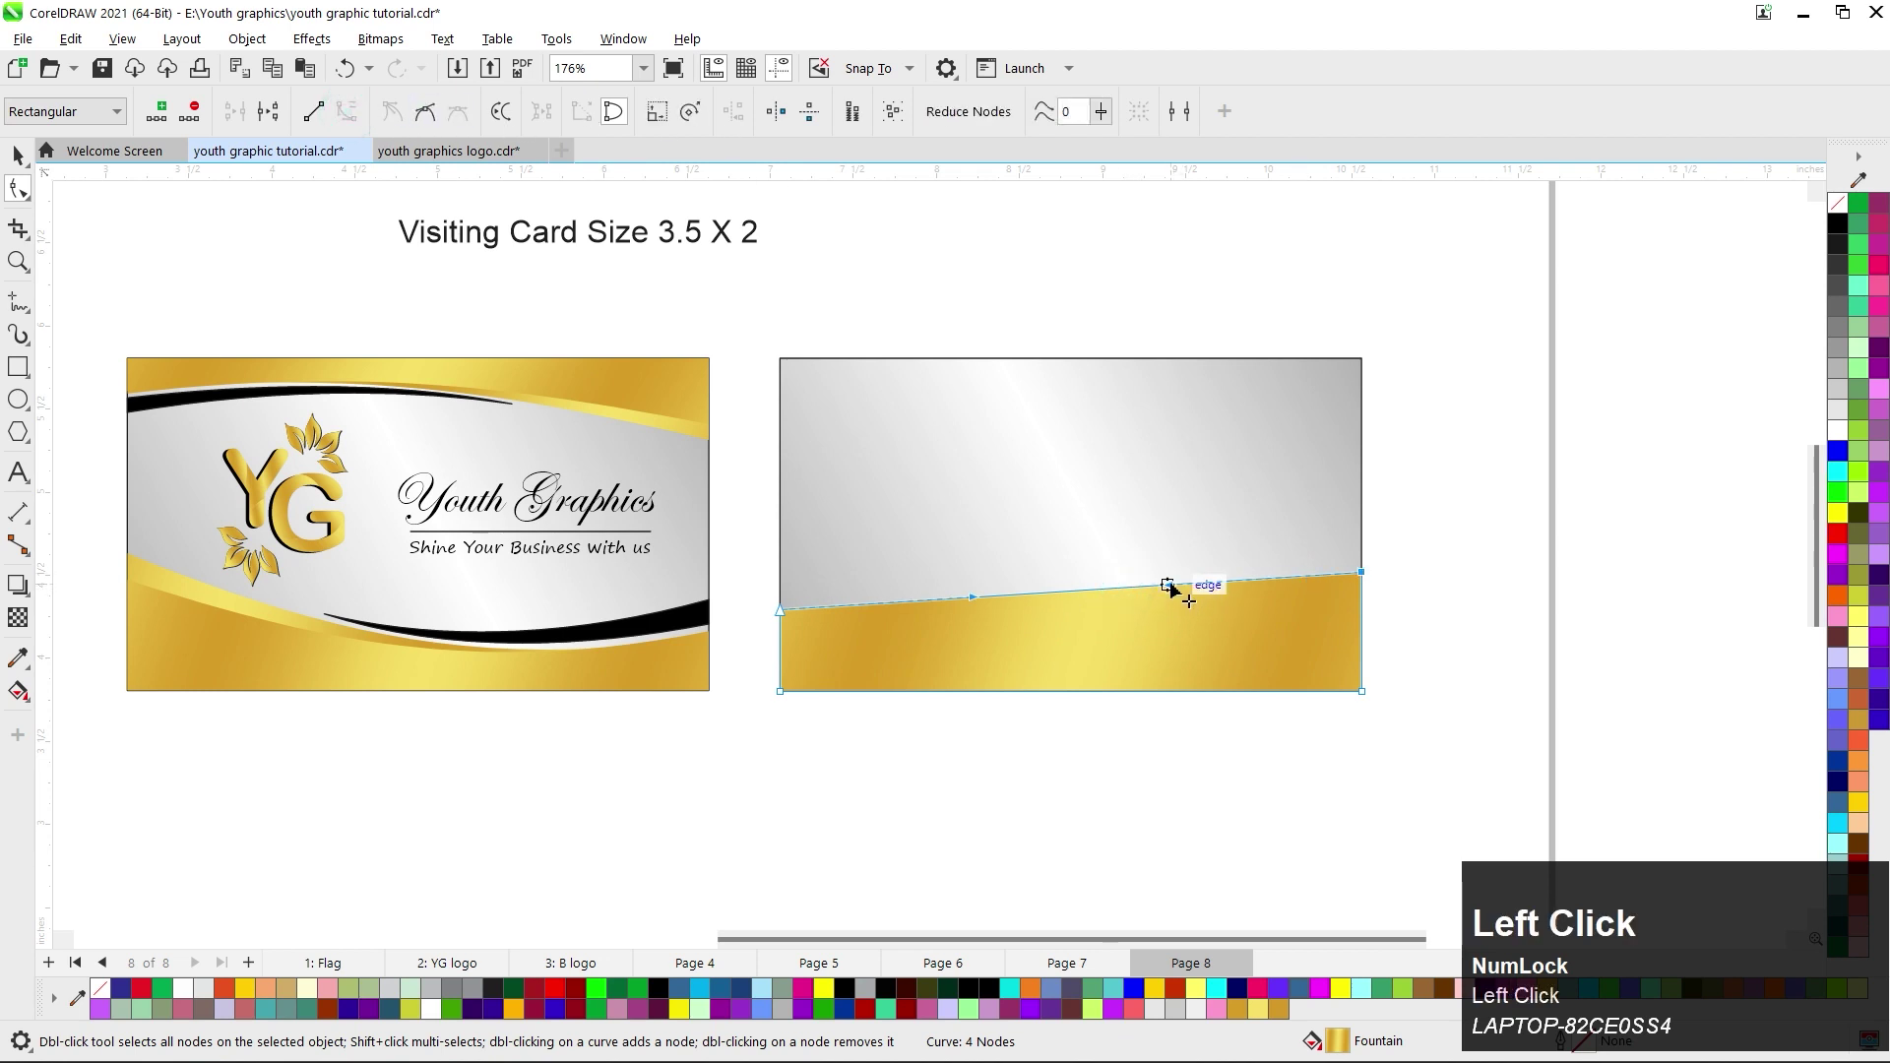
{"action": "left_click_drag", "start_coordinate": [1170, 587], "coordinate": [1014, 661]}
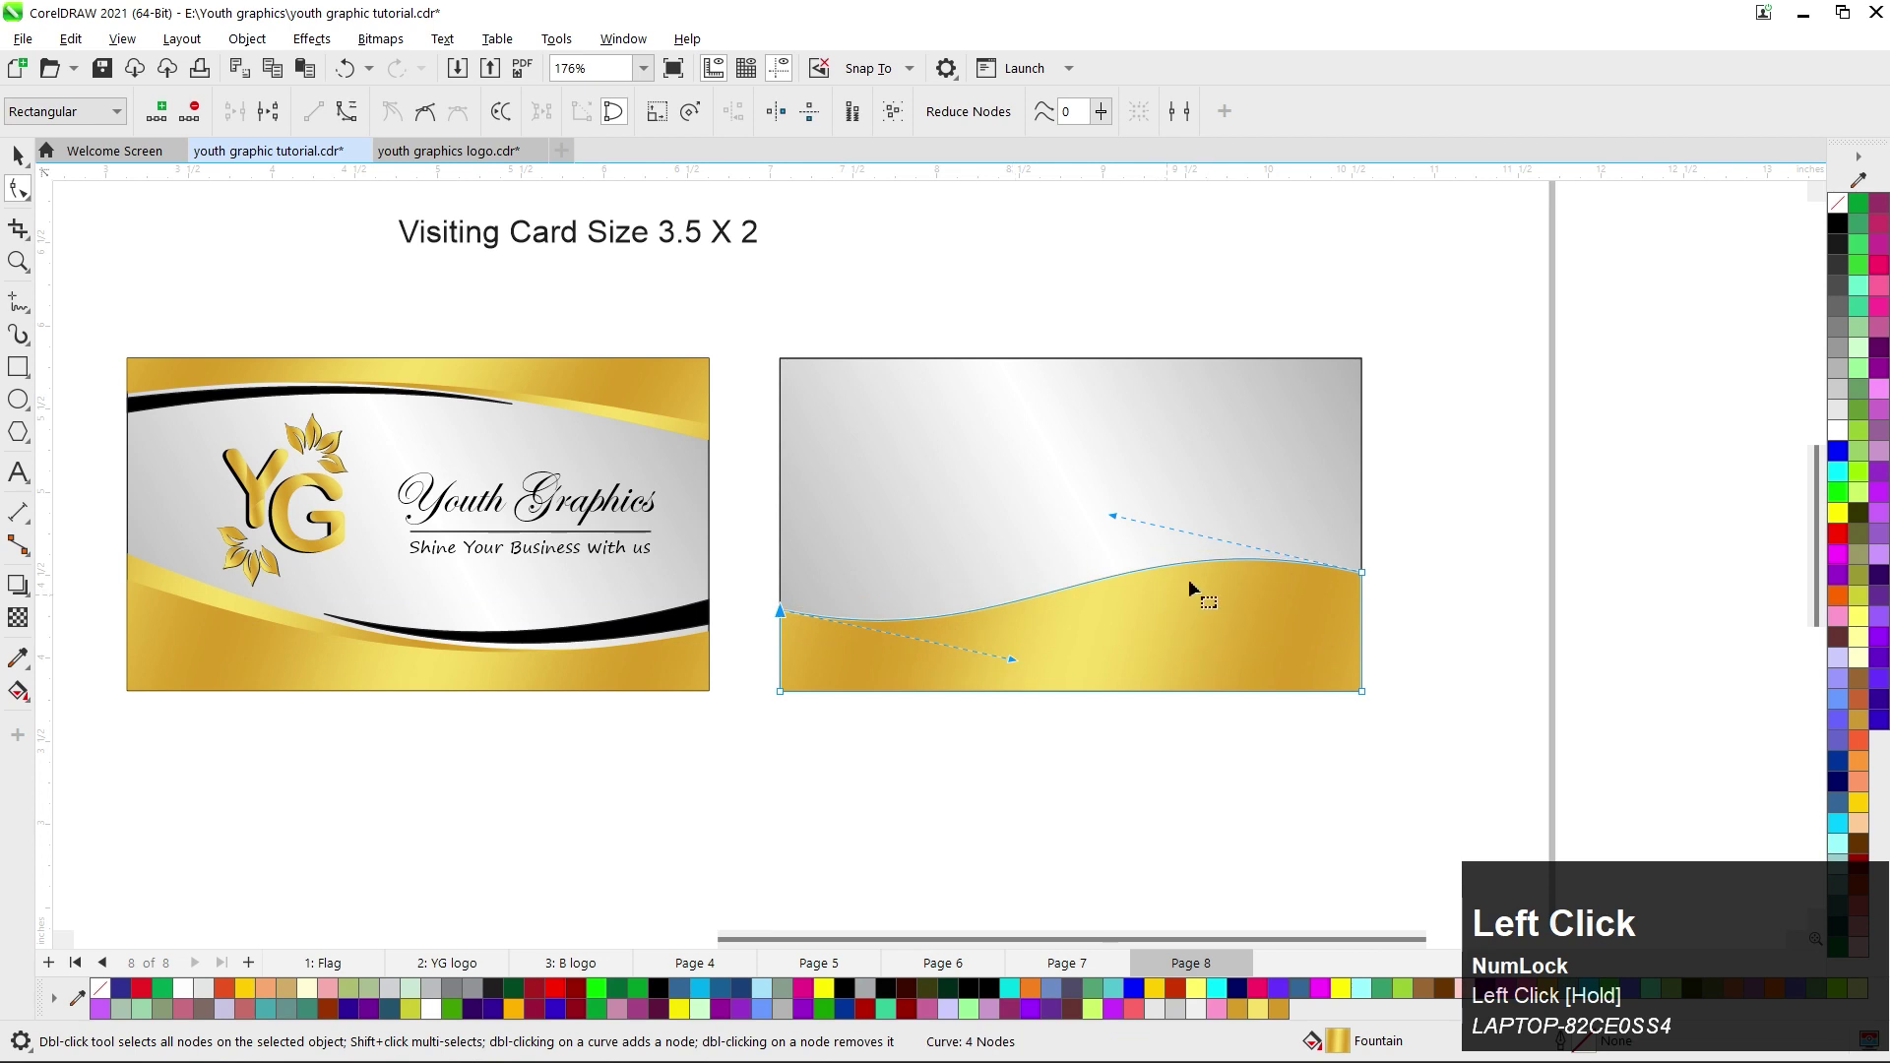
{"action": "left_click_drag", "start_coordinate": [1122, 521], "coordinate": [1121, 537]}
{"action": "left_click", "coordinate": [1420, 644]}
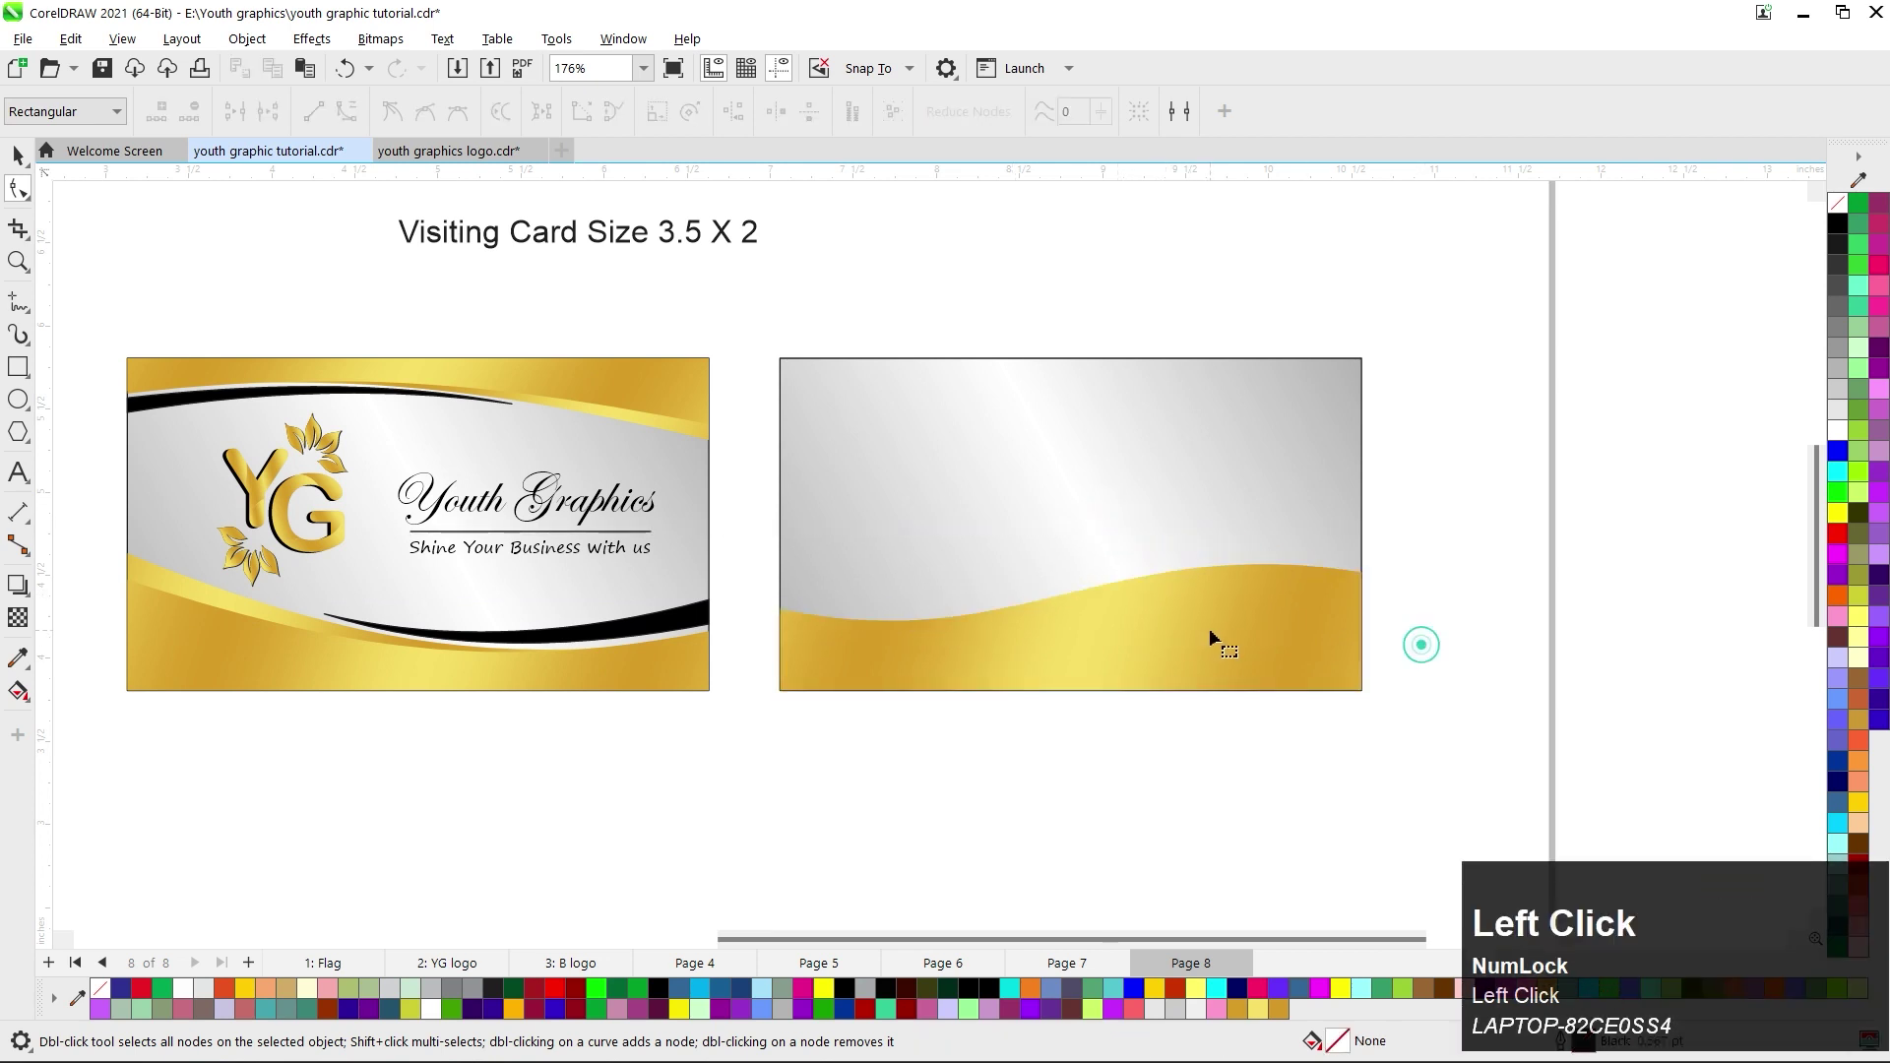
{"action": "left_click", "coordinate": [15, 155]}
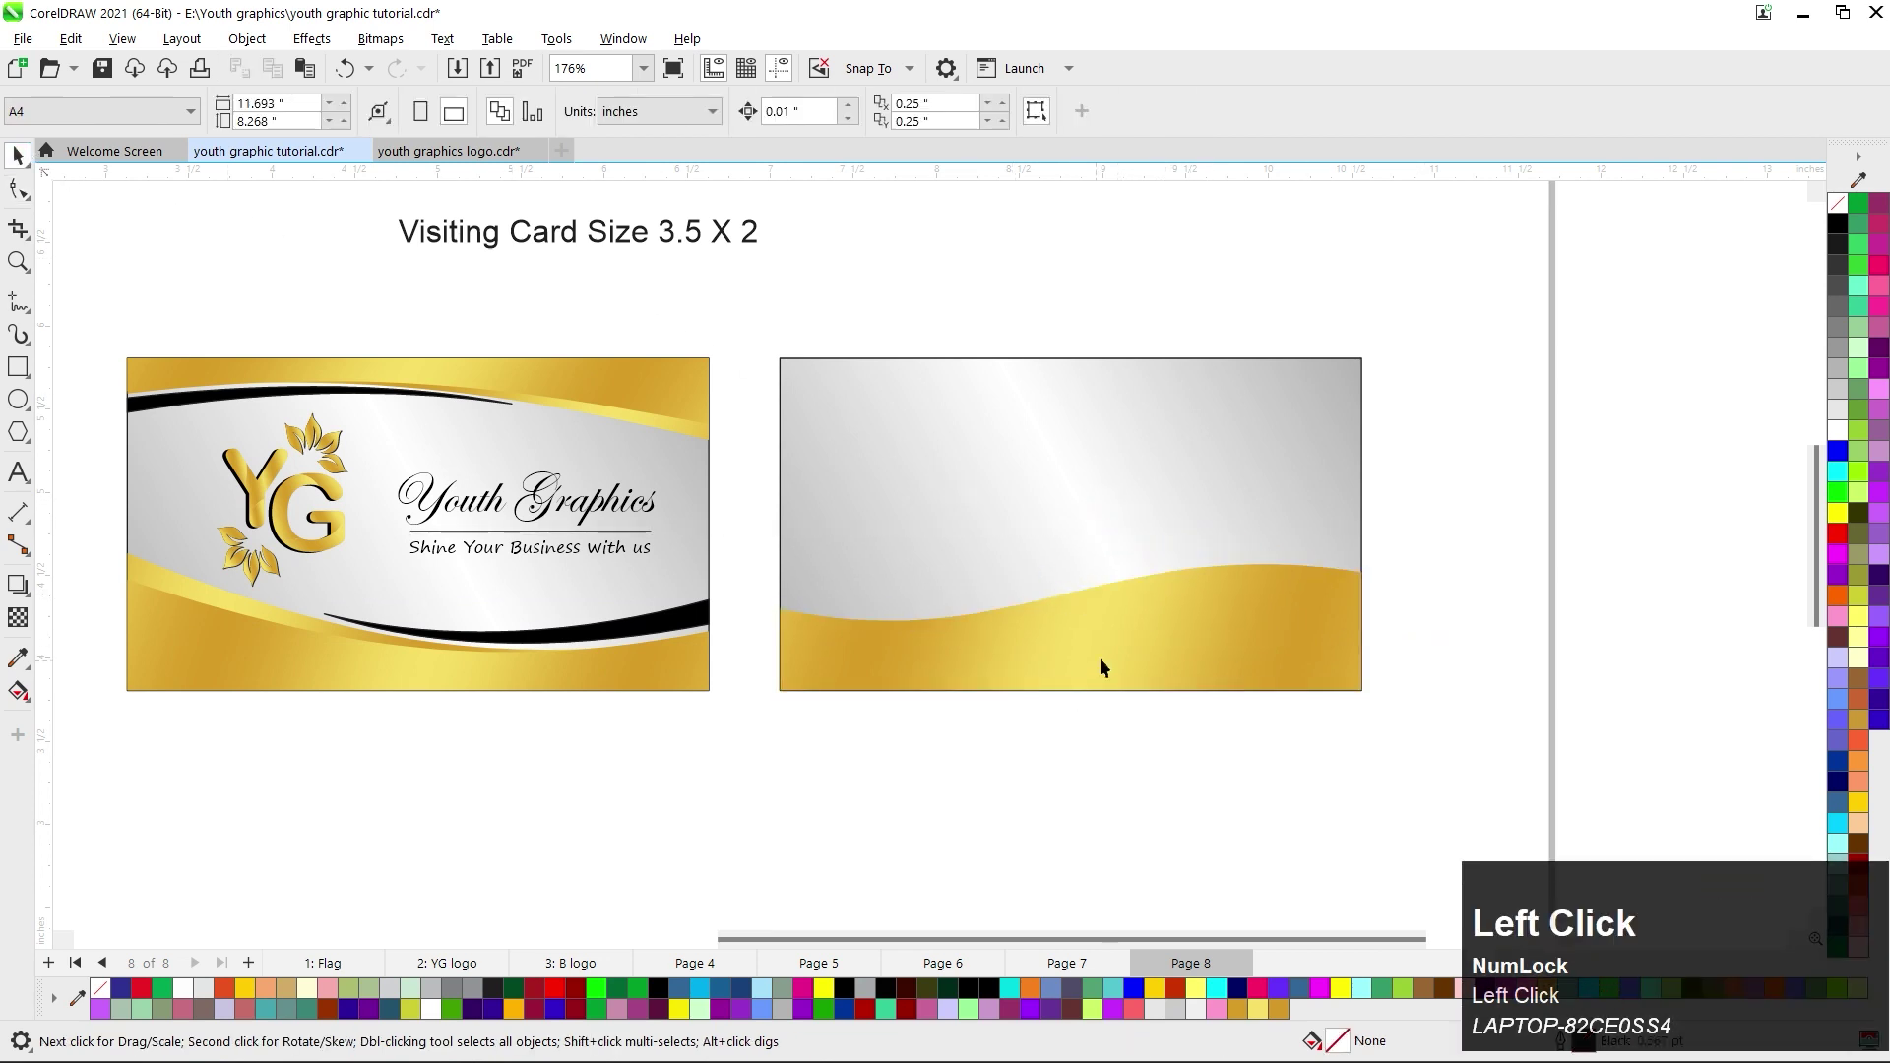
Draw a thin rectangle about 1.38 inches wide above the gold wave's left end and reshape it as a three-node sliver pointing at the wave.
{"action": "left_click", "coordinate": [1102, 658]}
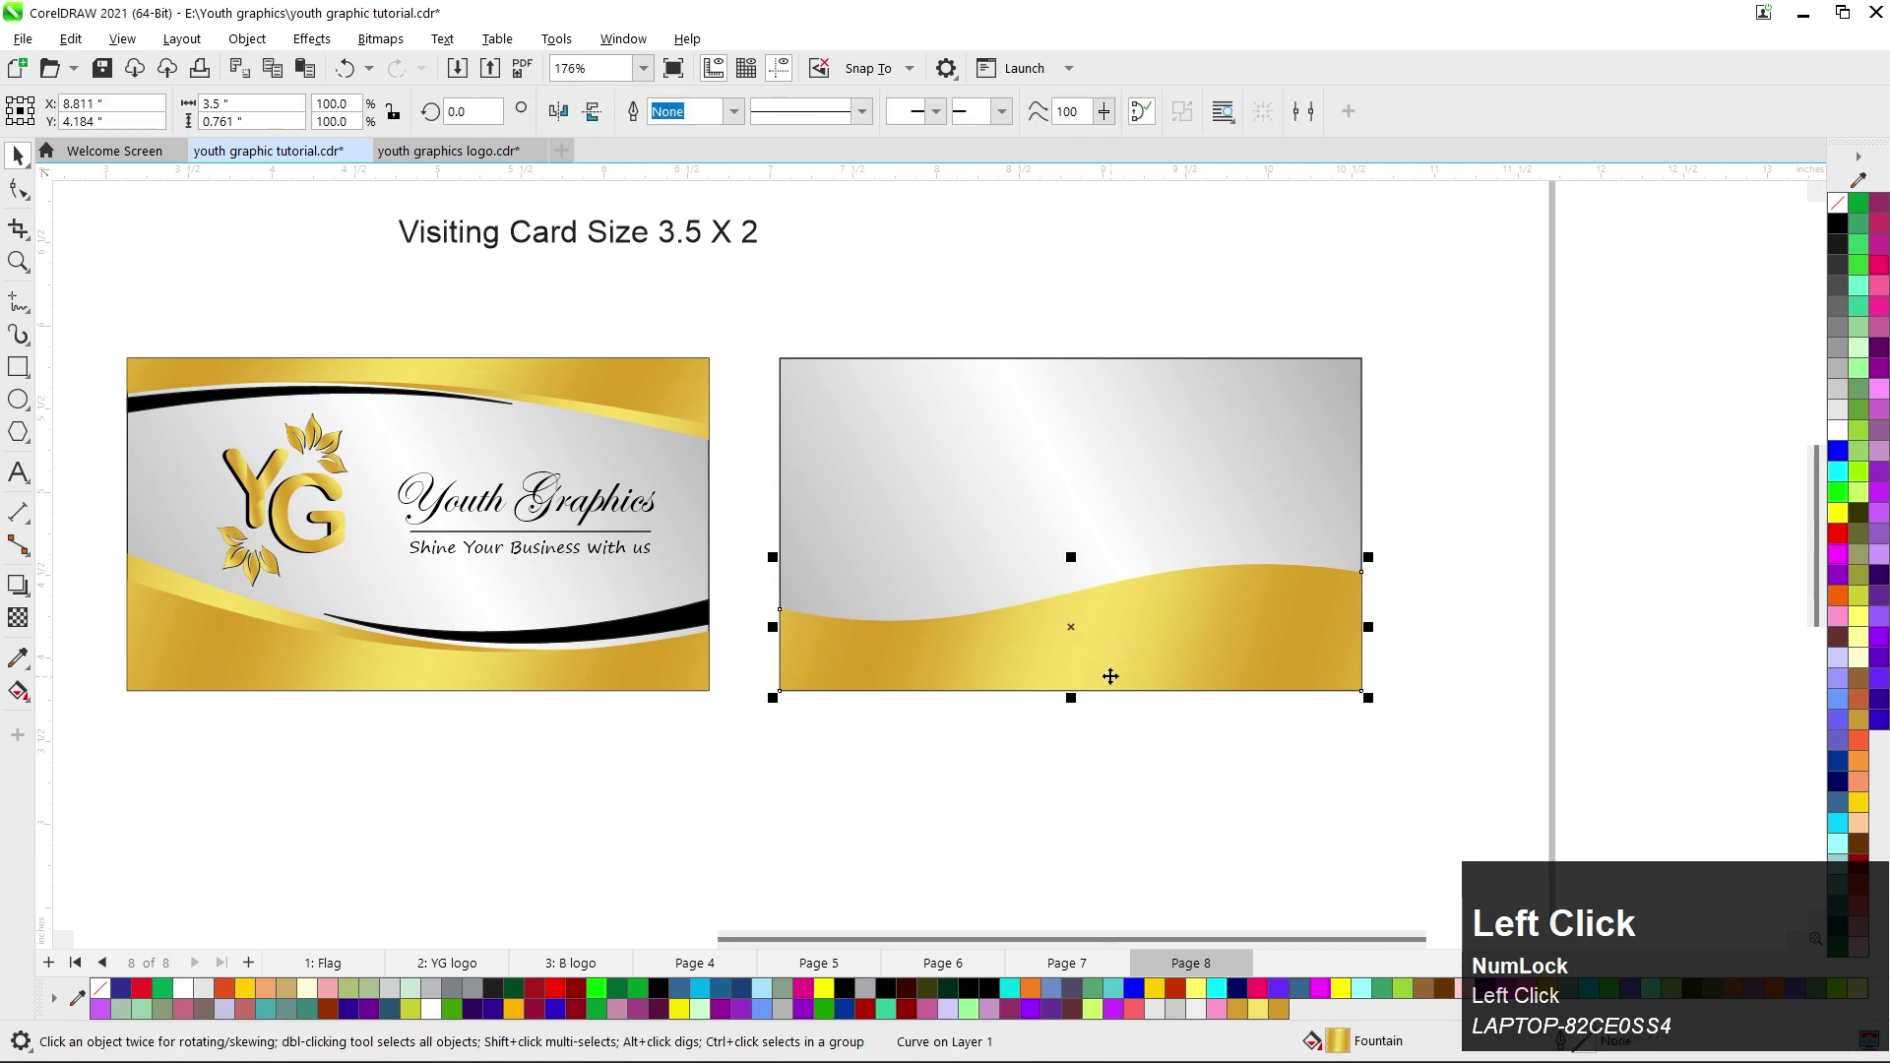
{"action": "left_click", "coordinate": [887, 519]}
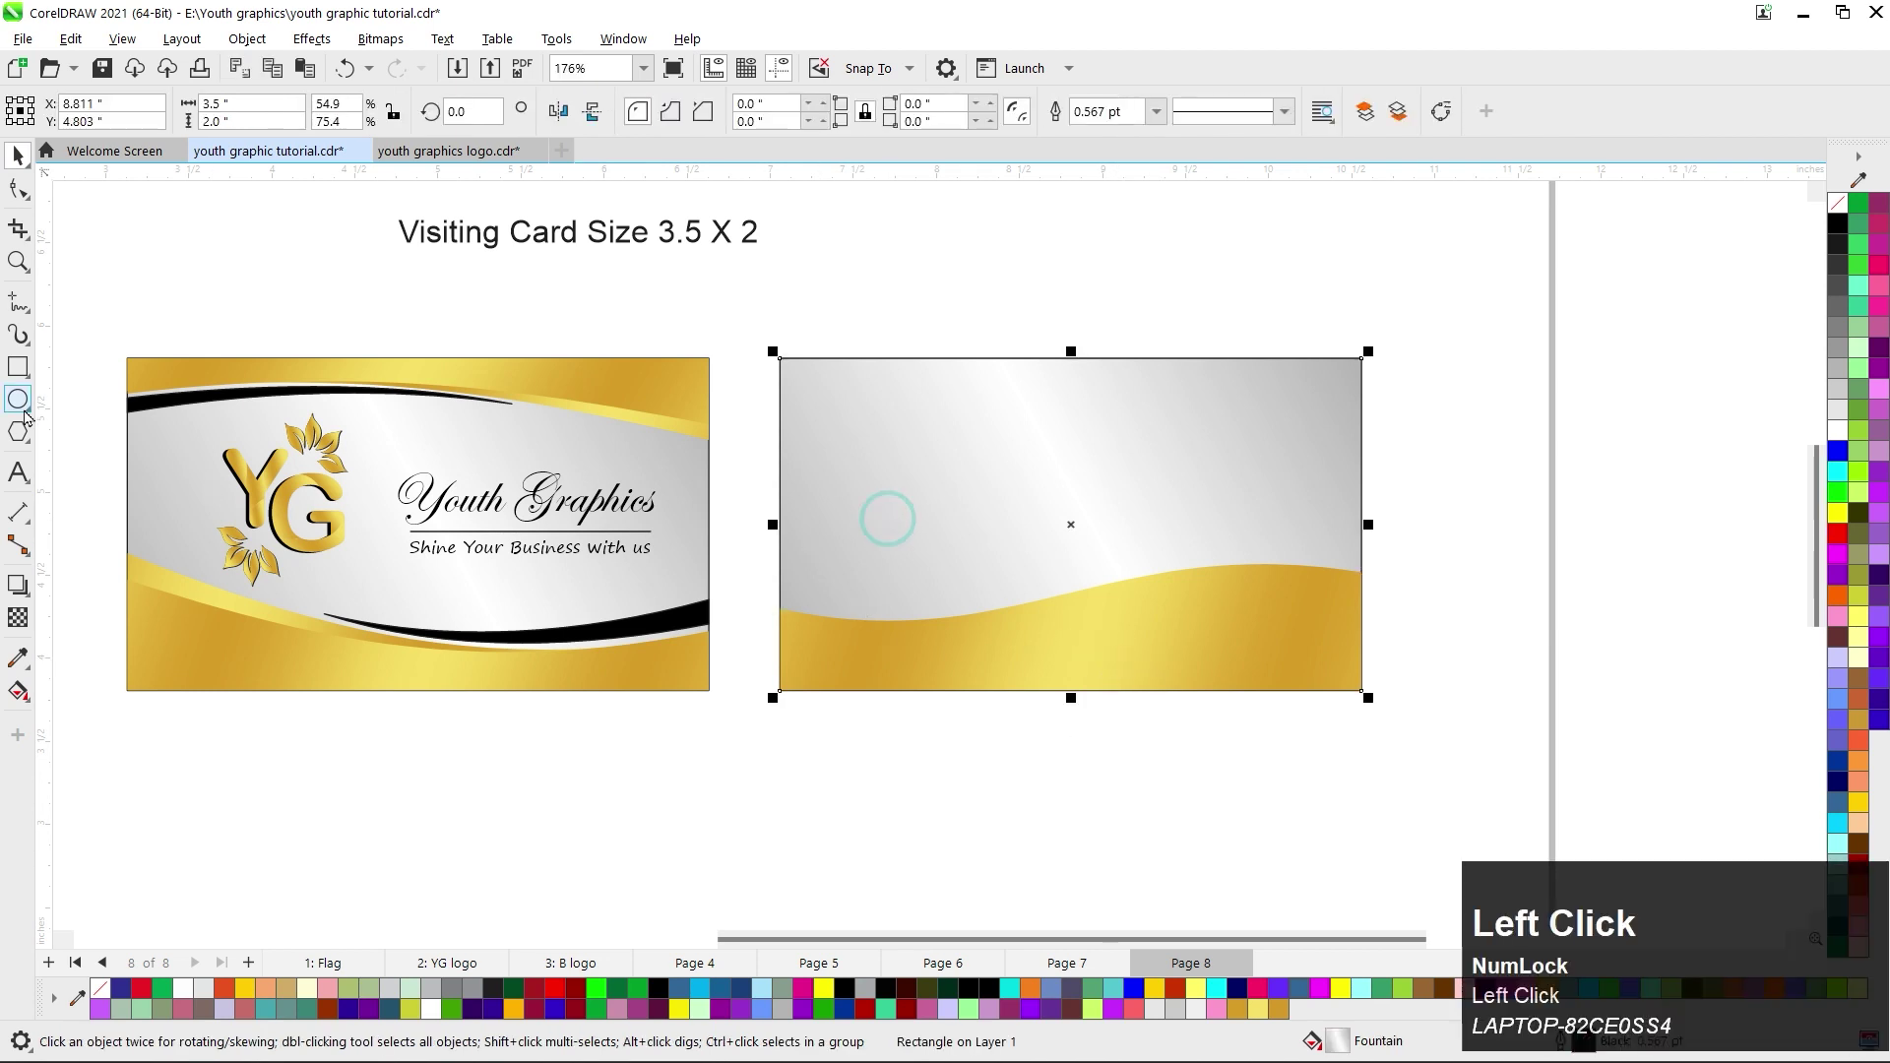
{"action": "scroll", "coordinate": [796, 565], "scroll_direction": "up", "scroll_amount": 1}
{"action": "left_click_drag", "start_coordinate": [778, 557], "coordinate": [1044, 583]}
{"action": "key", "text": "ctrl+q"}
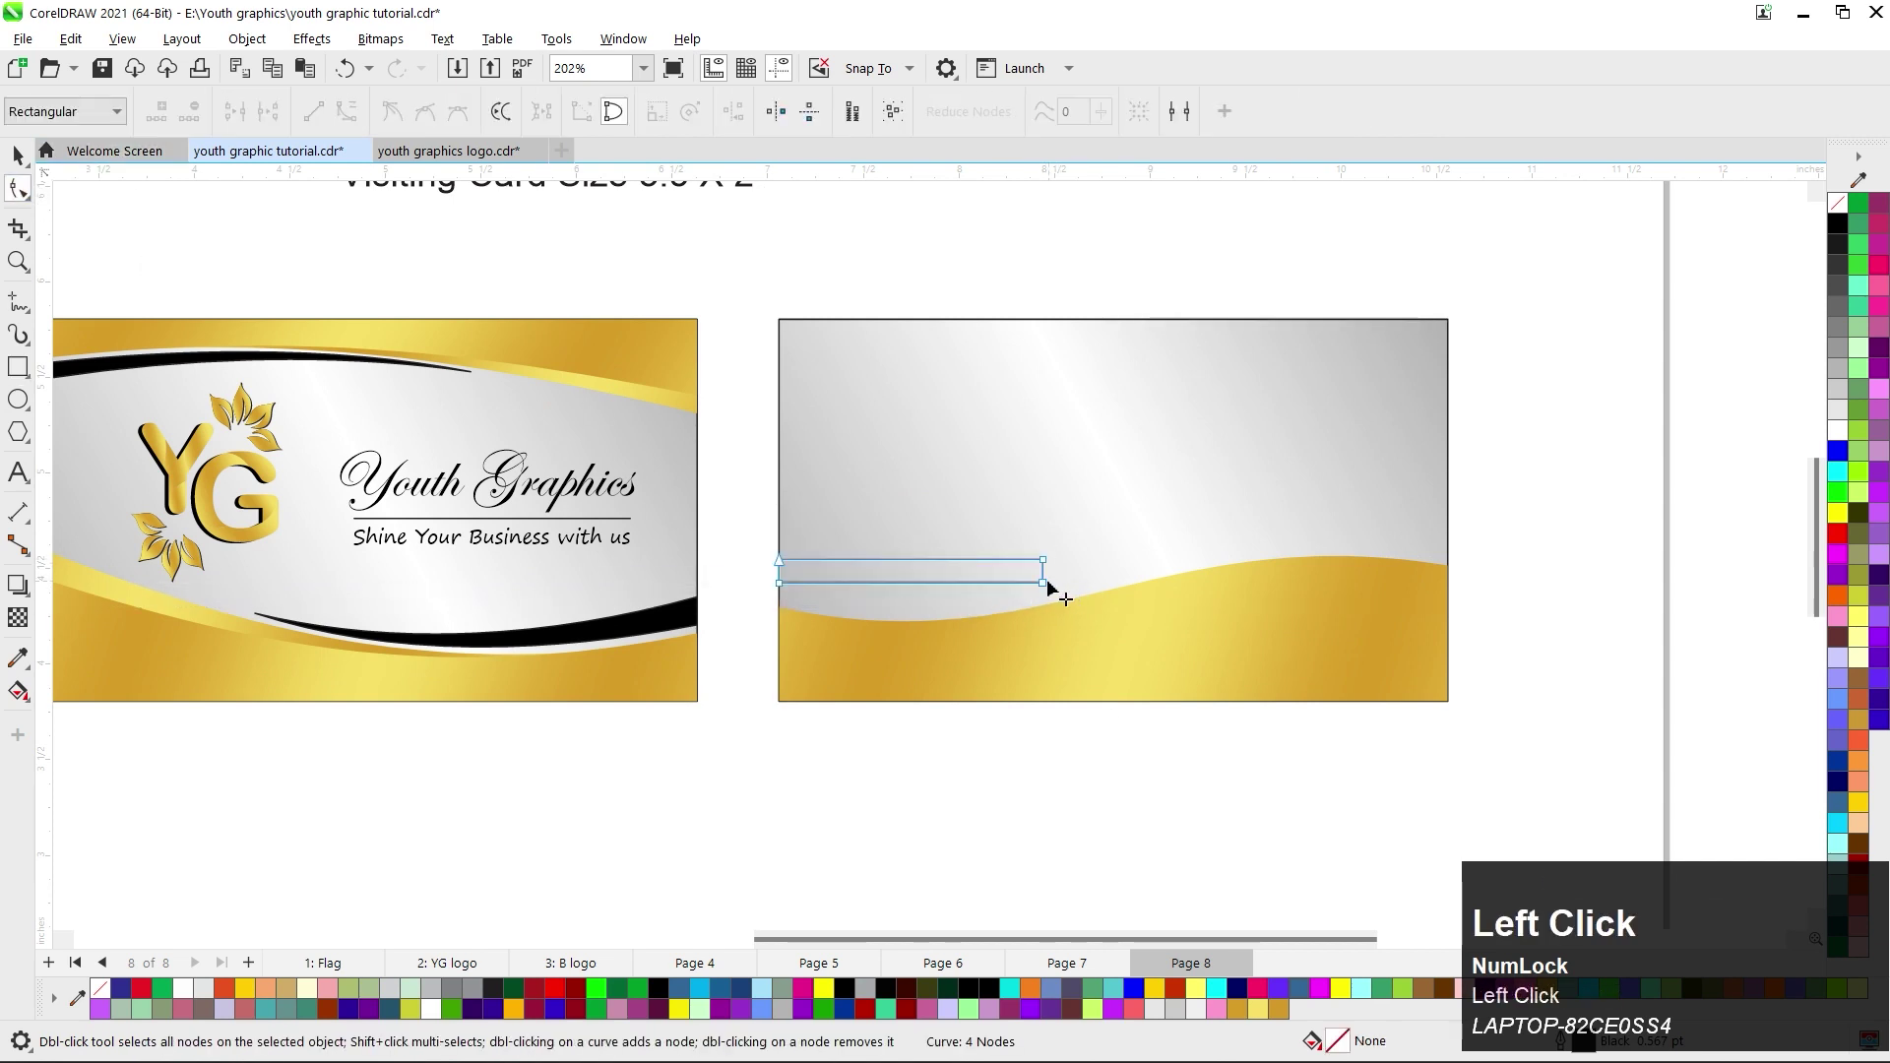
{"action": "left_click", "coordinate": [1043, 582]}
{"action": "key", "text": "Delete"}
{"action": "left_click_drag", "start_coordinate": [1043, 559], "coordinate": [1043, 595]}
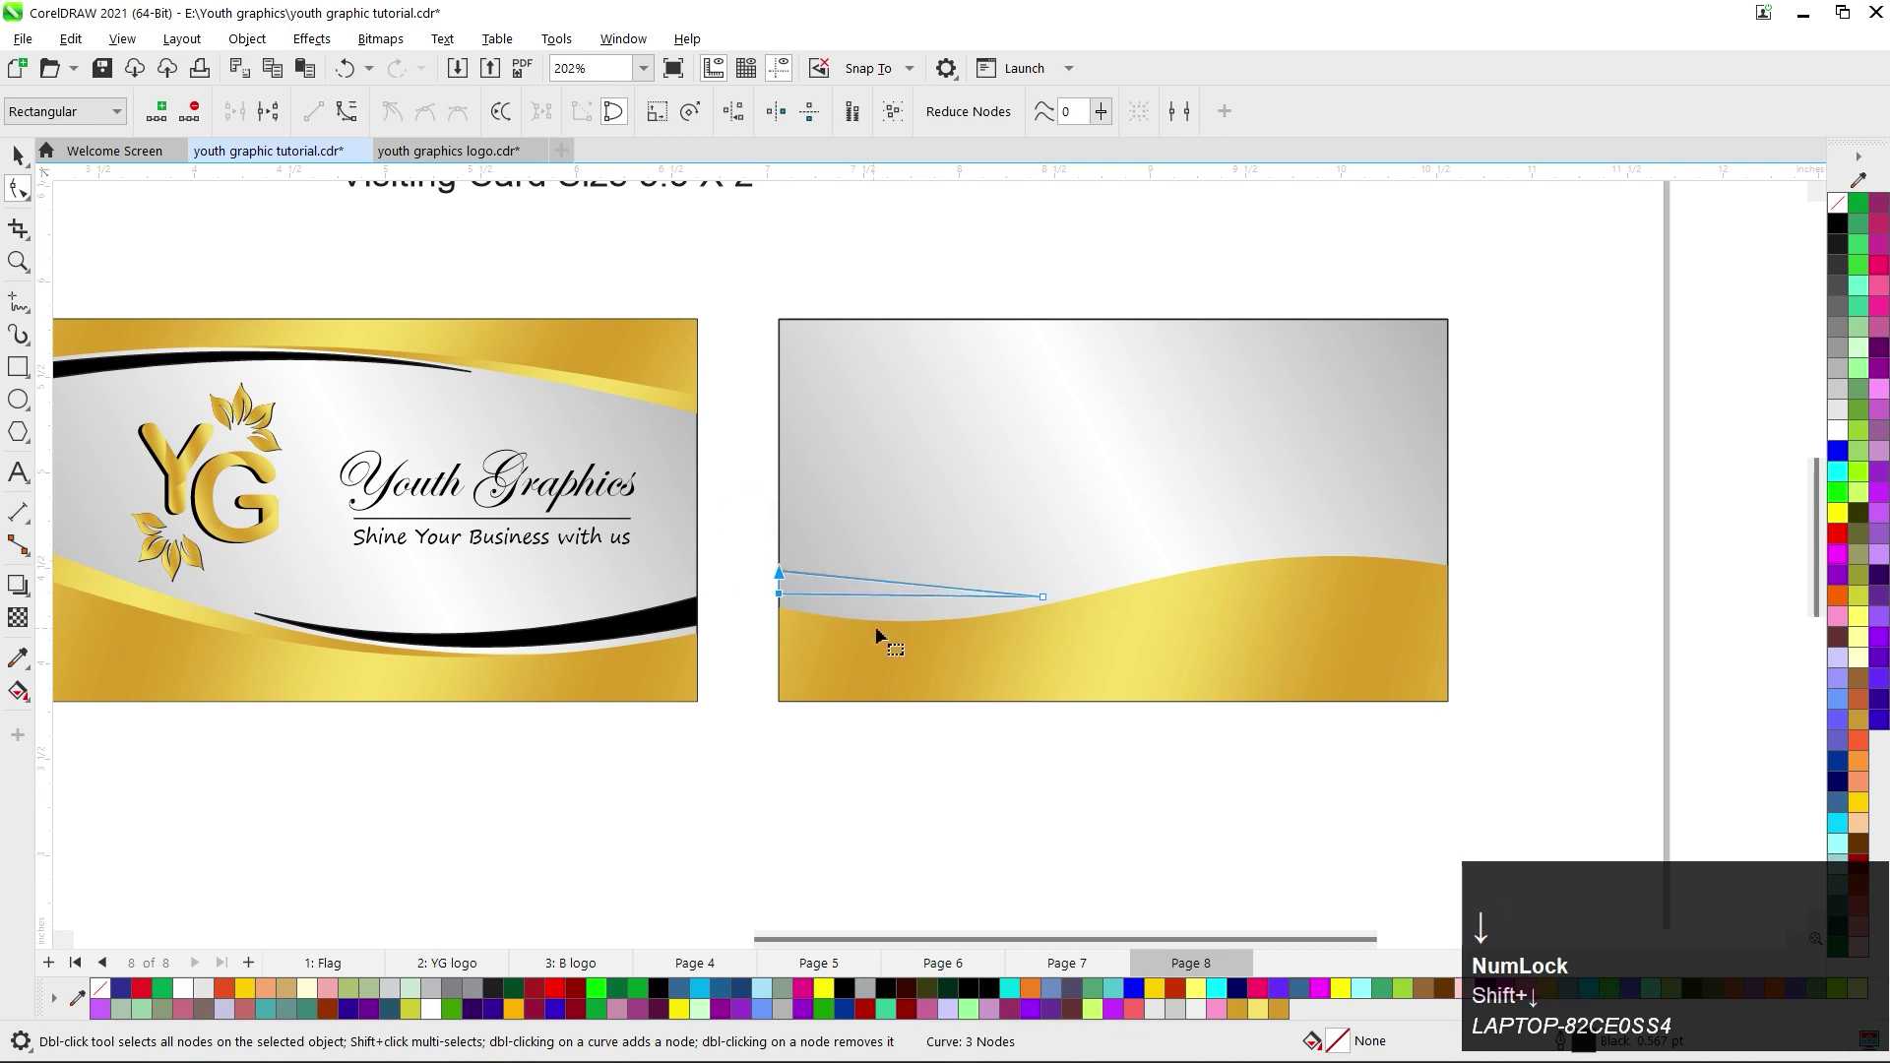
Convert the sliver's long sides to curves and bend them downward to follow the gold wave's dip.
{"action": "scroll", "coordinate": [925, 600], "scroll_direction": "up", "scroll_amount": 1}
{"action": "left_click", "coordinate": [868, 595]}
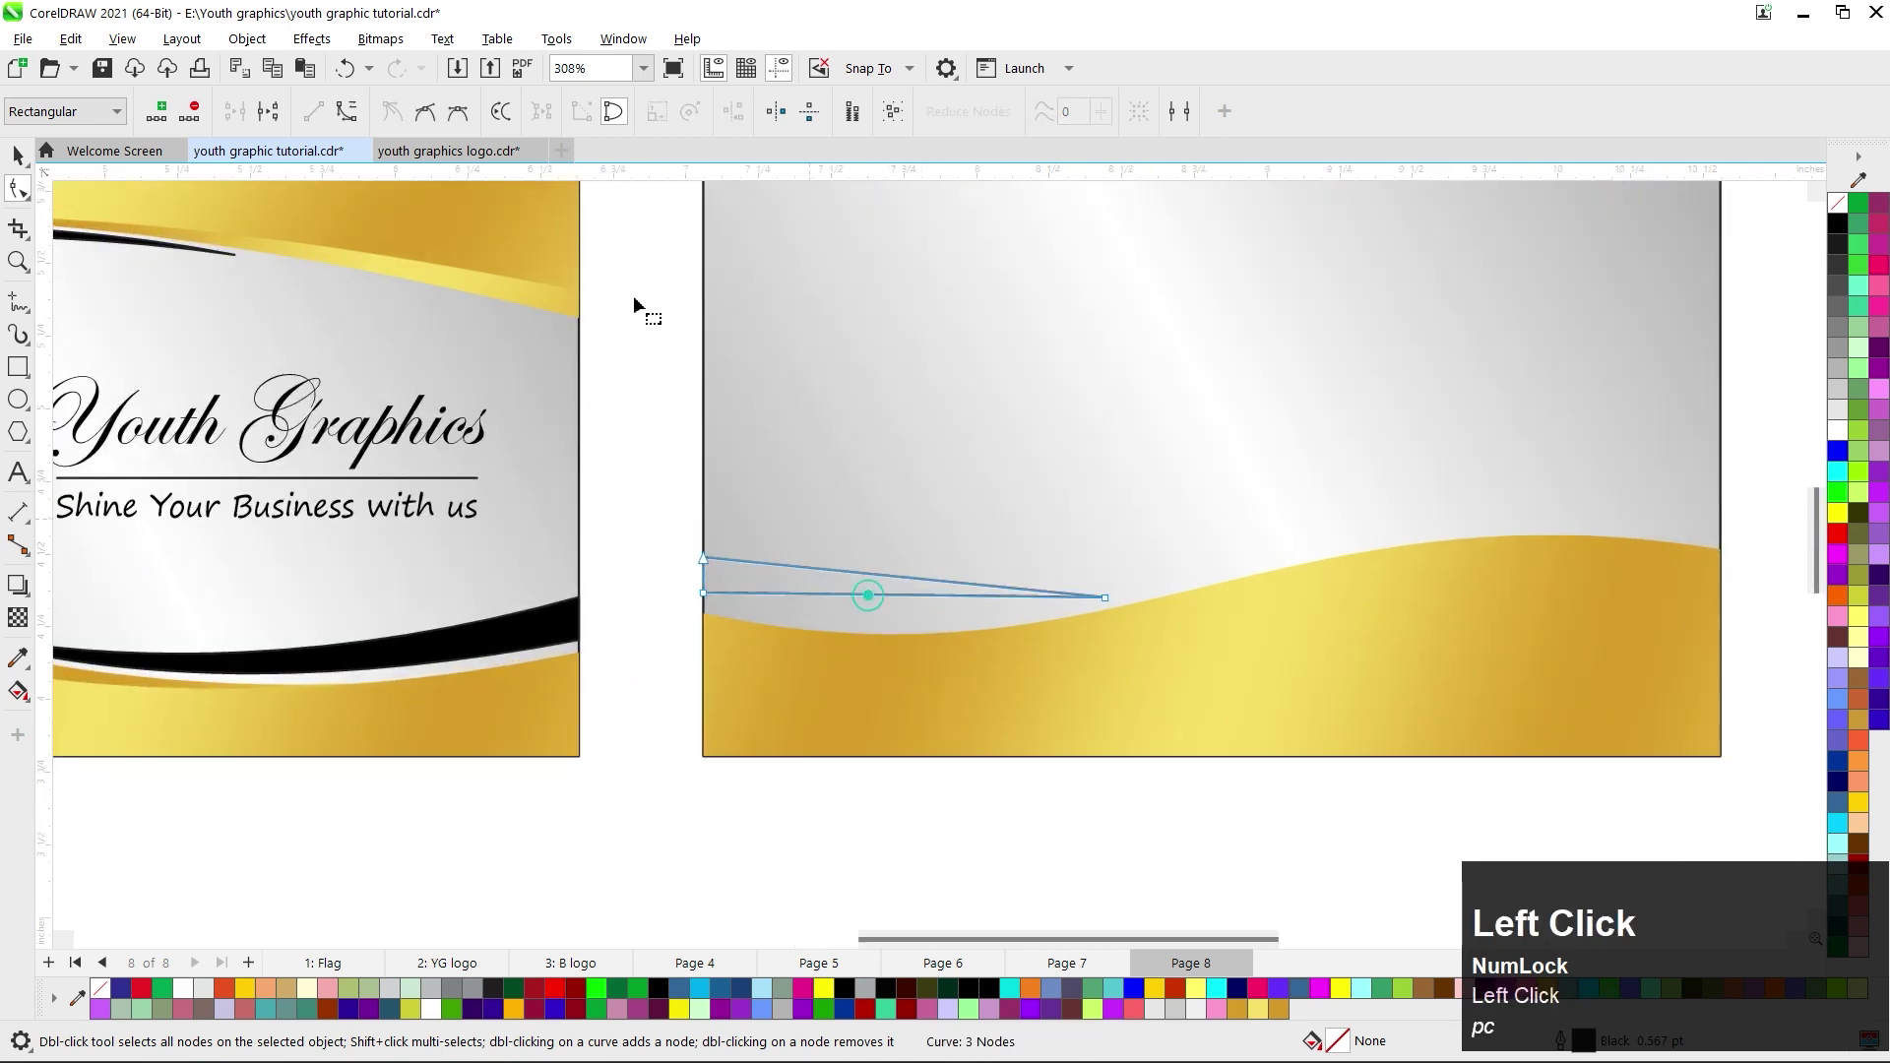
{"action": "left_click", "coordinate": [346, 112]}
{"action": "mouse_move", "coordinate": [869, 595]}
{"action": "left_mouse_down"}
{"action": "mouse_move", "coordinate": [871, 624]}
{"action": "mouse_move", "coordinate": [894, 582]}
{"action": "mouse_move", "coordinate": [875, 603]}
{"action": "left_mouse_up"}
{"action": "left_click", "coordinate": [18, 155]}
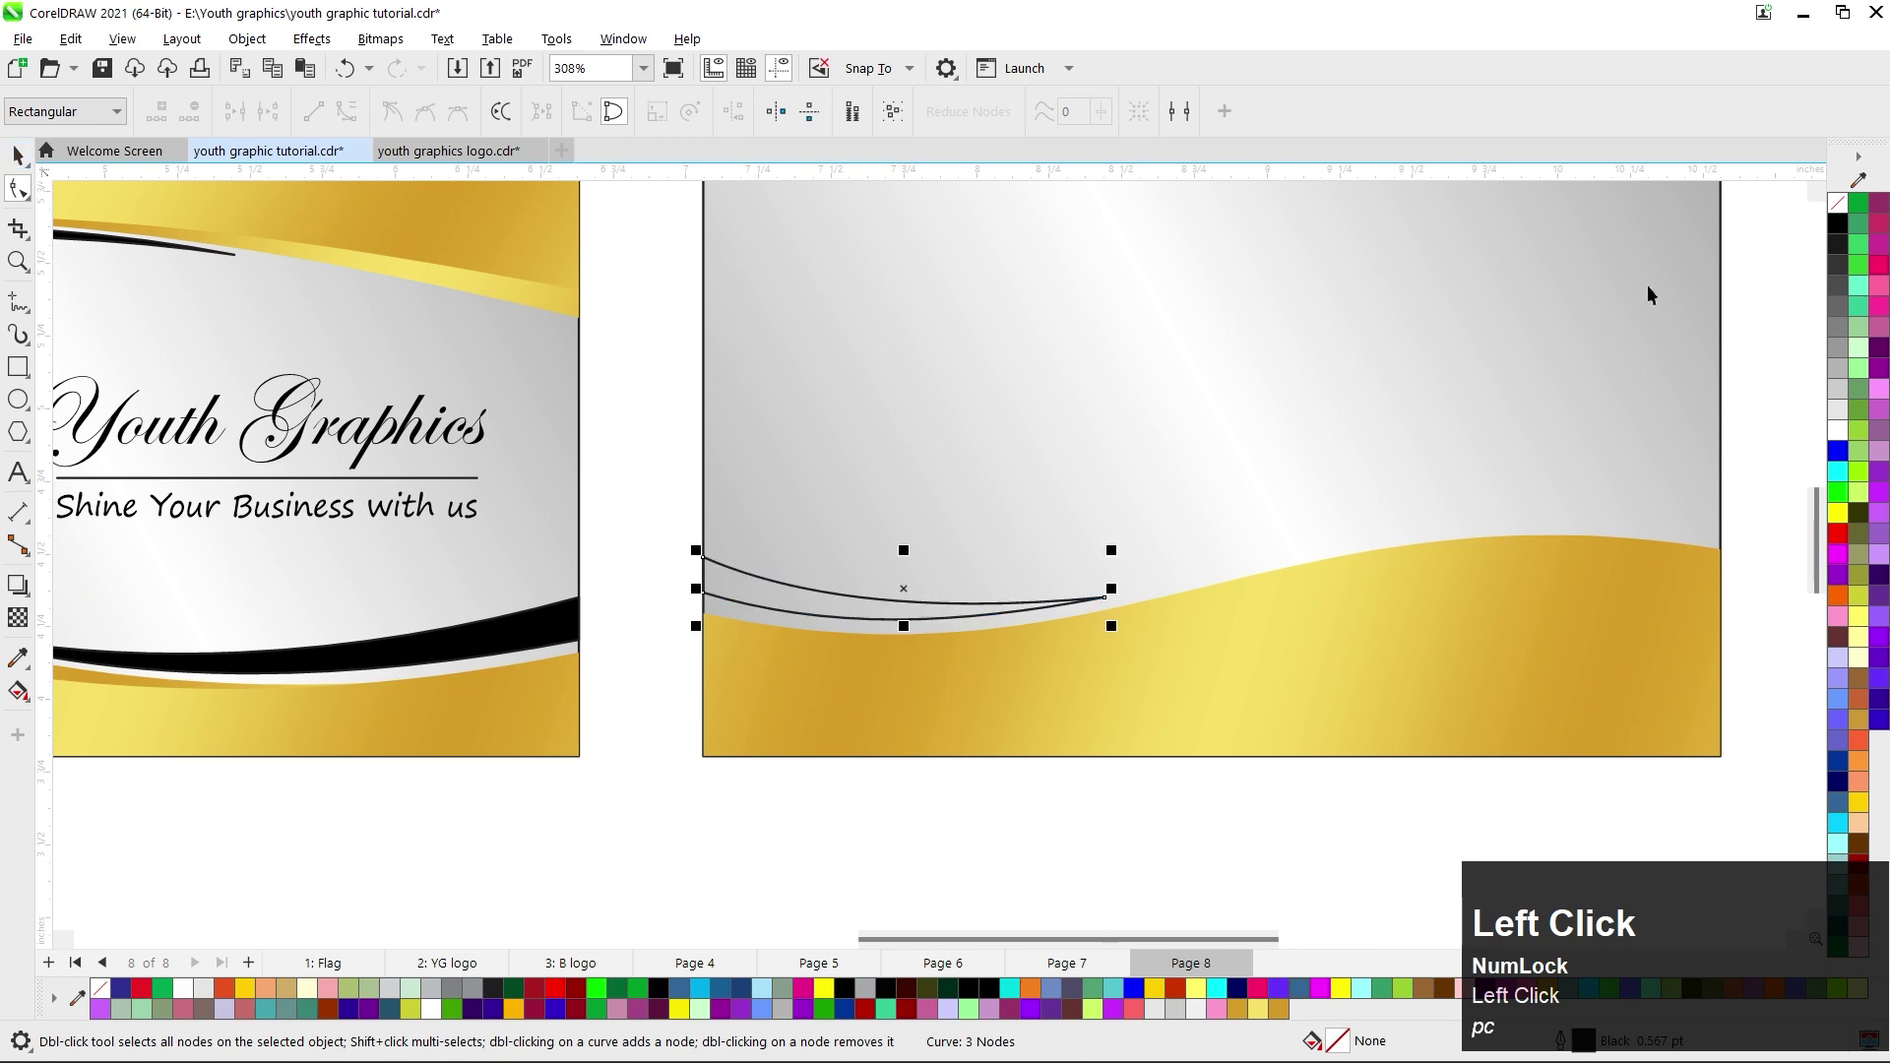
Fill the curved sliver with black and remove its outline.
{"action": "left_click", "coordinate": [1837, 224]}
{"action": "right_click", "coordinate": [1858, 204]}
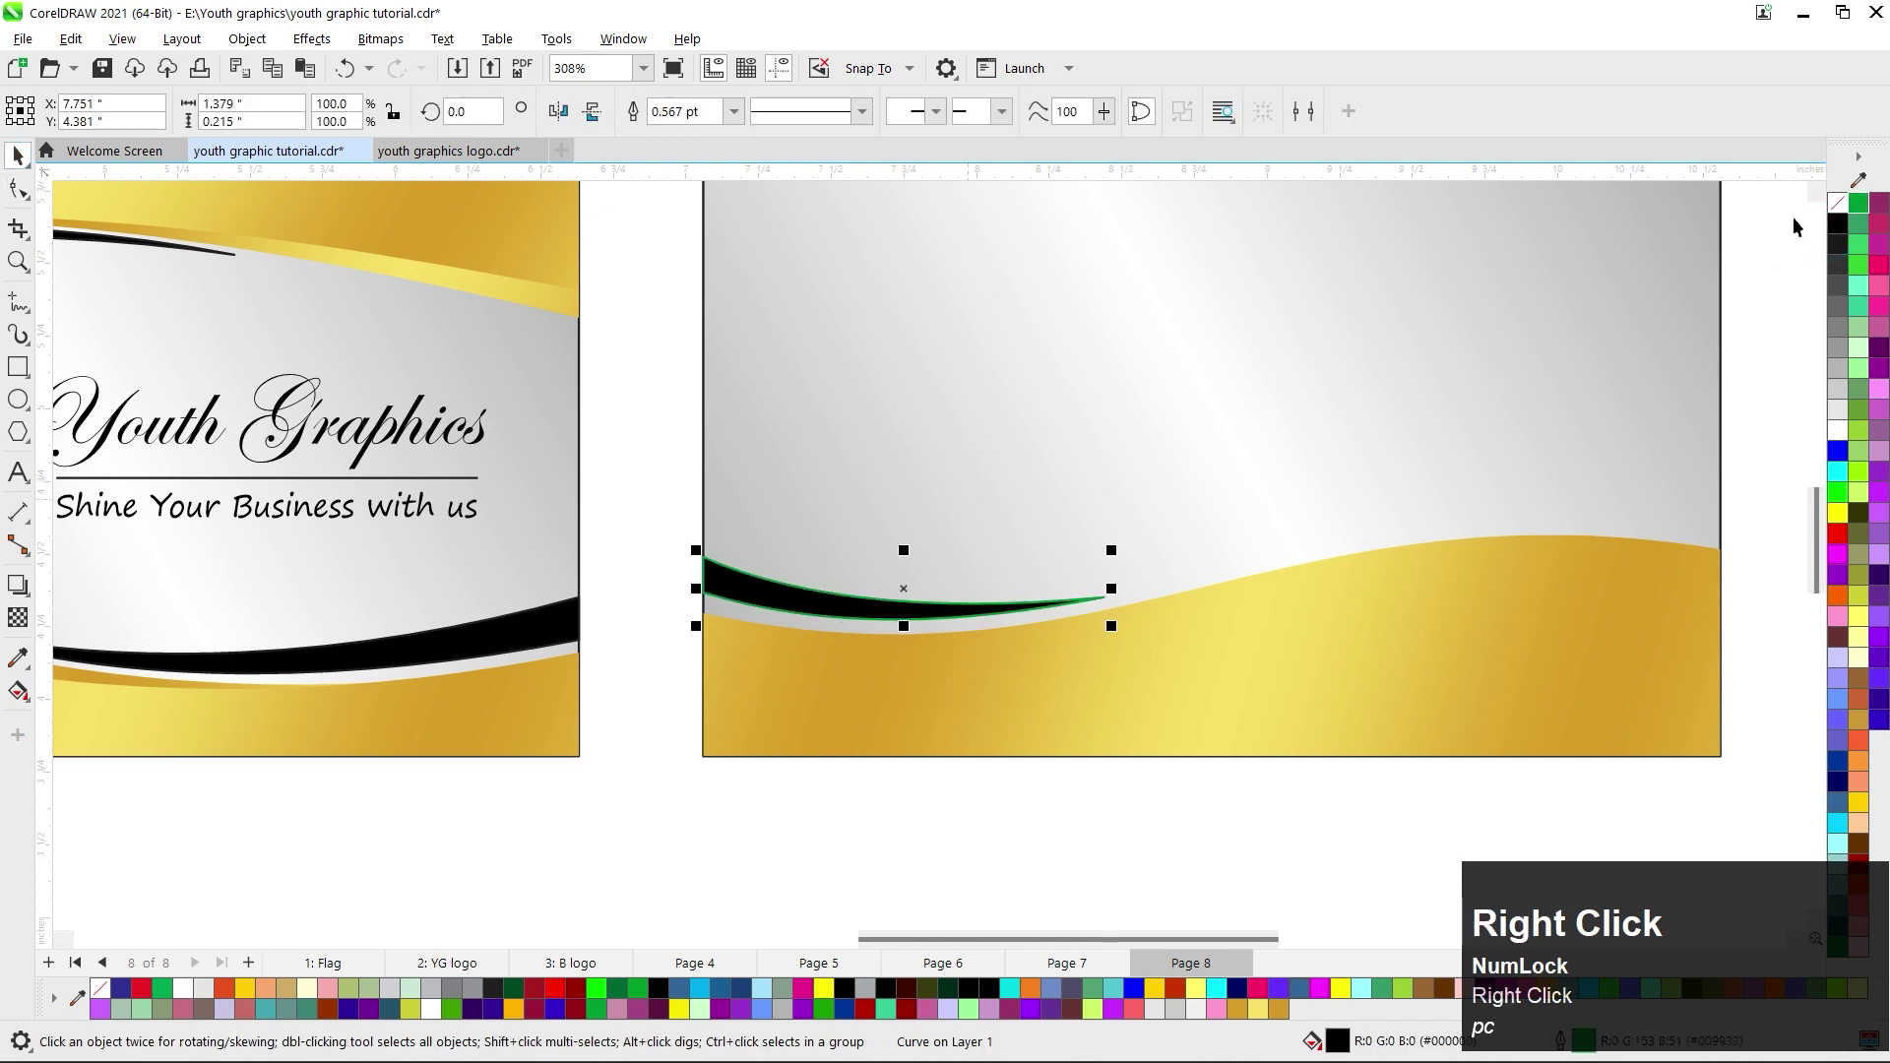
{"action": "right_click", "coordinate": [1839, 206]}
{"action": "scroll", "coordinate": [962, 481], "scroll_direction": "down", "scroll_amount": 2}
{"action": "scroll", "coordinate": [1365, 604], "scroll_direction": "up", "scroll_amount": 1}
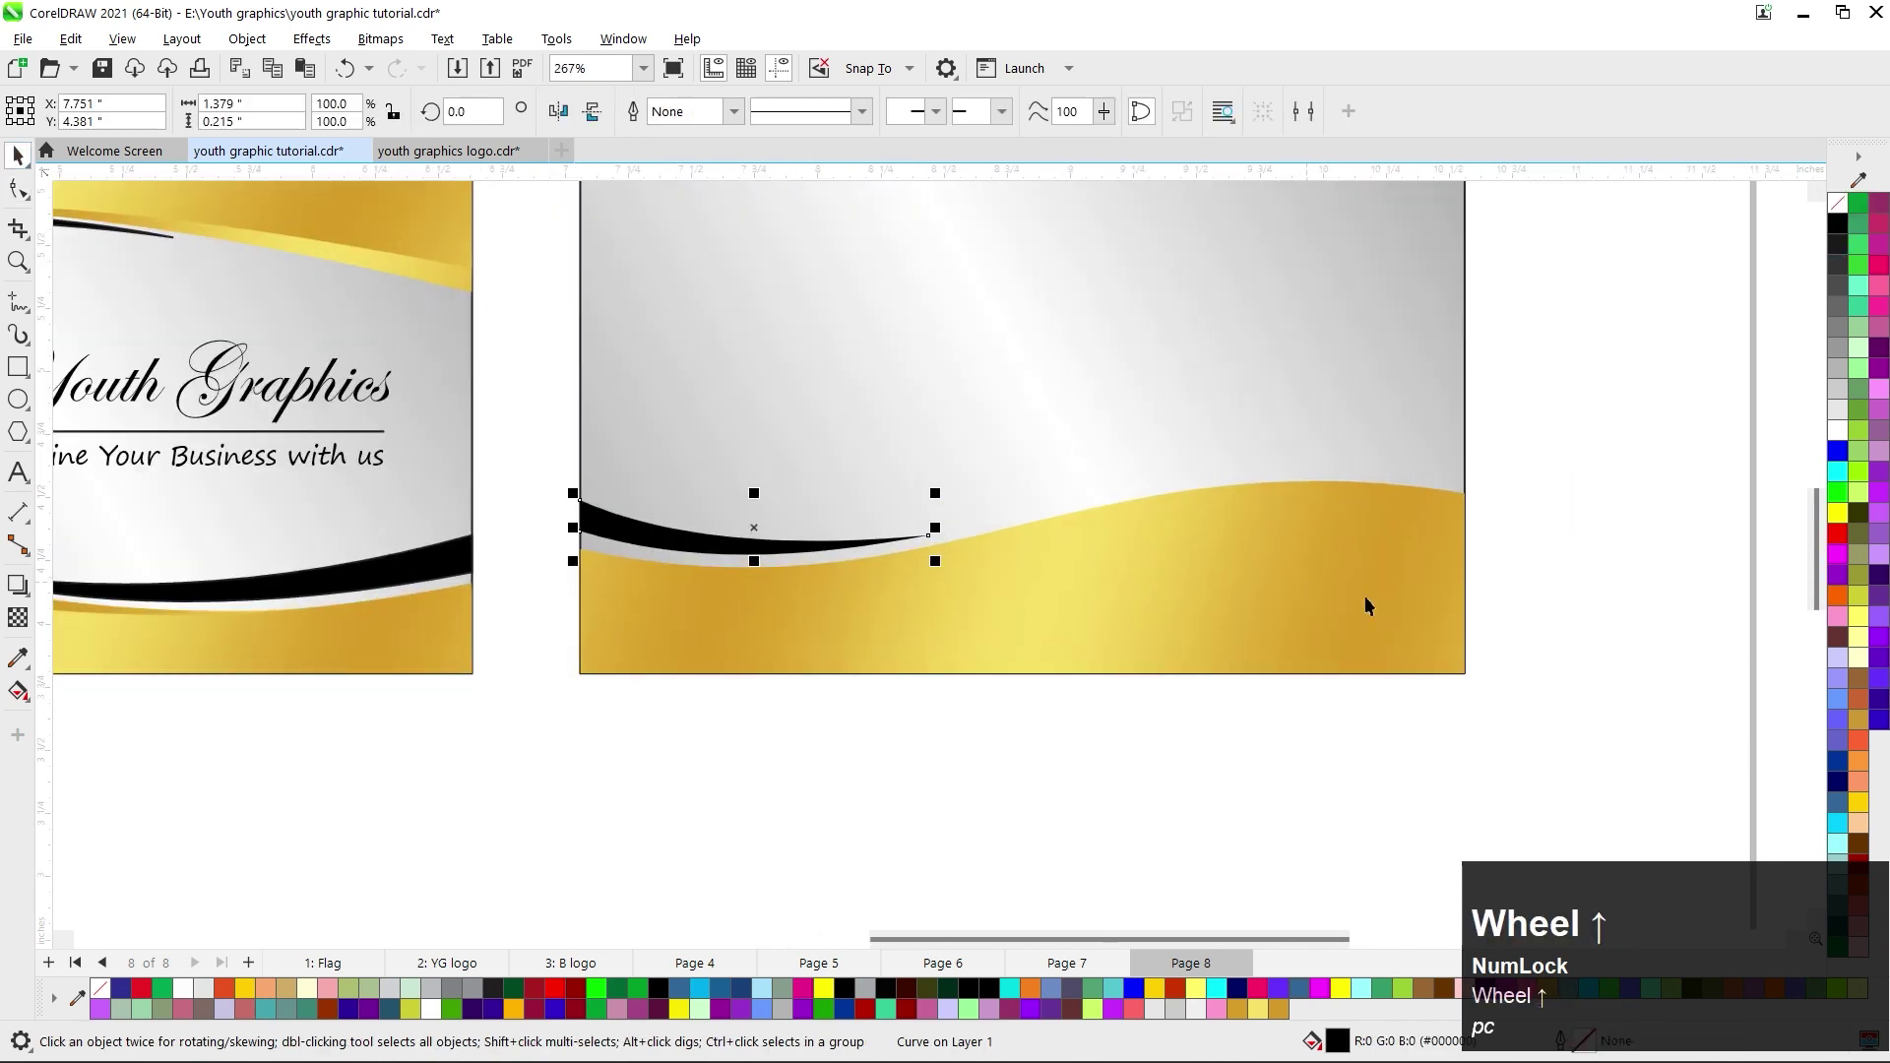
Draw a straight line across the gold wave from card edge to card edge, convert it to a curve and raise its right end.
{"action": "left_click", "coordinate": [17, 303]}
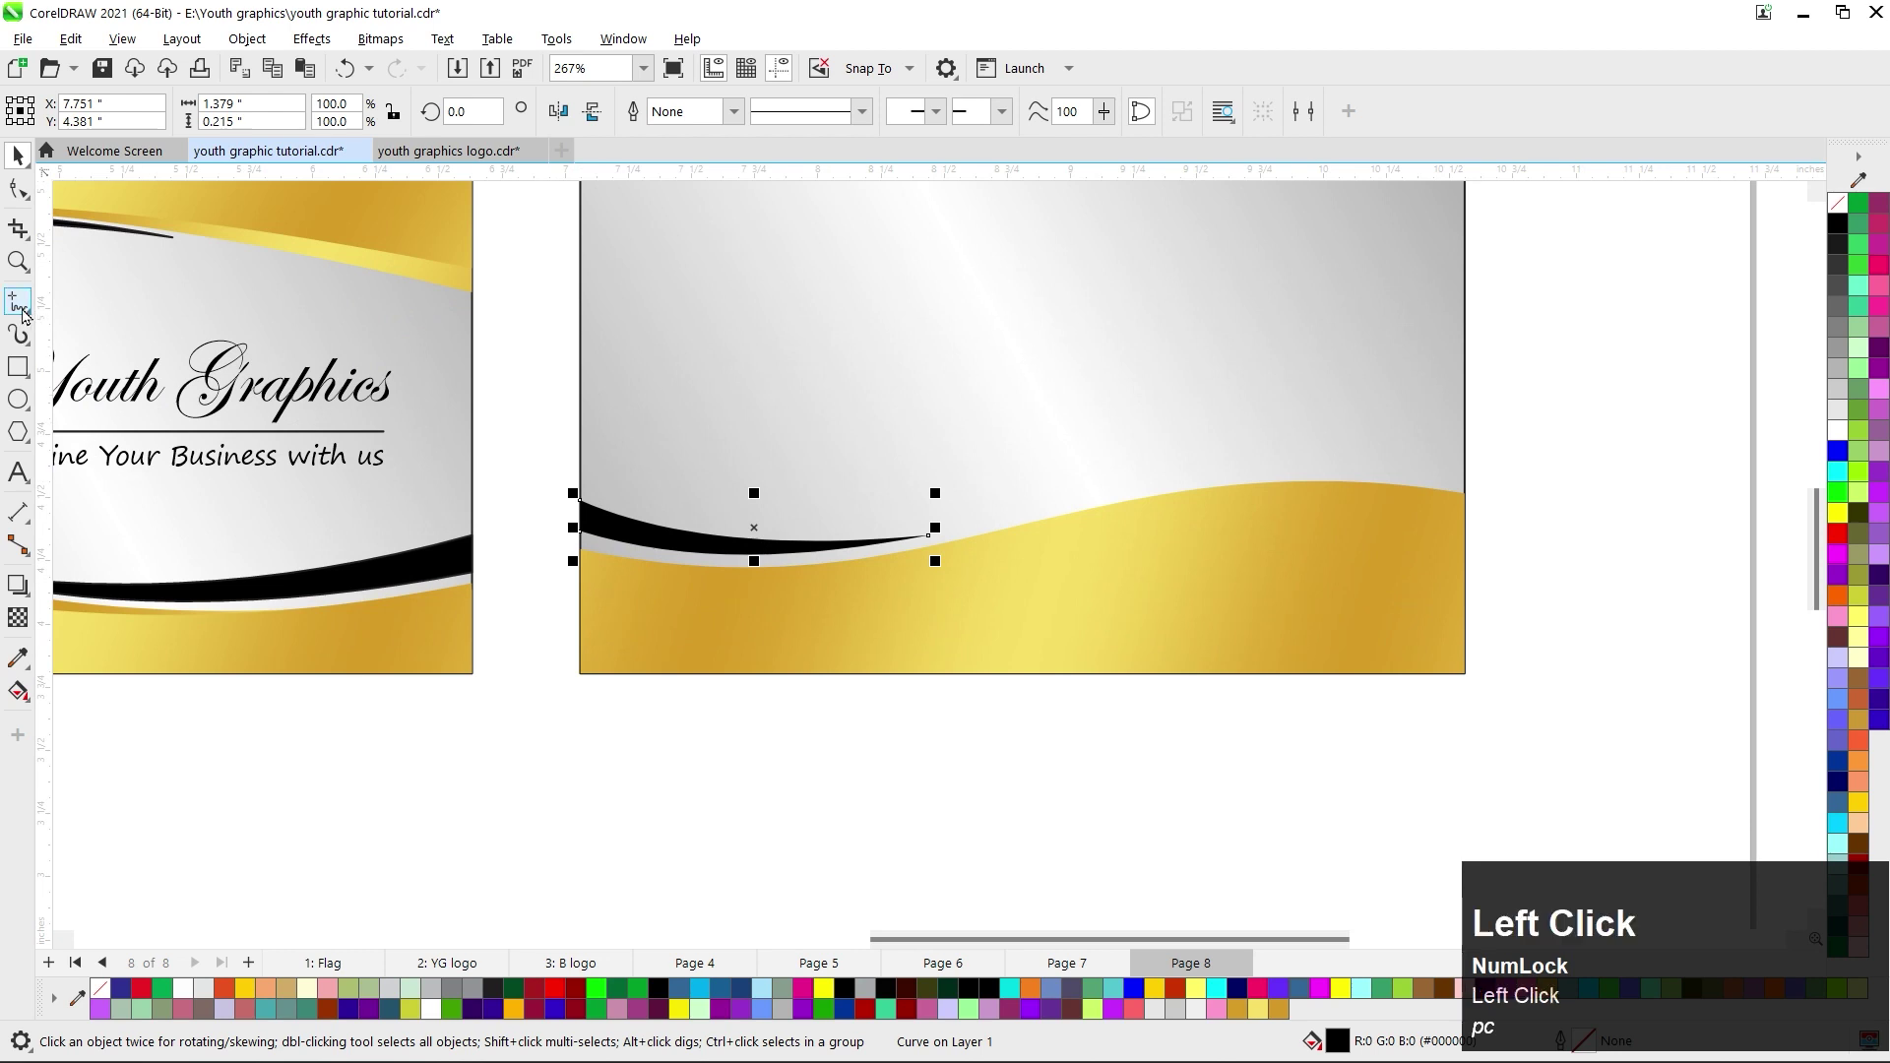
{"action": "left_click", "coordinate": [580, 608]}
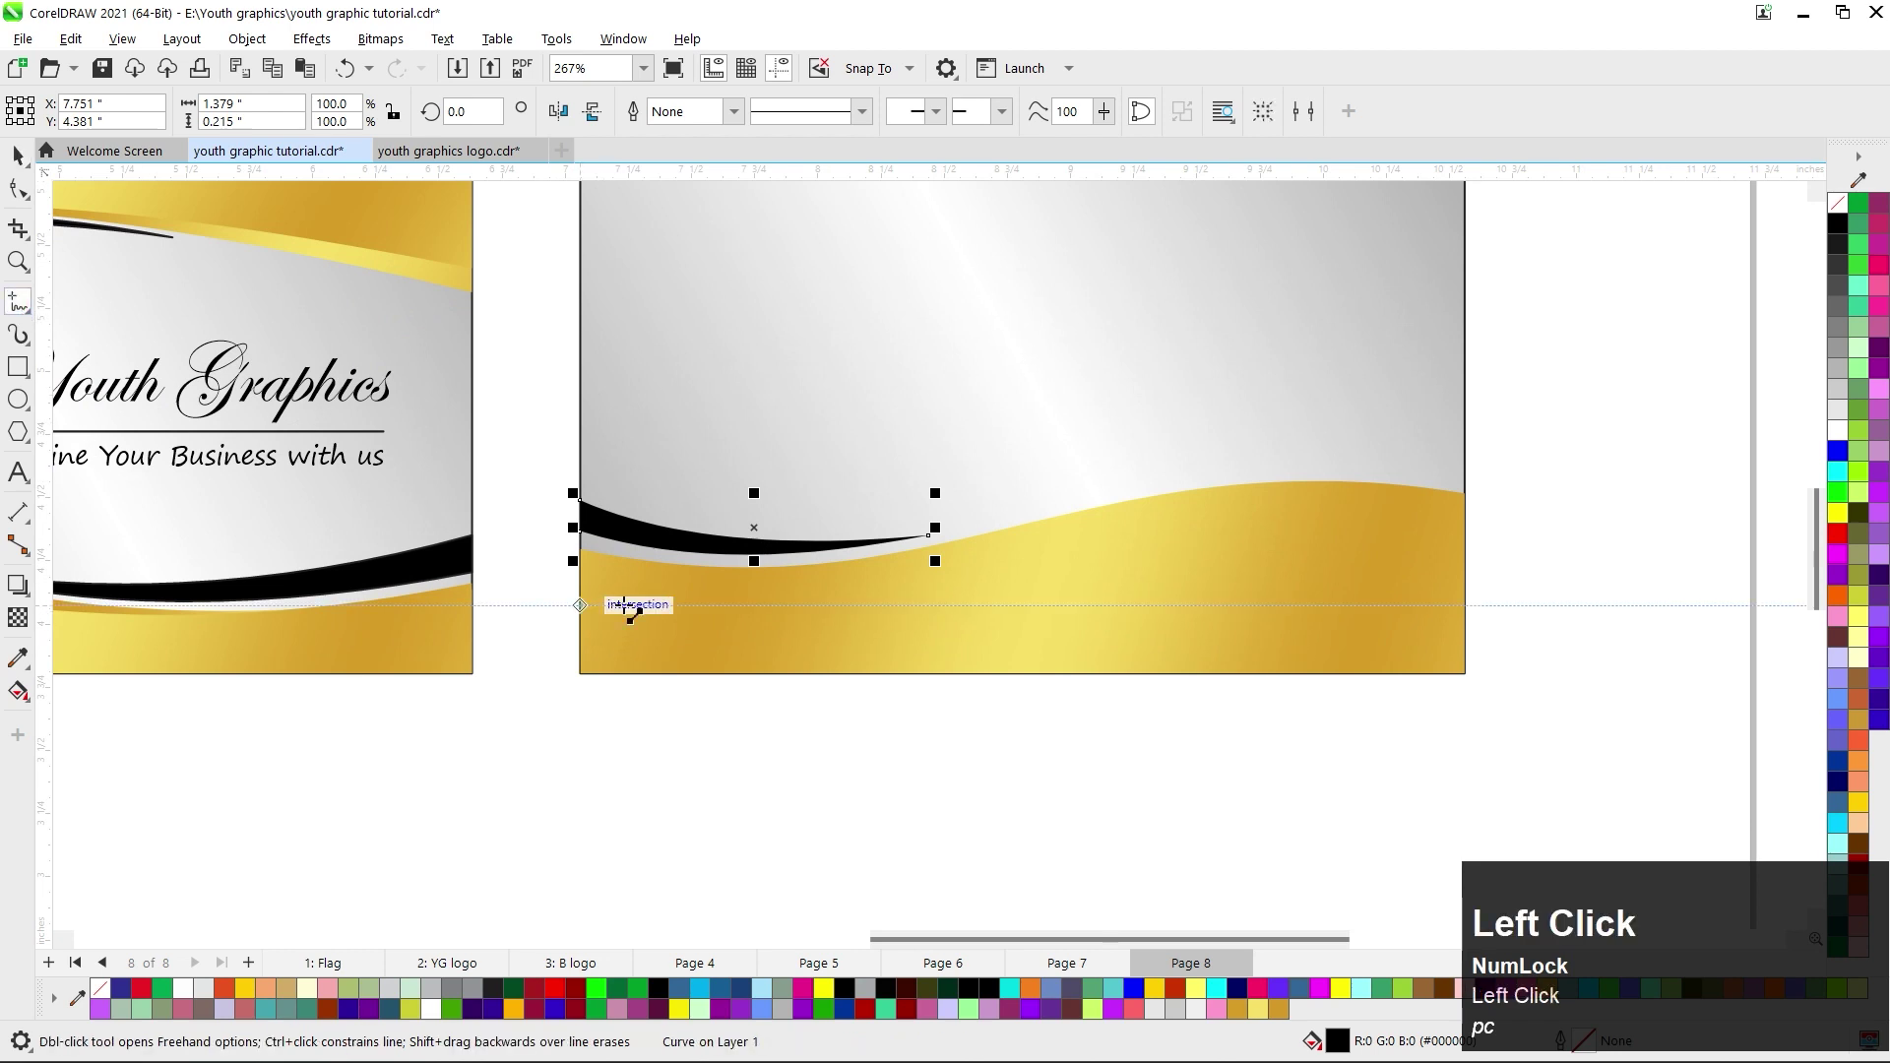
{"action": "left_click", "coordinate": [1467, 604]}
{"action": "key", "text": "F10"}
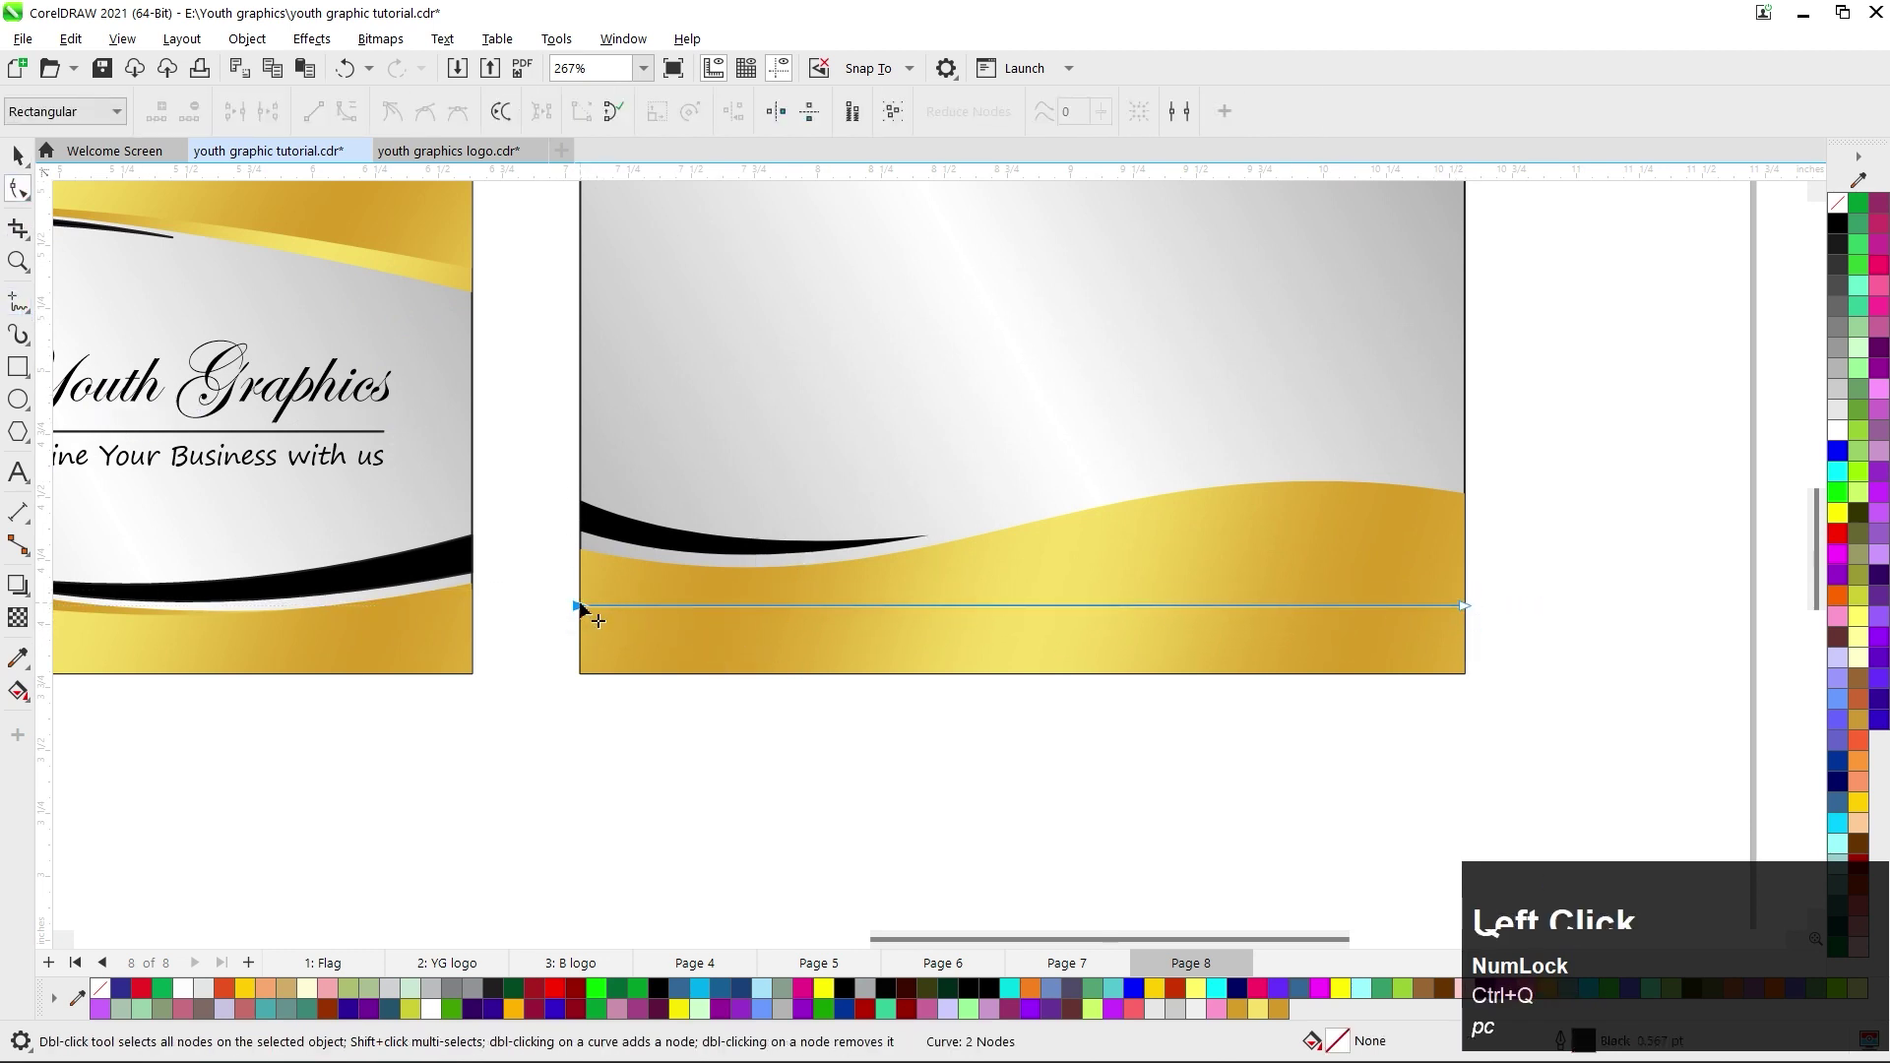
{"action": "left_click", "coordinate": [579, 606]}
{"action": "left_click", "coordinate": [1018, 604]}
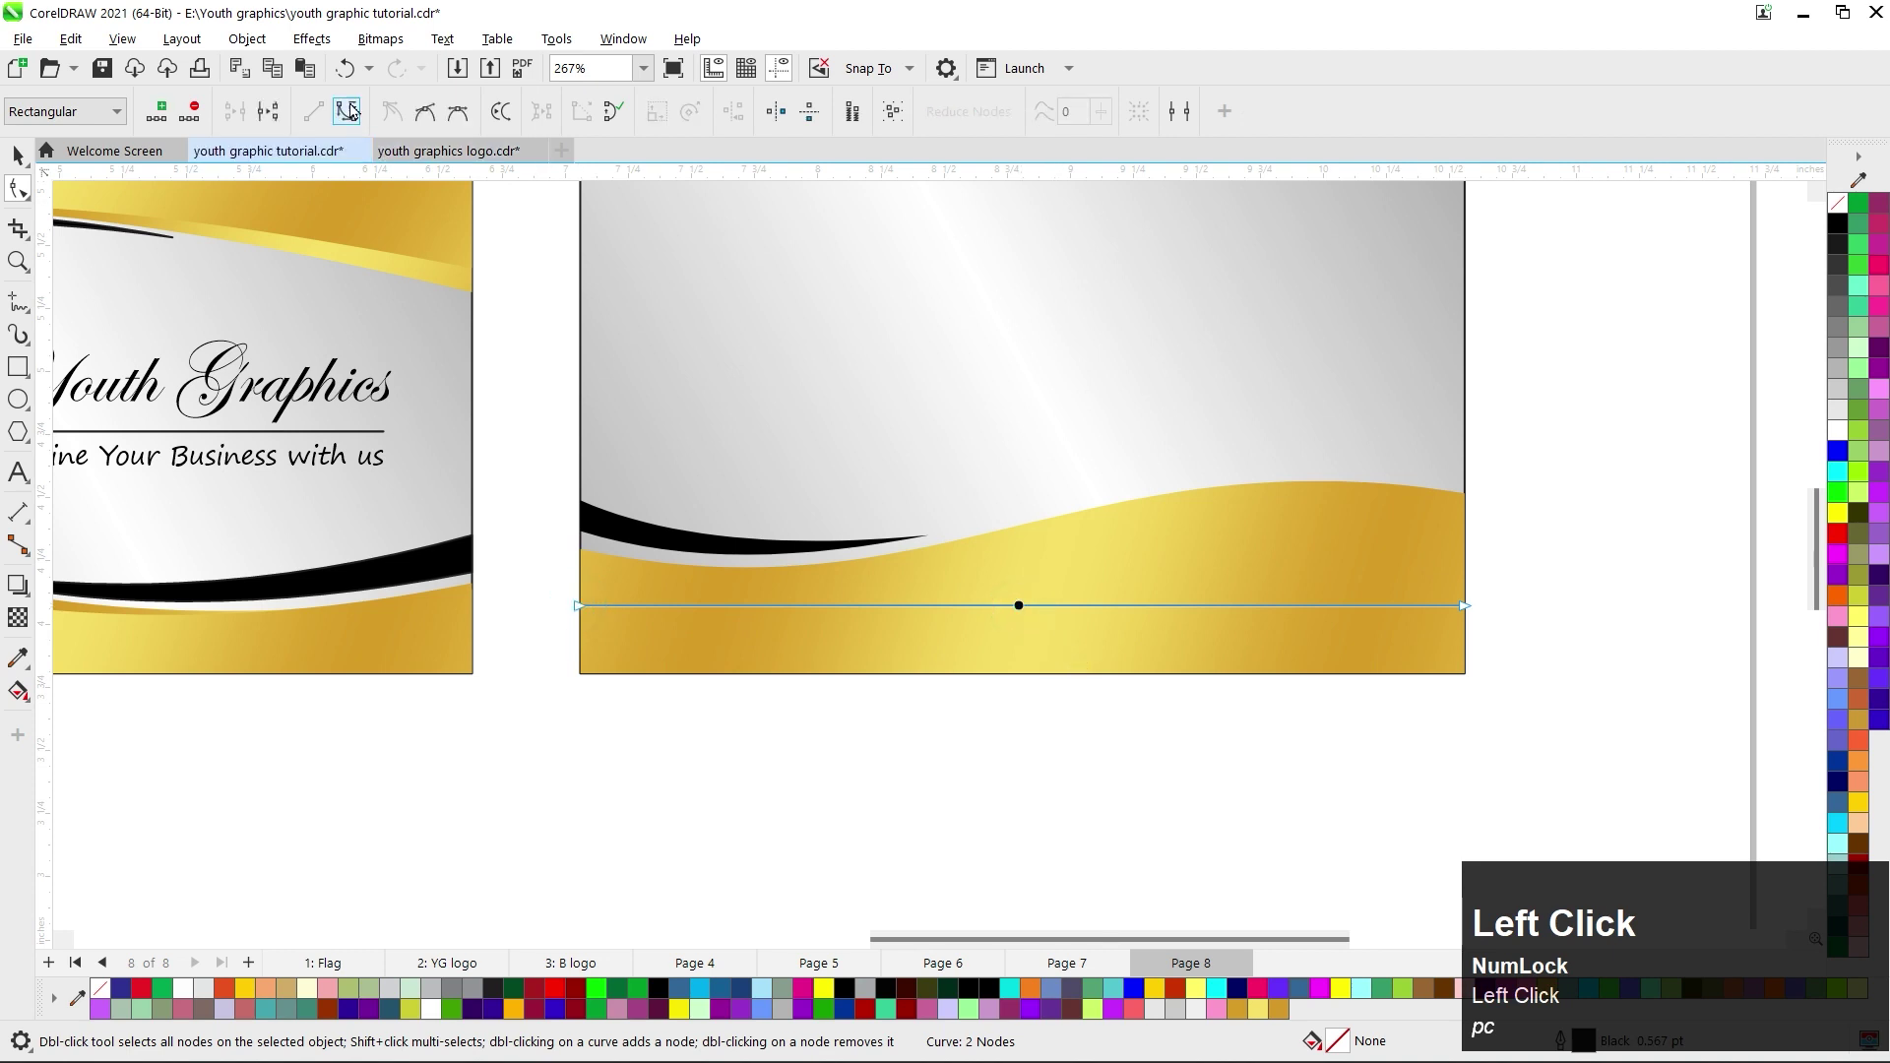
{"action": "left_click", "coordinate": [1172, 606]}
{"action": "key", "text": "Up"}
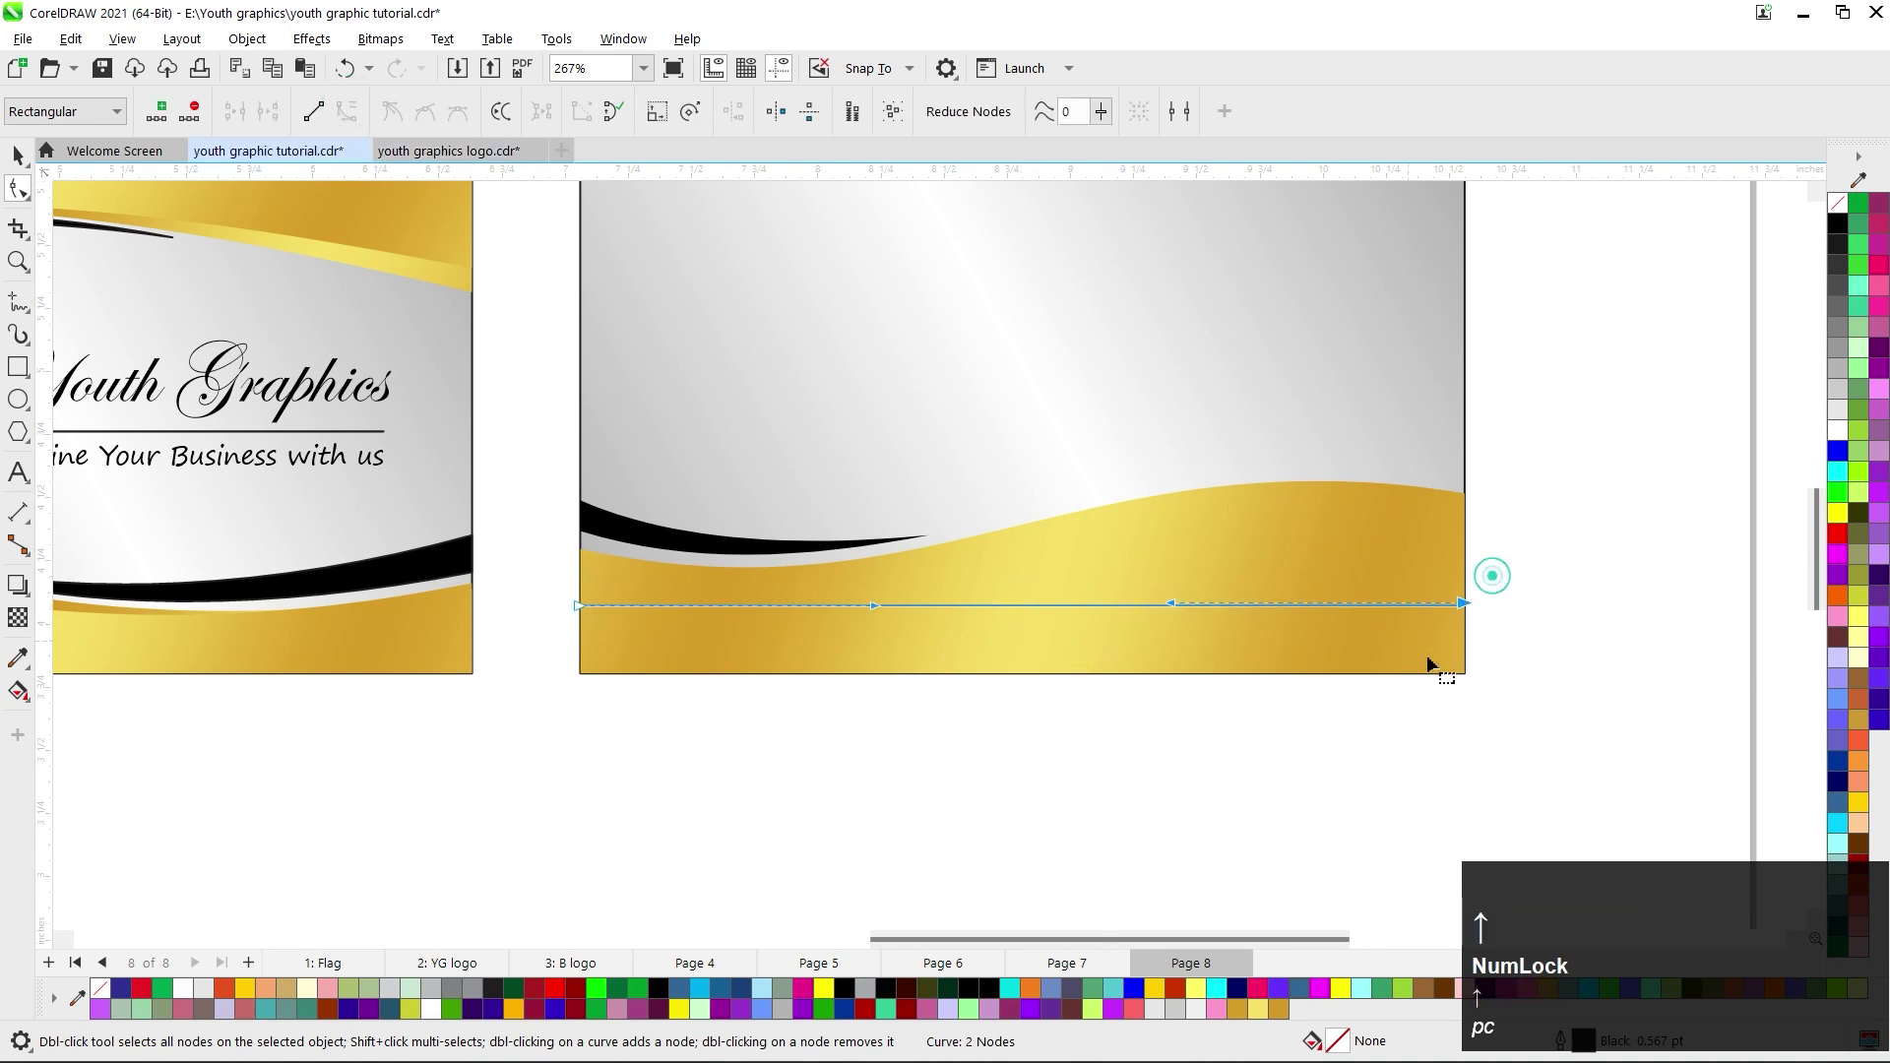
{"action": "key", "text": "Up"}
{"action": "key", "text": "Up"}
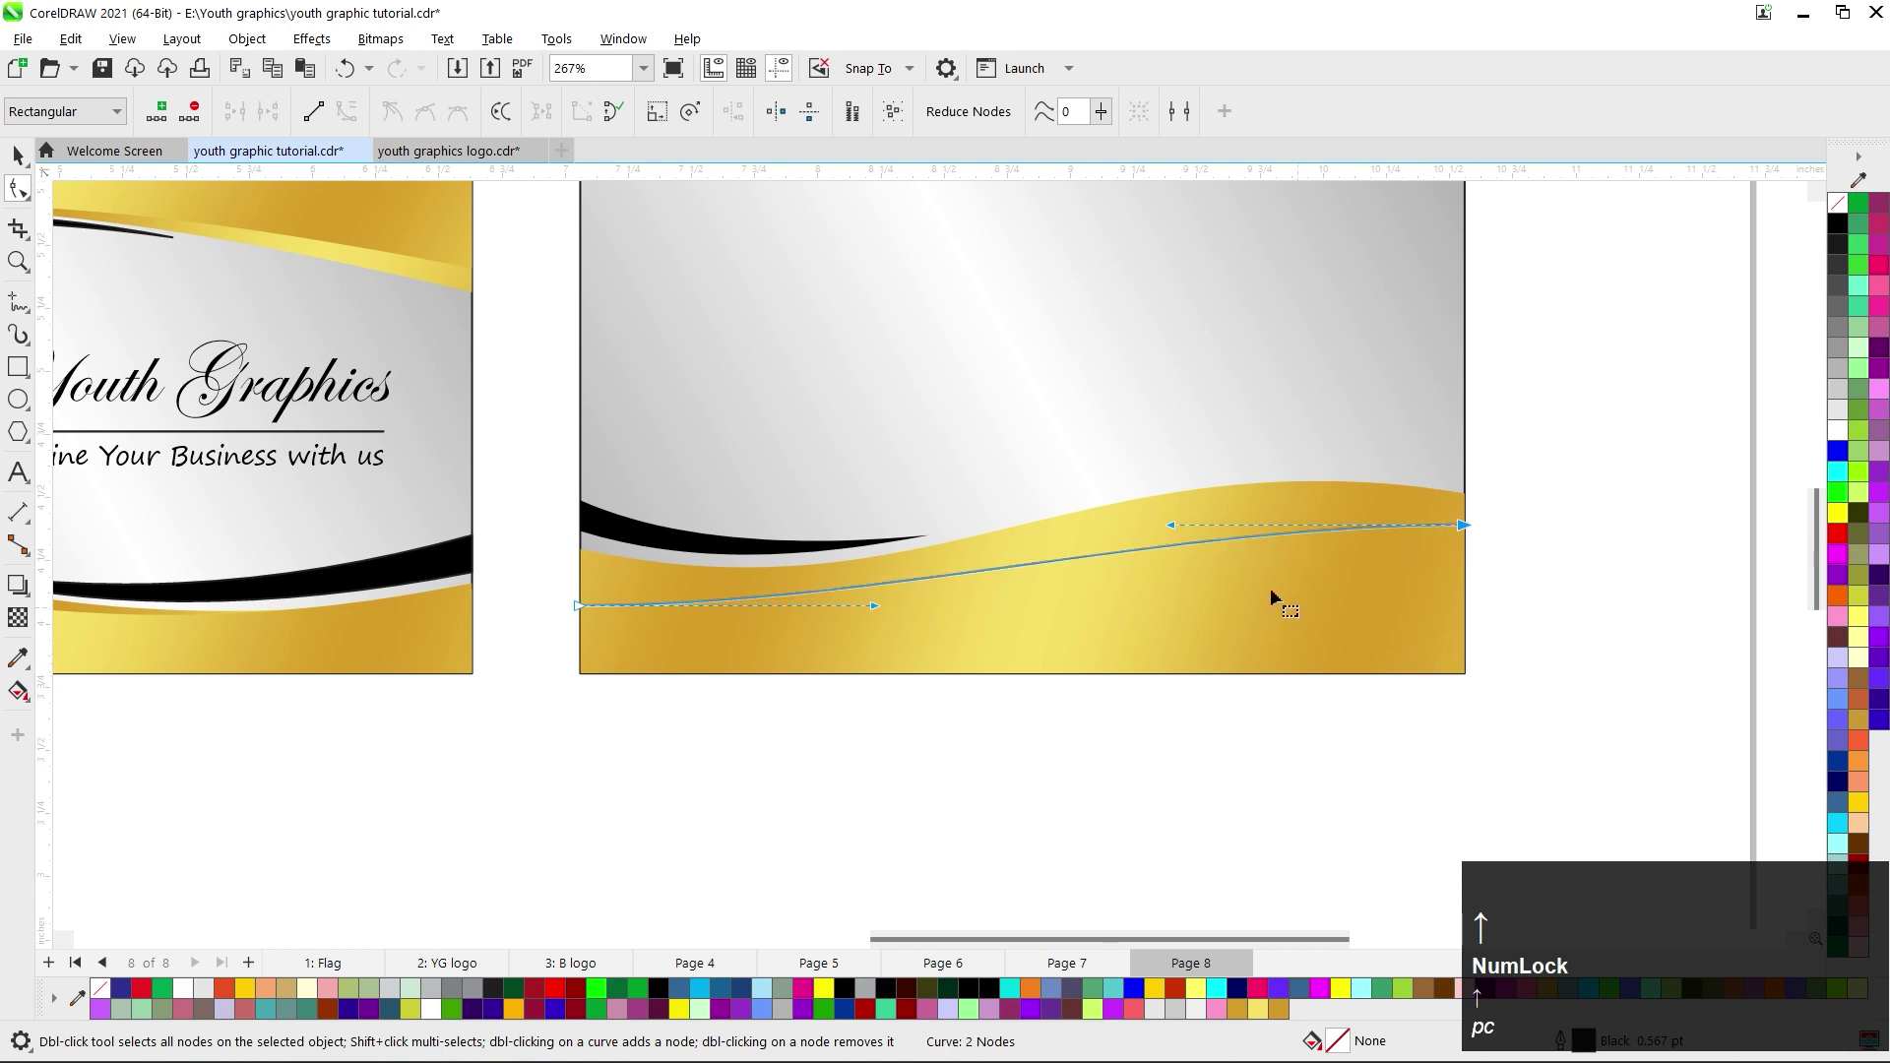
Shape the line into an S-curve parallel to the gold wave's upper edge, raising its left end slightly.
{"action": "left_click_drag", "start_coordinate": [1171, 524], "coordinate": [1172, 494]}
{"action": "left_click_drag", "start_coordinate": [875, 605], "coordinate": [900, 673]}
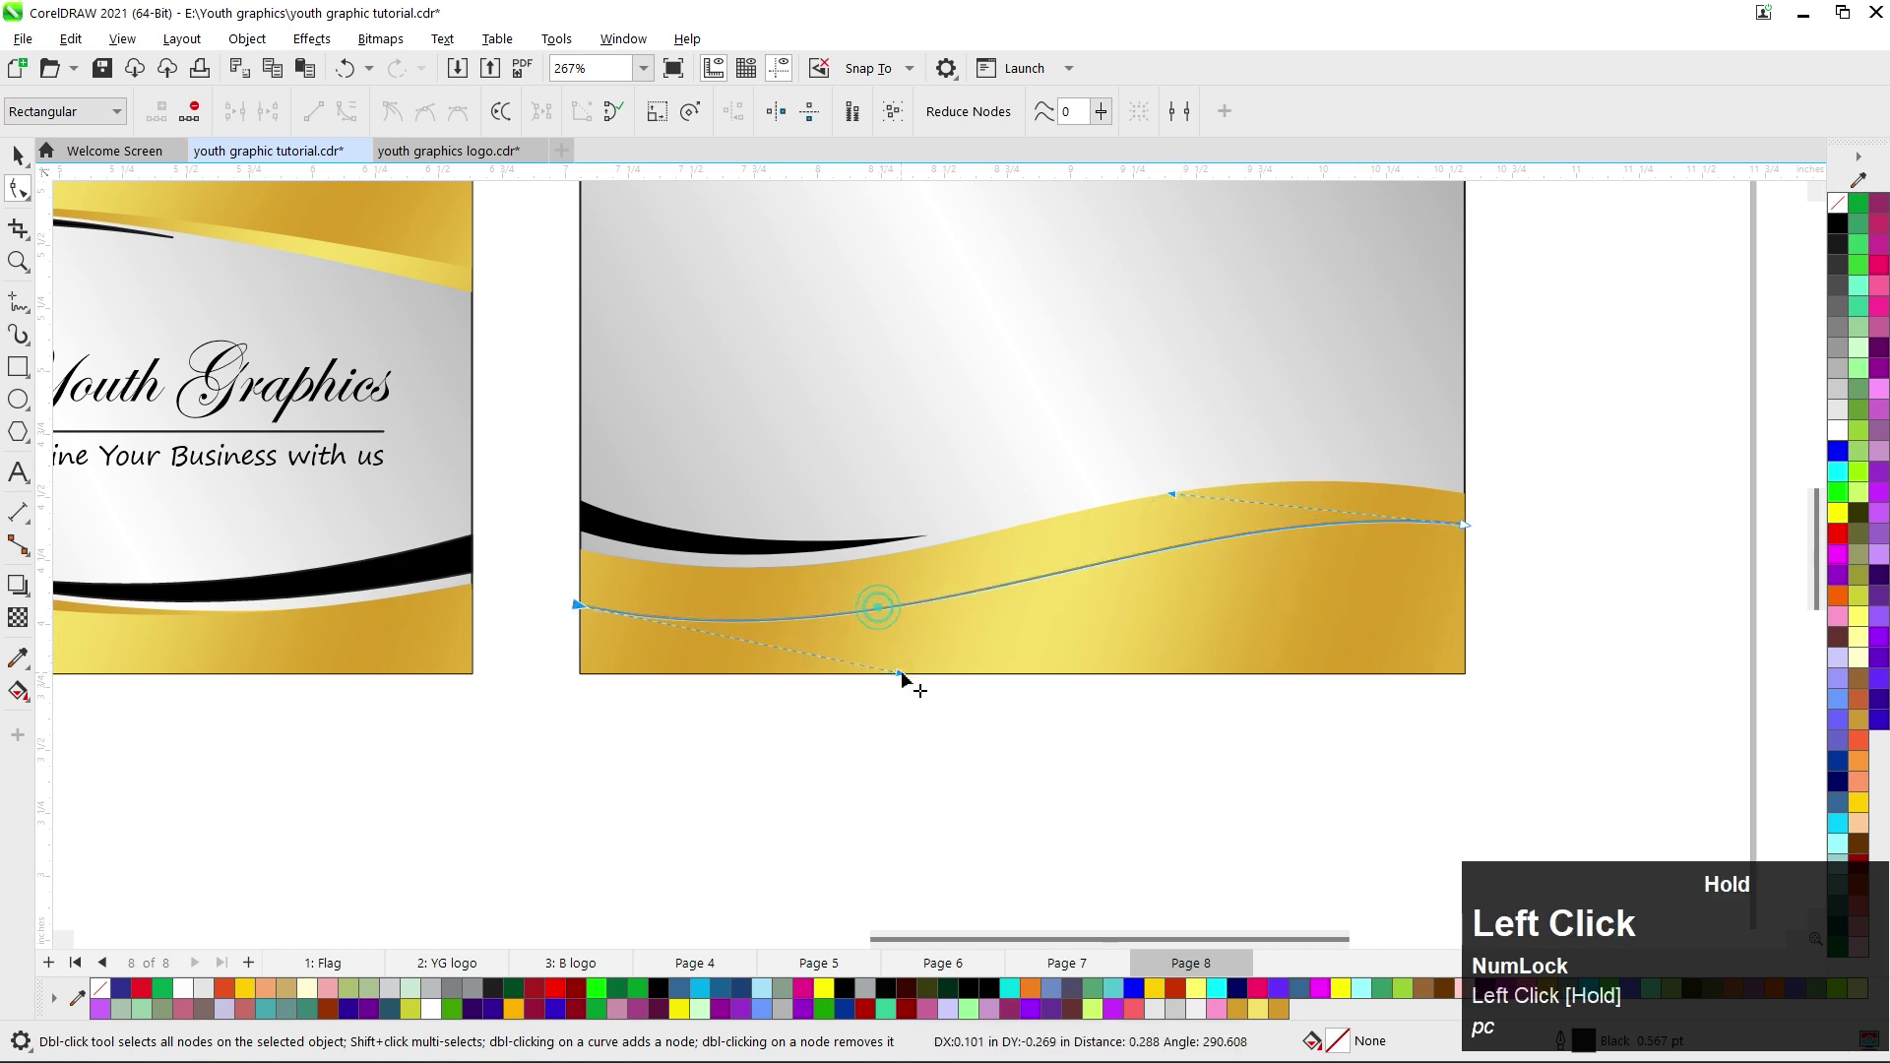
{"action": "key", "text": "Up"}
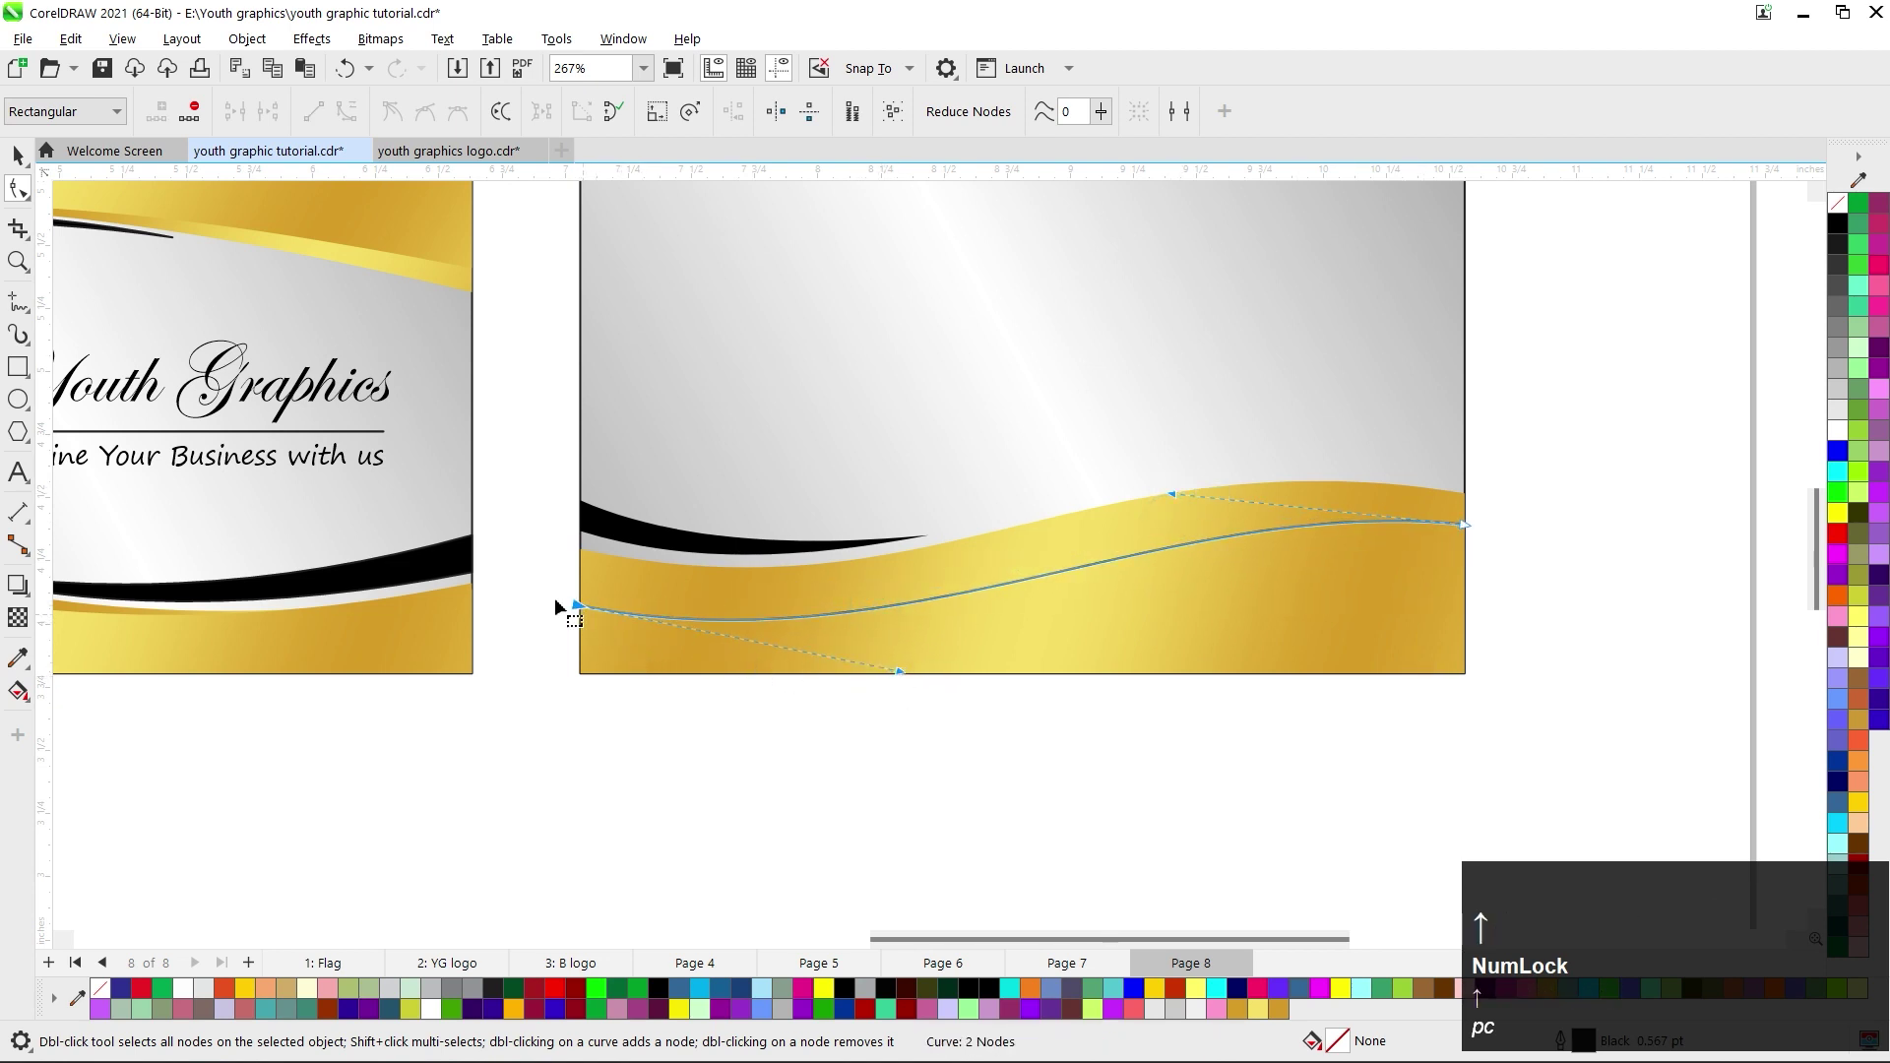
{"action": "left_click", "coordinate": [577, 604]}
{"action": "key", "text": "Up"}
{"action": "key", "text": "Up"}
{"action": "key", "text": "Up"}
{"action": "key", "text": "Up"}
{"action": "key", "text": "Up"}
{"action": "key", "text": "Up"}
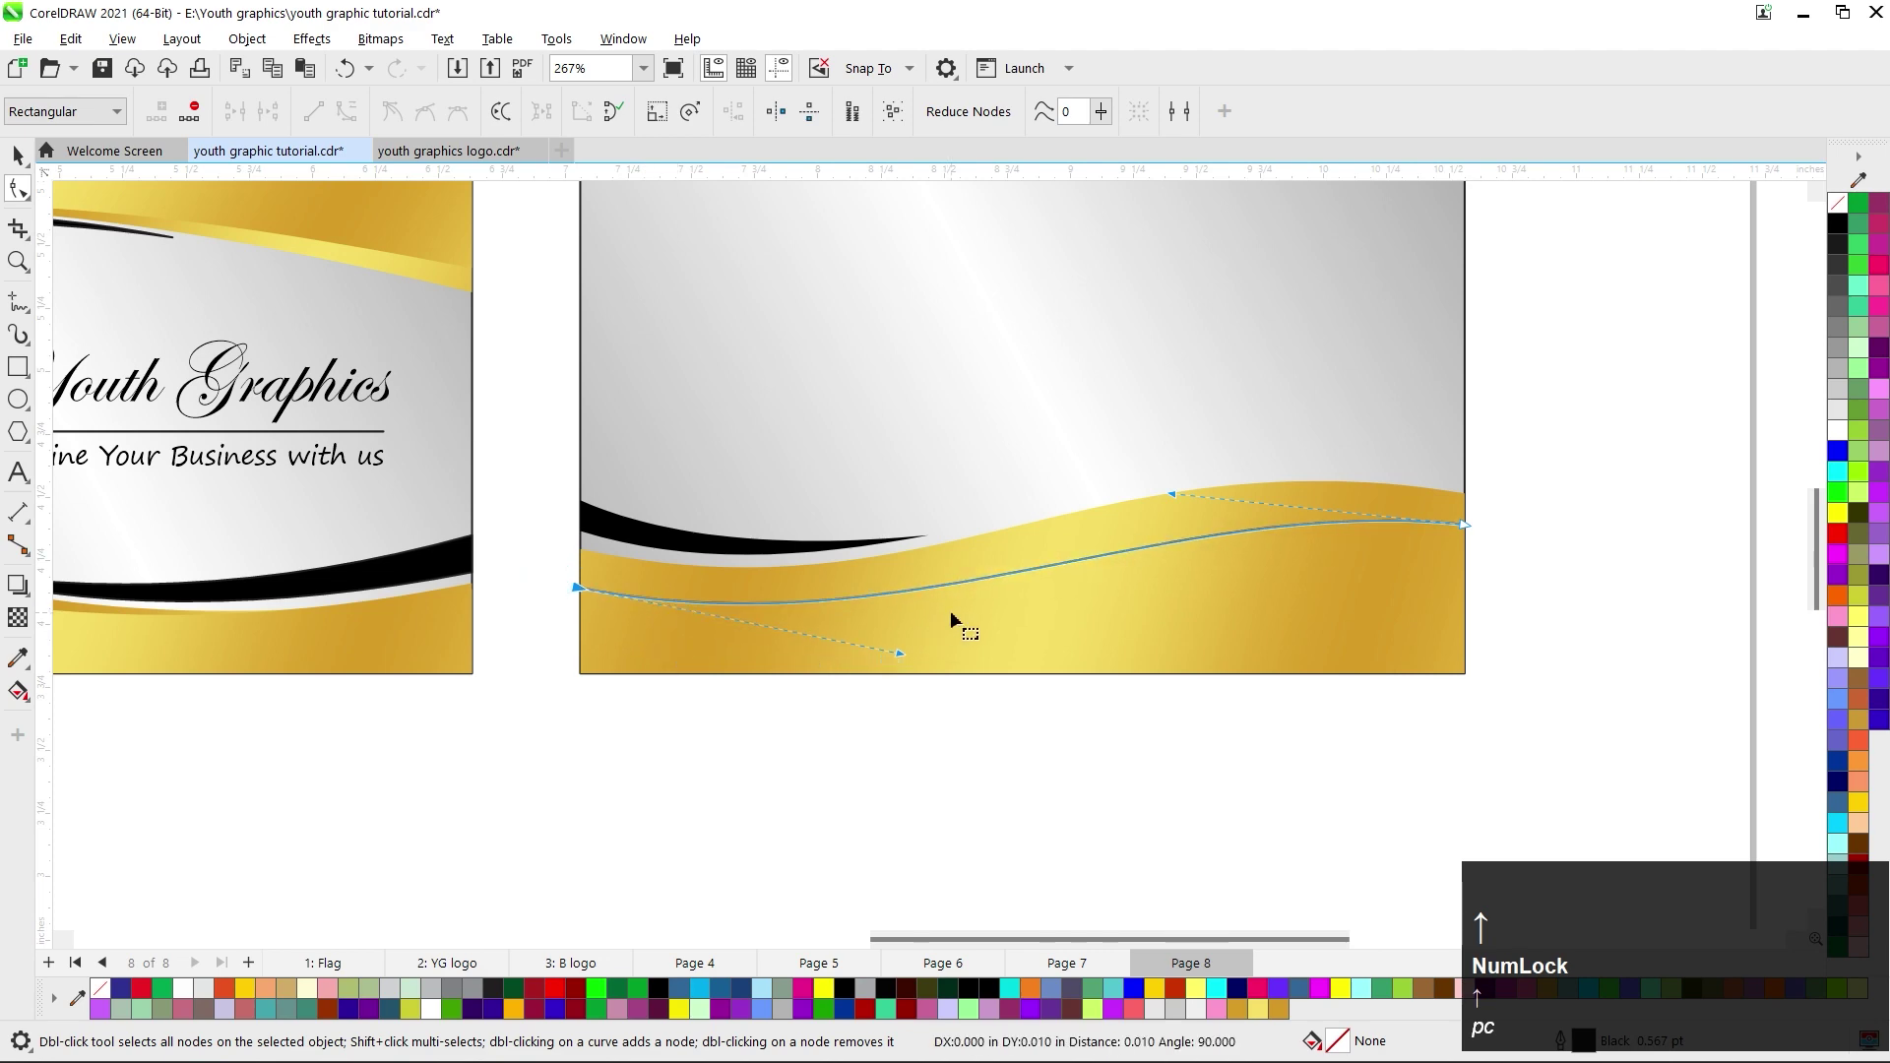
{"action": "key", "text": "Up"}
{"action": "left_click_drag", "start_coordinate": [1164, 498], "coordinate": [1130, 510]}
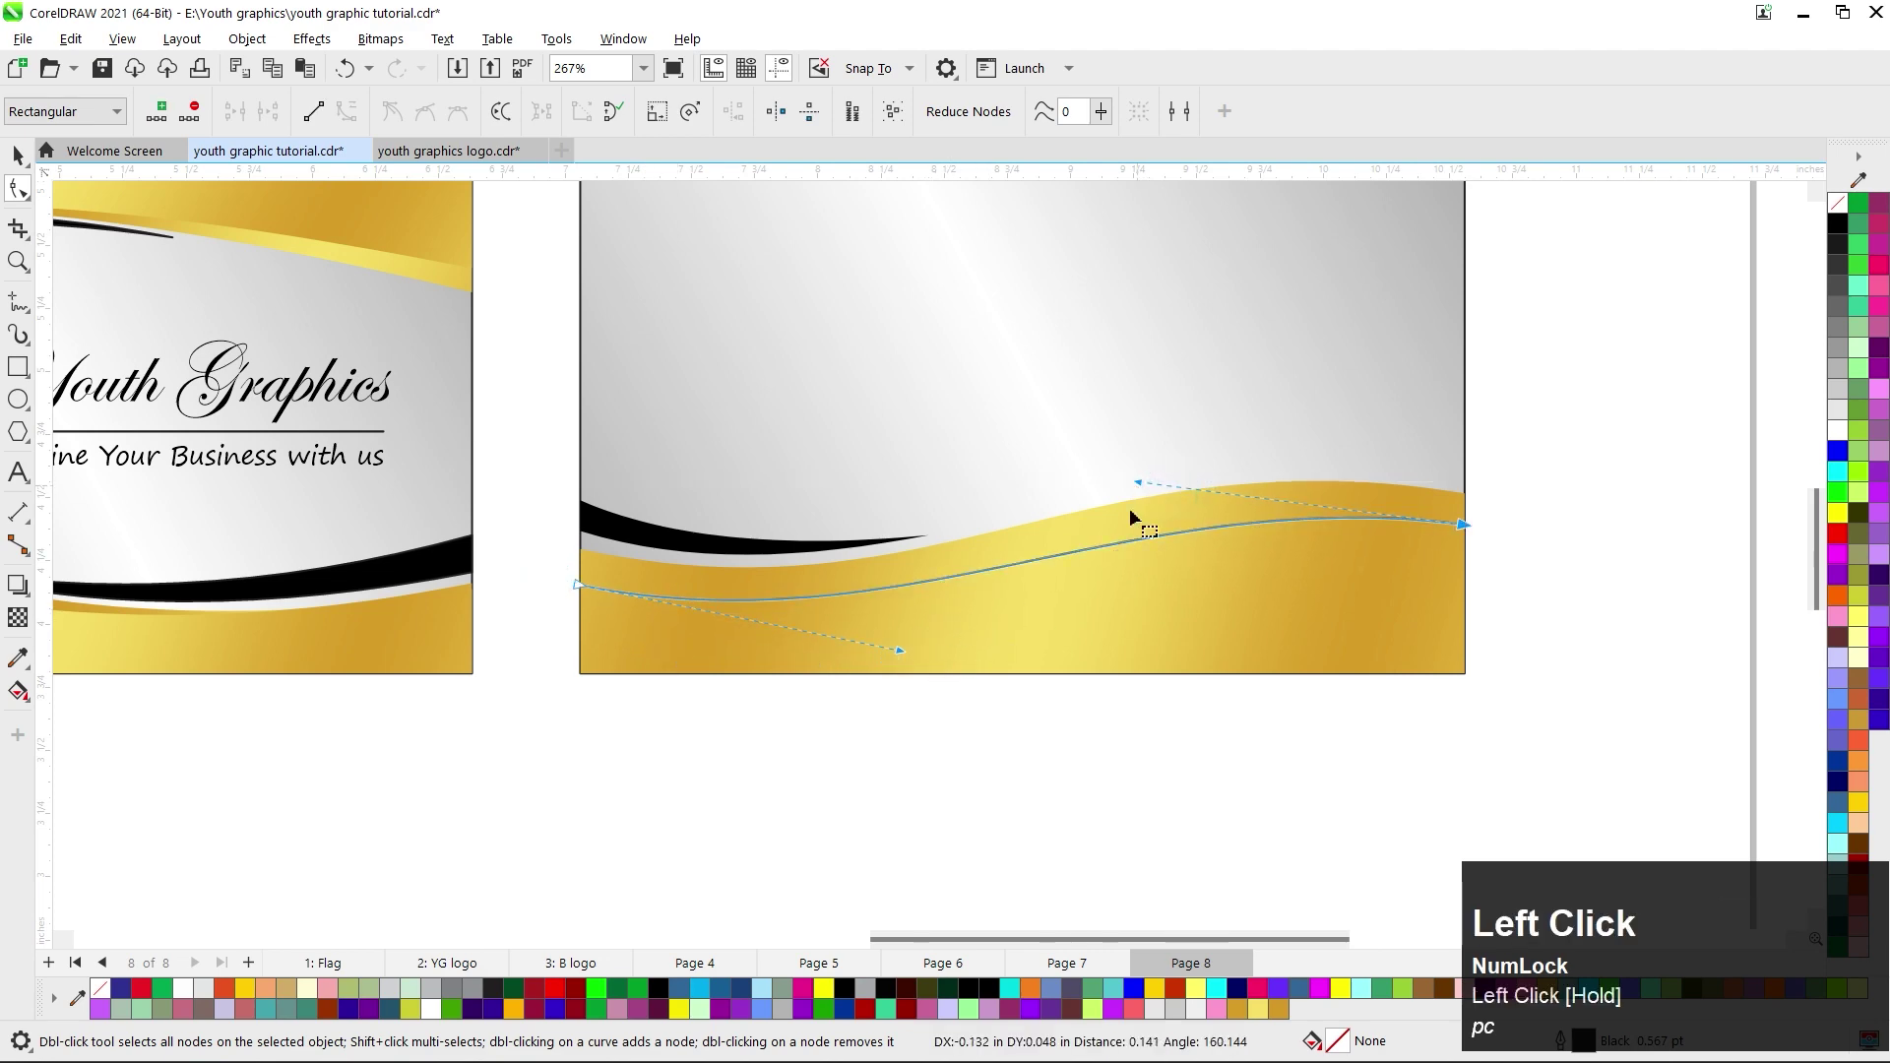
{"action": "left_click_drag", "start_coordinate": [903, 653], "coordinate": [912, 655]}
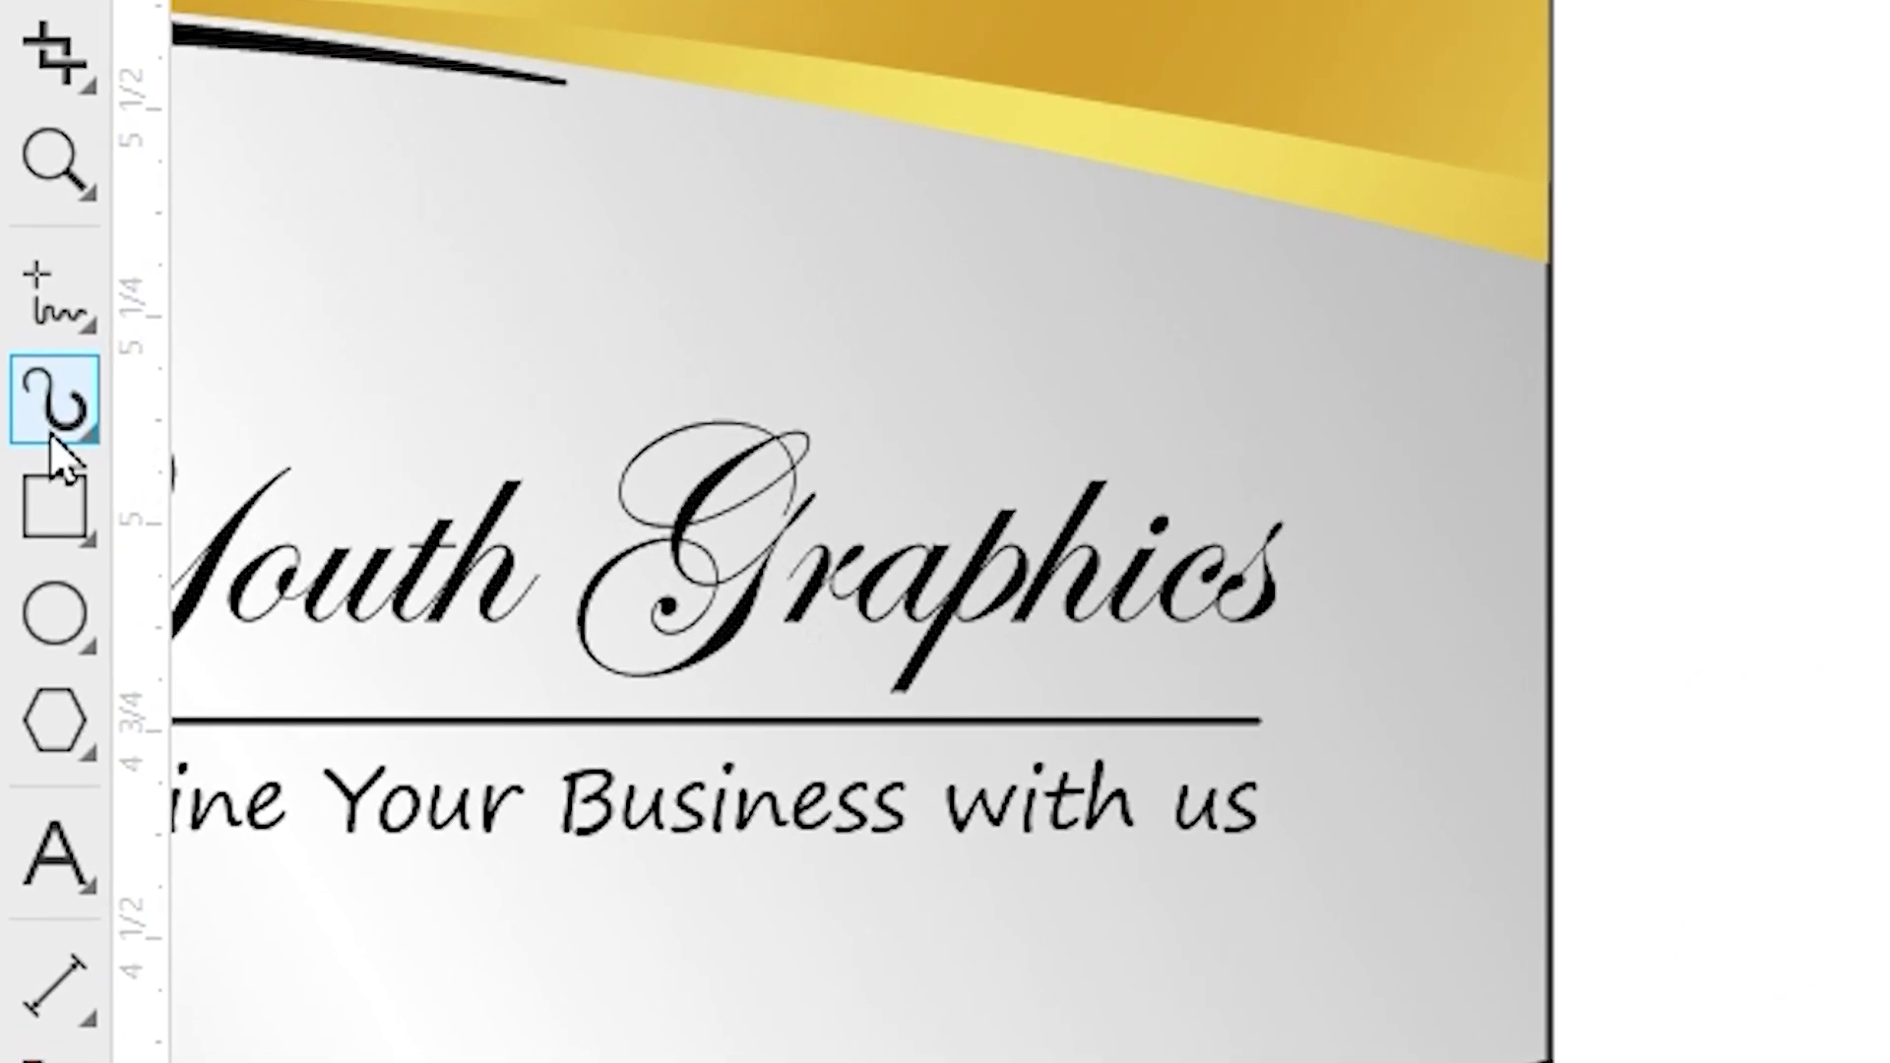
Apply a tapered Artistic Media stroke to the S-curve and set its width to 0.07 inches.
{"action": "left_click", "coordinate": [49, 432]}
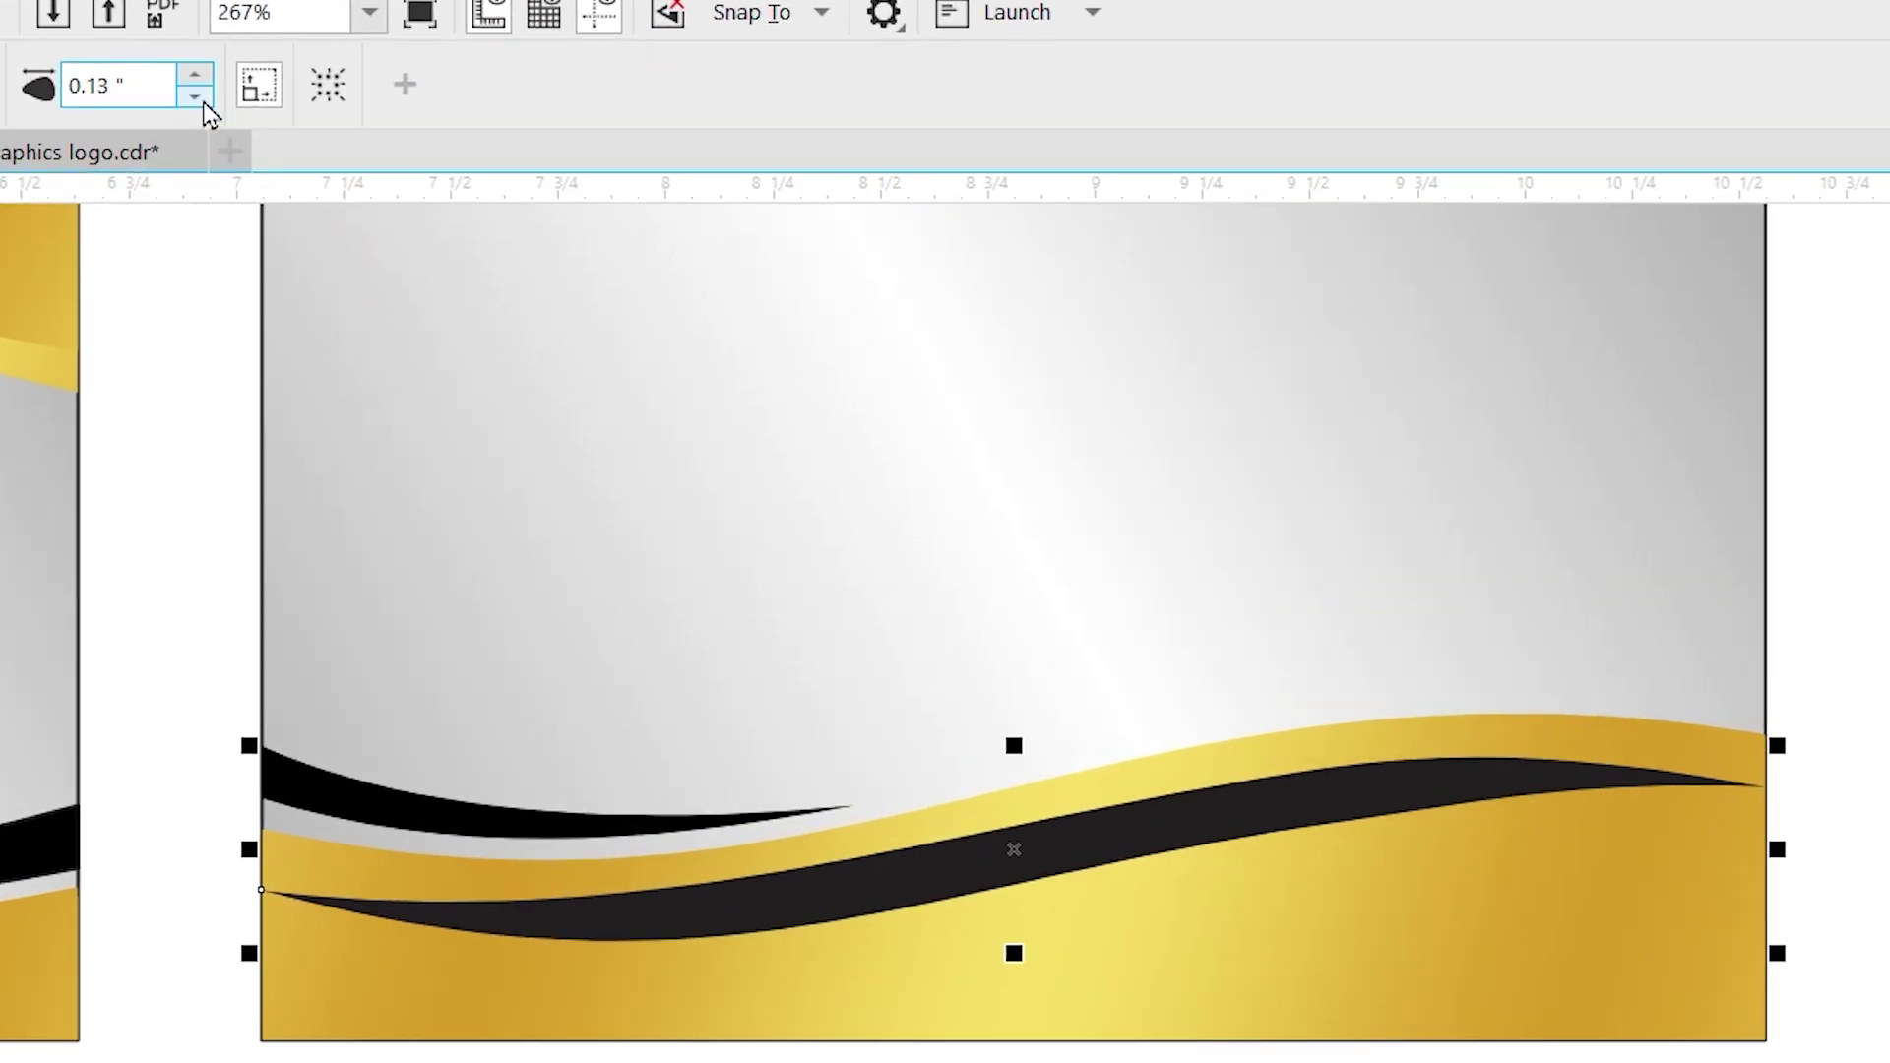
{"action": "left_click", "coordinate": [539, 121]}
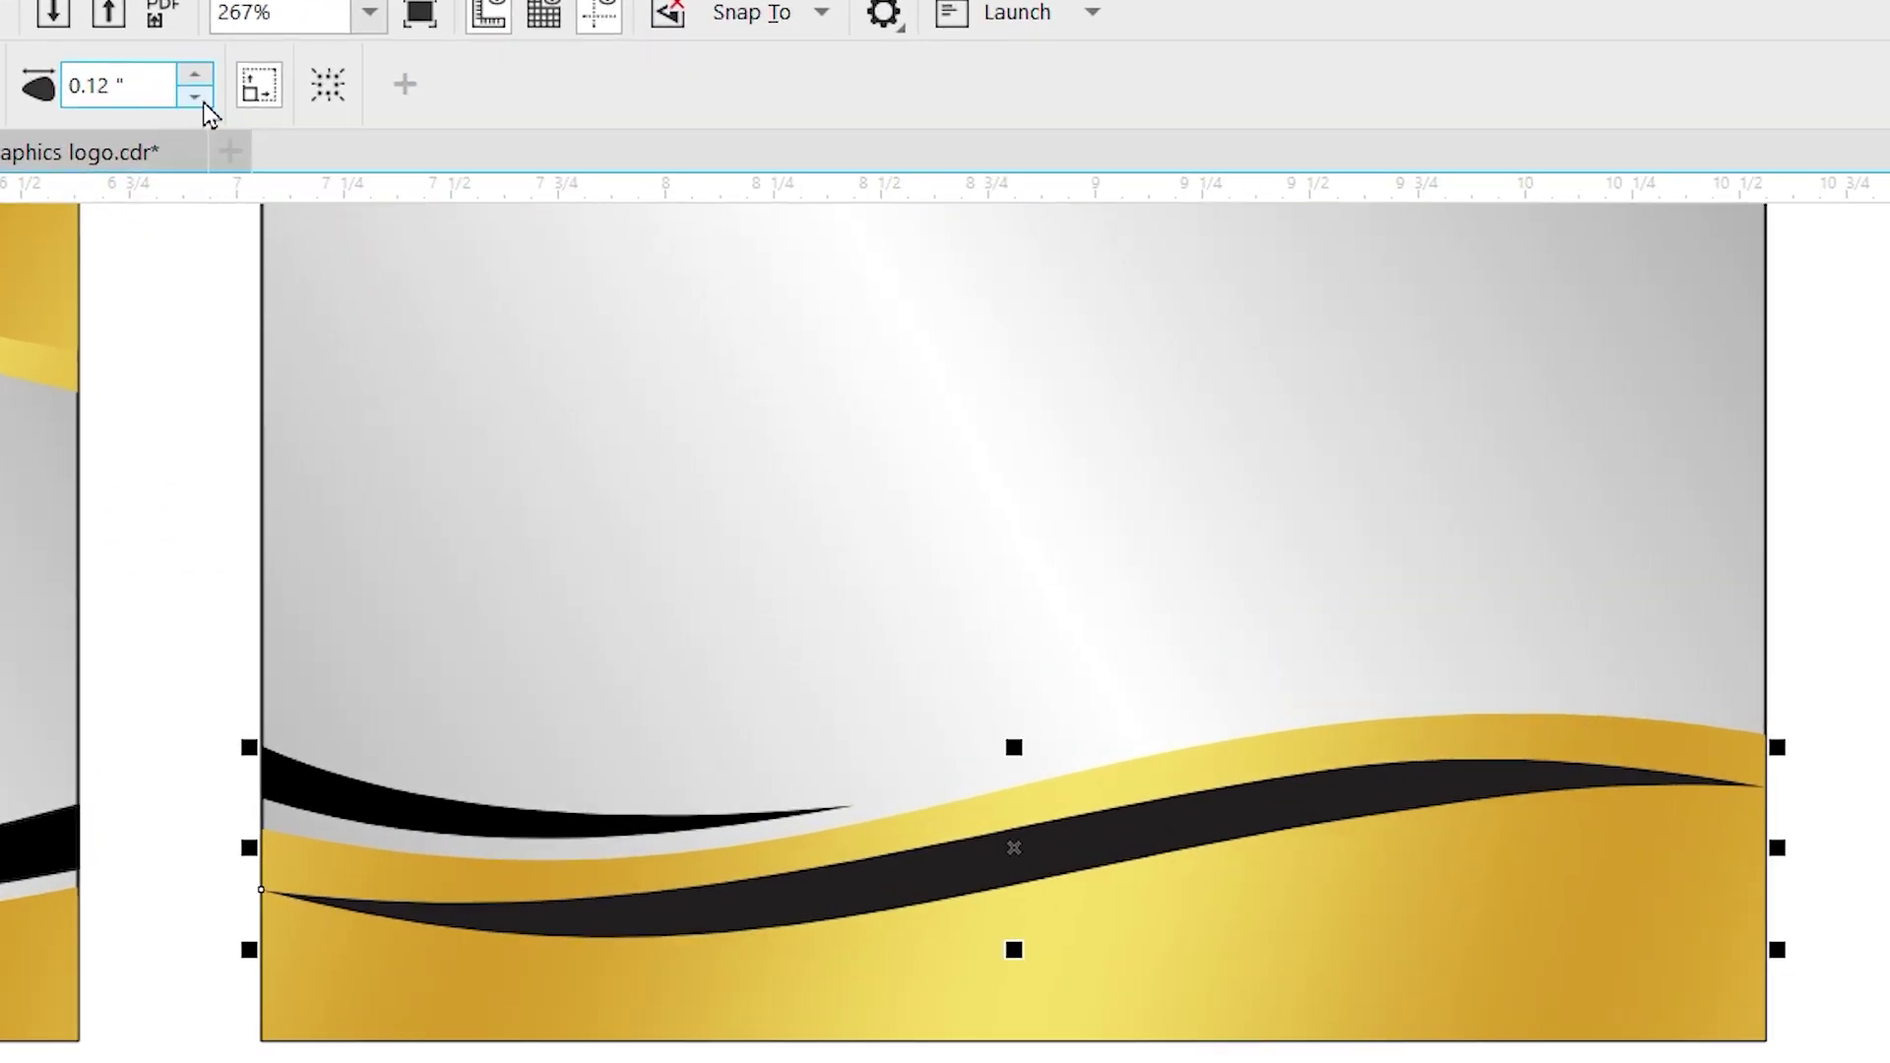
{"action": "left_click", "coordinate": [539, 120]}
{"action": "left_click", "coordinate": [539, 120]}
{"action": "left_click", "coordinate": [202, 97]}
{"action": "left_click", "coordinate": [201, 98]}
{"action": "left_click", "coordinate": [202, 97]}
{"action": "left_click", "coordinate": [199, 77]}
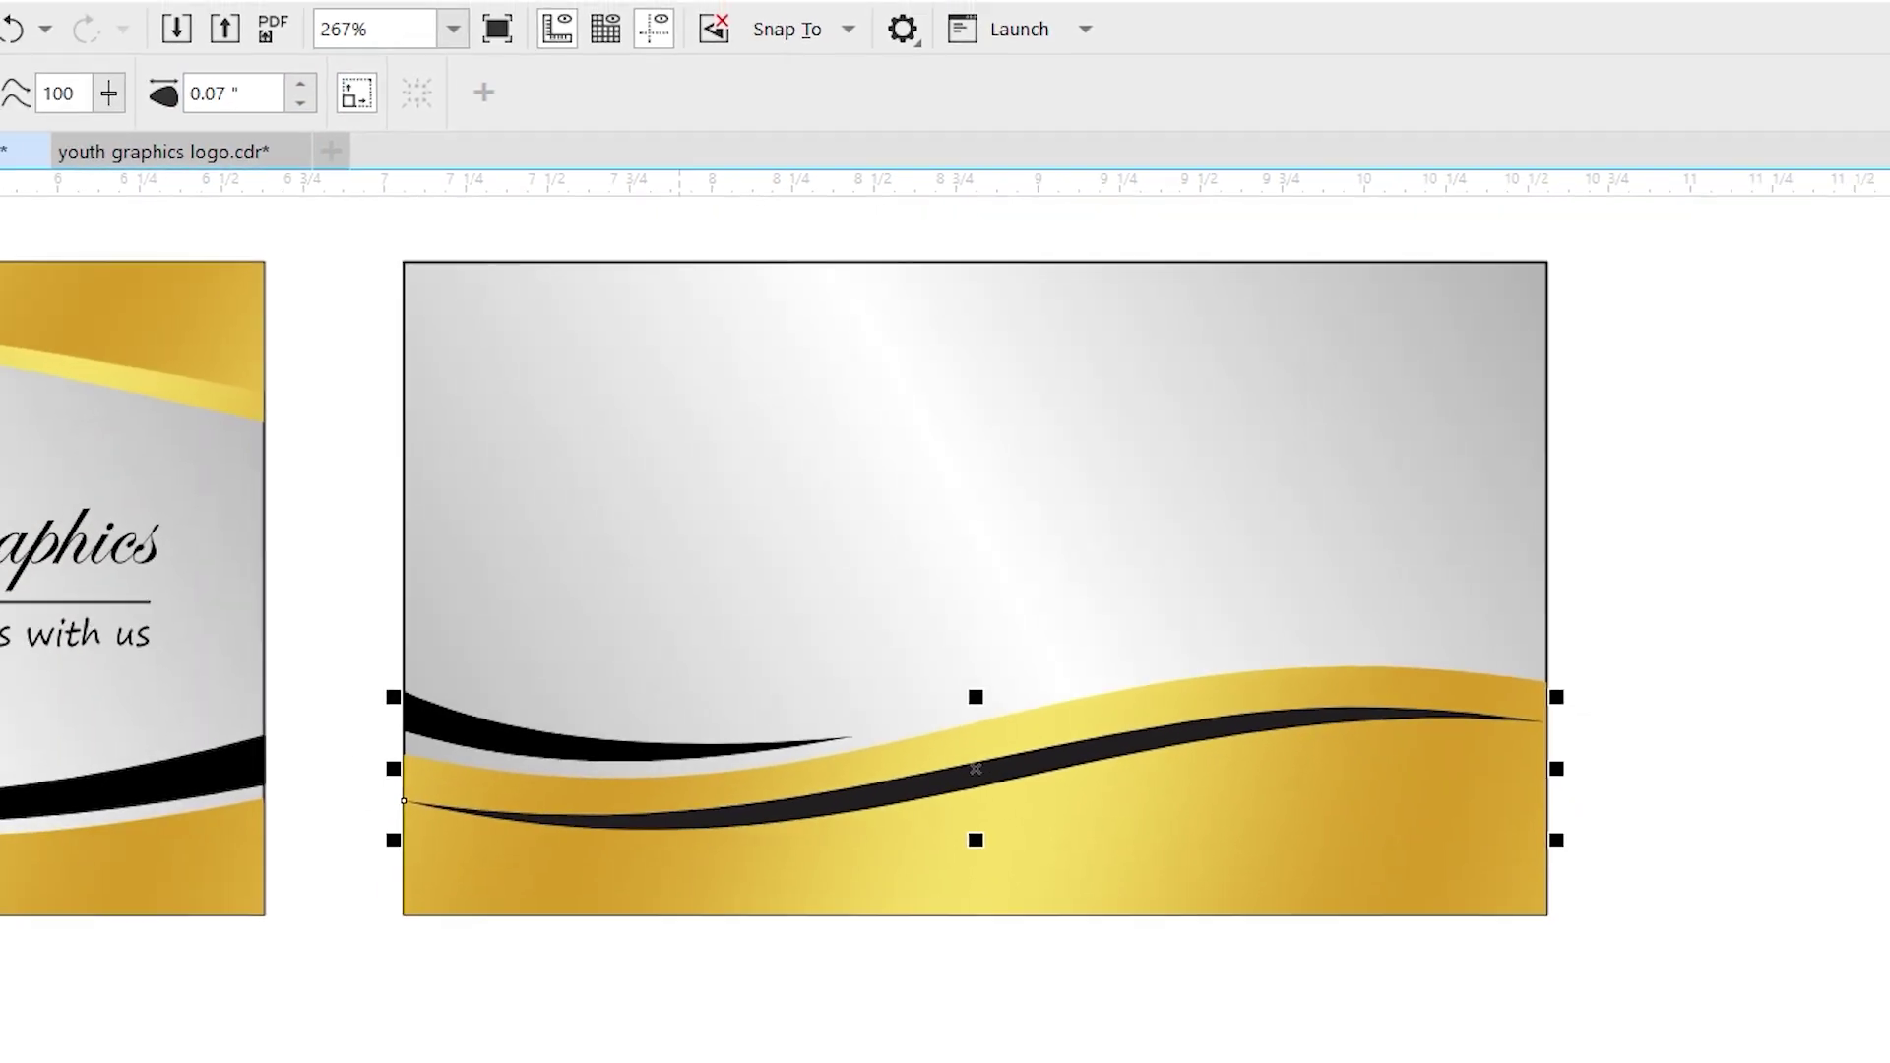
Break the tapered black stroke apart from its path and convert the outline to an object.
{"action": "scroll", "coordinate": [1015, 689], "scroll_direction": "down", "scroll_amount": 1}
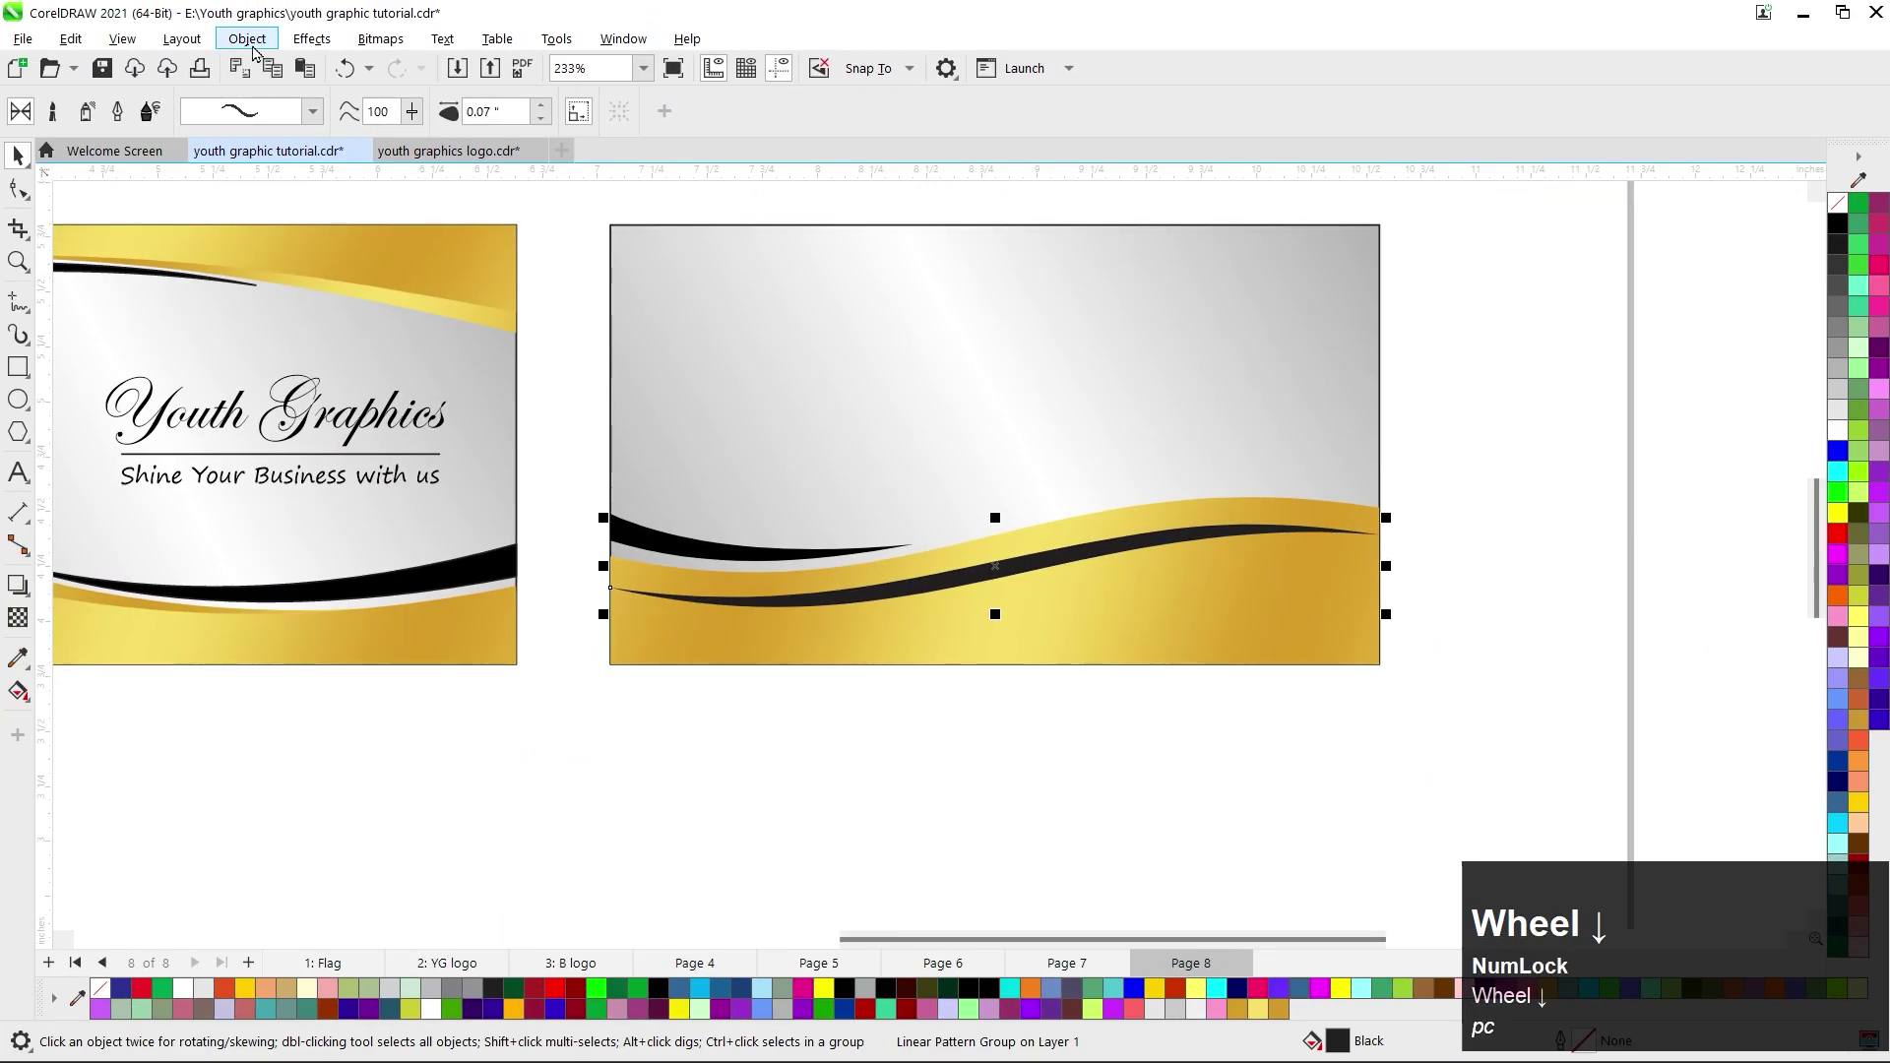
{"action": "left_click", "coordinate": [246, 38]}
{"action": "left_click", "coordinate": [360, 568]}
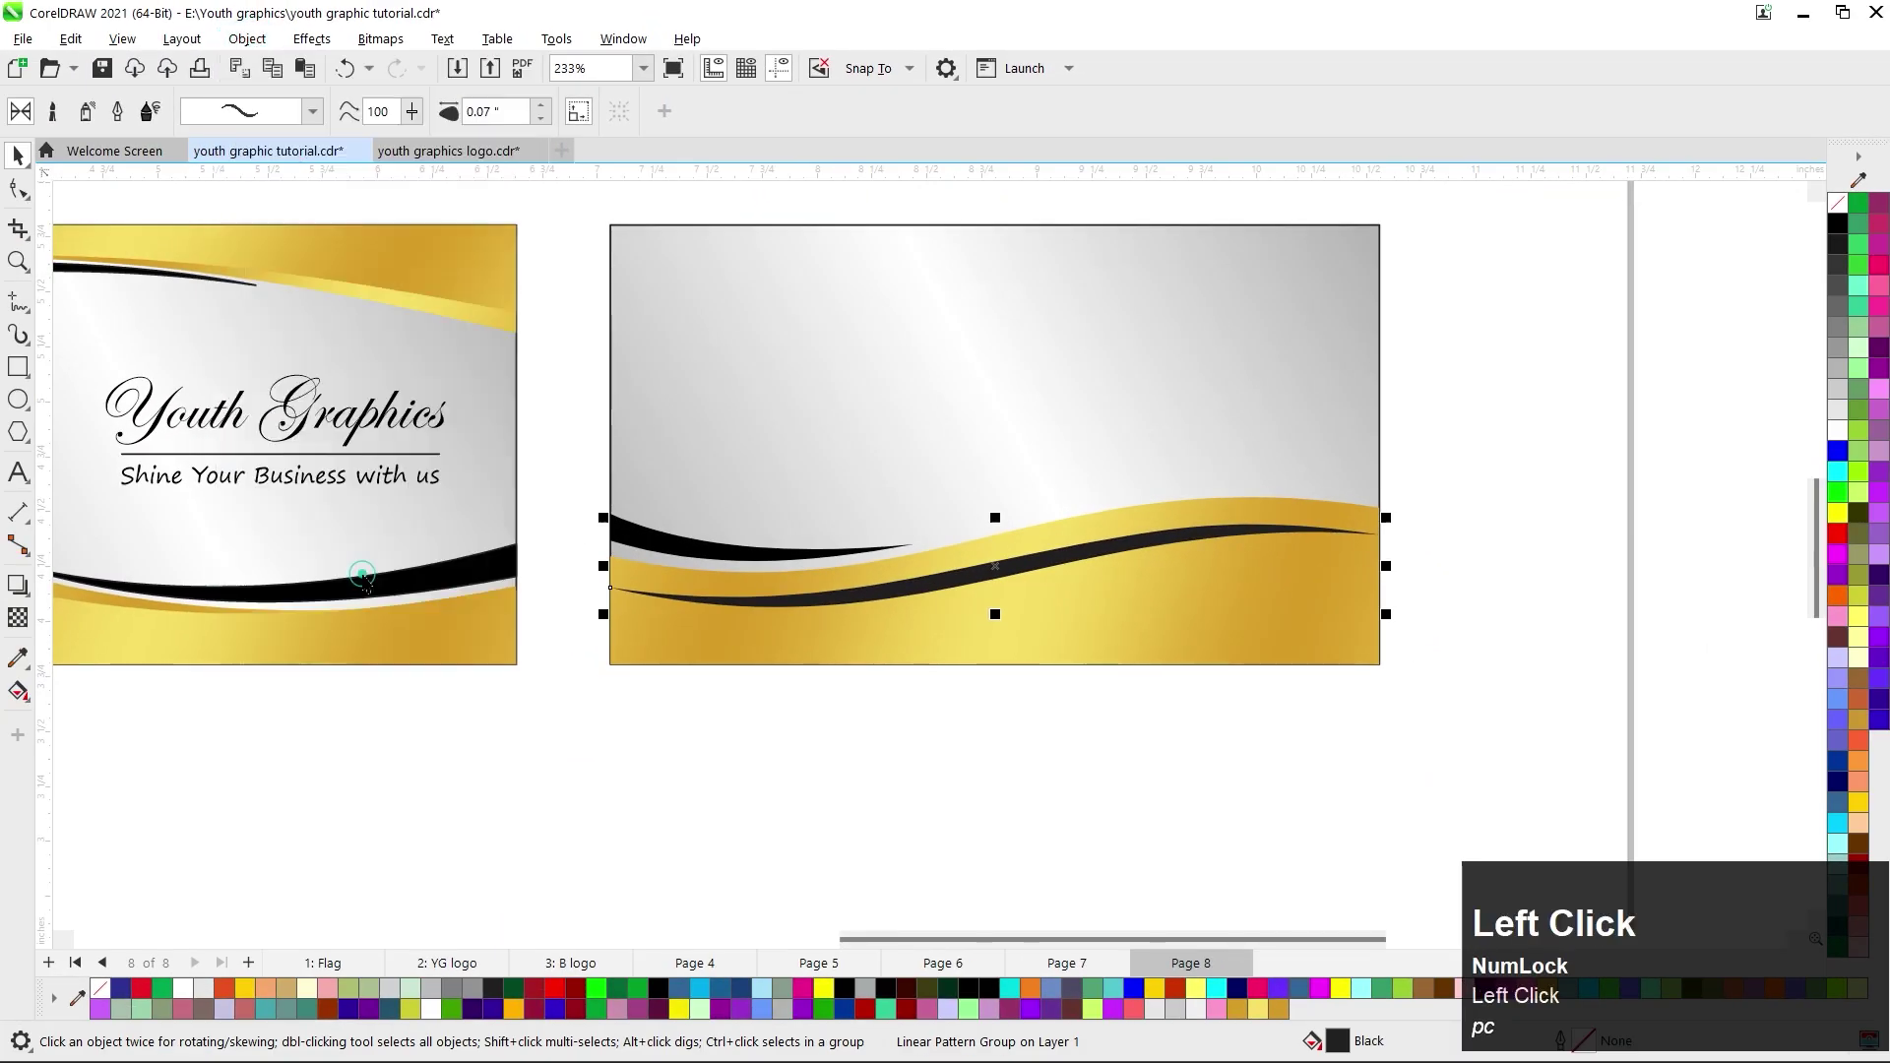
{"action": "left_click", "coordinate": [247, 39]}
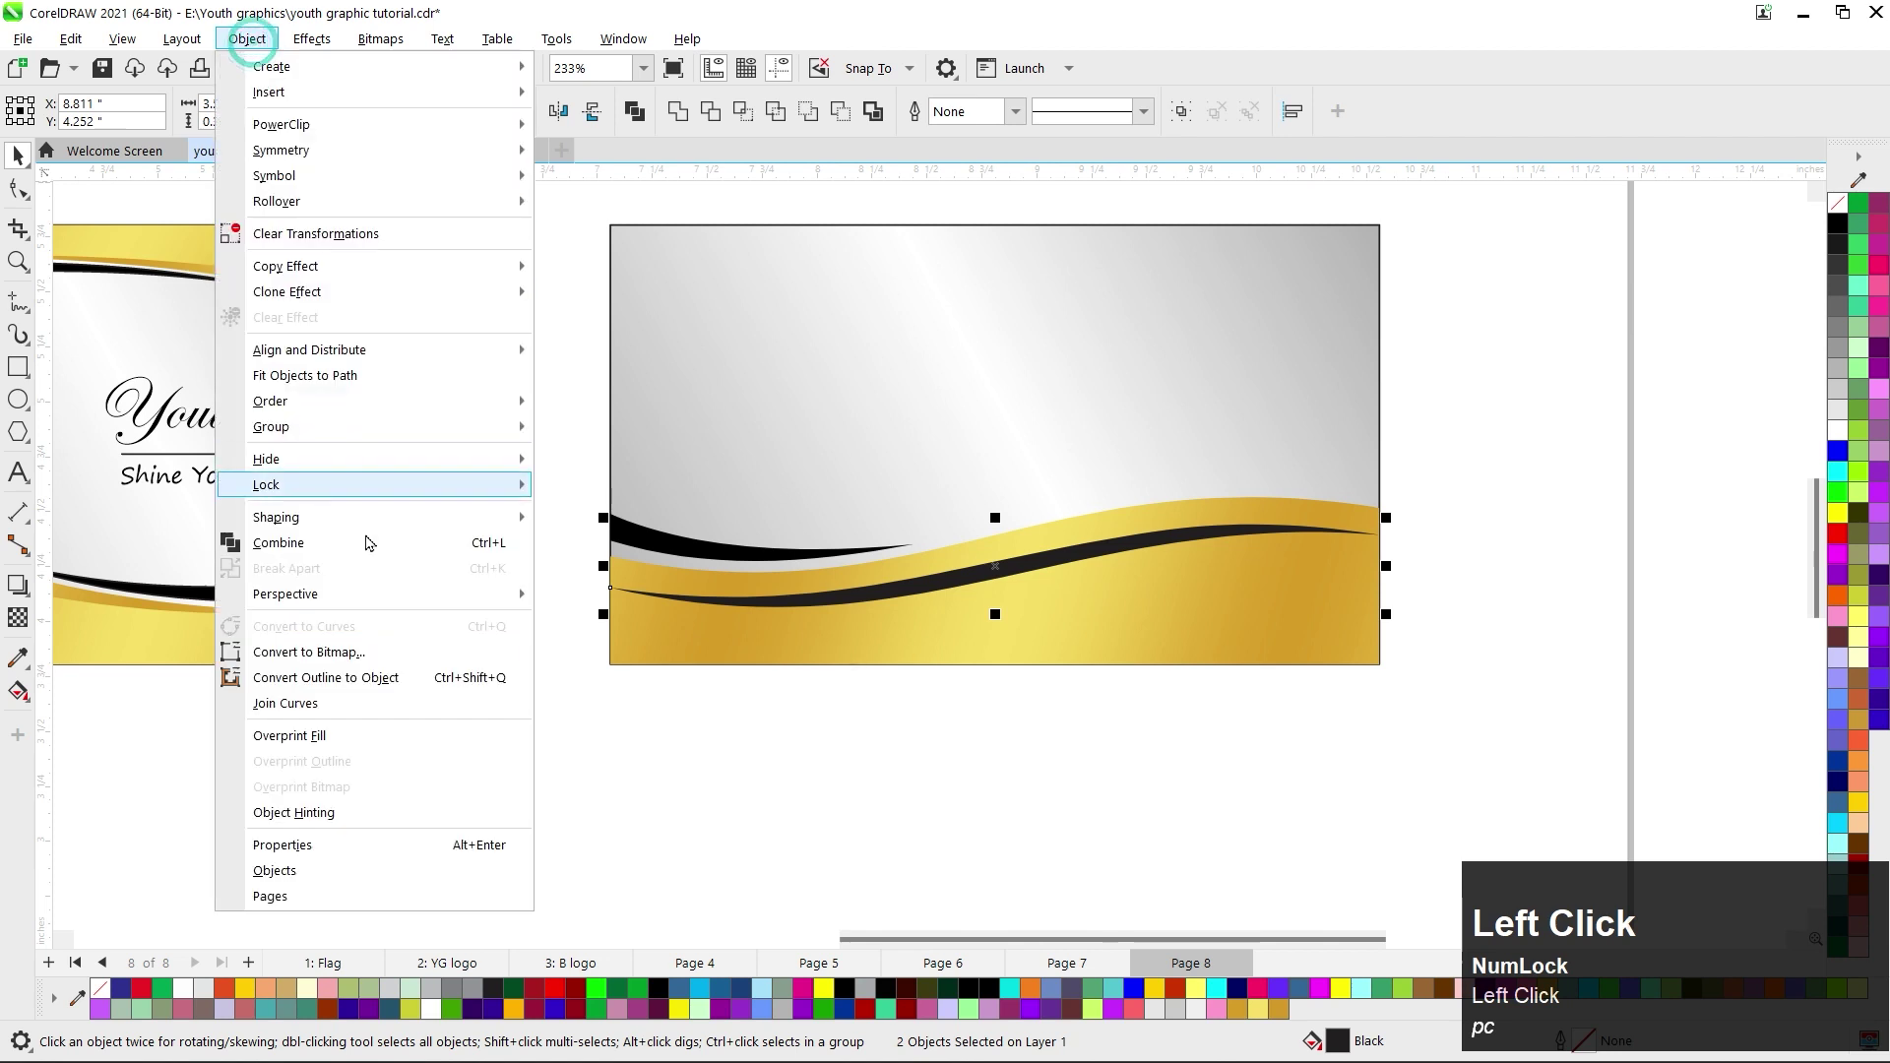
{"action": "left_click", "coordinate": [370, 677]}
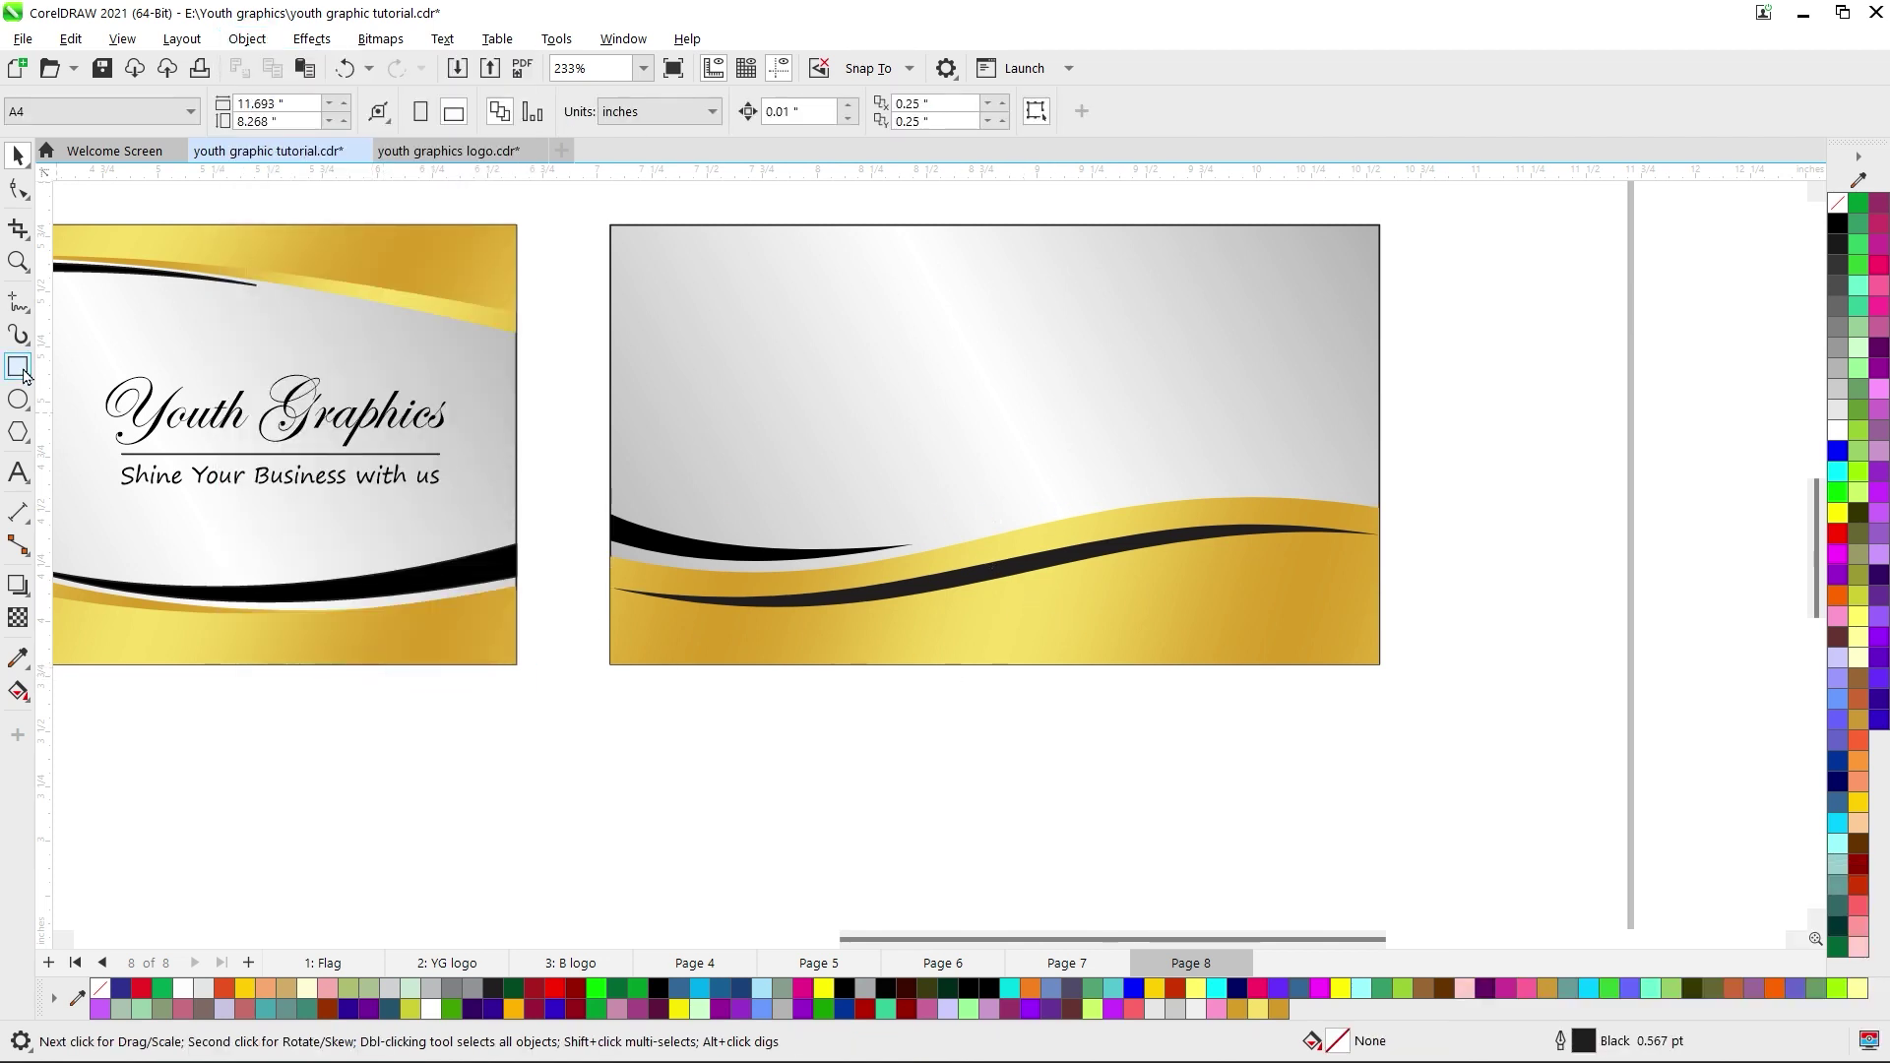
Draw a rectangle about 2.068 x 0.047 inches inward from the card's right edge, convert it to curves and delete its lower-left node.
{"action": "scroll", "coordinate": [1309, 515], "scroll_direction": "up", "scroll_amount": 1}
{"action": "left_click_drag", "start_coordinate": [1391, 472], "coordinate": [864, 483]}
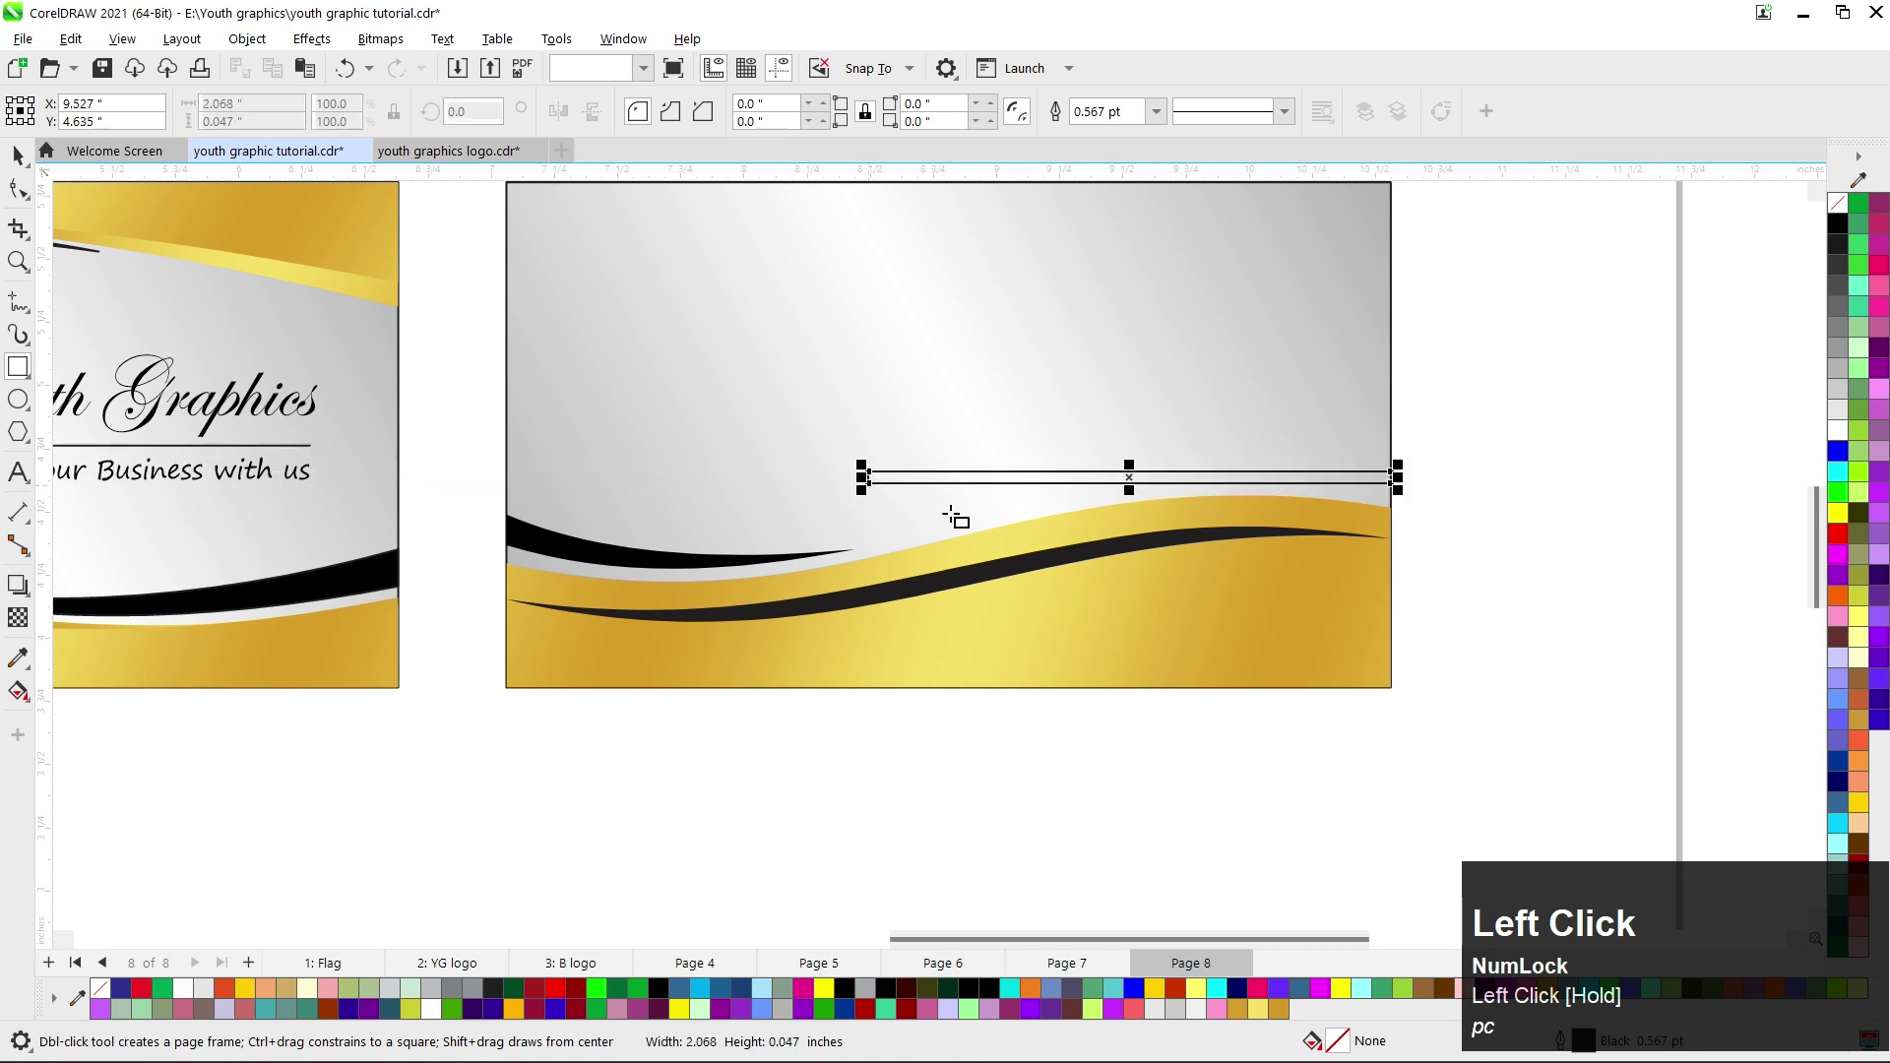
{"action": "key", "text": "ctrl+q"}
{"action": "left_click", "coordinate": [18, 189]}
{"action": "left_click", "coordinate": [868, 484]}
{"action": "key", "text": "Delete"}
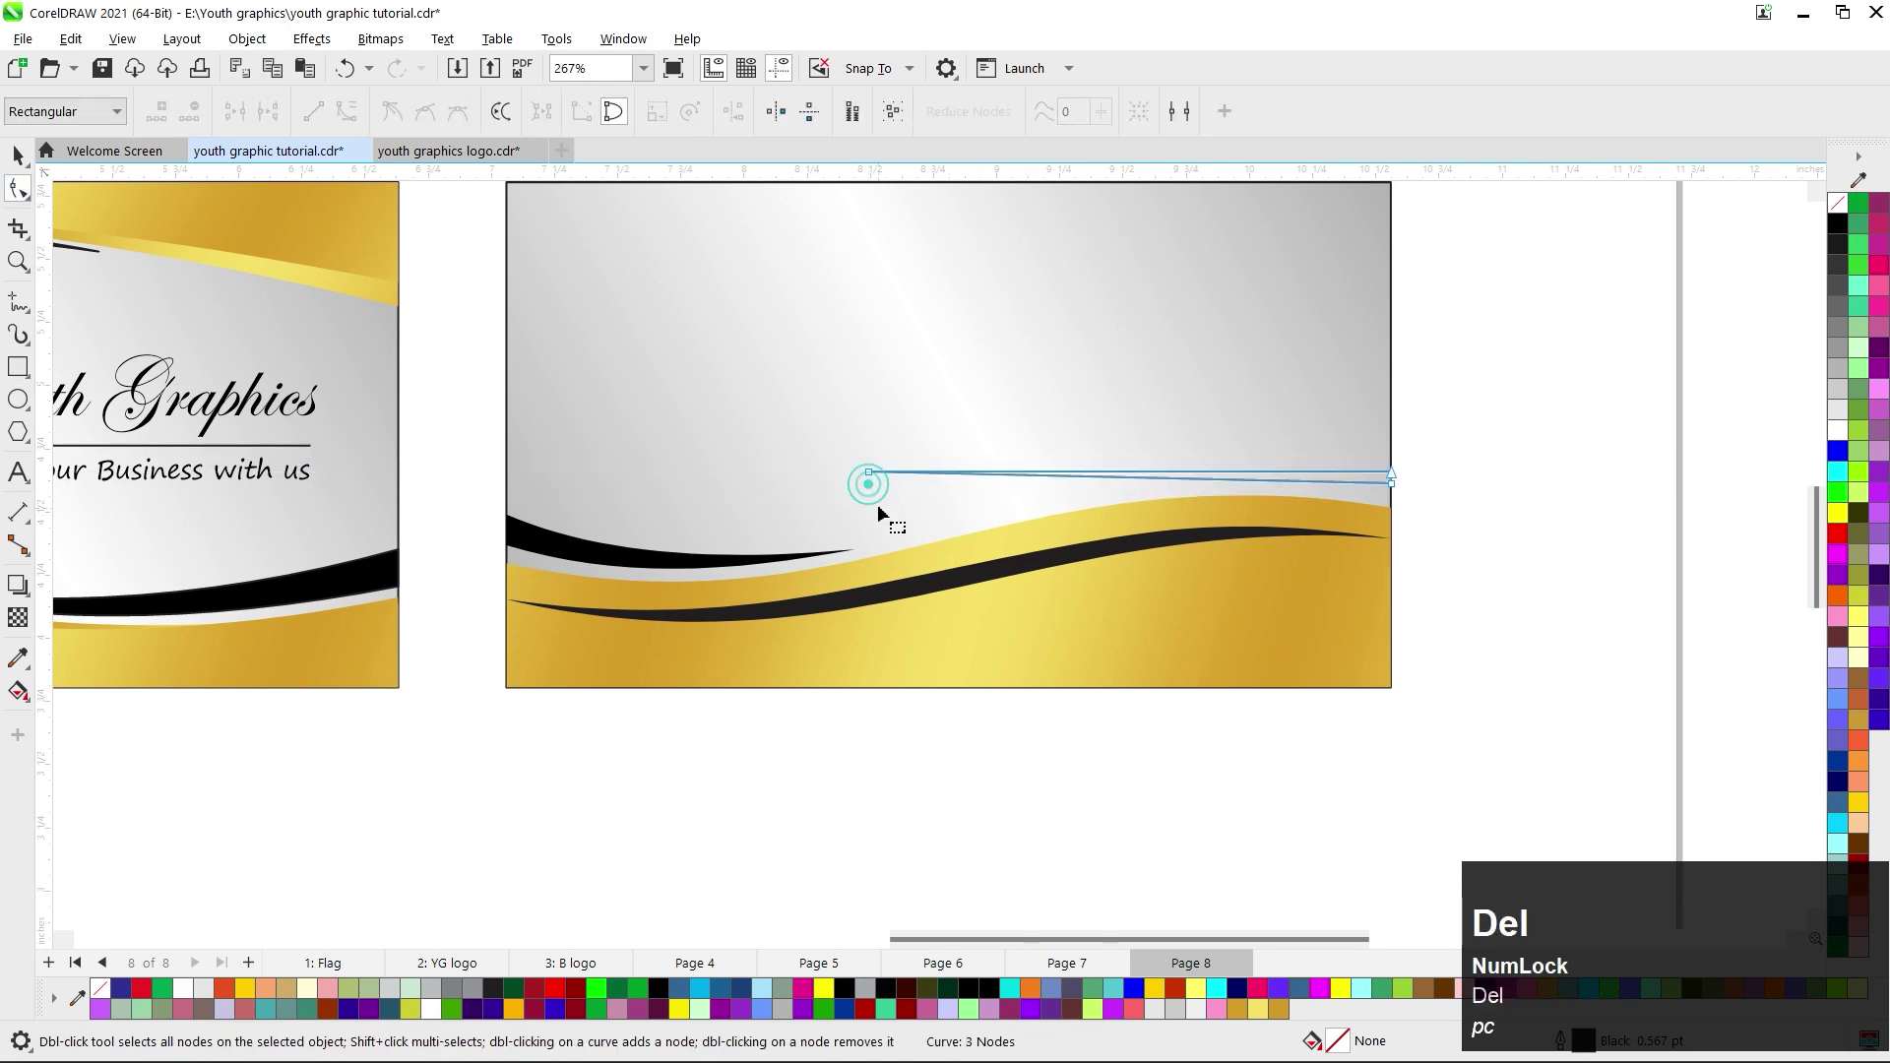
Lower the new sliver's pointed tip to the gold wave and nudge its right-end nodes down.
{"action": "left_click_drag", "start_coordinate": [870, 479], "coordinate": [877, 549]}
{"action": "scroll", "coordinate": [875, 546], "scroll_direction": "up", "scroll_amount": 2}
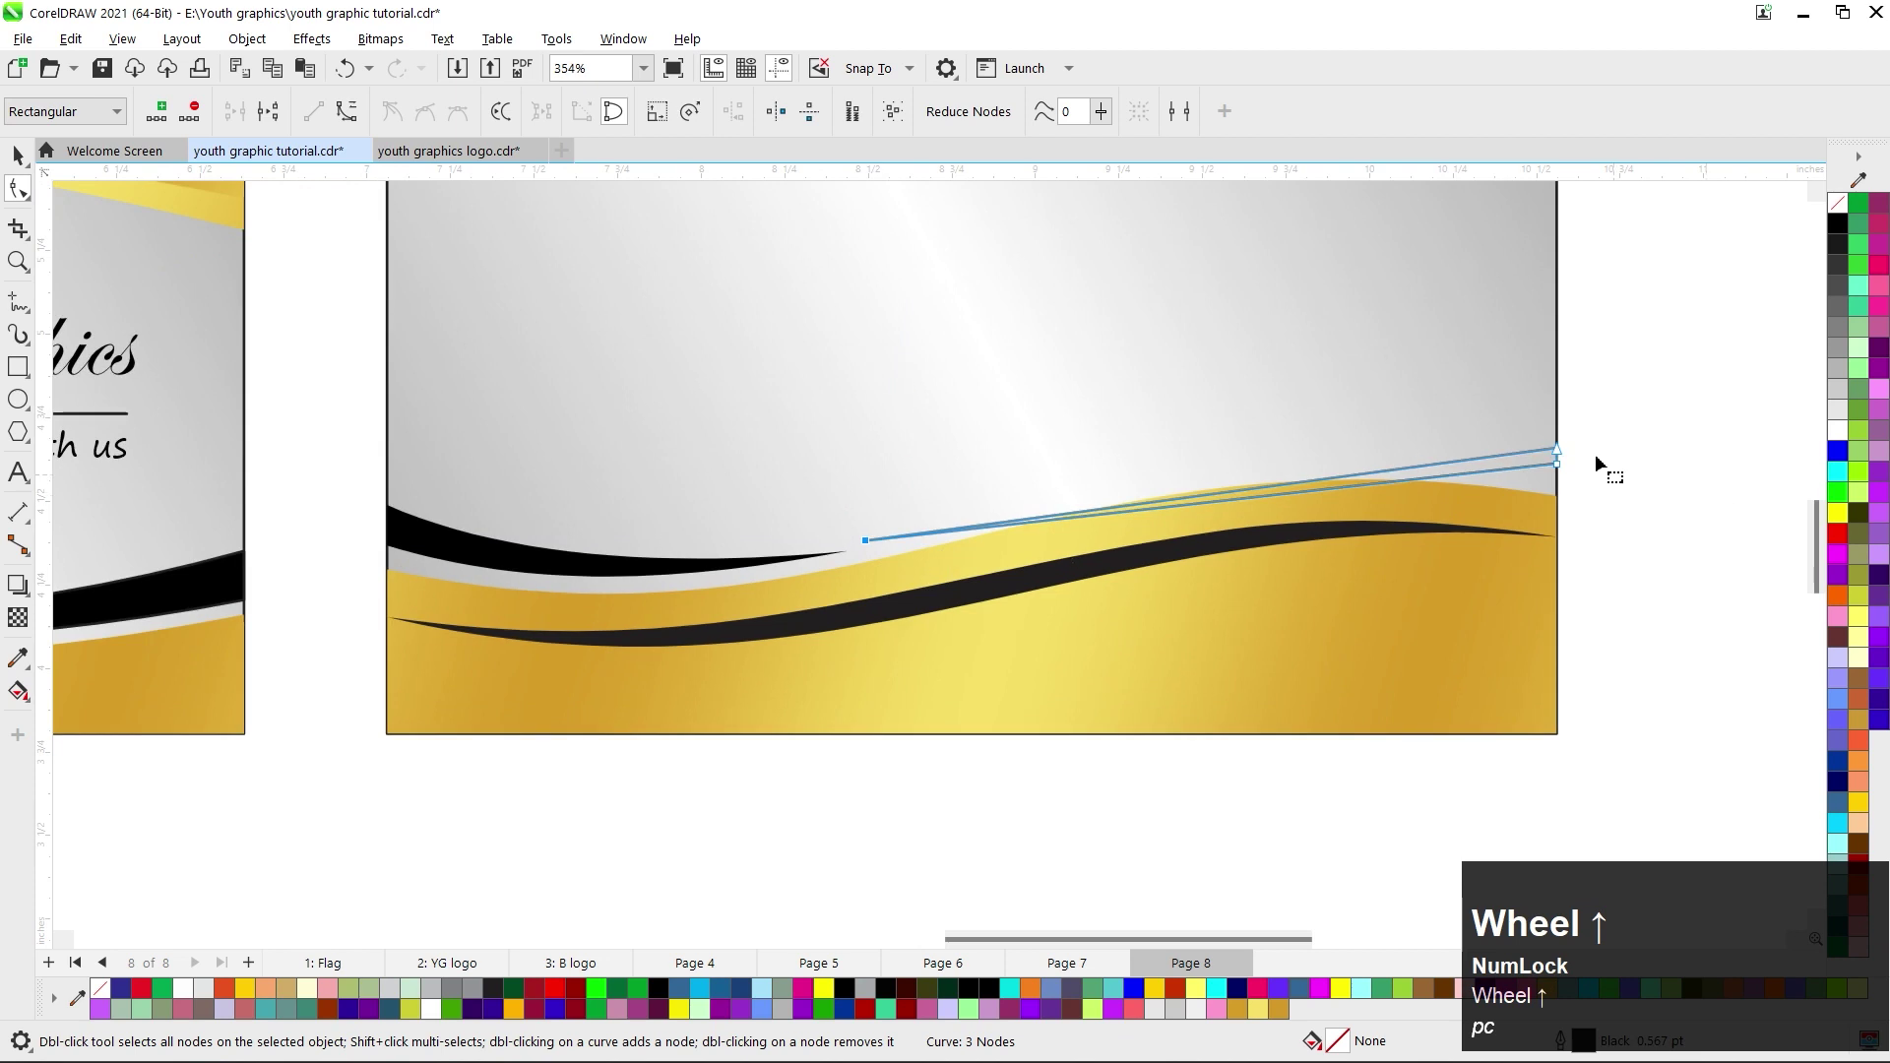
{"action": "left_click", "coordinate": [1607, 429]}
{"action": "key", "text": "Down"}
{"action": "key", "text": "Down"}
Convert the right sliver's upper edge to a curve and arch it above the gold wave's crest.
{"action": "left_click", "coordinate": [1235, 500]}
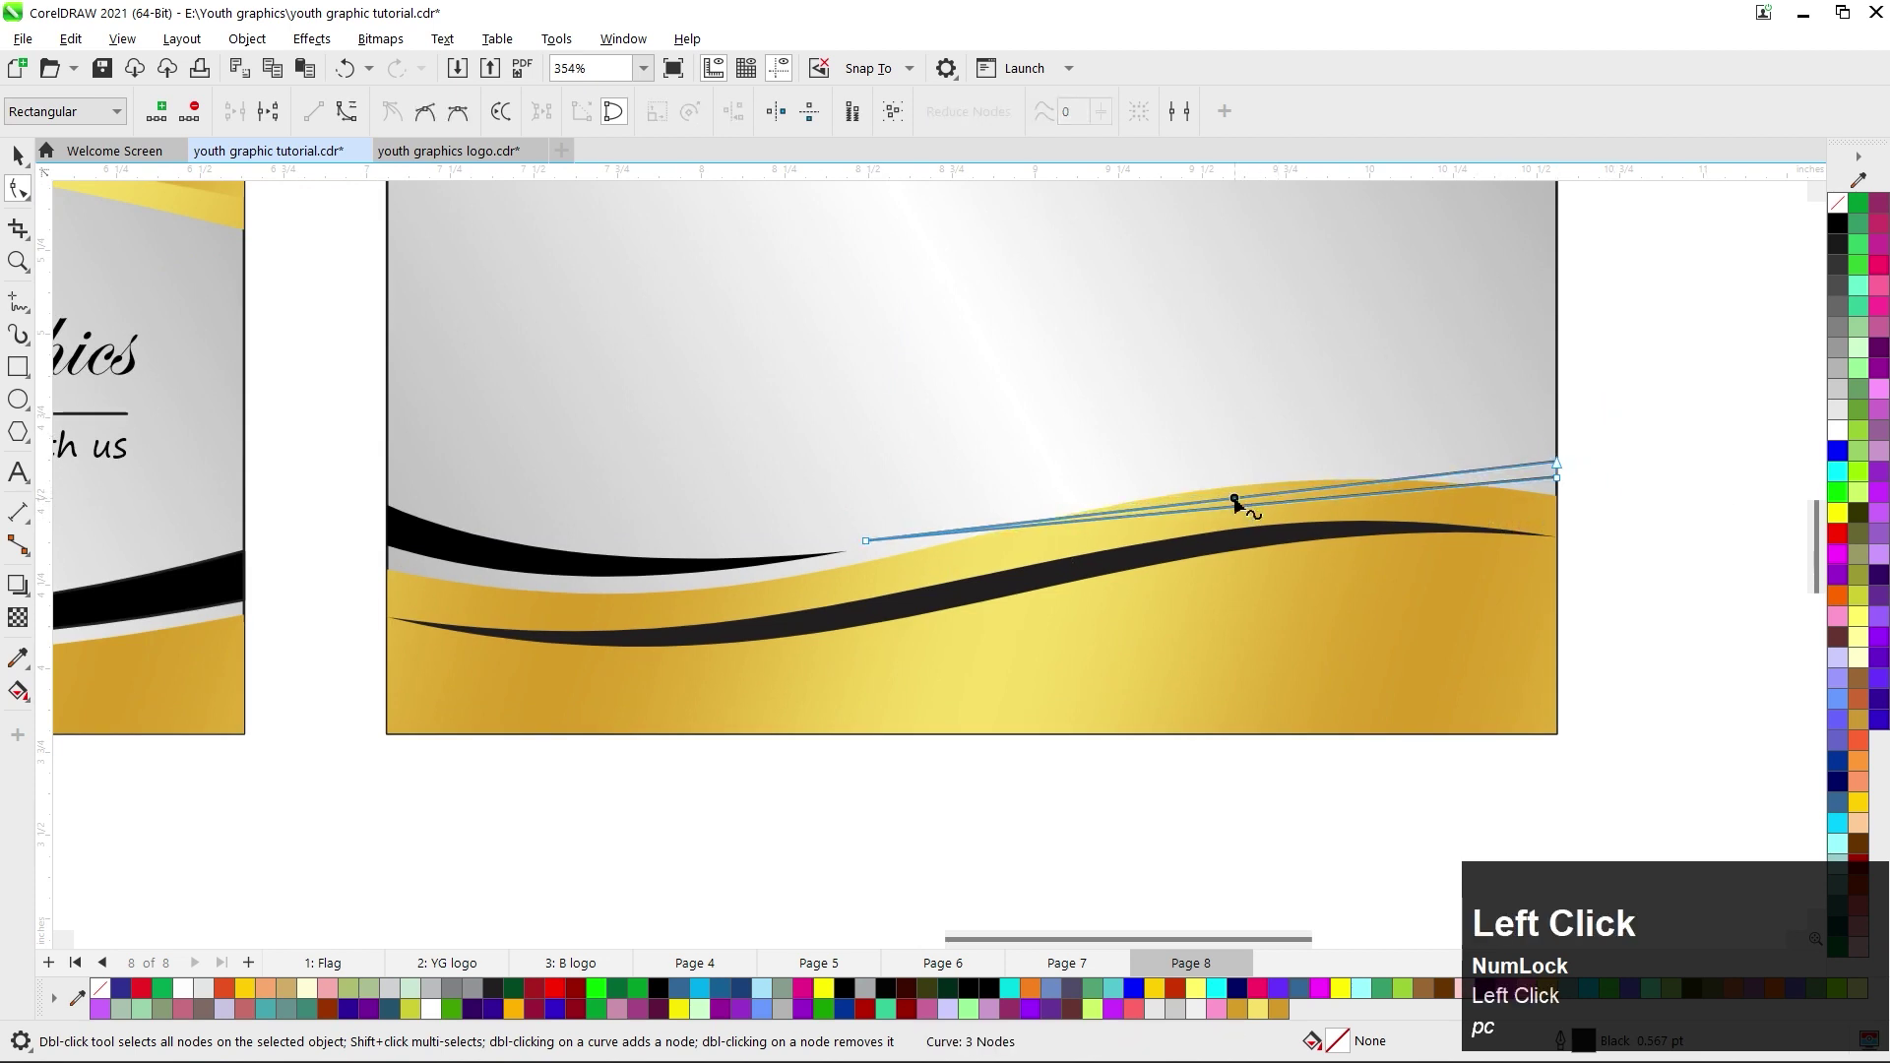
{"action": "left_click_drag", "start_coordinate": [1316, 498], "coordinate": [1195, 499]}
{"action": "scroll", "coordinate": [1164, 480], "scroll_direction": "up", "scroll_amount": 3}
{"action": "left_click_drag", "start_coordinate": [1063, 537], "coordinate": [1063, 490]}
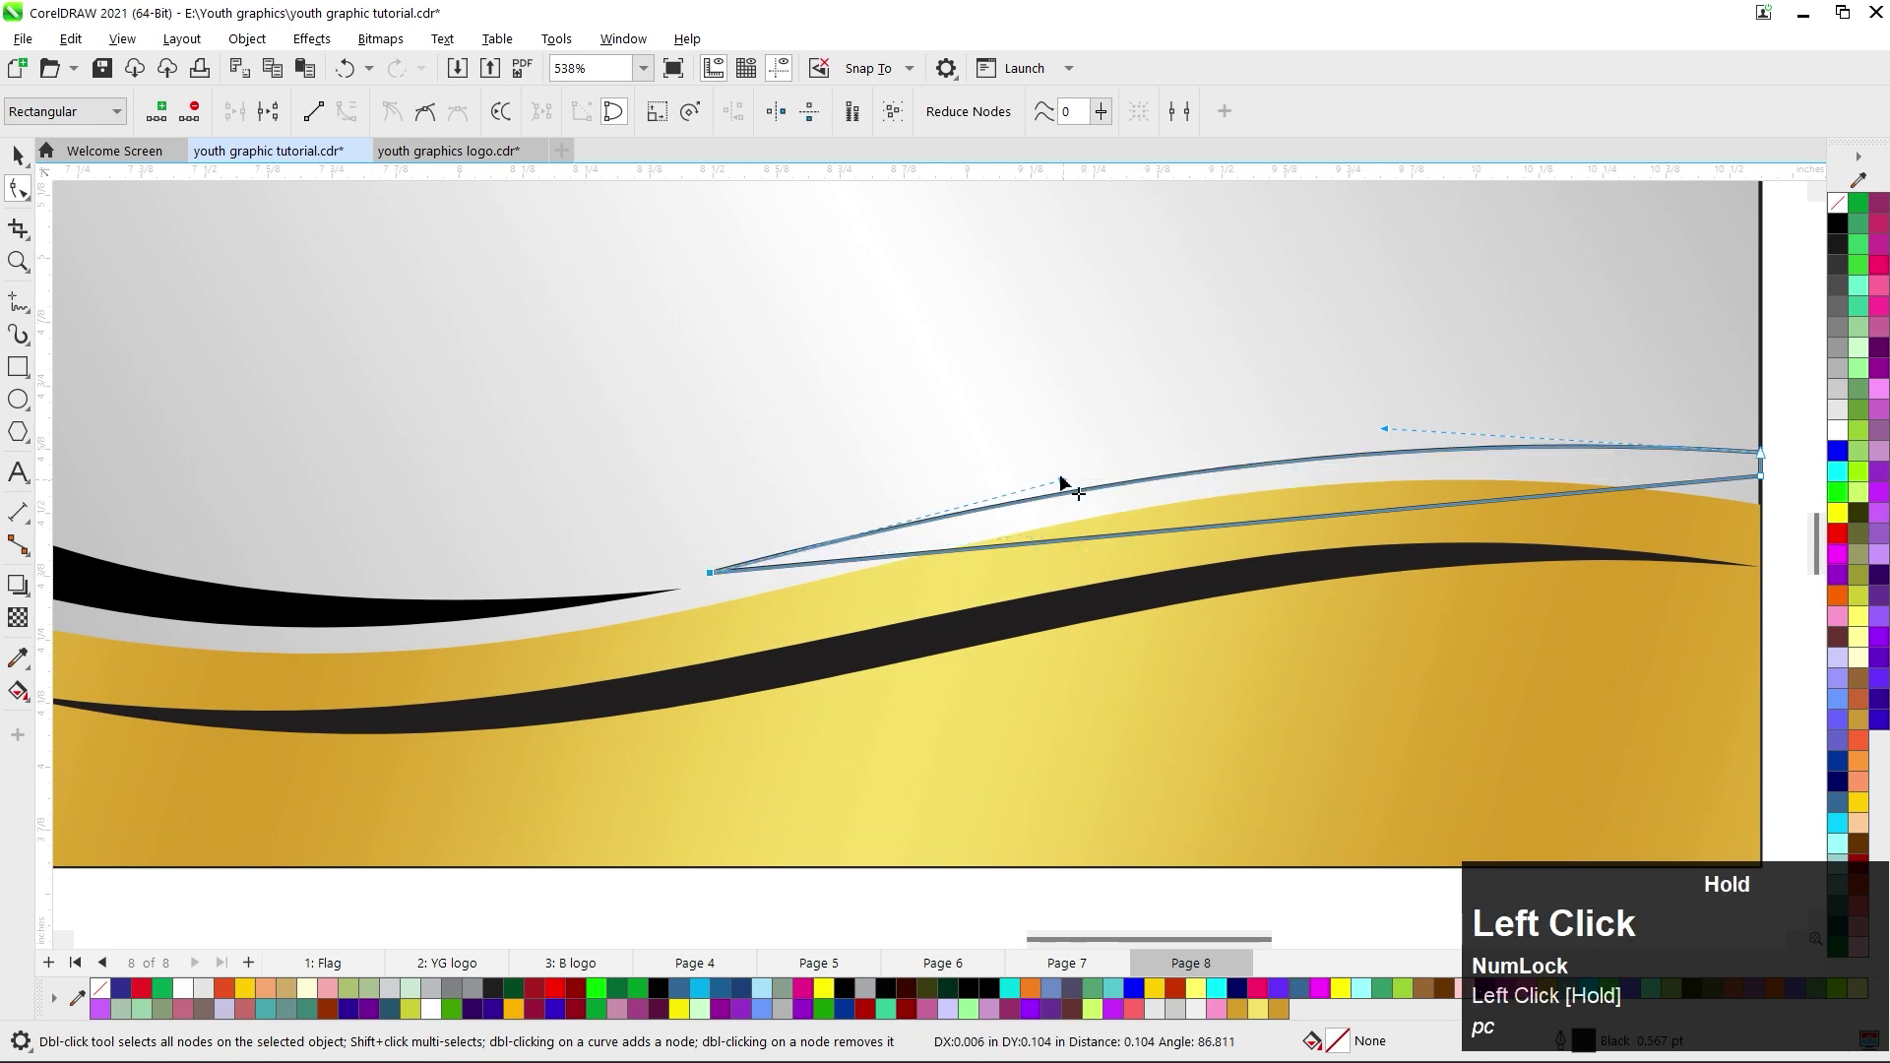
Convert the right sliver's lower edge to a curve and arch it parallel to the gold wave's crest.
{"action": "scroll", "coordinate": [897, 470], "scroll_direction": "down", "scroll_amount": 2}
{"action": "left_click", "coordinate": [1224, 508]}
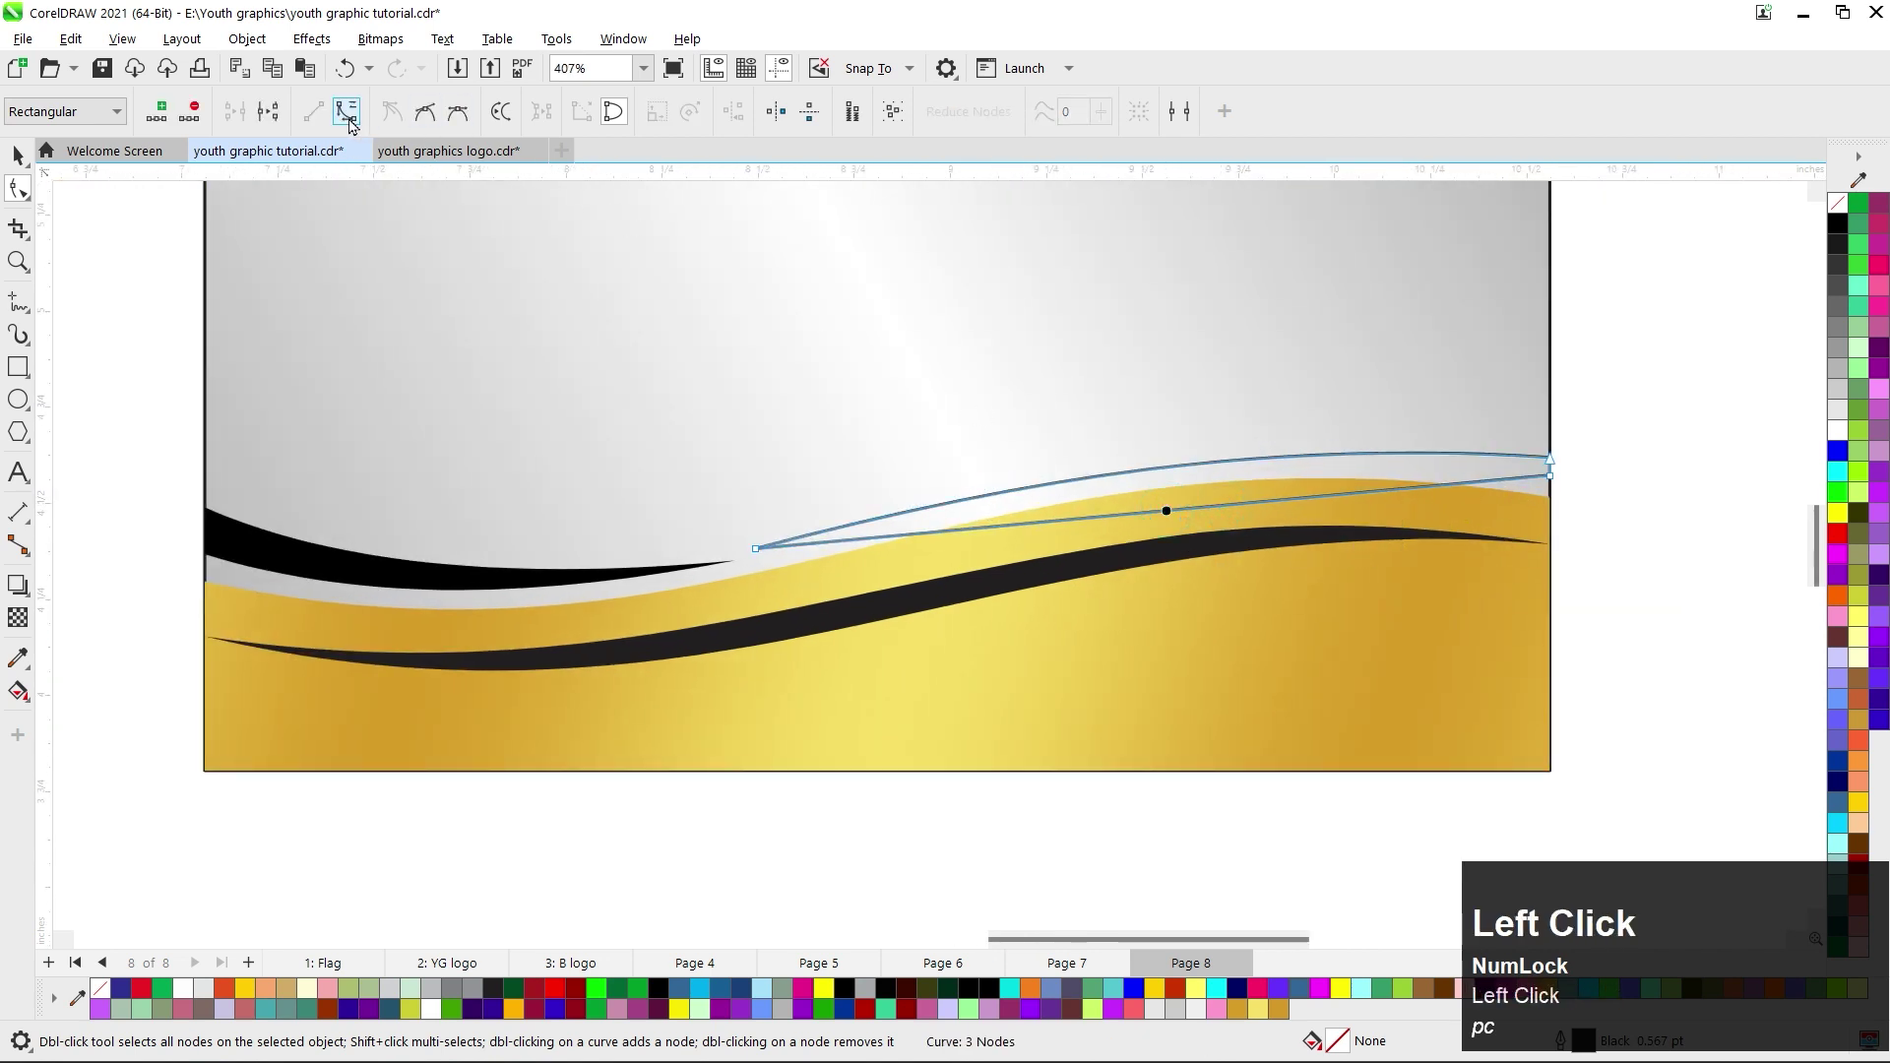
{"action": "left_click", "coordinate": [348, 115]}
{"action": "scroll", "coordinate": [1329, 547], "scroll_direction": "up", "scroll_amount": 1}
{"action": "left_click_drag", "start_coordinate": [1307, 511], "coordinate": [1030, 496]}
{"action": "scroll", "coordinate": [1288, 478], "scroll_direction": "up", "scroll_amount": 1}
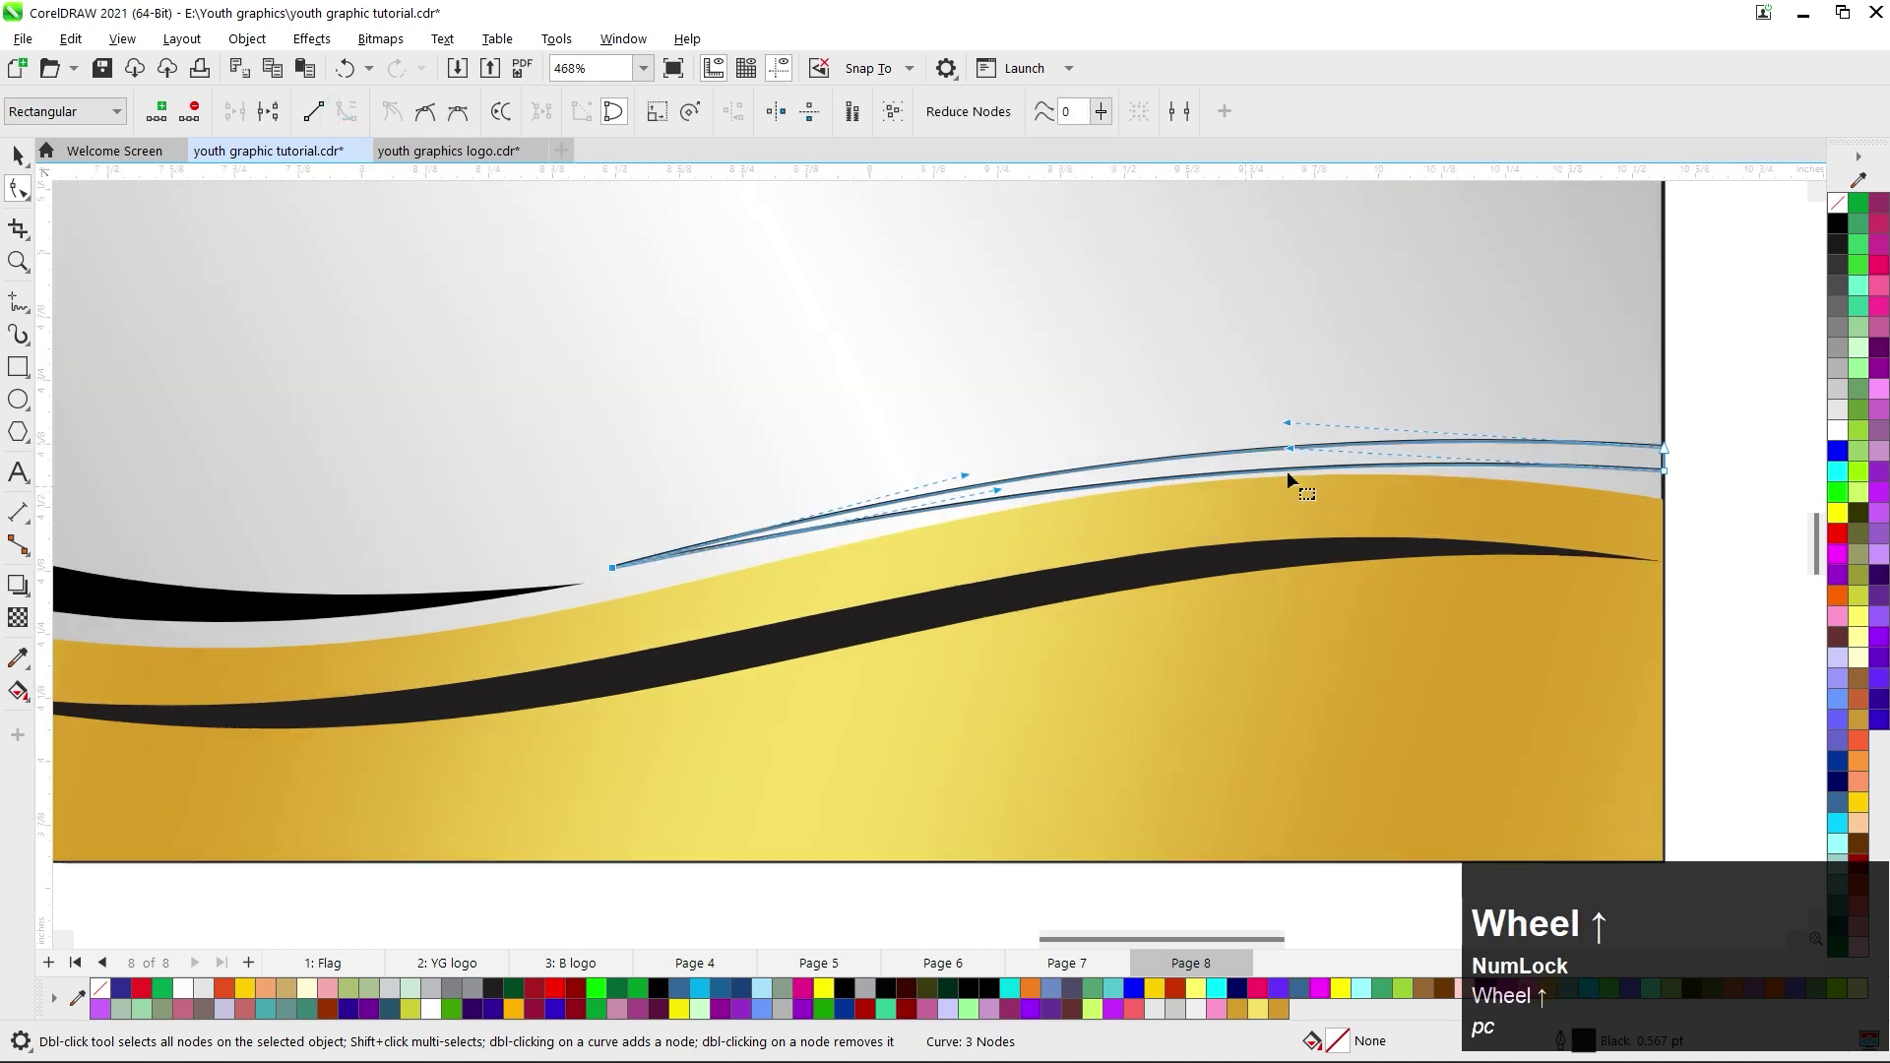
Refine the right sliver's two edges with their curve handles and shift its pointed tip slightly toward the gold wave.
{"action": "left_click_drag", "start_coordinate": [1300, 457], "coordinate": [1294, 417]}
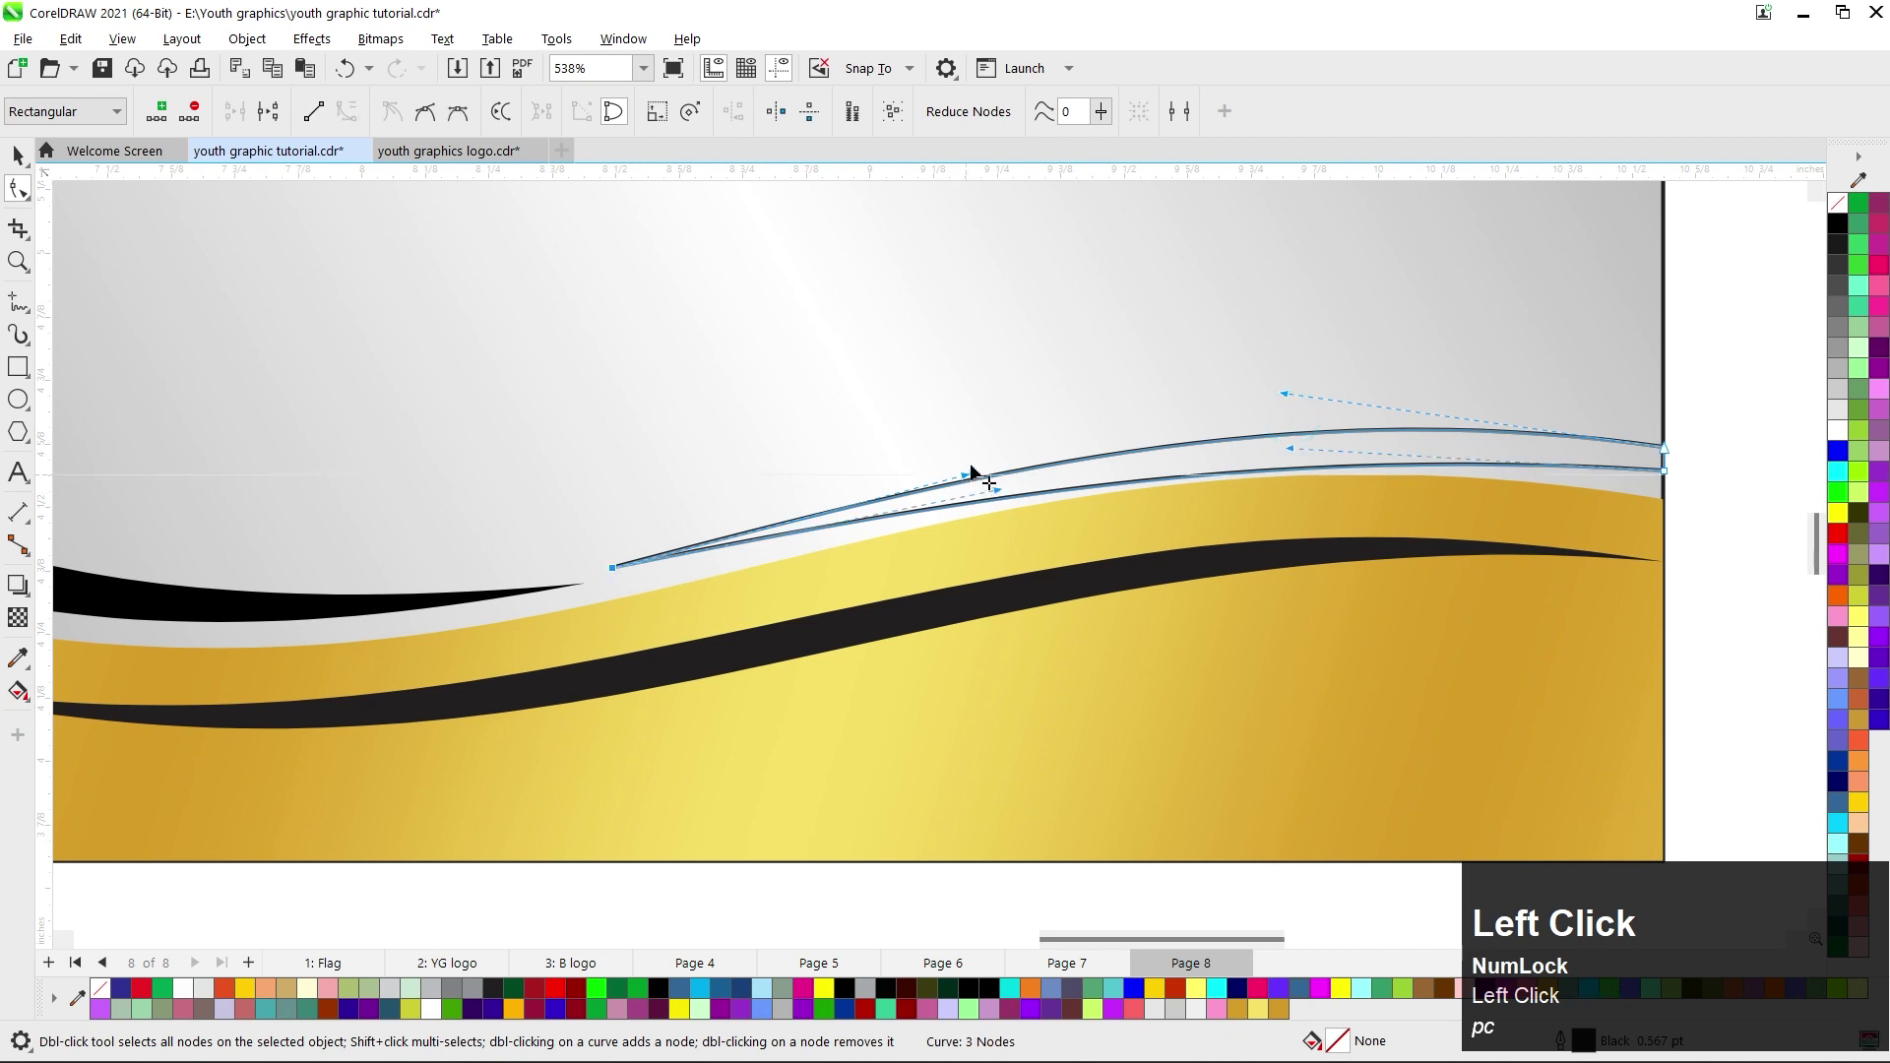
{"action": "left_click_drag", "start_coordinate": [969, 474], "coordinate": [972, 452]}
{"action": "left_click_drag", "start_coordinate": [1290, 449], "coordinate": [1280, 430]}
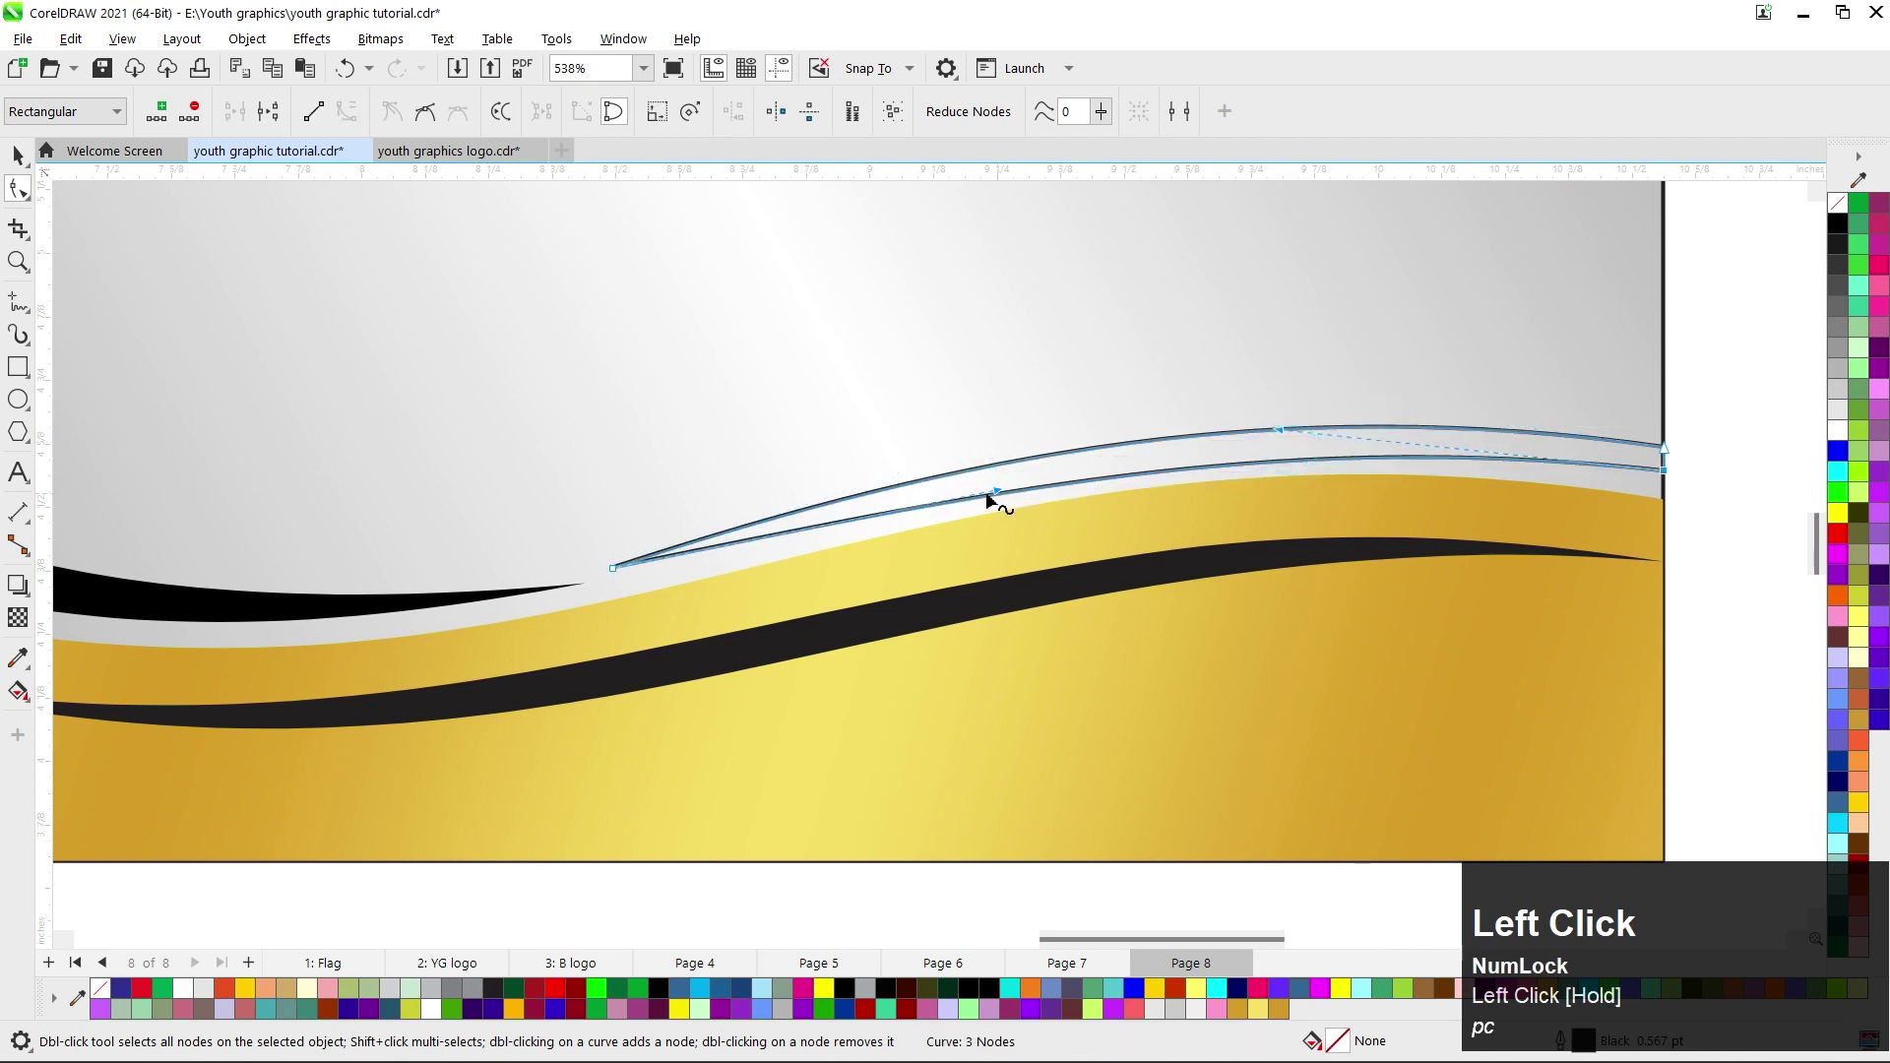
{"action": "left_click_drag", "start_coordinate": [997, 491], "coordinate": [1009, 475]}
{"action": "left_click_drag", "start_coordinate": [613, 569], "coordinate": [624, 579]}
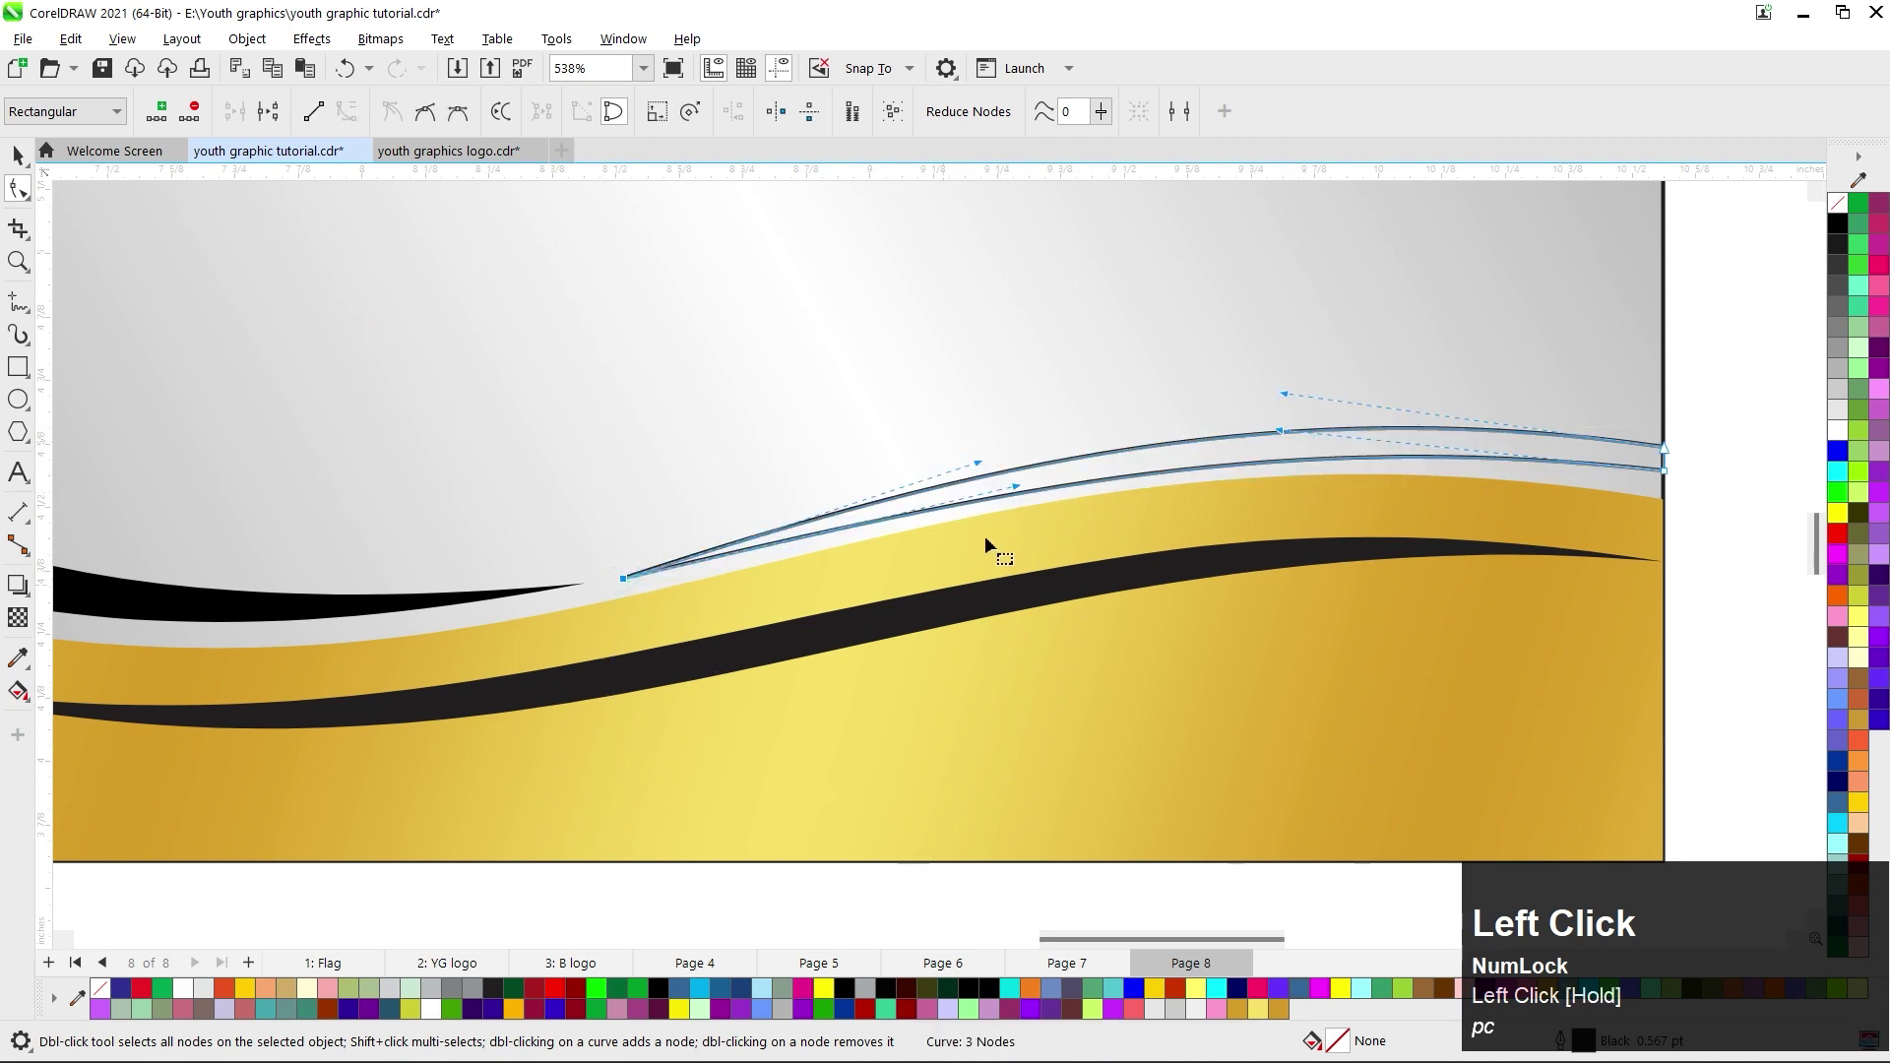
{"action": "left_click_drag", "start_coordinate": [1013, 487], "coordinate": [987, 462]}
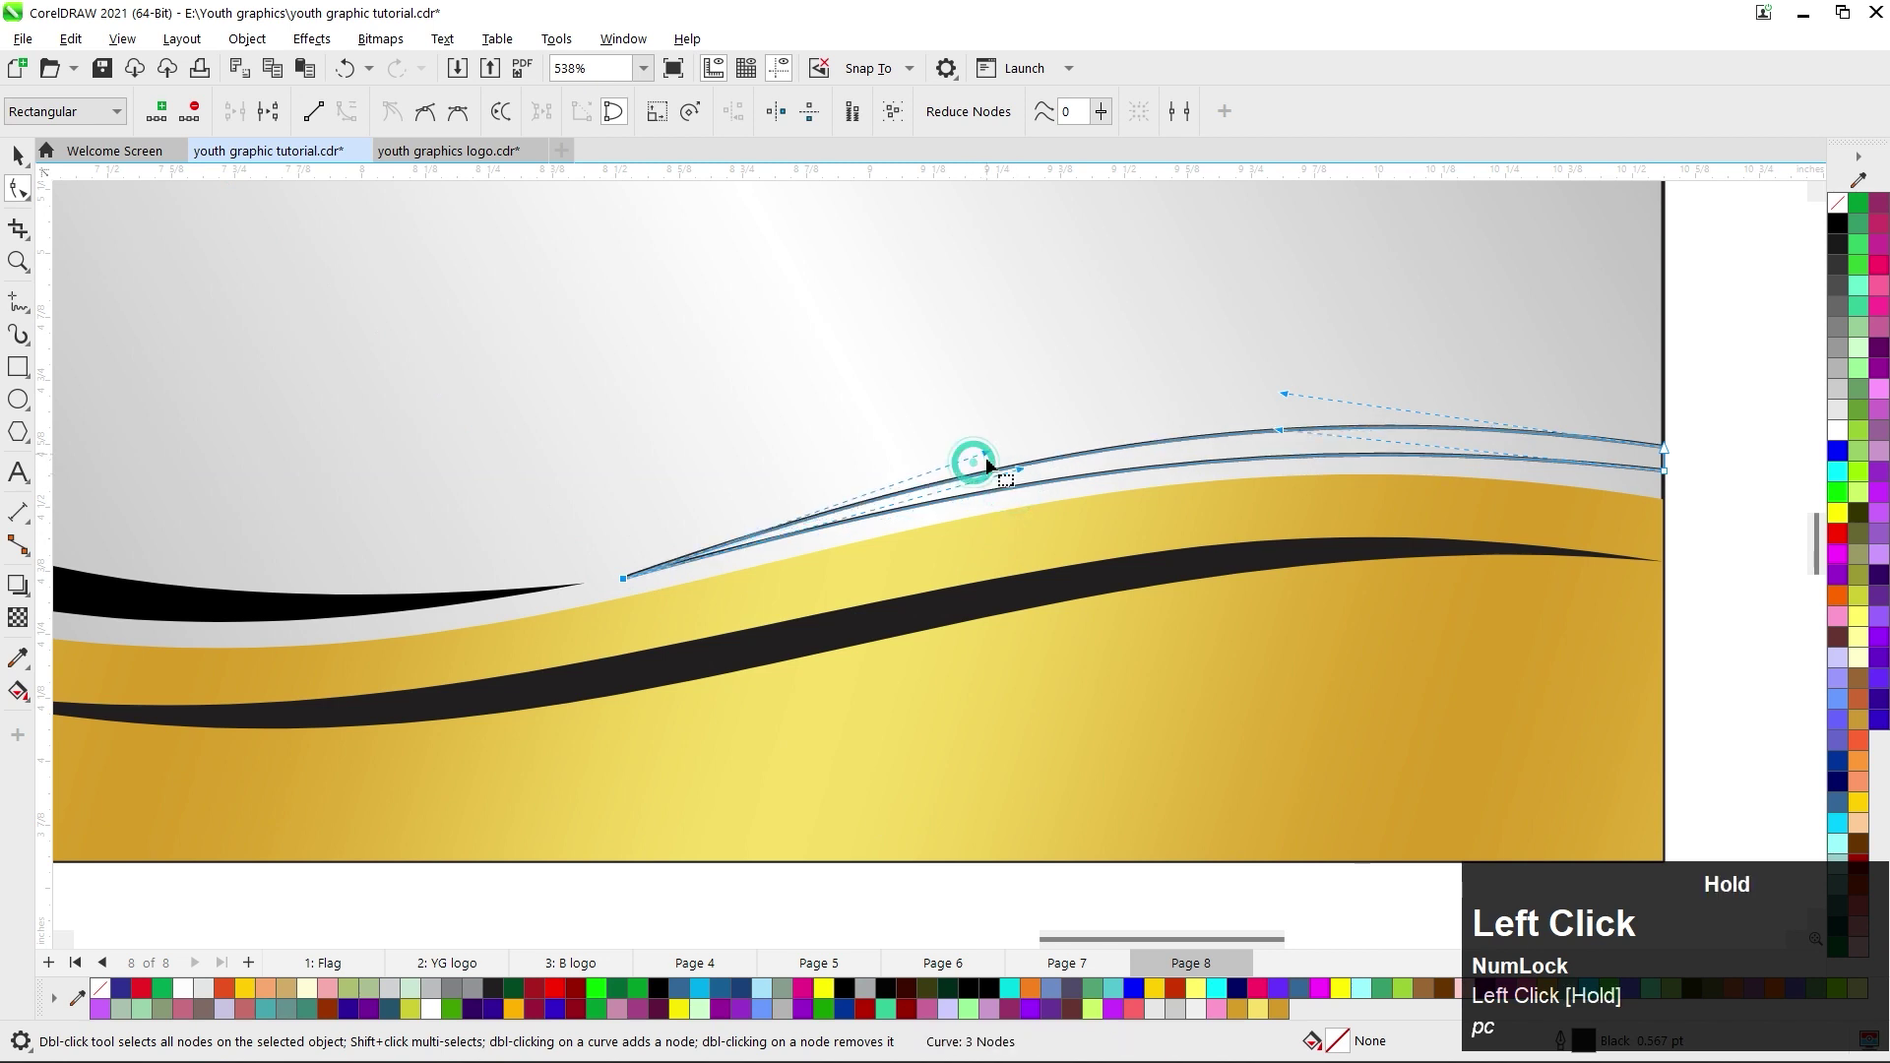
Fill the right sliver with black and remove its outline.
{"action": "left_click", "coordinate": [18, 155]}
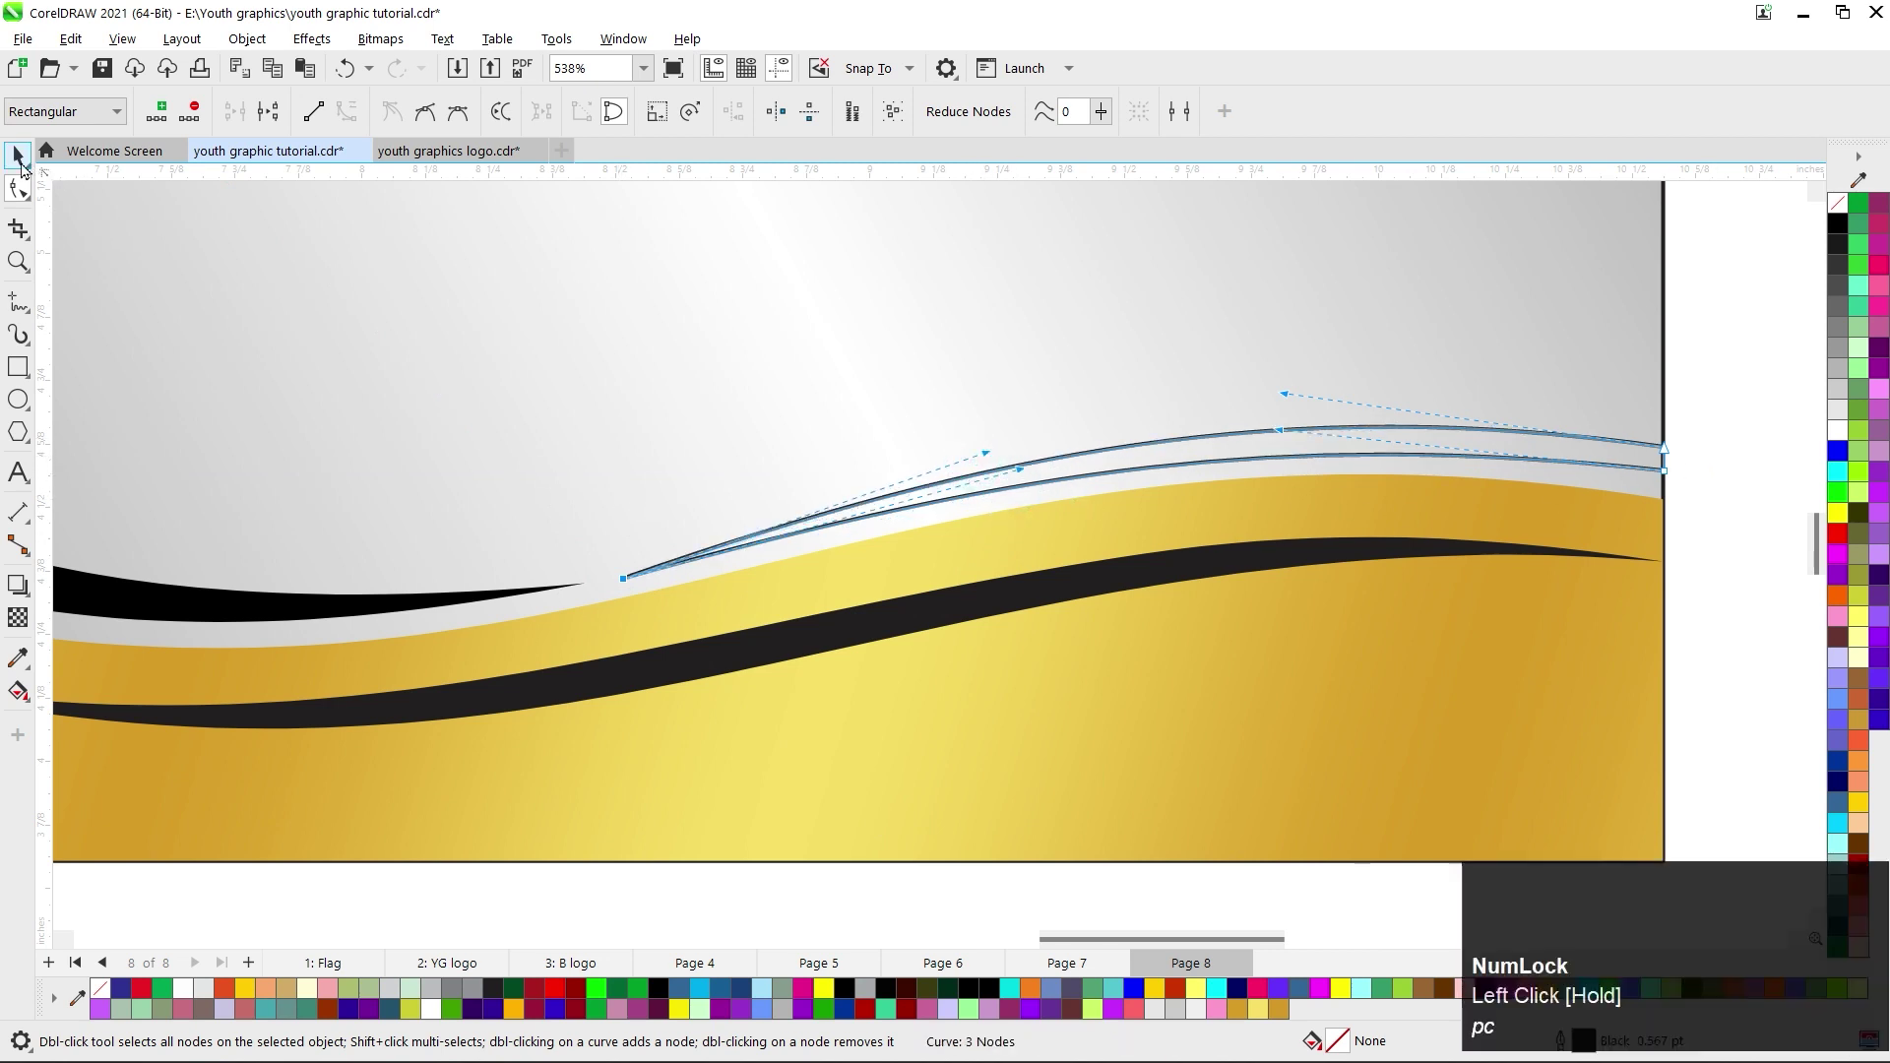
{"action": "scroll", "coordinate": [829, 450], "scroll_direction": "down", "scroll_amount": 1}
{"action": "left_click", "coordinate": [1838, 230]}
{"action": "right_click", "coordinate": [1837, 232]}
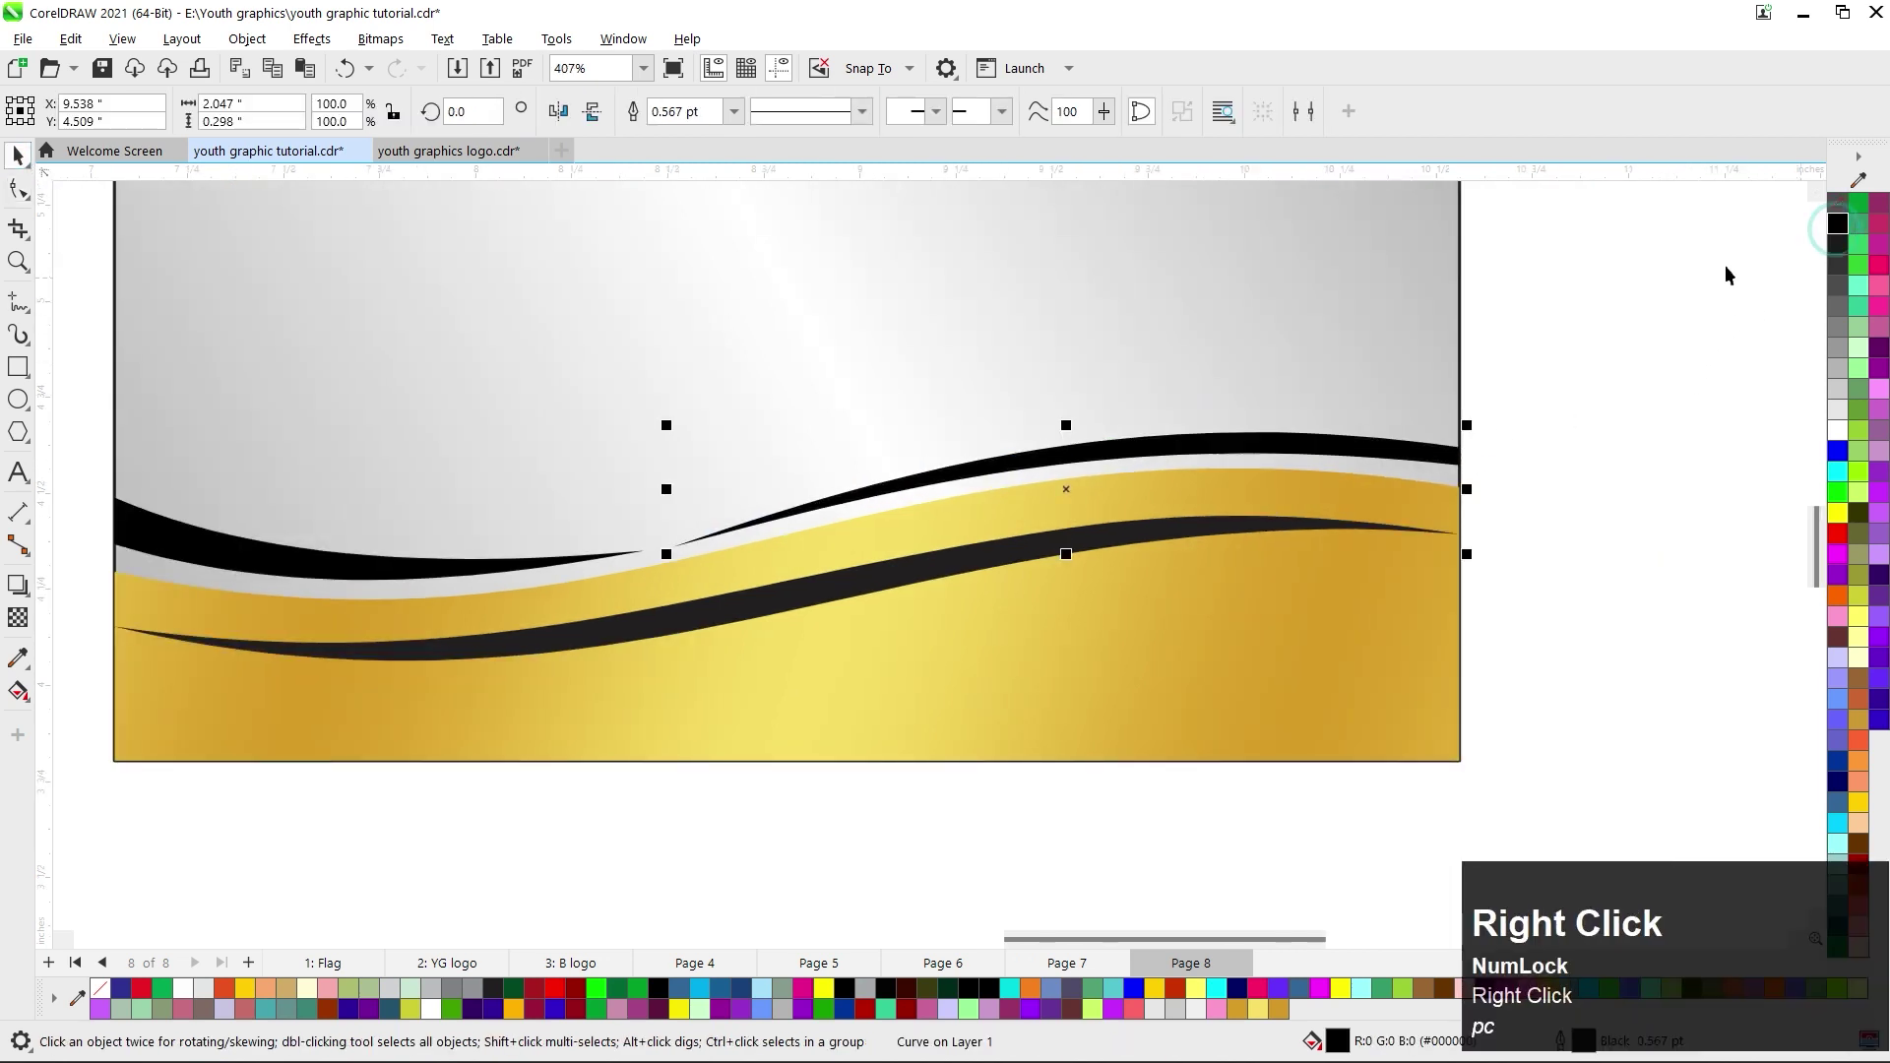
Lower the black right sliver's lower right-end node and adjust its curve so the band thickens toward the card edge.
{"action": "left_click", "coordinate": [18, 188]}
{"action": "scroll", "coordinate": [1453, 490], "scroll_direction": "up", "scroll_amount": 3}
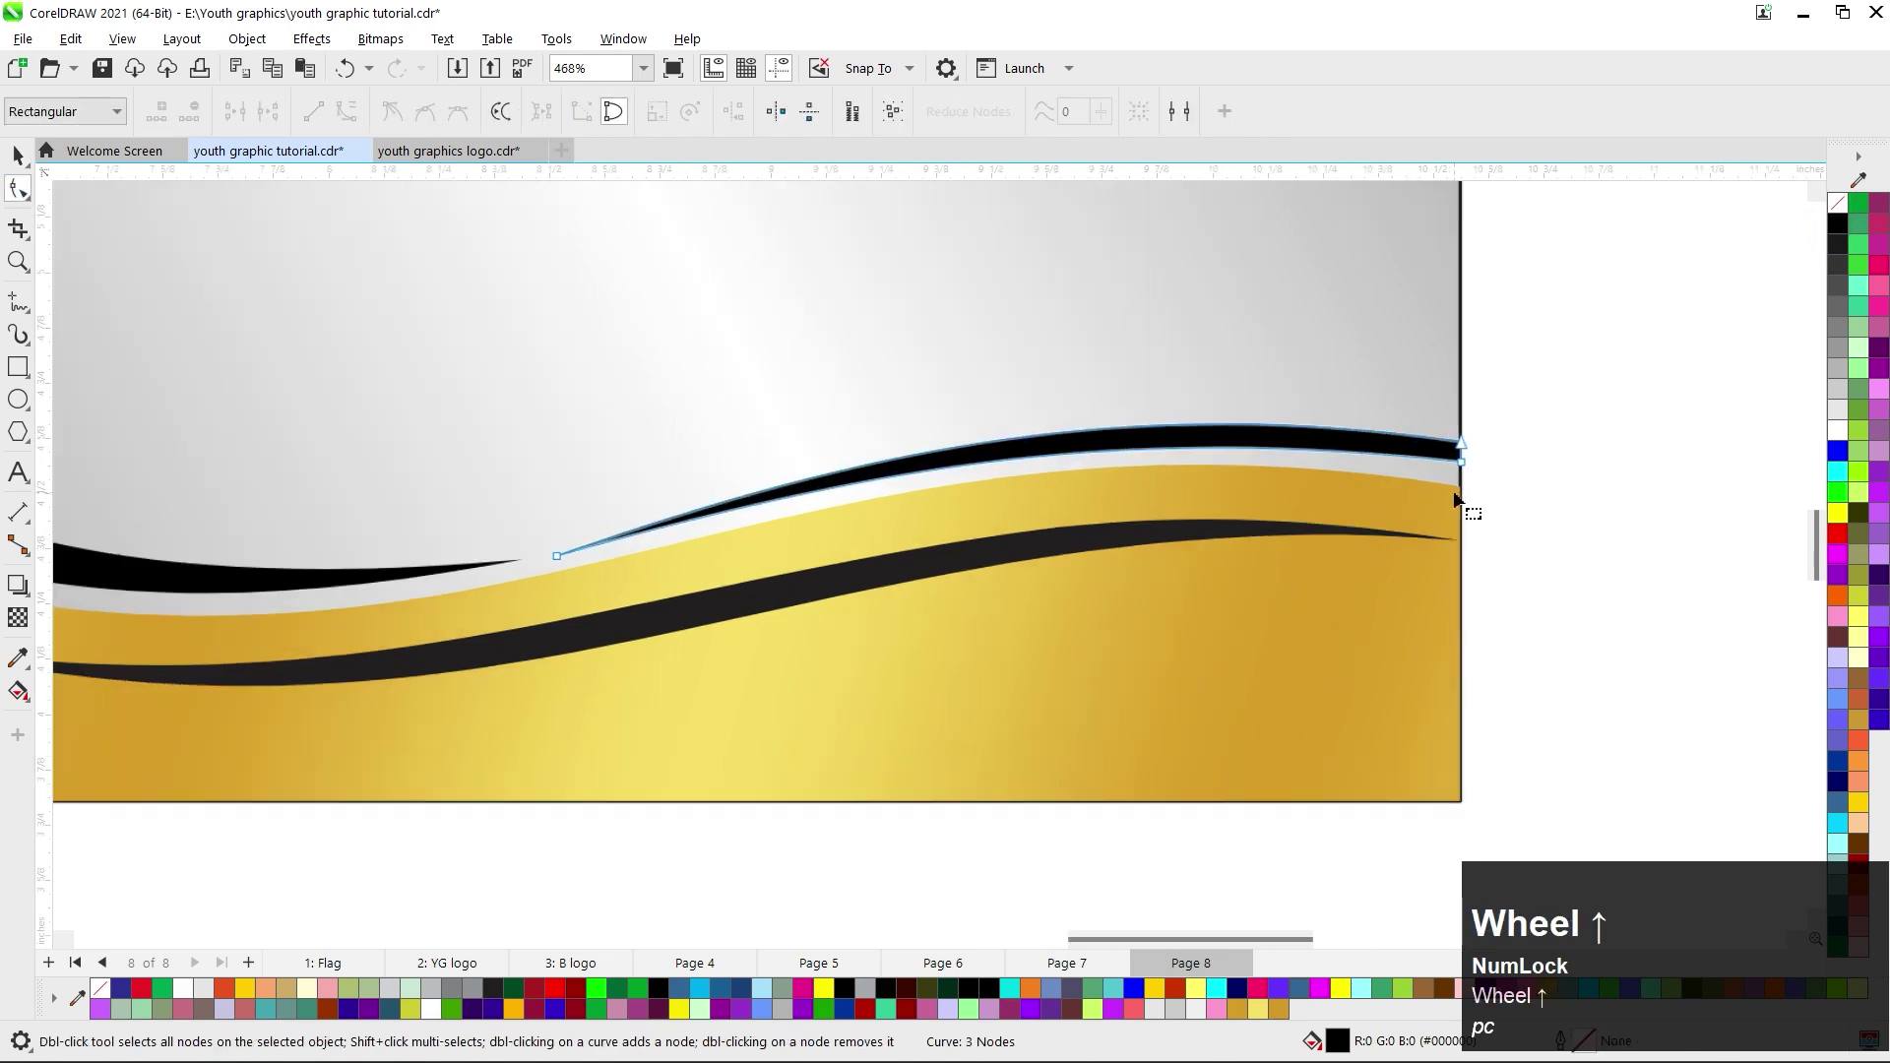
{"action": "left_click_drag", "start_coordinate": [1507, 435], "coordinate": [1501, 540]}
{"action": "left_click_drag", "start_coordinate": [954, 398], "coordinate": [967, 388]}
{"action": "scroll", "coordinate": [1051, 502], "scroll_direction": "down", "scroll_amount": 2}
{"action": "left_click", "coordinate": [1052, 502]}
{"action": "scroll", "coordinate": [1065, 541], "scroll_direction": "down", "scroll_amount": 3}
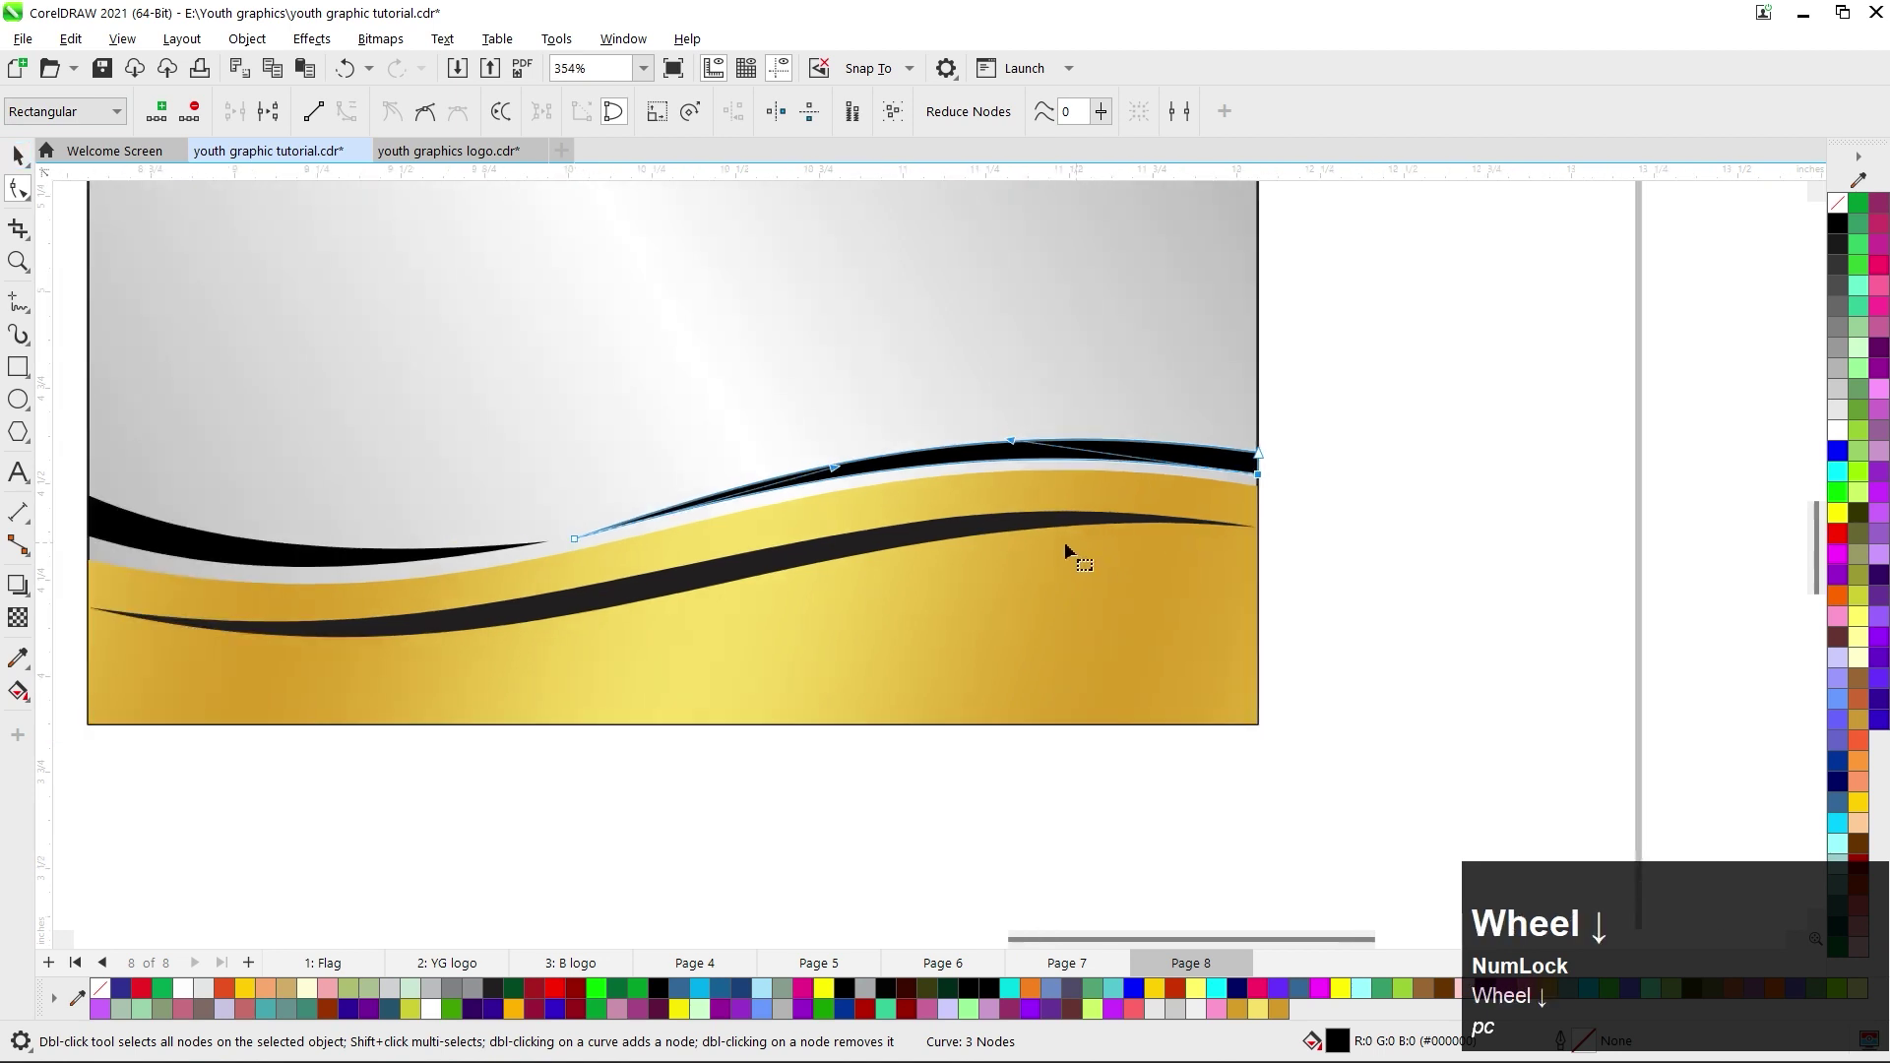
Nudge the thin dark wave down within the gold area of the back card.
{"action": "scroll", "coordinate": [913, 628], "scroll_direction": "down", "scroll_amount": 4}
{"action": "scroll", "coordinate": [778, 508], "scroll_direction": "up", "scroll_amount": 1}
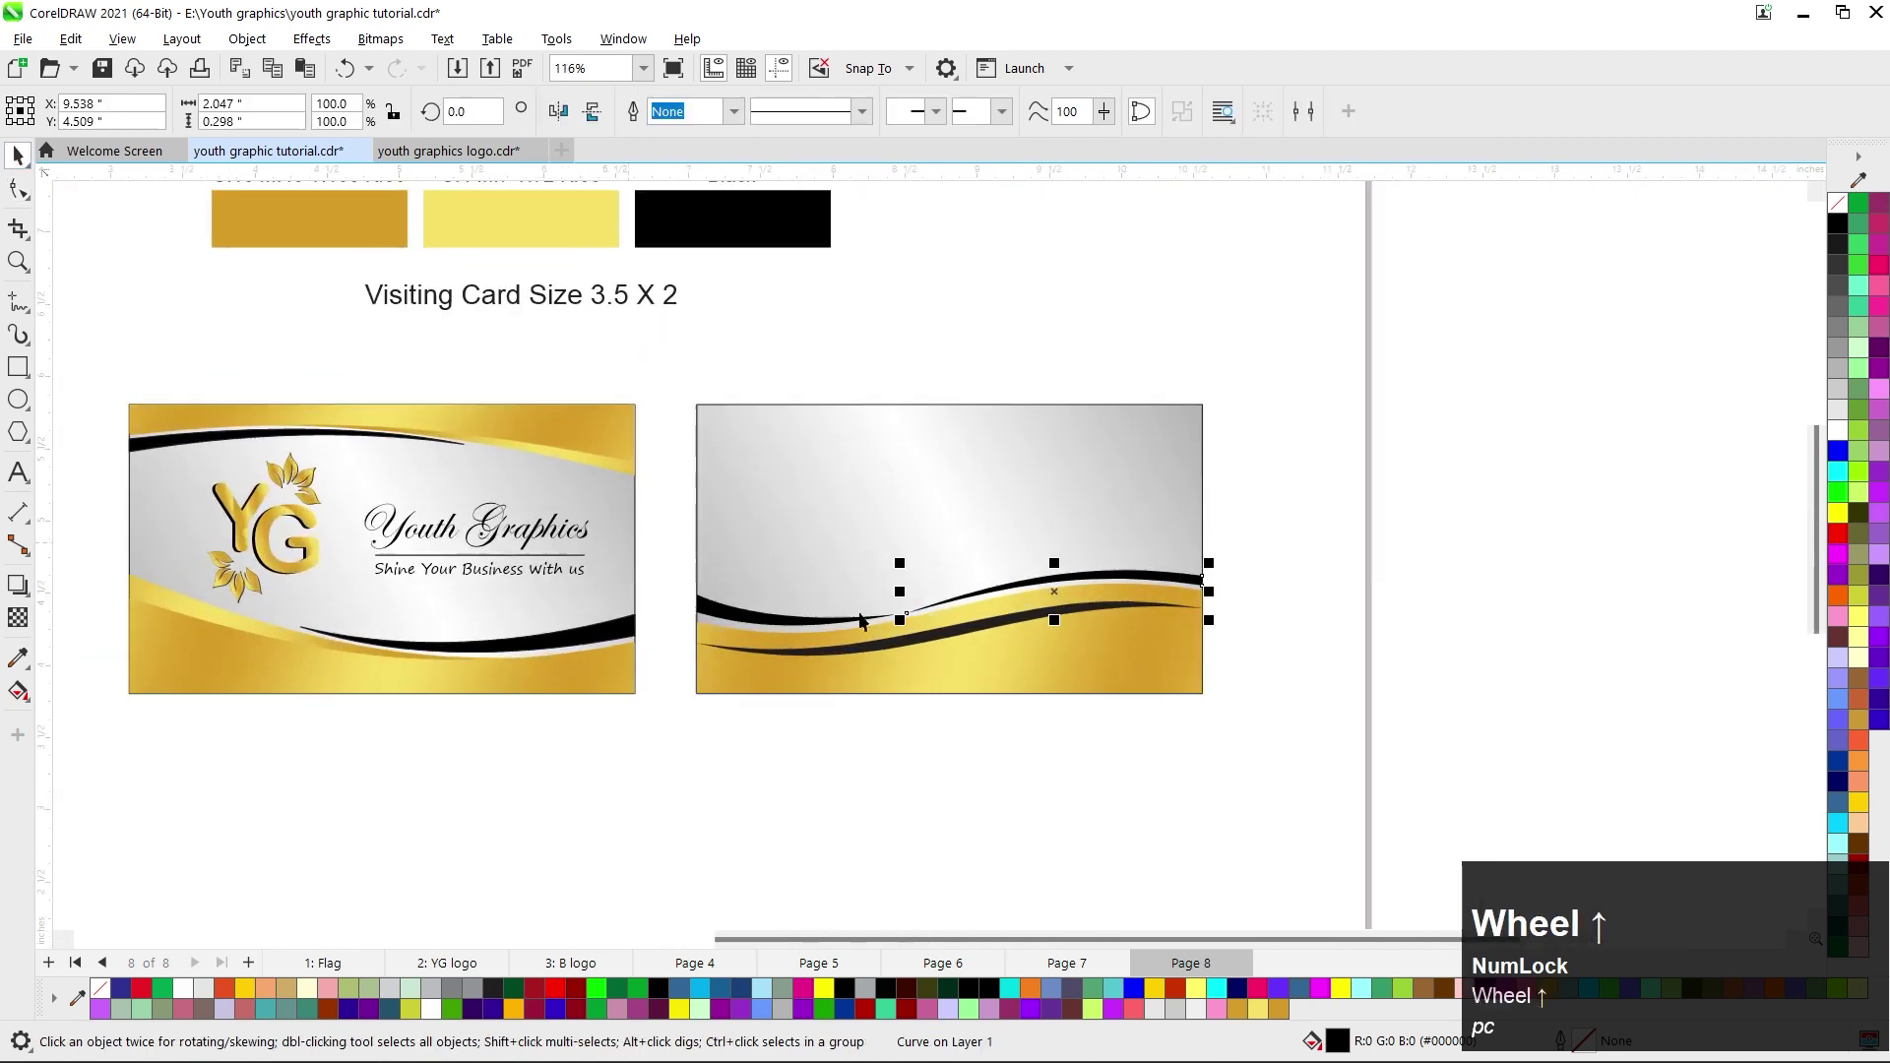
{"action": "left_click", "coordinate": [960, 637]}
{"action": "key", "text": "shift+Down"}
{"action": "key", "text": "shift+Up"}
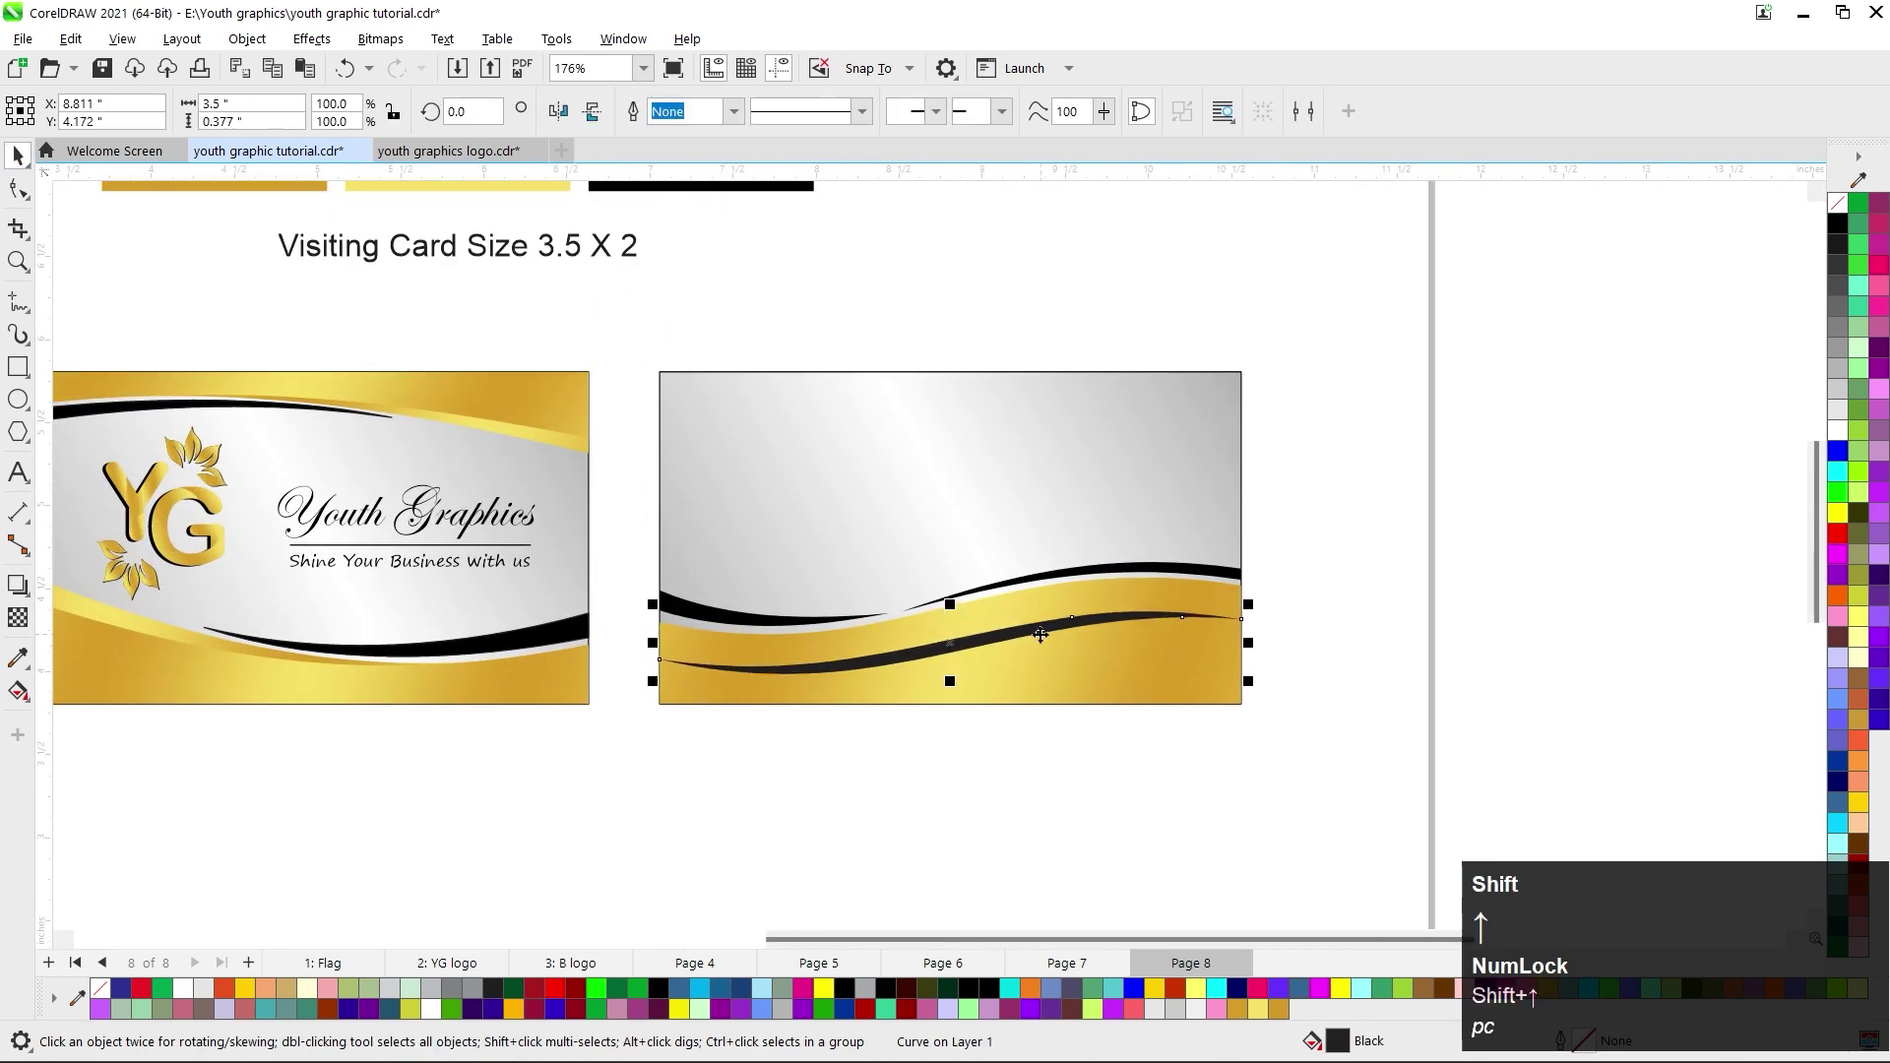
Duplicate the black right sliver downward onto the gold wave and scale the copy to 60.6% at the card's right edge.
{"action": "scroll", "coordinate": [1172, 580], "scroll_direction": "up", "scroll_amount": 2}
{"action": "left_click_drag", "start_coordinate": [1168, 571], "coordinate": [1167, 595]}
{"action": "right_click", "coordinate": [1168, 594]}
{"action": "left_click_drag", "start_coordinate": [751, 678], "coordinate": [955, 701]}
{"action": "scroll", "coordinate": [960, 680], "scroll_direction": "up", "scroll_amount": 2}
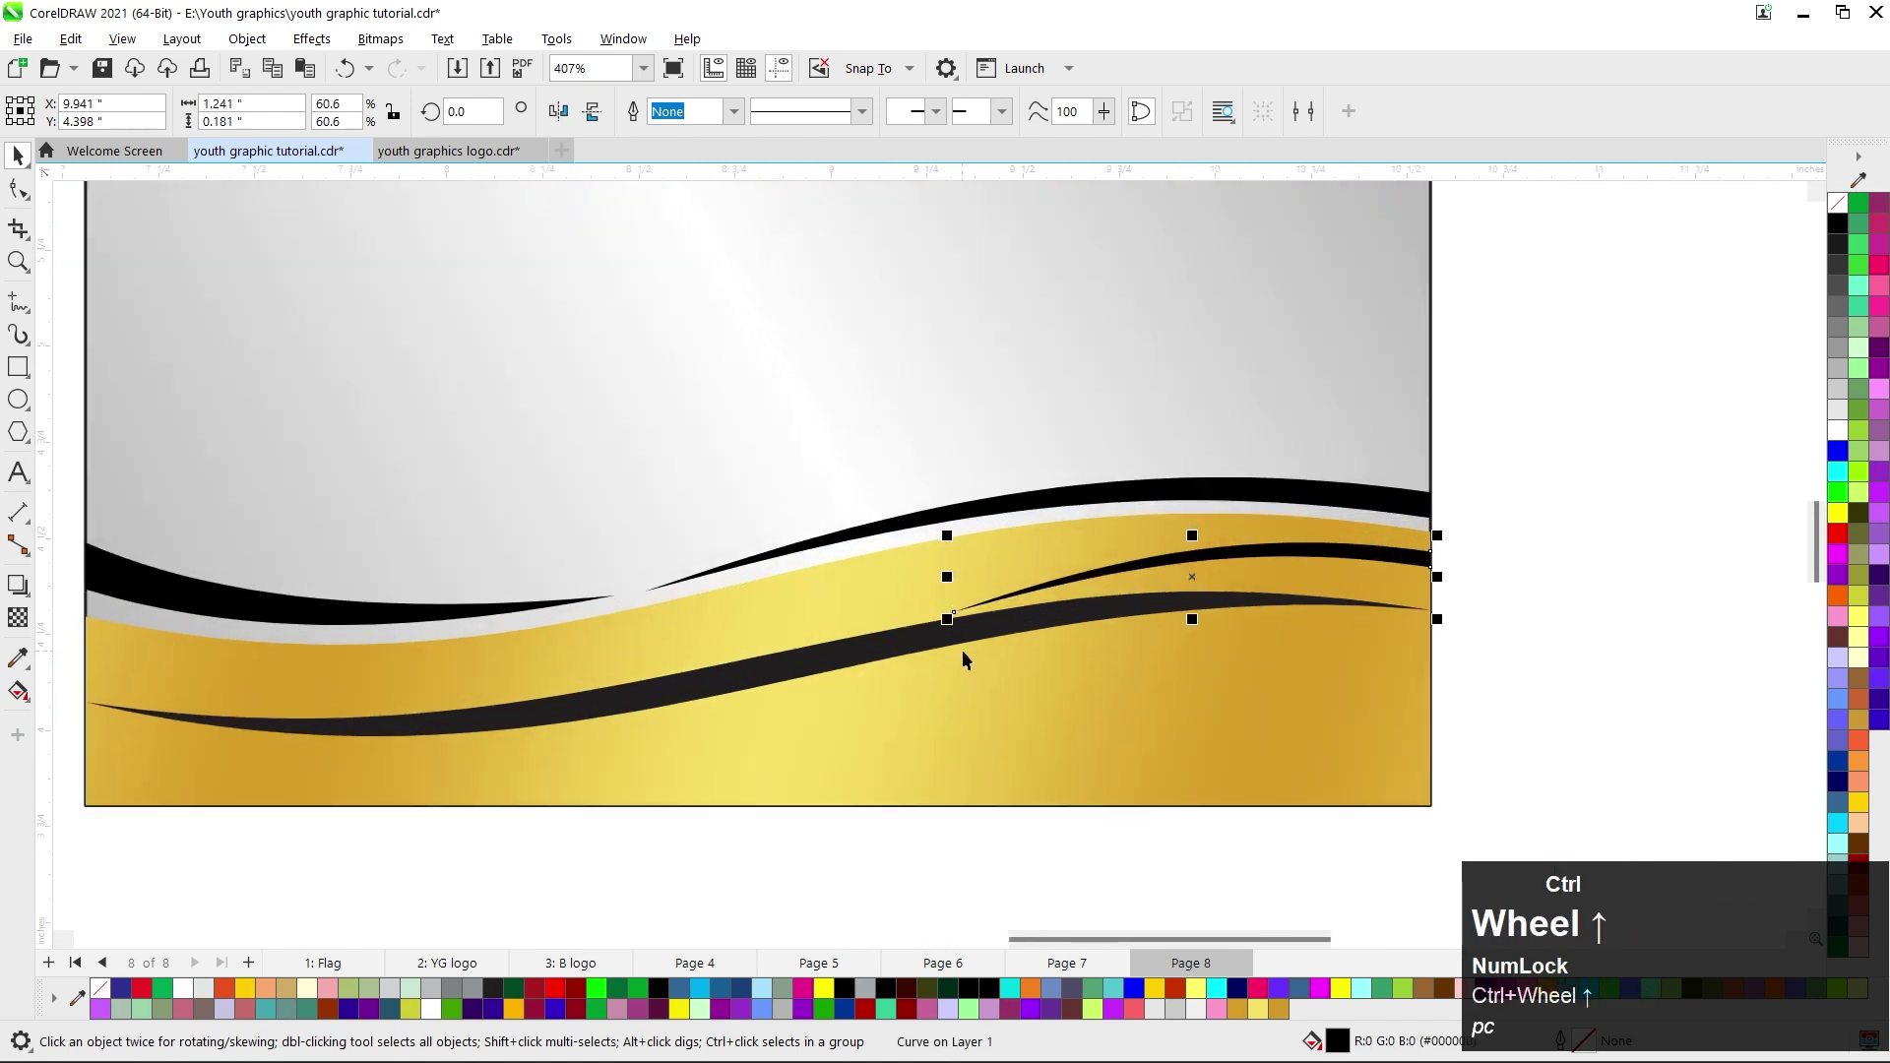
Move the small sliver's tip up and outward, lower its lower right-end node, and bend its lower edge down.
{"action": "left_click", "coordinate": [18, 188]}
{"action": "left_click_drag", "start_coordinate": [952, 615], "coordinate": [921, 578]}
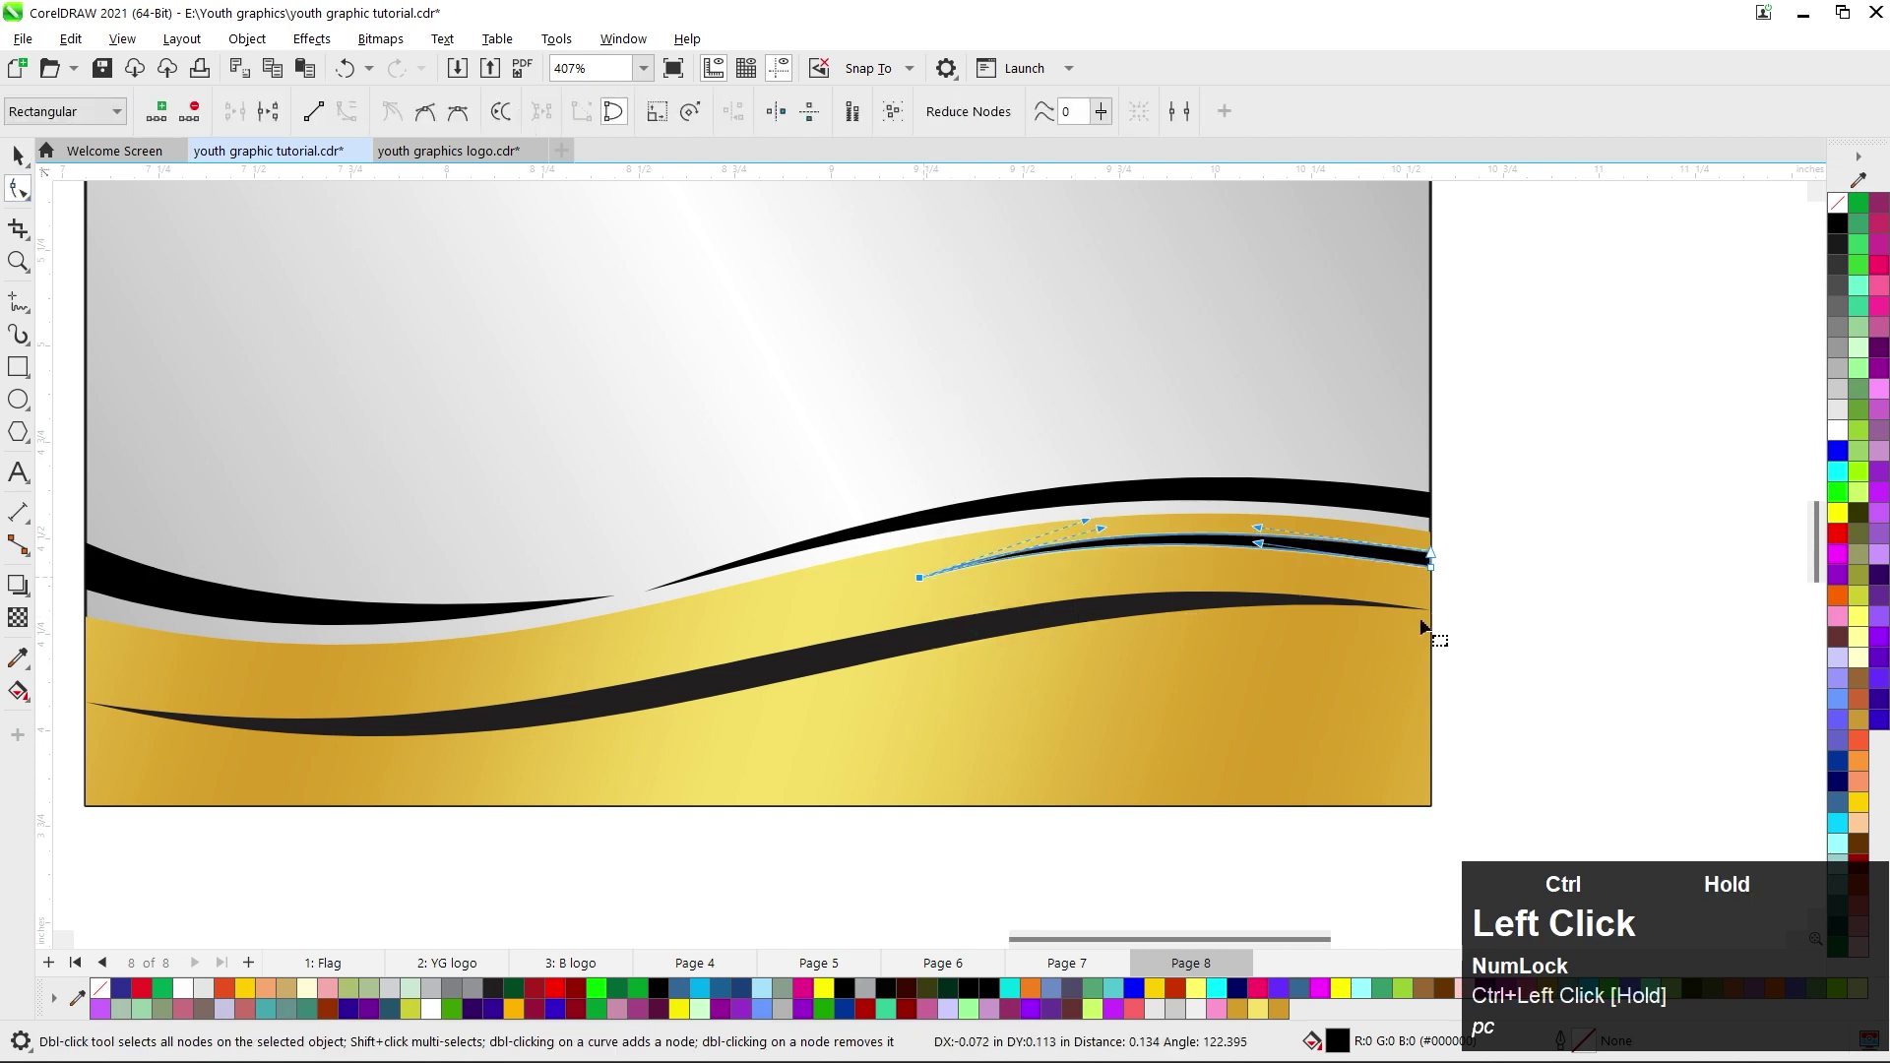
{"action": "left_click_drag", "start_coordinate": [1446, 564], "coordinate": [1420, 622]}
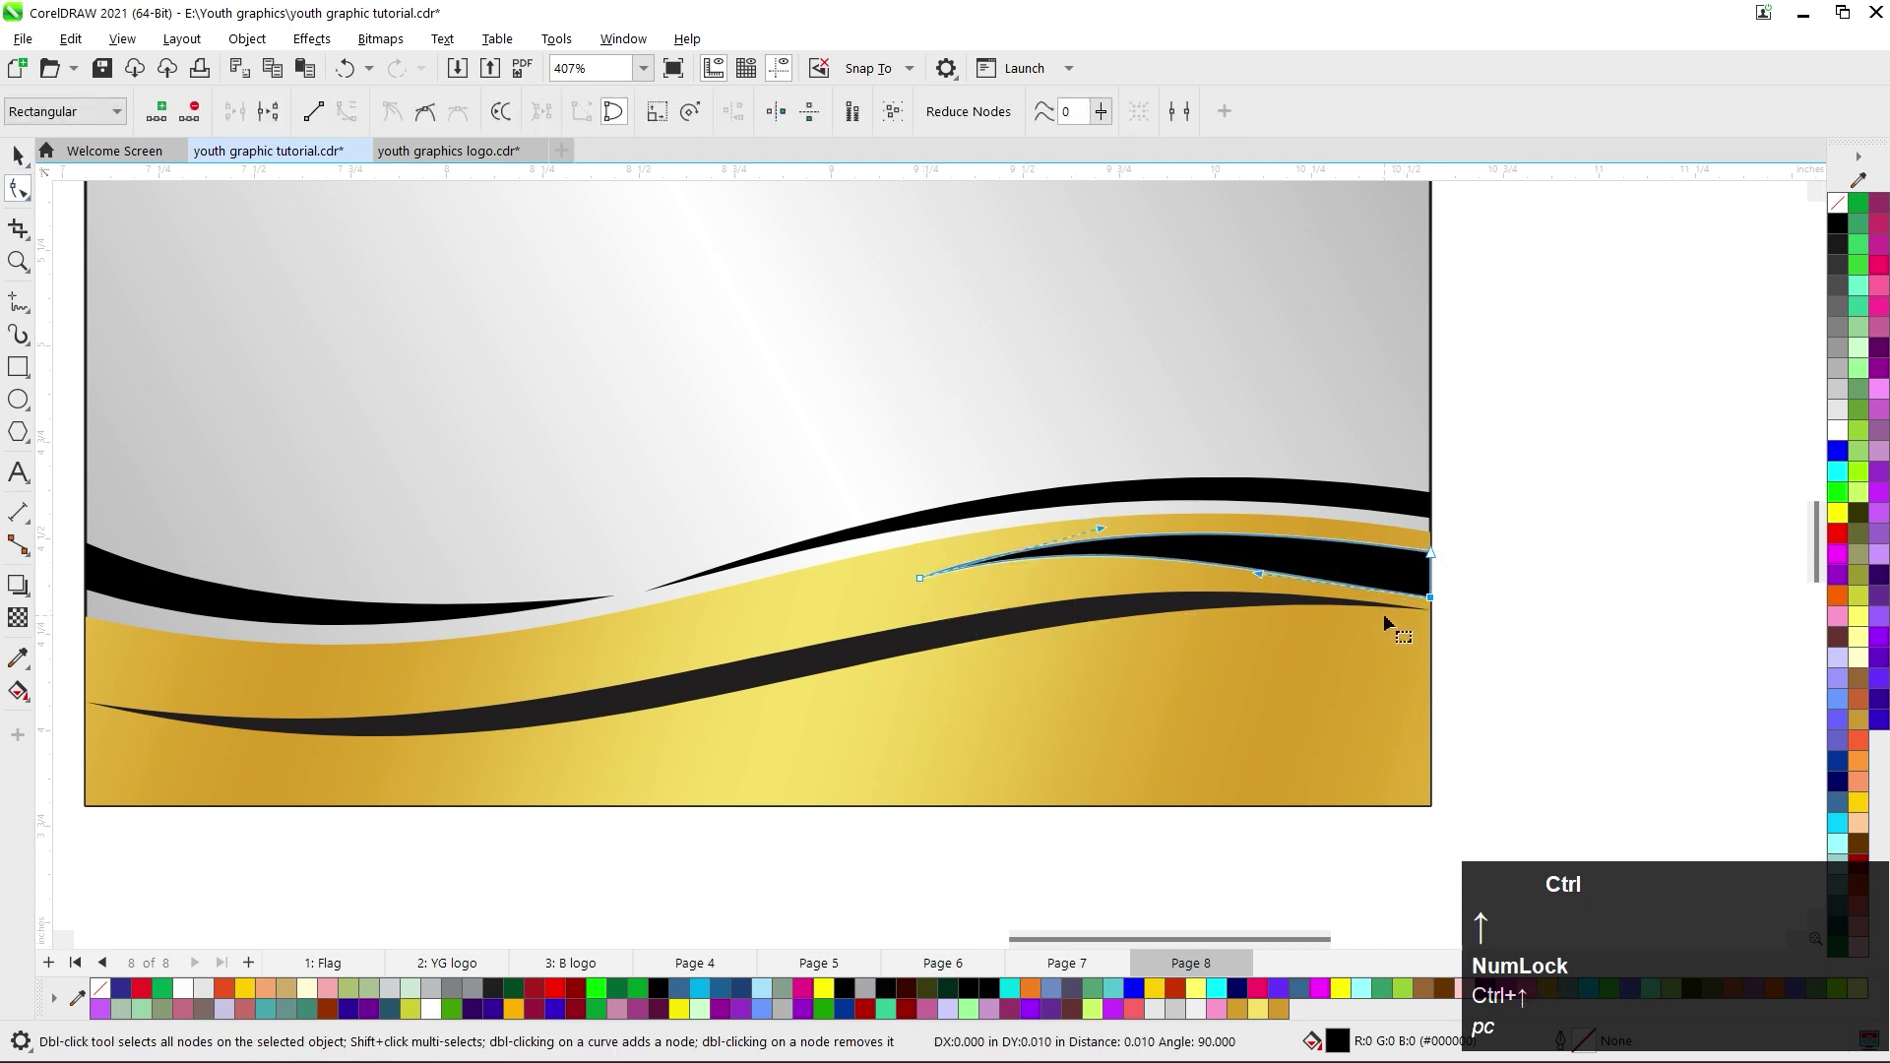
{"action": "key", "text": "Up"}
{"action": "key", "text": "Up"}
{"action": "key", "text": "Up"}
{"action": "left_click_drag", "start_coordinate": [1101, 528], "coordinate": [1109, 571]}
Fine-tune the small sliver's tip, edge curves and right-end nodes so it follows the gold wave above the dark wave.
{"action": "scroll", "coordinate": [1132, 553], "scroll_direction": "up", "scroll_amount": 1}
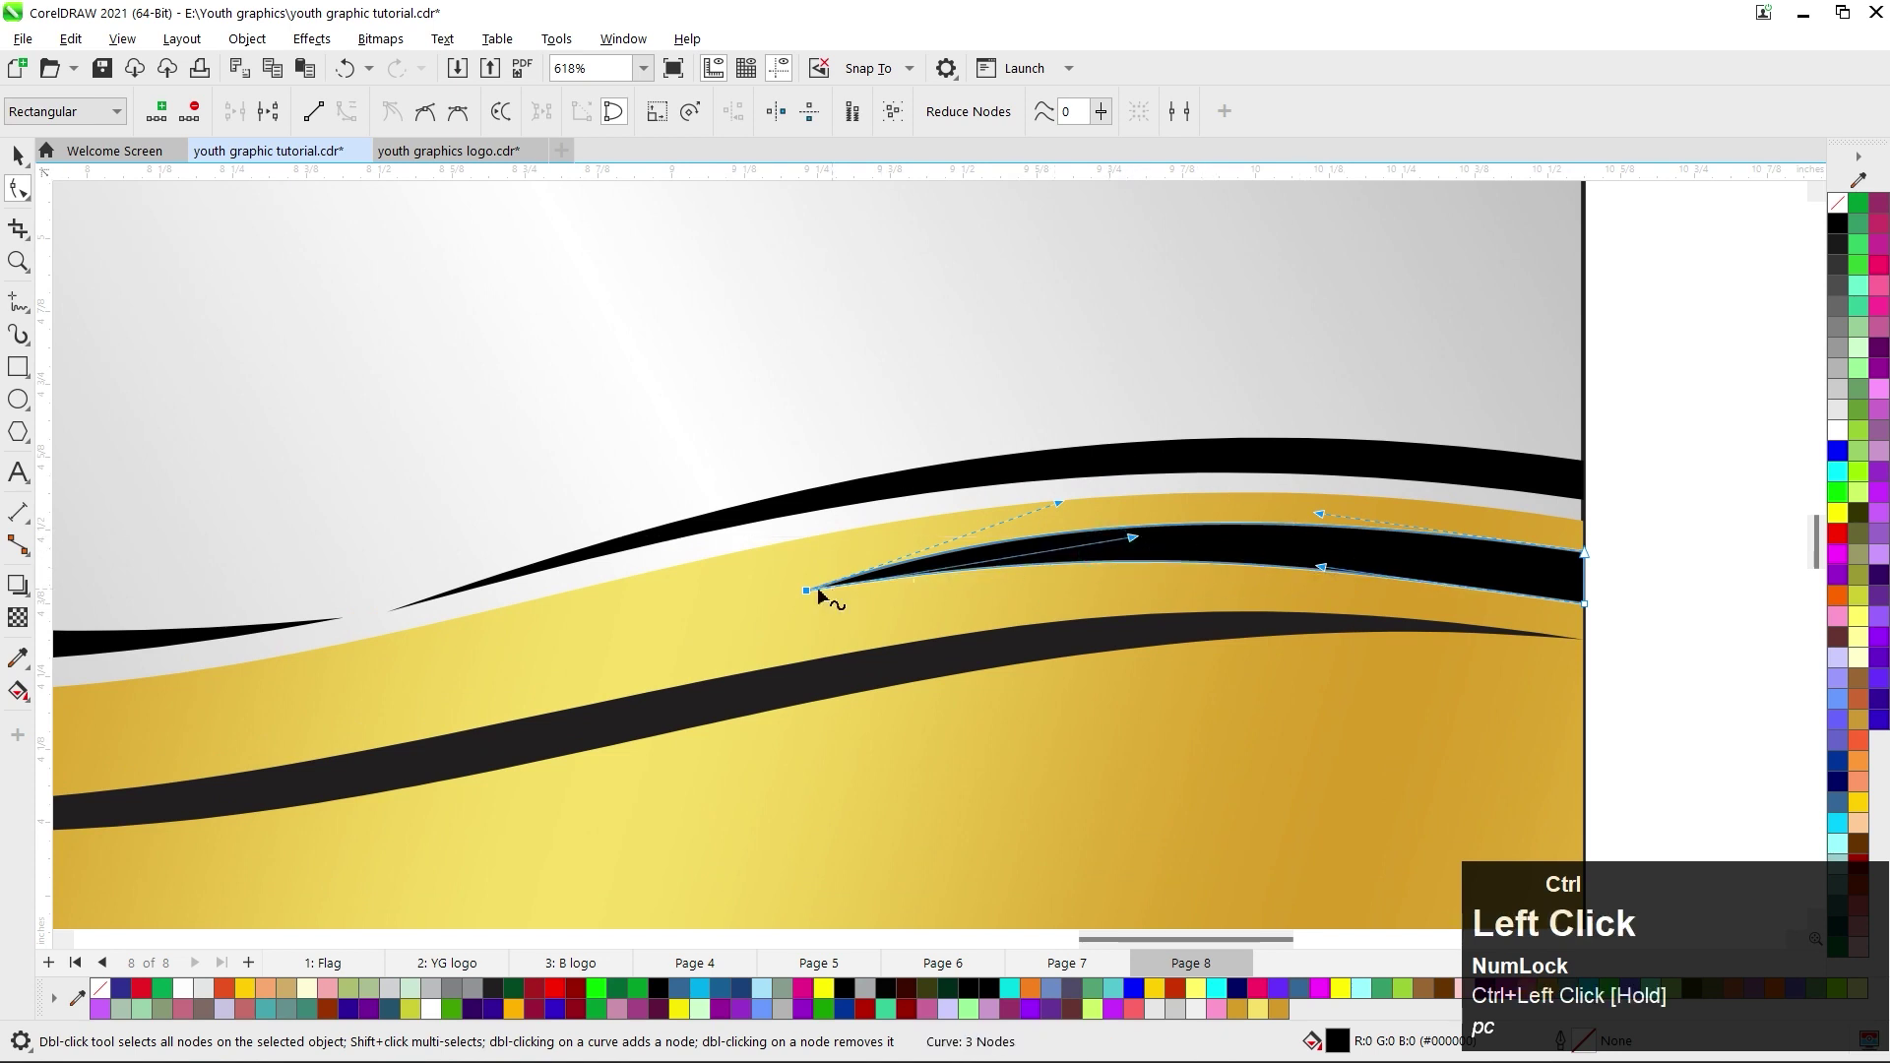
{"action": "left_click_drag", "start_coordinate": [819, 596], "coordinate": [827, 582]}
{"action": "left_click_drag", "start_coordinate": [1066, 492], "coordinate": [1154, 539]}
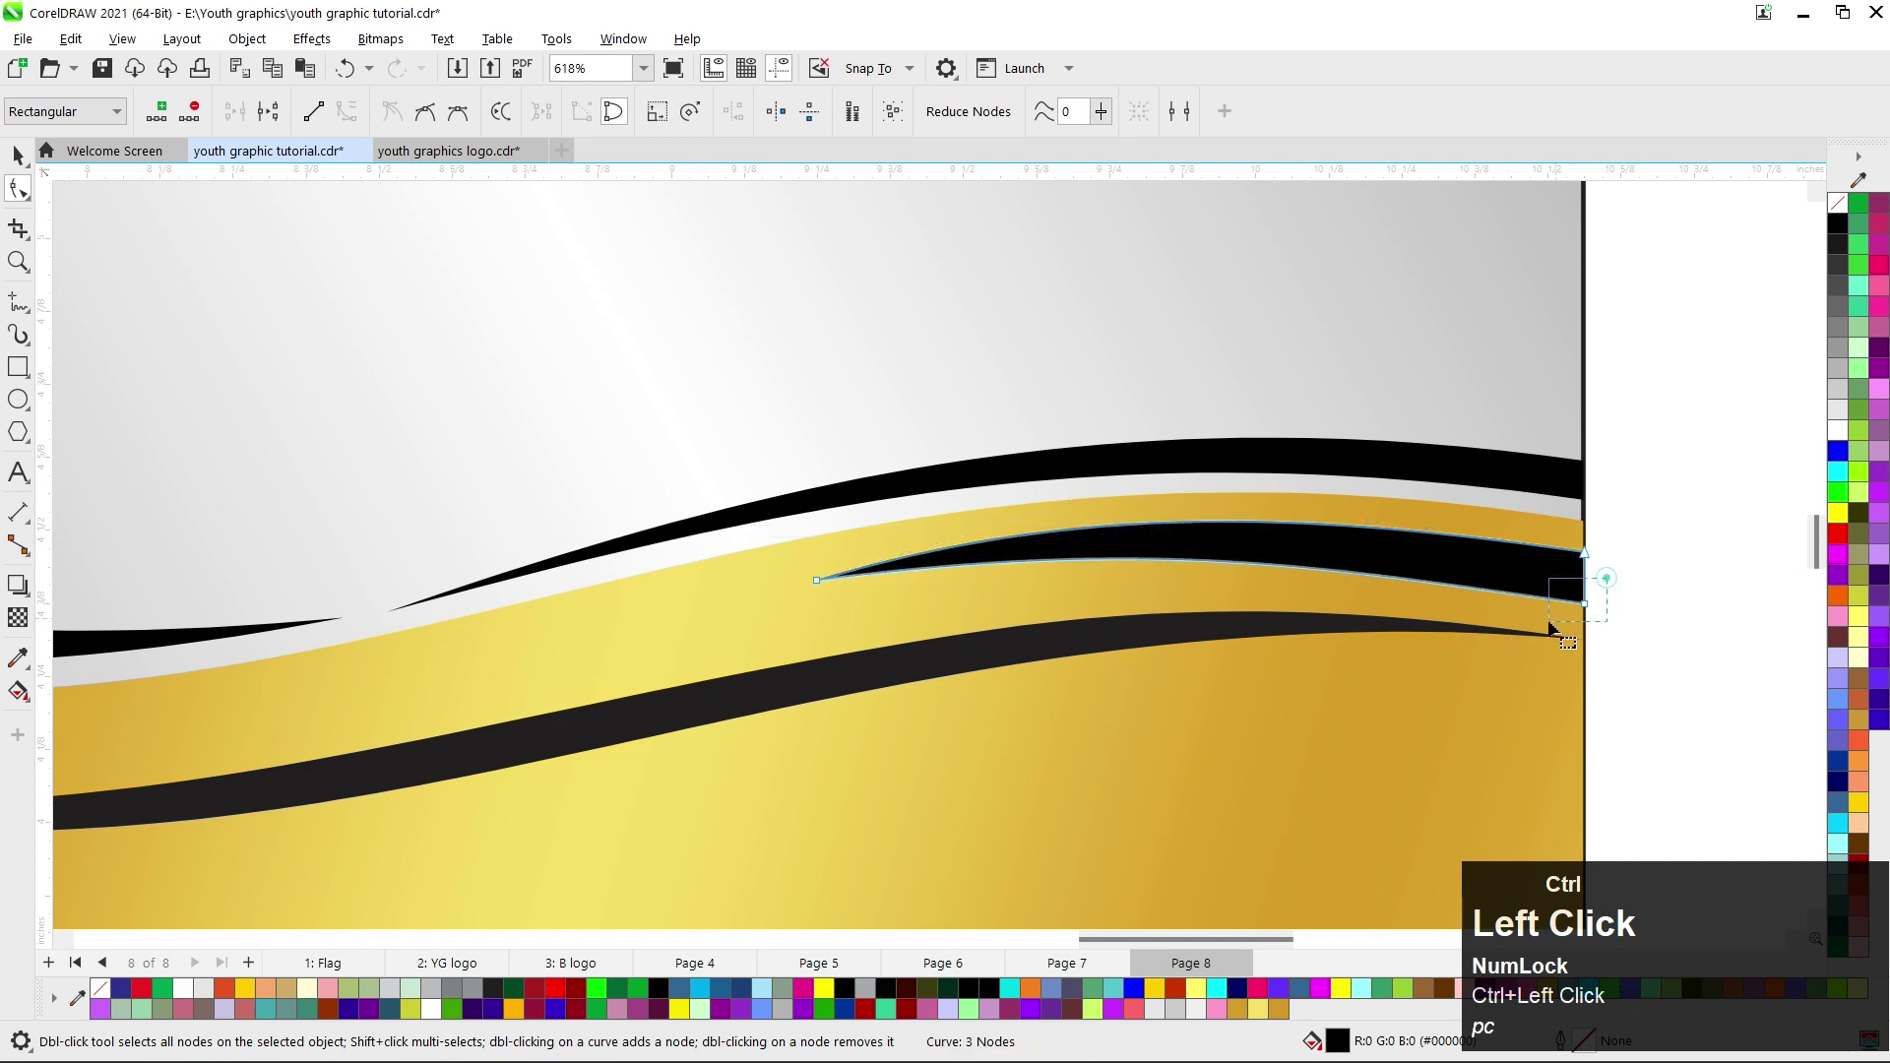
{"action": "left_click_drag", "start_coordinate": [1550, 626], "coordinate": [1551, 624]}
{"action": "key", "text": "ctrl+Down"}
{"action": "left_click_drag", "start_coordinate": [1153, 538], "coordinate": [1247, 561]}
{"action": "scroll", "coordinate": [1129, 570], "scroll_direction": "down", "scroll_amount": 2}
{"action": "scroll", "coordinate": [1276, 582], "scroll_direction": "up", "scroll_amount": 2}
{"action": "left_click_drag", "start_coordinate": [1552, 575], "coordinate": [1465, 648]}
{"action": "key", "text": "ctrl+Up"}
Fill the small sliver with white and place a duplicate directly below it, under the dark wave.
{"action": "left_click", "coordinate": [18, 155], "text": "ctrl"}
{"action": "scroll", "coordinate": [1666, 548], "scroll_direction": "down", "scroll_amount": 1}
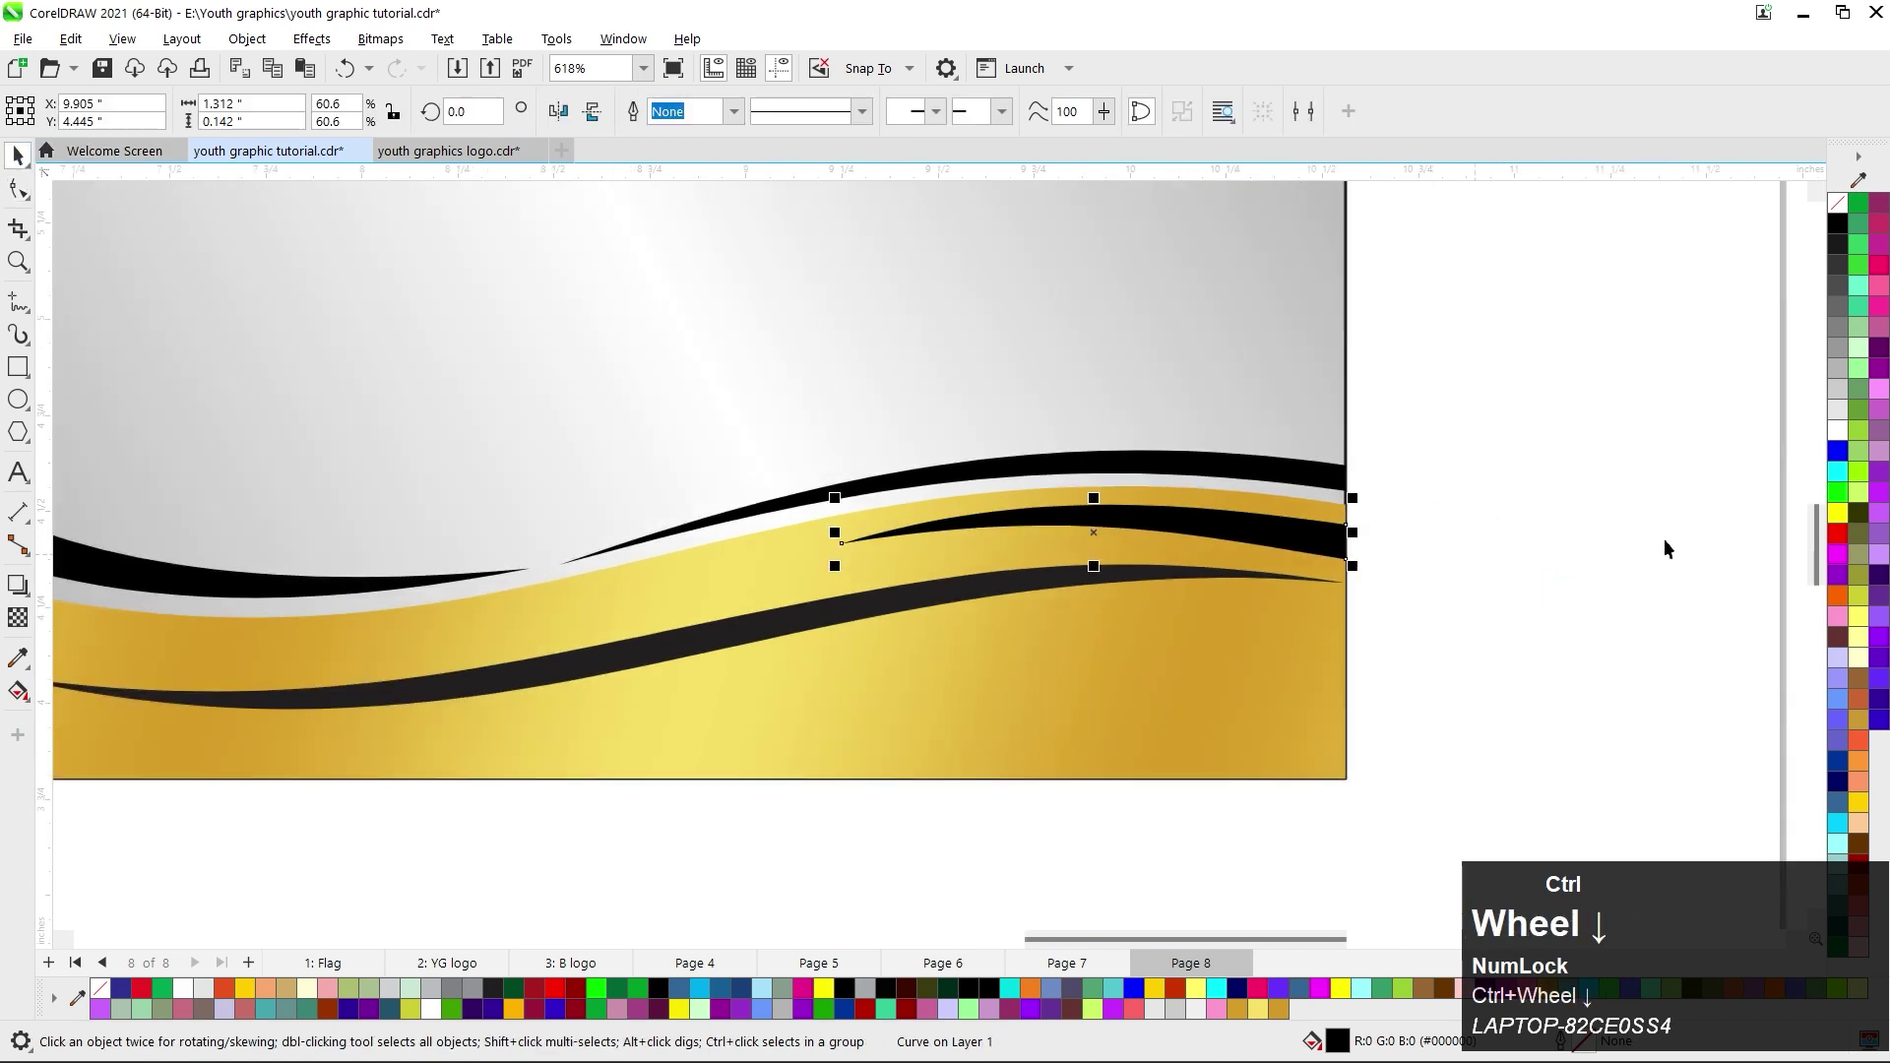
{"action": "left_click", "coordinate": [1837, 430], "text": "ctrl"}
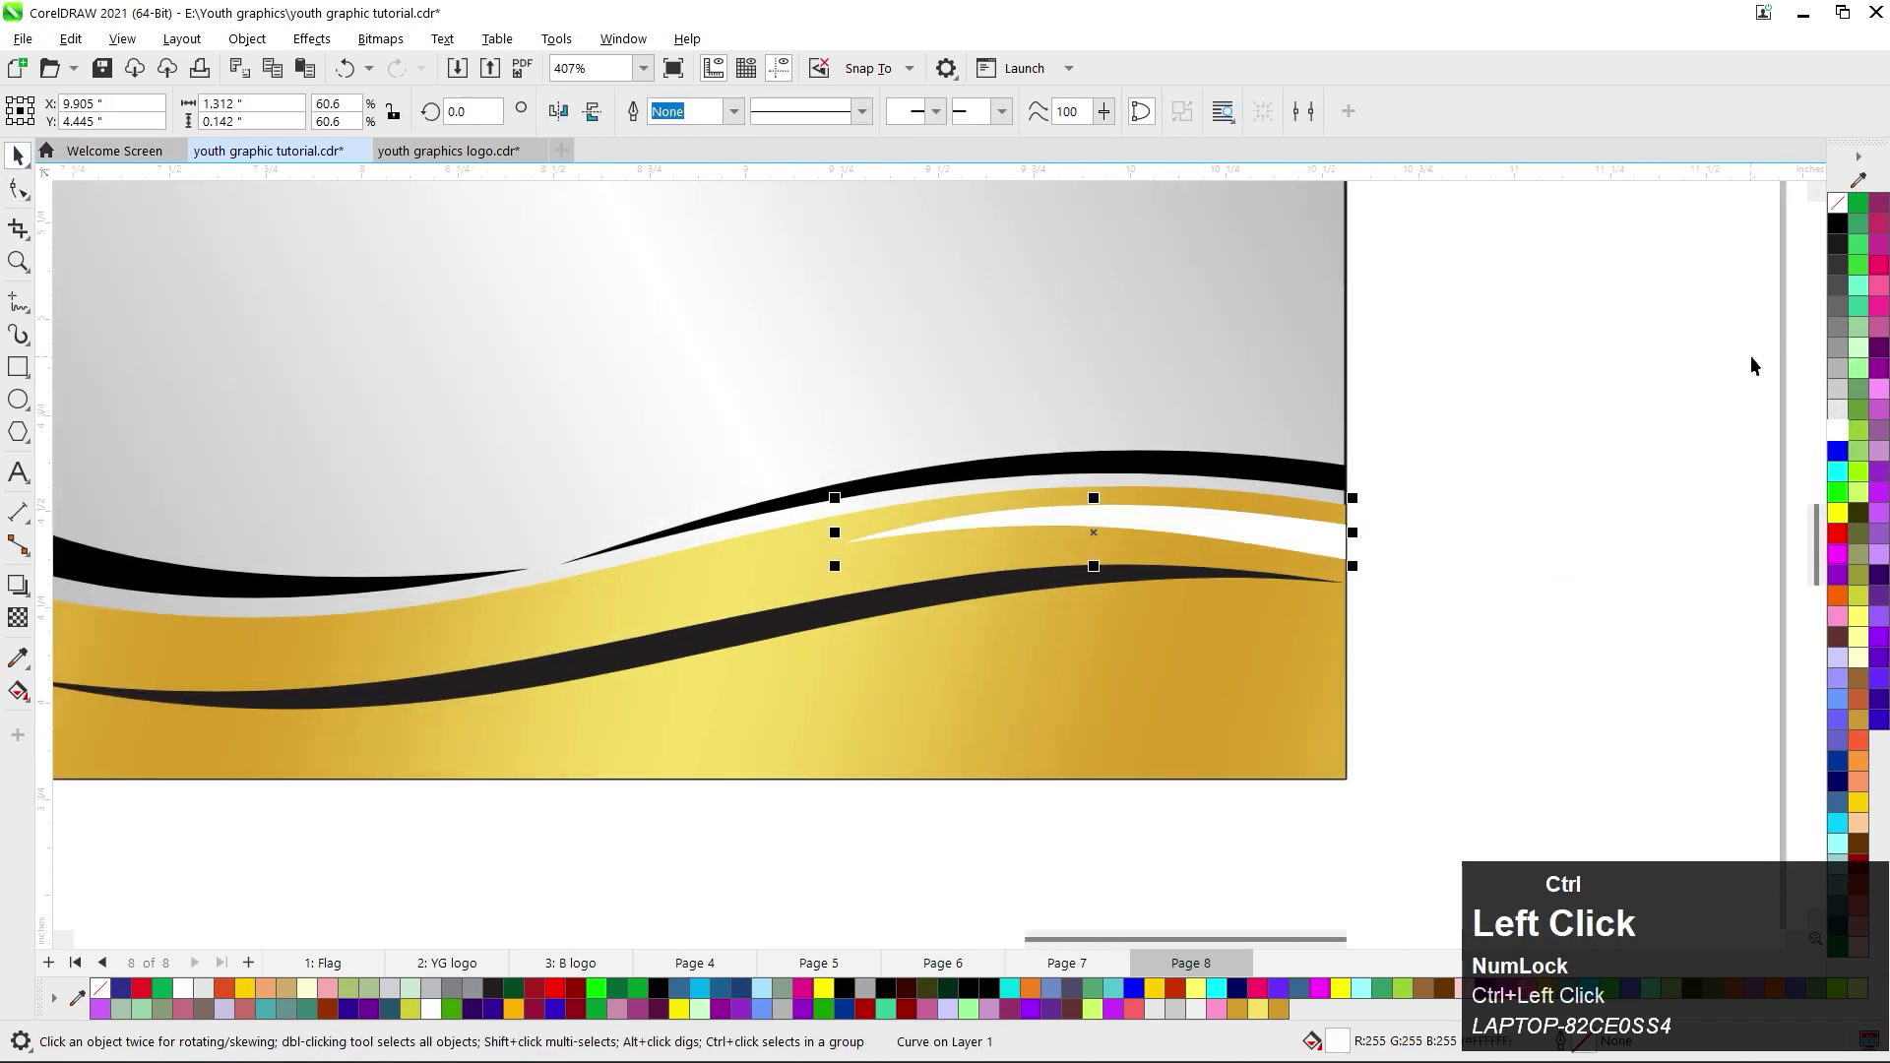
{"action": "left_click_drag", "start_coordinate": [1114, 518], "coordinate": [1122, 617]}
{"action": "right_click", "coordinate": [1123, 616]}
Extend the lower white sliver's tip down and leftward below the dark wave and adjust its right-end nodes.
{"action": "left_click", "coordinate": [17, 187]}
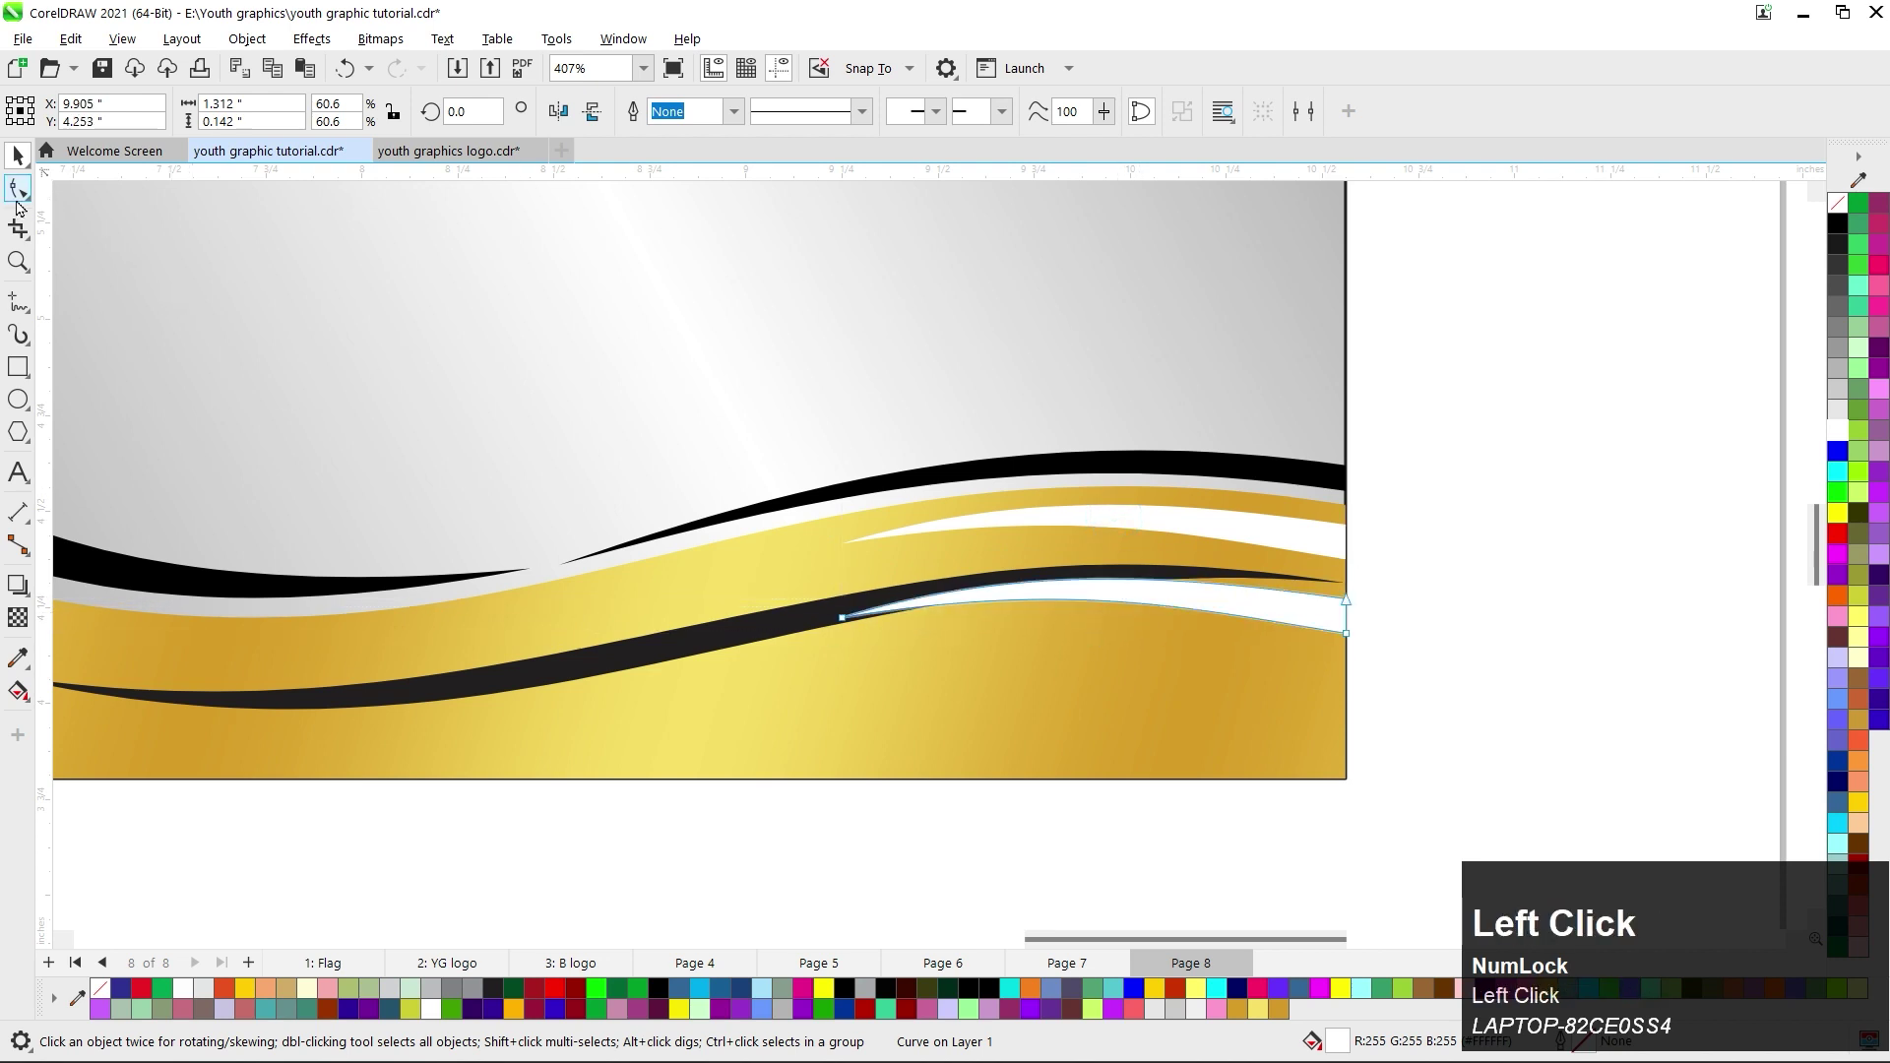
{"action": "left_click_drag", "start_coordinate": [831, 673], "coordinate": [955, 635]}
{"action": "scroll", "coordinate": [948, 618], "scroll_direction": "up", "scroll_amount": 2}
{"action": "scroll", "coordinate": [728, 629], "scroll_direction": "down", "scroll_amount": 3}
{"action": "key", "text": "Down"}
{"action": "left_click", "coordinate": [1419, 611]}
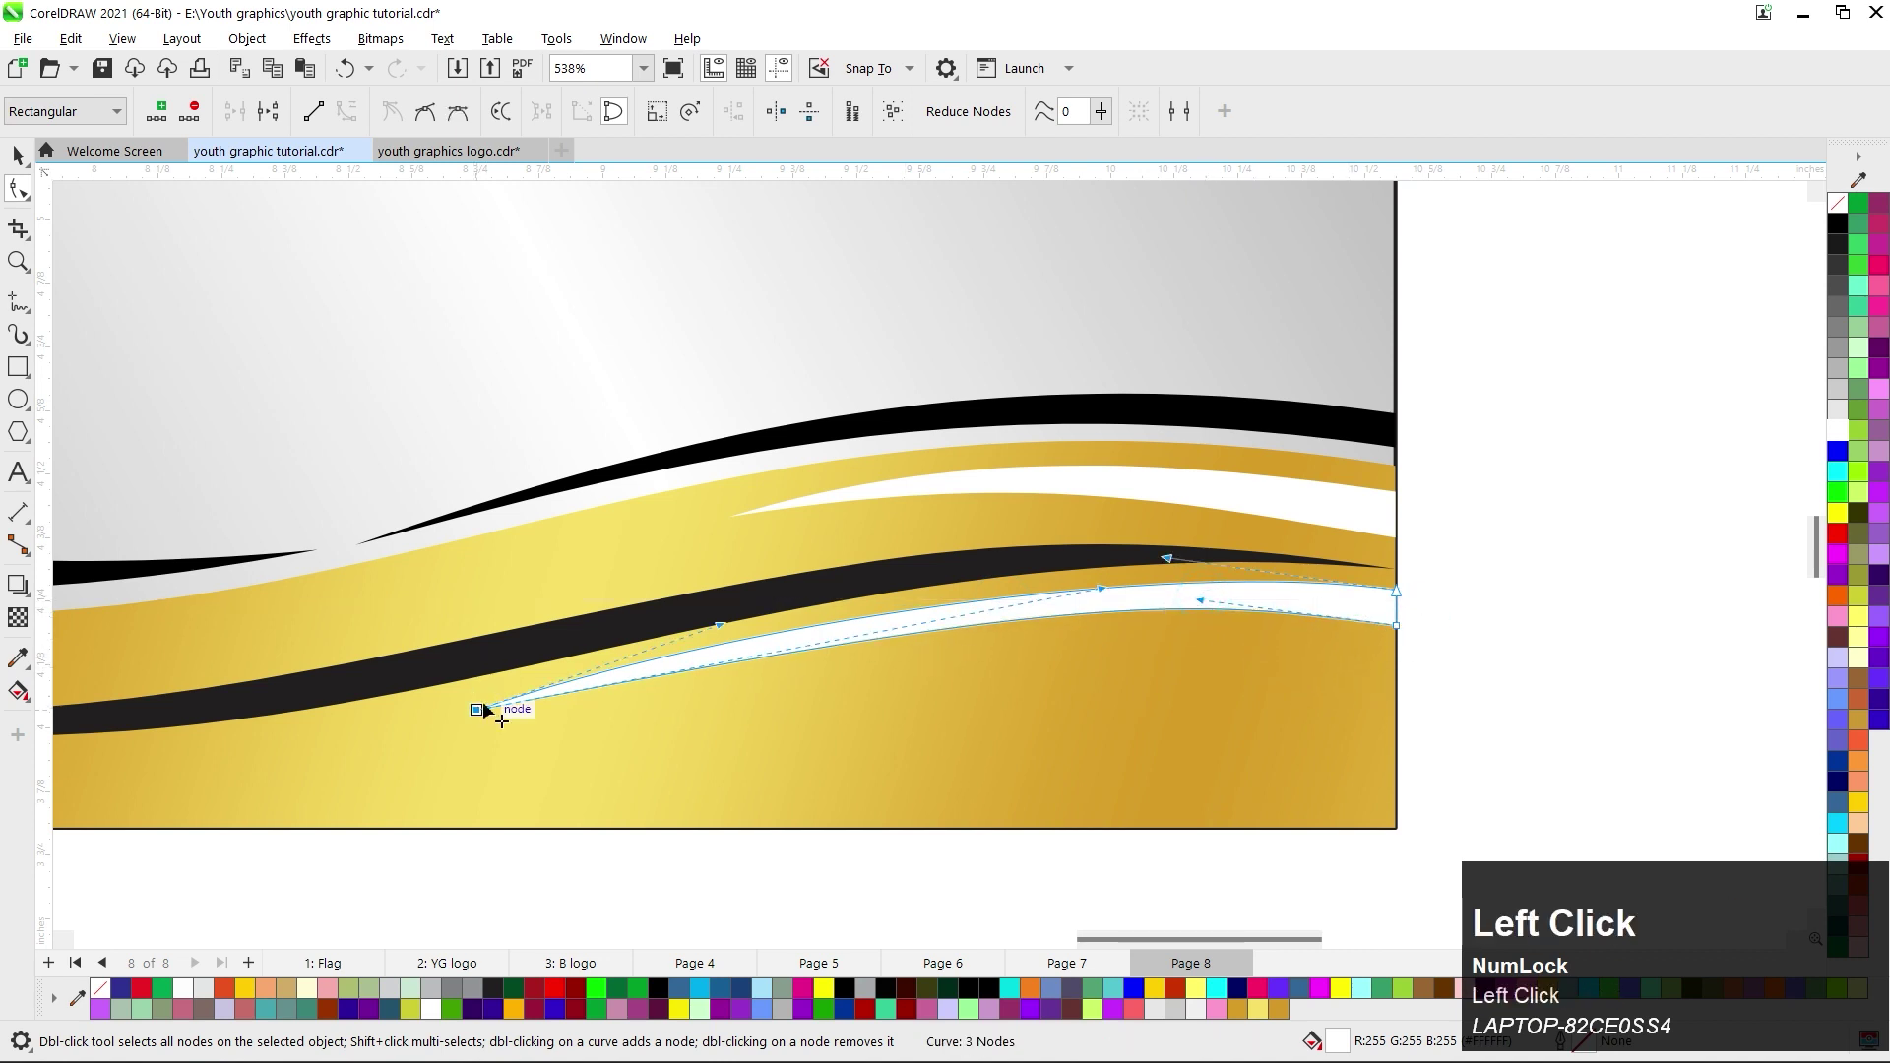
Refine the lower white sliver's tip and edge handles so it tapers parallel to the dark wave.
{"action": "left_click_drag", "start_coordinate": [477, 710], "coordinate": [491, 696]}
{"action": "left_click_drag", "start_coordinate": [737, 611], "coordinate": [751, 619]}
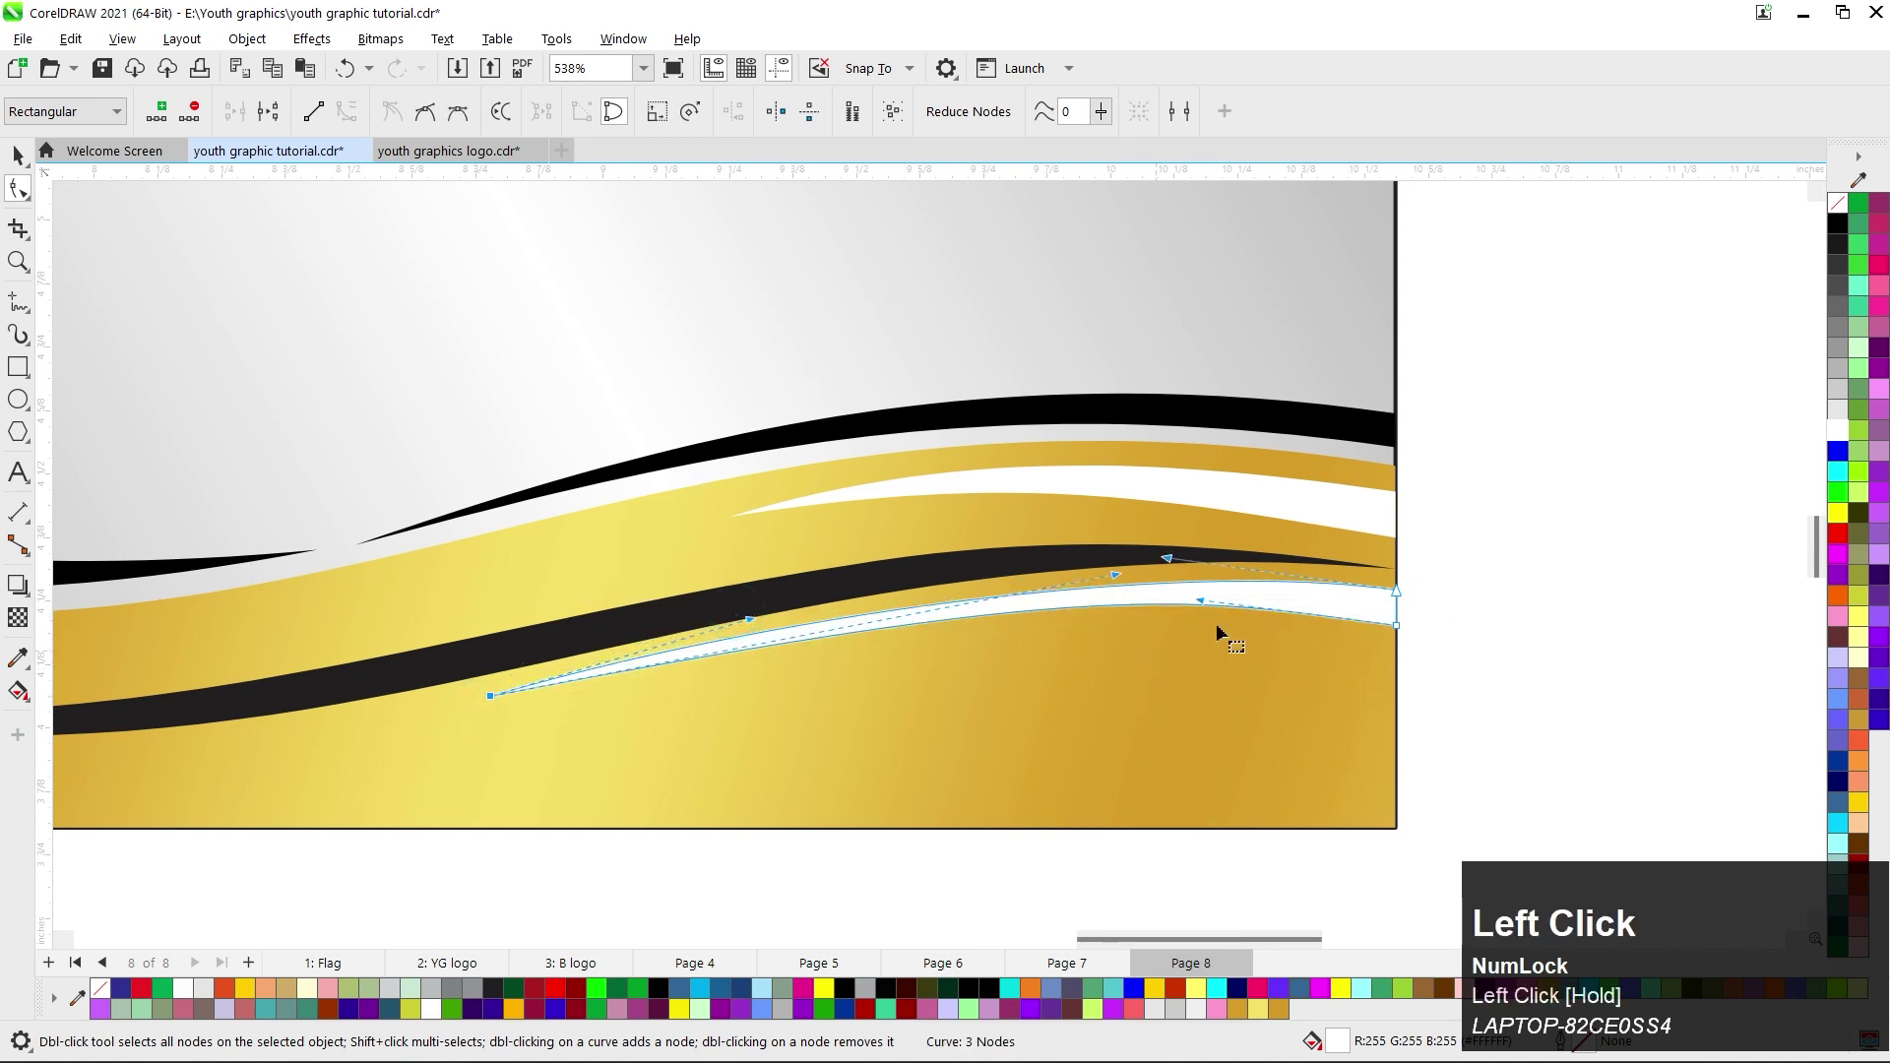
{"action": "left_click_drag", "start_coordinate": [1117, 577], "coordinate": [1110, 589]}
Deselect the finished white sliver and save the document.
{"action": "scroll", "coordinate": [1204, 713], "scroll_direction": "down", "scroll_amount": 2}
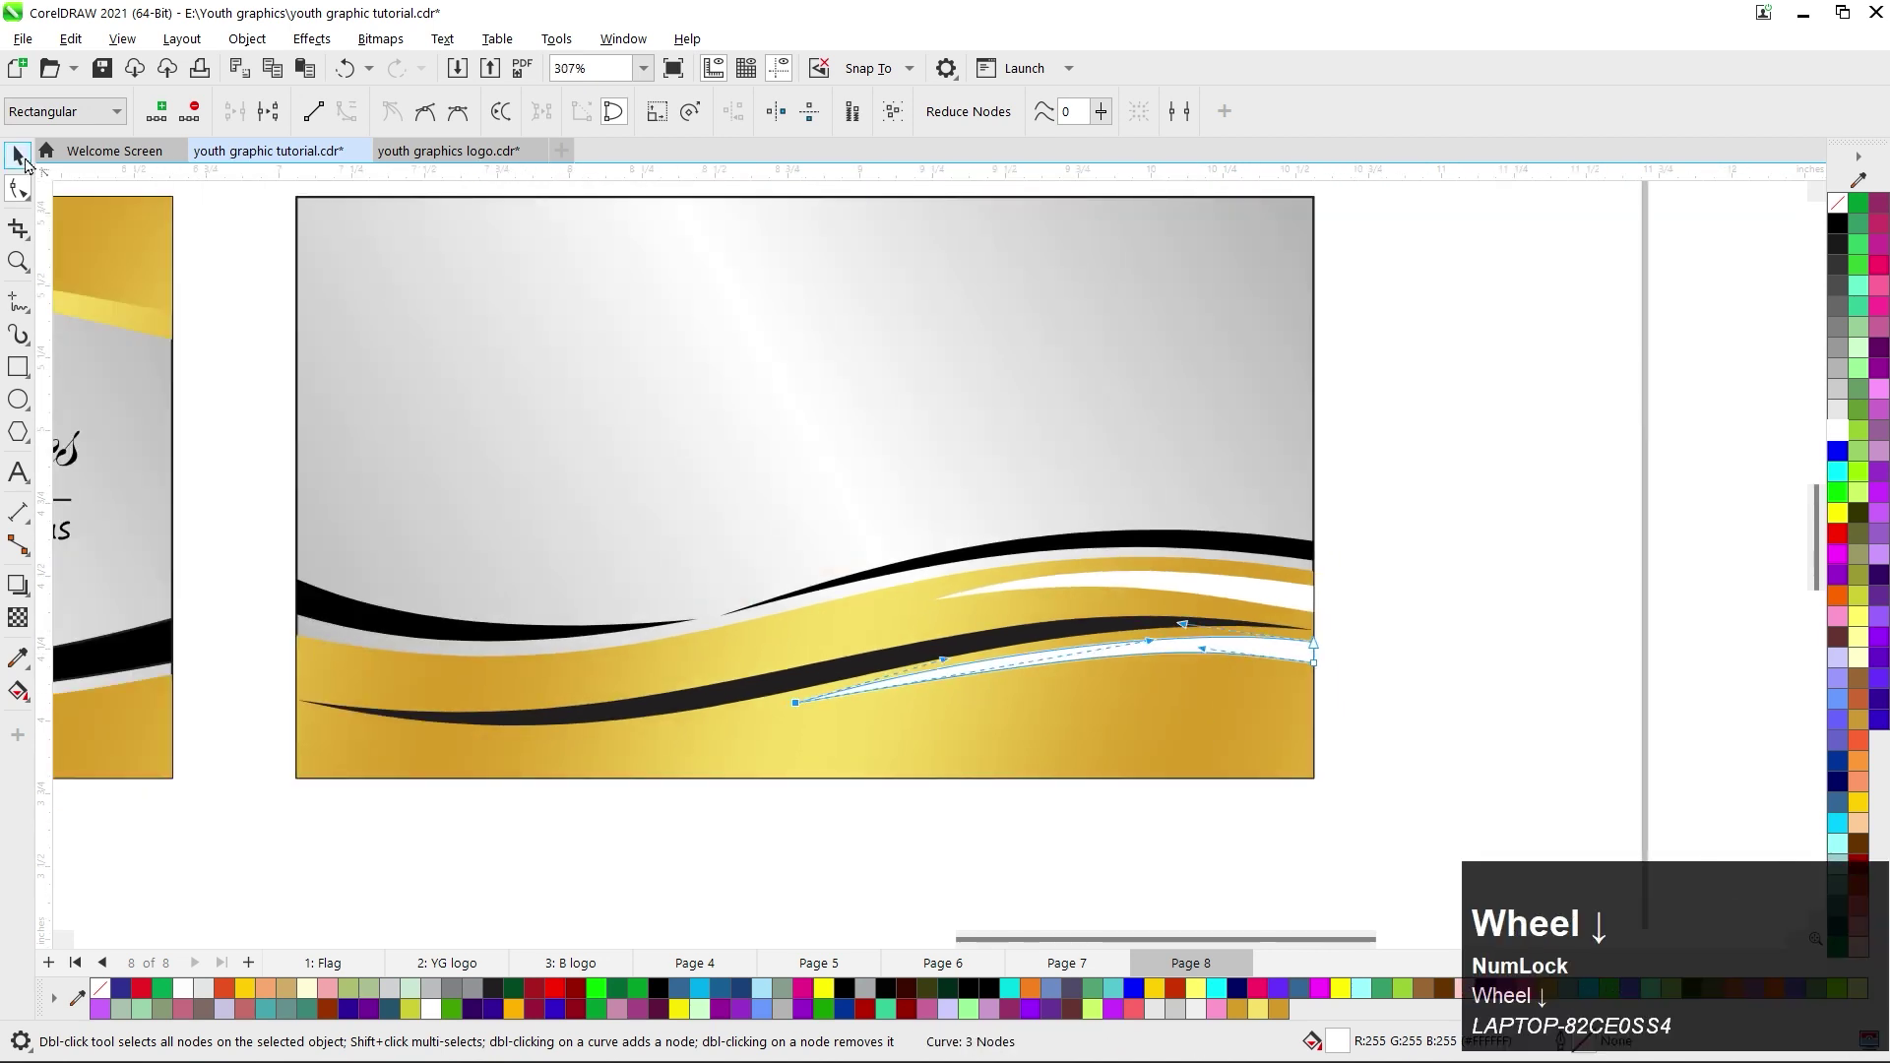
{"action": "scroll", "coordinate": [949, 604], "scroll_direction": "down", "scroll_amount": 2}
{"action": "left_click", "coordinate": [1223, 522]}
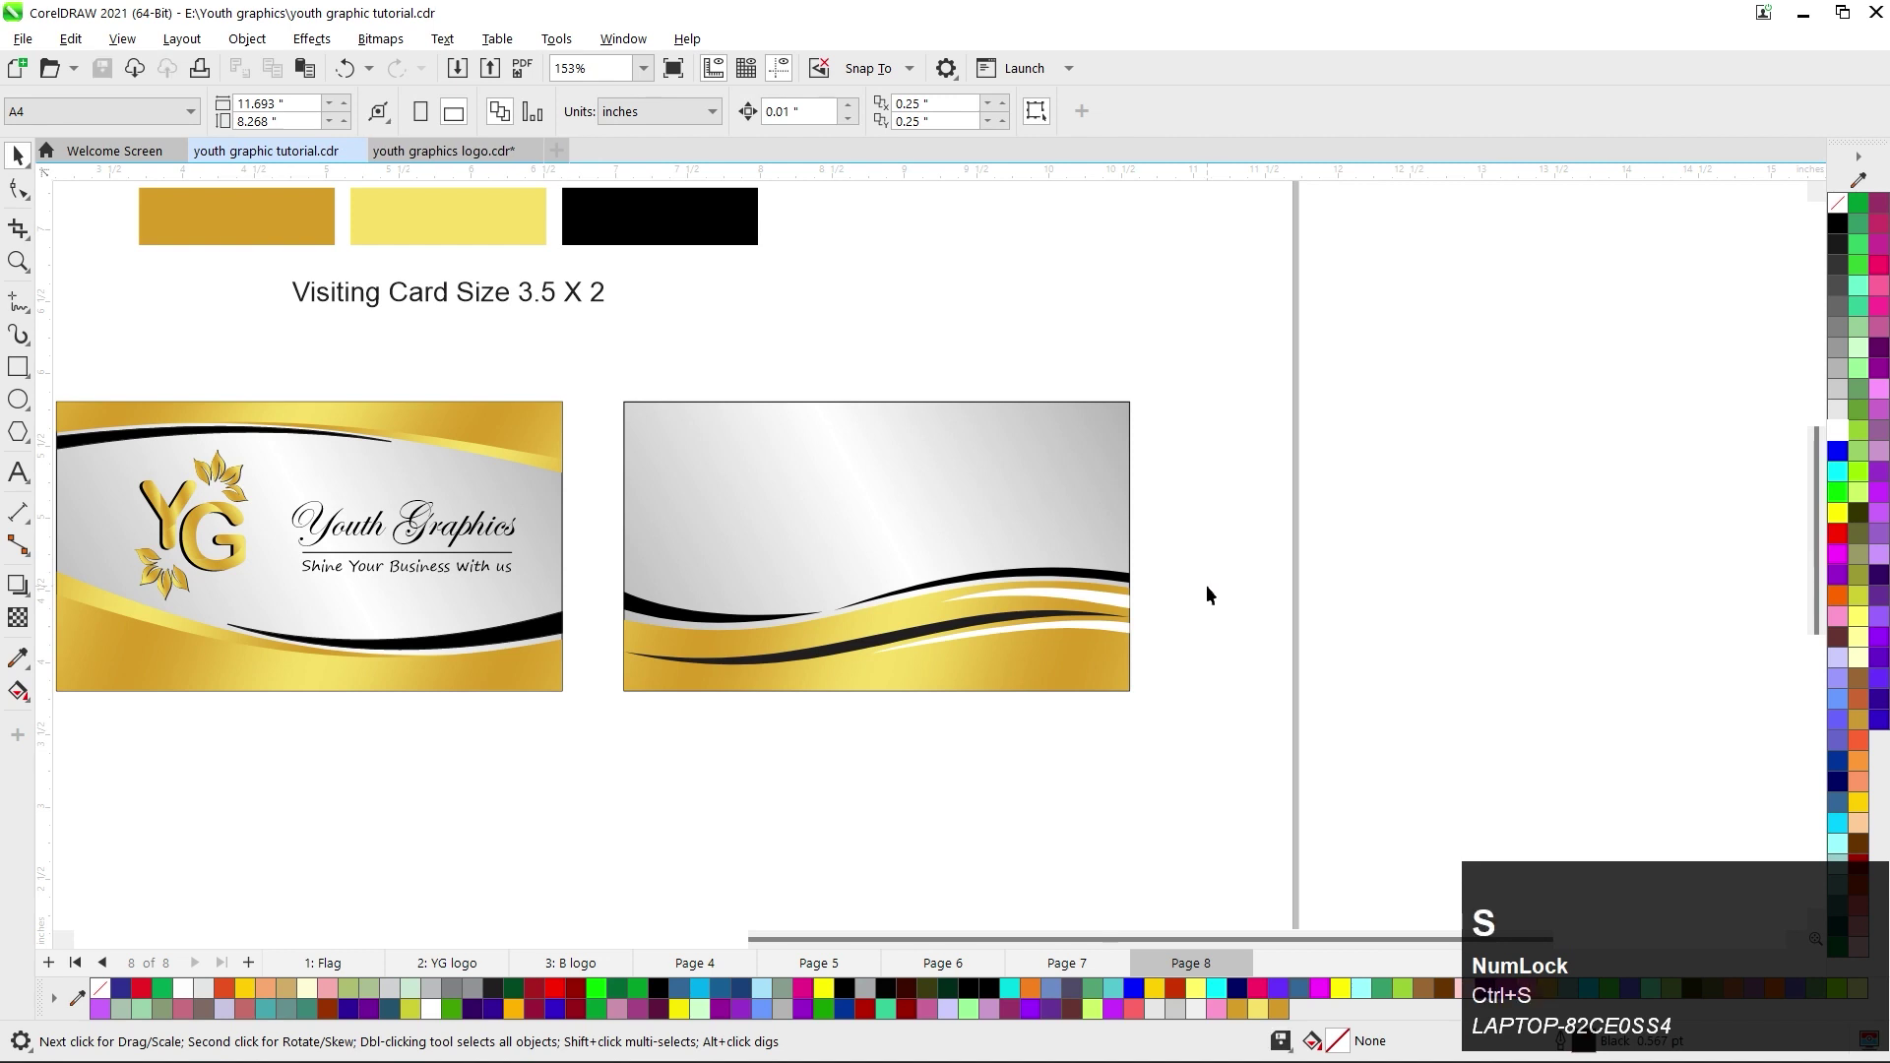
Move the eight social media icons onto the back card's grey area and bring them to the front.
{"action": "scroll", "coordinate": [1136, 553], "scroll_direction": "down", "scroll_amount": 2}
{"action": "scroll", "coordinate": [469, 593], "scroll_direction": "up", "scroll_amount": 2}
{"action": "left_click_drag", "start_coordinate": [382, 502], "coordinate": [630, 796]}
{"action": "scroll", "coordinate": [578, 679], "scroll_direction": "down", "scroll_amount": 1}
{"action": "left_click_drag", "start_coordinate": [533, 691], "coordinate": [1304, 460]}
{"action": "key", "text": "shift+Page_Up"}
{"action": "scroll", "coordinate": [1304, 460], "scroll_direction": "up", "scroll_amount": 2}
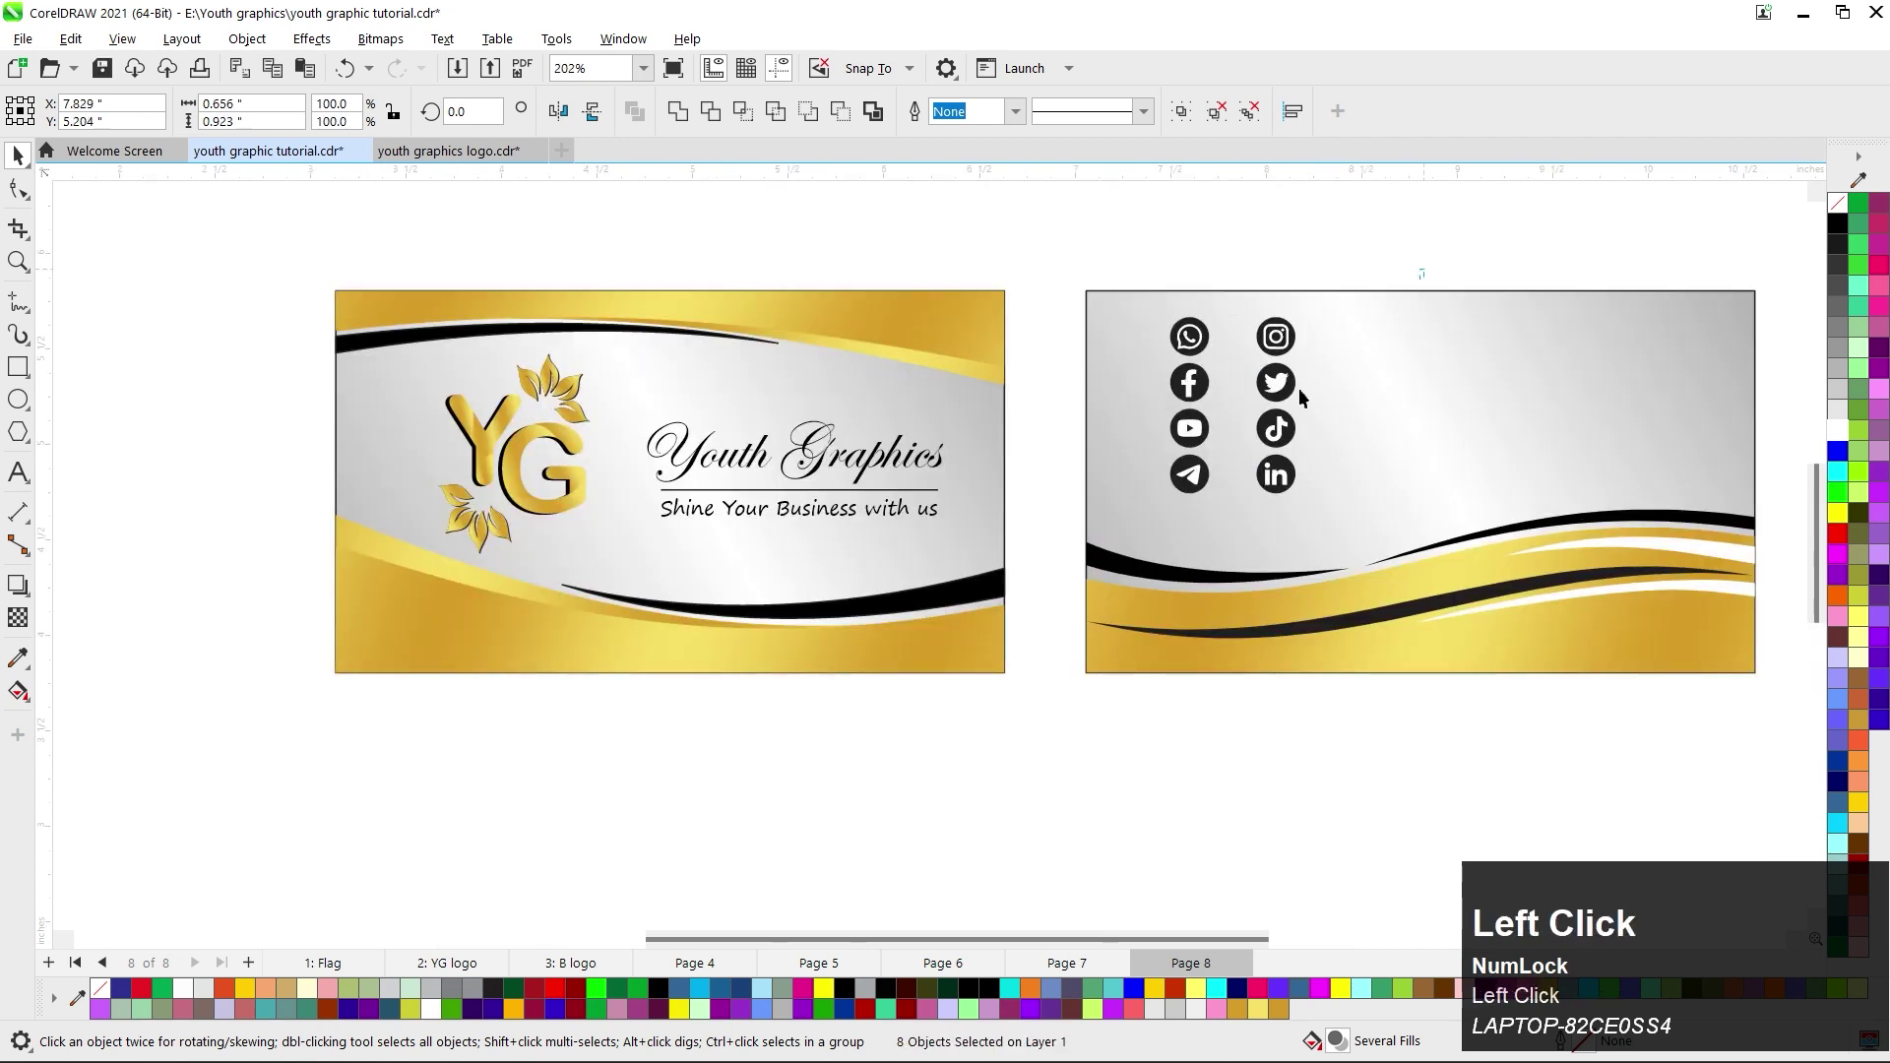
Move the Instagram, Twitter, TikTok and LinkedIn icon column right to leave room for text between the columns.
{"action": "left_click_drag", "start_coordinate": [1423, 270], "coordinate": [1234, 510]}
{"action": "left_click_drag", "start_coordinate": [1286, 422], "coordinate": [1533, 427]}
{"action": "scroll", "coordinate": [1090, 475], "scroll_direction": "down", "scroll_amount": 2}
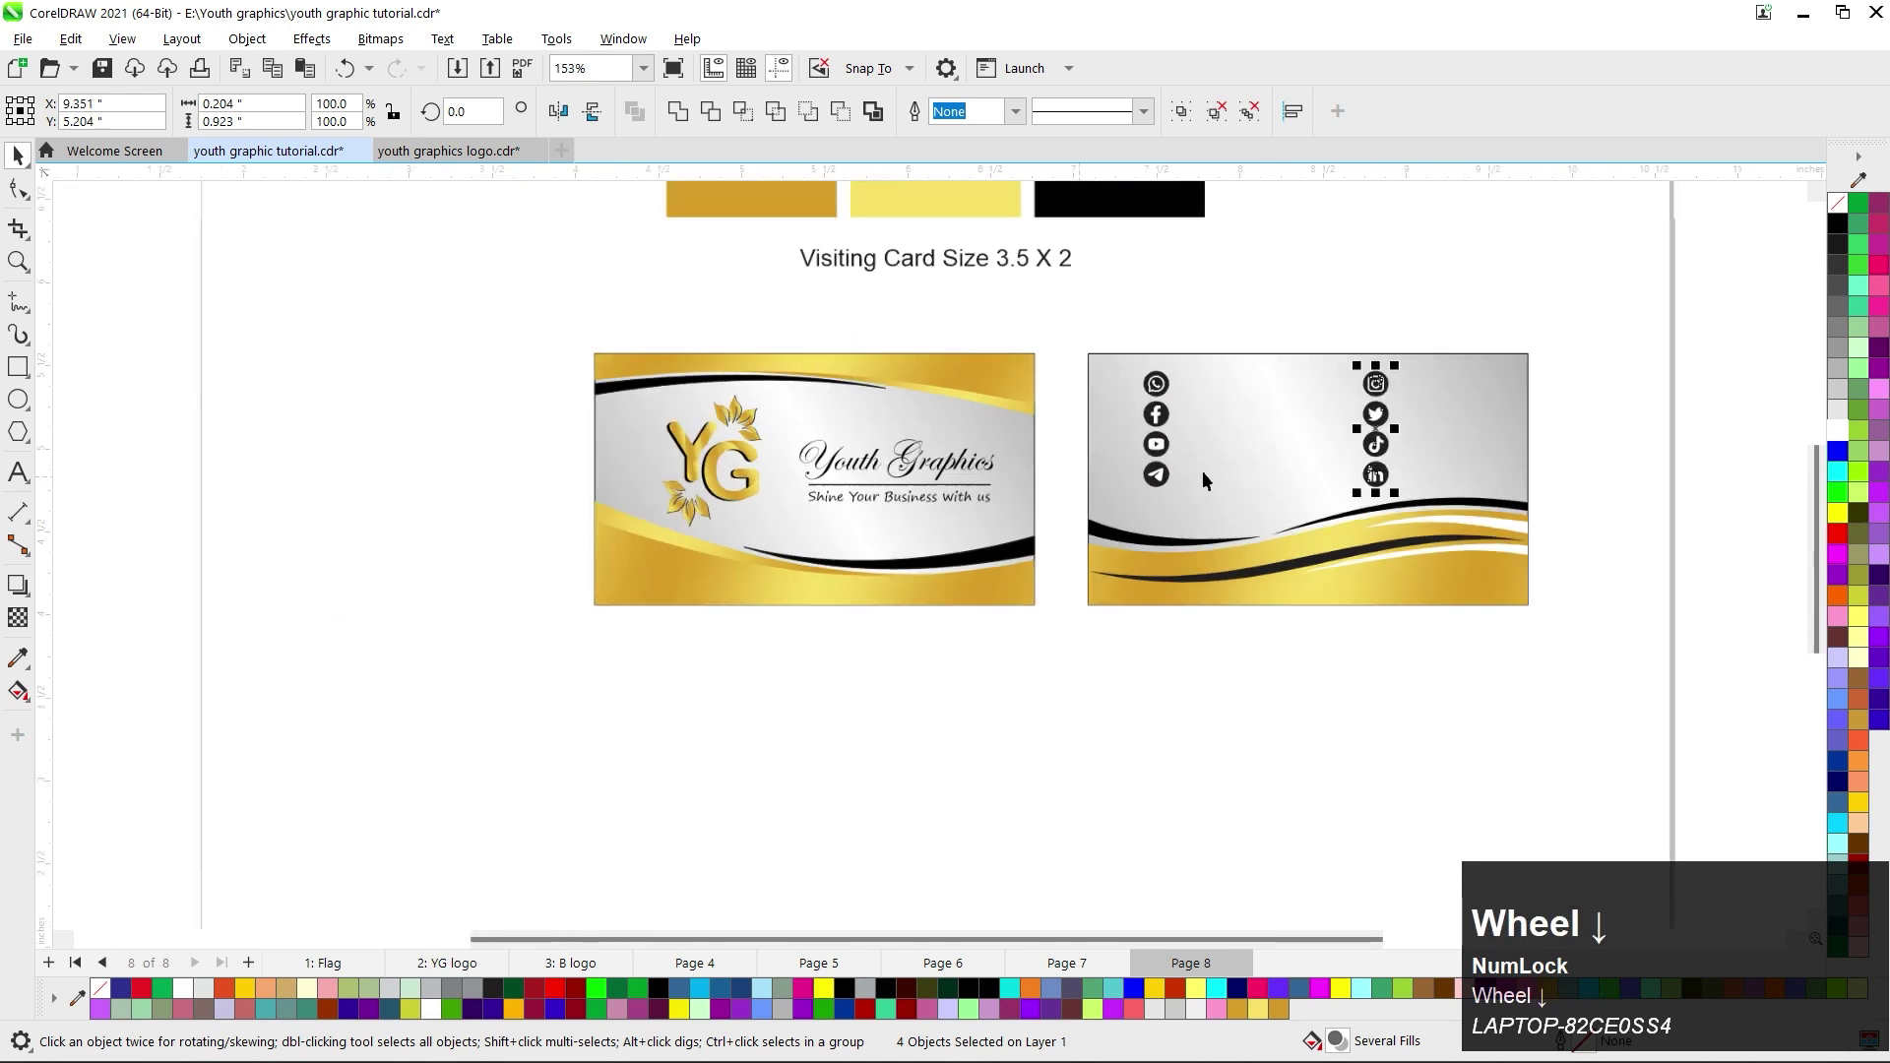
{"action": "scroll", "coordinate": [1204, 479], "scroll_direction": "up", "scroll_amount": 1}
{"action": "key", "text": "shift+Left"}
{"action": "key", "text": "shift+Left"}
{"action": "left_click", "coordinate": [1190, 253]}
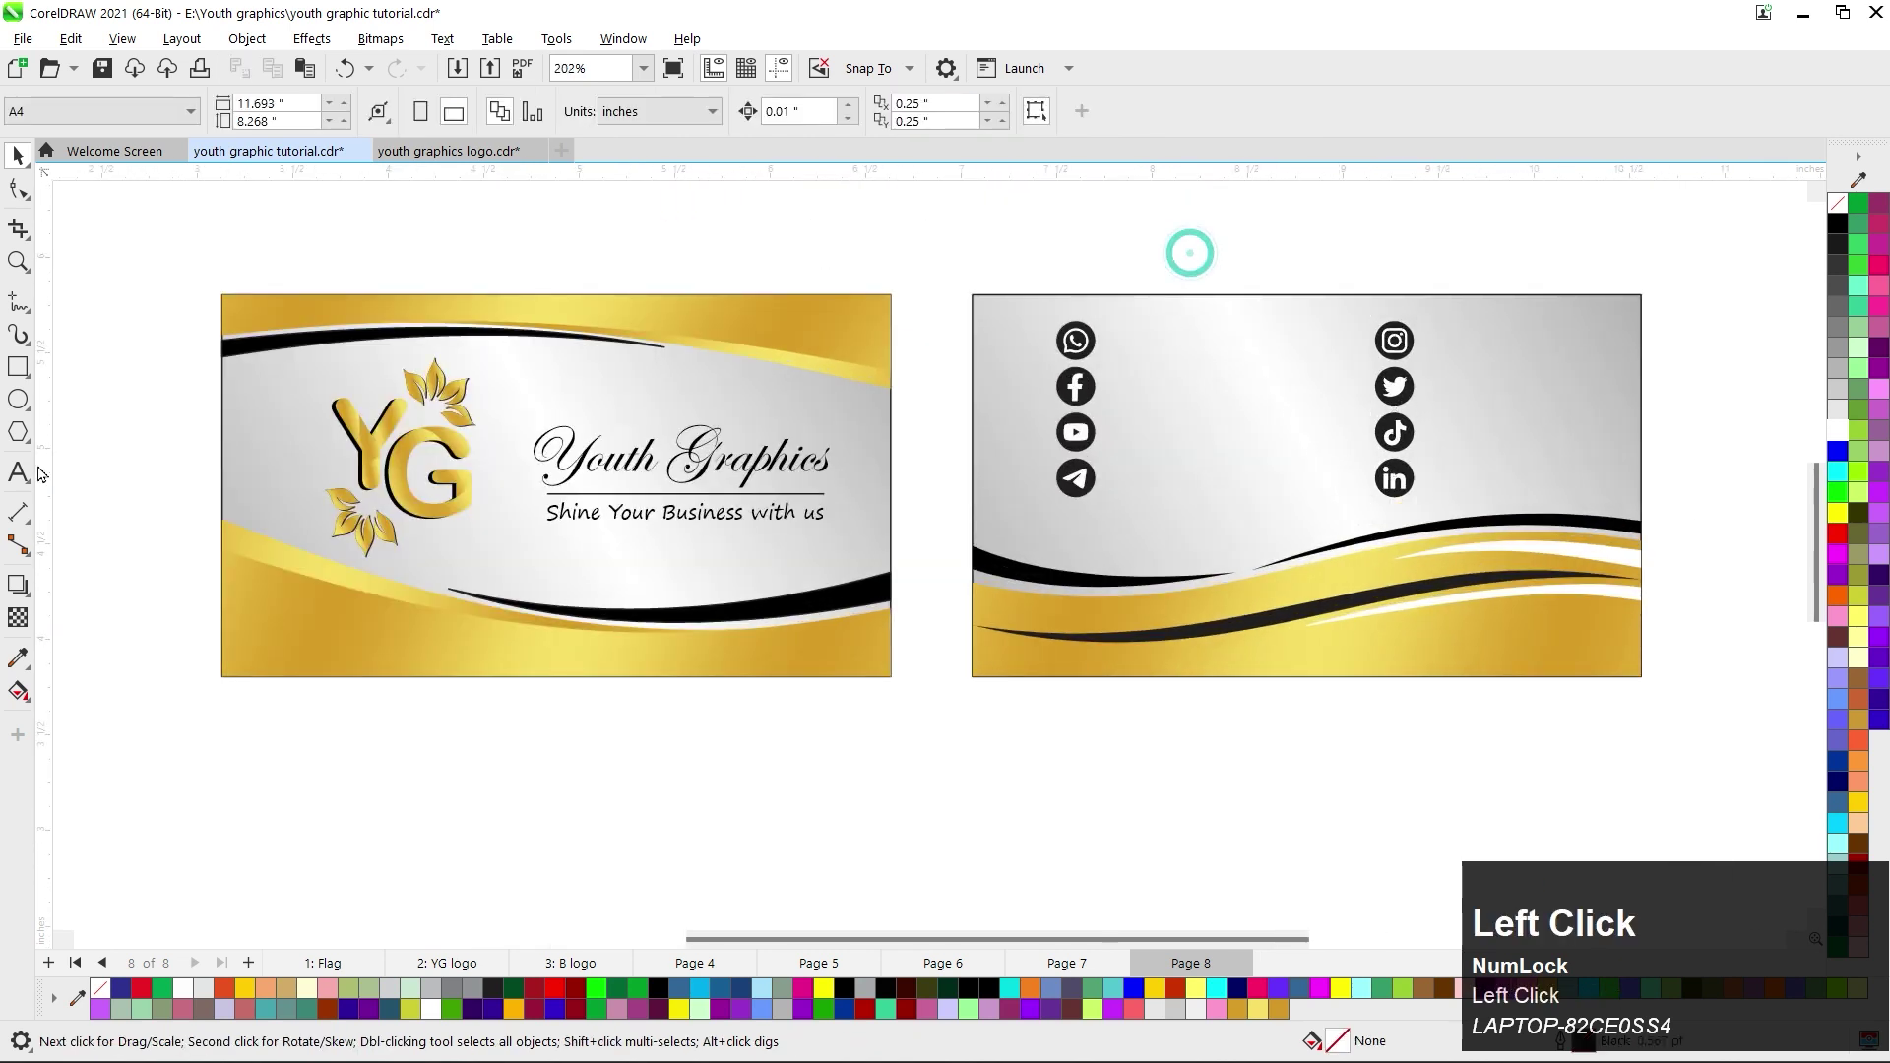
Add the text "Lorem Ipsum Dolor" in Arial, scale it to about 10 pt and place it beside the WhatsApp icon.
{"action": "left_click", "coordinate": [1150, 384]}
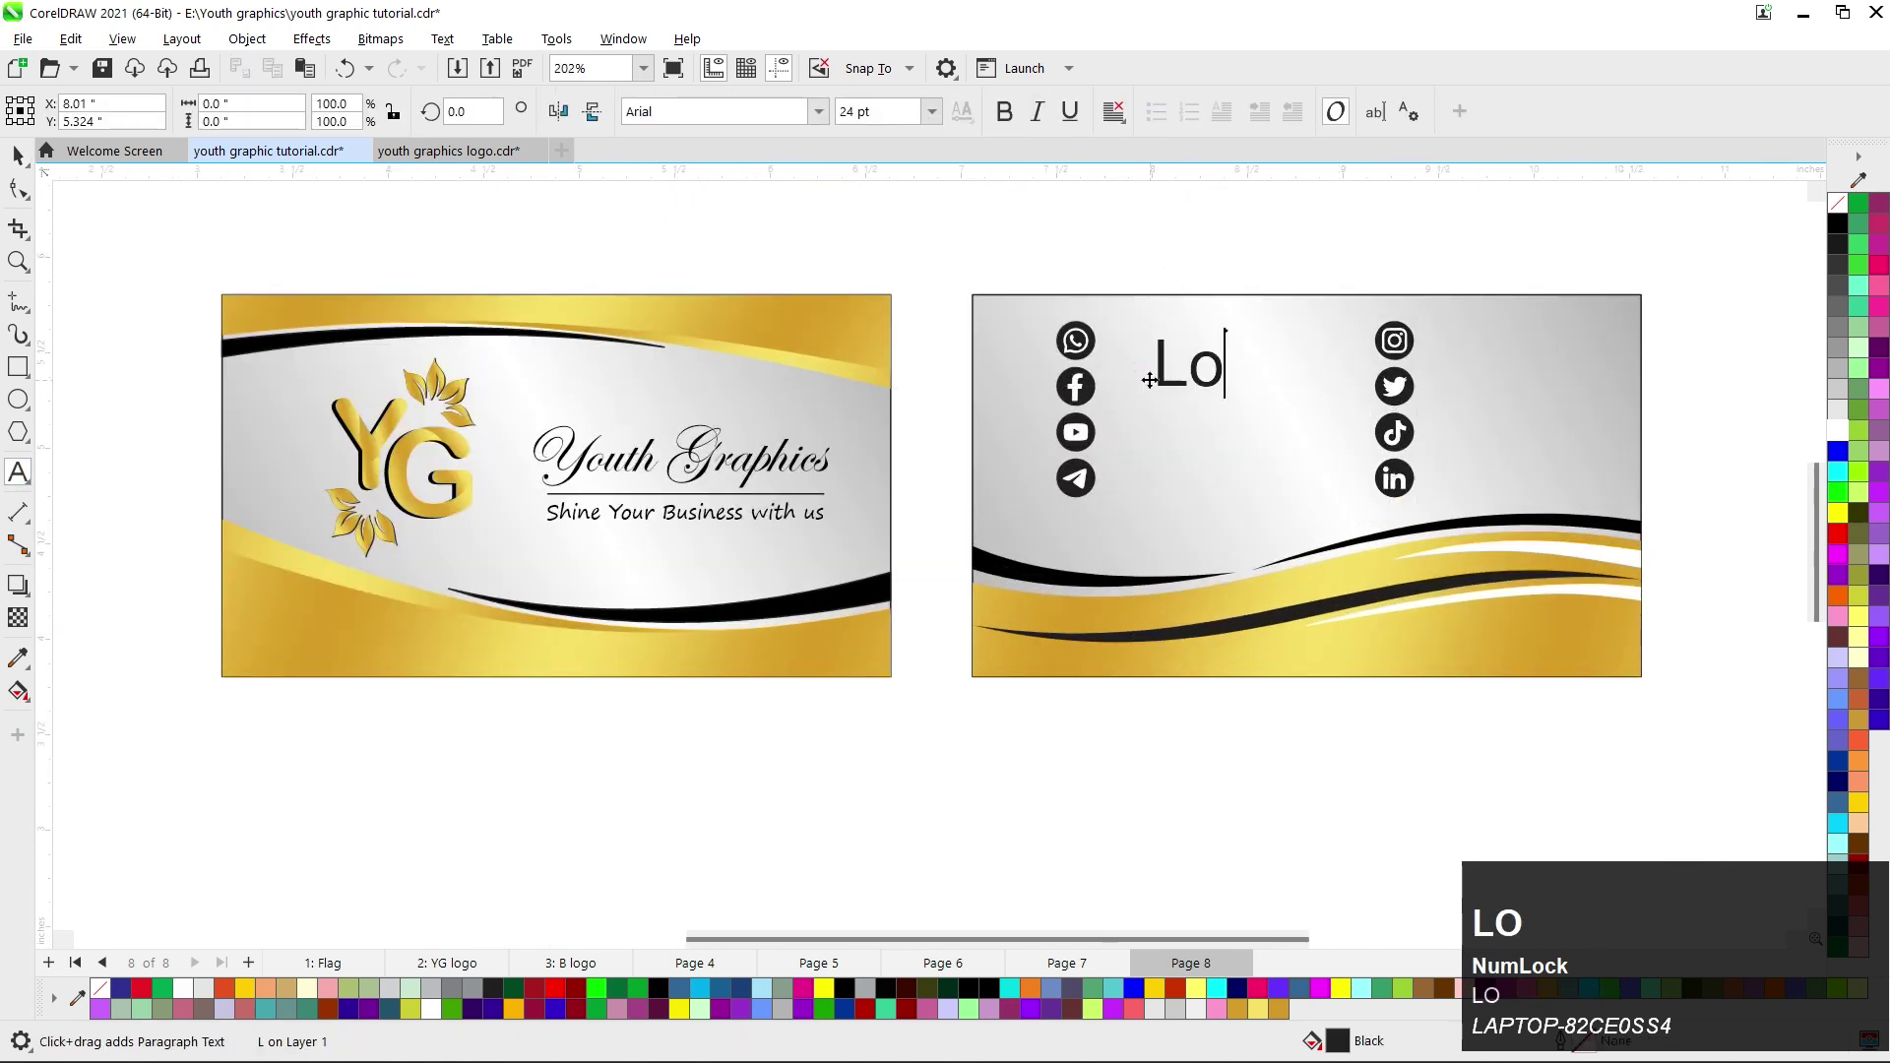
{"action": "type", "text": "Lorem Ipsum"}
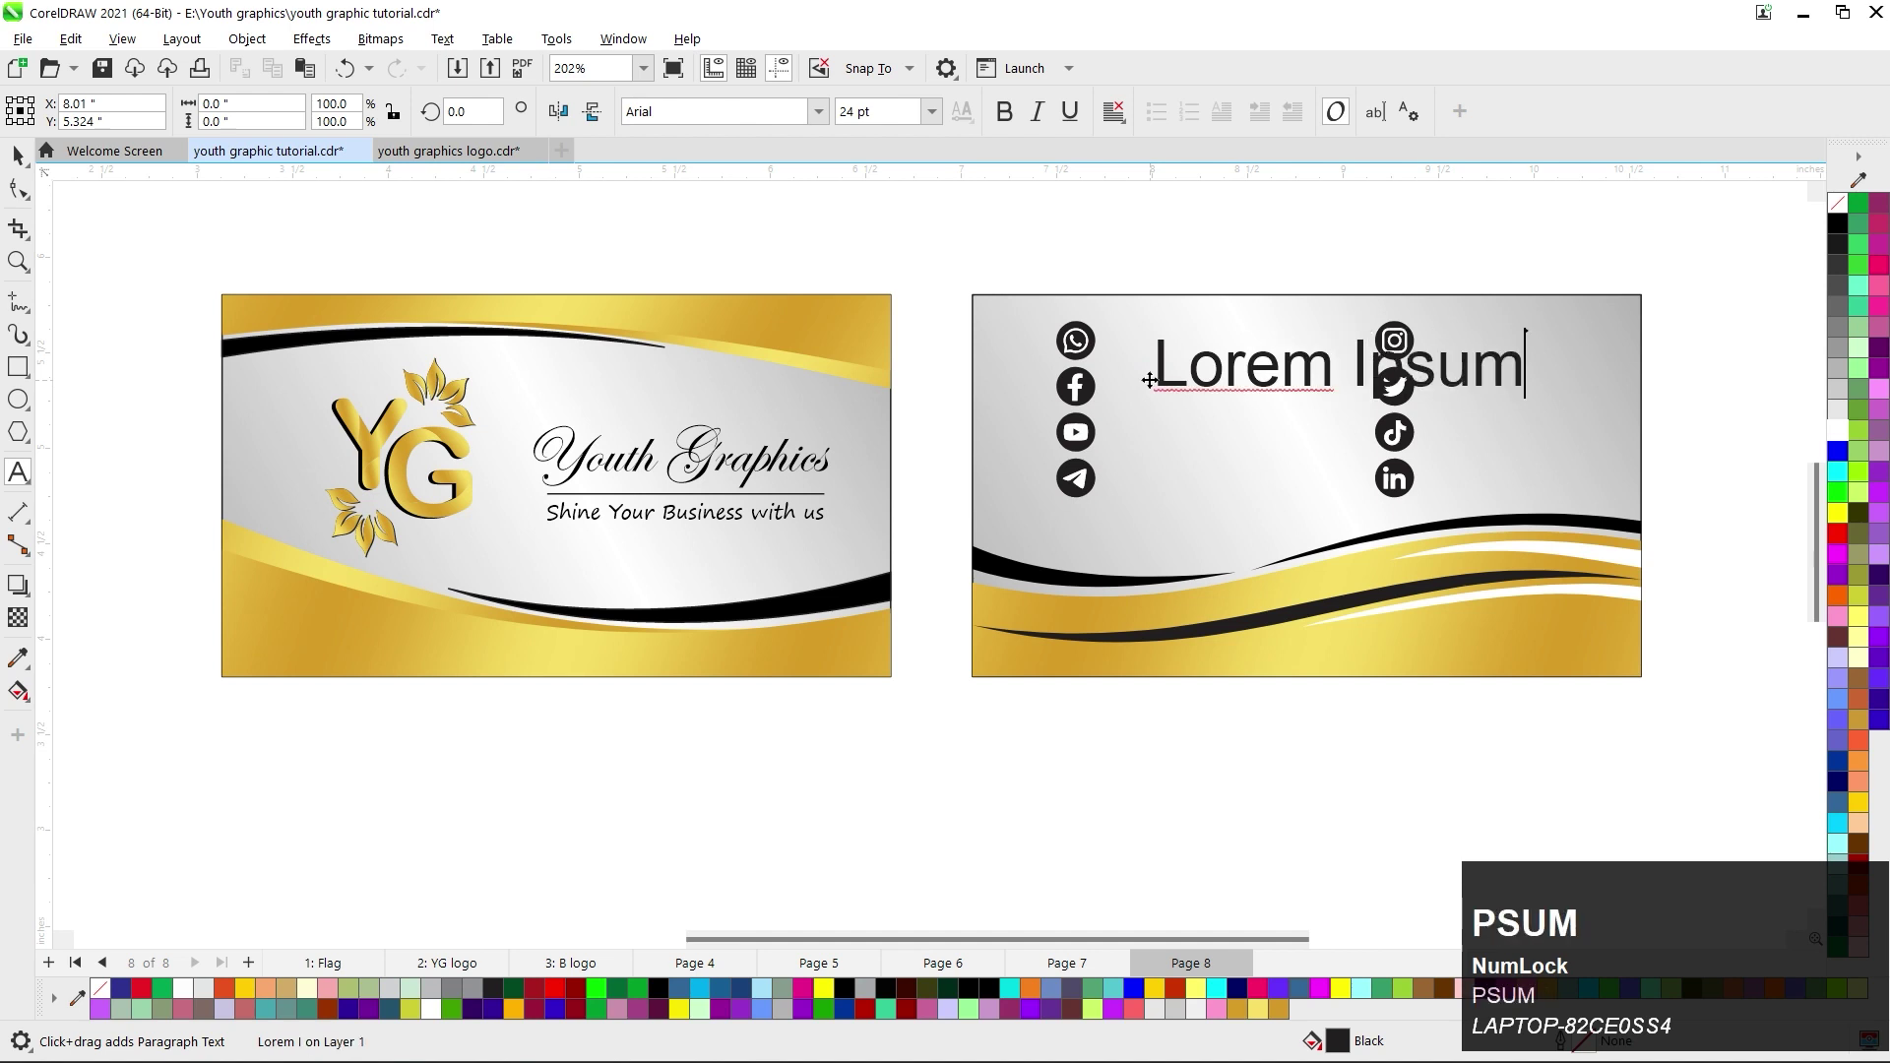
{"action": "type", "text": " Dolor"}
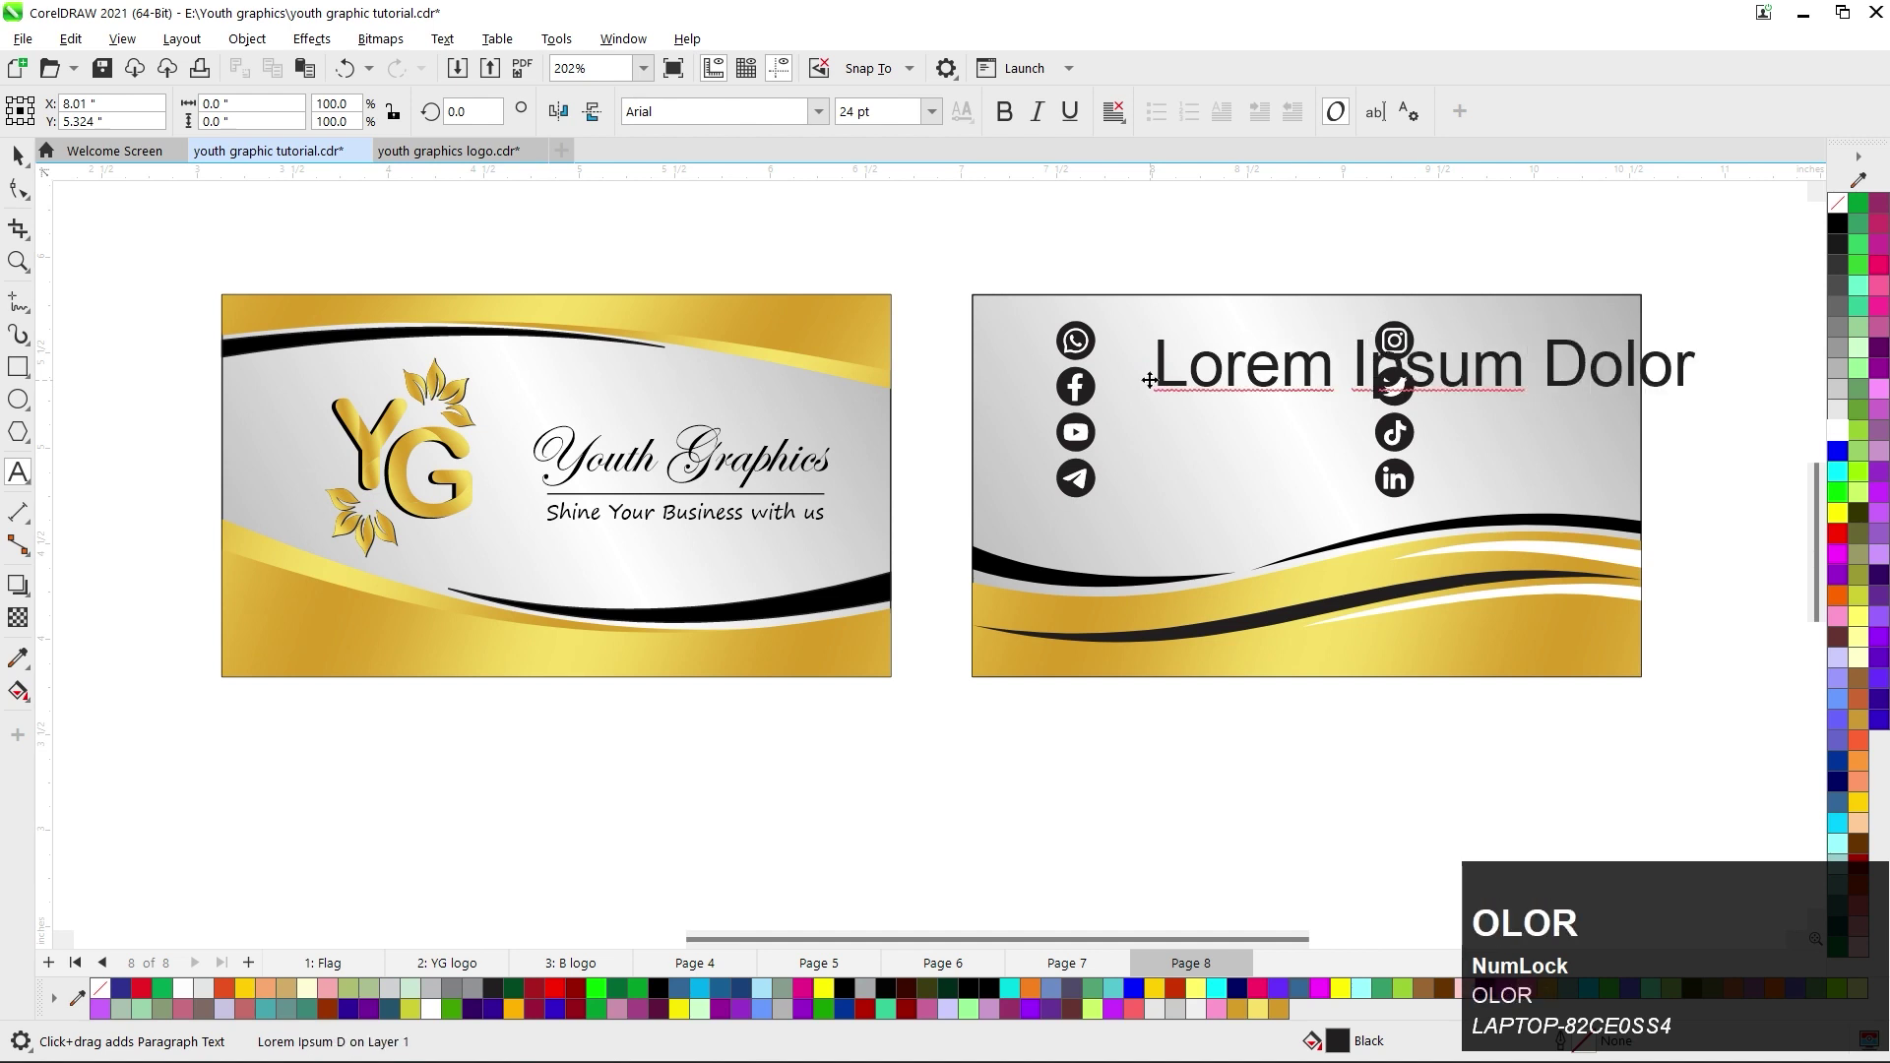
{"action": "left_click", "coordinate": [17, 154]}
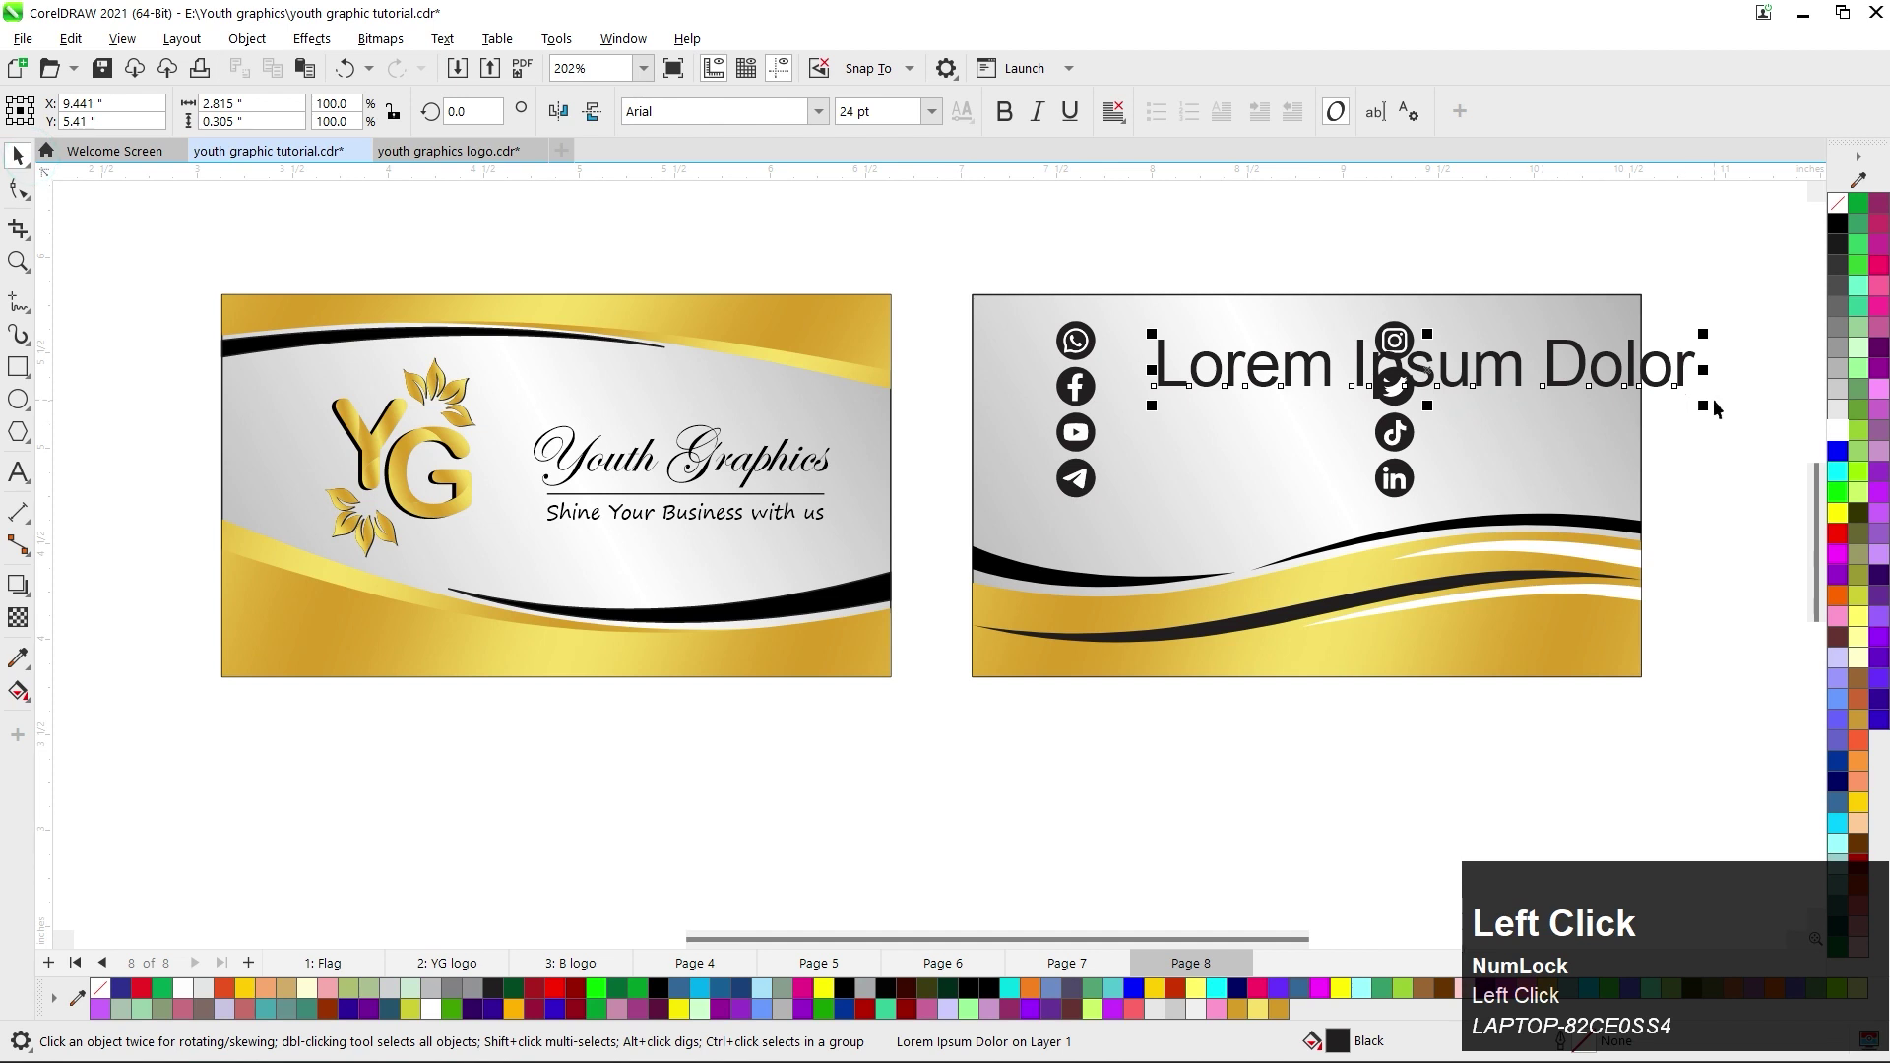
{"action": "left_click_drag", "start_coordinate": [1704, 404], "coordinate": [1435, 431]}
{"action": "left_click_drag", "start_coordinate": [1265, 360], "coordinate": [1220, 365]}
{"action": "left_click_drag", "start_coordinate": [1372, 370], "coordinate": [1346, 387]}
Duplicate the "Lorem Ipsum Dolor" line straight down beside the Facebook, YouTube and Telegram icons.
{"action": "left_click_drag", "start_coordinate": [1223, 341], "coordinate": [1226, 384]}
{"action": "key", "text": "ctrl+z"}
{"action": "right_click", "coordinate": [1226, 384], "text": "ctrl"}
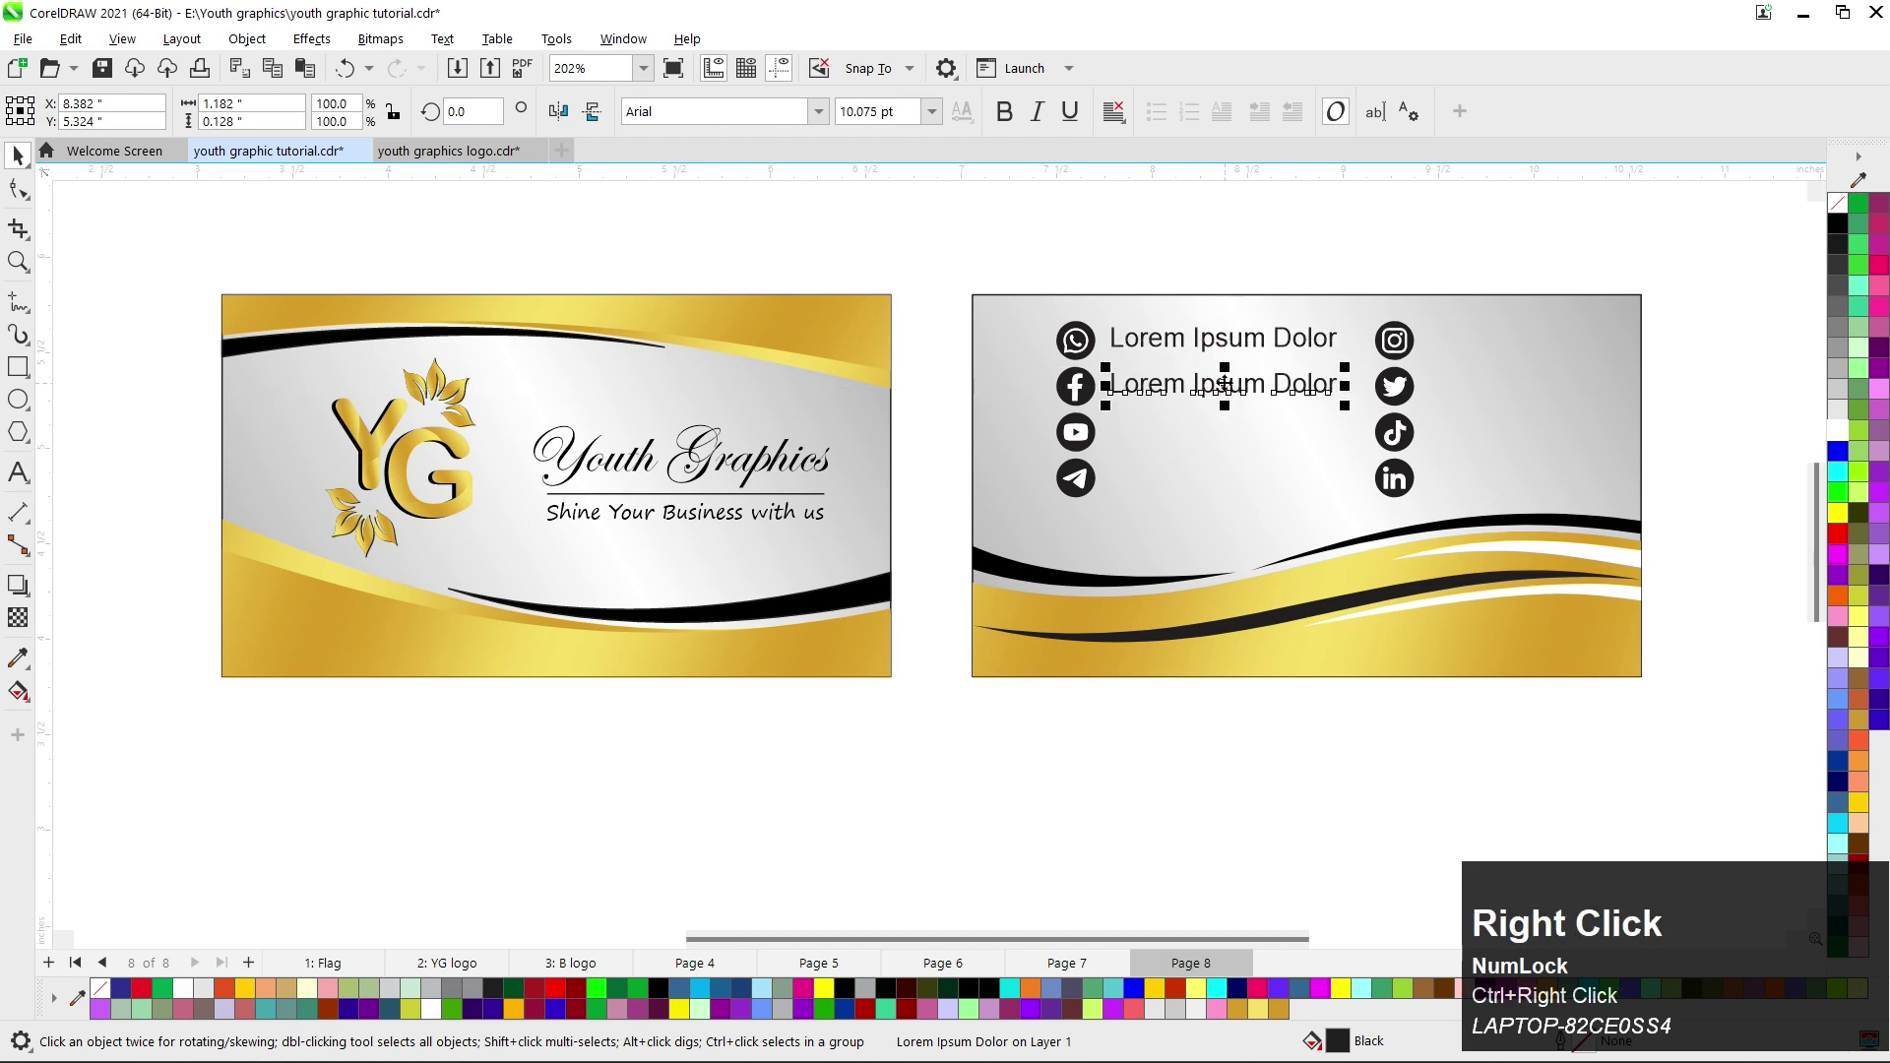
{"action": "key", "text": "ctrl+r"}
{"action": "key", "text": "ctrl+r"}
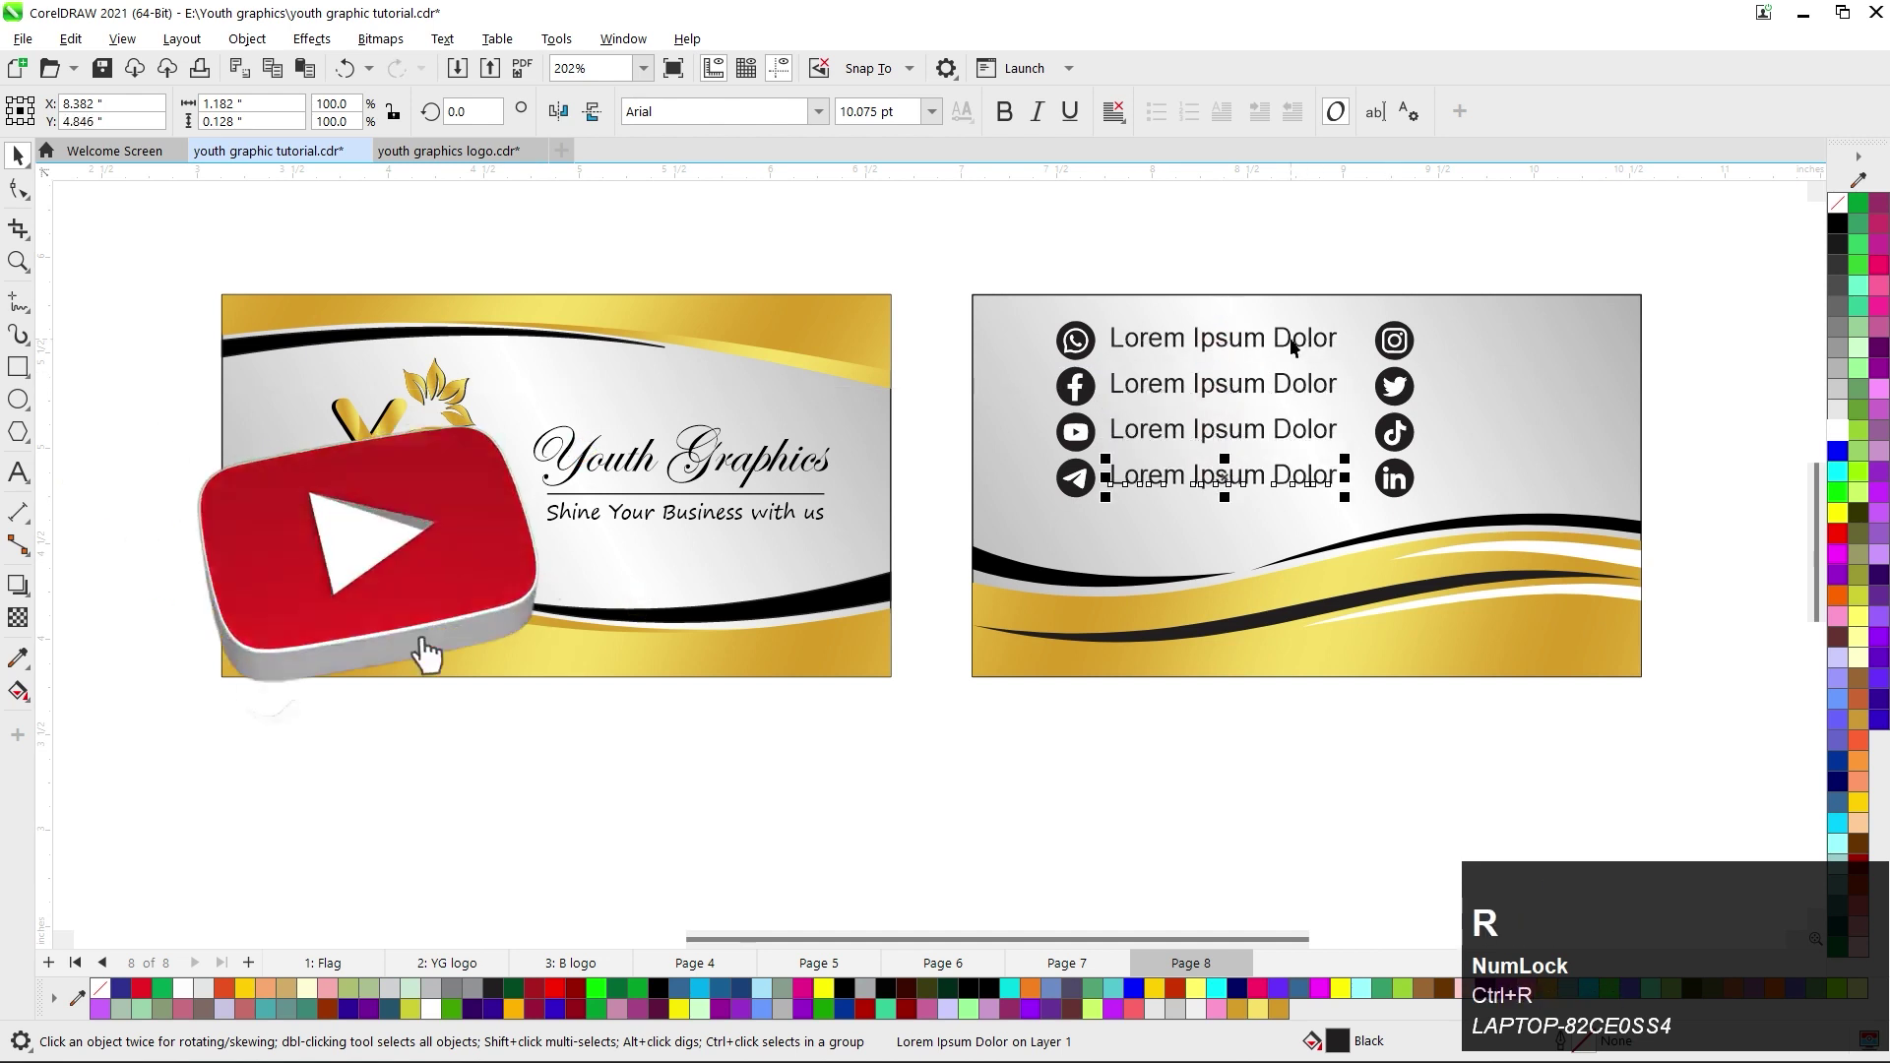
Copy the four text lines horizontally to sit beside the Instagram, Twitter, TikTok and LinkedIn icons.
{"action": "left_click_drag", "start_coordinate": [1364, 263], "coordinate": [1105, 520]}
{"action": "left_click_drag", "start_coordinate": [1206, 453], "coordinate": [1521, 456]}
{"action": "right_click", "coordinate": [1522, 456], "text": "ctrl"}
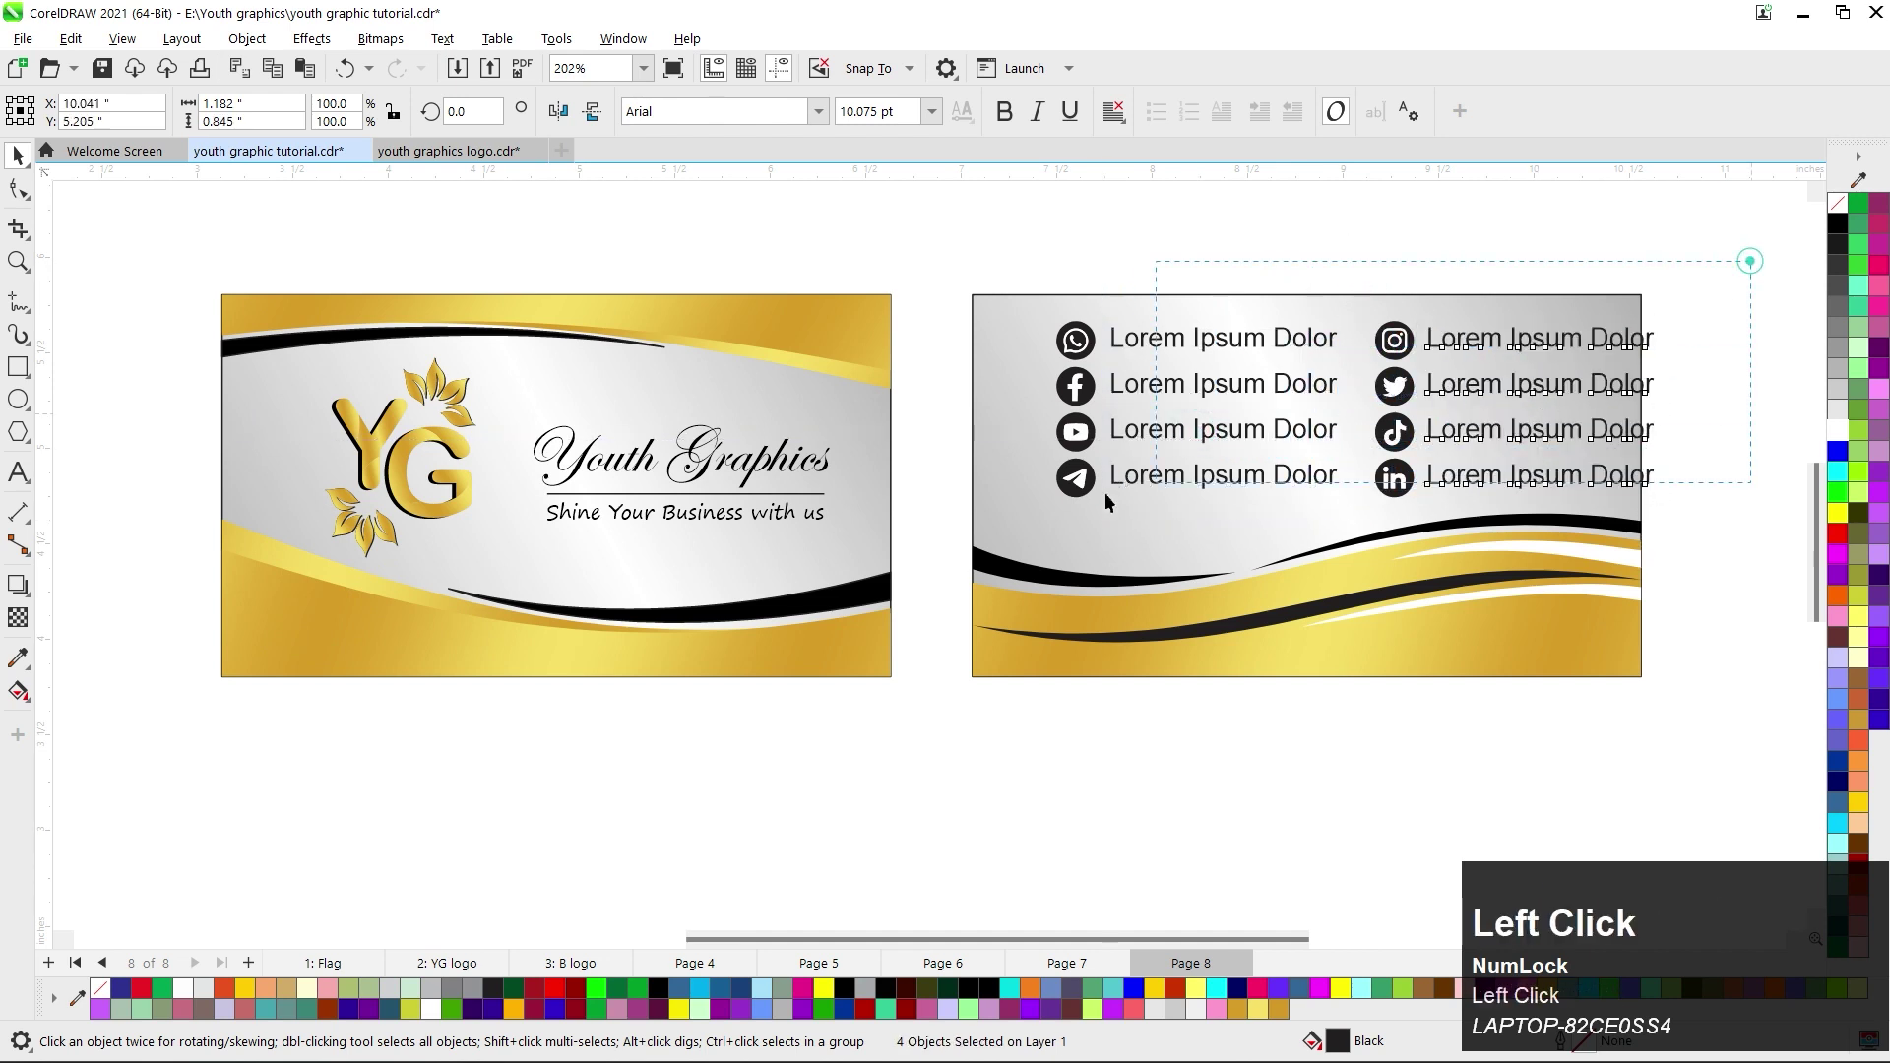
Scale all the icons and text lines together to about 2.776 x 0.818 inches and nudge them down on the card.
{"action": "left_click_drag", "start_coordinate": [1662, 505], "coordinate": [1596, 534]}
{"action": "key", "text": "shift+Down"}
{"action": "key", "text": "shift+Down"}
{"action": "key", "text": "shift+Down"}
{"action": "key", "text": "shift+Down"}
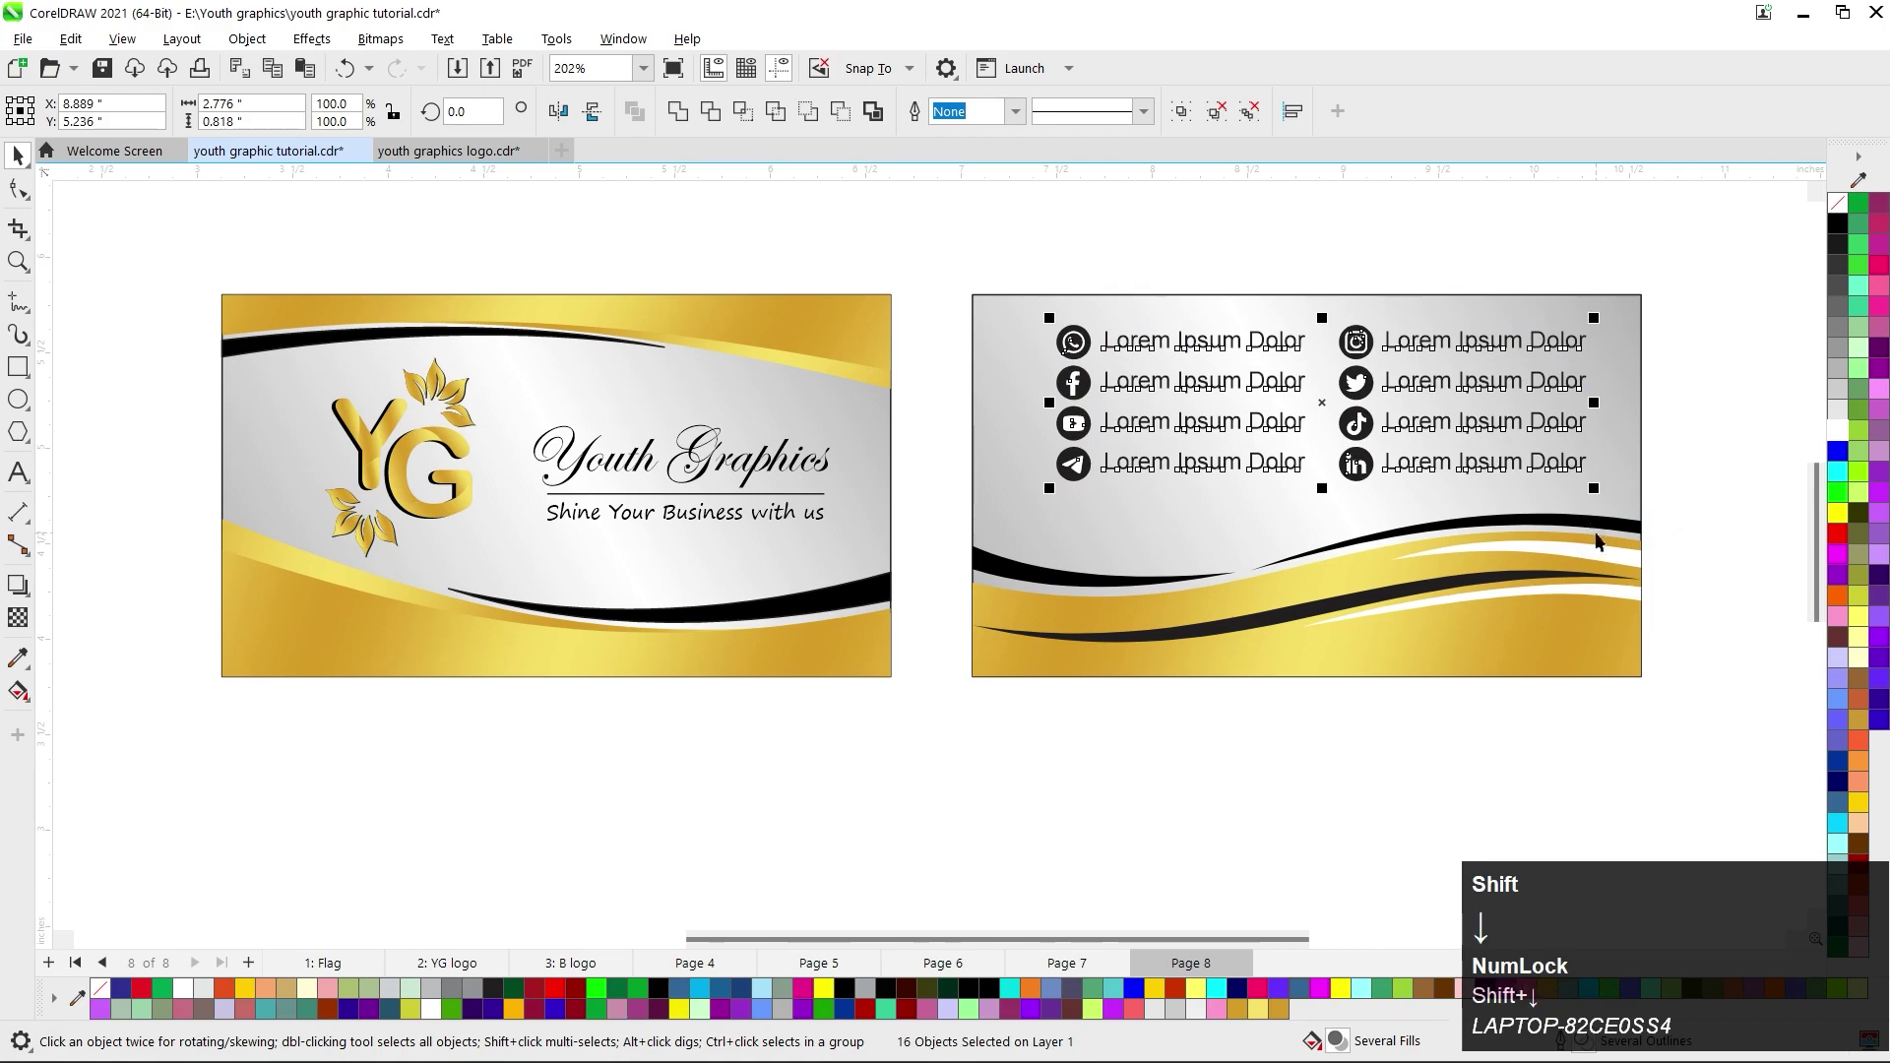